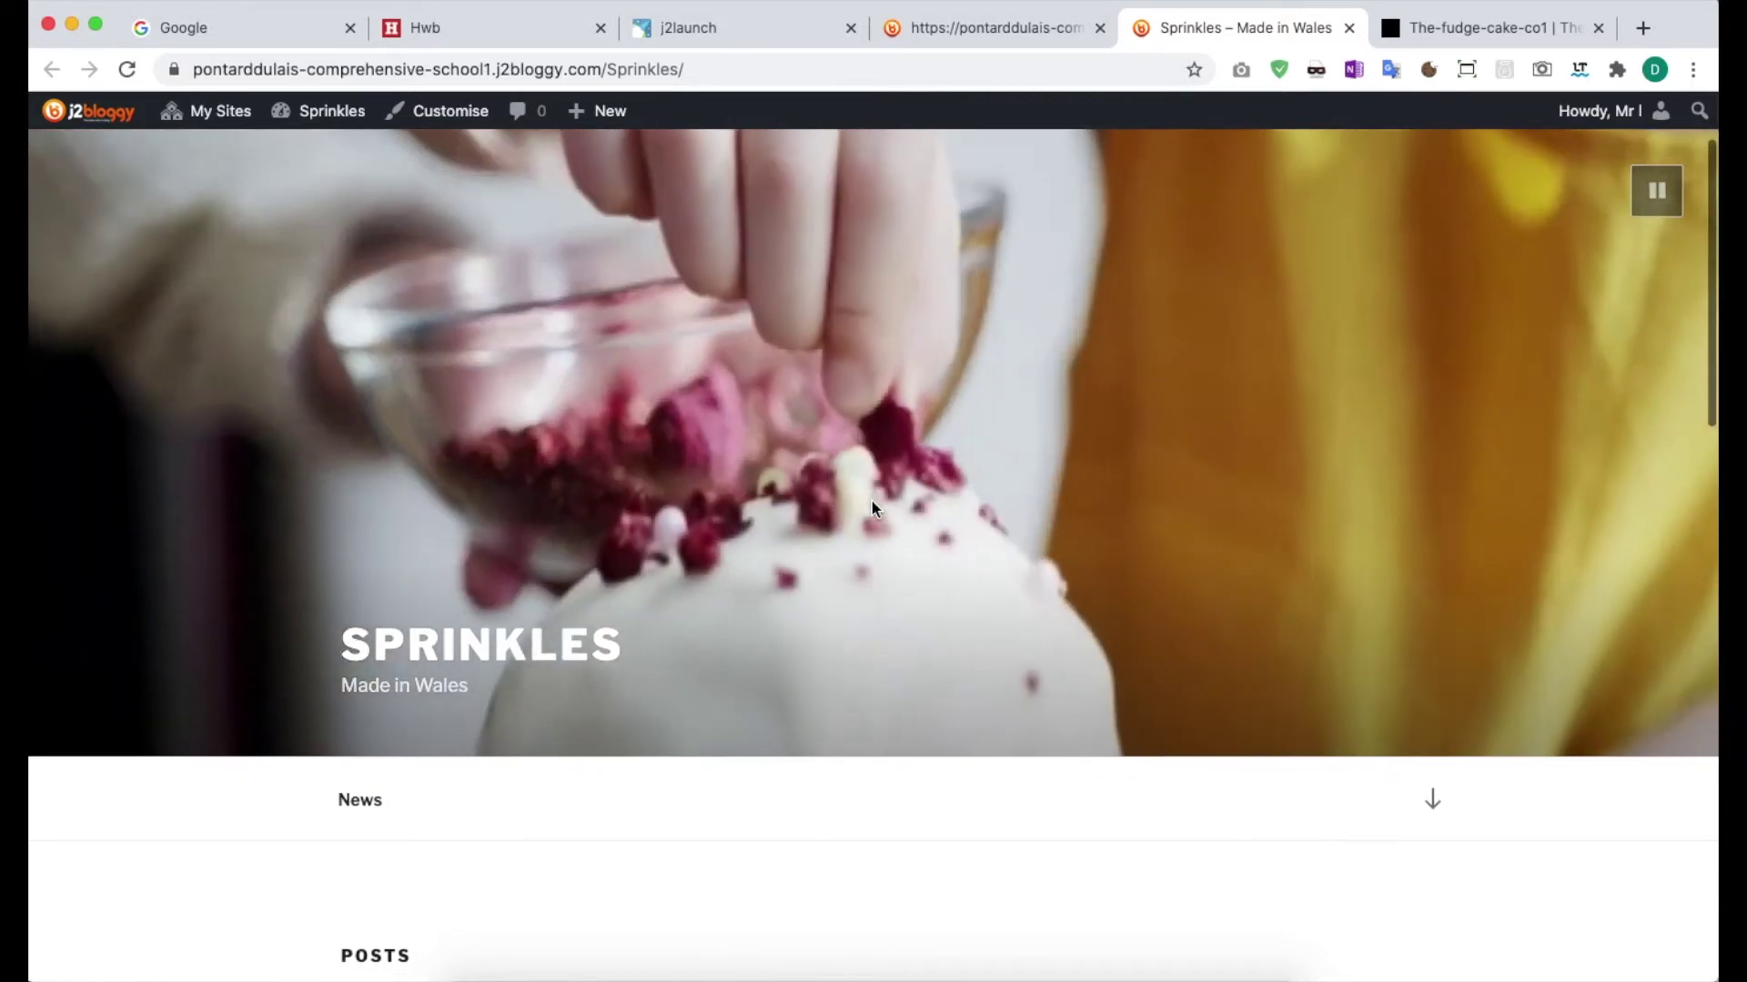
# Look over the Sprinkles homepage, examining the header, the Welcome post and the sidebar widgets.
pyautogui.scroll(-2, 870, 508)
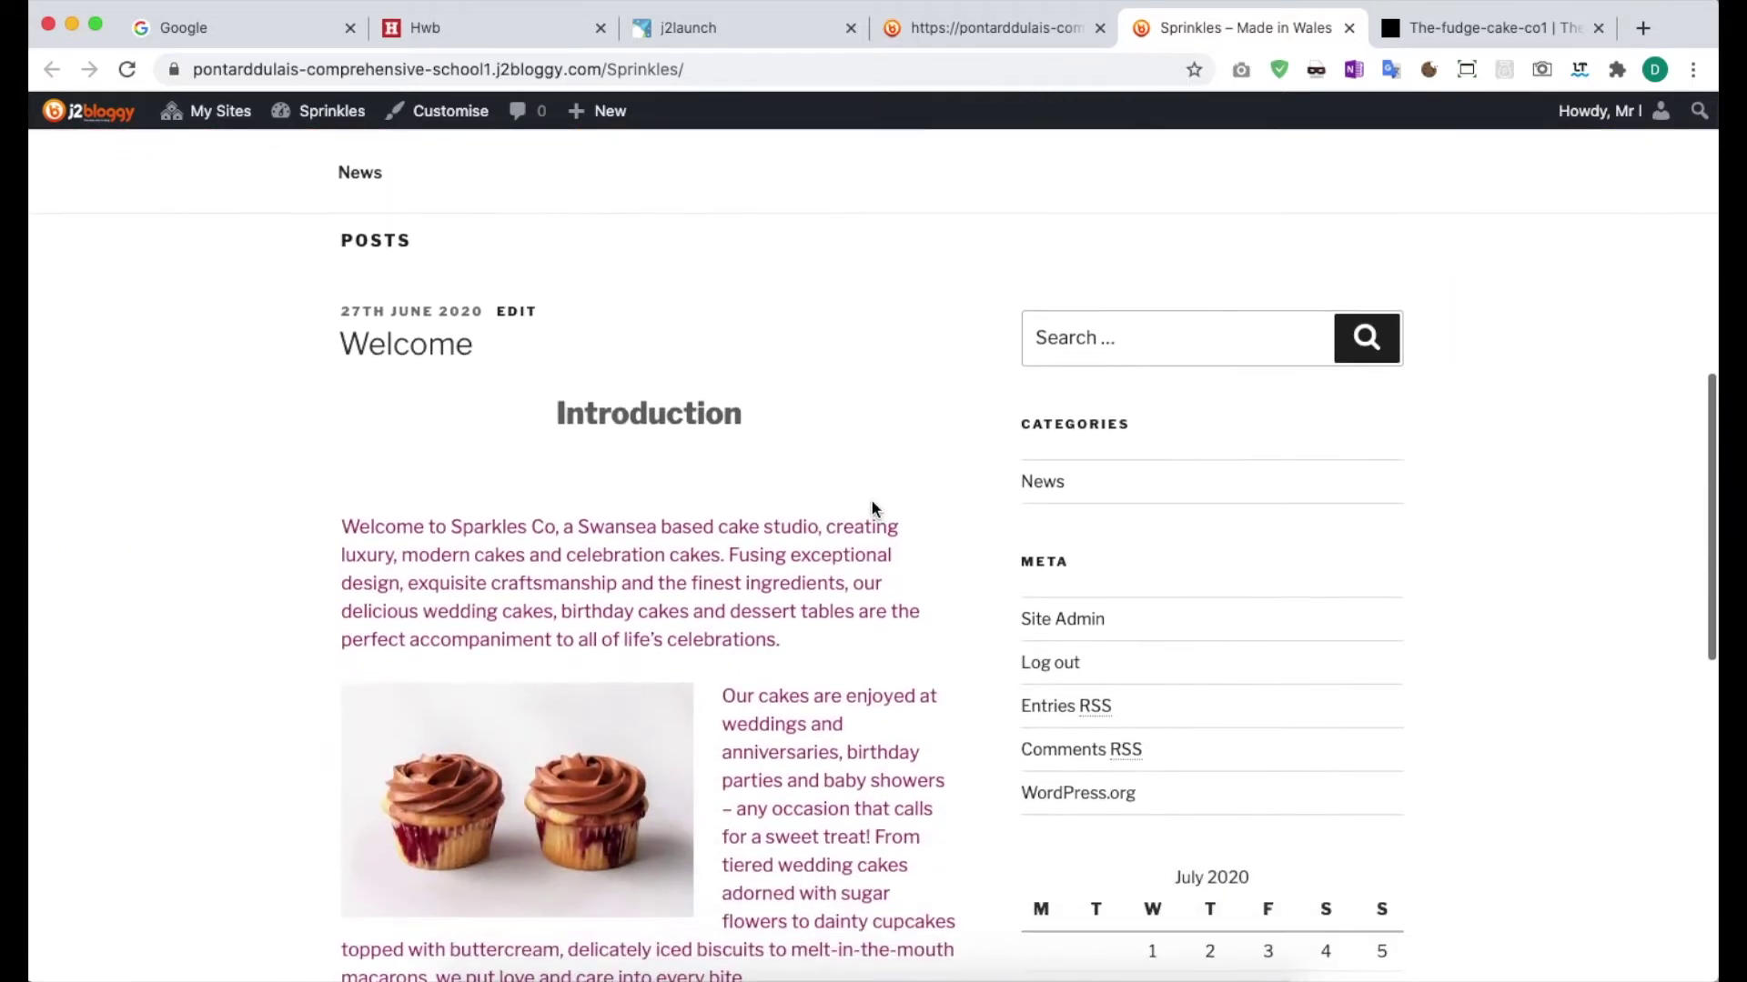
pyautogui.scroll(3, 871, 505)
pyautogui.scroll(-3, 872, 505)
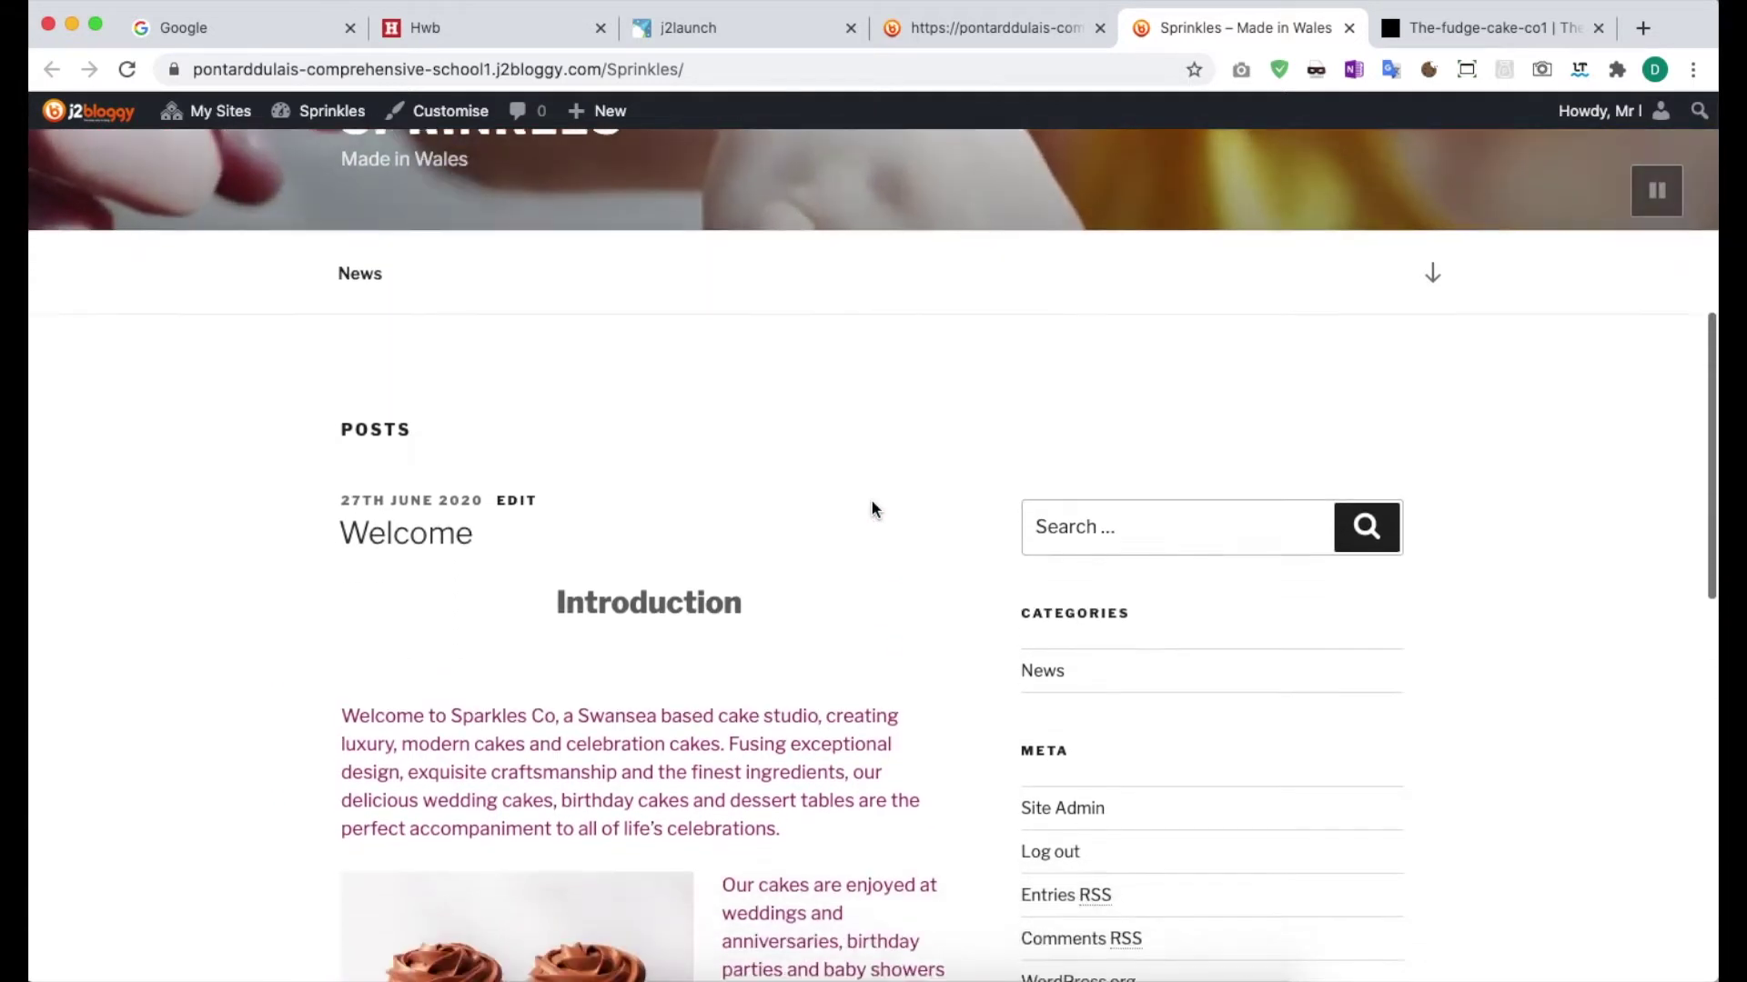
pyautogui.scroll(-2, 870, 507)
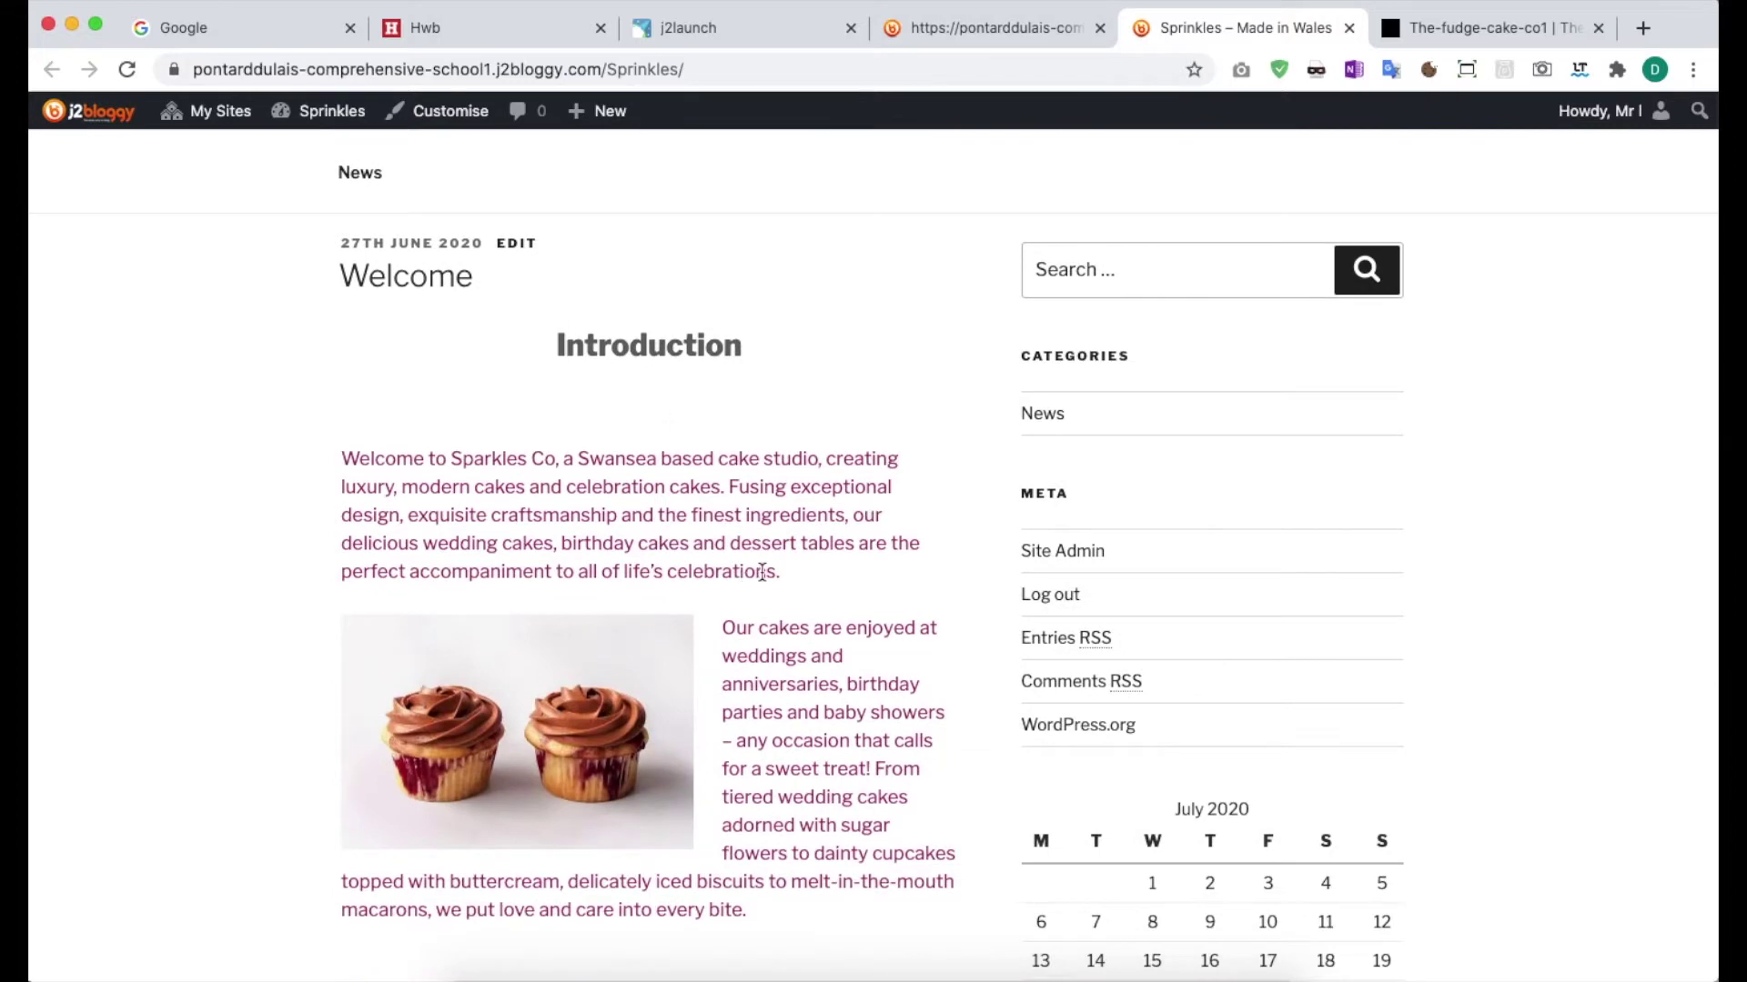
pyautogui.scroll(-4, 760, 573)
pyautogui.scroll(10, 761, 577)
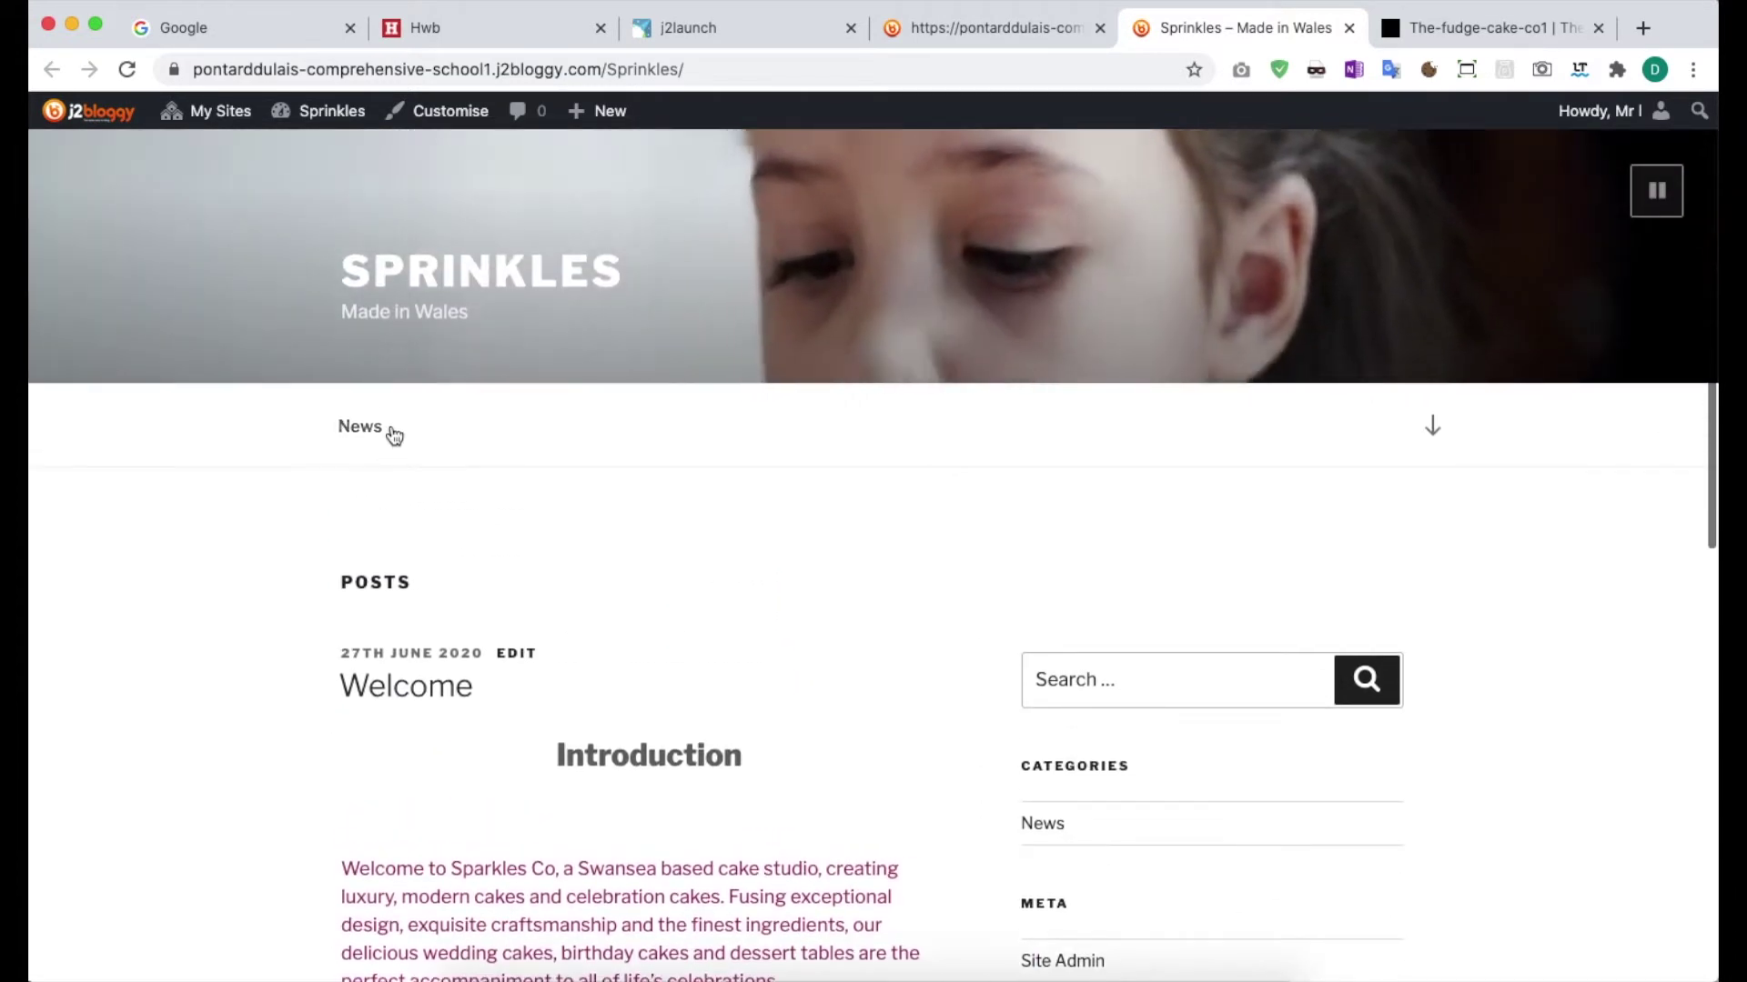
pyautogui.scroll(4, 542, 673)
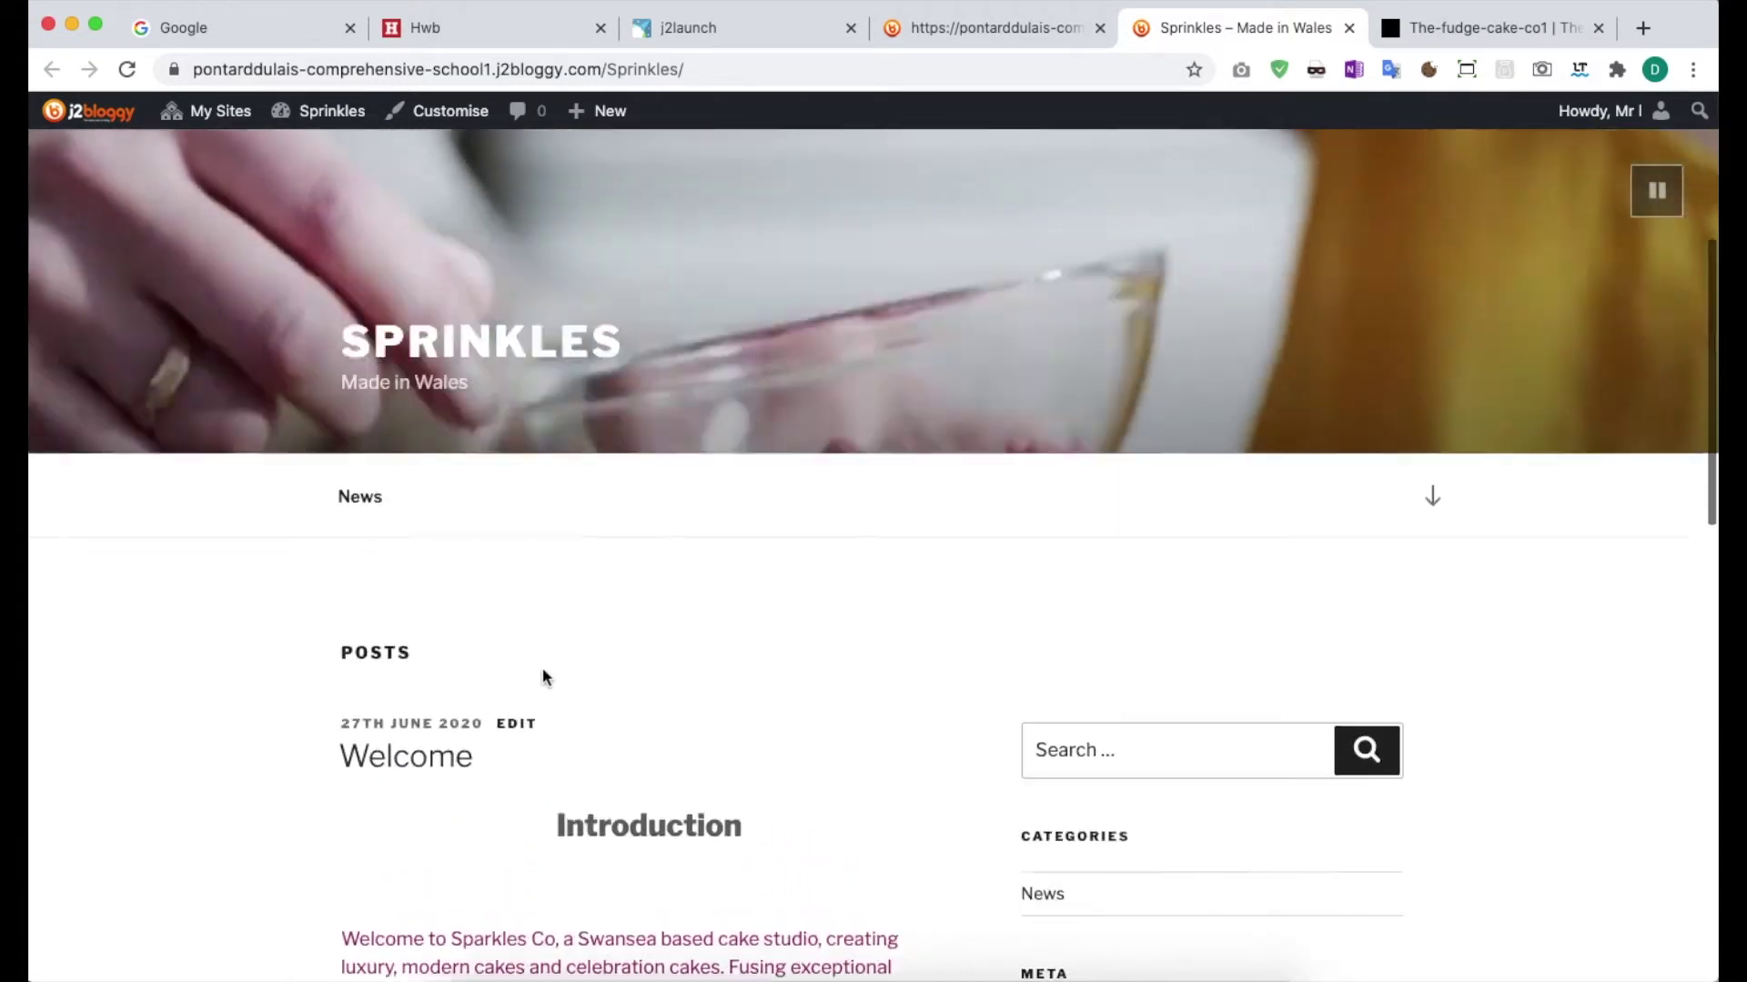
pyautogui.scroll(-4, 544, 674)
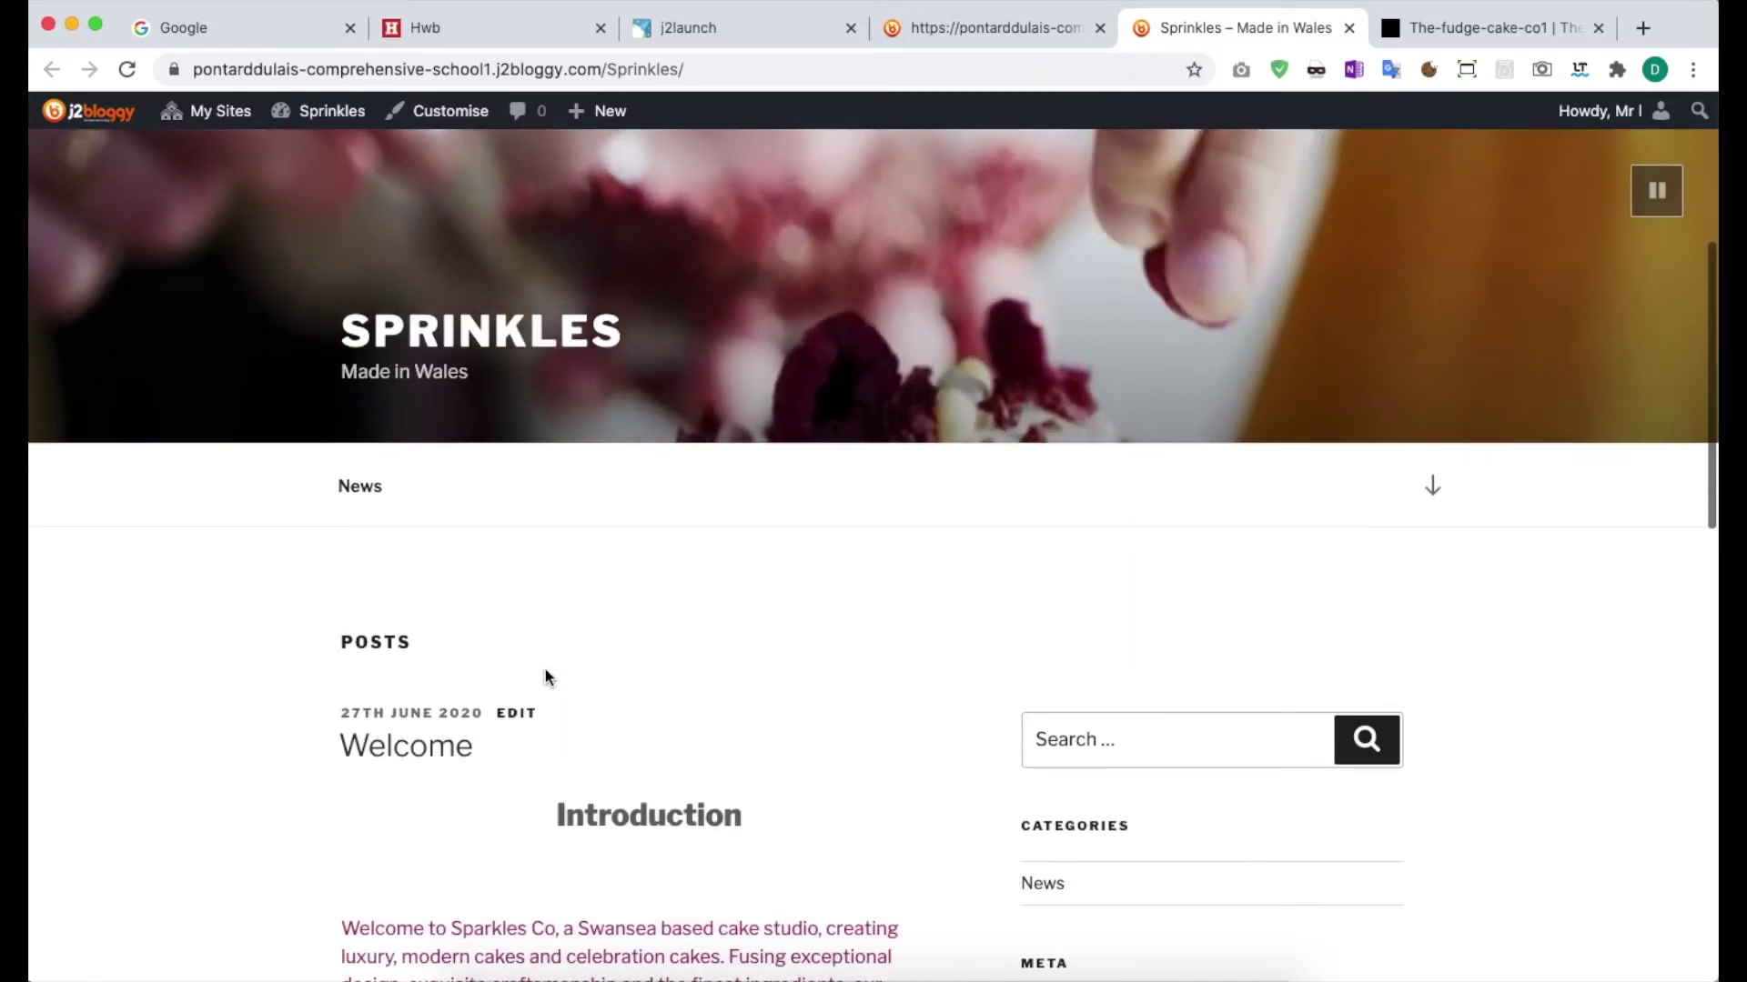
pyautogui.scroll(-2, 544, 671)
pyautogui.scroll(-2, 1002, 557)
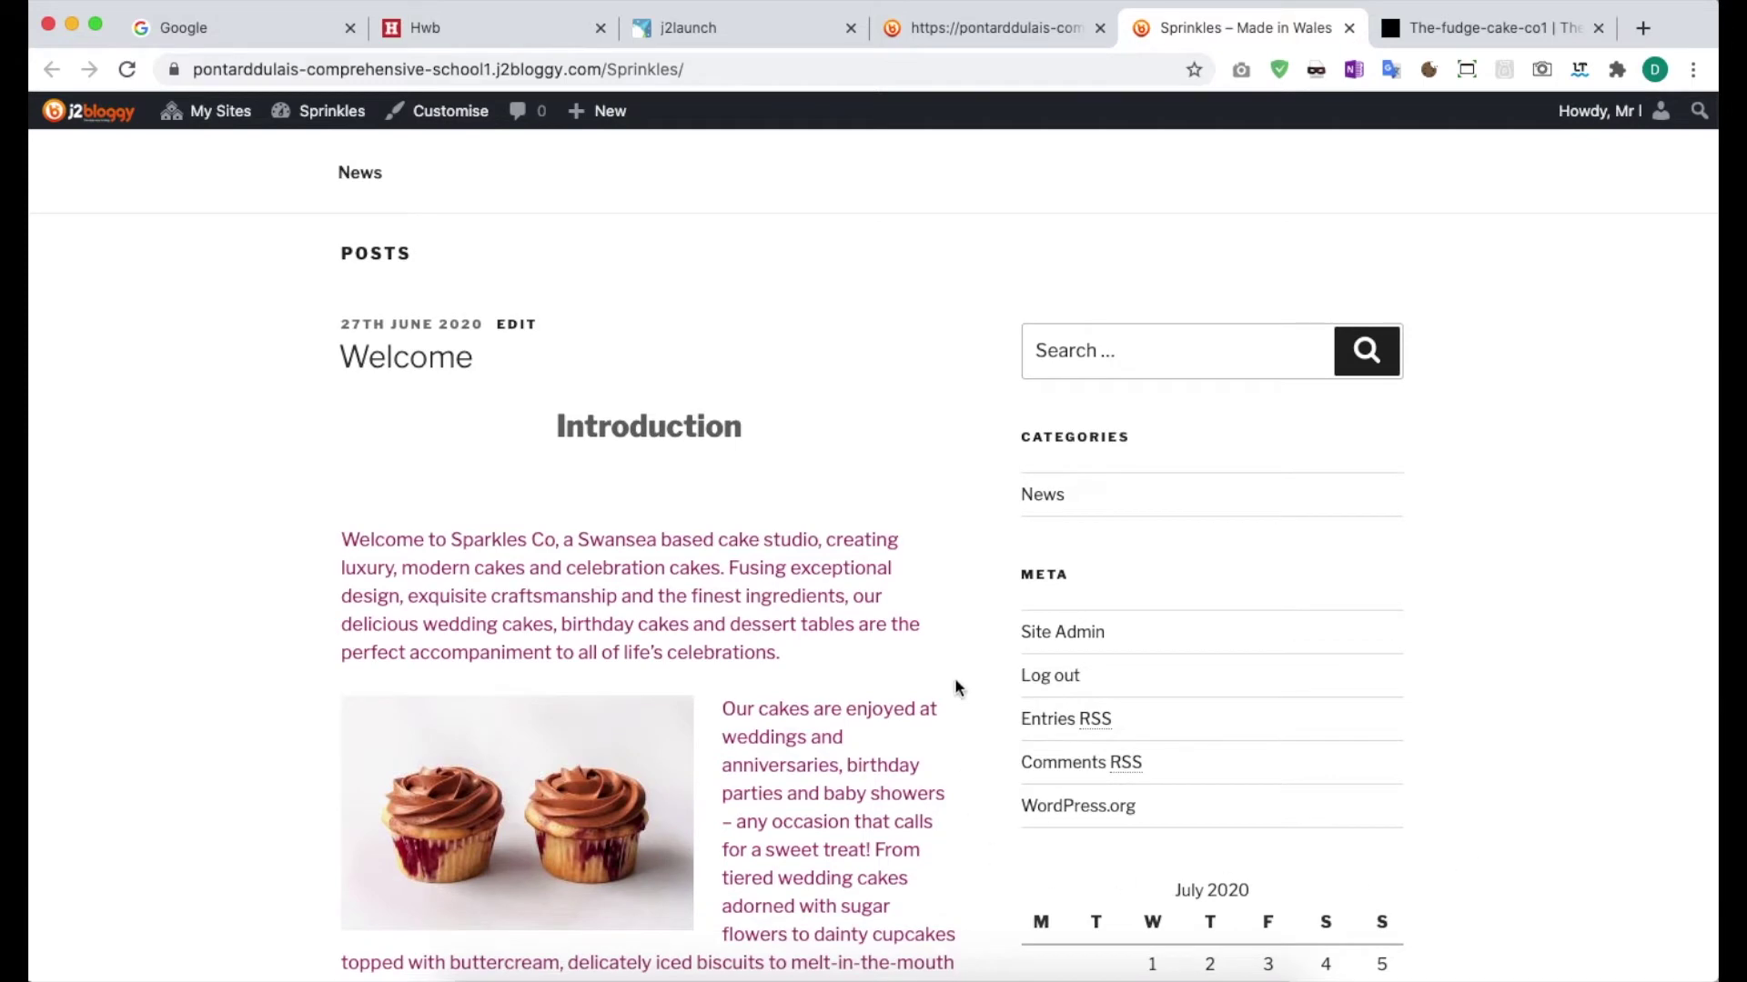
pyautogui.scroll(5, 539, 386)
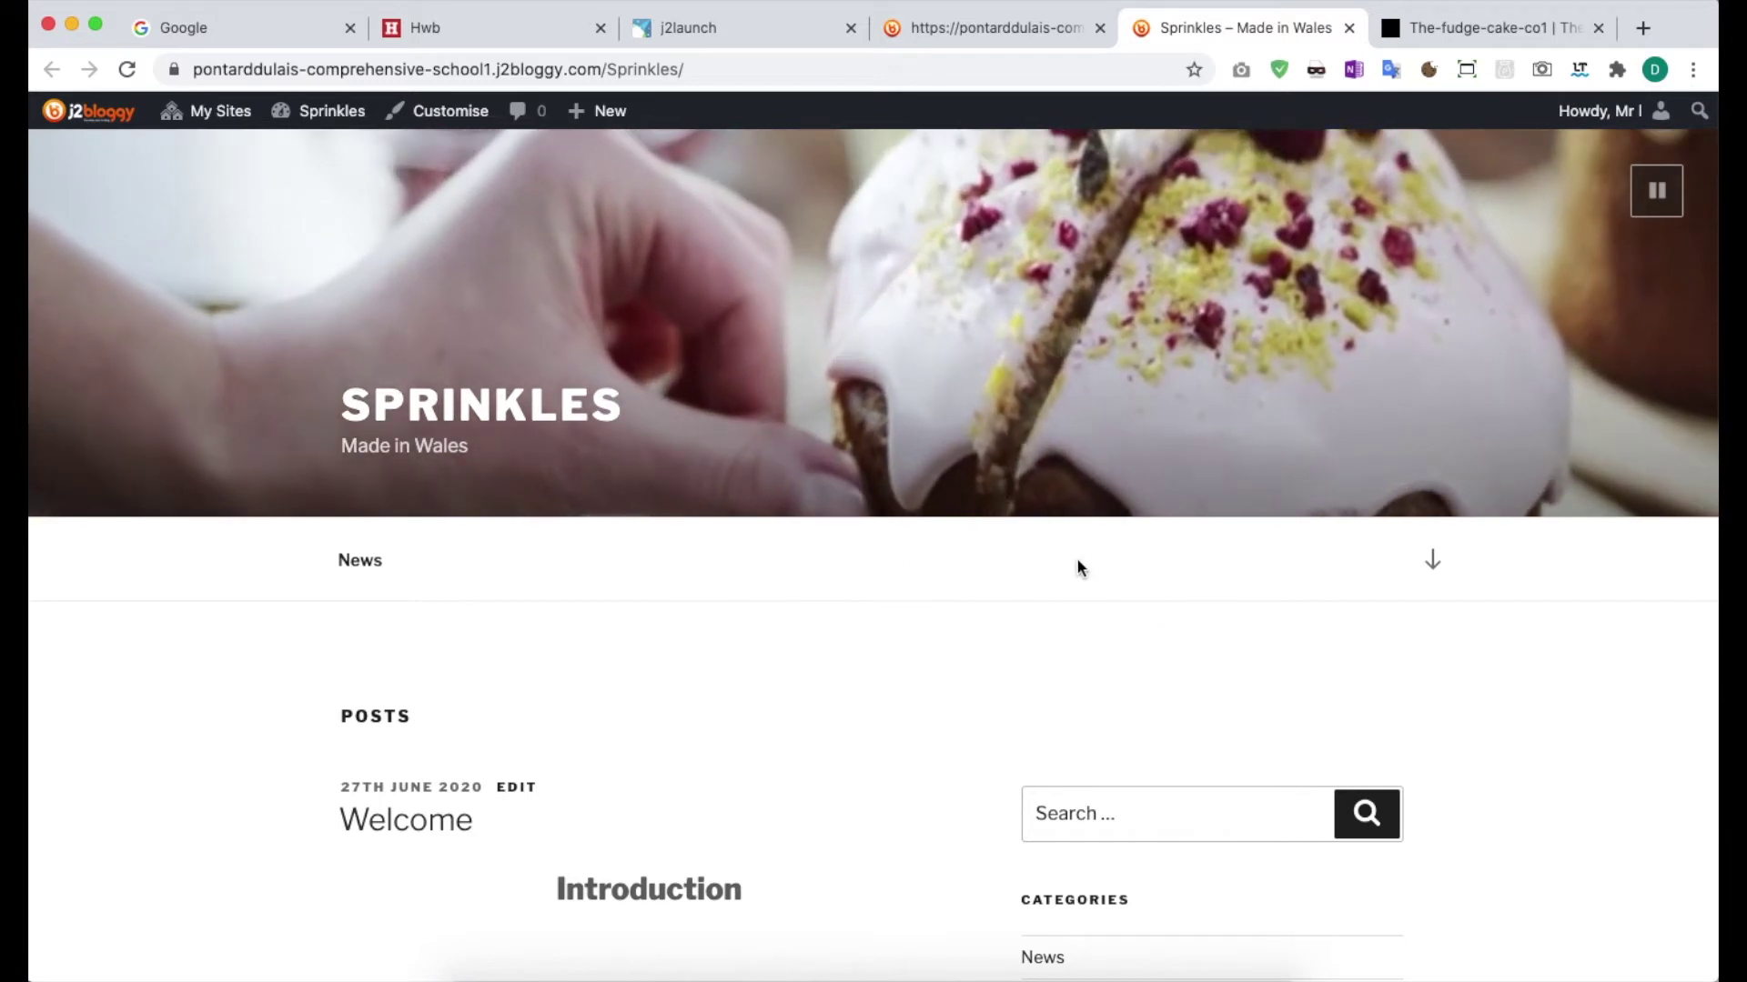
# Customise the site's Blog Sidebar by removing the Categories widget.
pyautogui.click(432, 114)
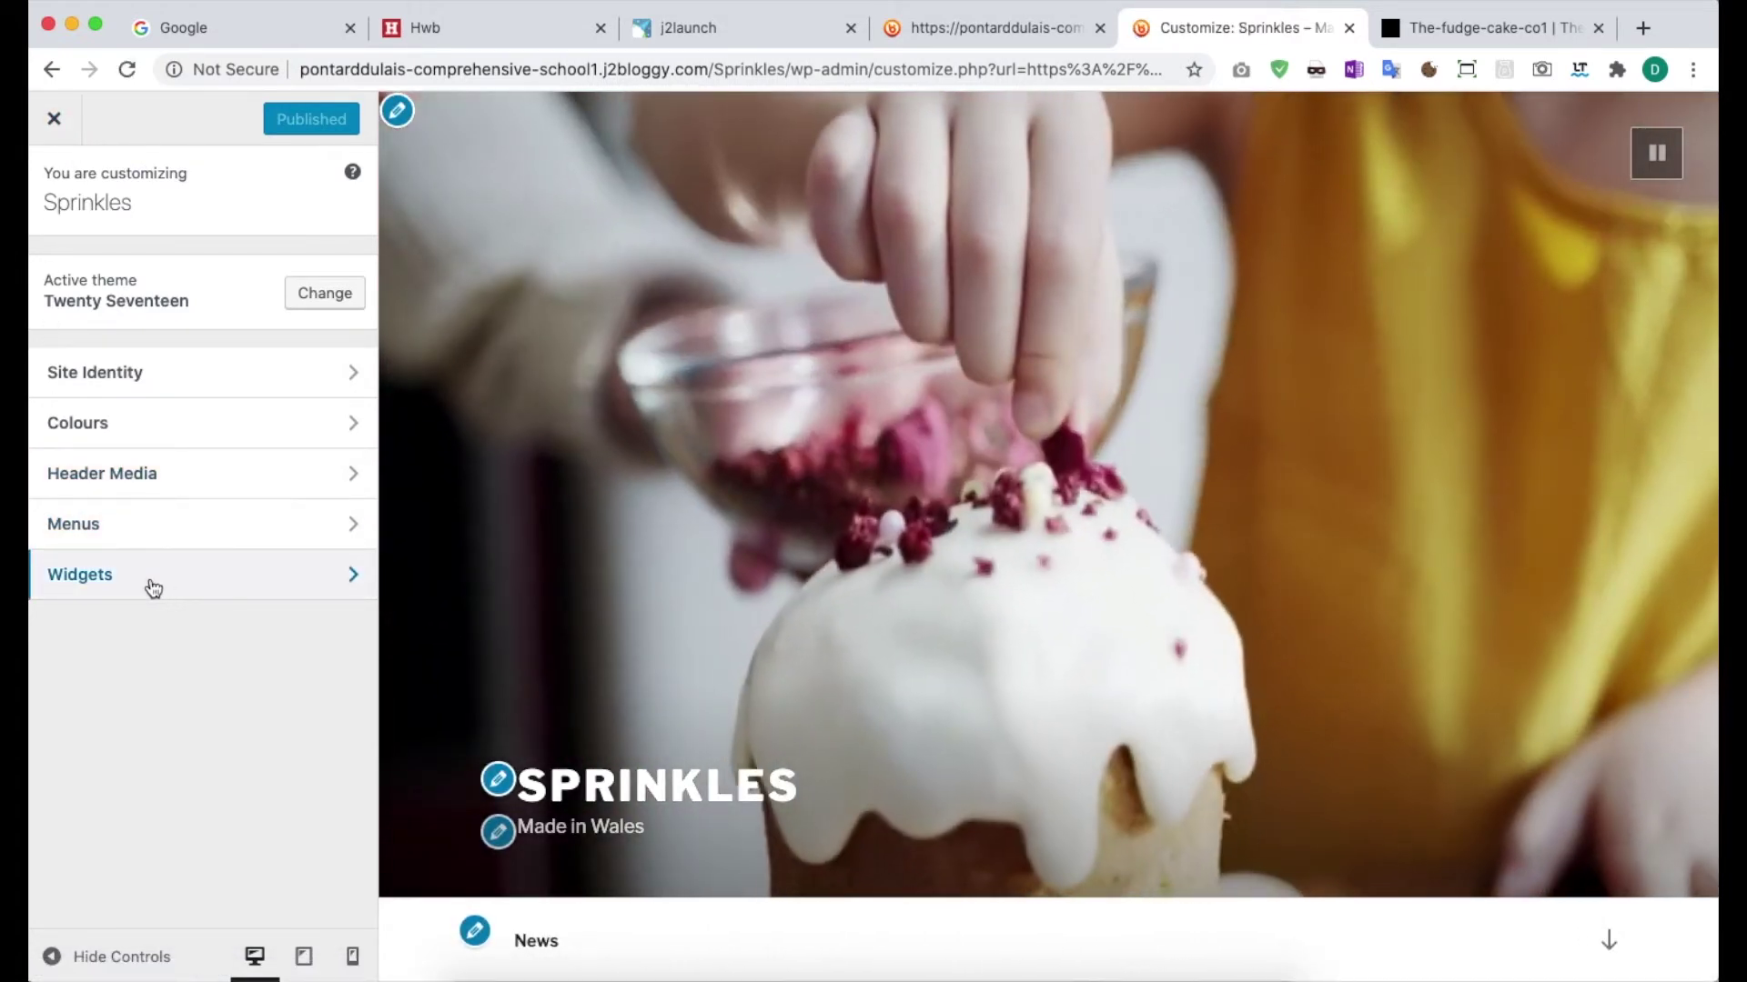
pyautogui.click(153, 581)
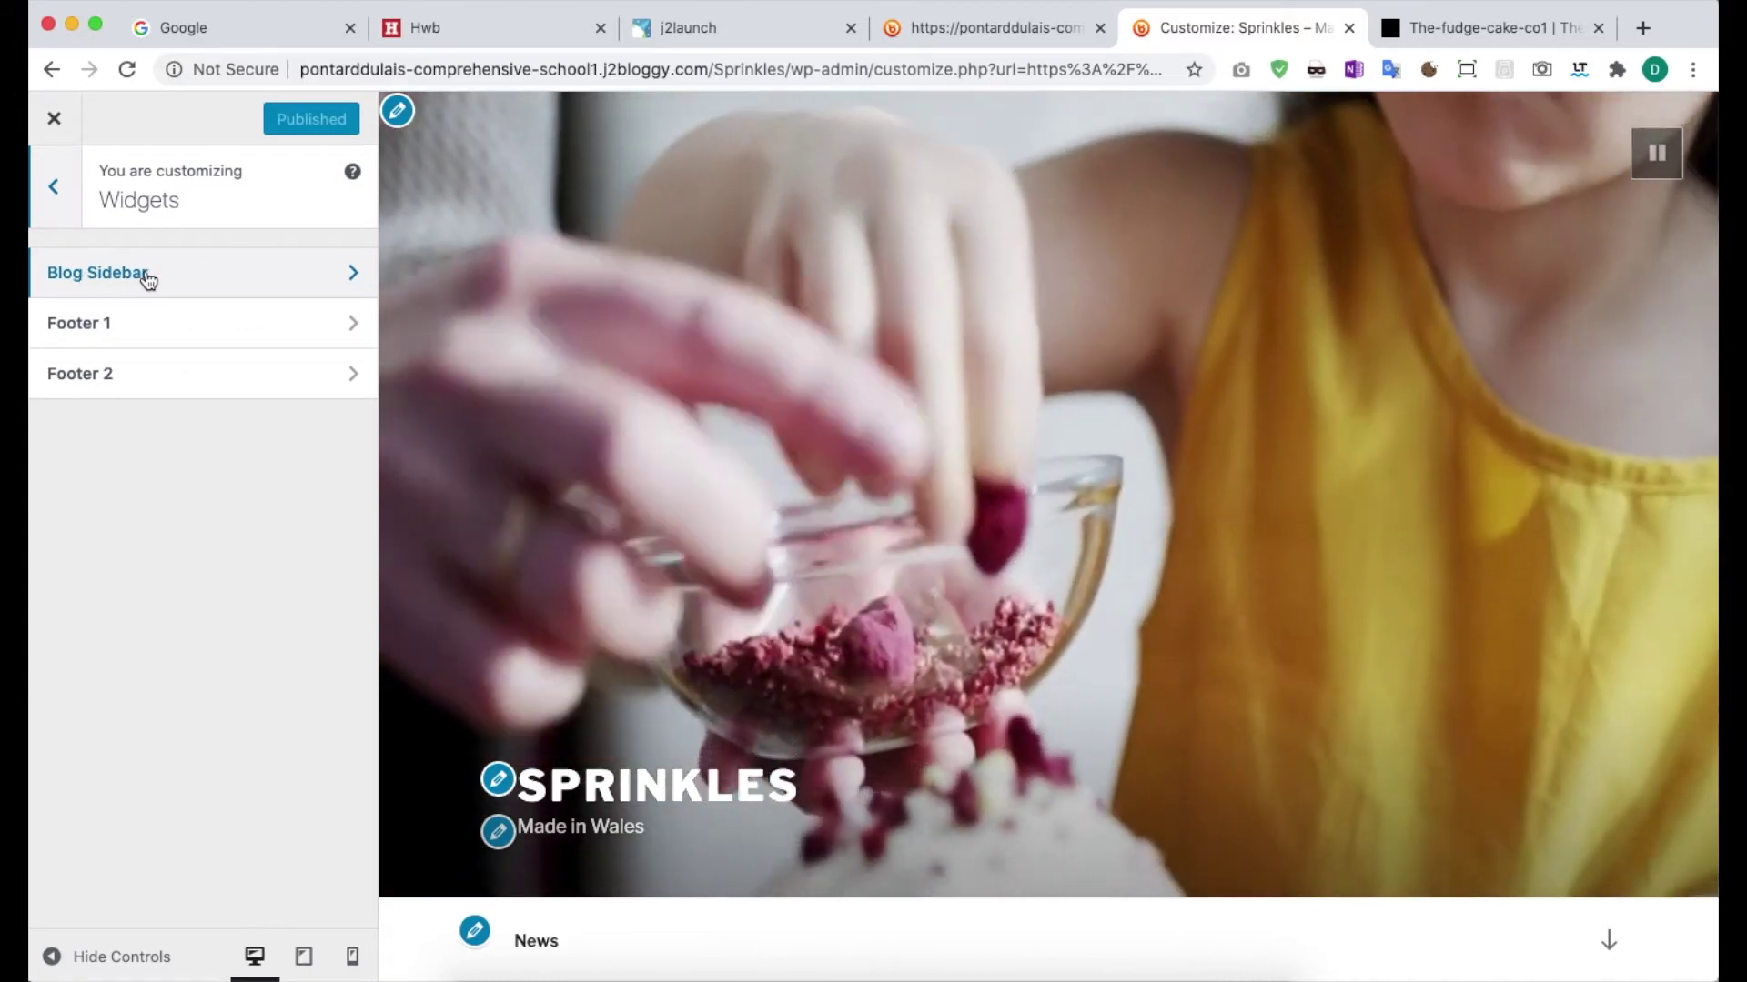
pyautogui.click(144, 274)
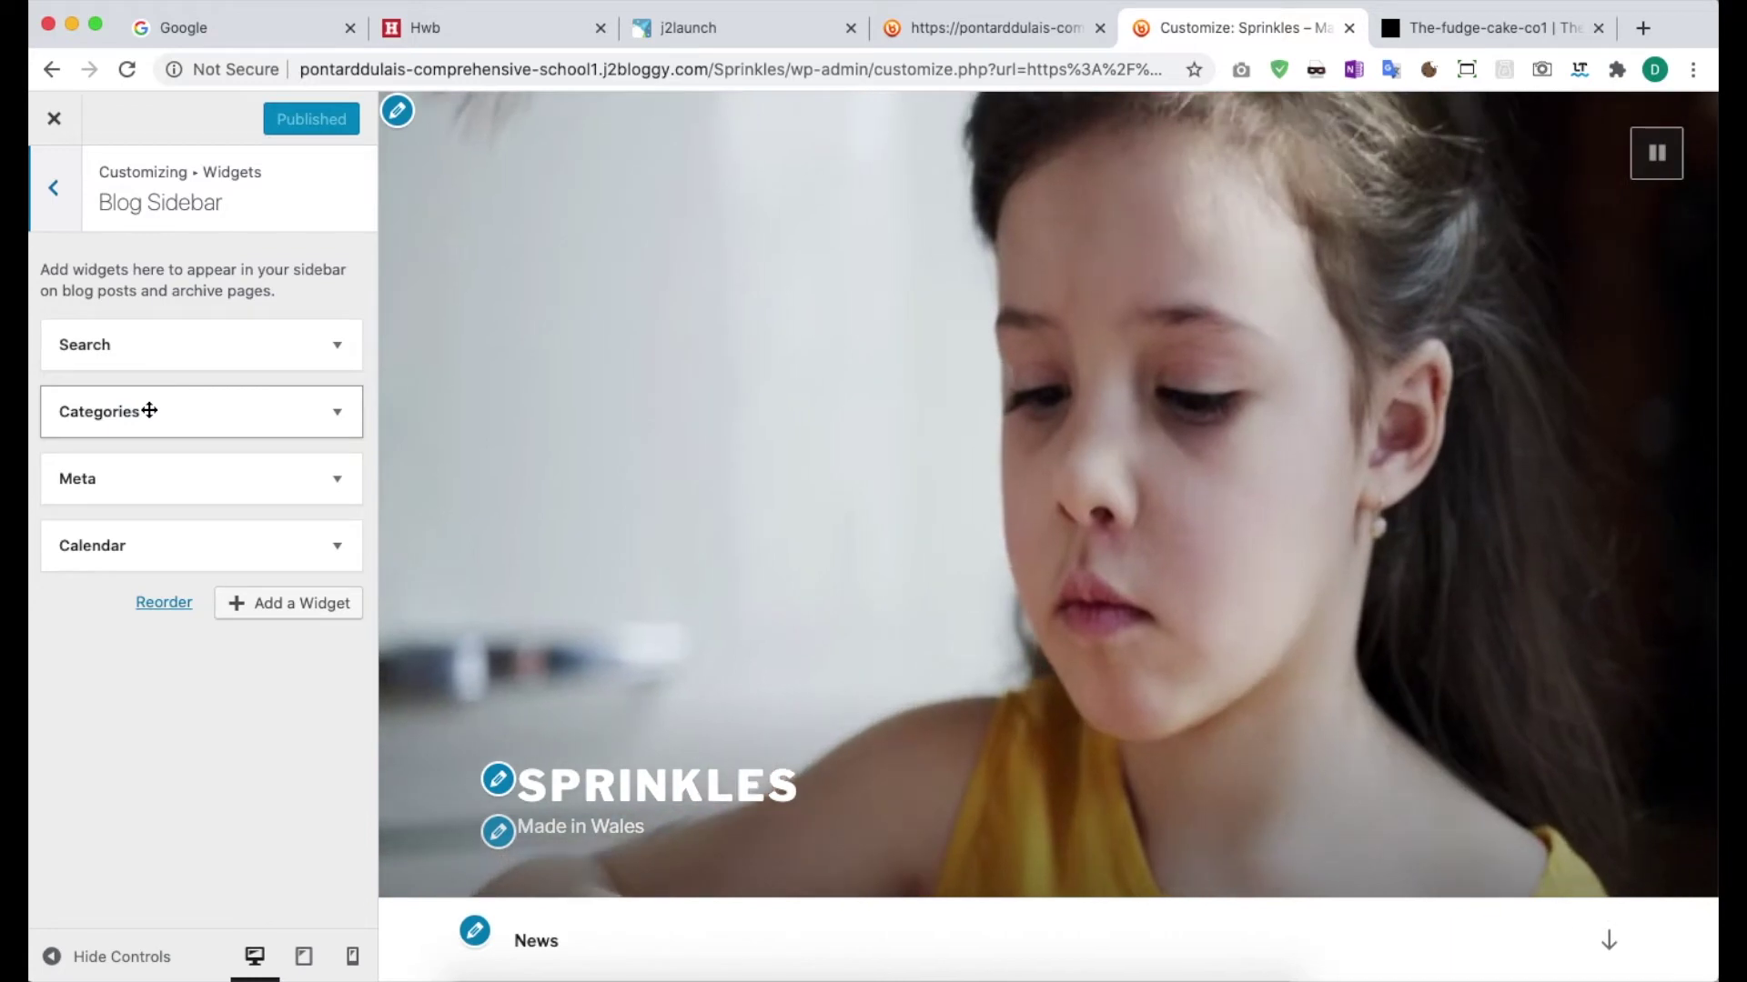
pyautogui.click(114, 409)
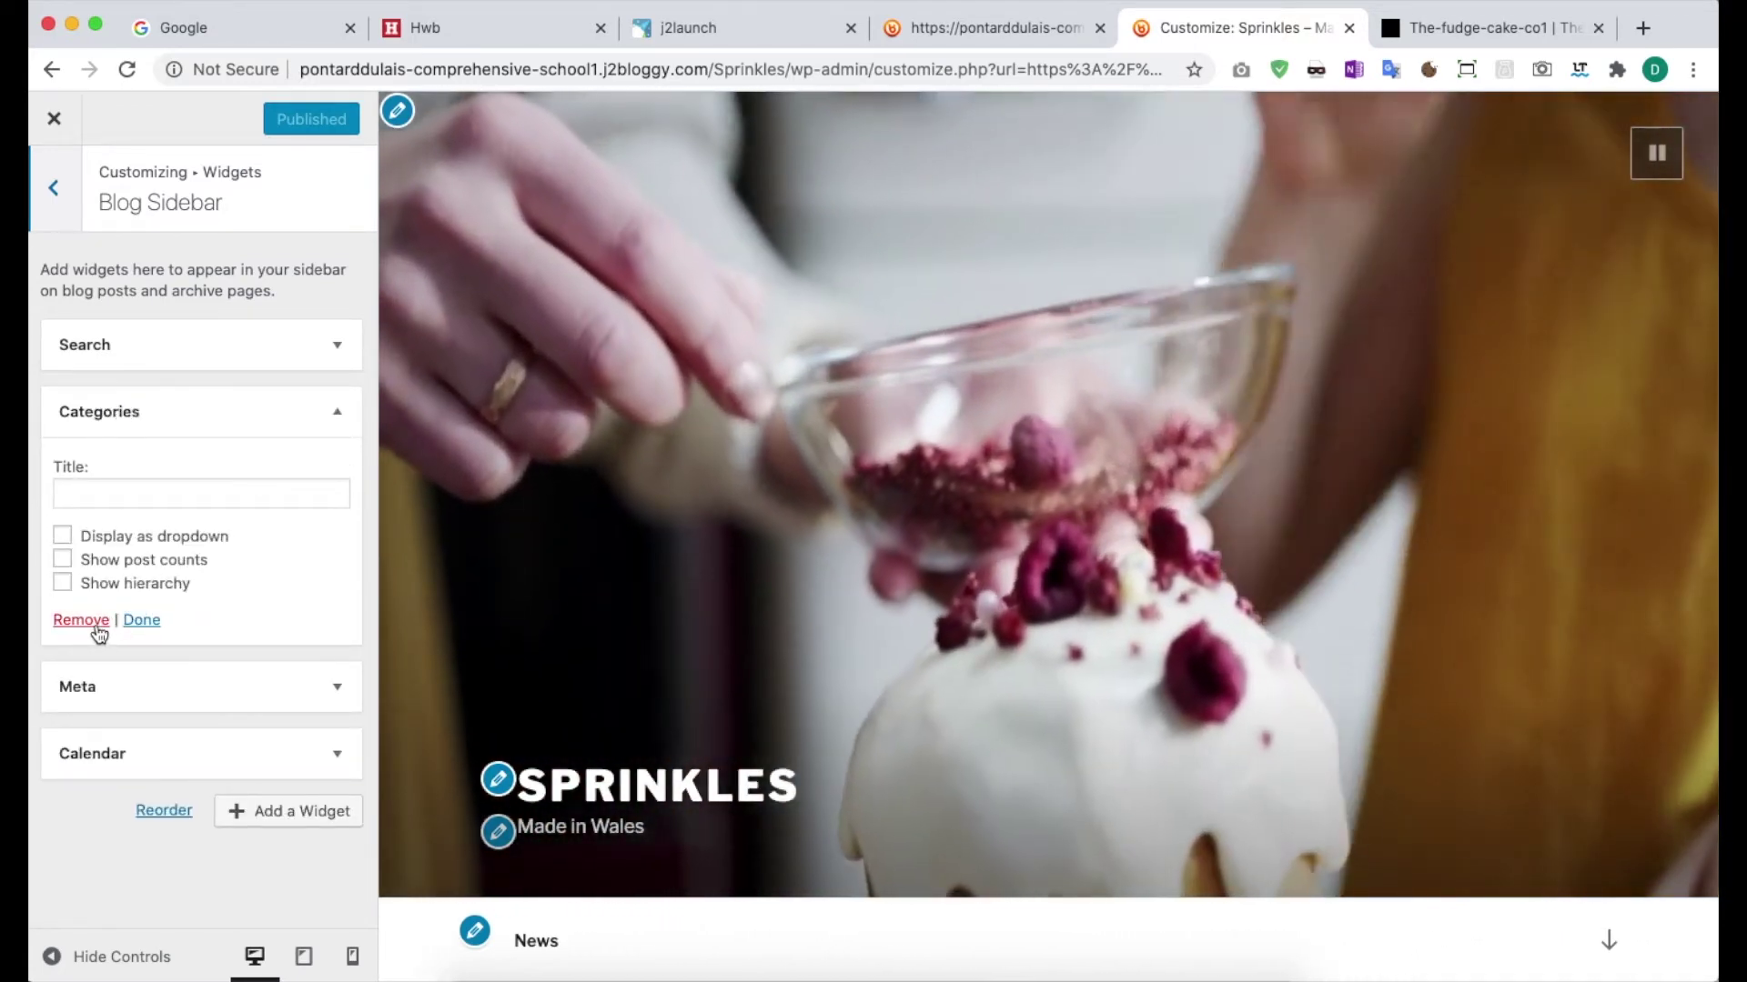
pyautogui.click(94, 623)
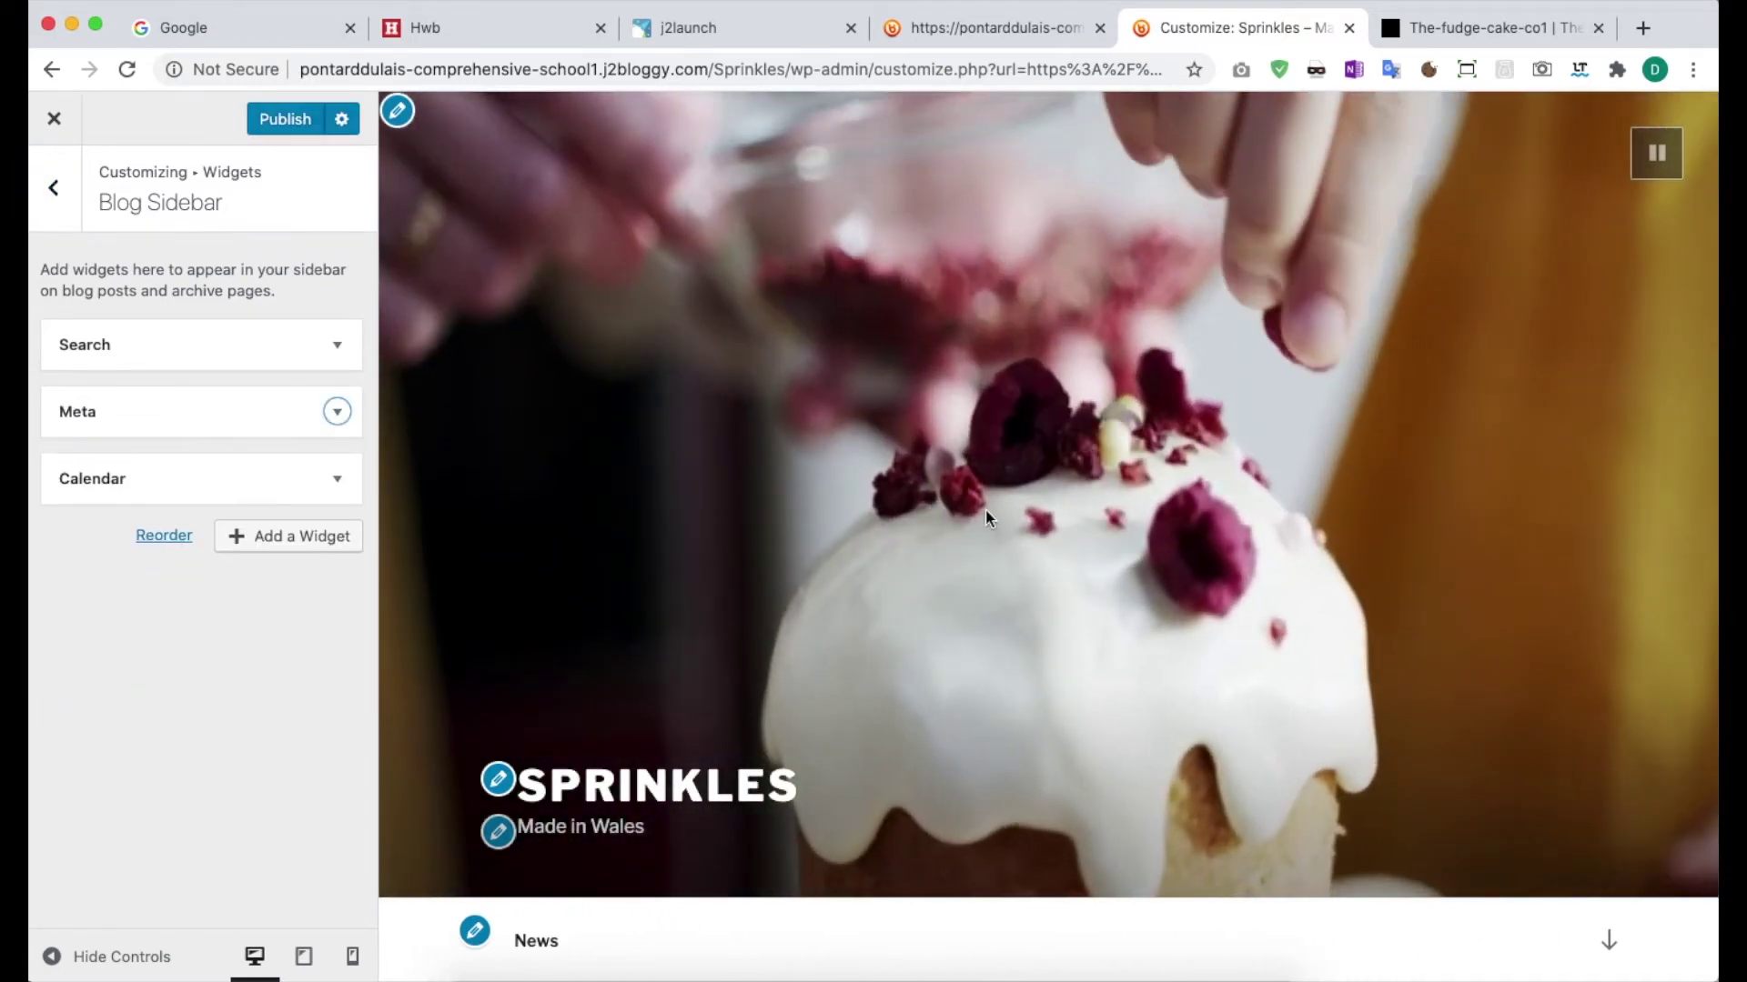
# Remove the Calendar widget from the Blog Sidebar and publish the customisation, closing the customiser.
pyautogui.scroll(-9, 981, 511)
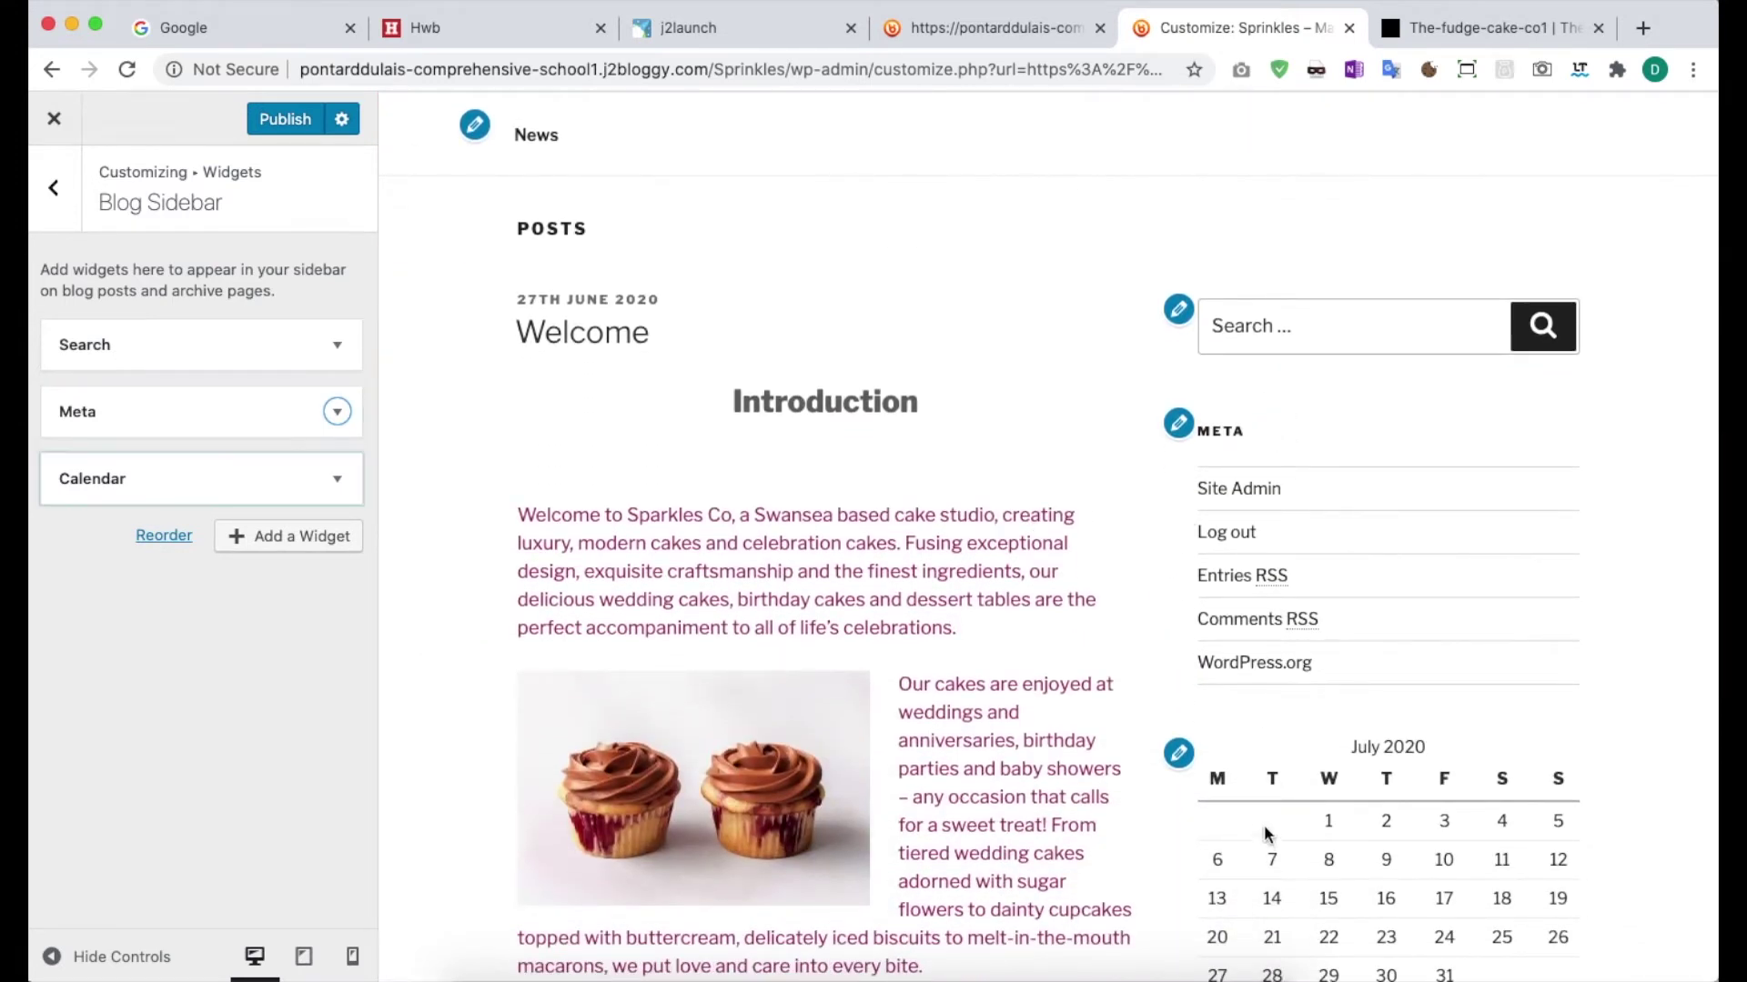
pyautogui.click(133, 484)
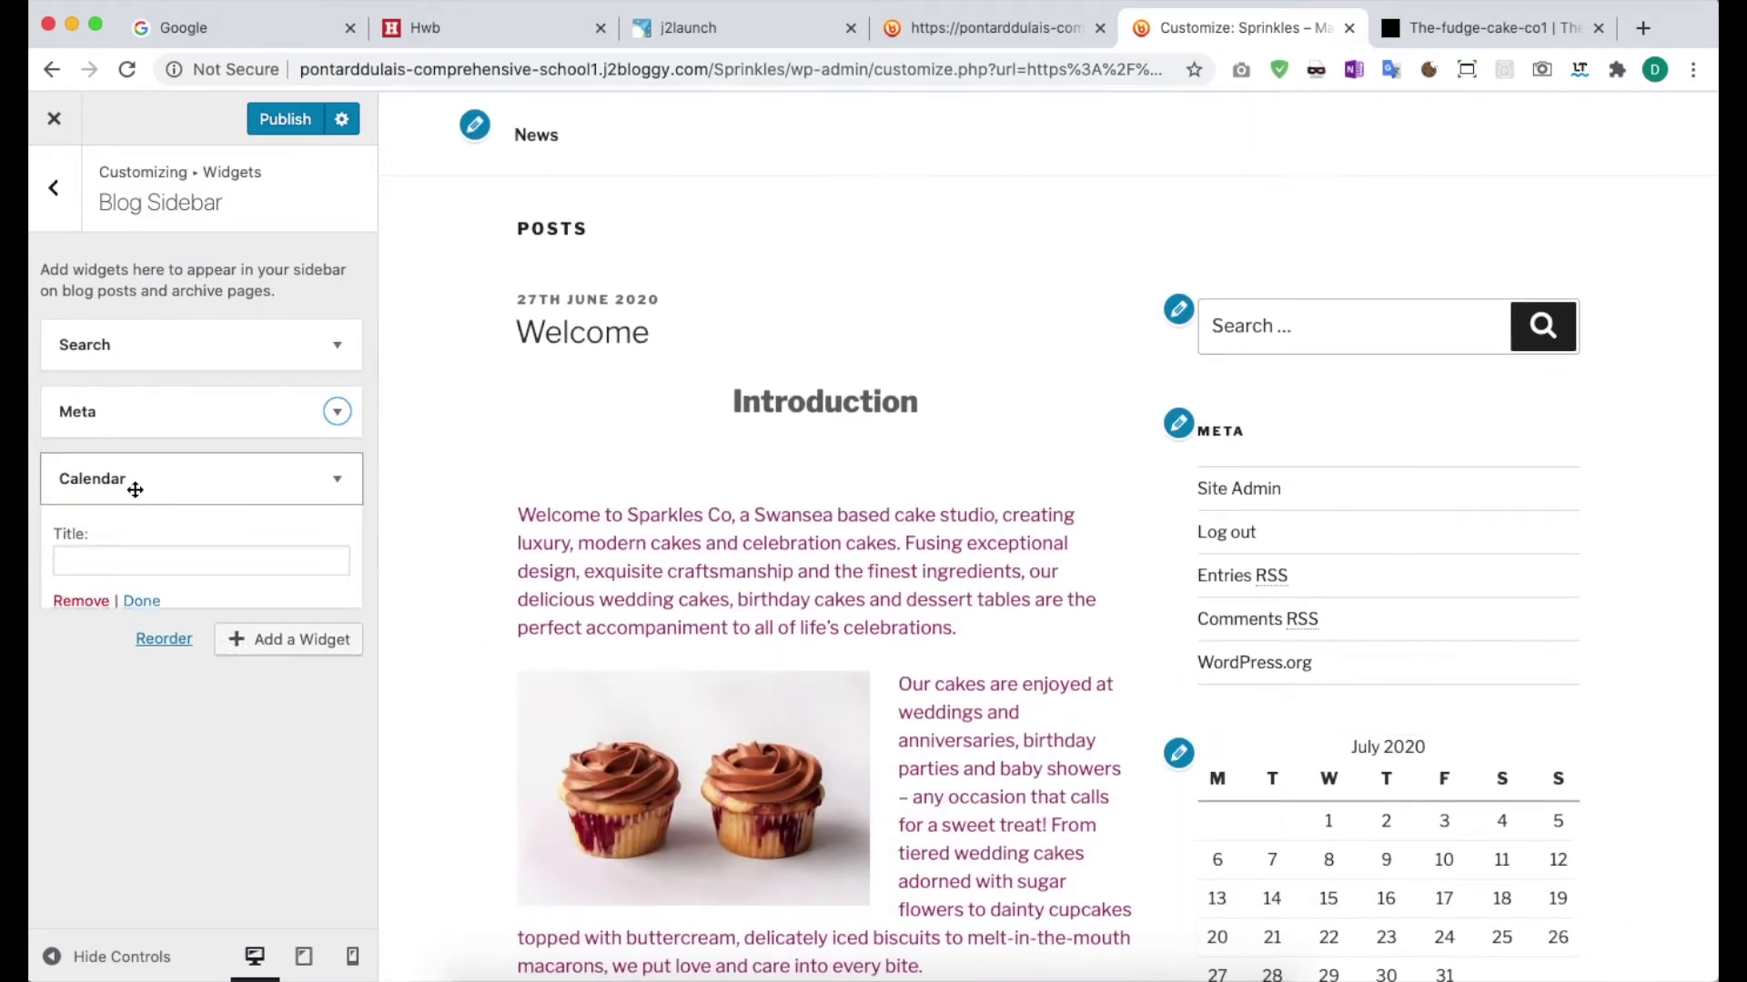
pyautogui.click(87, 603)
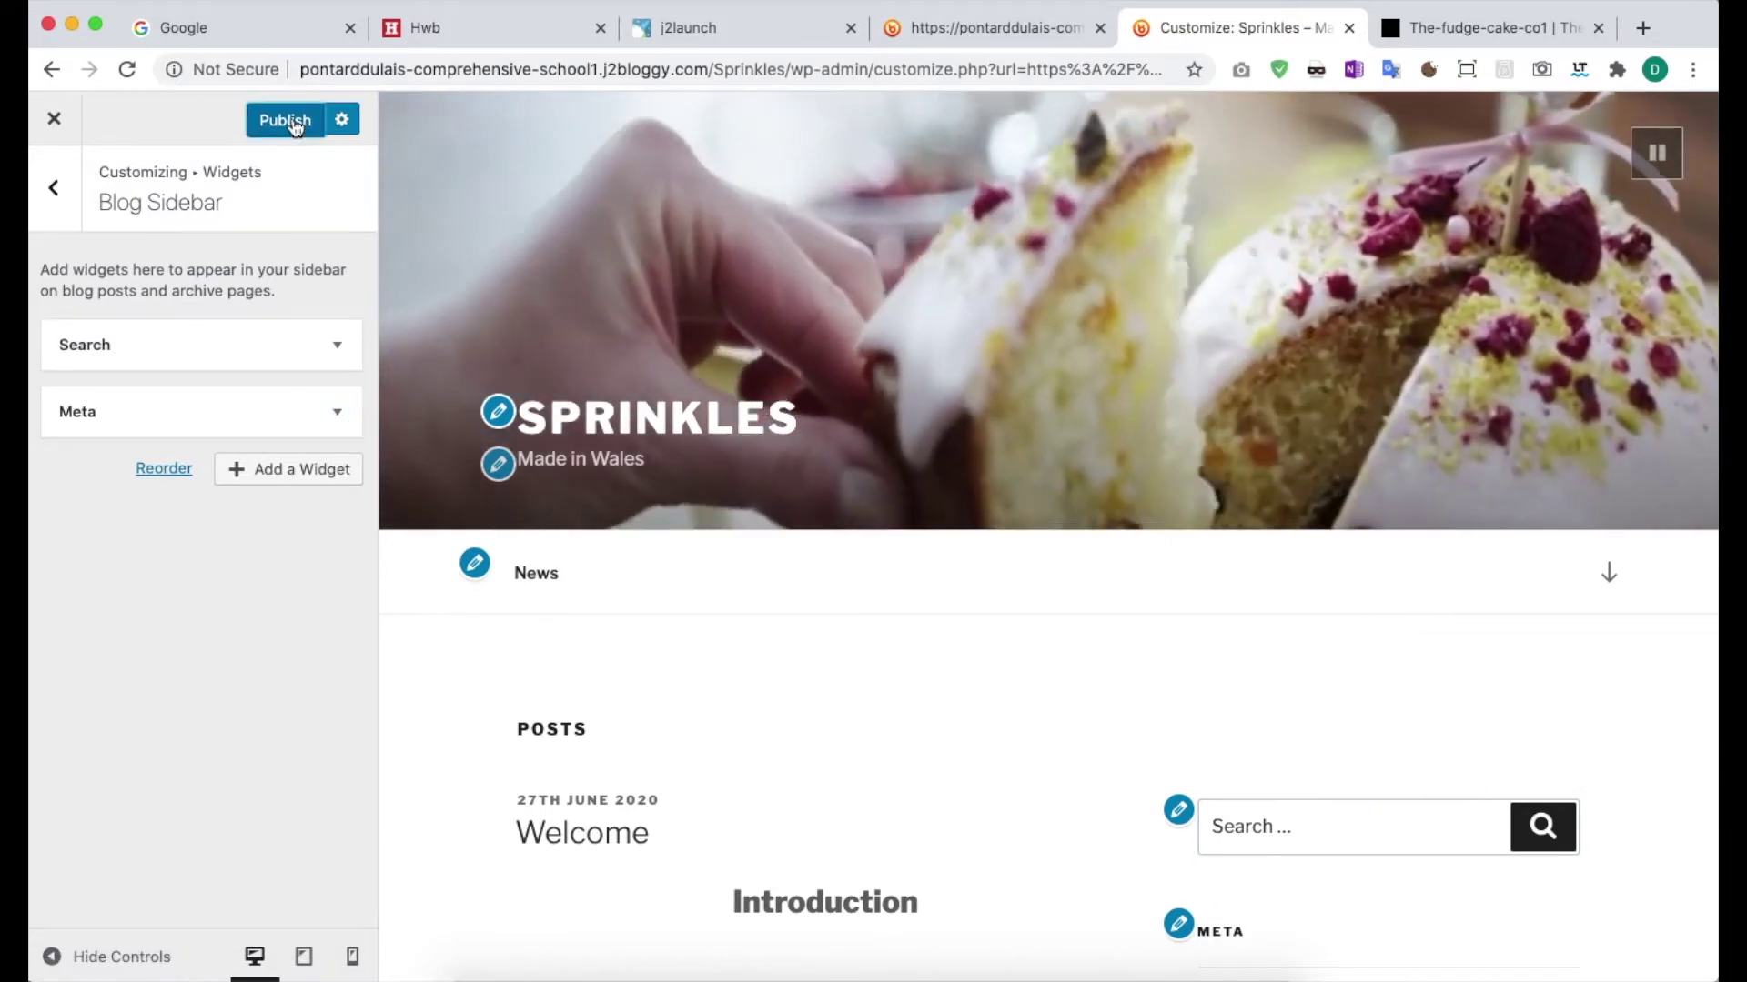
pyautogui.click(292, 120)
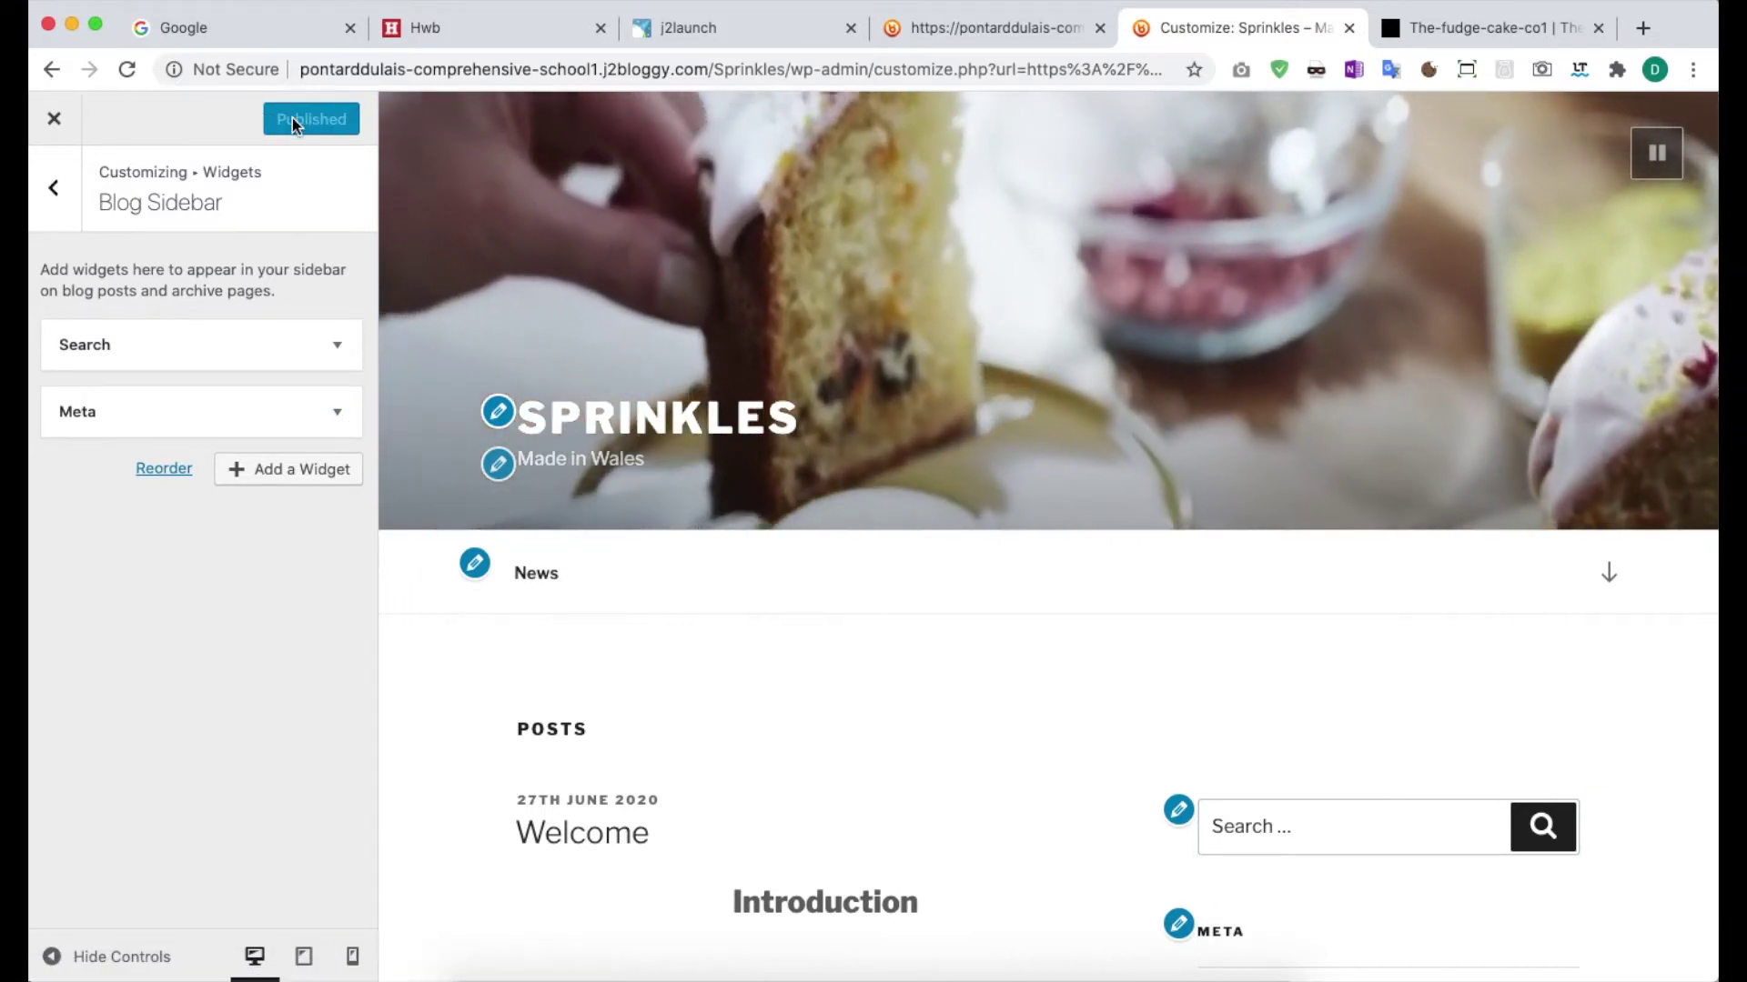
pyautogui.click(54, 119)
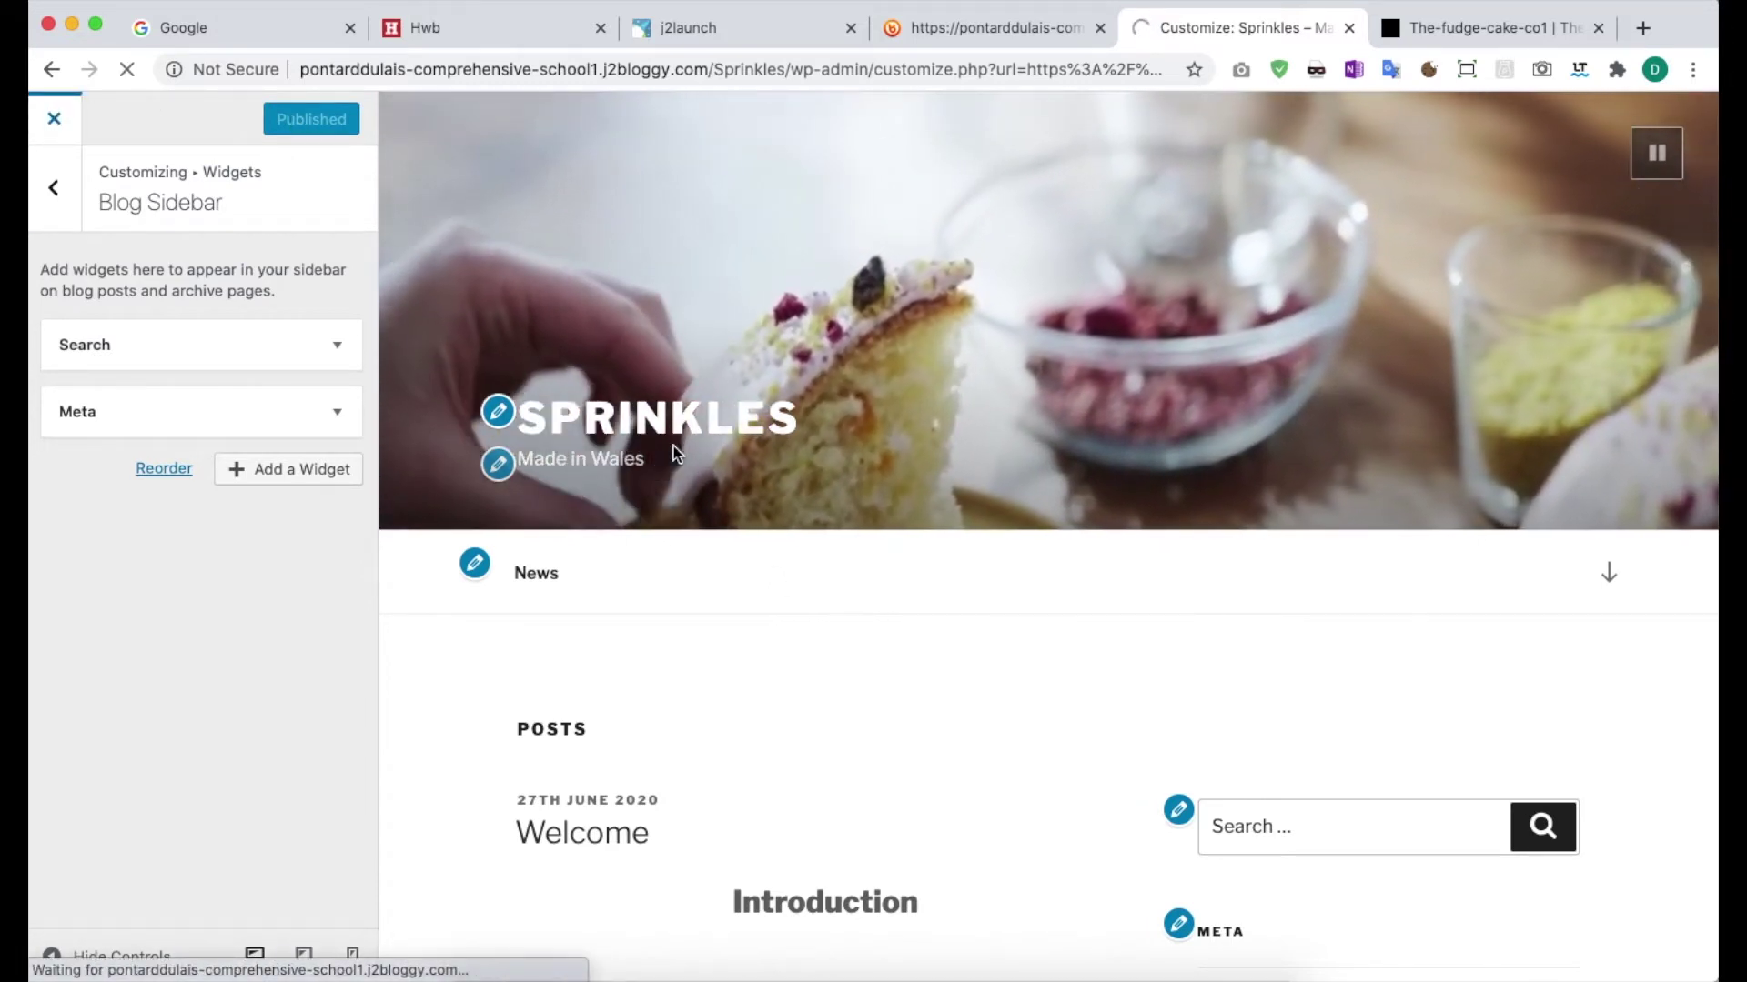
# Check the sidebar on the published homepage and open the list of all pages in the site's dashboard.
pyautogui.scroll(-5, 866, 584)
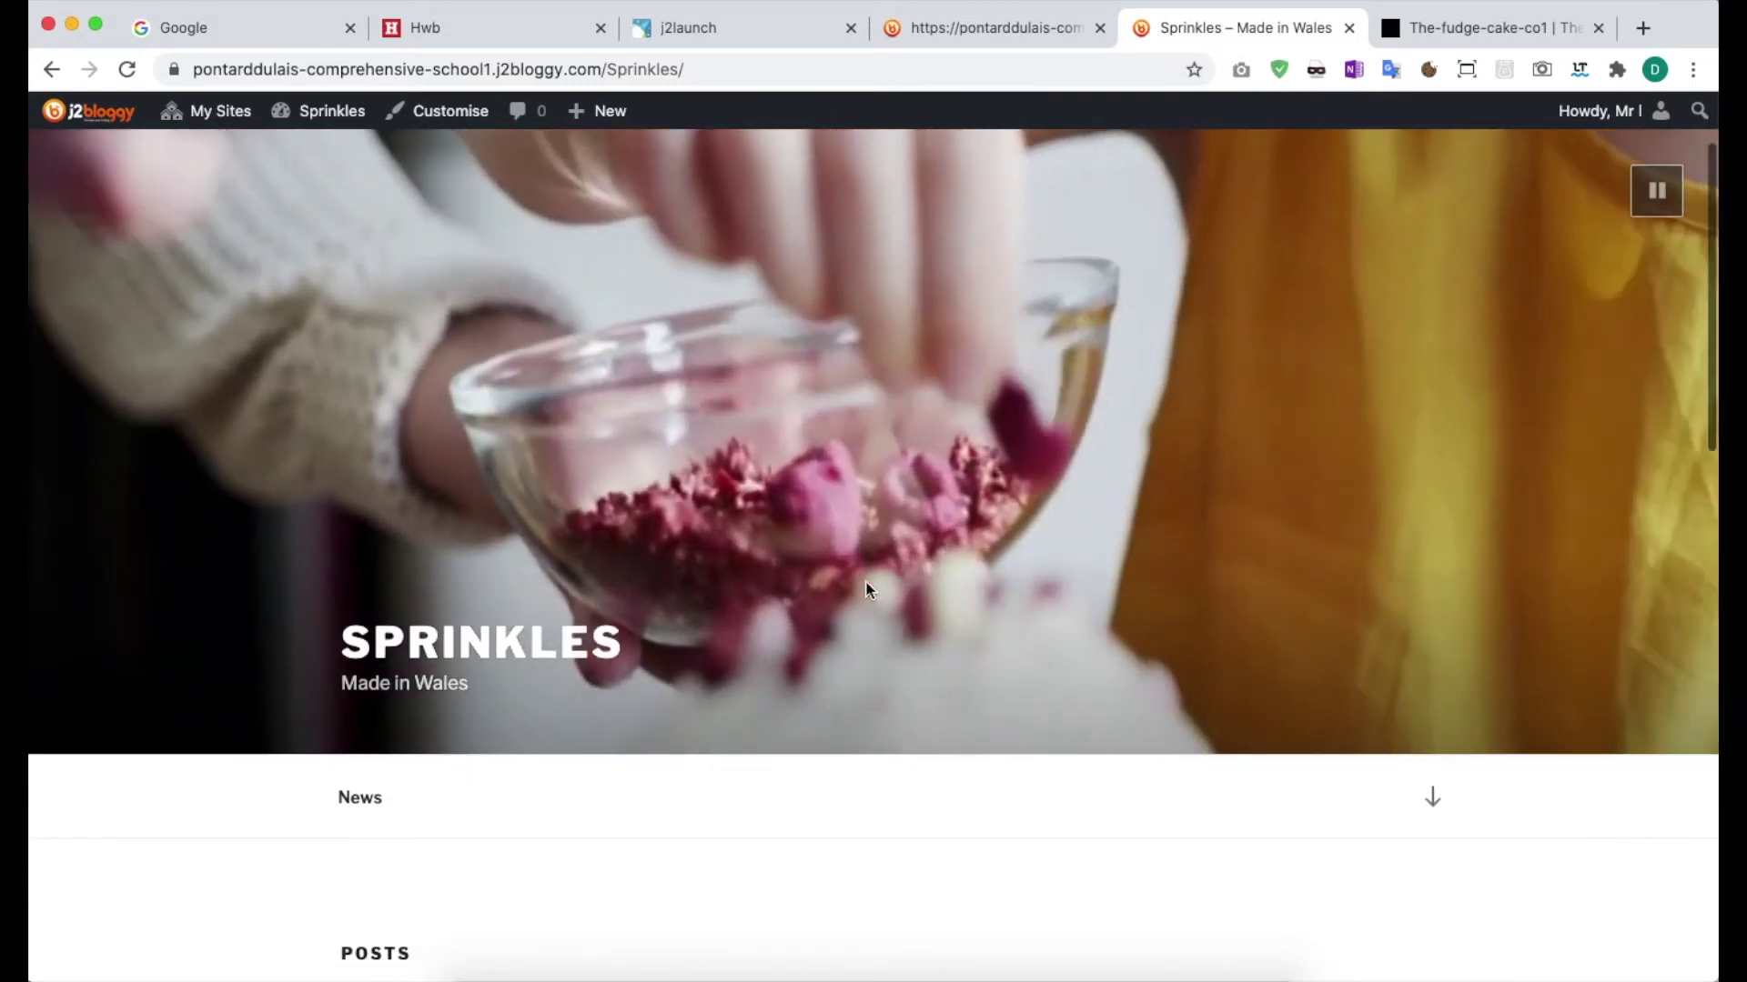
pyautogui.scroll(-3, 865, 584)
pyautogui.scroll(-3, 865, 590)
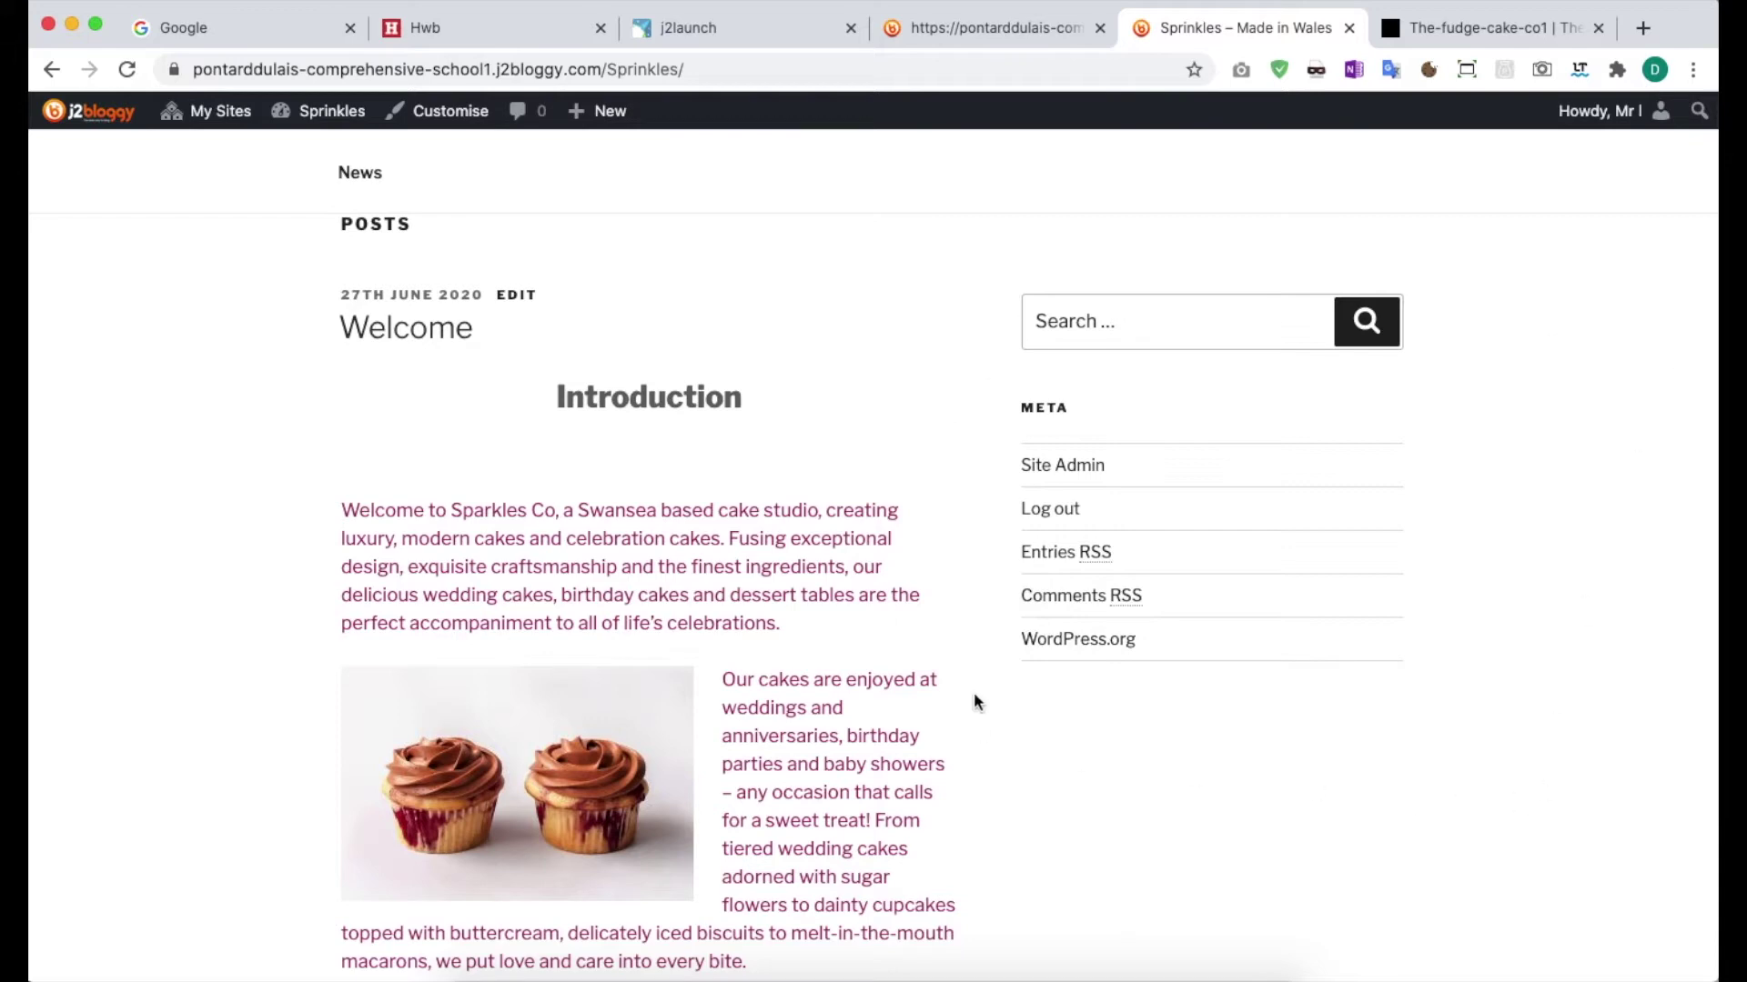
pyautogui.scroll(5, 982, 641)
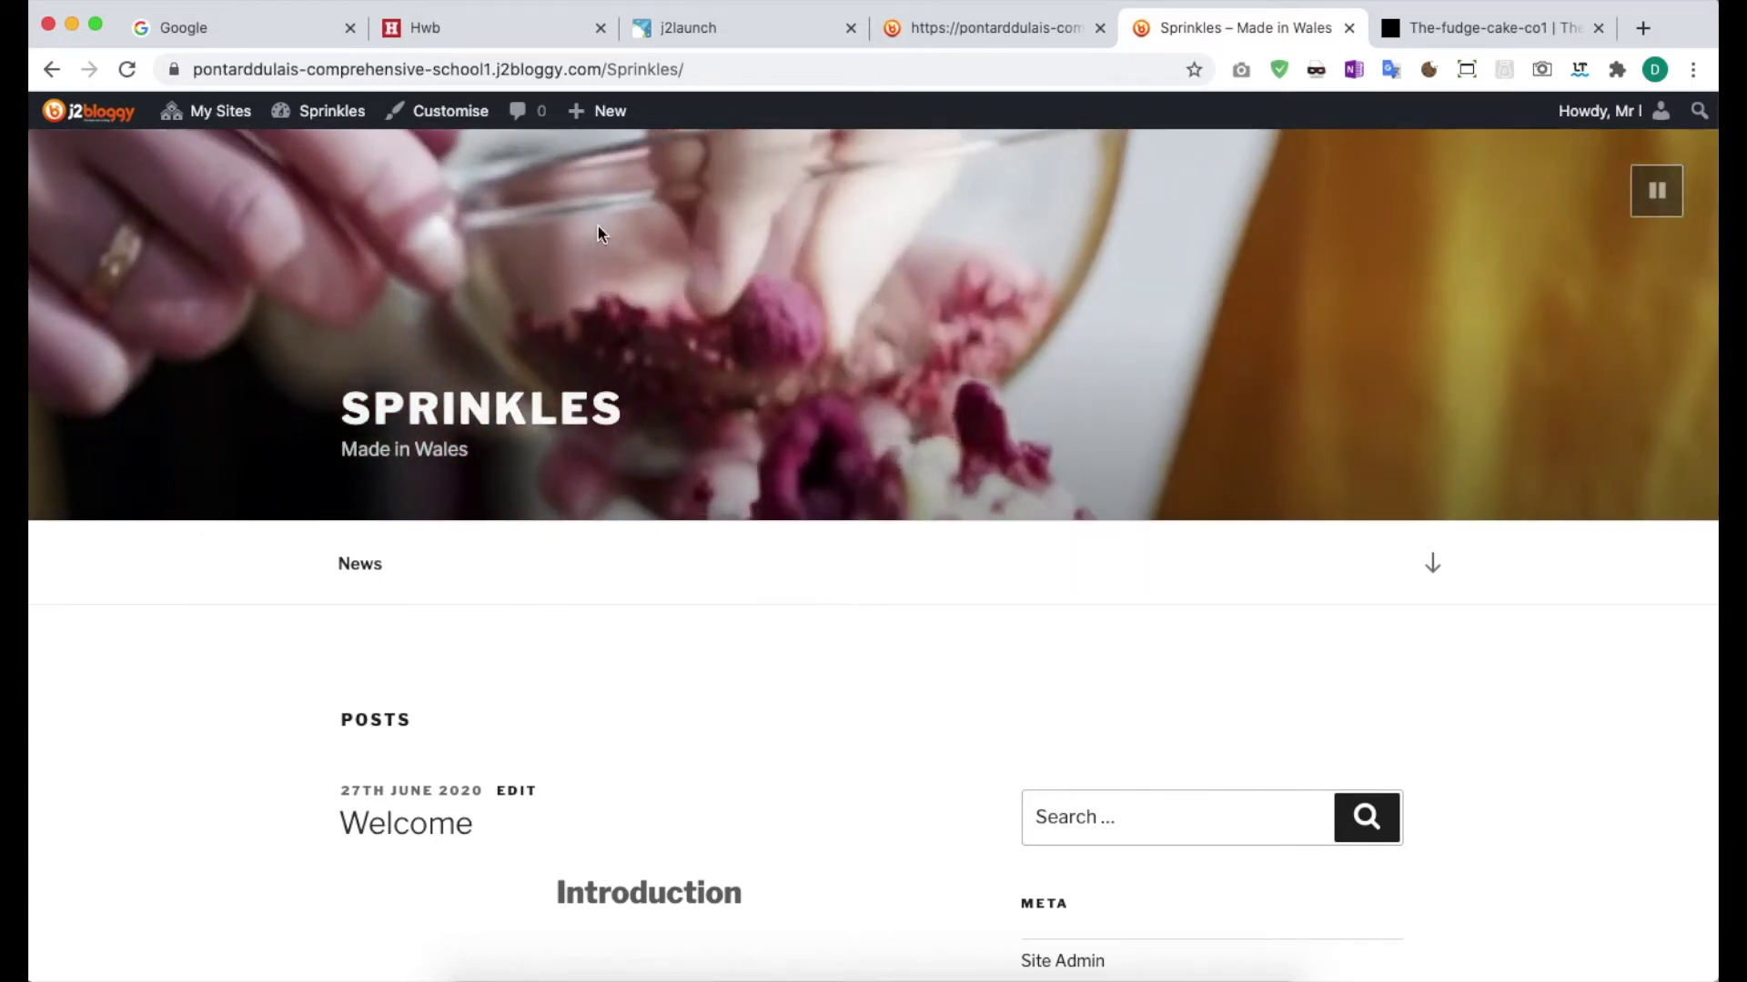
pyautogui.moveTo(583, 114)
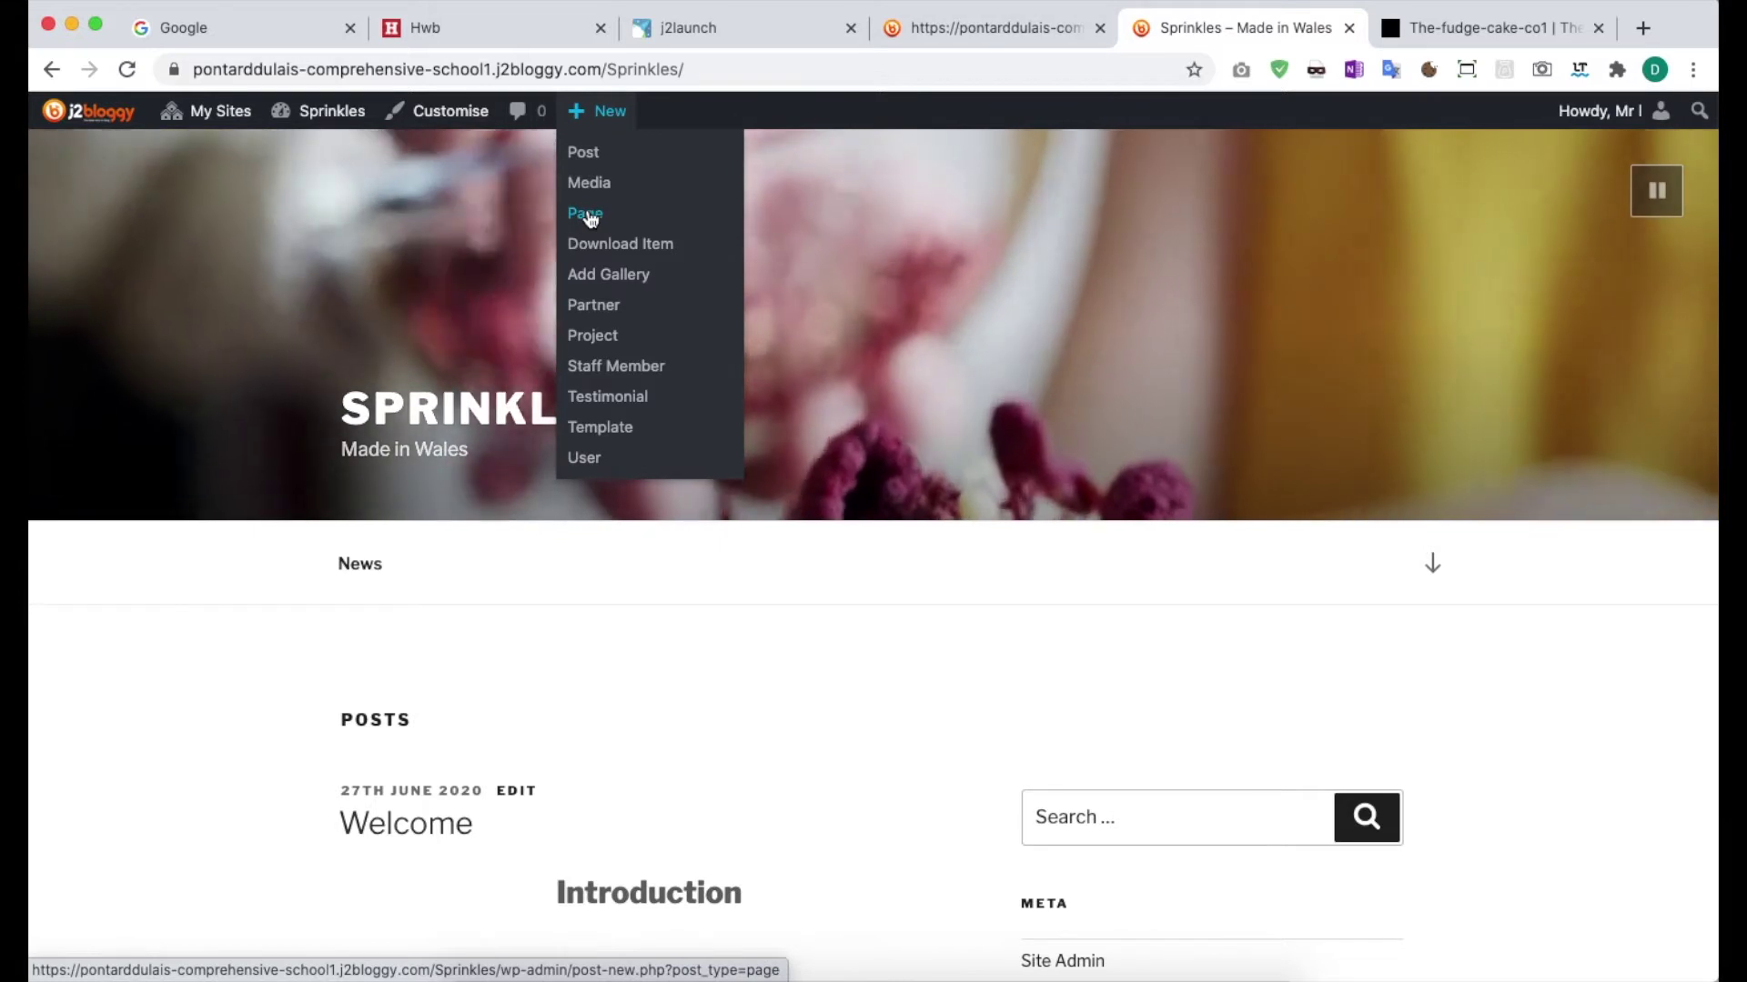
pyautogui.moveTo(314, 113)
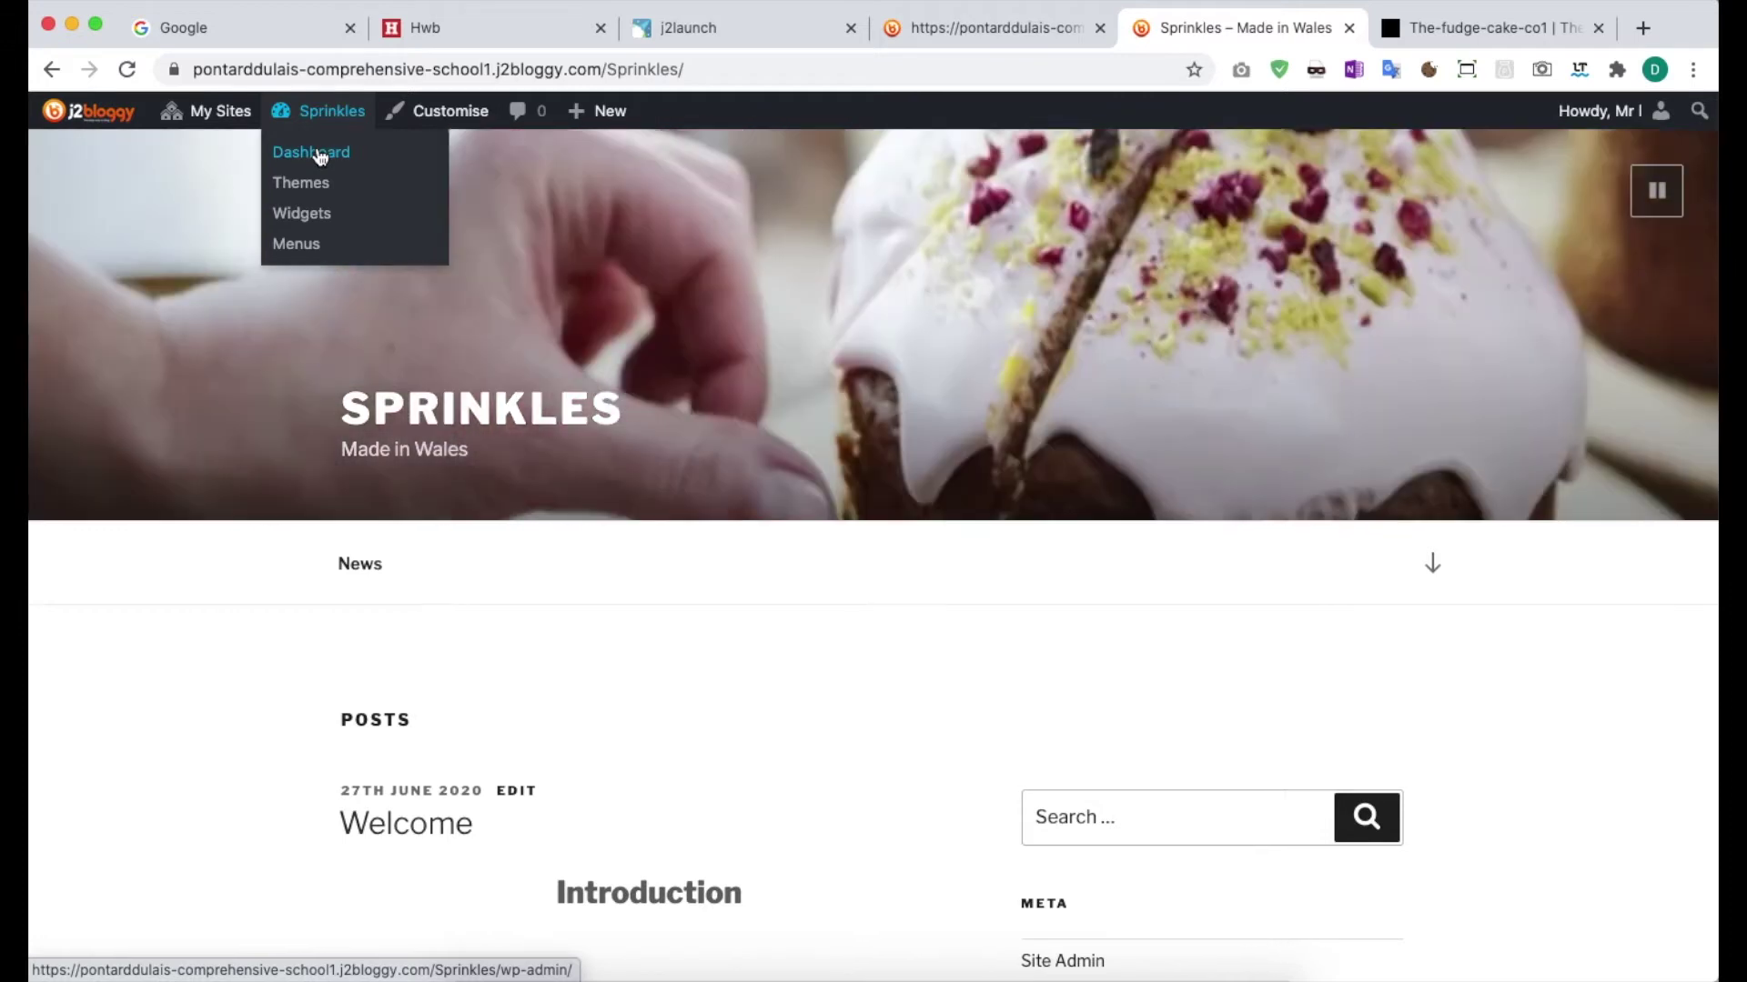
pyautogui.click(319, 155)
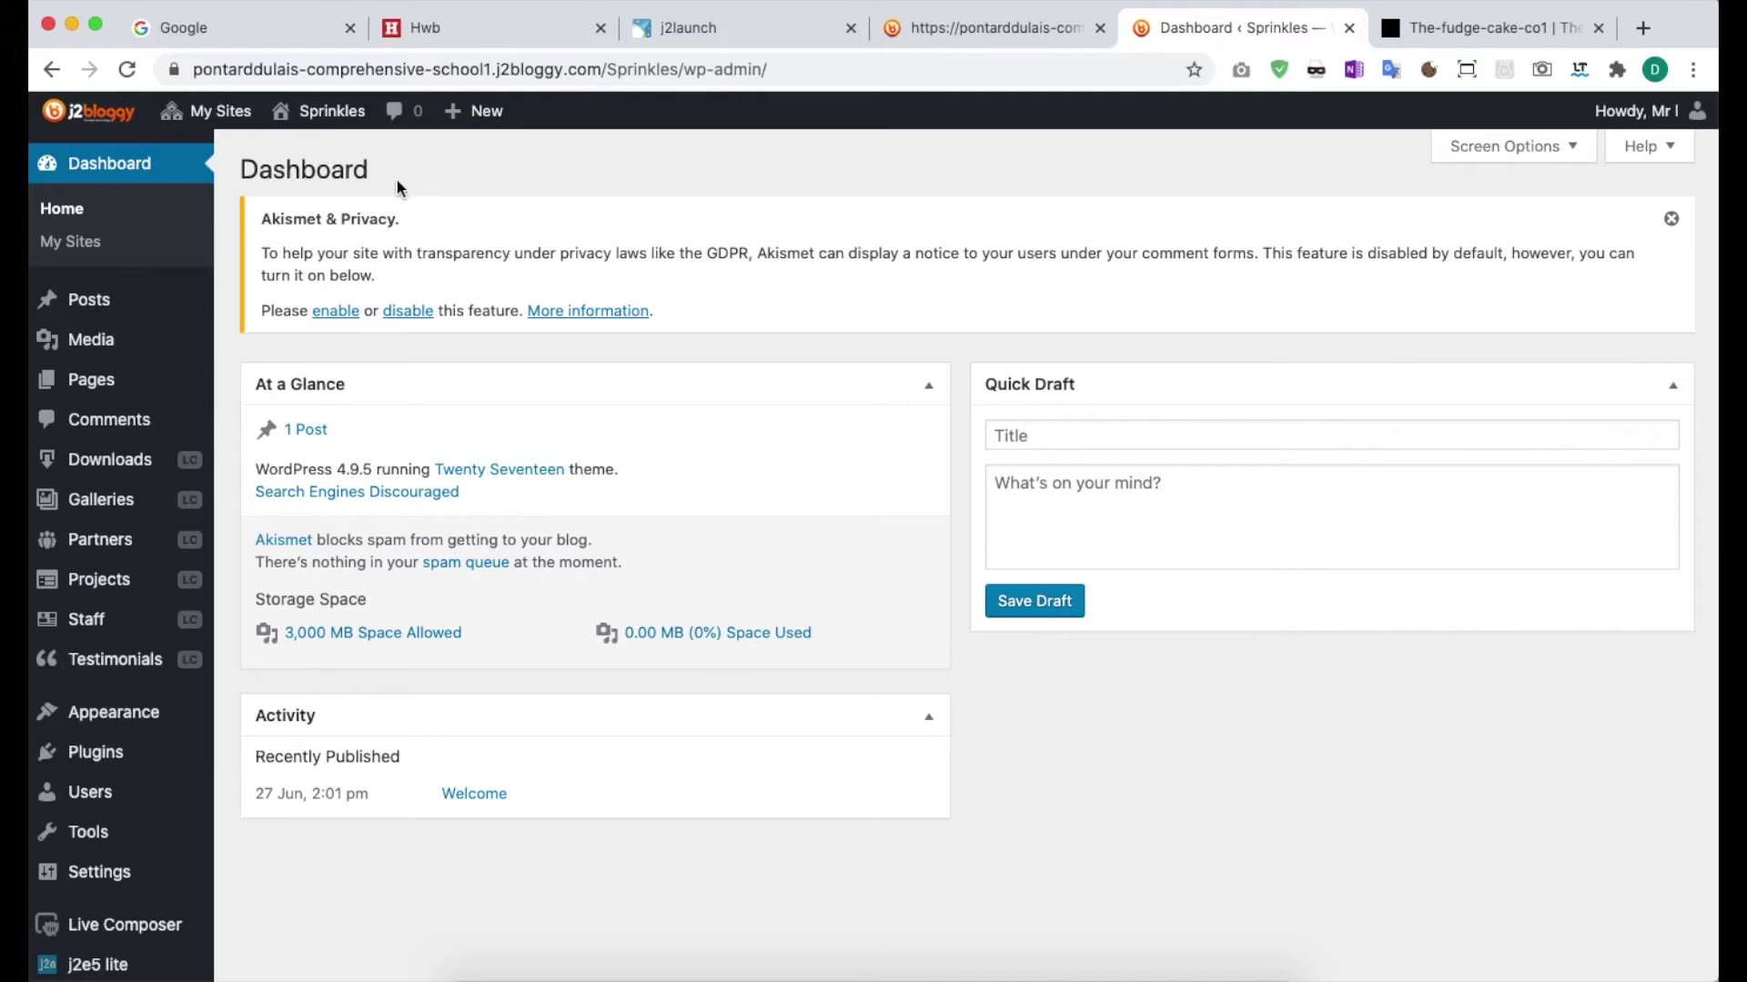
pyautogui.moveTo(116, 394)
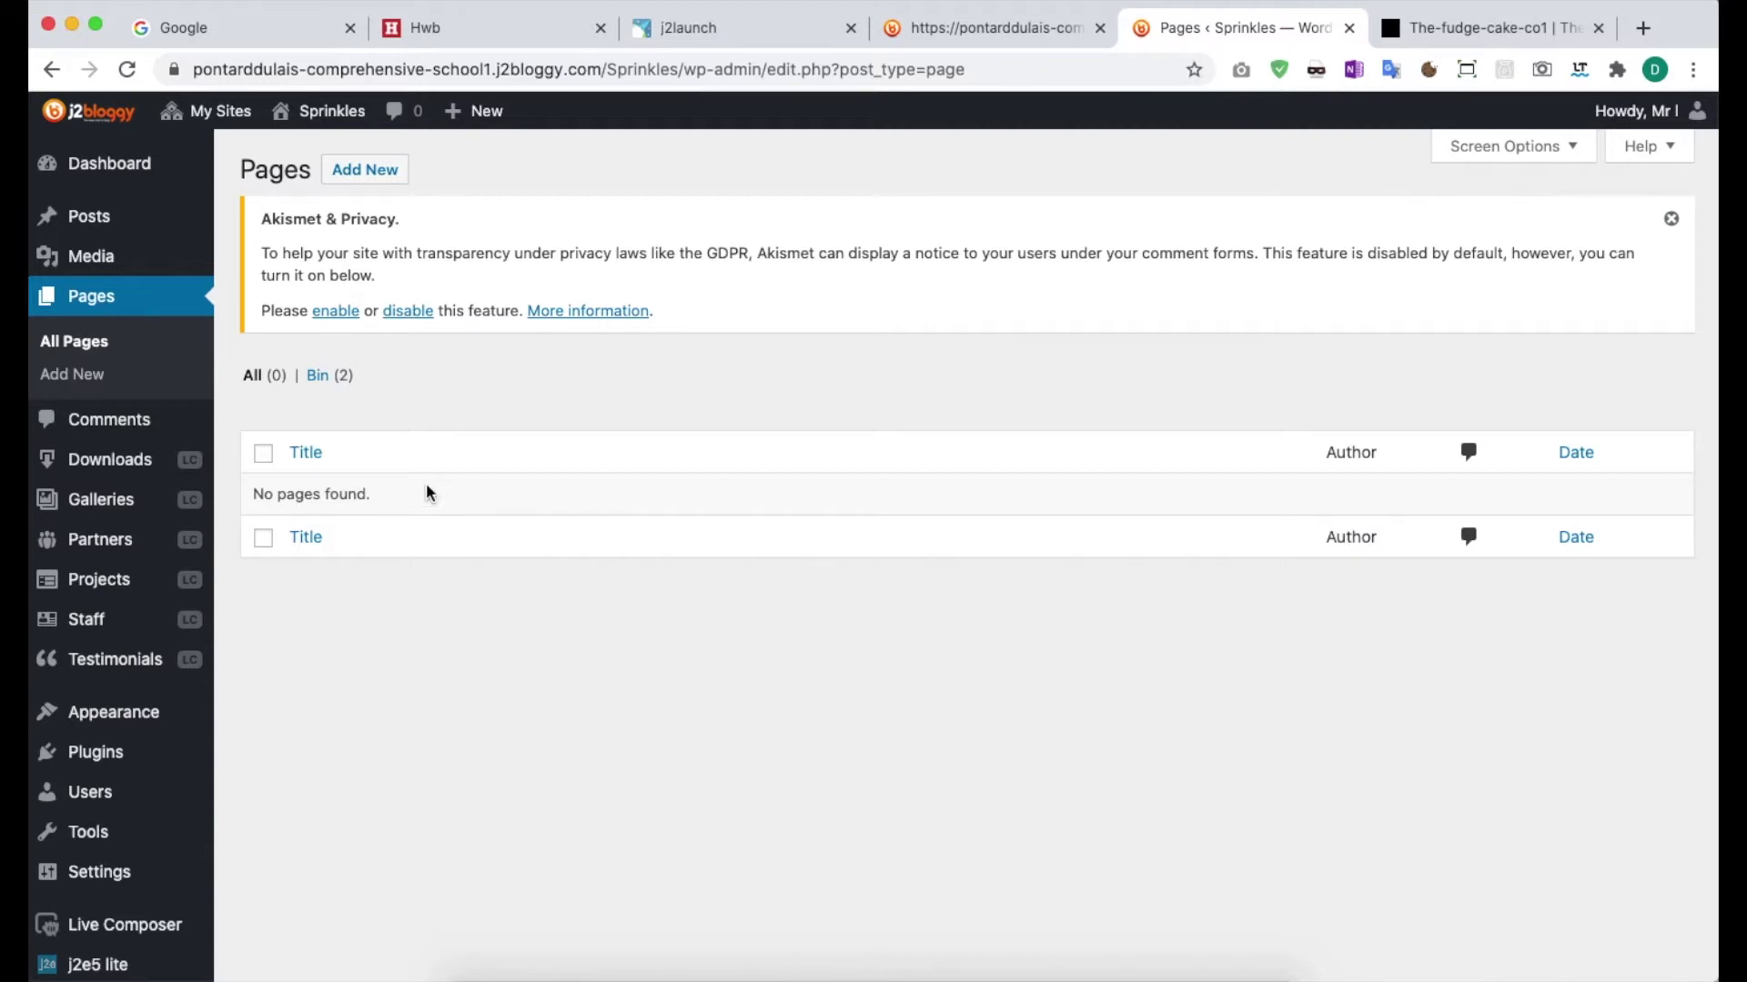
# Create a new page titled "About us" and publish it.
pyautogui.click(367, 173)
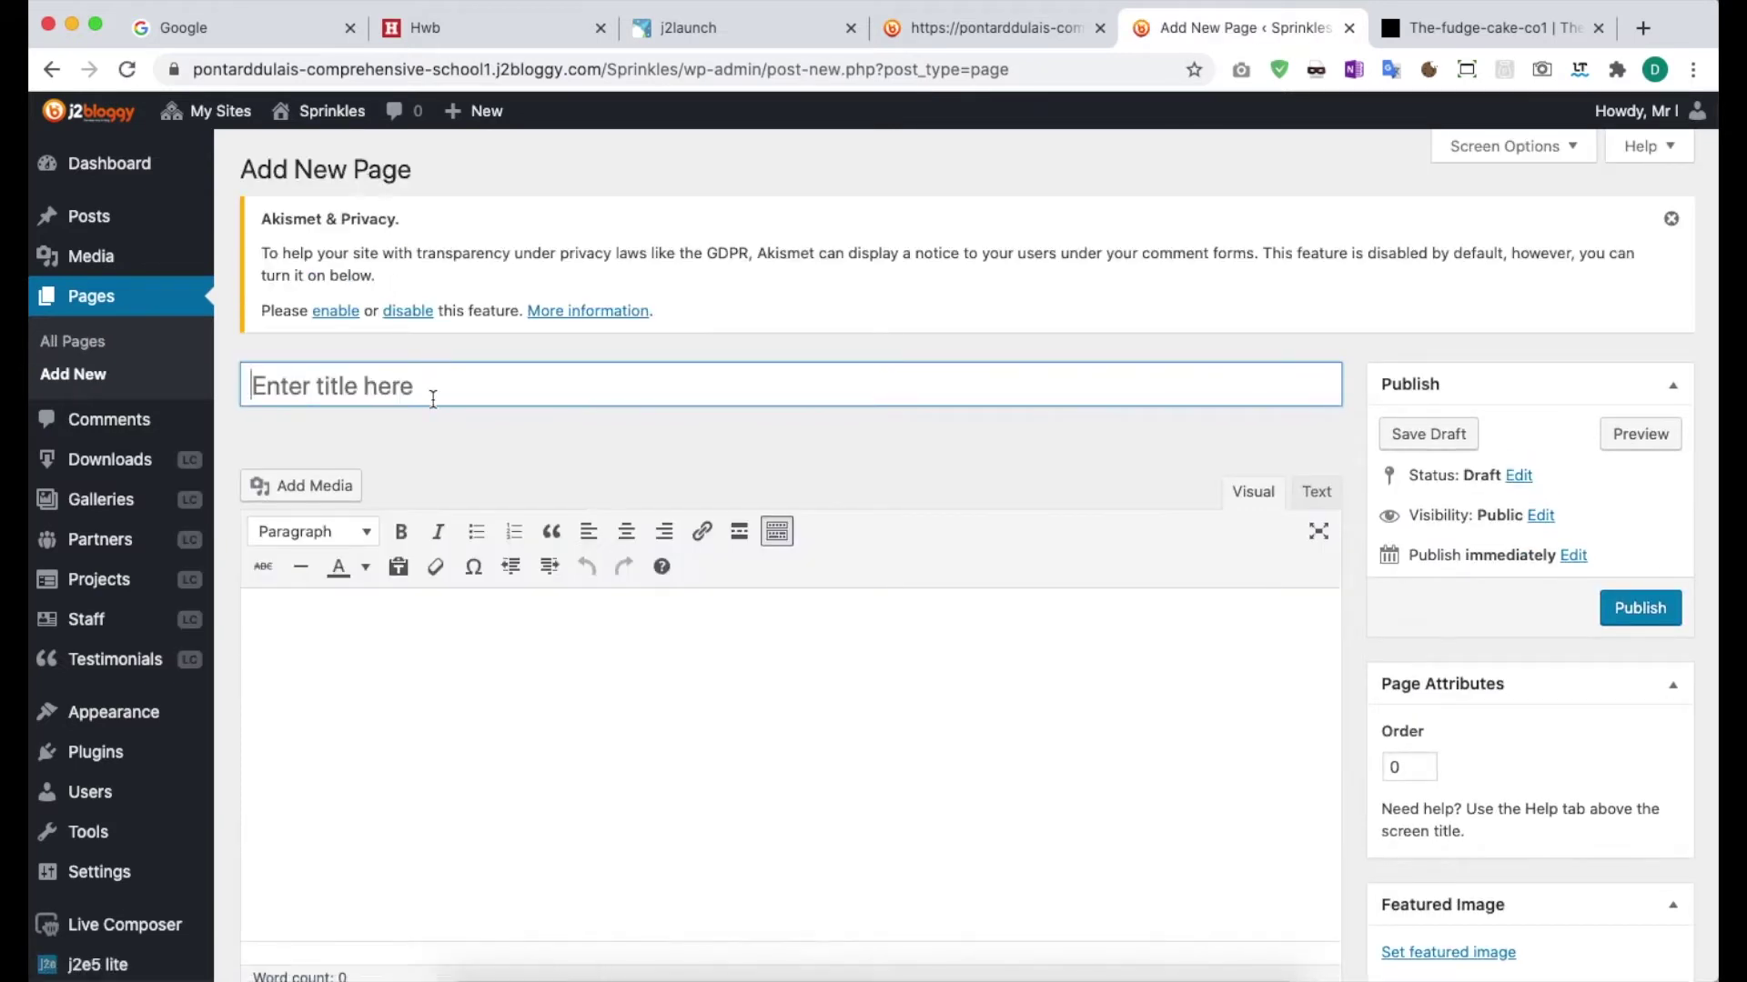
pyautogui.scroll(-2, 406, 409)
pyautogui.click(385, 318)
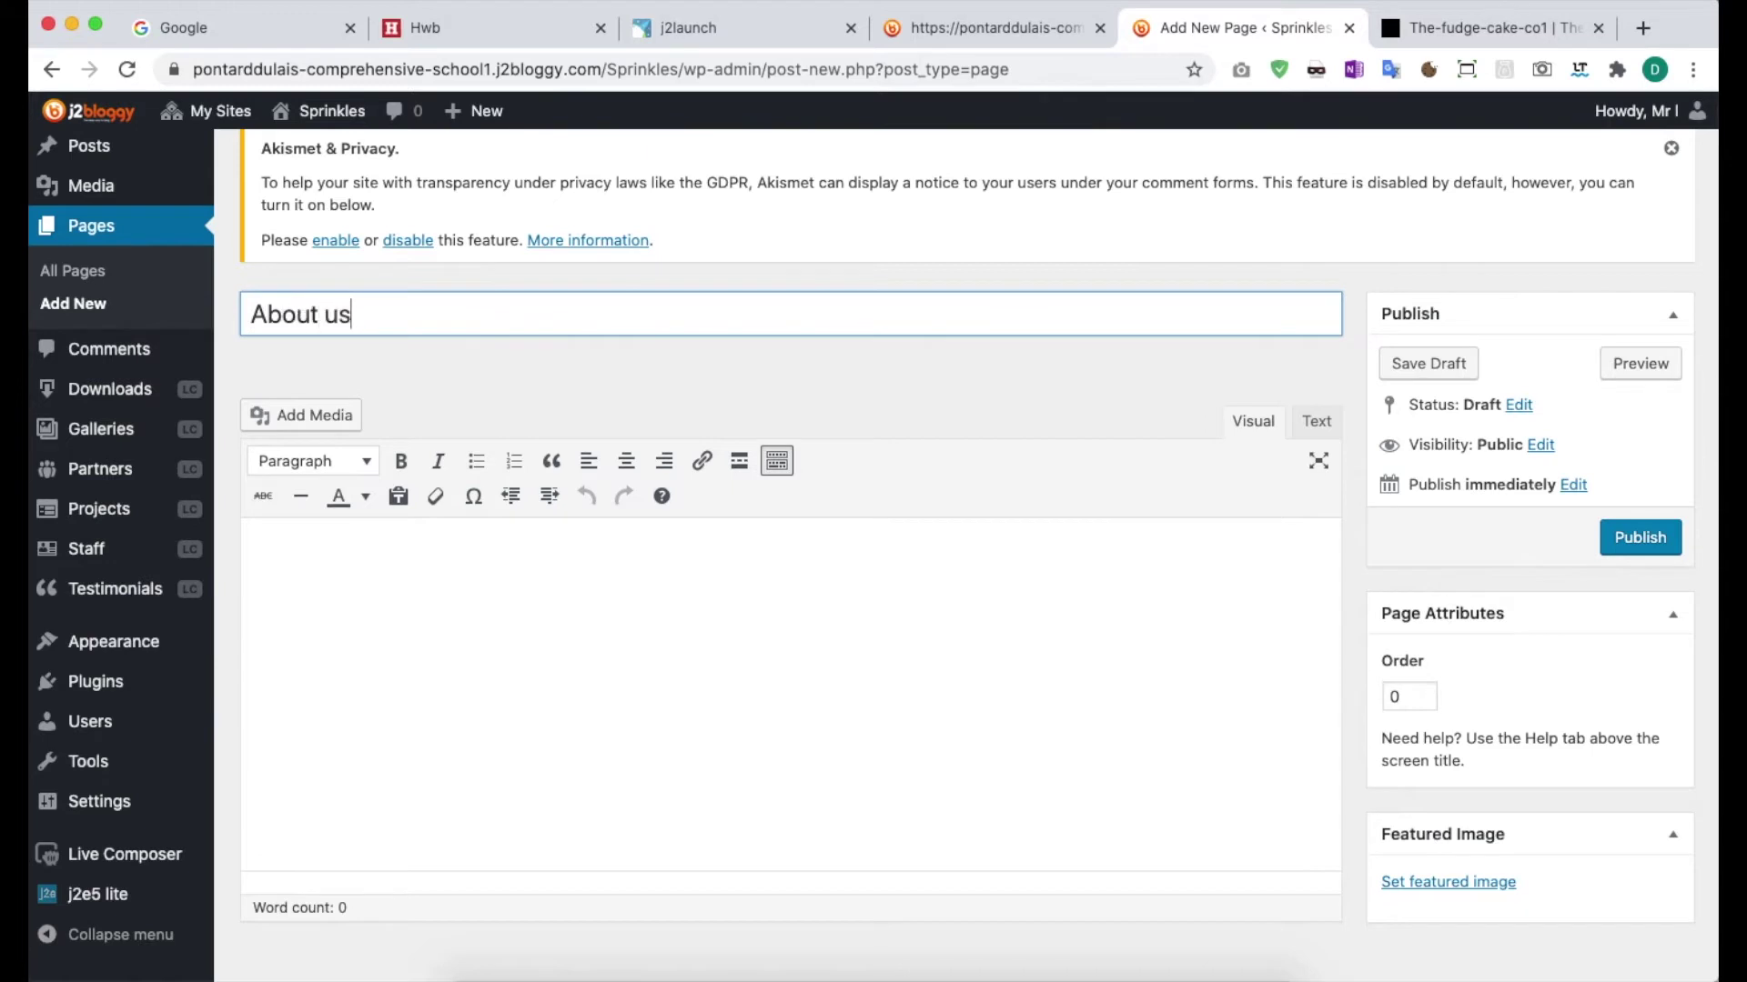
pyautogui.click(777, 401)
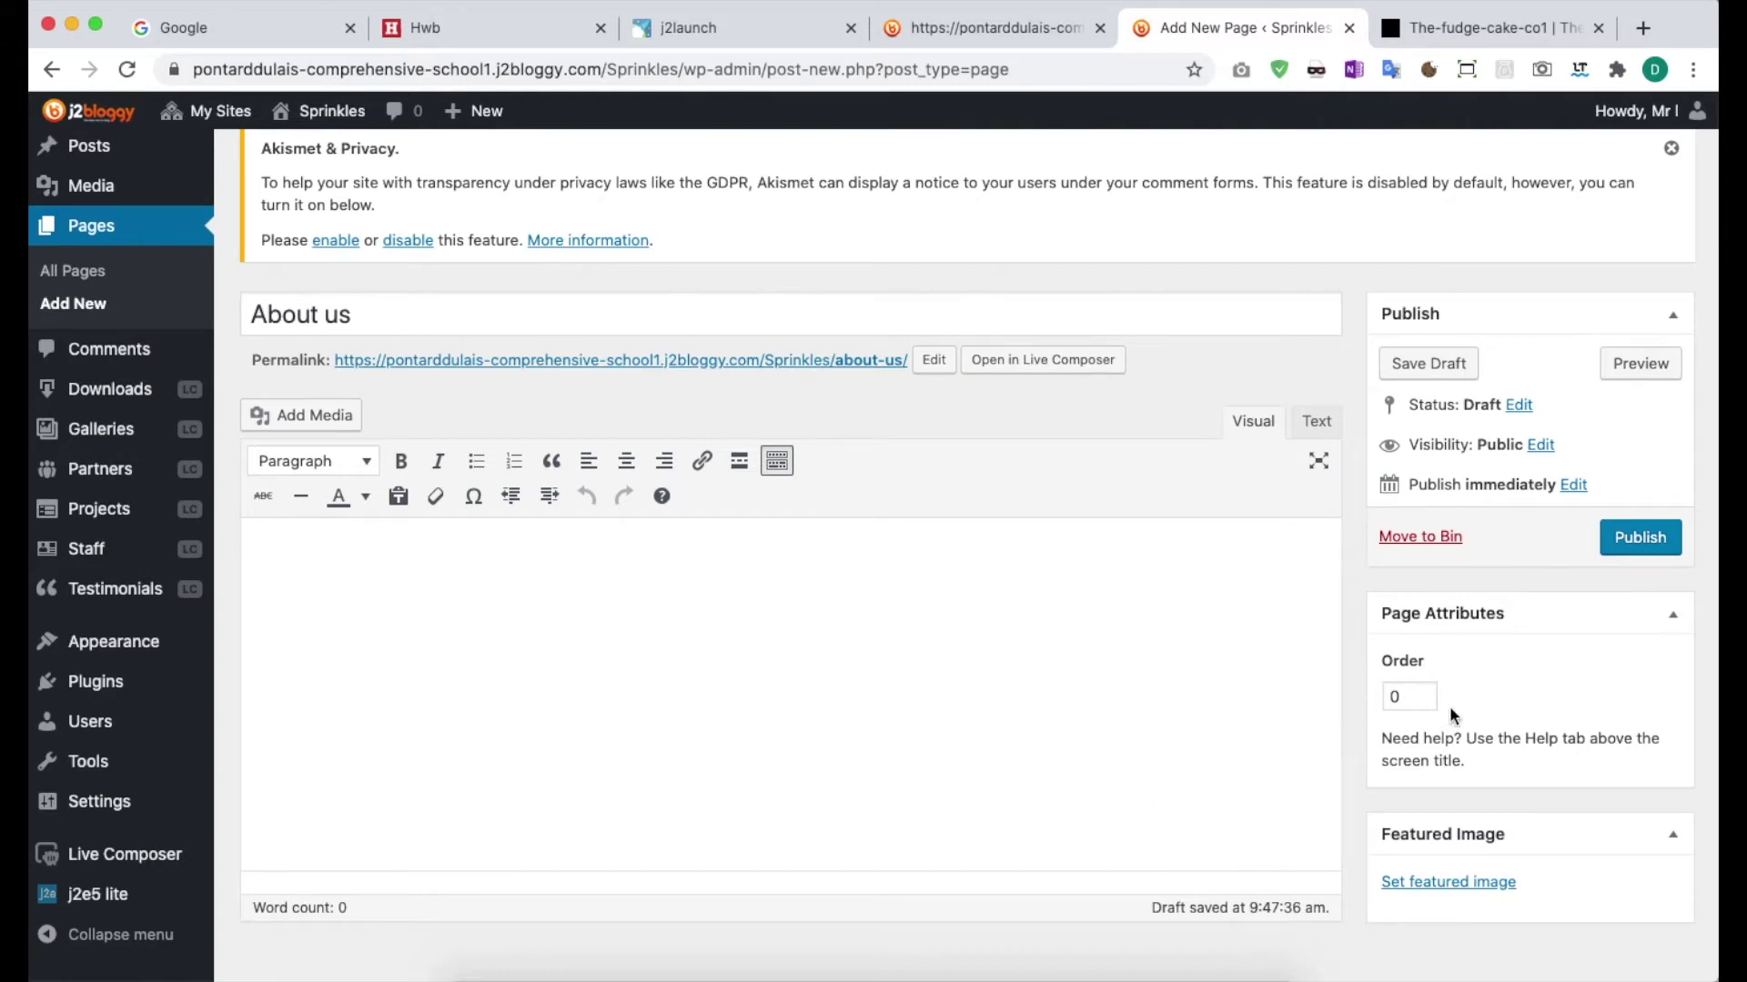
pyautogui.click(1661, 544)
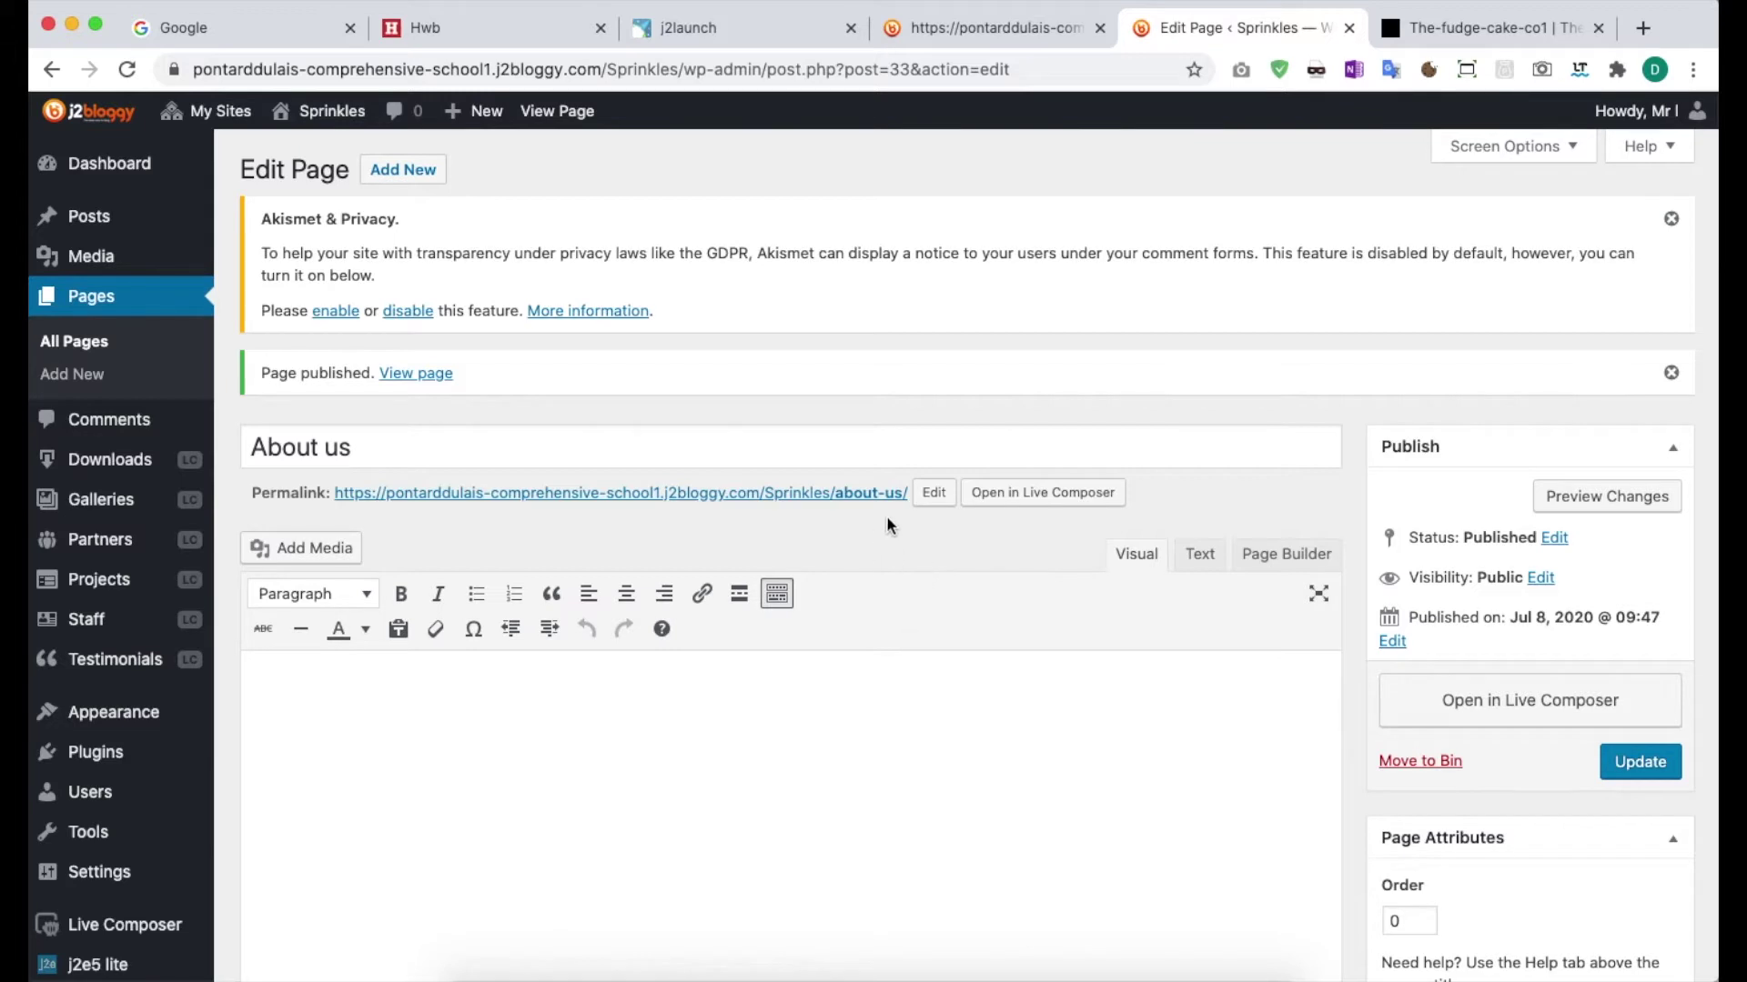
# Switch to the Word document and copy the Luxury Wedding Cakes in Swansea and Designer Wedding Cakes headings with their paragraphs.
pyautogui.scroll(-3, 858, 531)
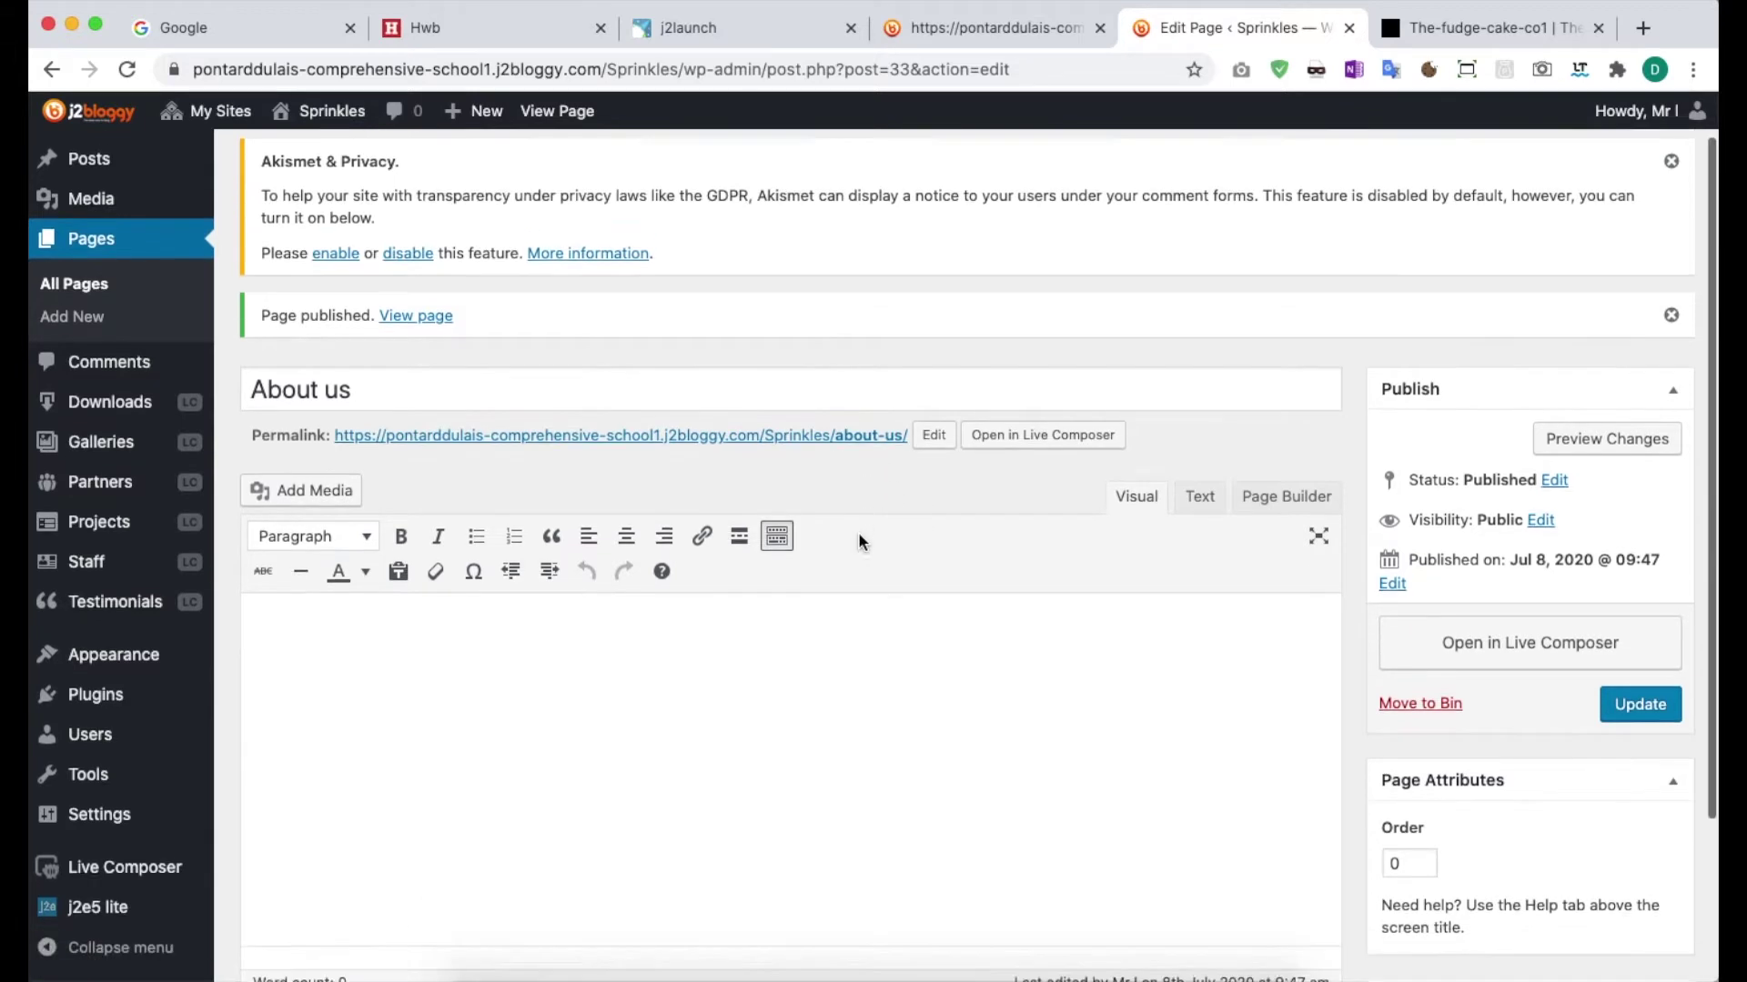
pyautogui.scroll(-3, 308, 559)
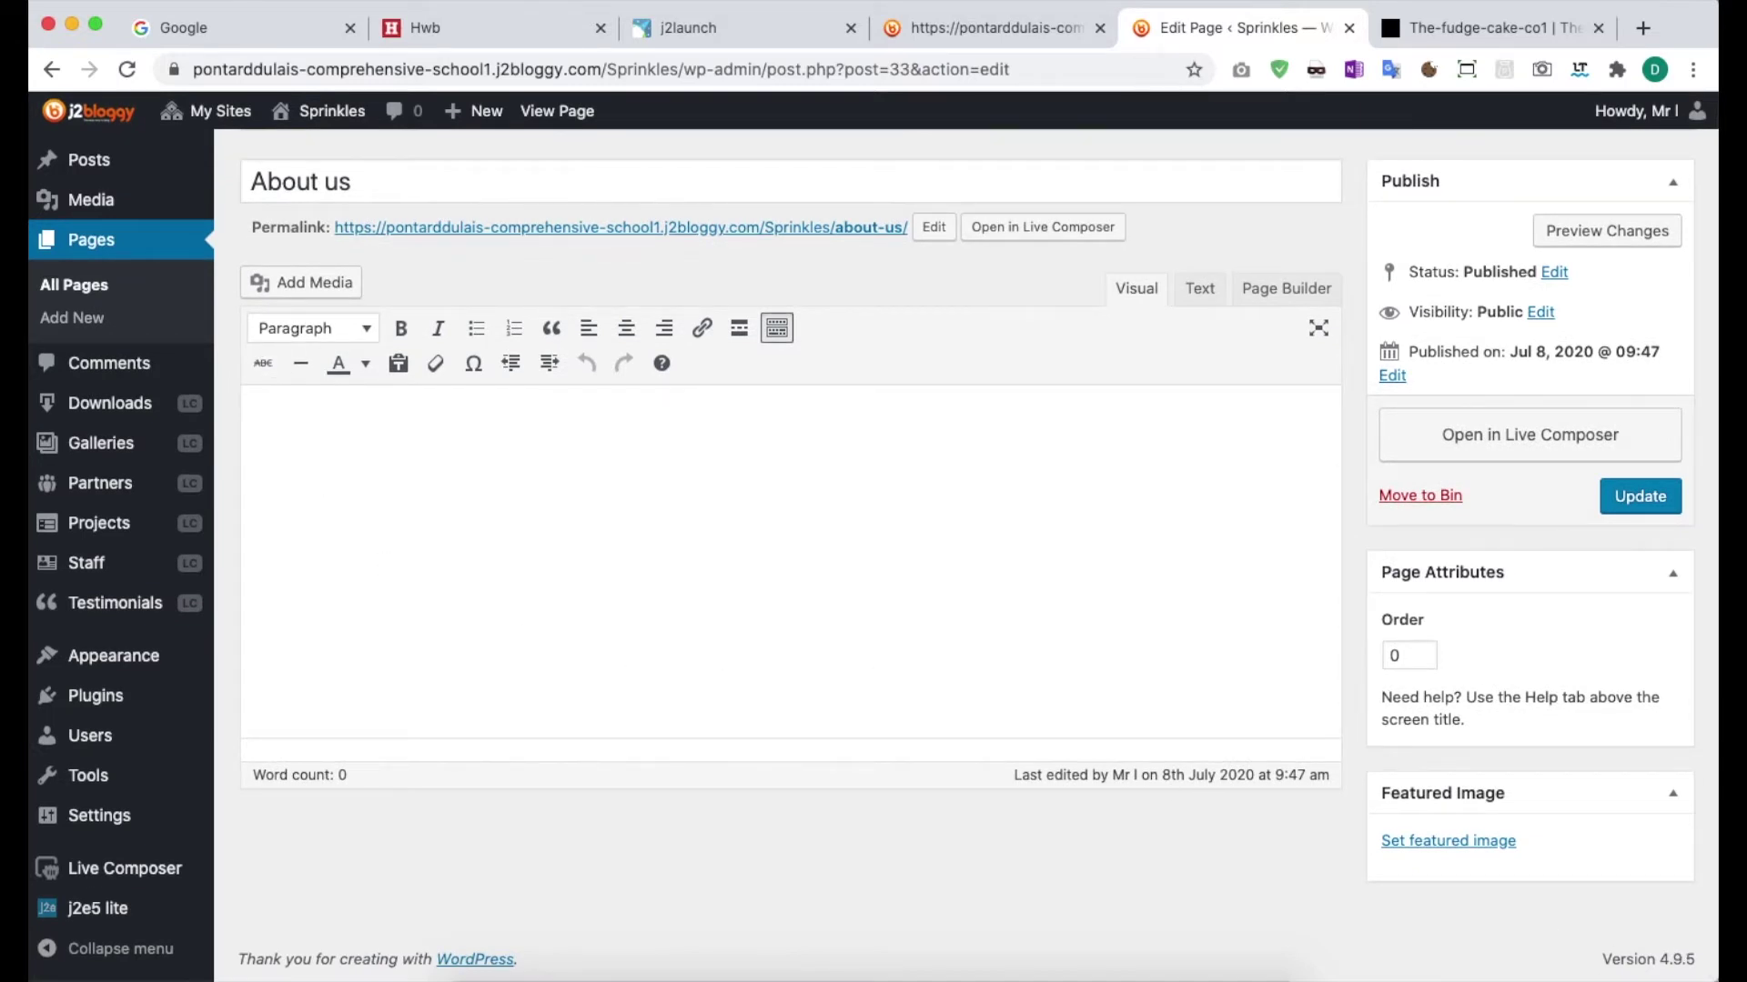
pyautogui.click(1160, 981)
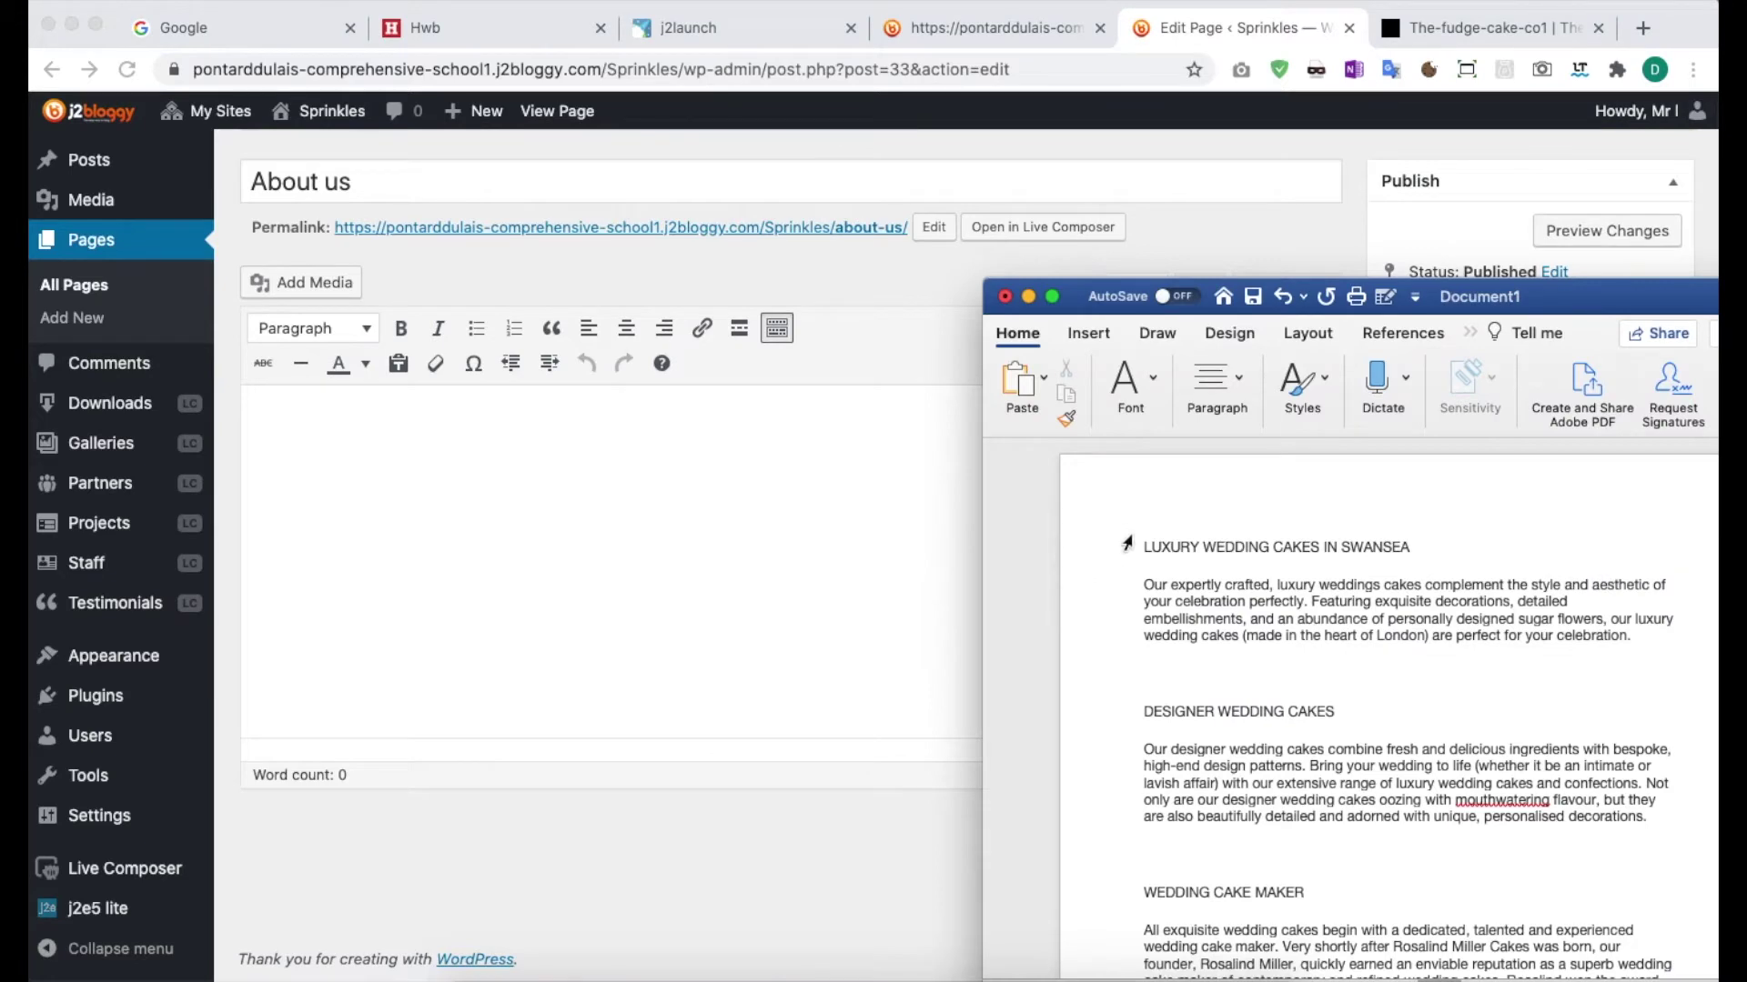
pyautogui.moveTo(1153, 546); pyautogui.dragTo(1703, 827)
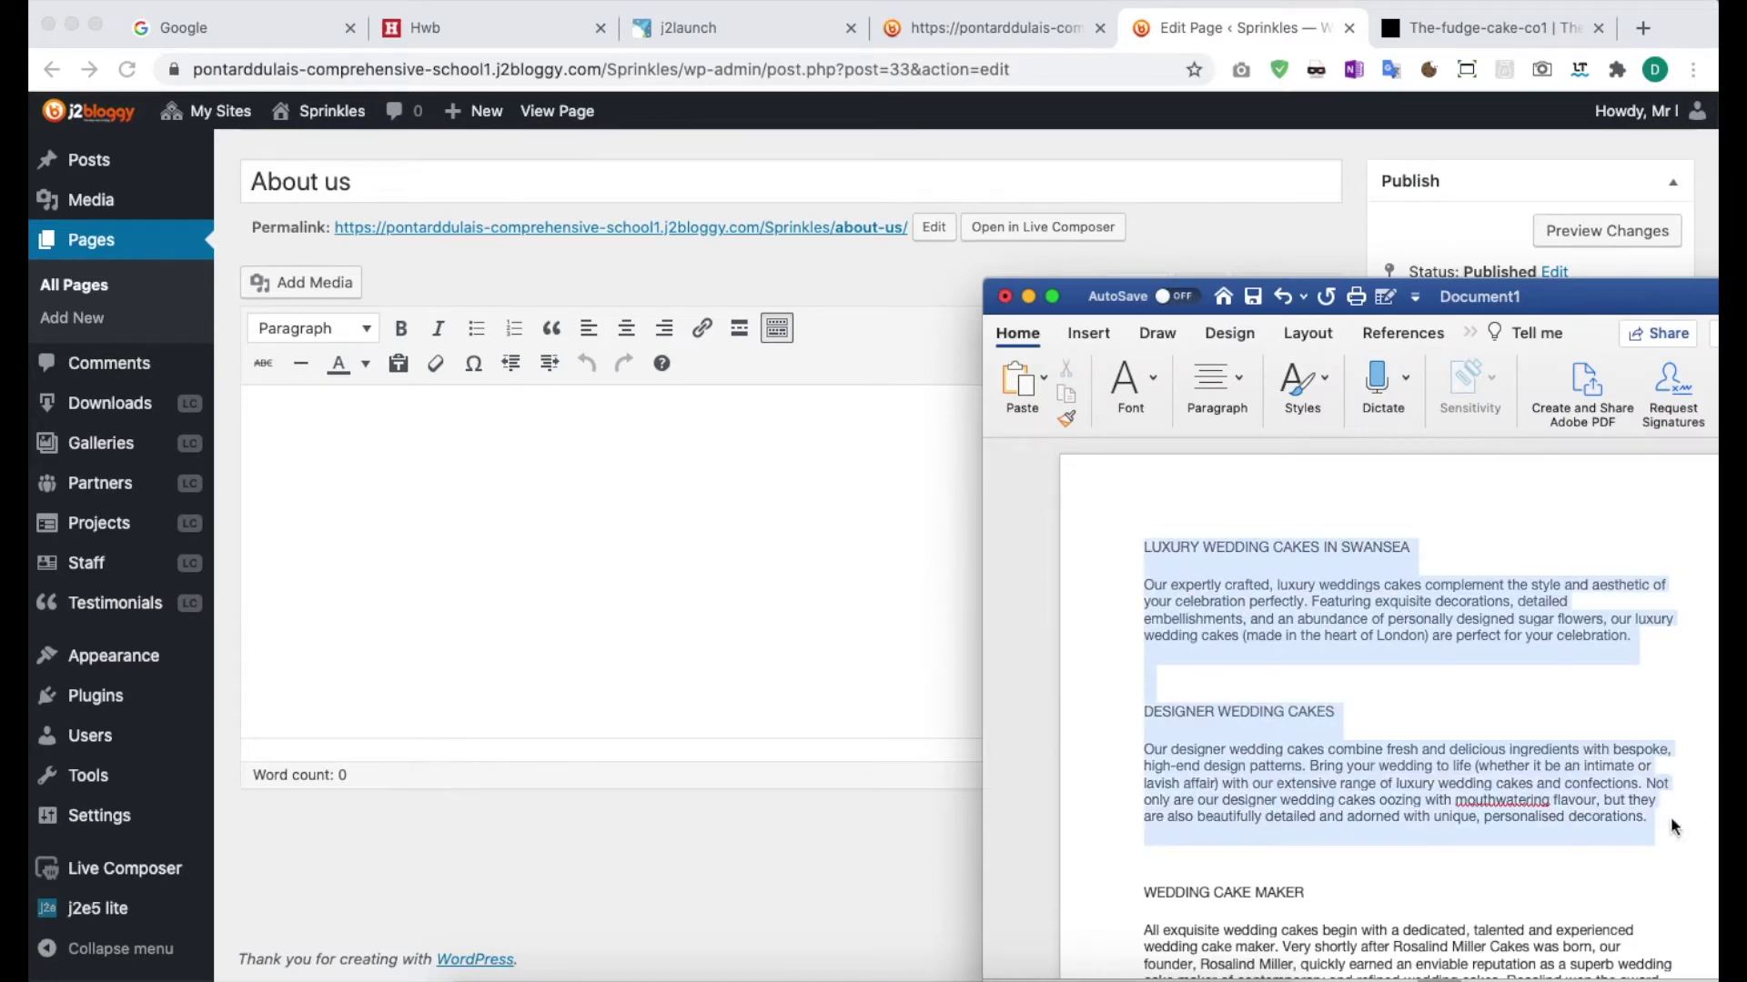
pyautogui.rightClick(1273, 758)
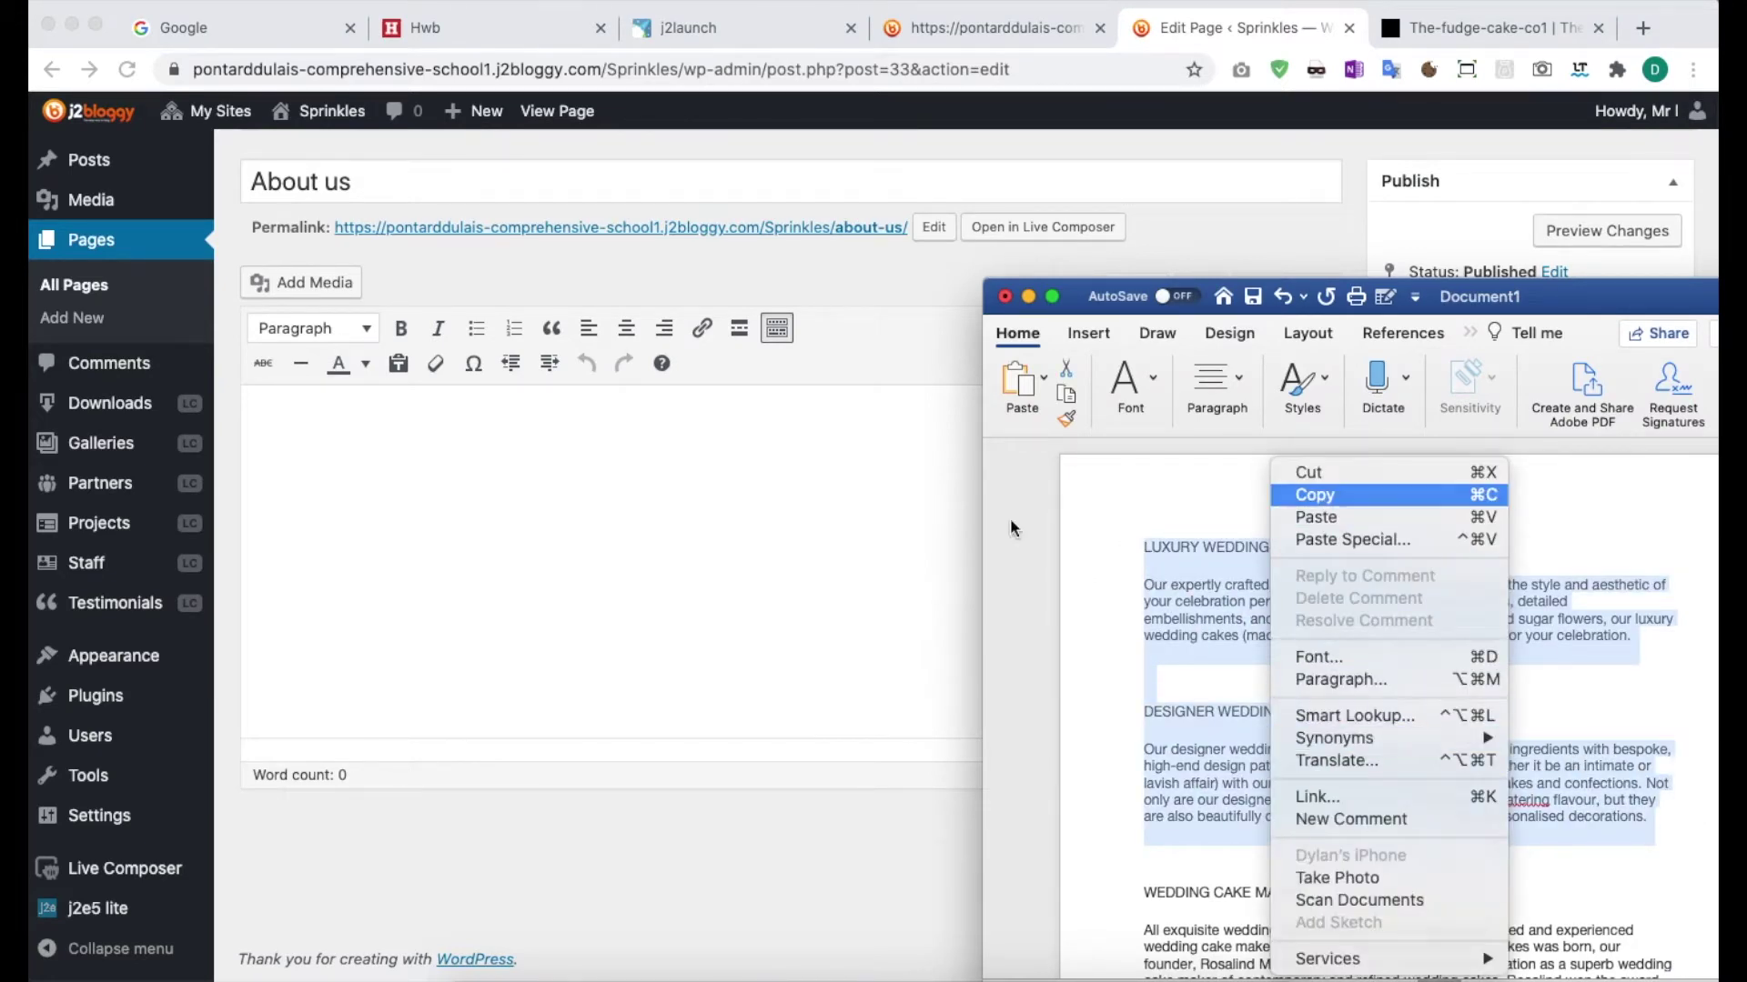
pyautogui.click(1333, 498)
# Paste the copied wedding cake text into the empty body of the About us page.
pyautogui.click(547, 546)
pyautogui.rightClick(314, 449)
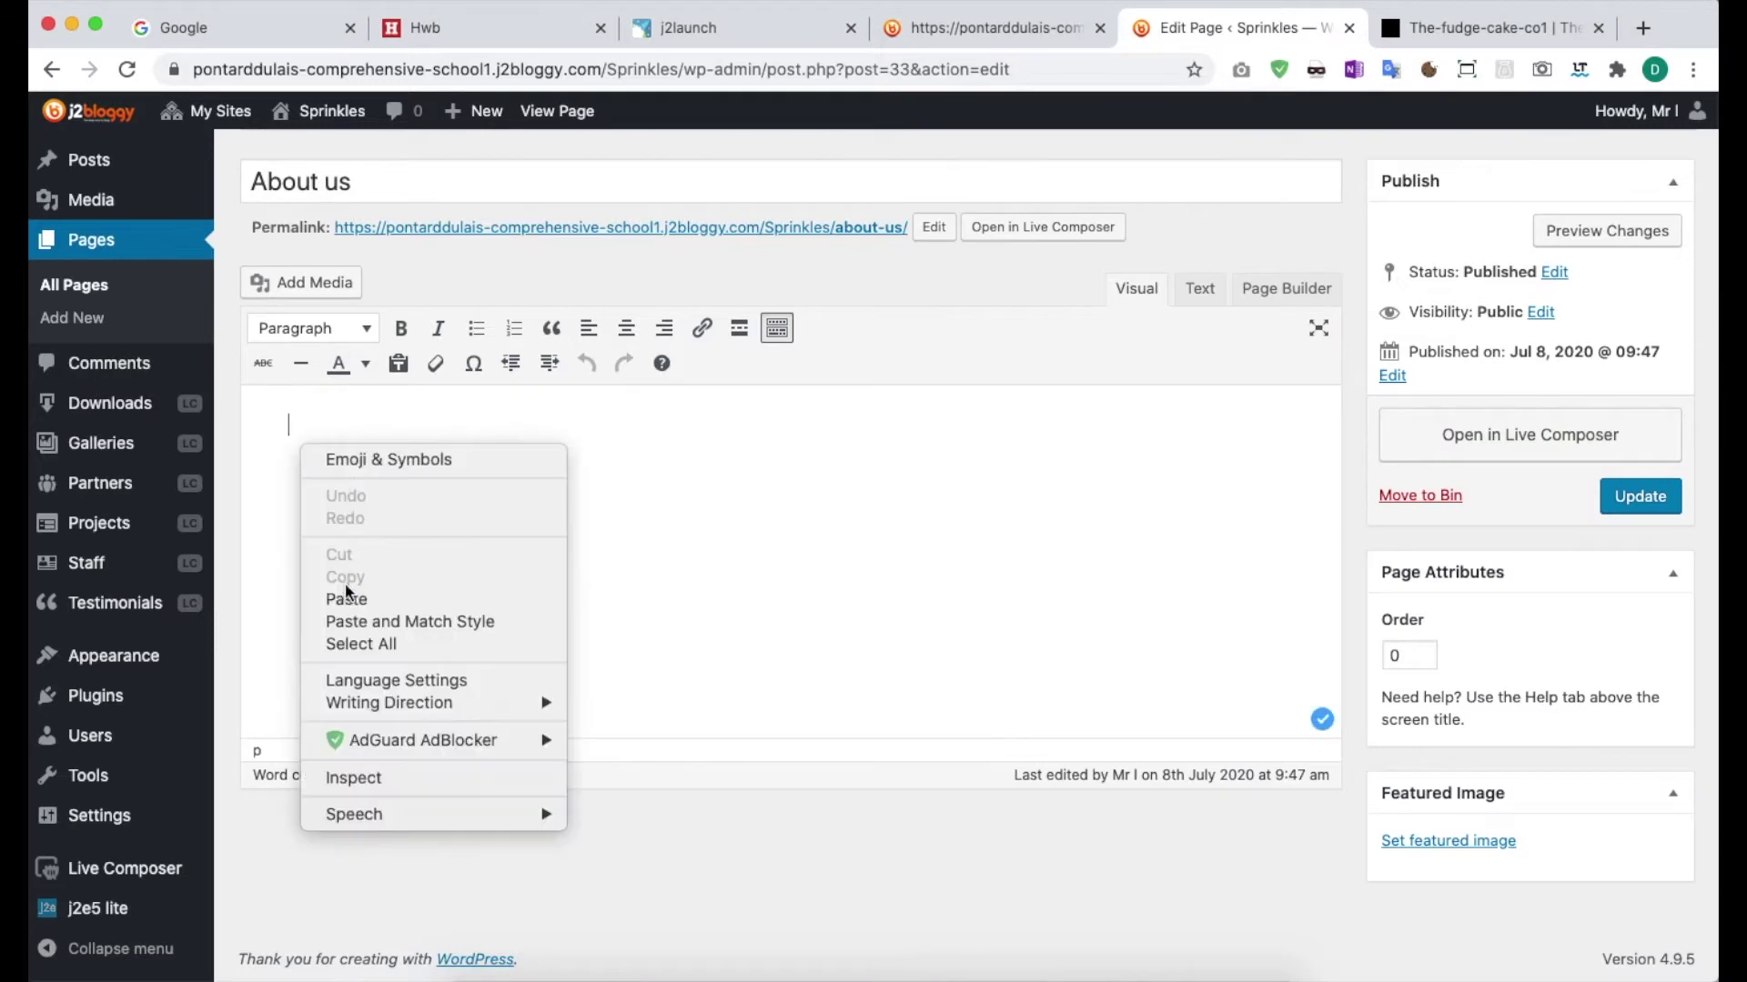
pyautogui.click(346, 623)
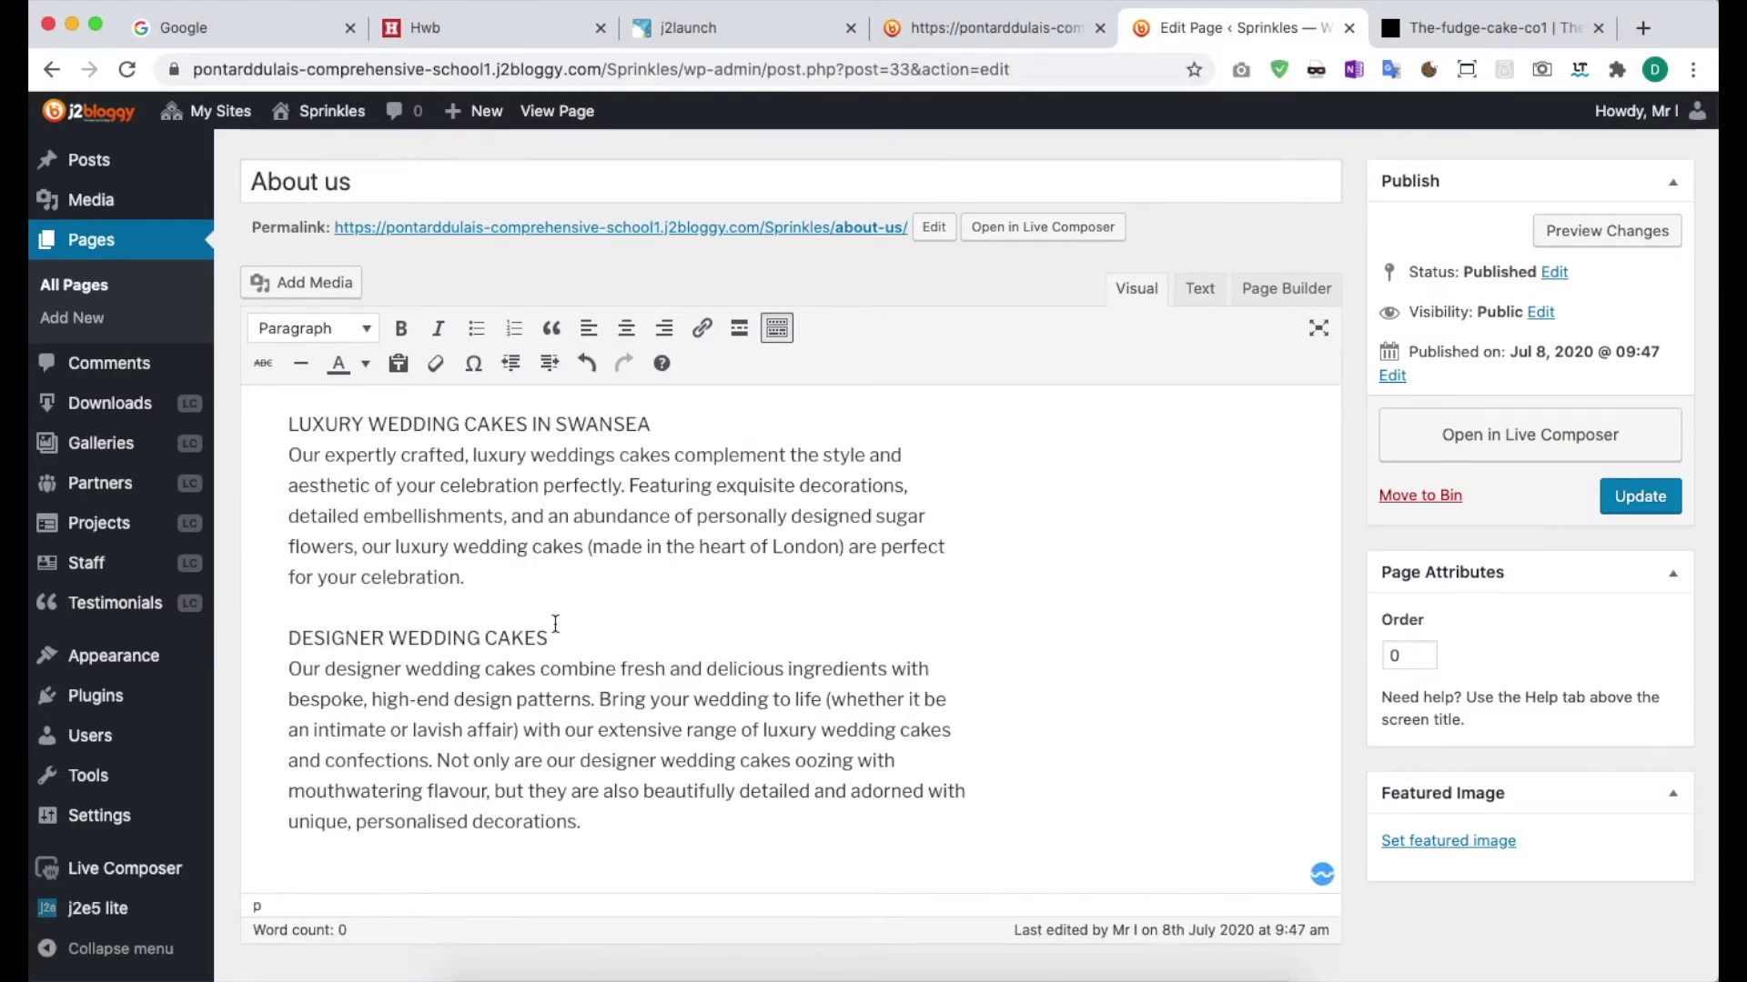
# Make the LUXURY WEDDING CAKES IN SWANSEA and DESIGNER WEDDING CAKES headings bold.
pyautogui.scroll(5, 398, 624)
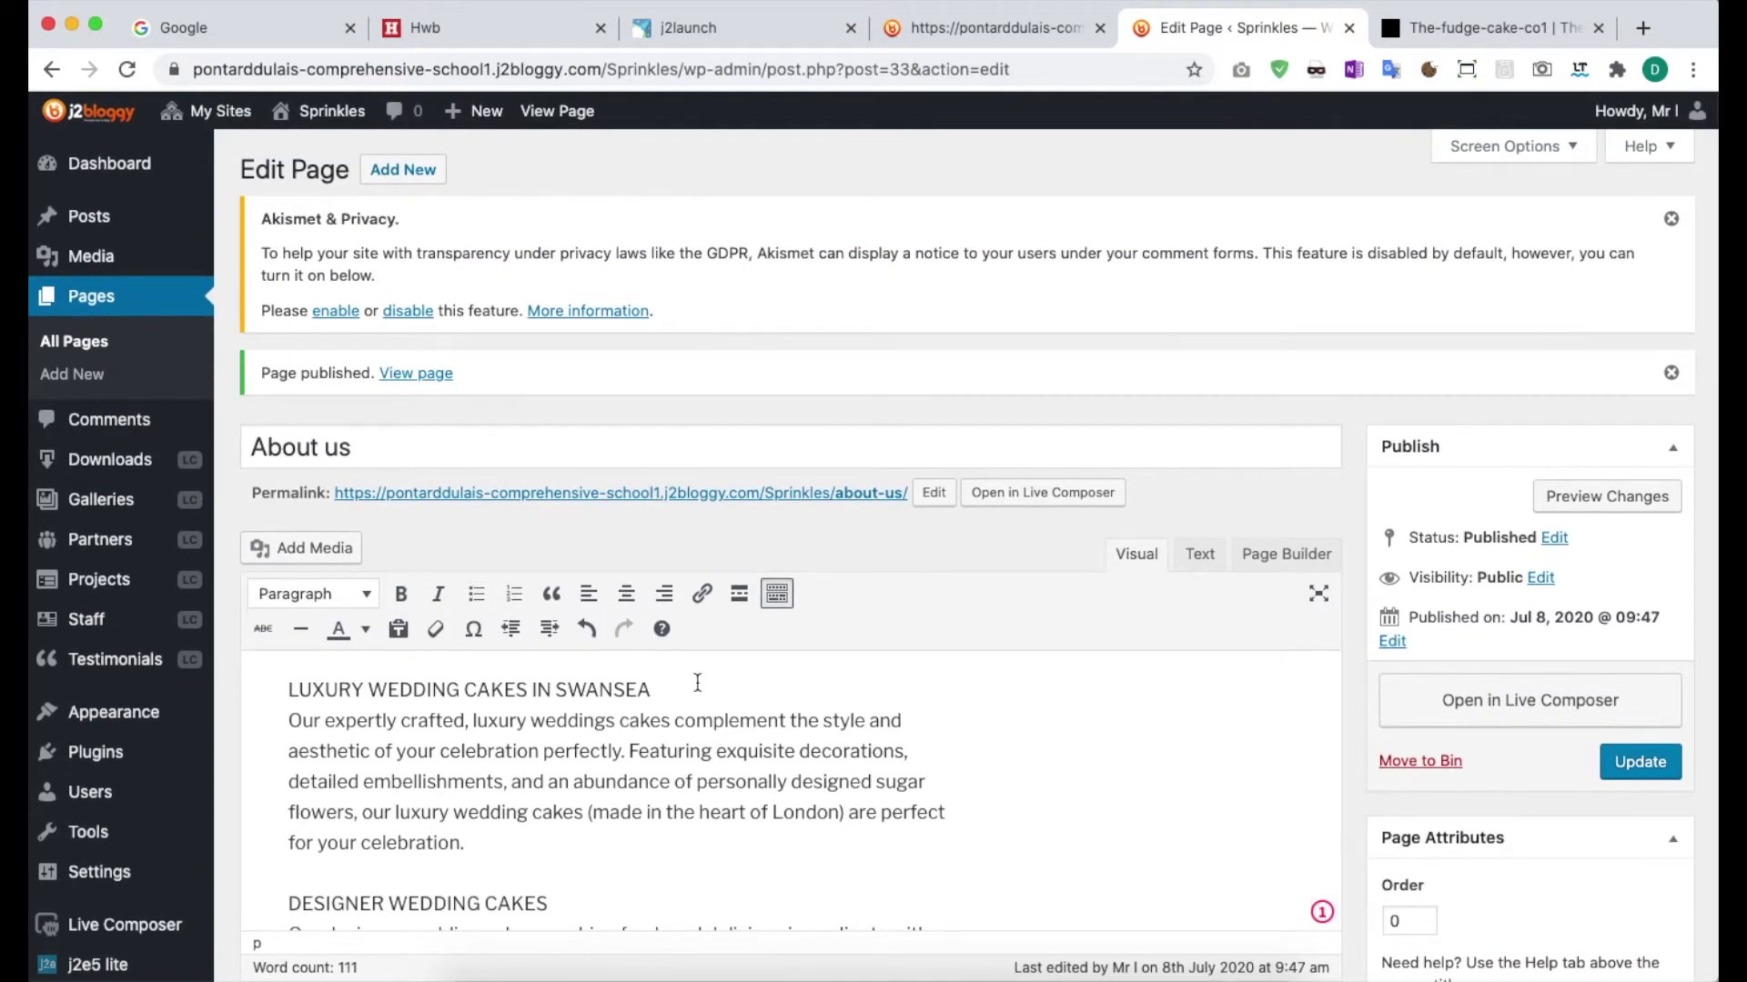
pyautogui.scroll(-3, 693, 611)
pyautogui.moveTo(288, 549); pyautogui.dragTo(683, 549)
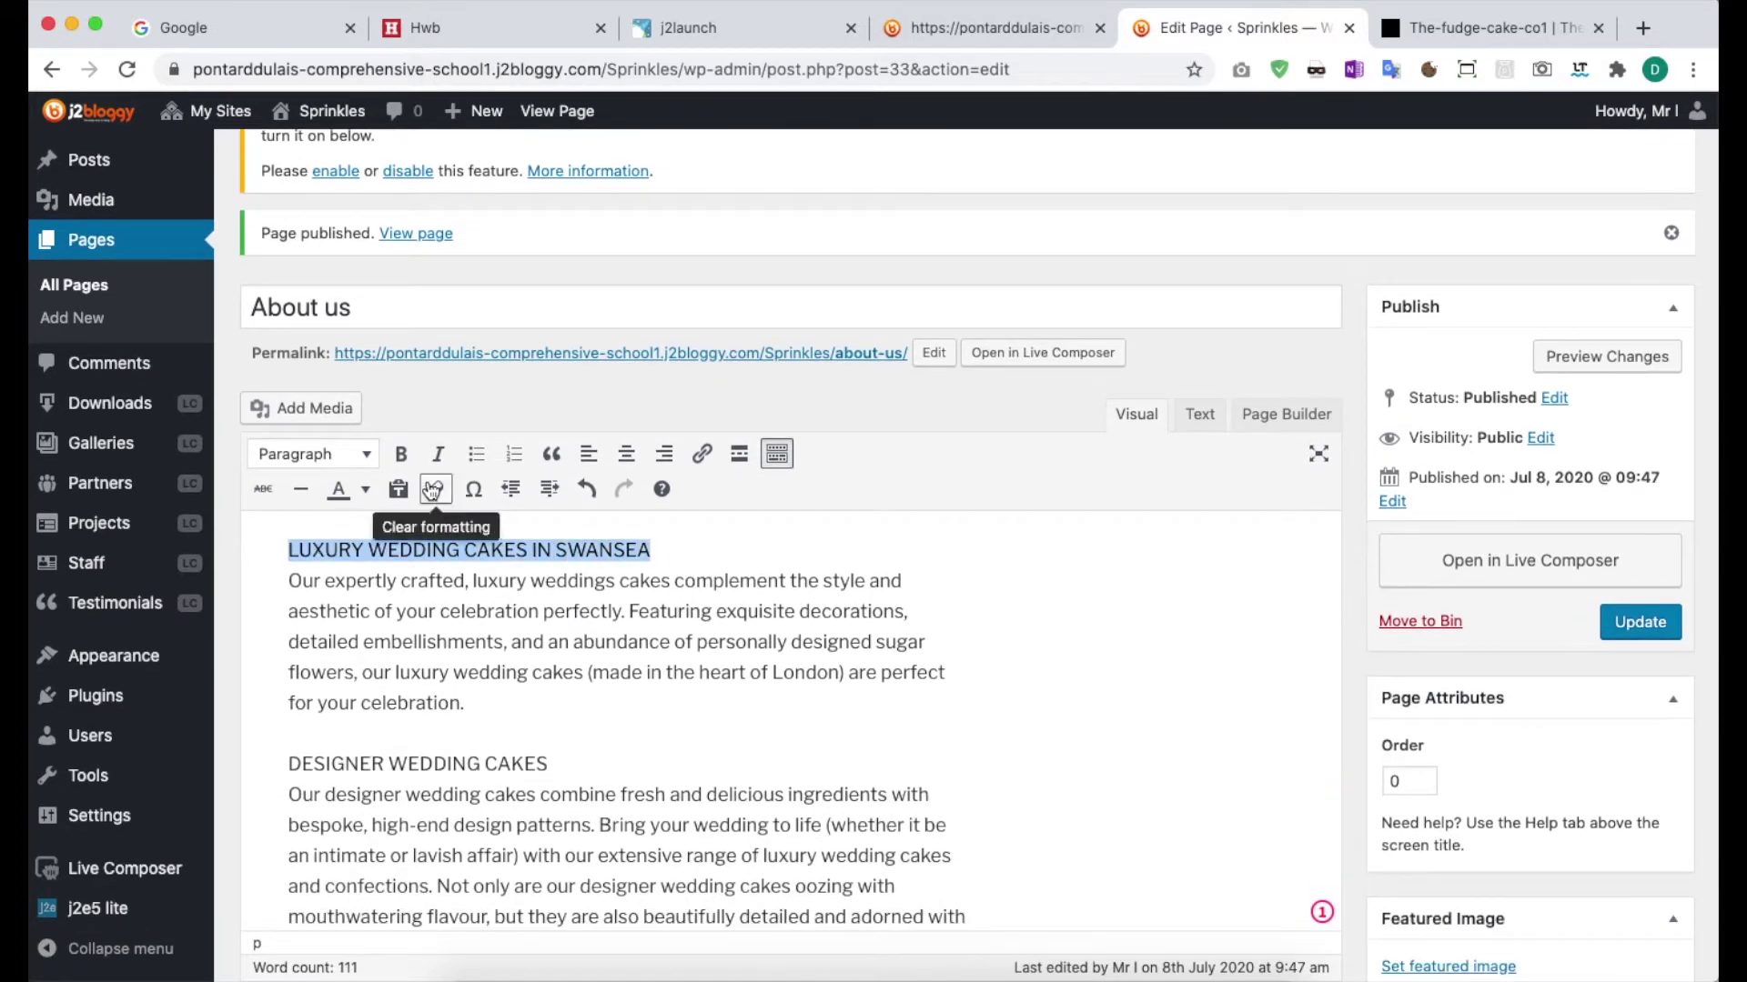
pyautogui.click(400, 454)
pyautogui.moveTo(549, 762); pyautogui.dragTo(259, 764)
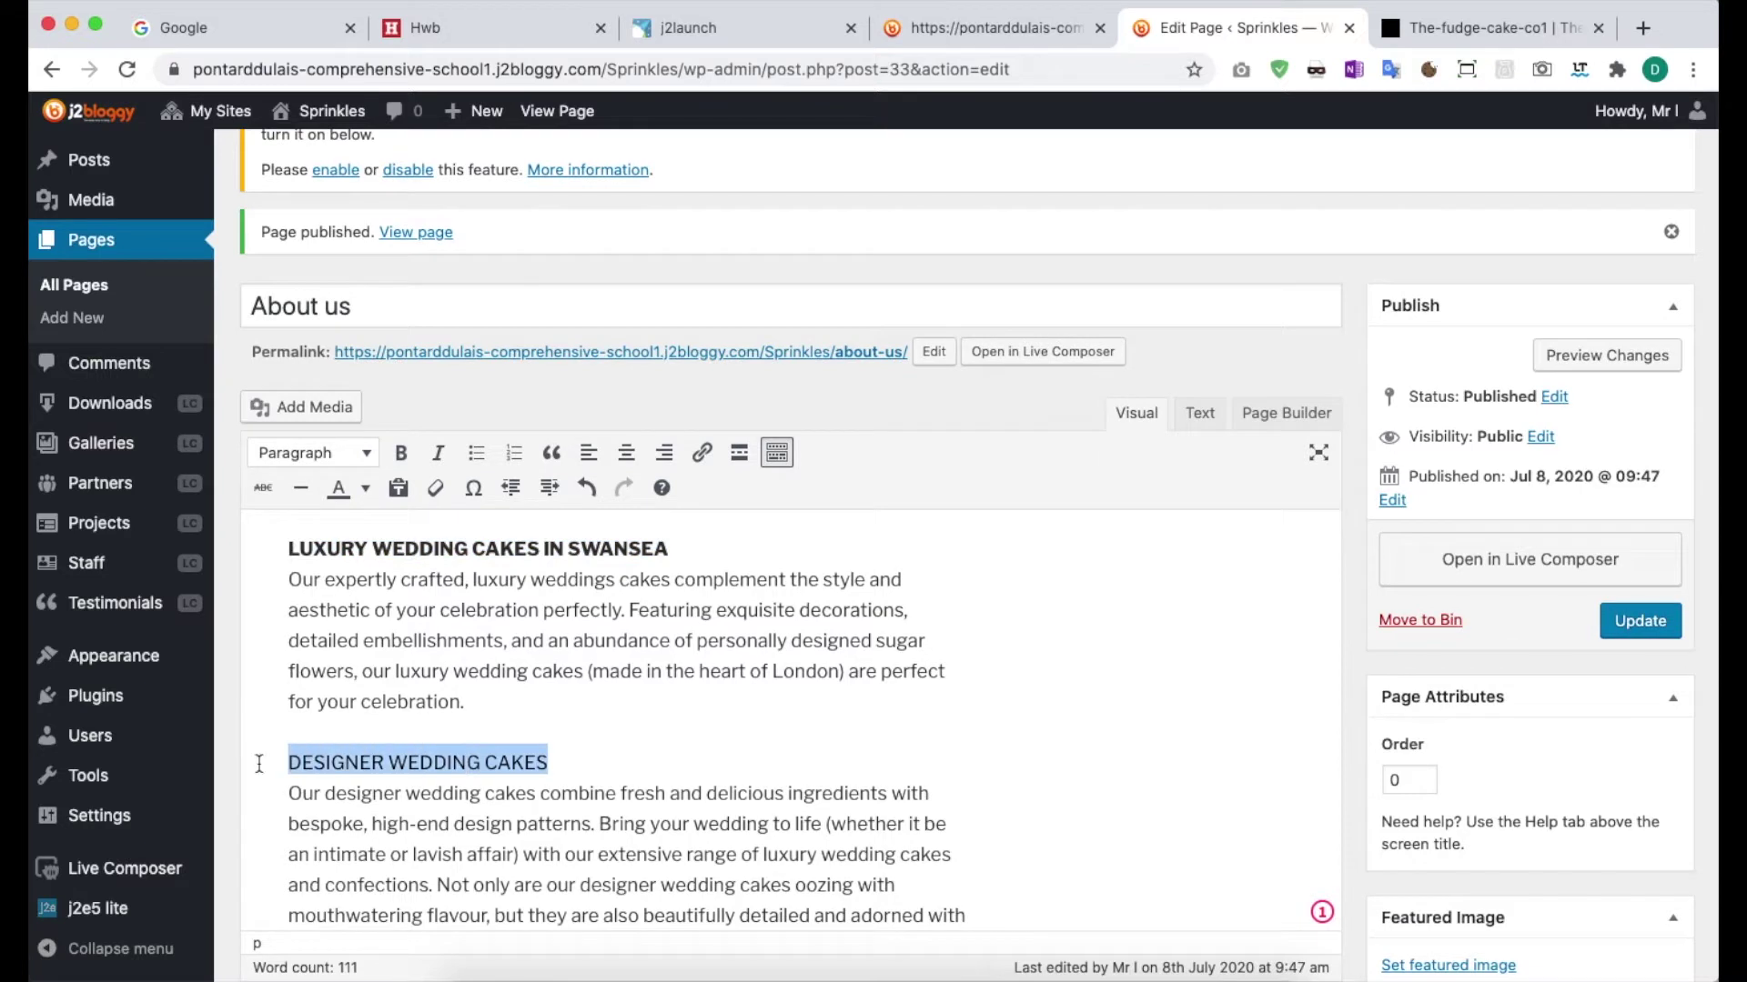
pyautogui.click(401, 453)
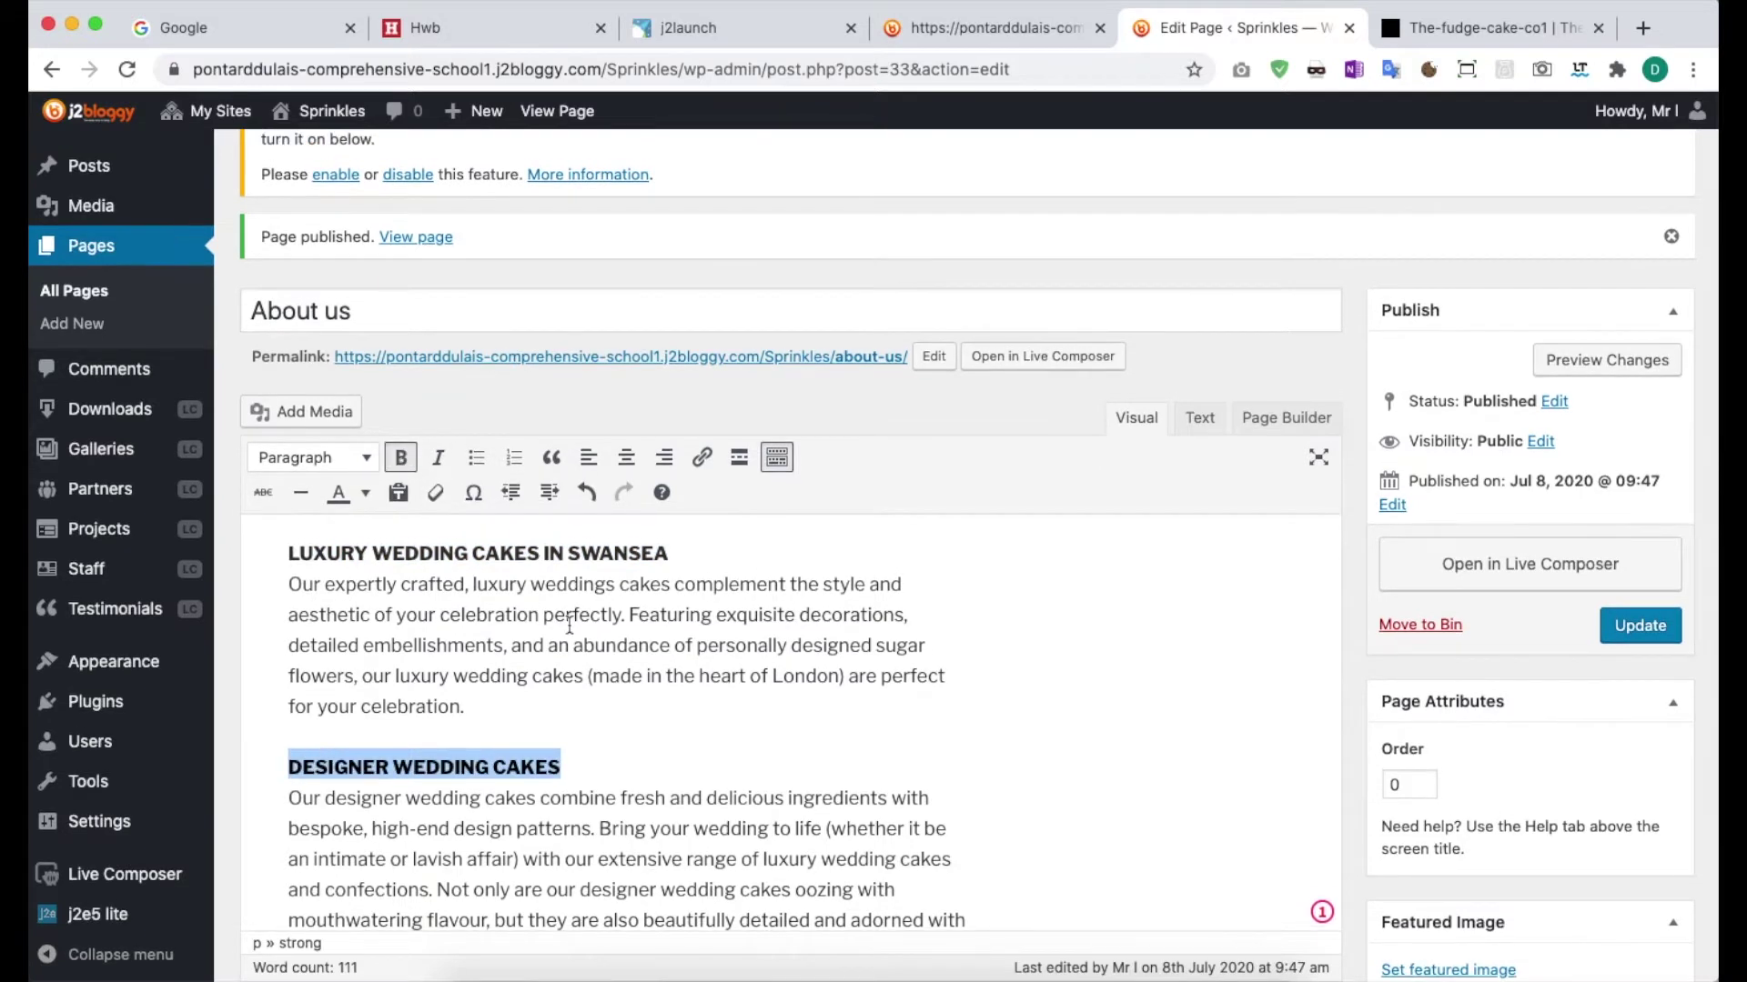
pyautogui.scroll(-2, 569, 625)
pyautogui.moveTo(583, 860); pyautogui.dragTo(296, 713)
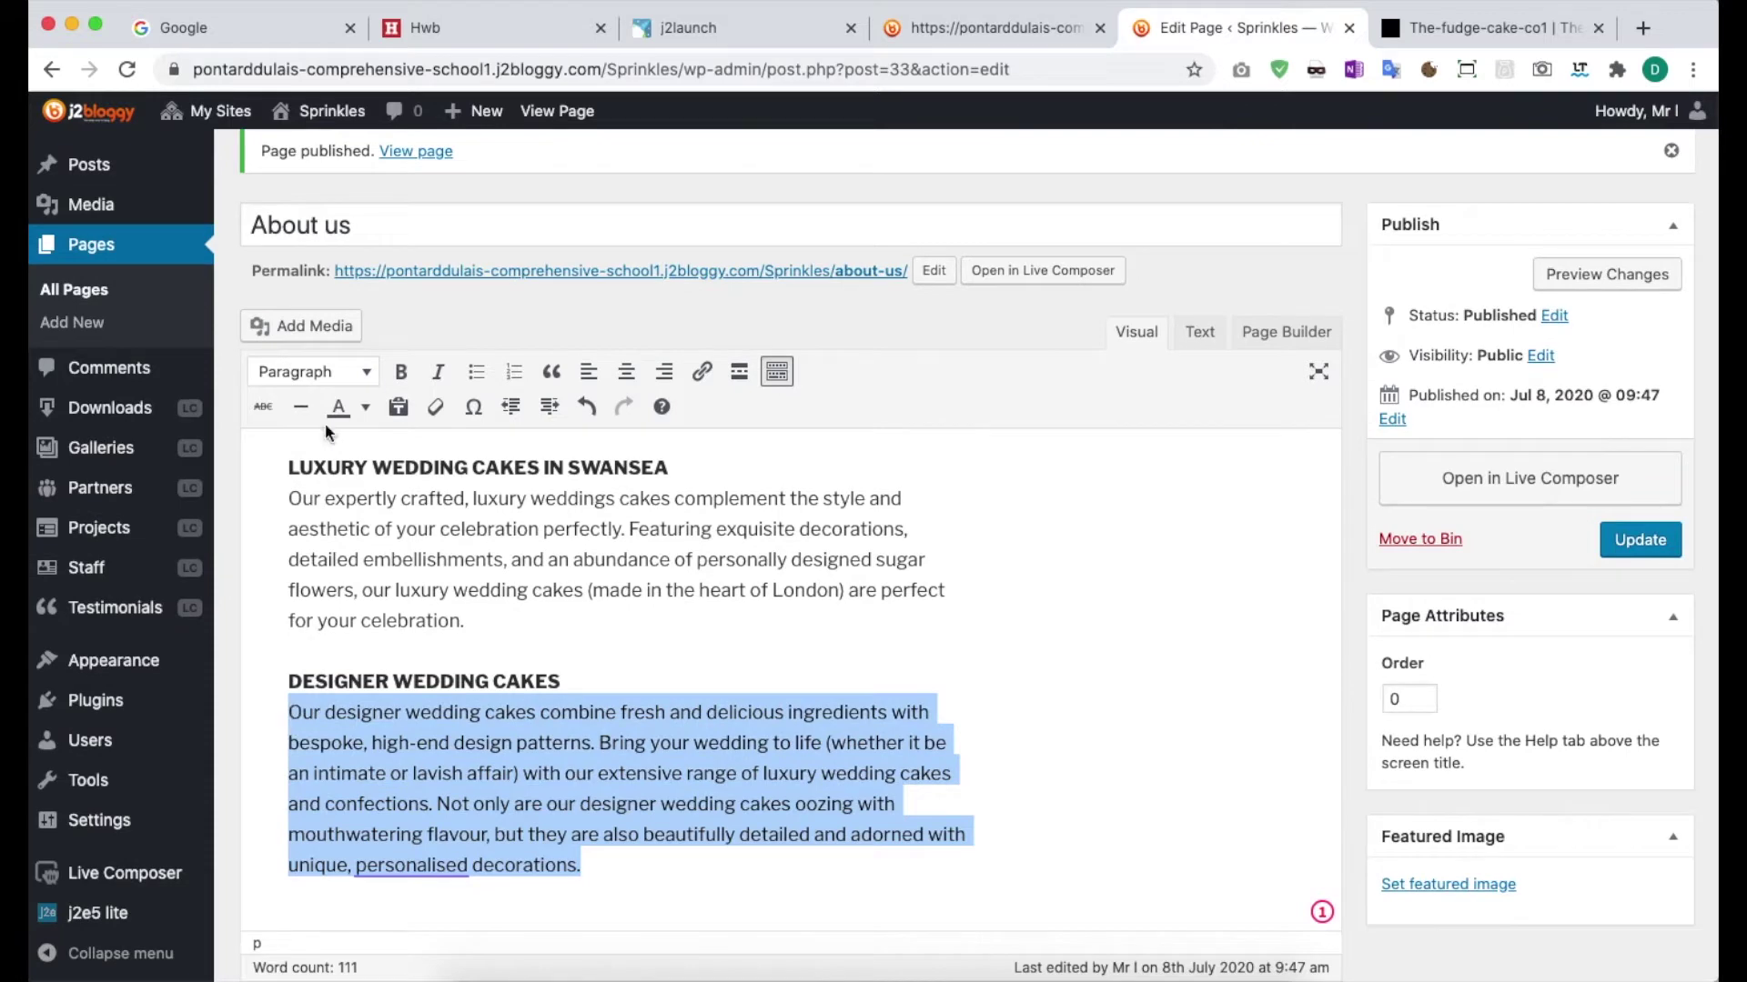
pyautogui.click(366, 372)
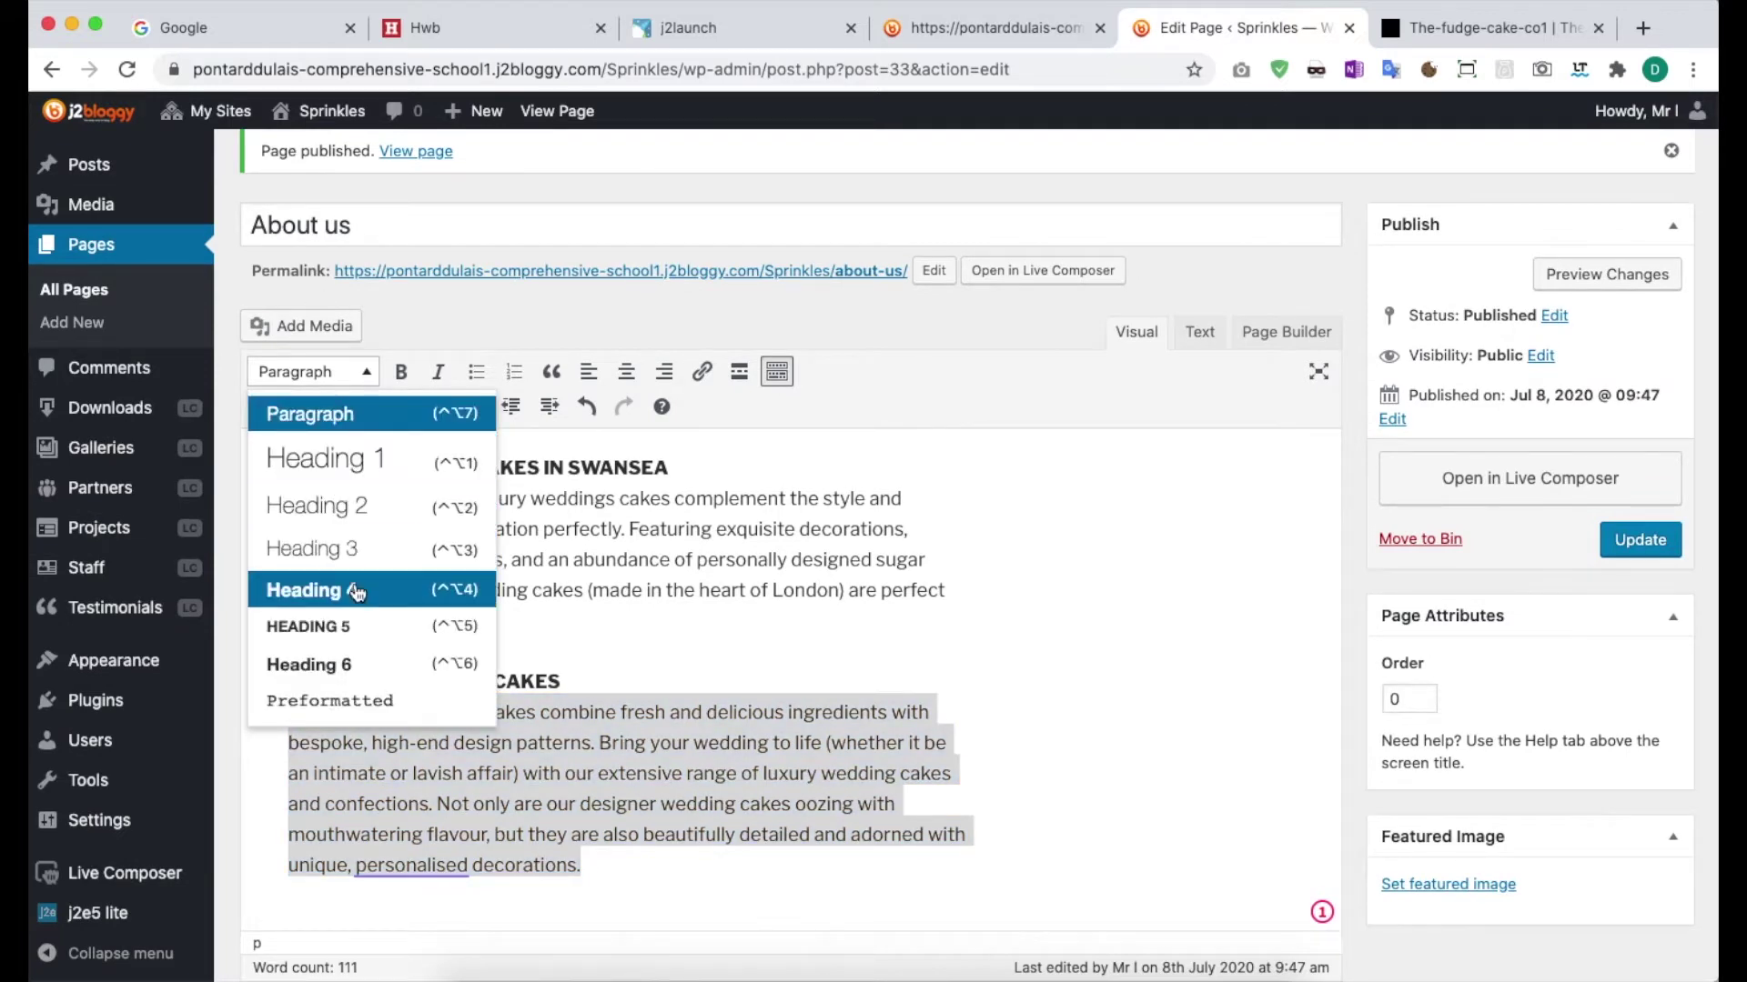
pyautogui.click(797, 628)
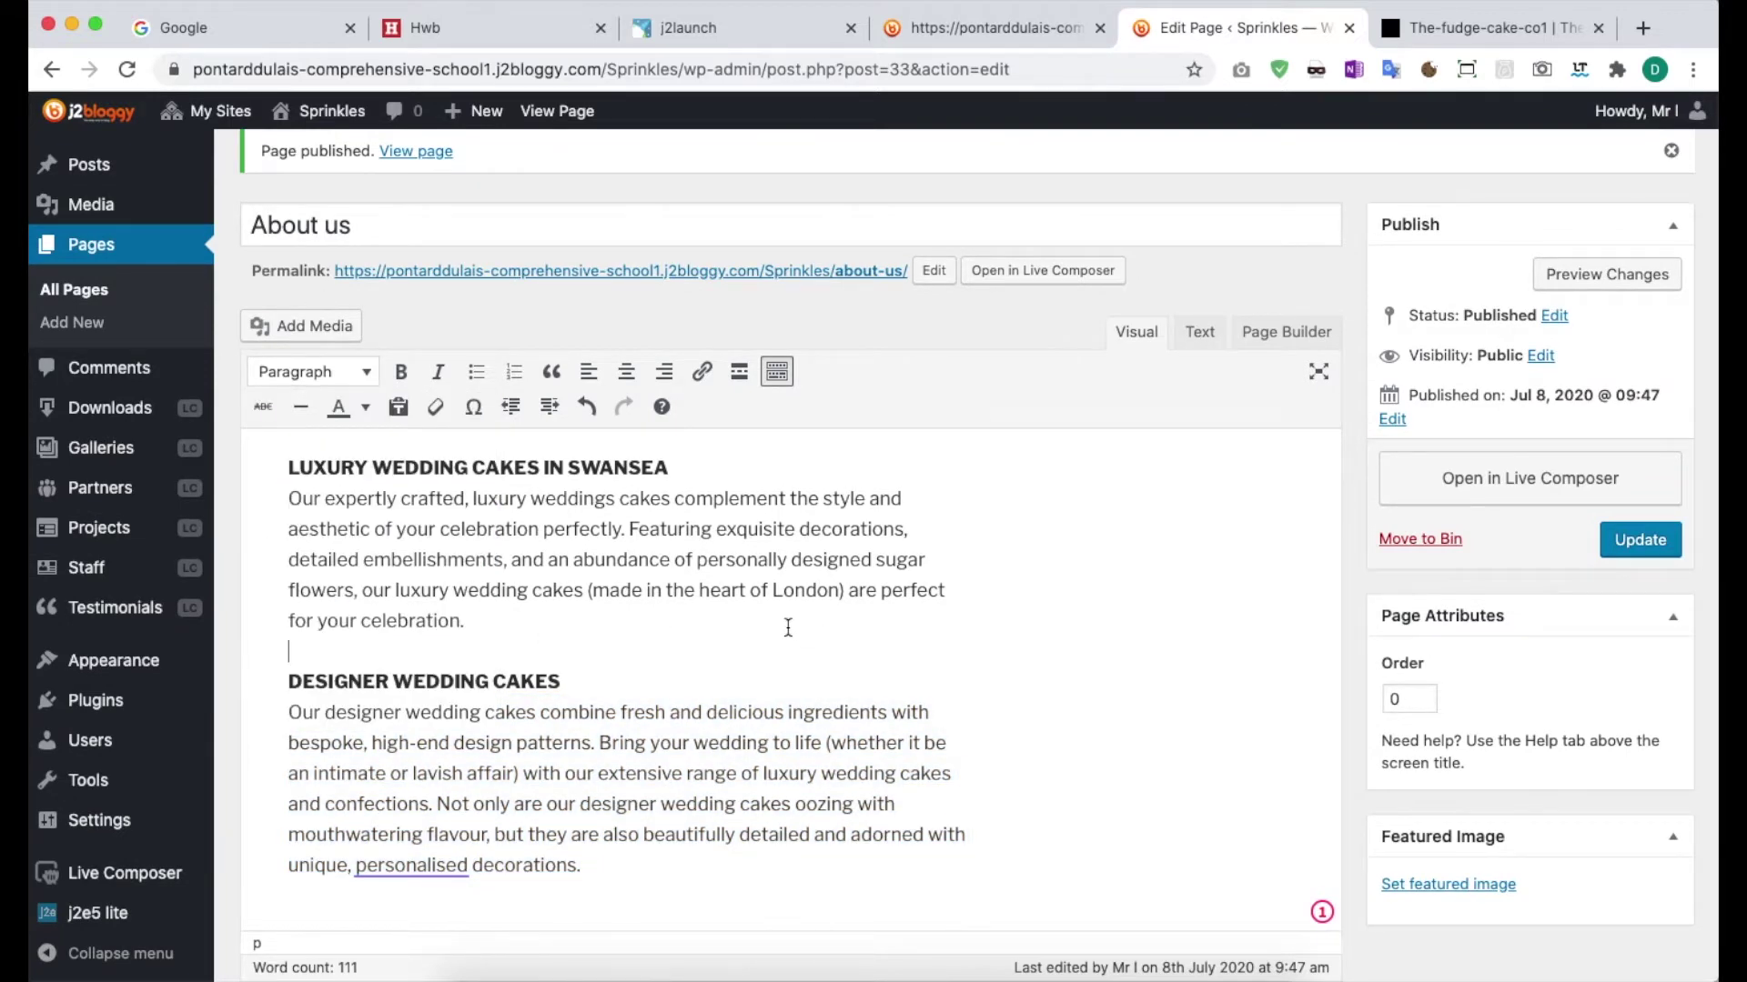
# Add a new line after the first section's paragraph and insert a horizontal line there to separate the two sections.
pyautogui.scroll(-1, 788, 627)
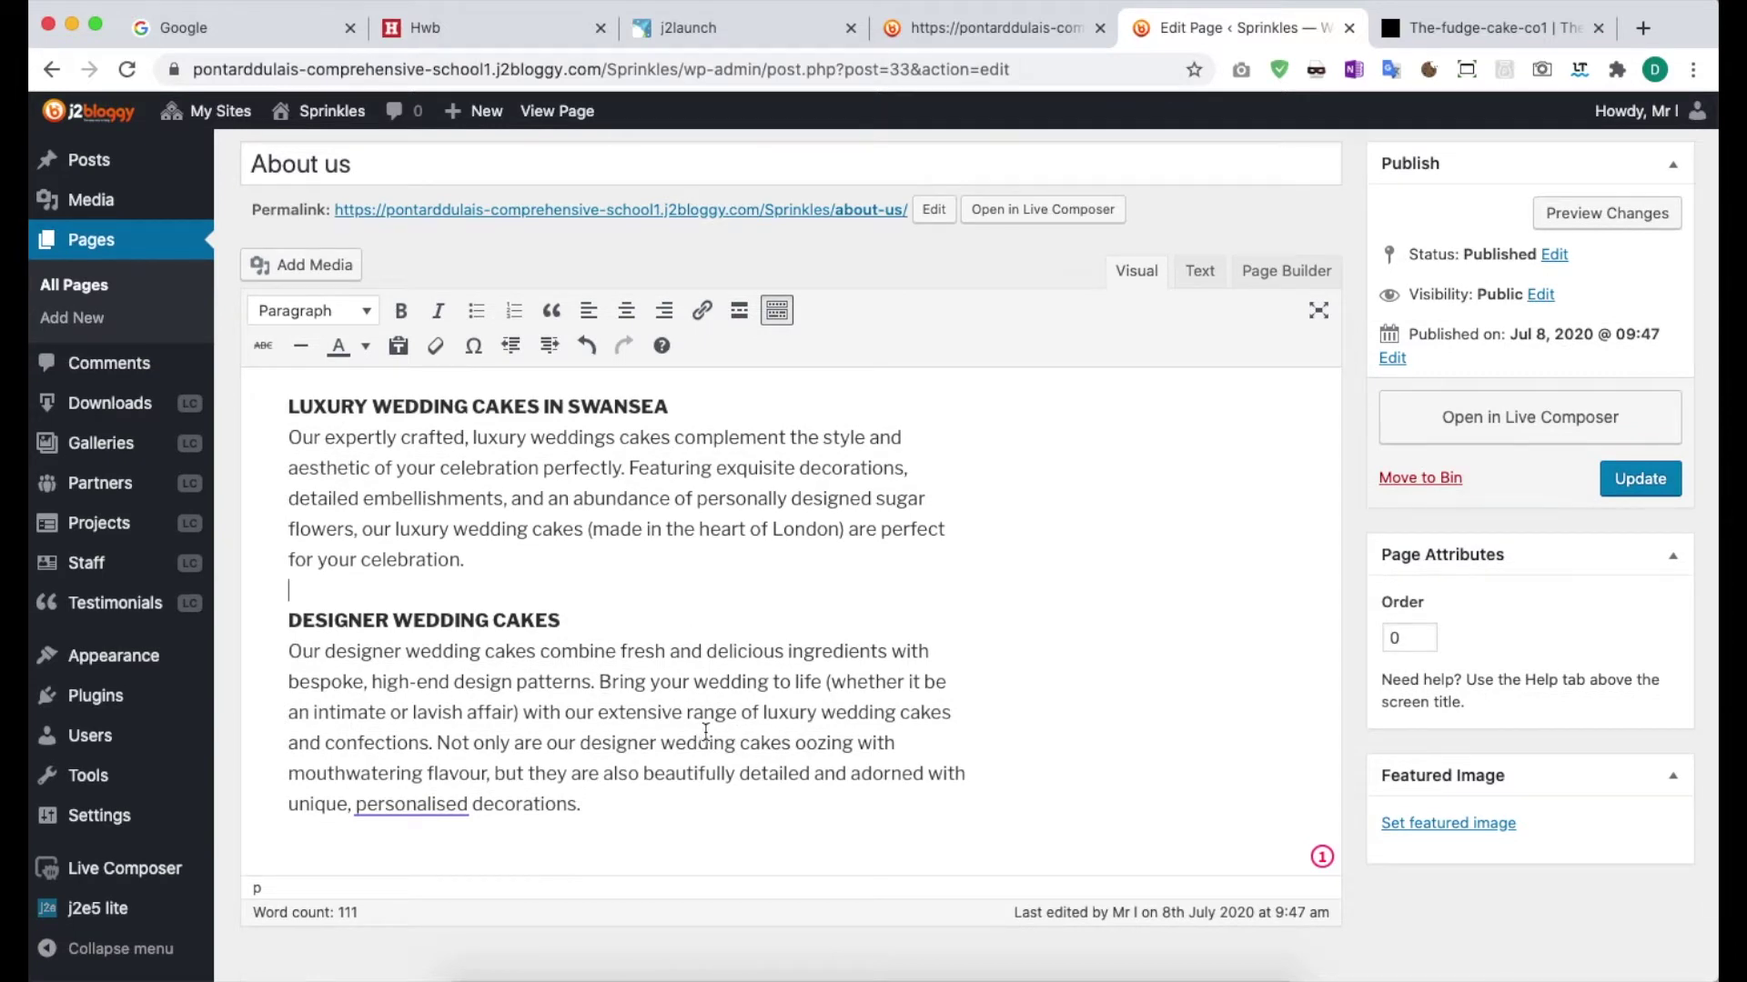
pyautogui.scroll(-2, 686, 713)
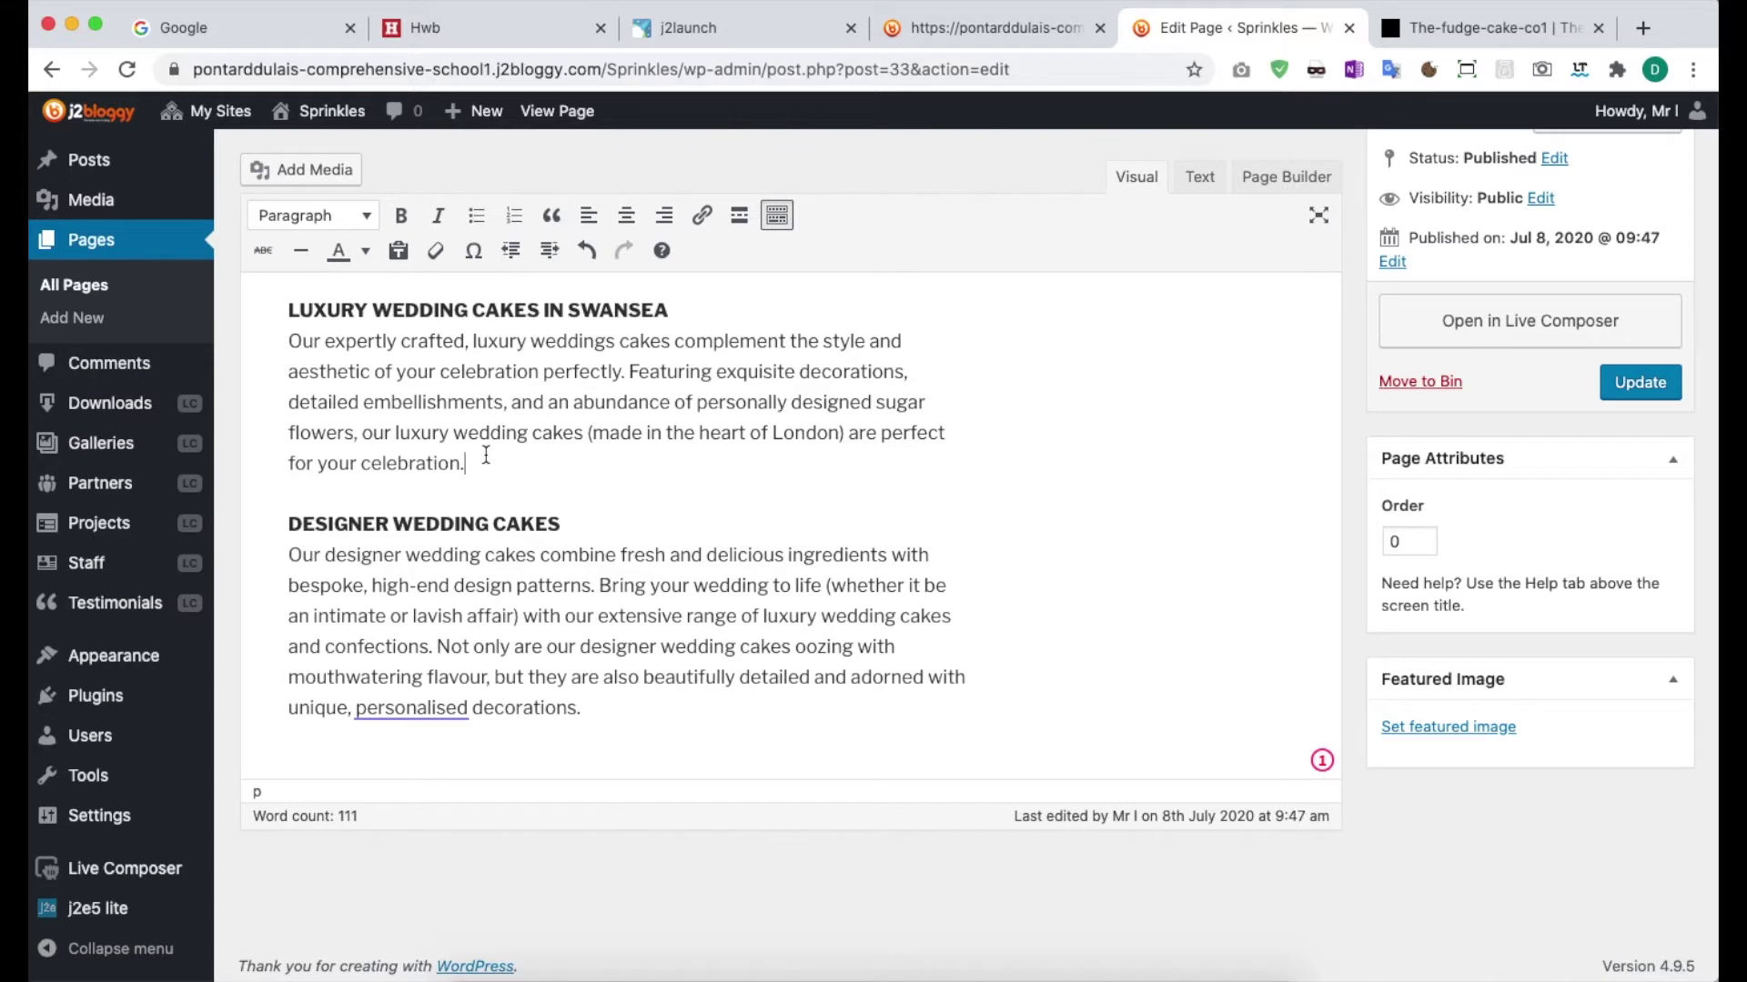
pyautogui.press('Return')
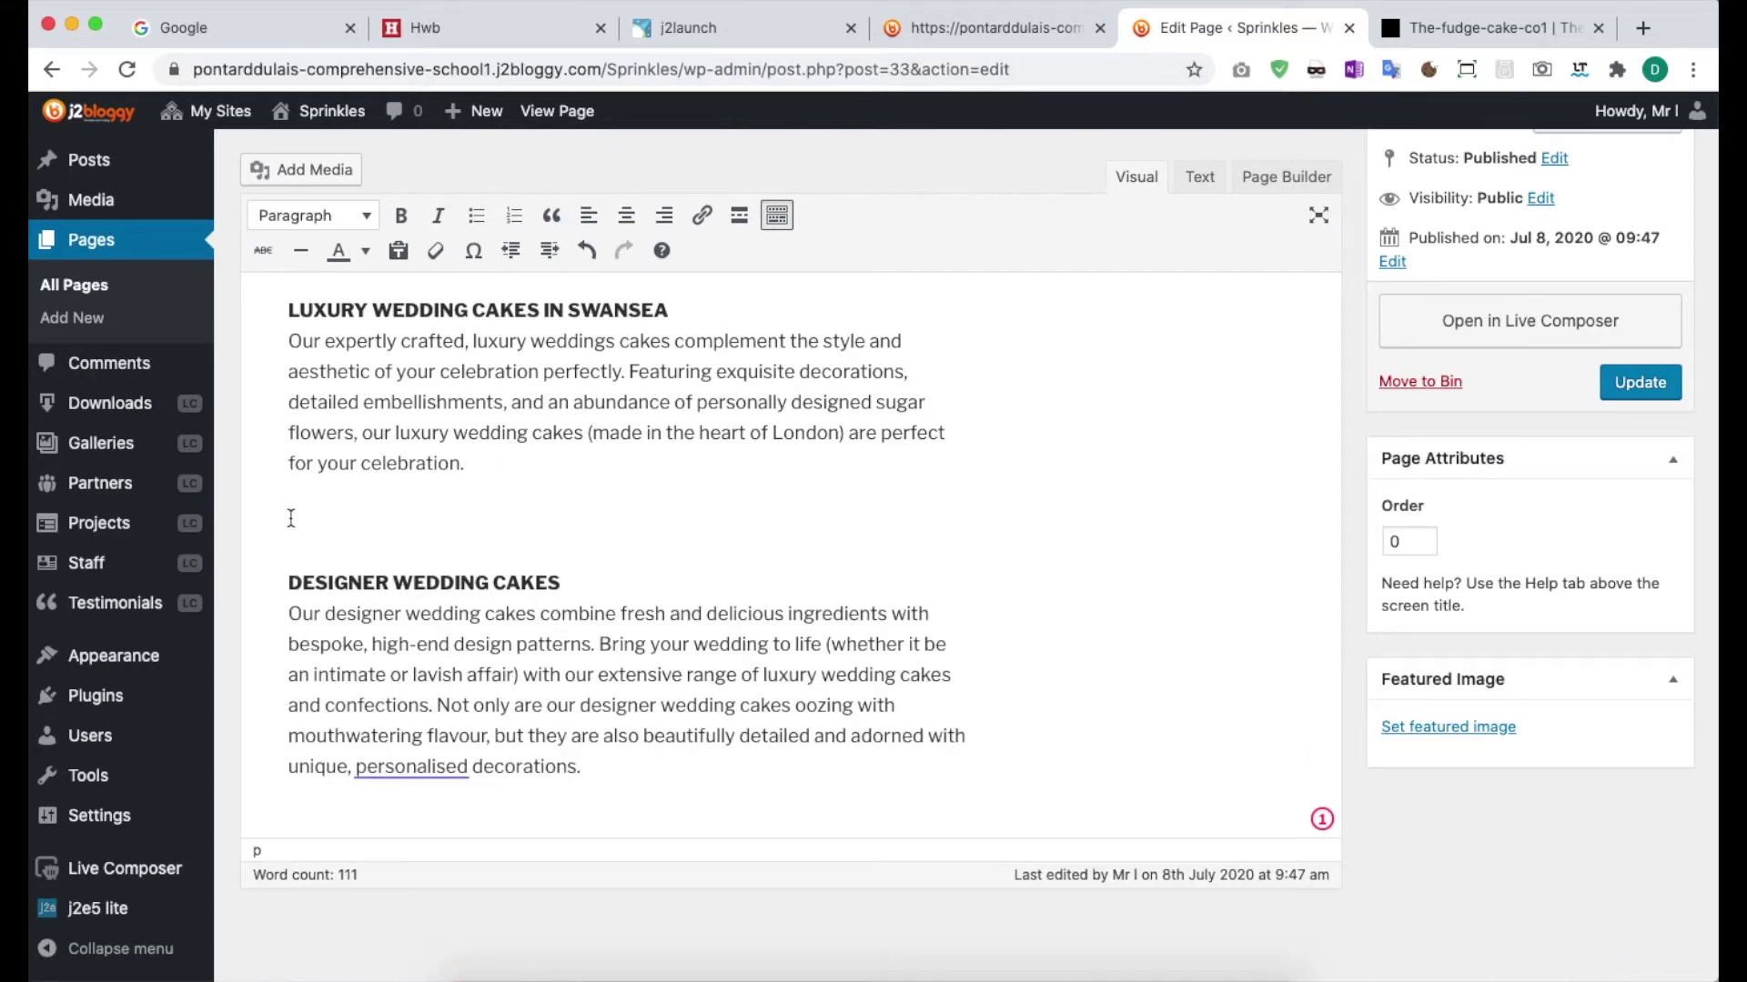
pyautogui.click(303, 254)
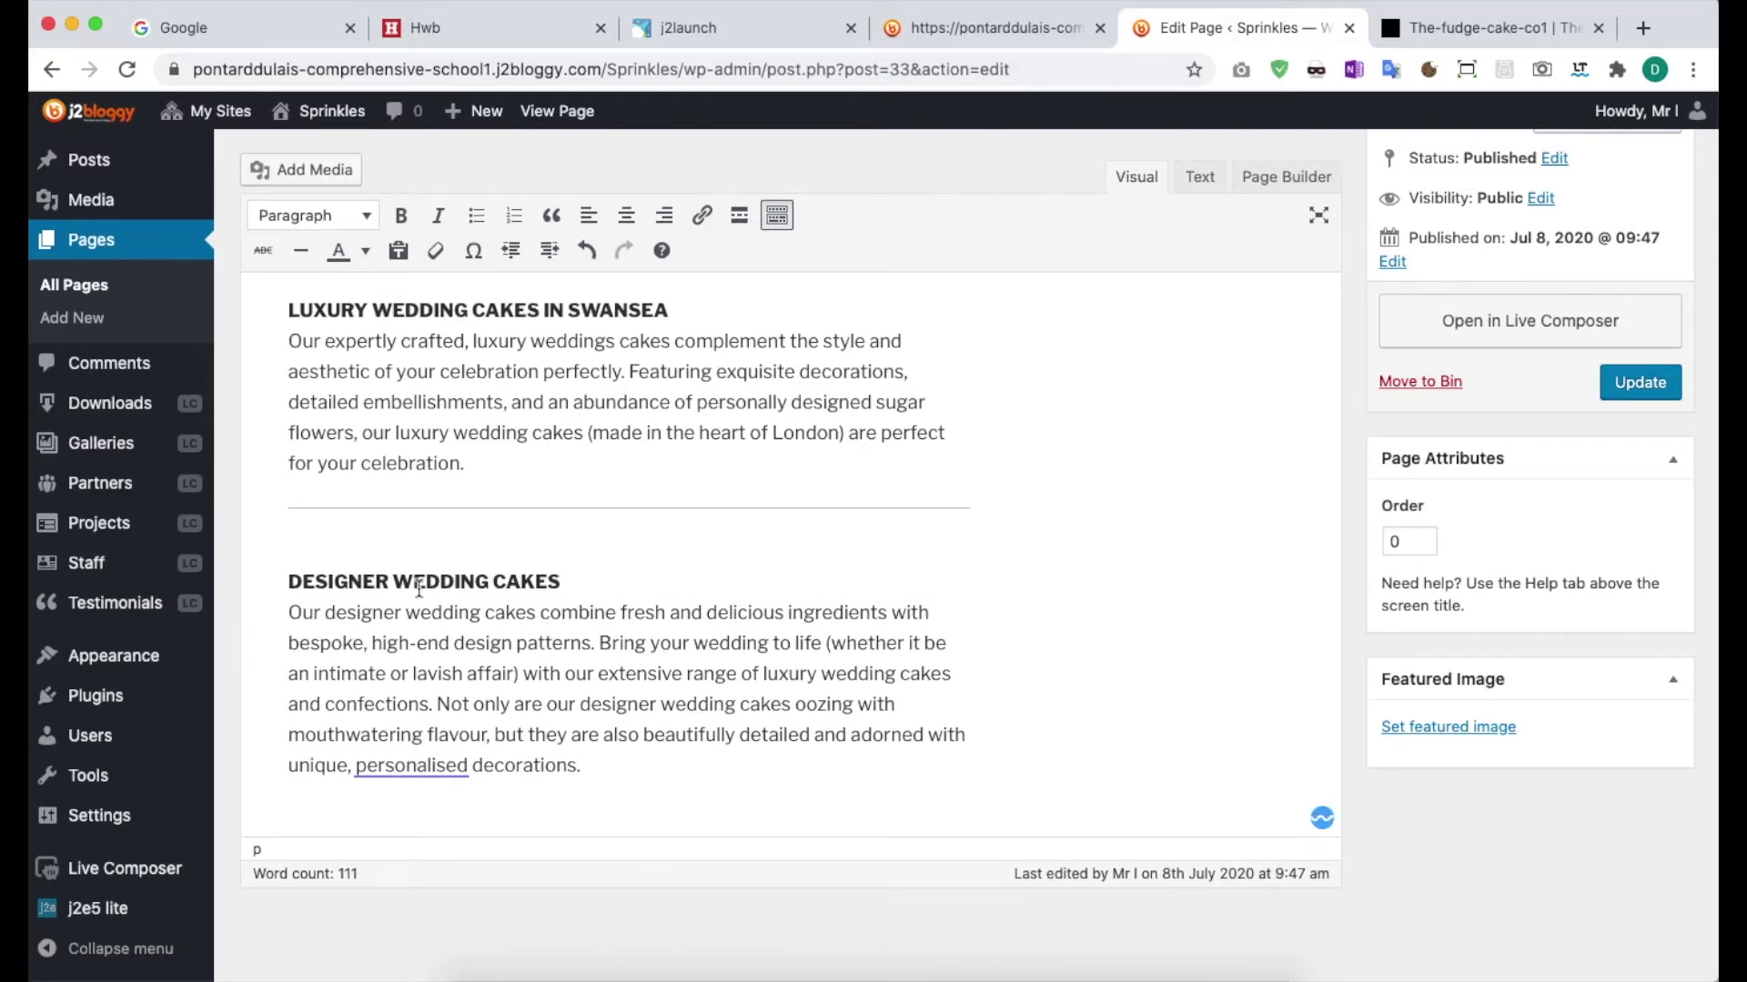
# Insert carrot-cake-3.jpg from the media library between the horizontal line and the DESIGNER WEDDING CAKES heading.
pyautogui.scroll(-2, 846, 538)
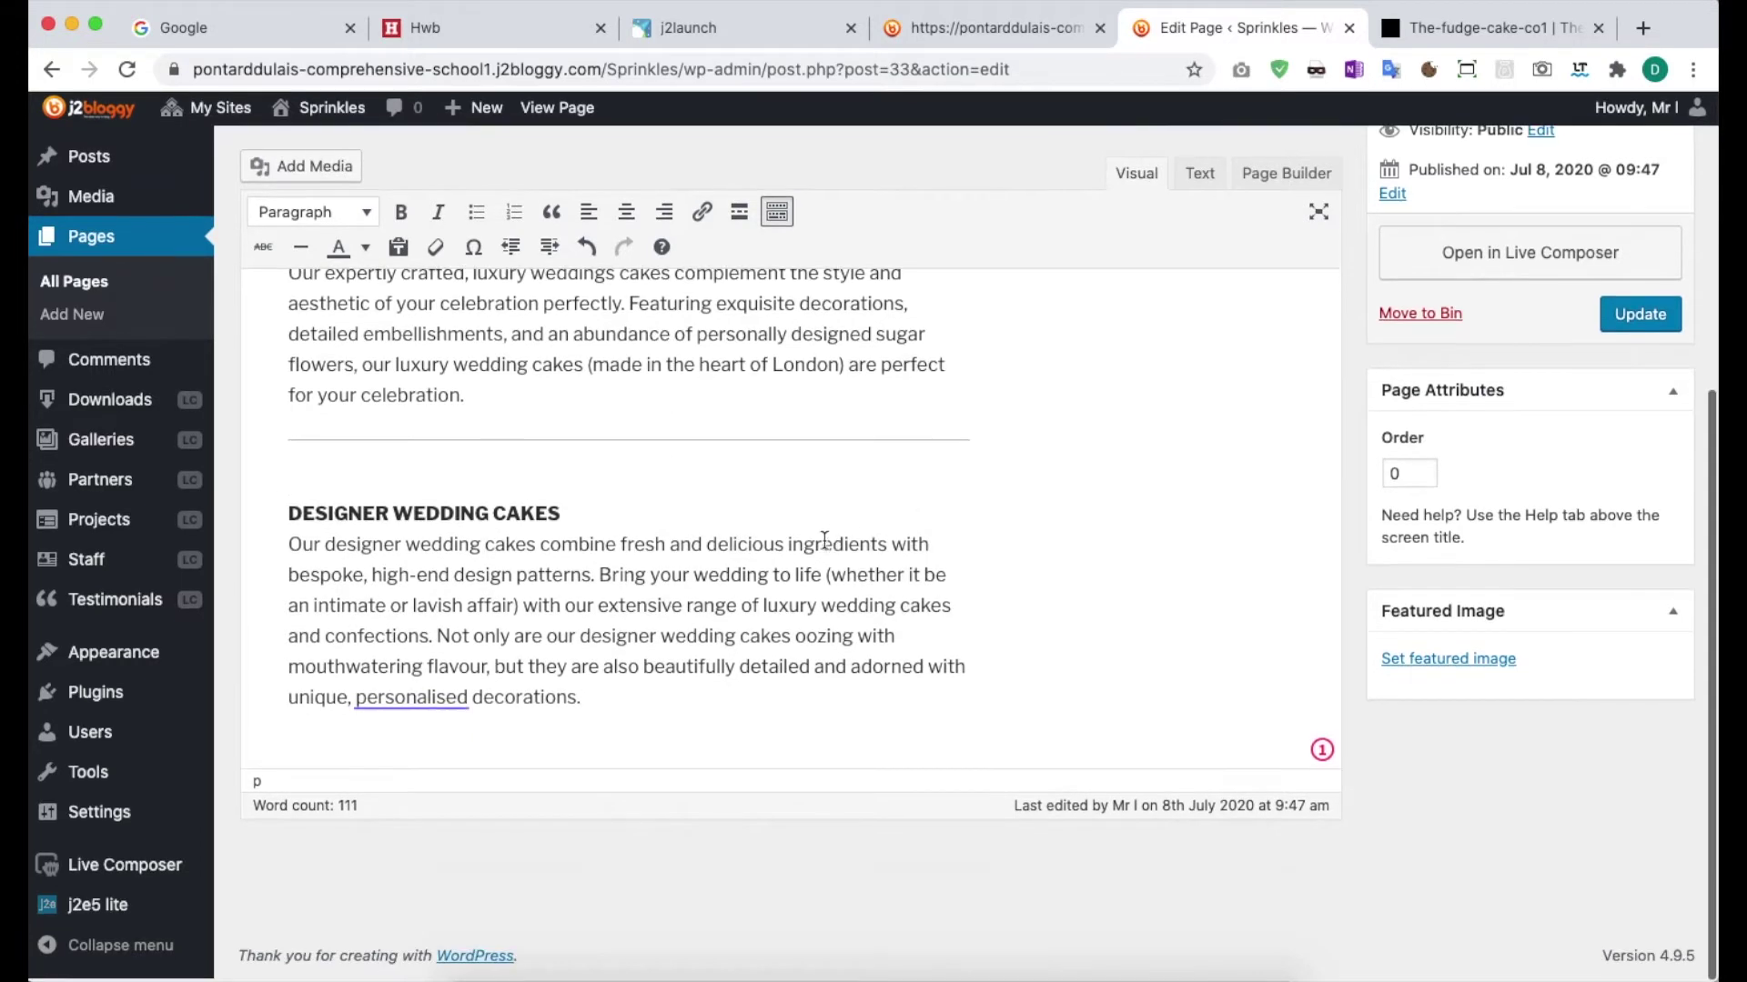
pyautogui.scroll(4, 569, 626)
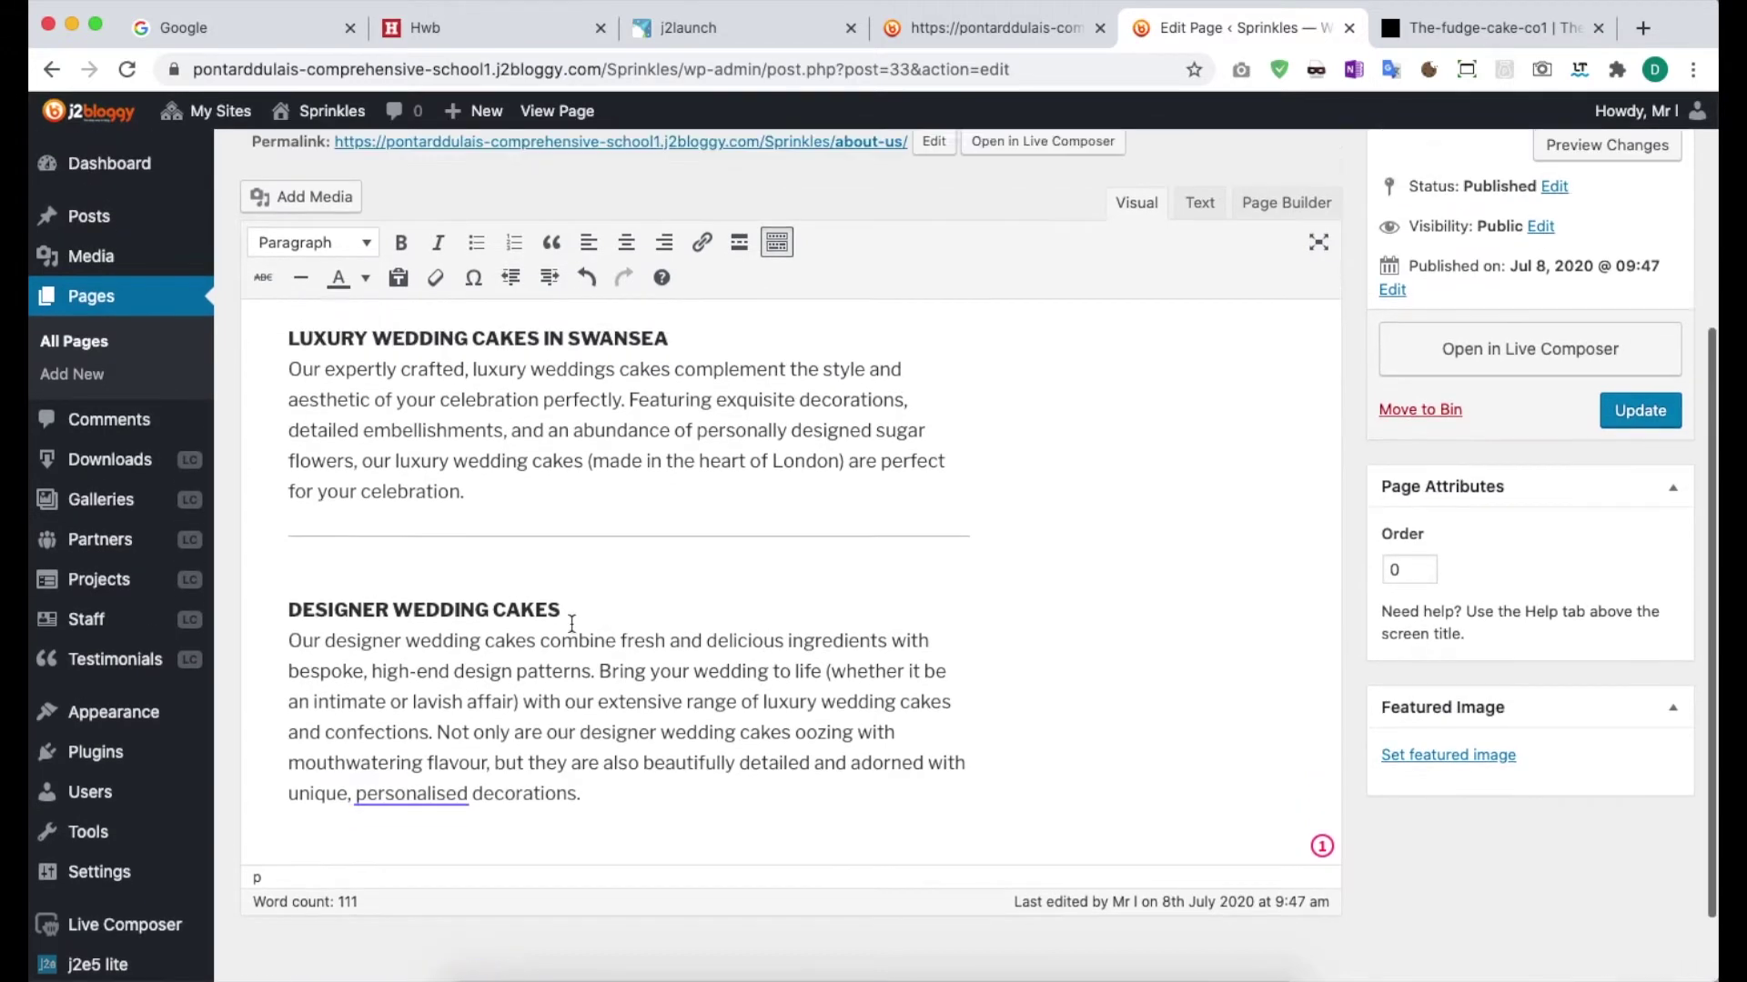
pyautogui.scroll(10, 556, 628)
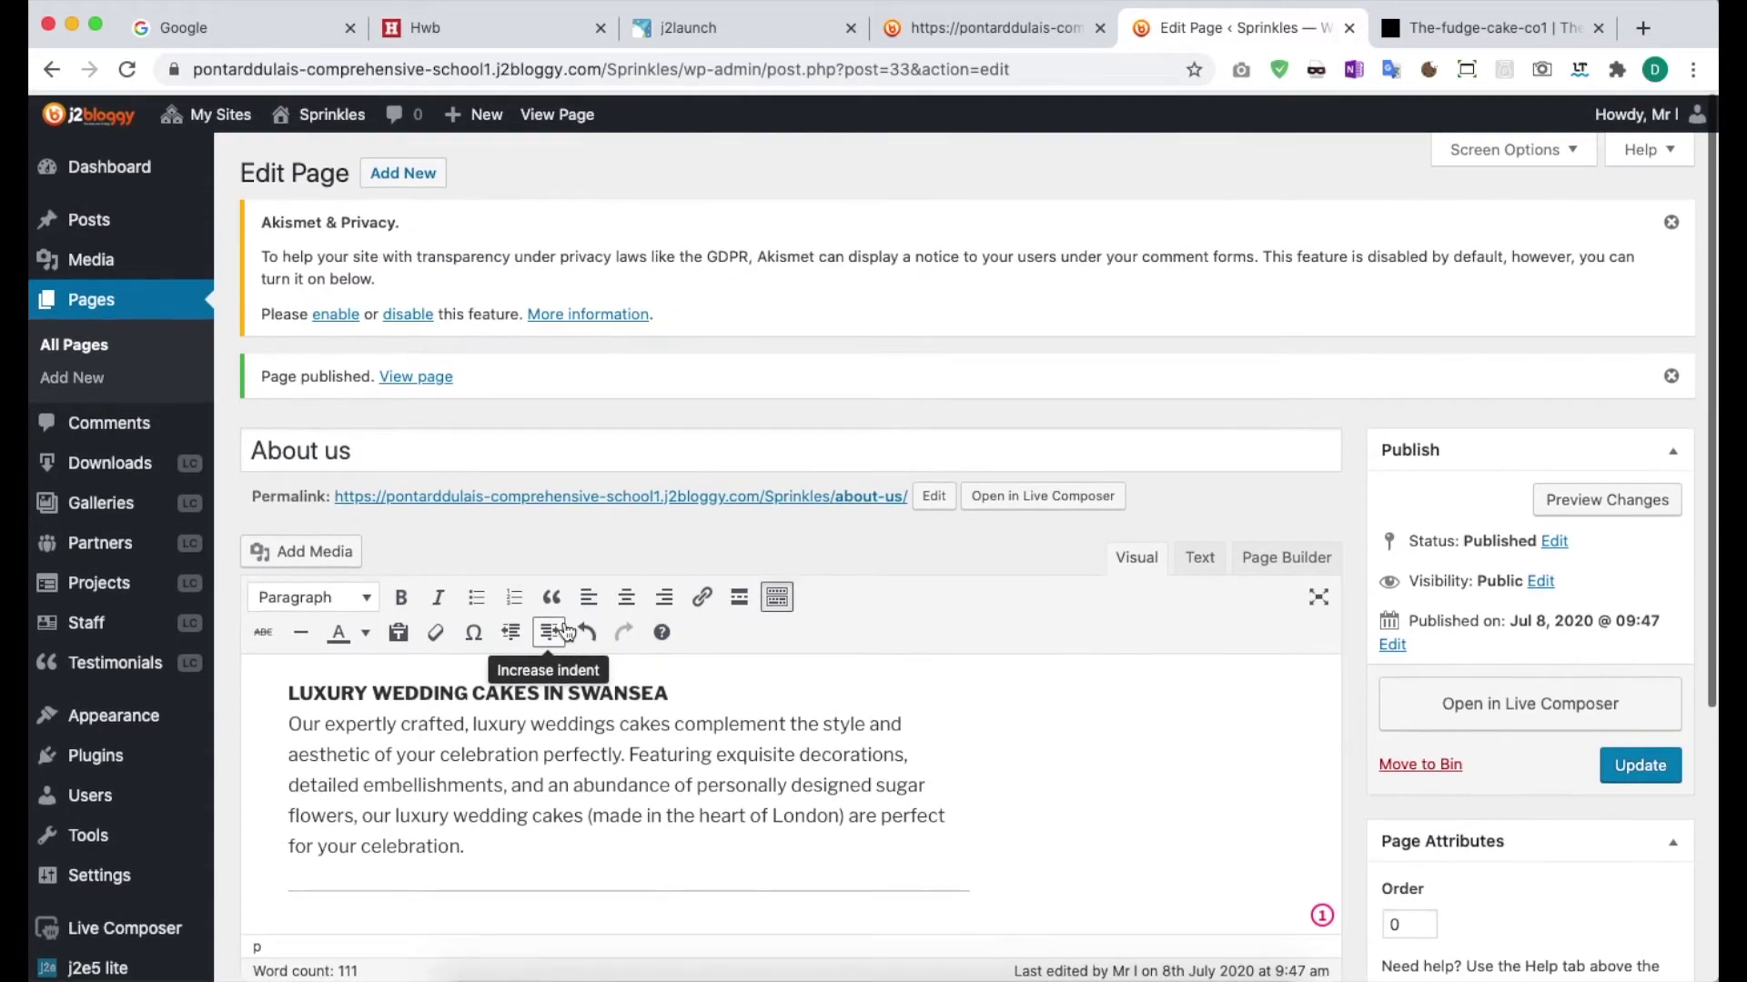
pyautogui.scroll(-14, 557, 623)
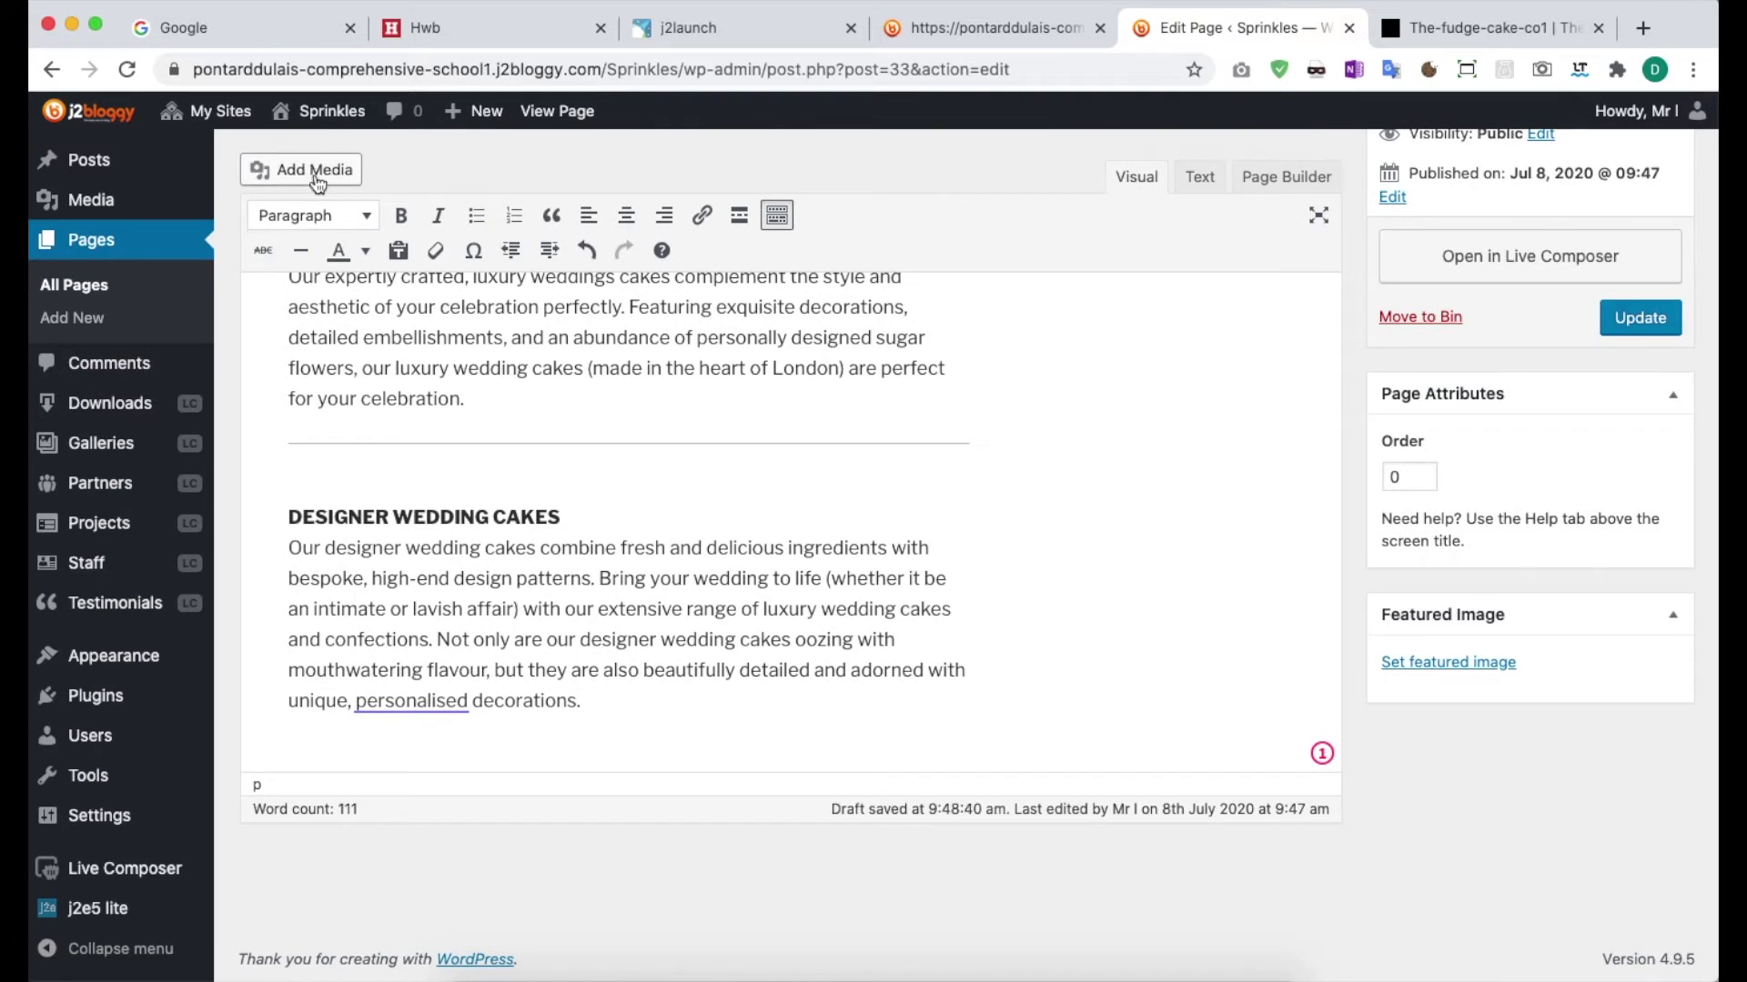
pyautogui.click(314, 170)
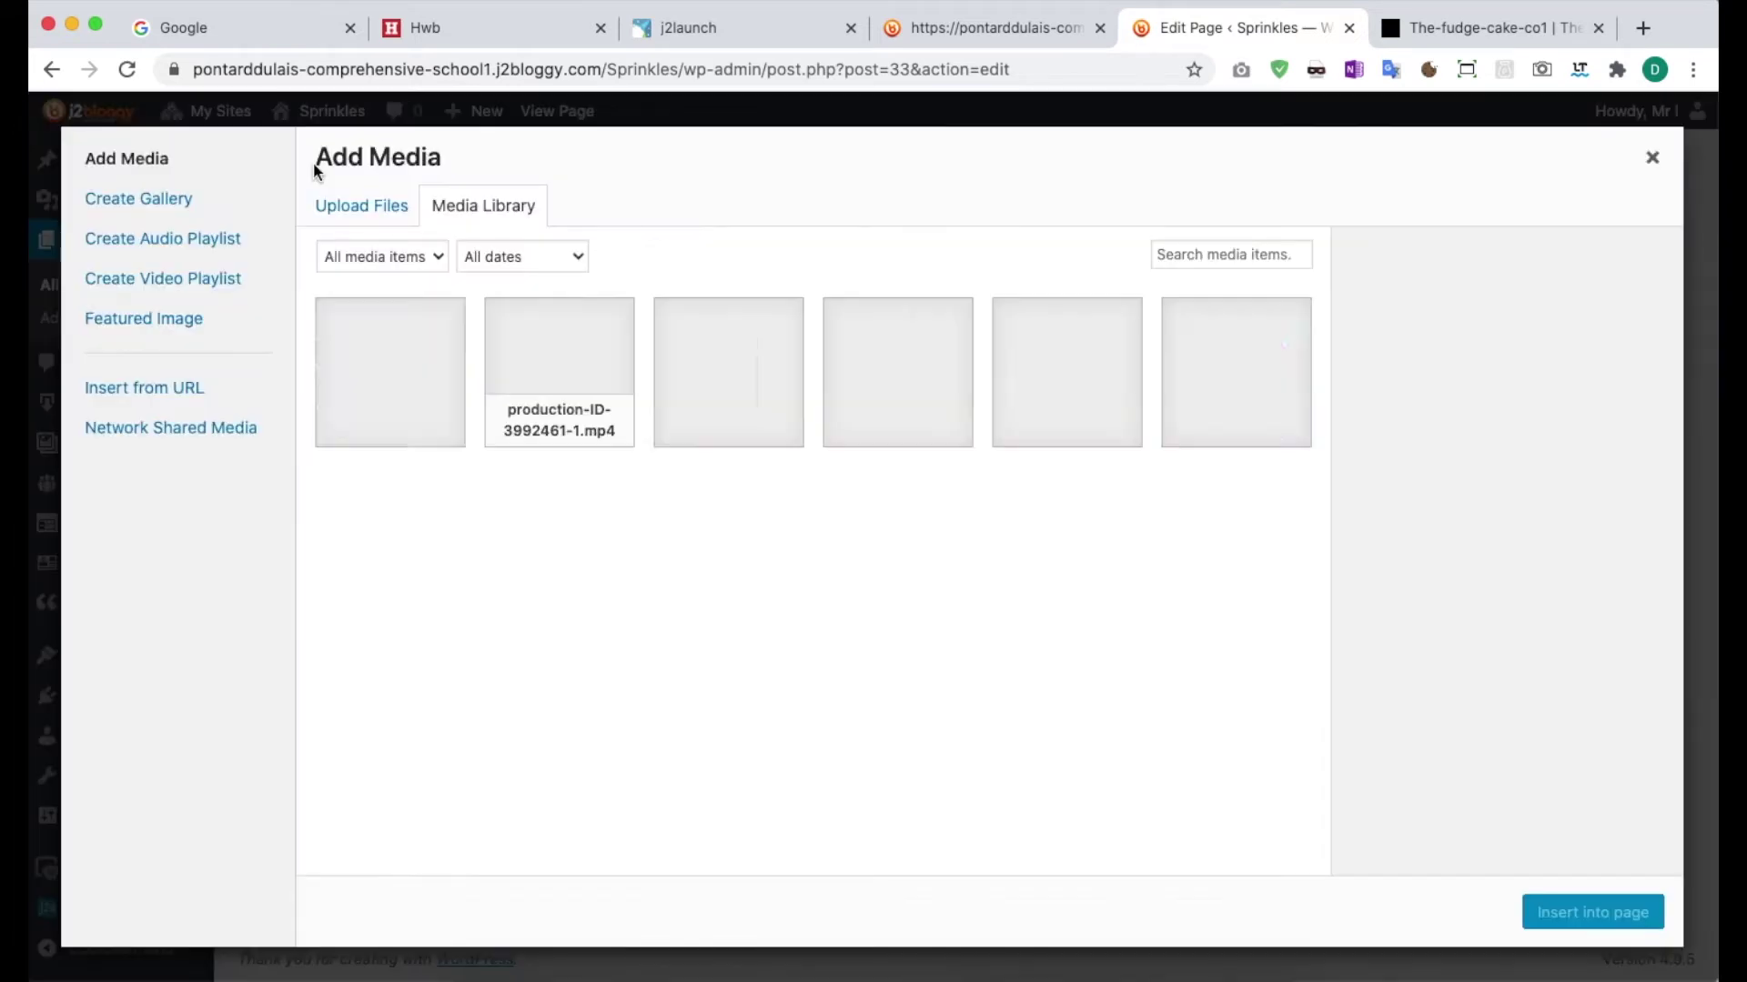
pyautogui.click(368, 209)
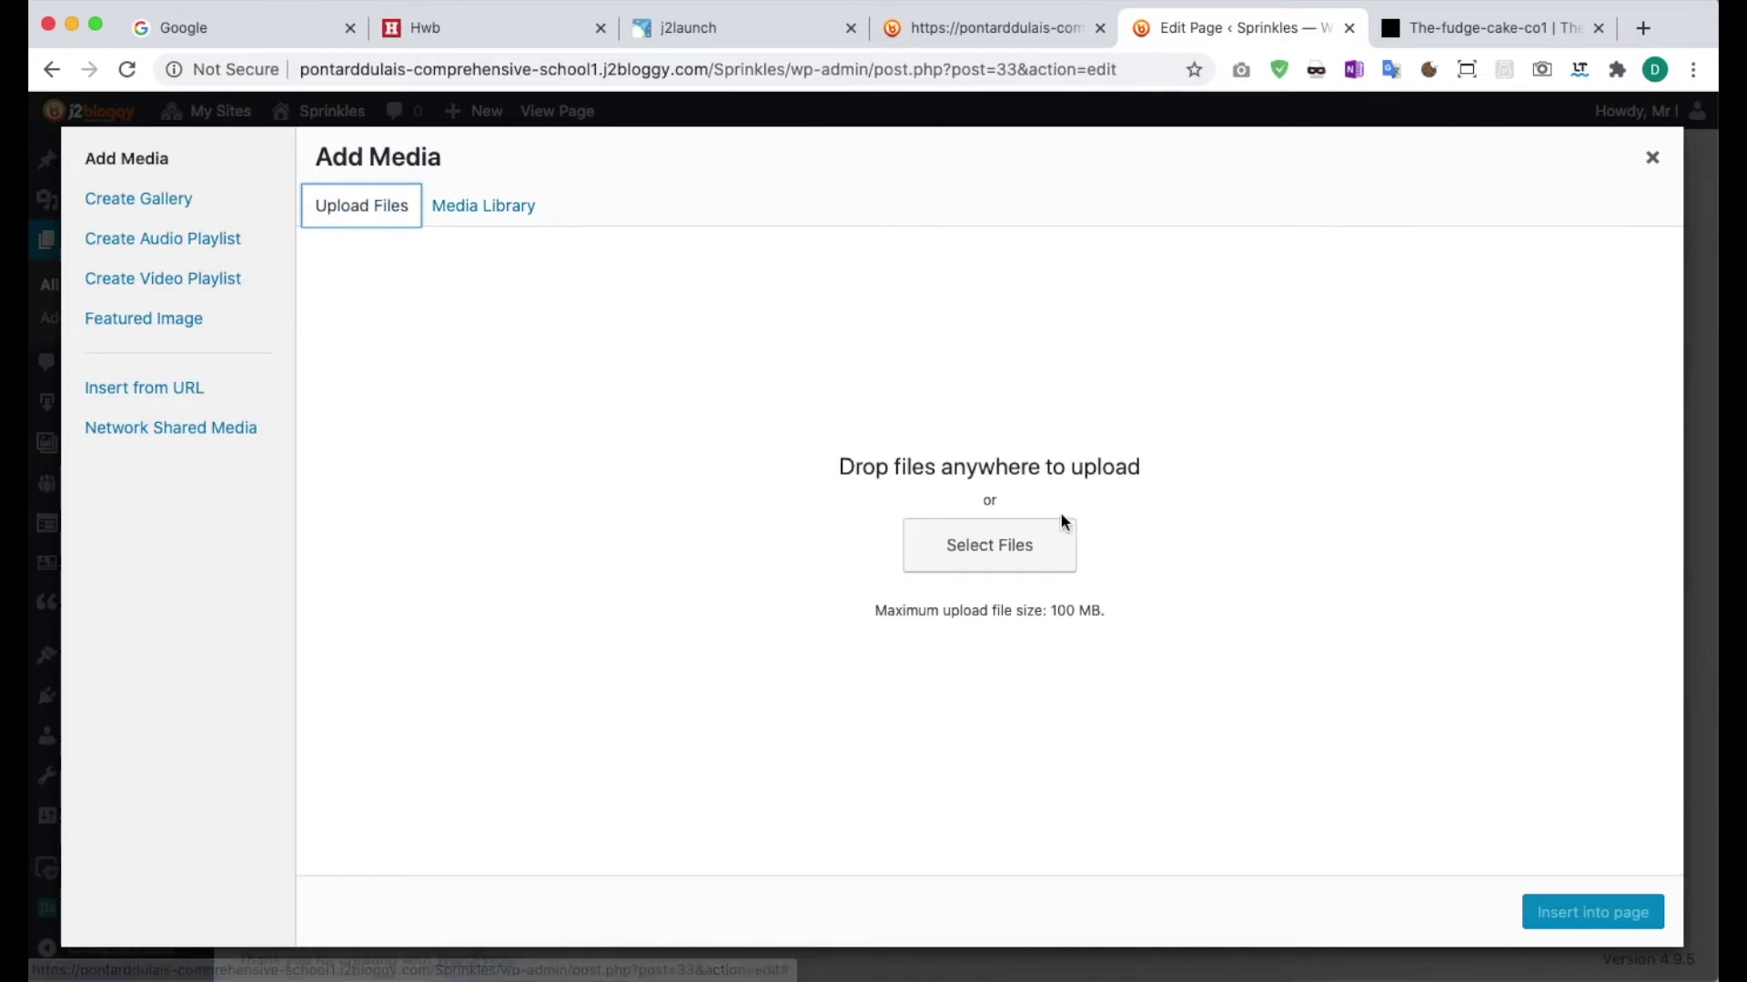
pyautogui.click(489, 211)
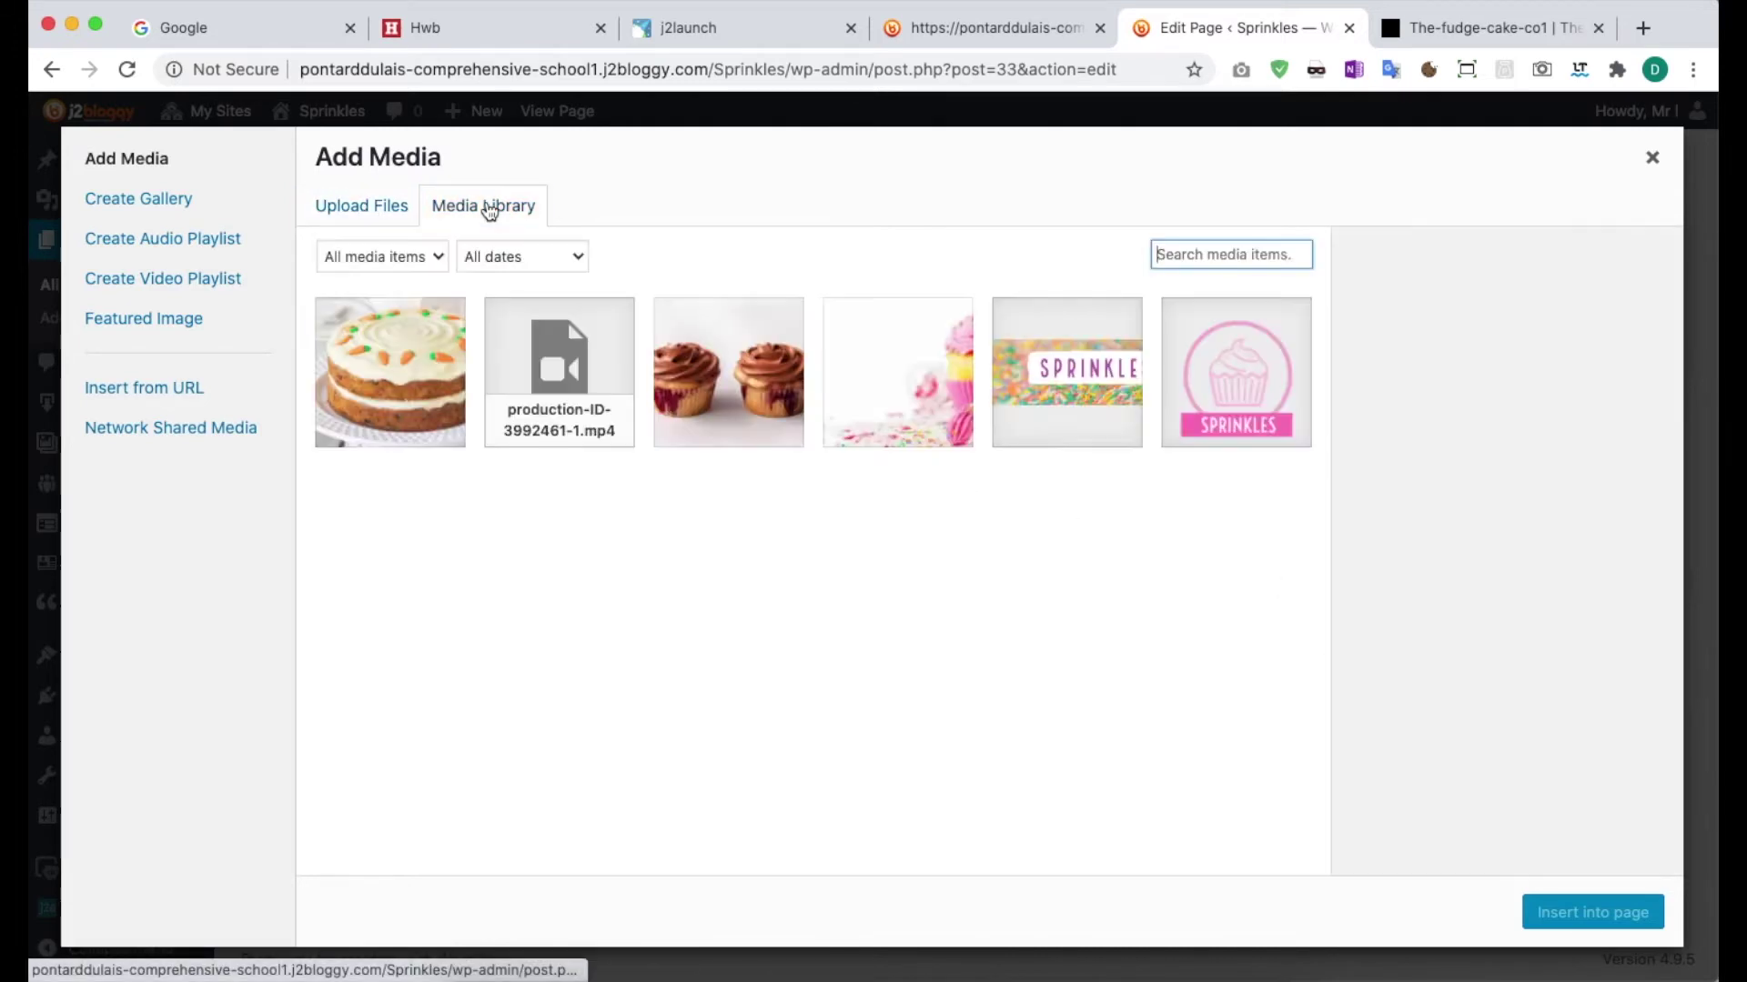
pyautogui.click(419, 342)
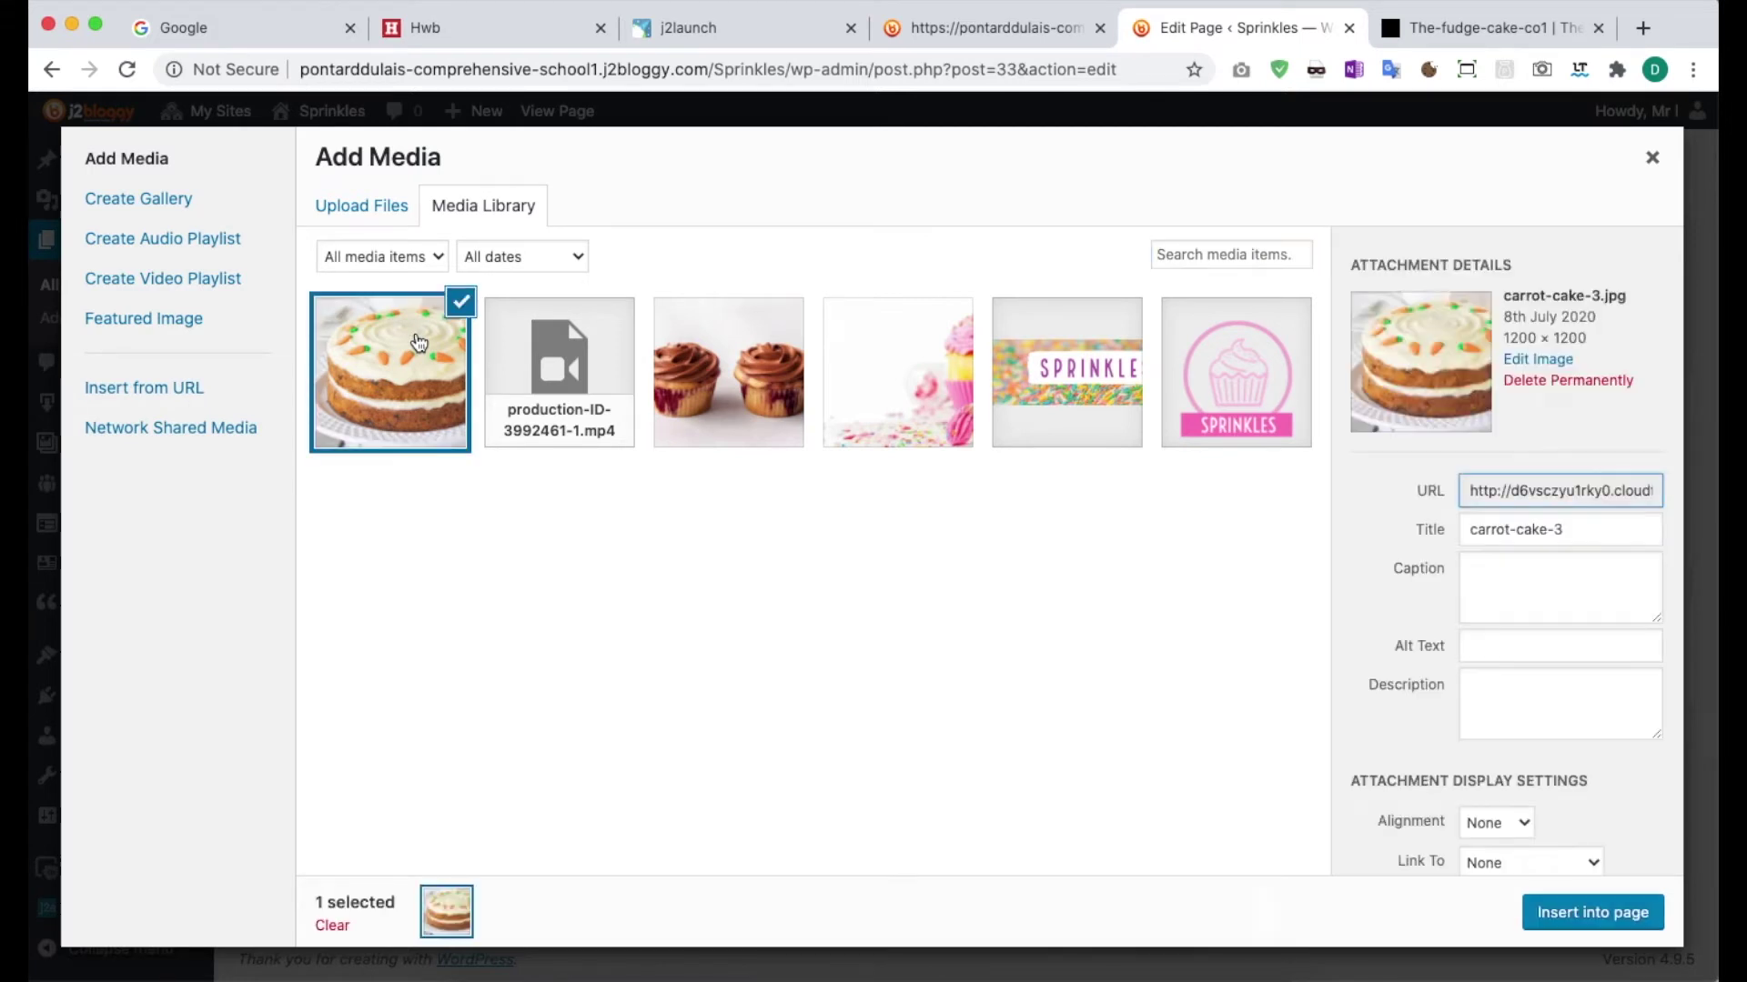
pyautogui.click(1593, 913)
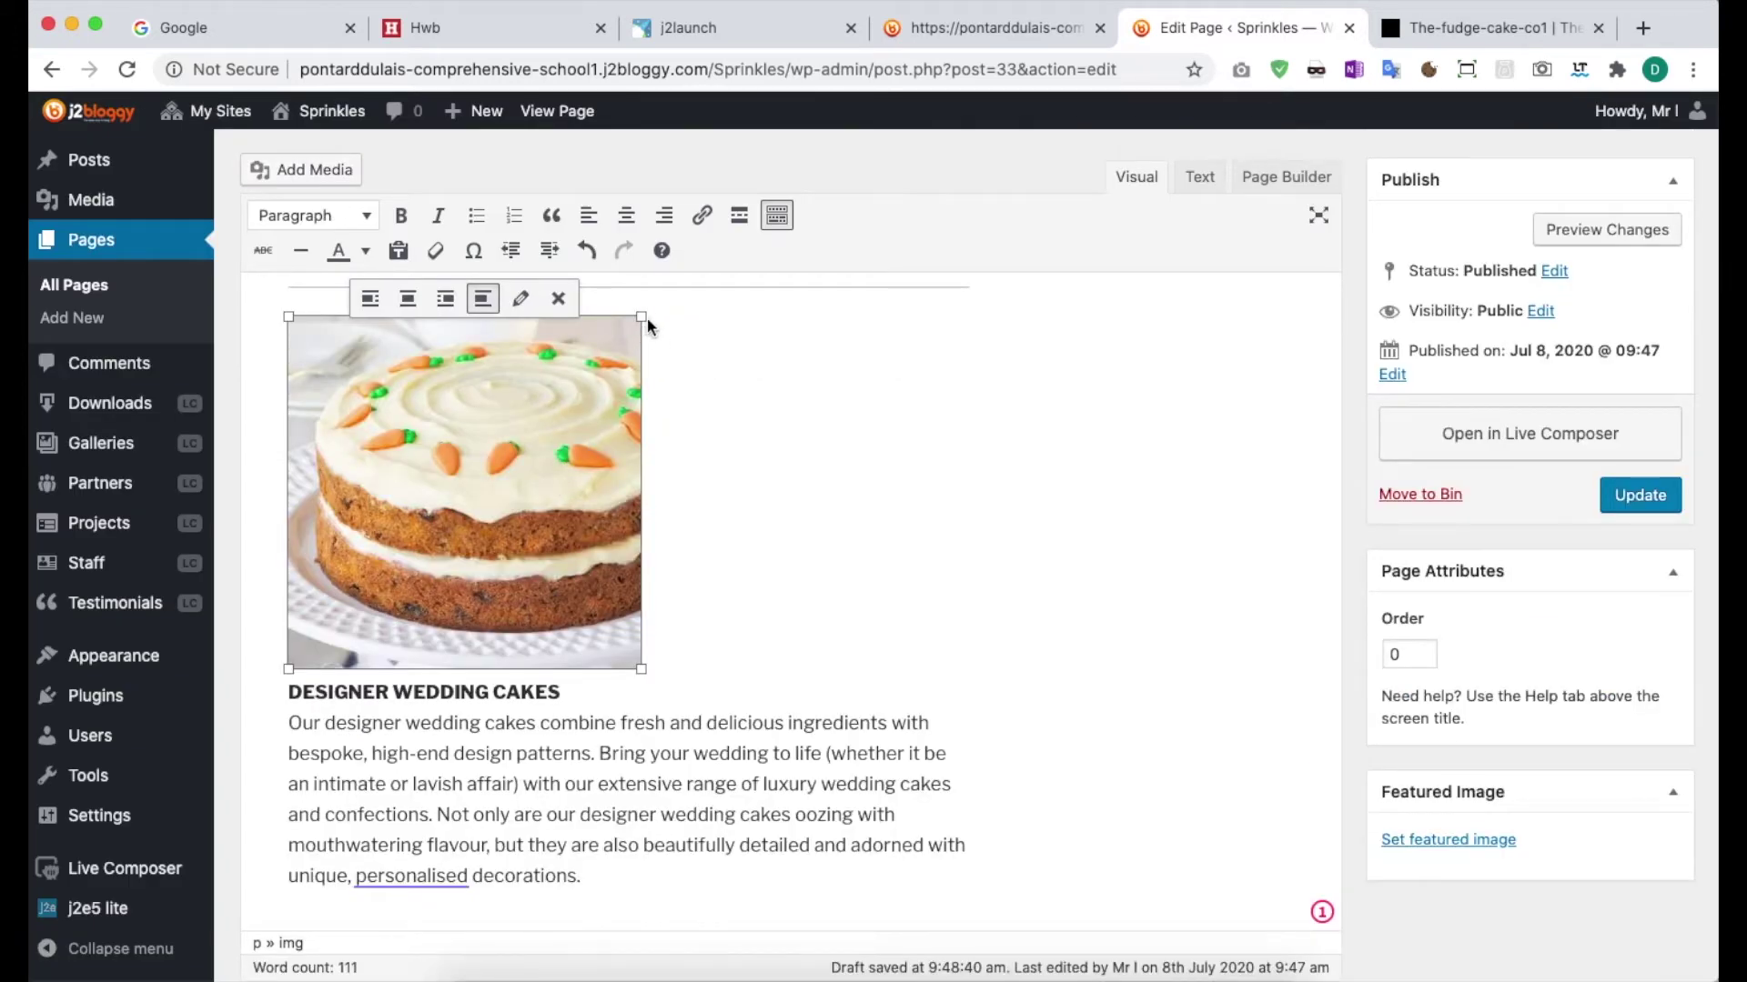
# Shrink the carrot cake image and align it left so the Designer Wedding Cakes text wraps beside it.
pyautogui.moveTo(642, 316); pyautogui.dragTo(515, 358)
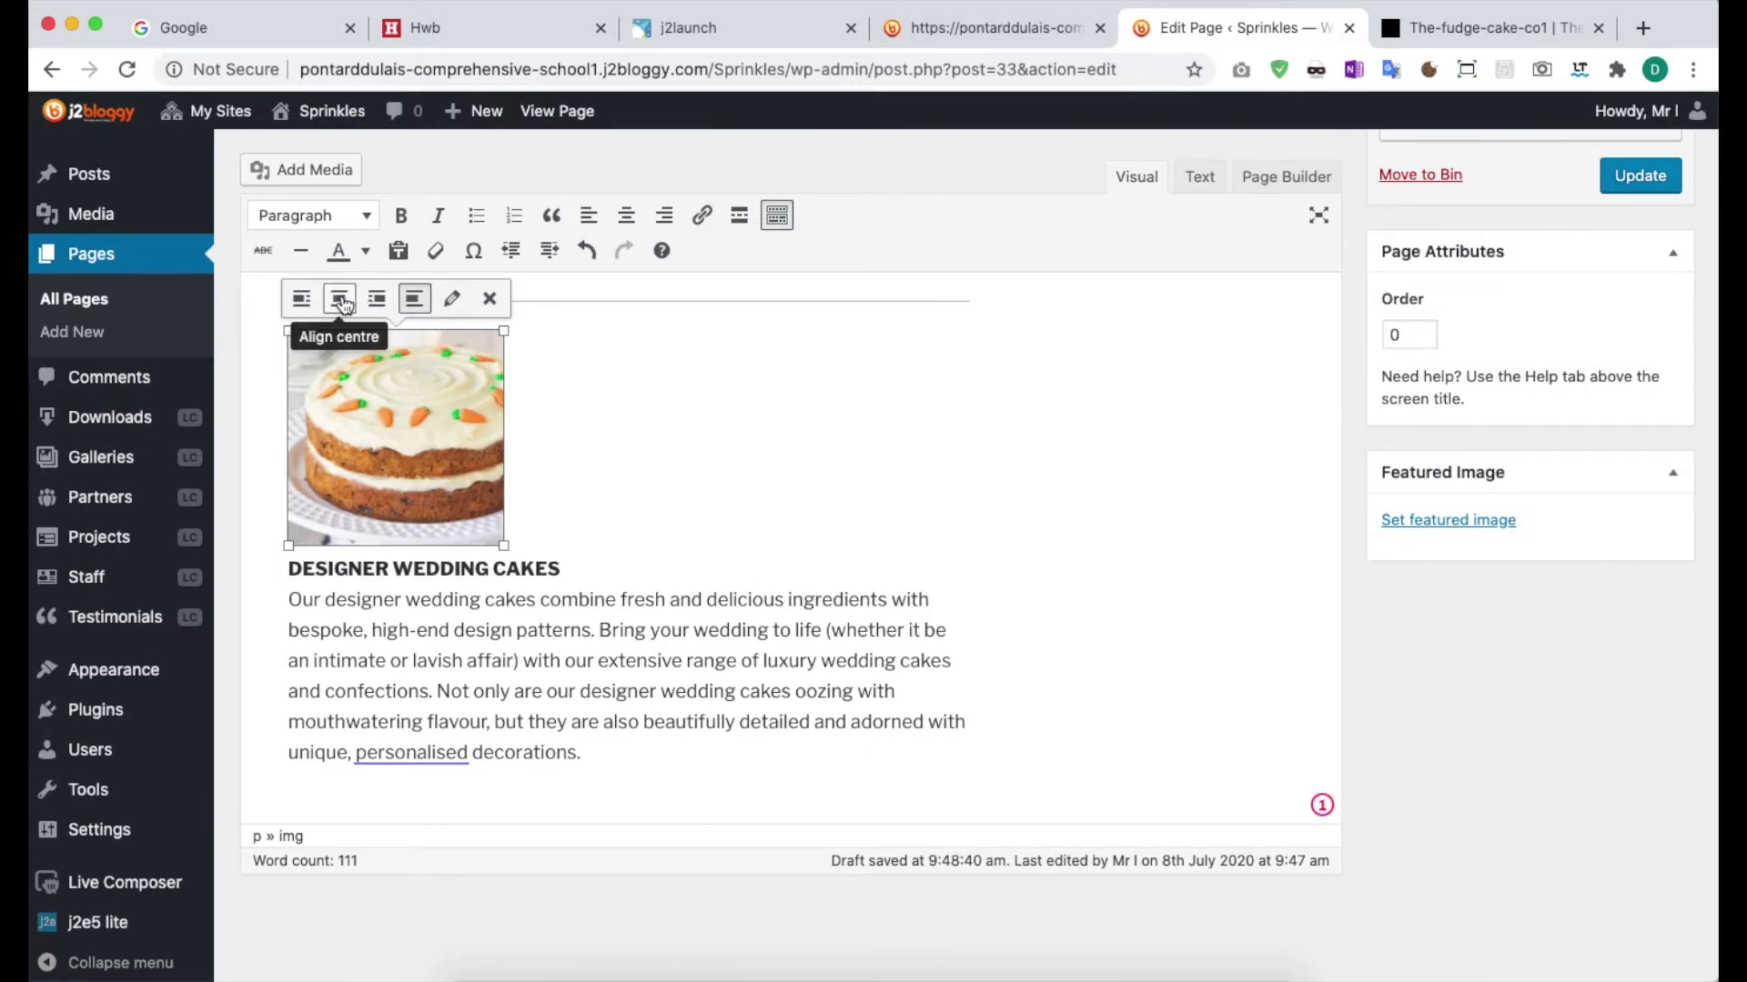
pyautogui.click(301, 299)
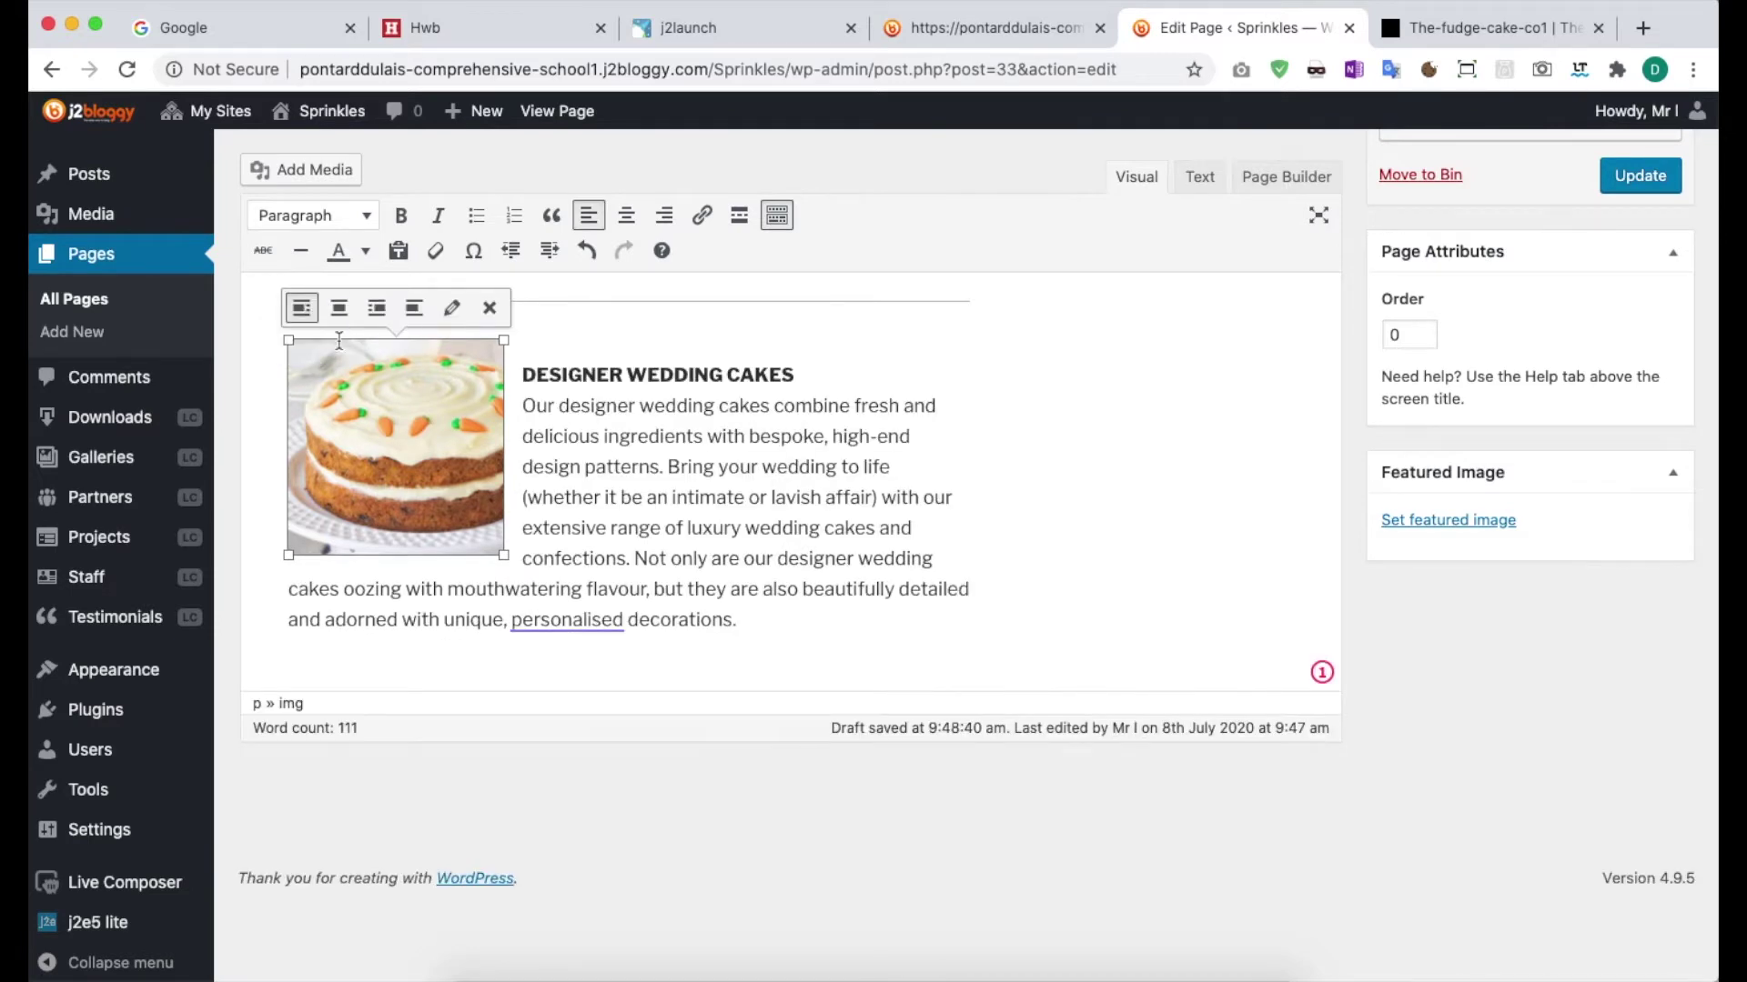
pyautogui.scroll(3, 587, 503)
pyautogui.scroll(2, 586, 503)
# Insert Logo.png from the media library directly beneath the LUXURY WEDDING CAKES IN SWANSEA heading and select the inserted image.
pyautogui.click(520, 574)
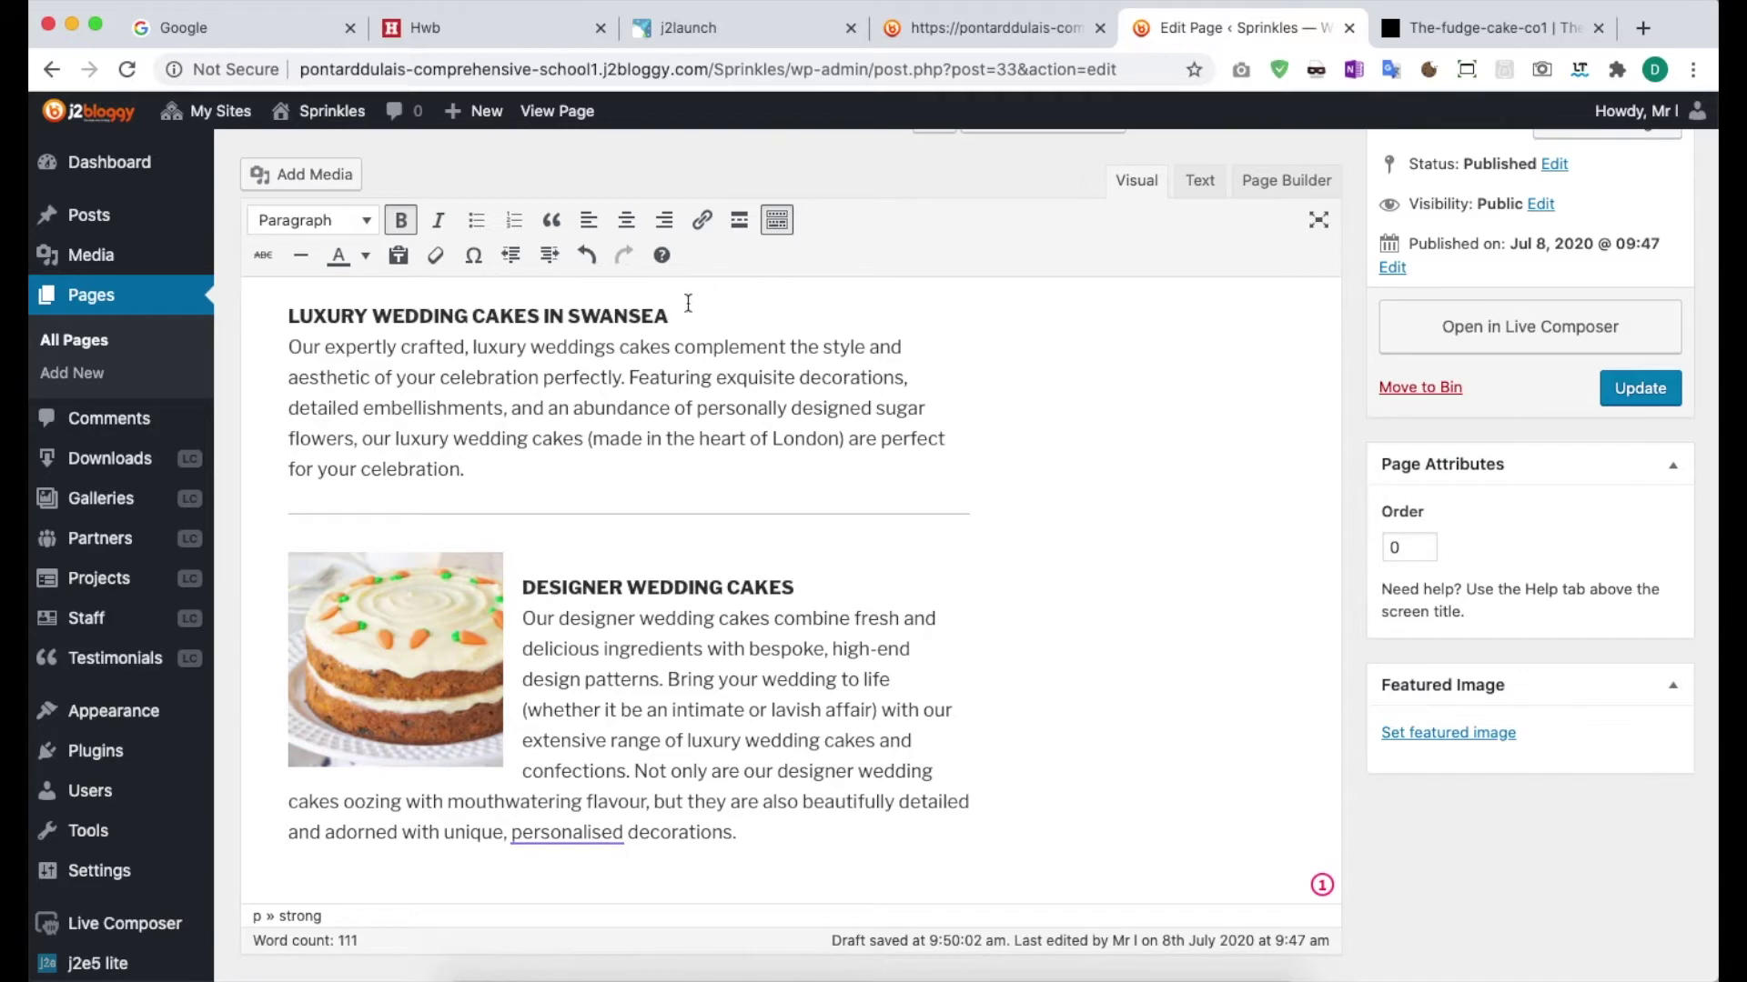
pyautogui.click(316, 177)
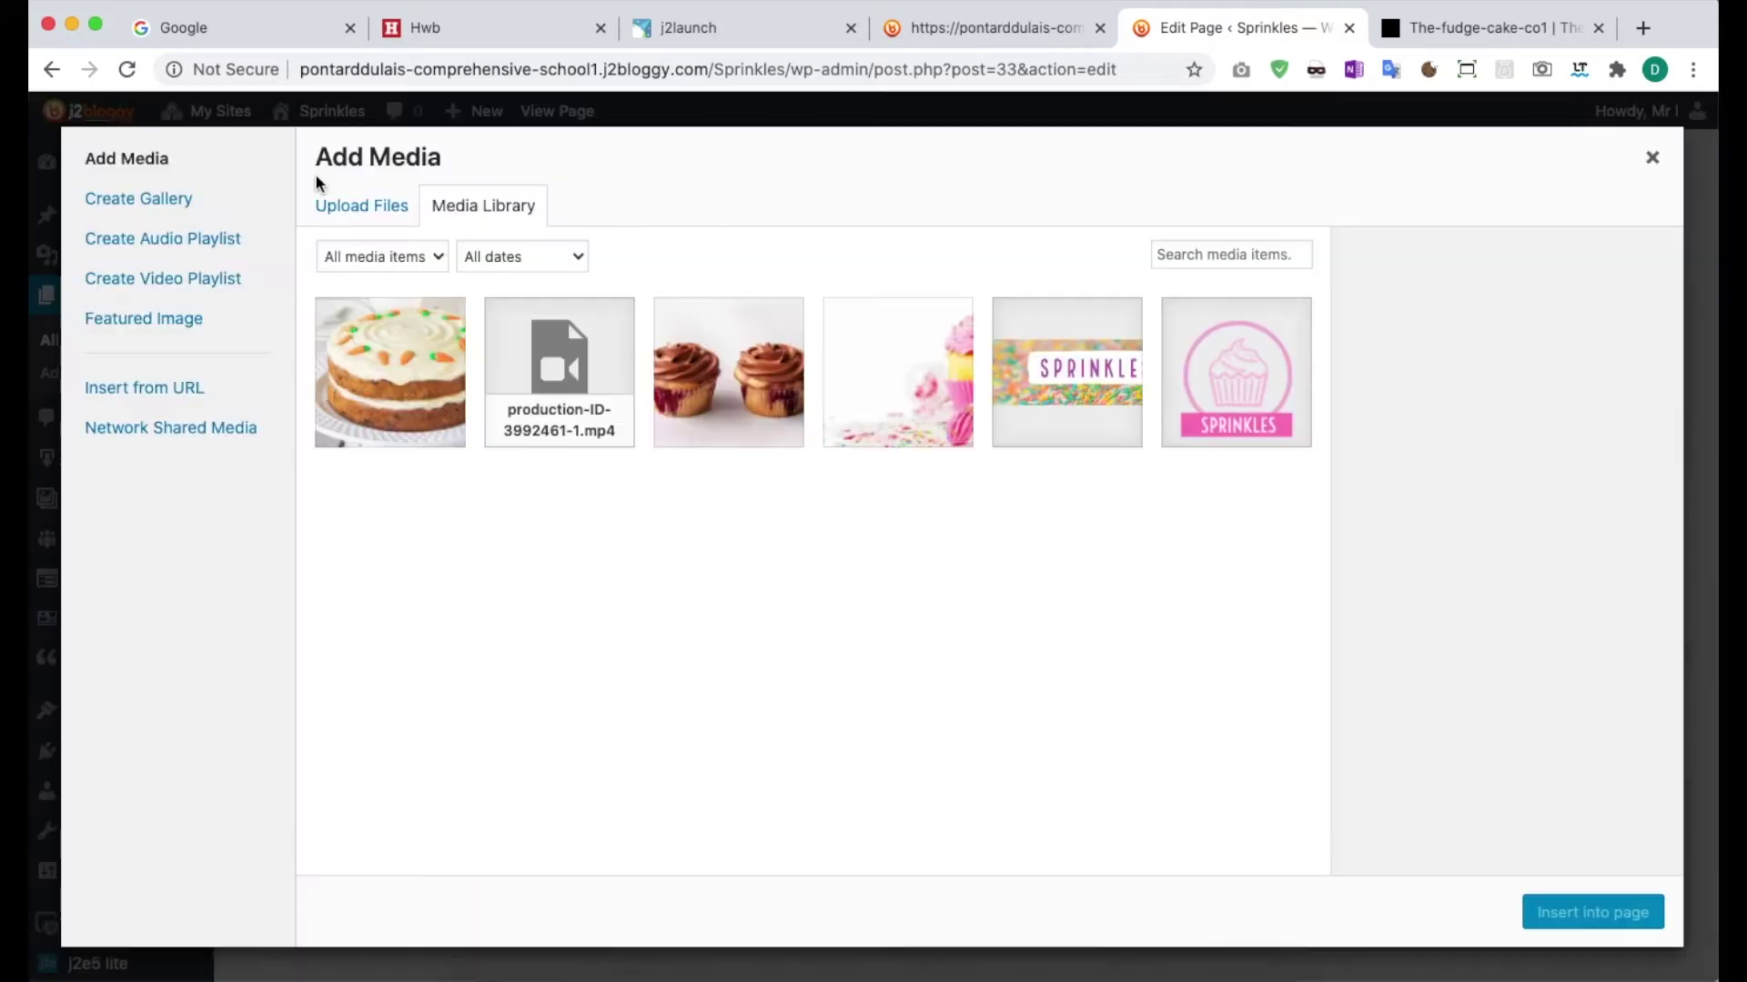
pyautogui.click(412, 393)
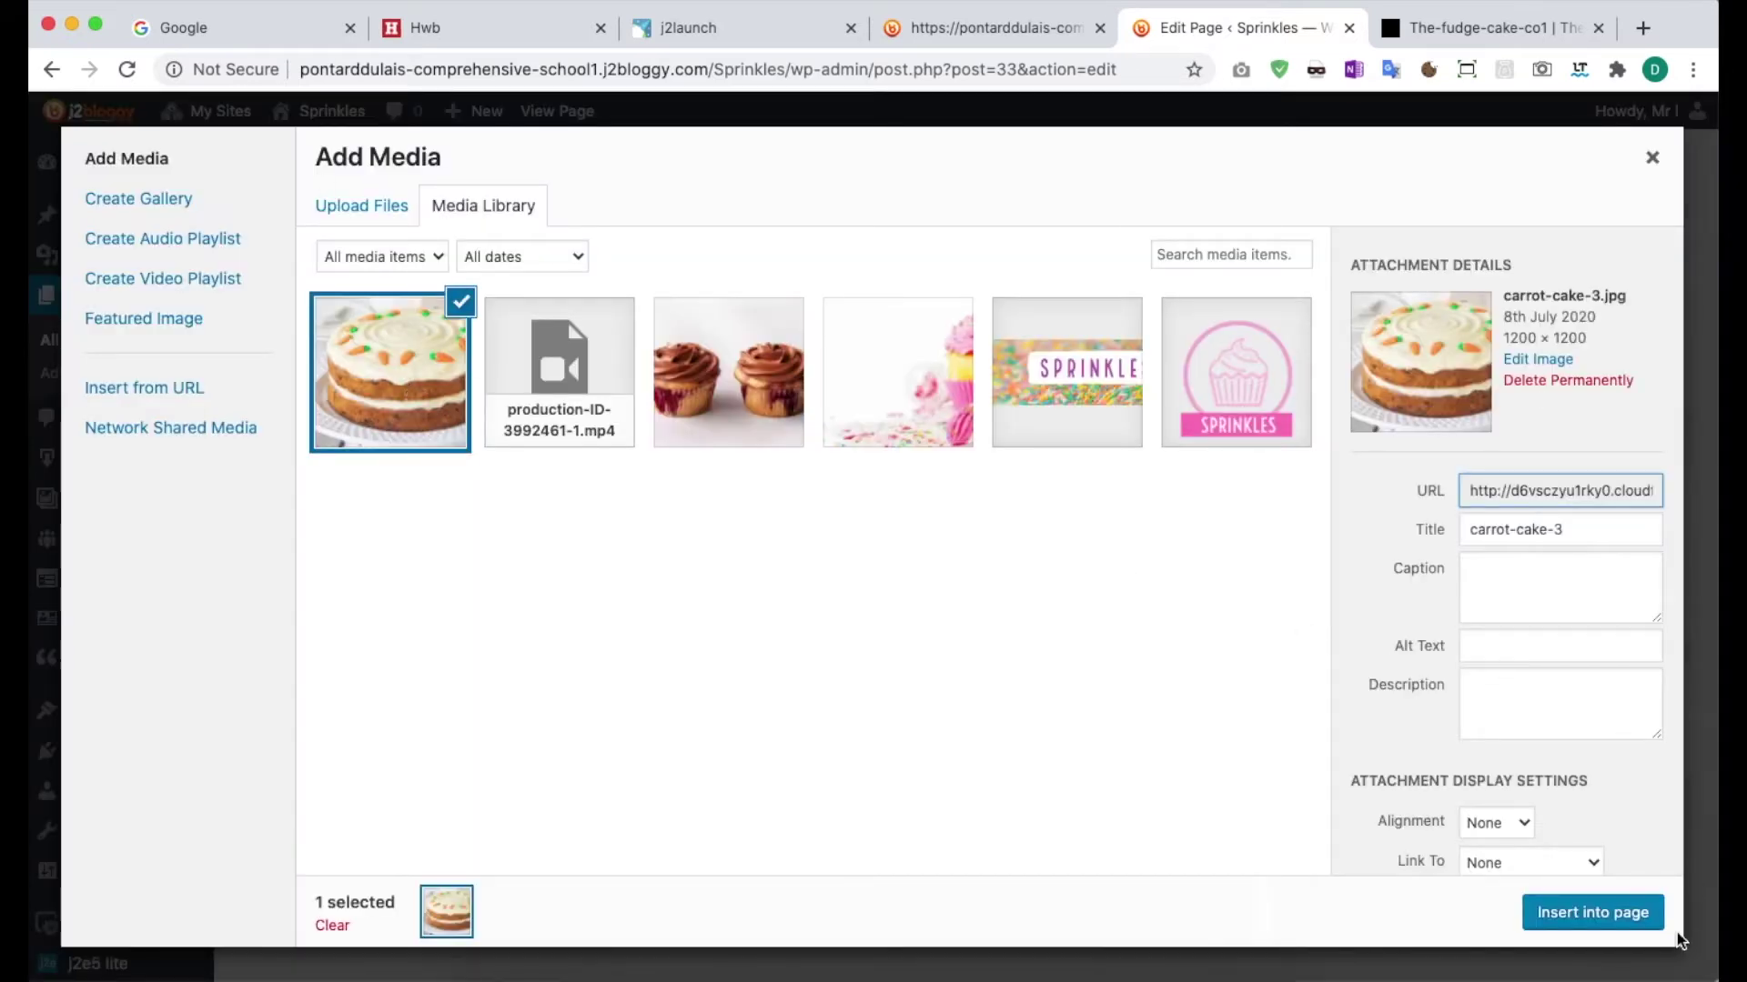
pyautogui.click(1244, 393)
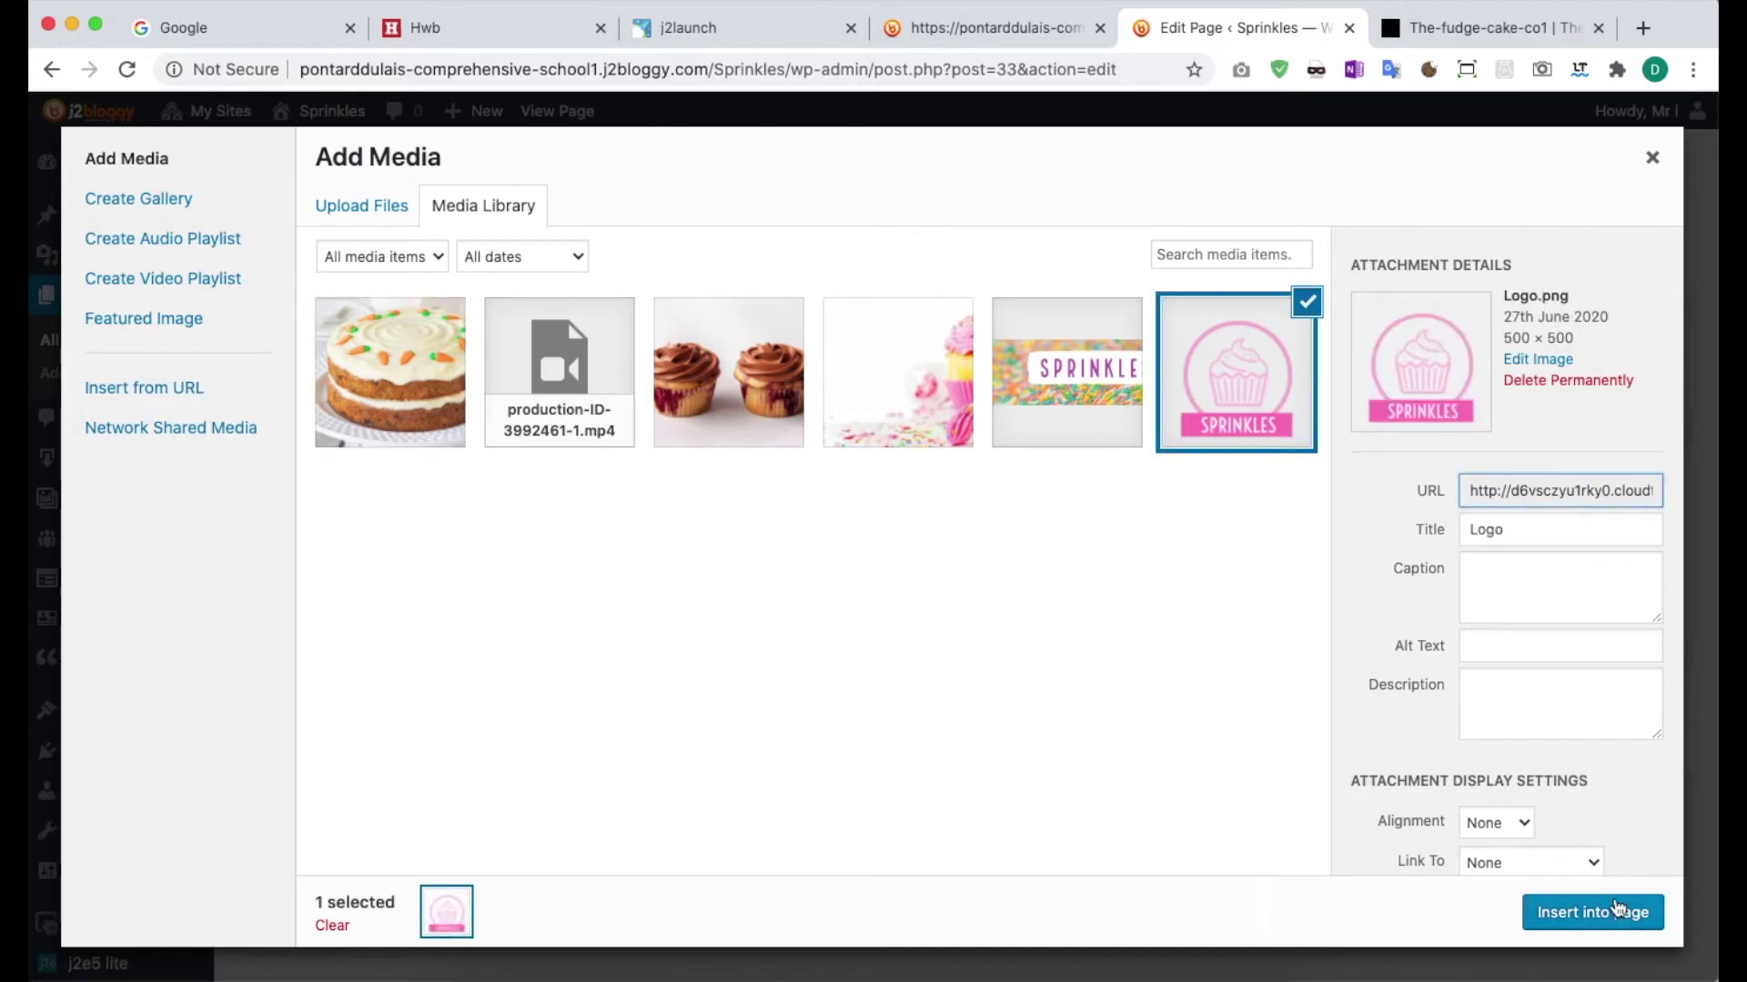
pyautogui.click(1560, 917)
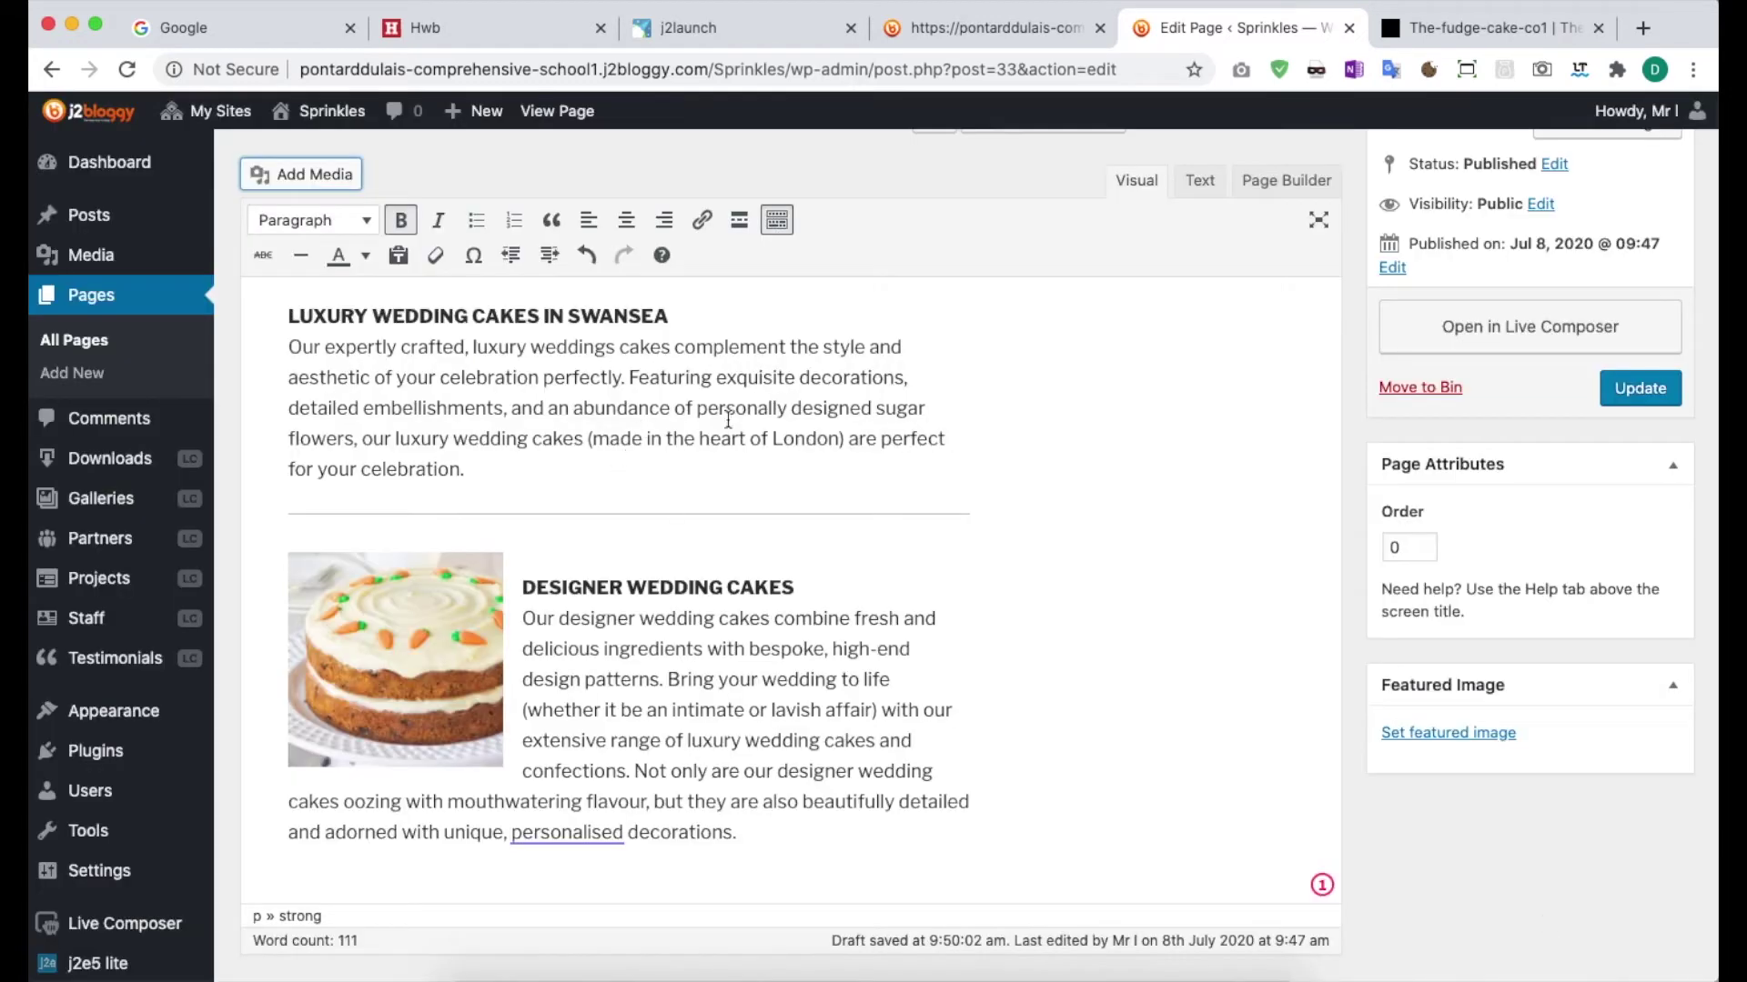
pyautogui.click(517, 505)
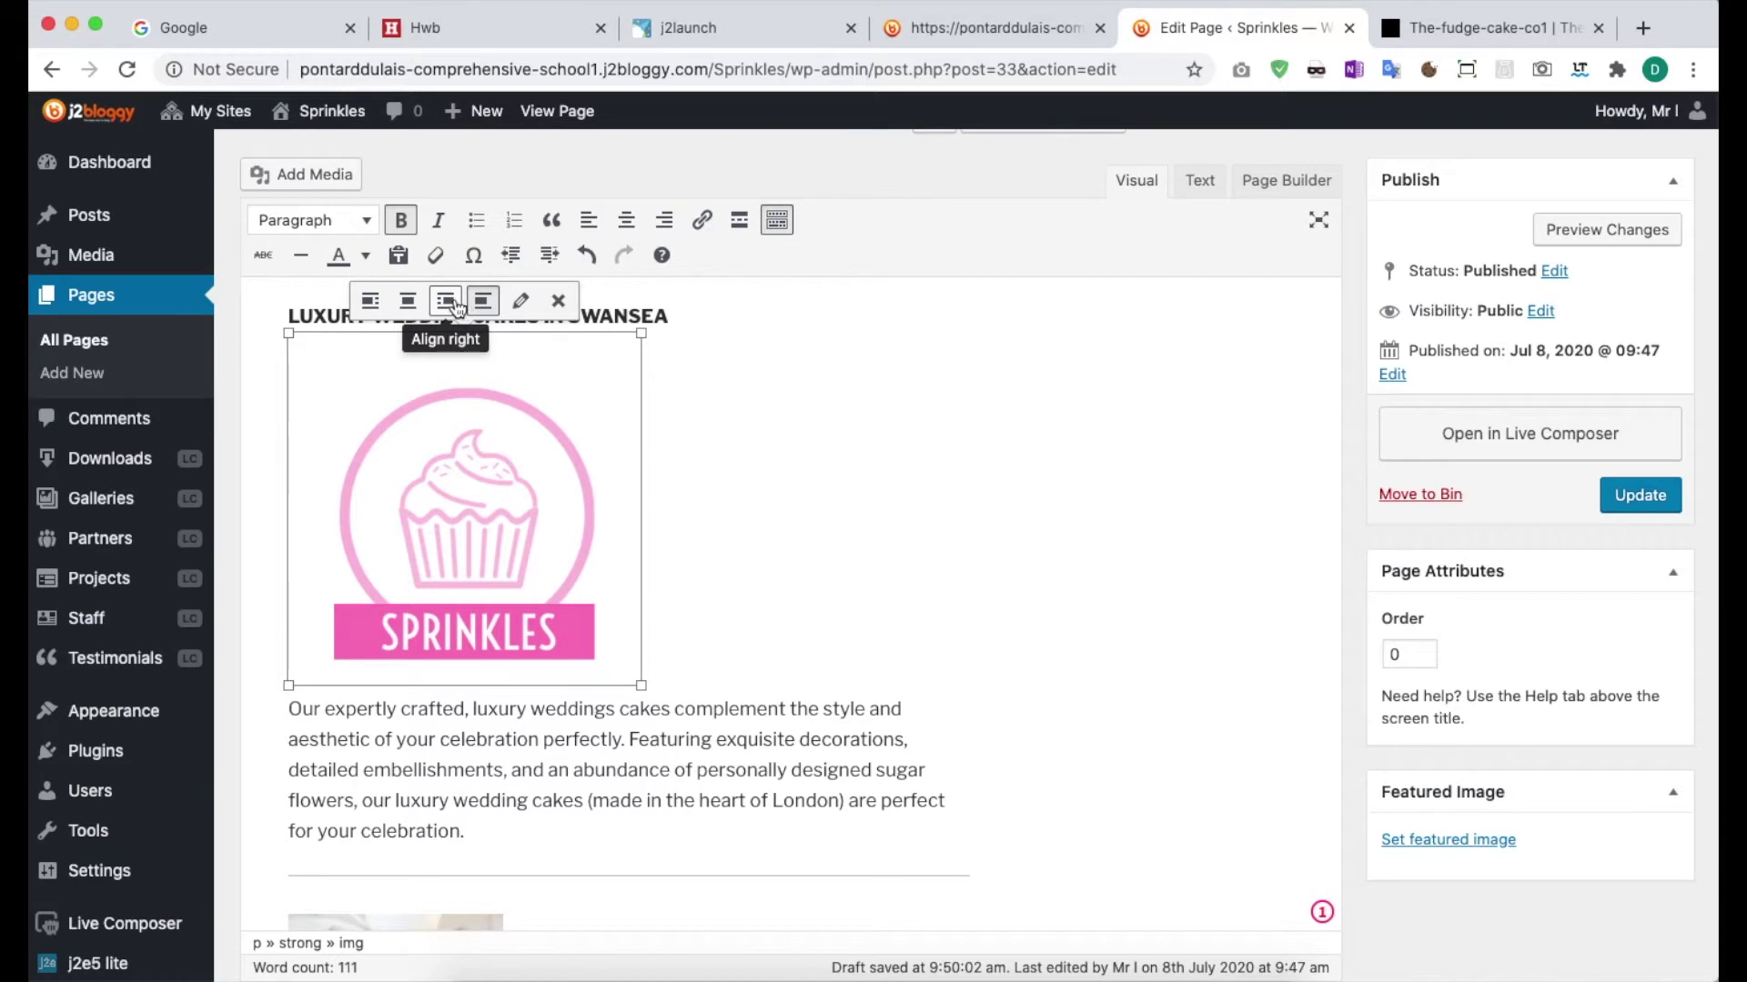
# Align the Sprinkles logo to the right, shrink it to a small thumbnail and try repositioning it within the first section.
pyautogui.click(447, 301)
pyautogui.moveTo(616, 697); pyautogui.dragTo(814, 500)
pyautogui.click(1022, 457)
pyautogui.click(840, 393)
pyautogui.moveTo(814, 470); pyautogui.dragTo(797, 380)
pyautogui.click(1043, 446)
pyautogui.click(896, 364)
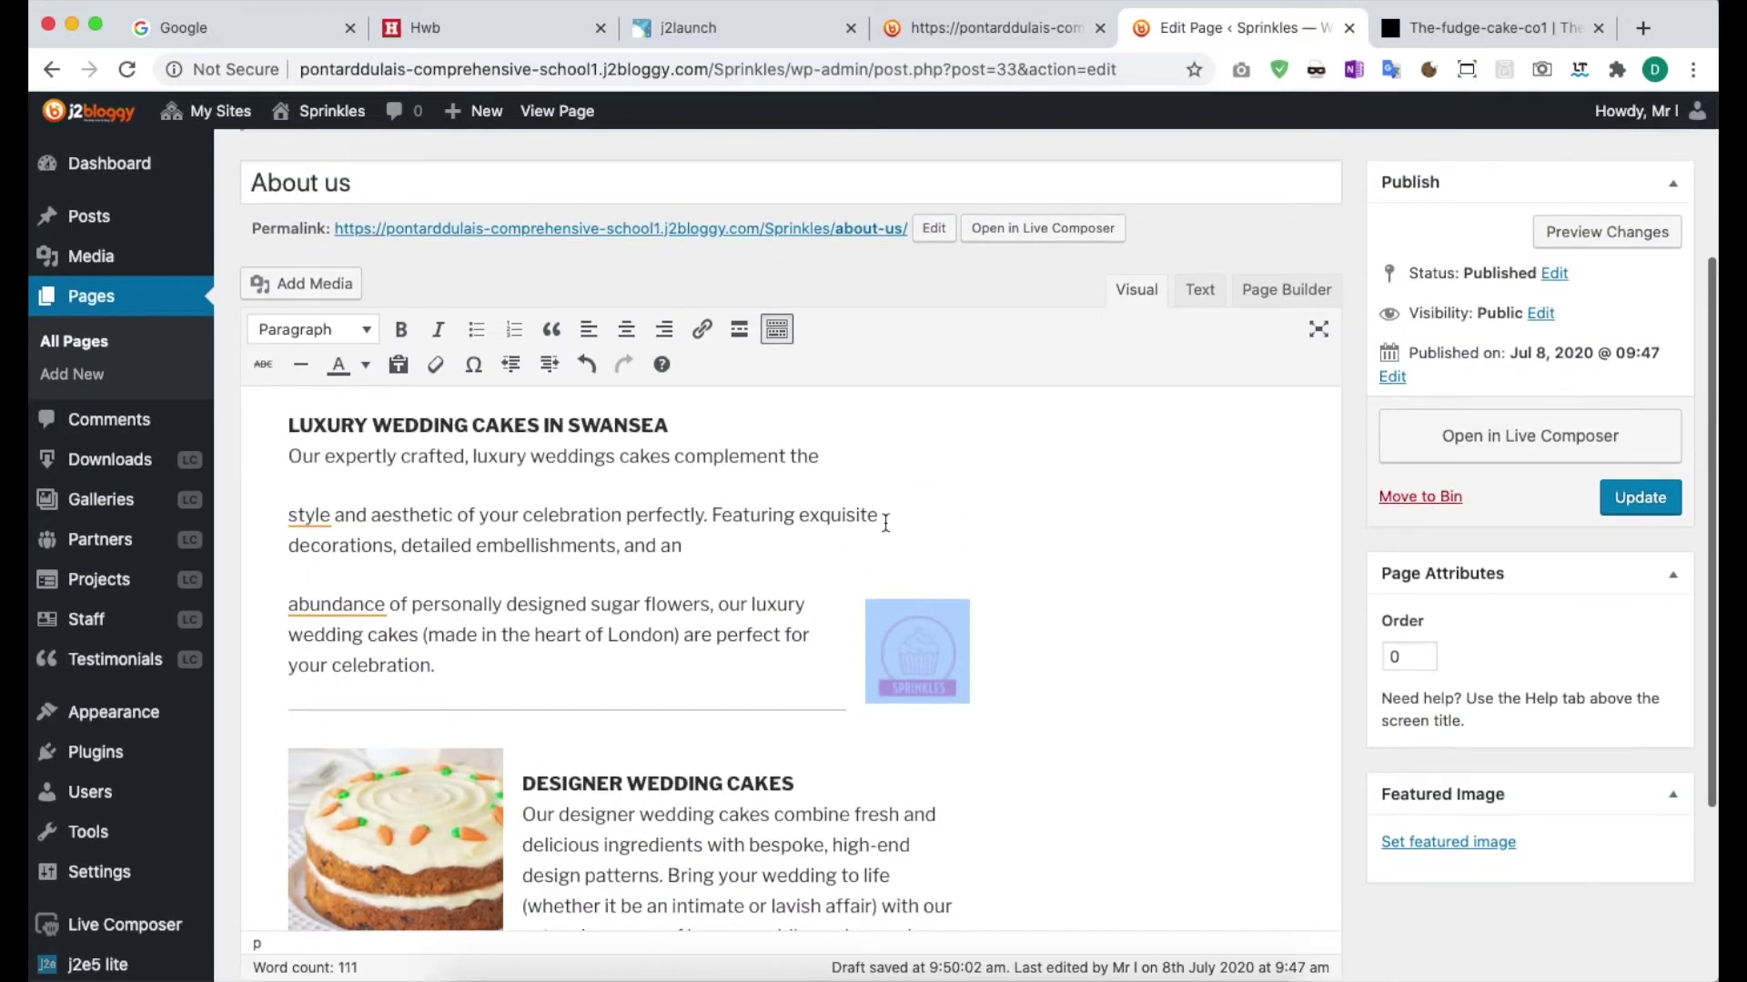
# Move the logo up to the LUXURY WEDDING CAKES IN SWANSEA heading and start a new paragraph directly after the heading.
pyautogui.click(900, 646)
pyautogui.moveTo(900, 646); pyautogui.dragTo(680, 426)
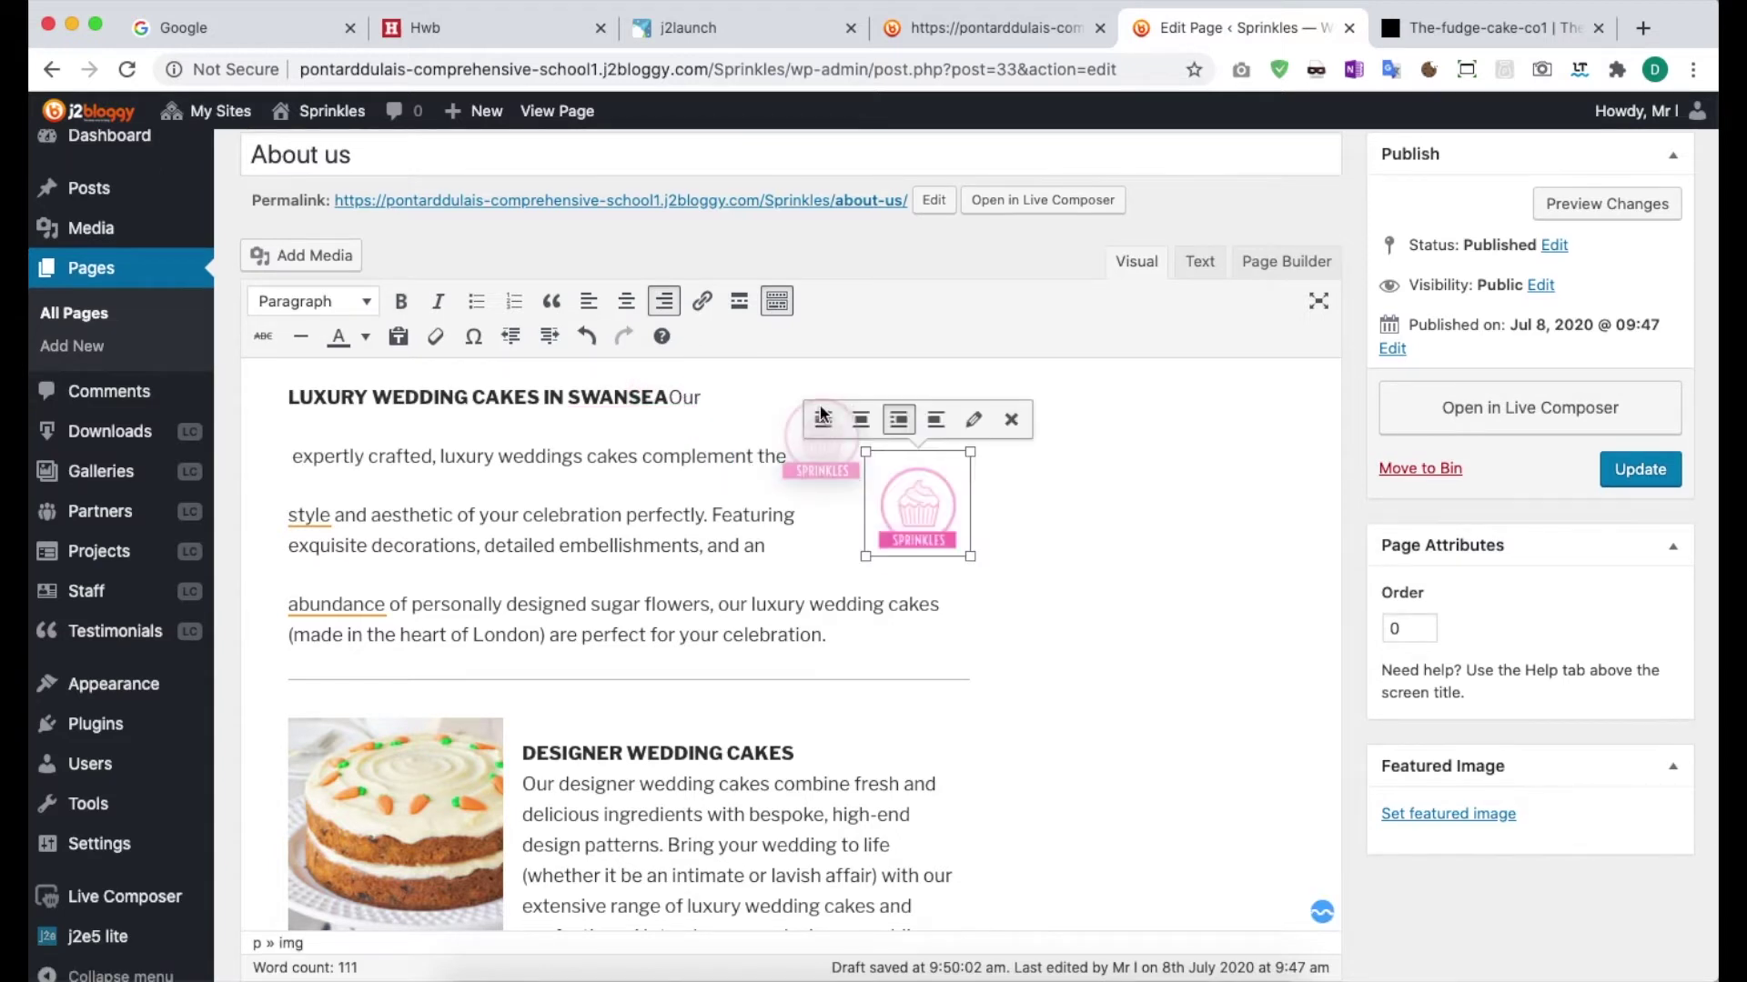
pyautogui.click(669, 397)
pyautogui.press('Return')
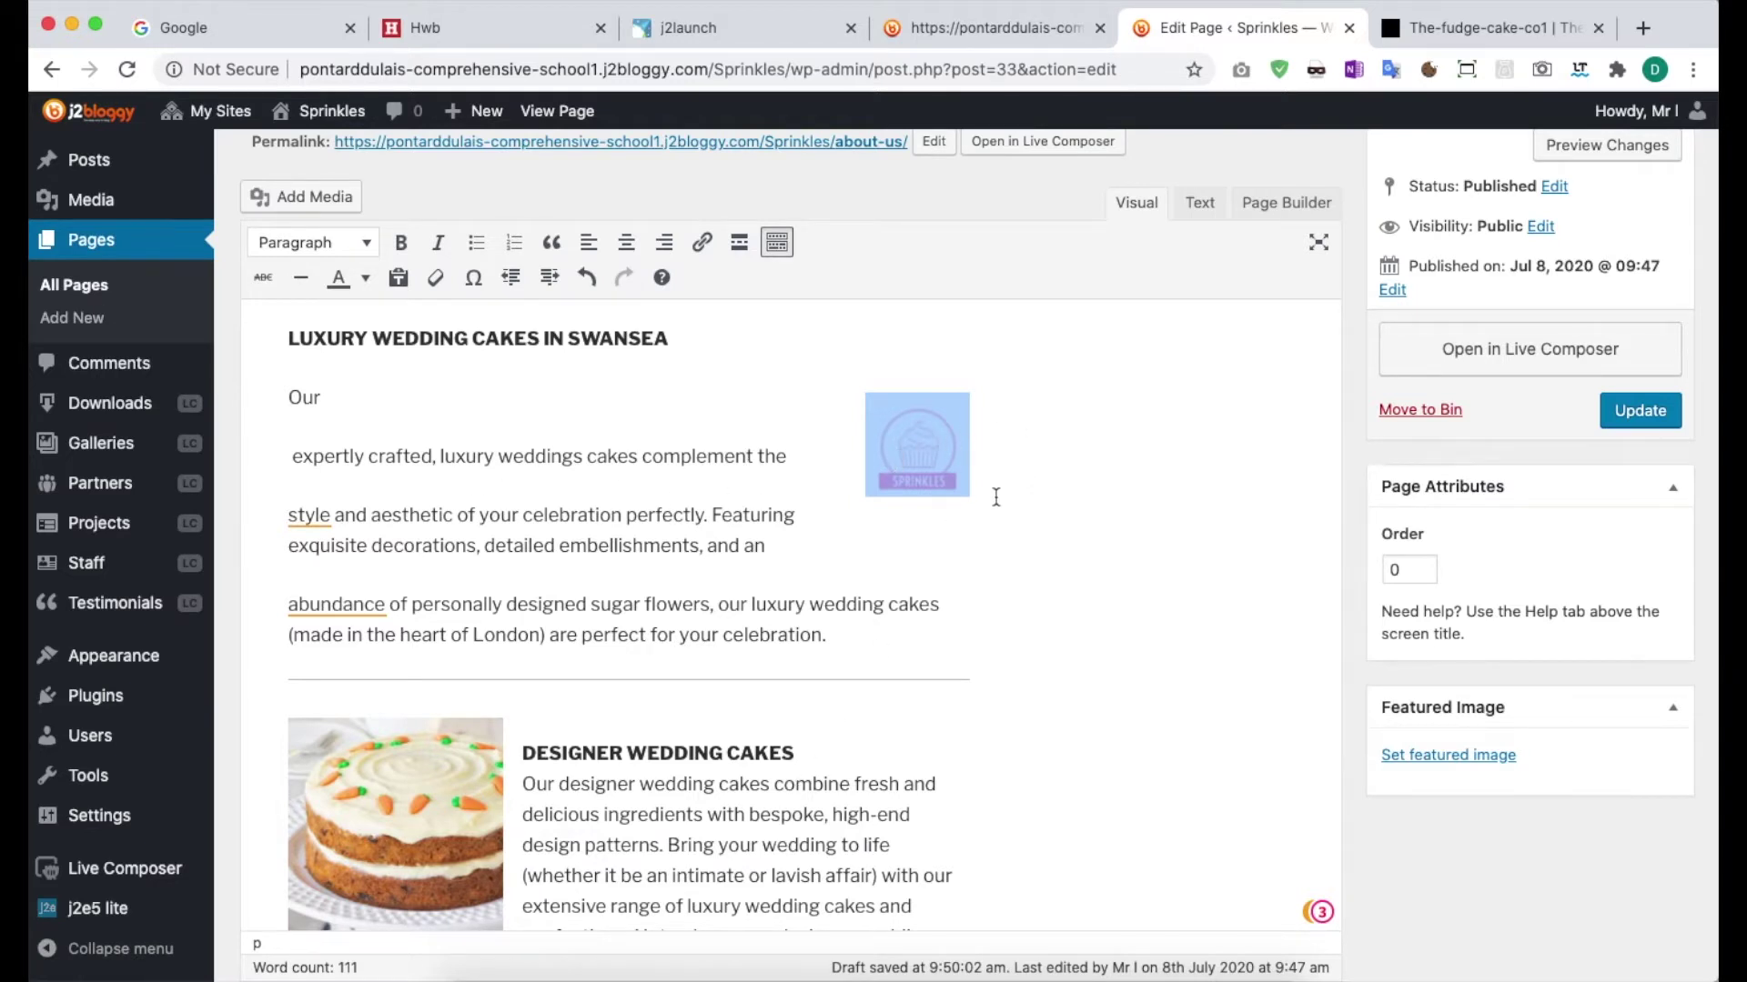
# Try to undo the latest changes and remove the Sprinkles logo from the first section.
pyautogui.scroll(3, 997, 485)
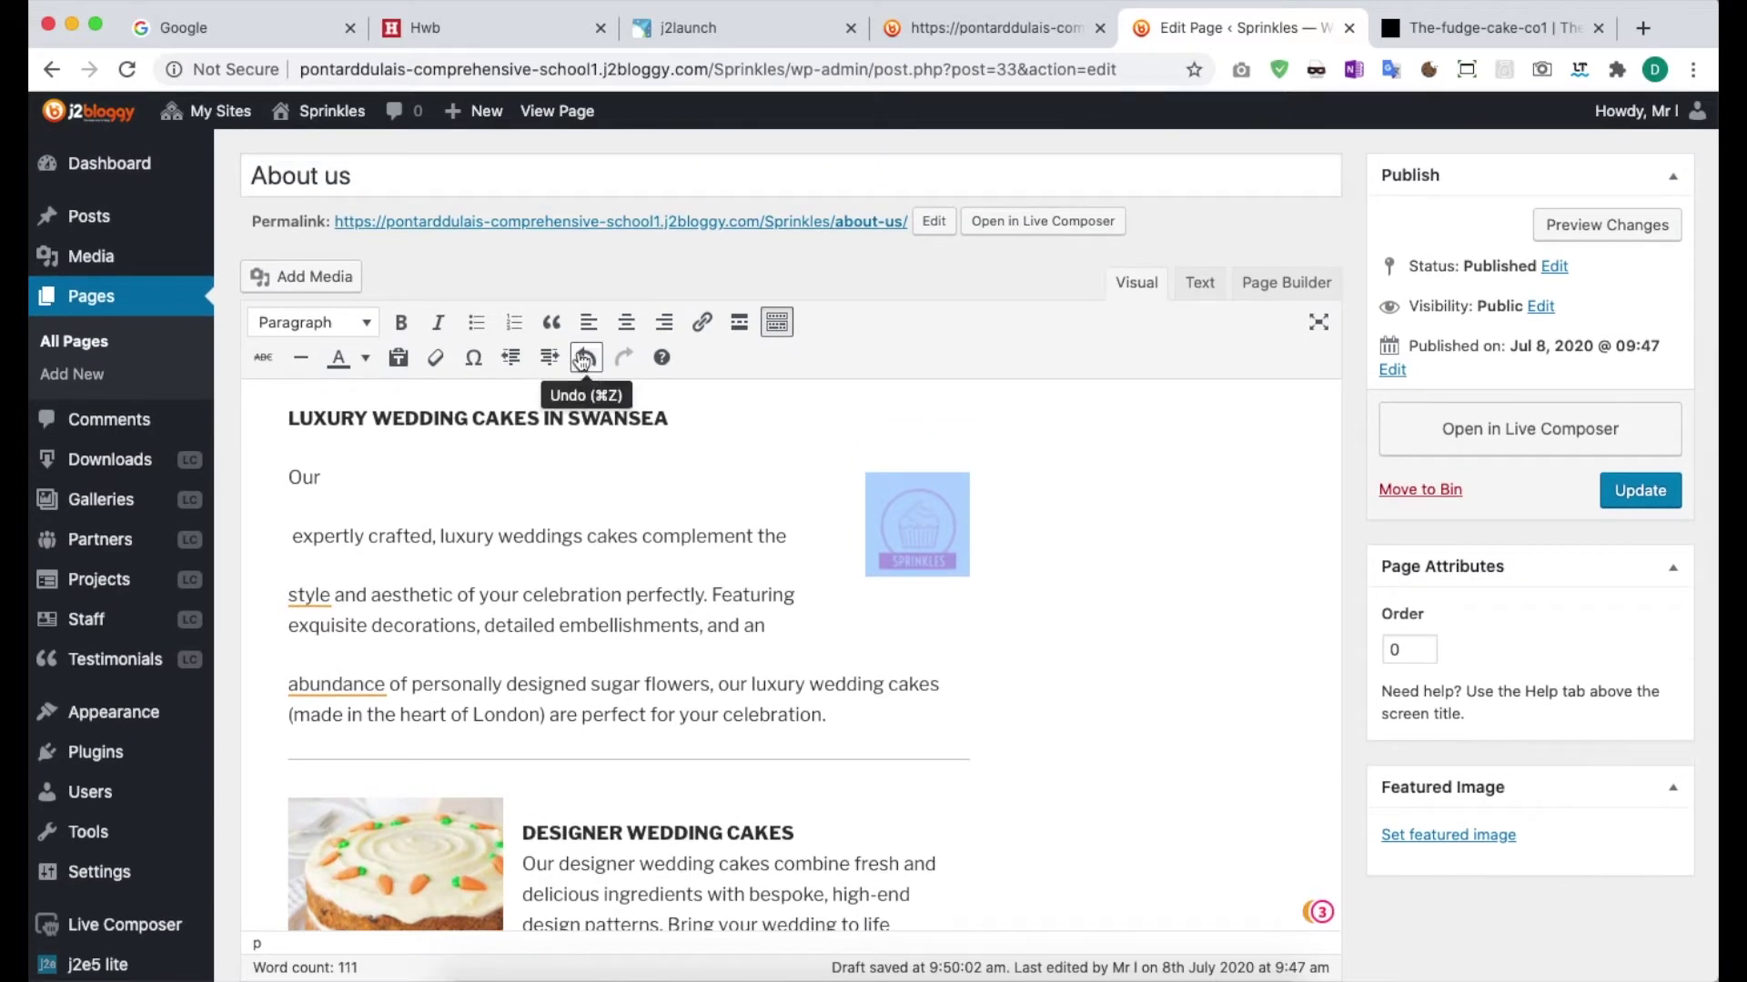
pyautogui.click(587, 360)
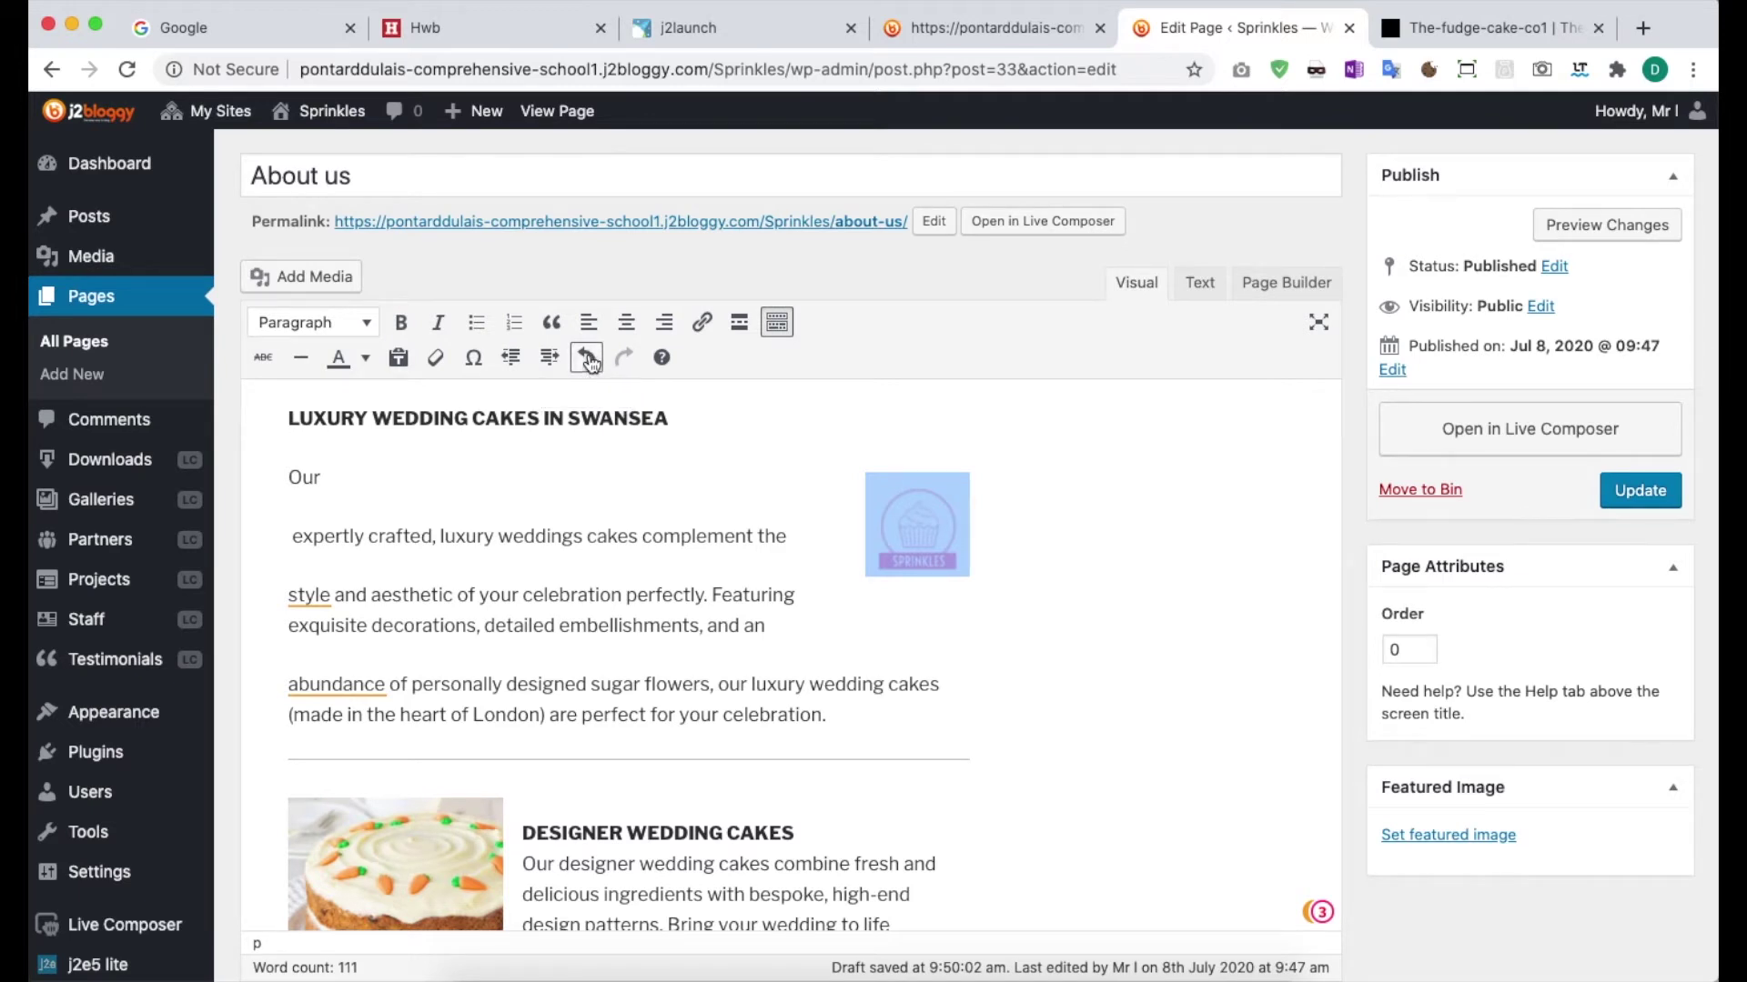
pyautogui.click(1018, 581)
pyautogui.click(587, 357)
pyautogui.click(991, 526)
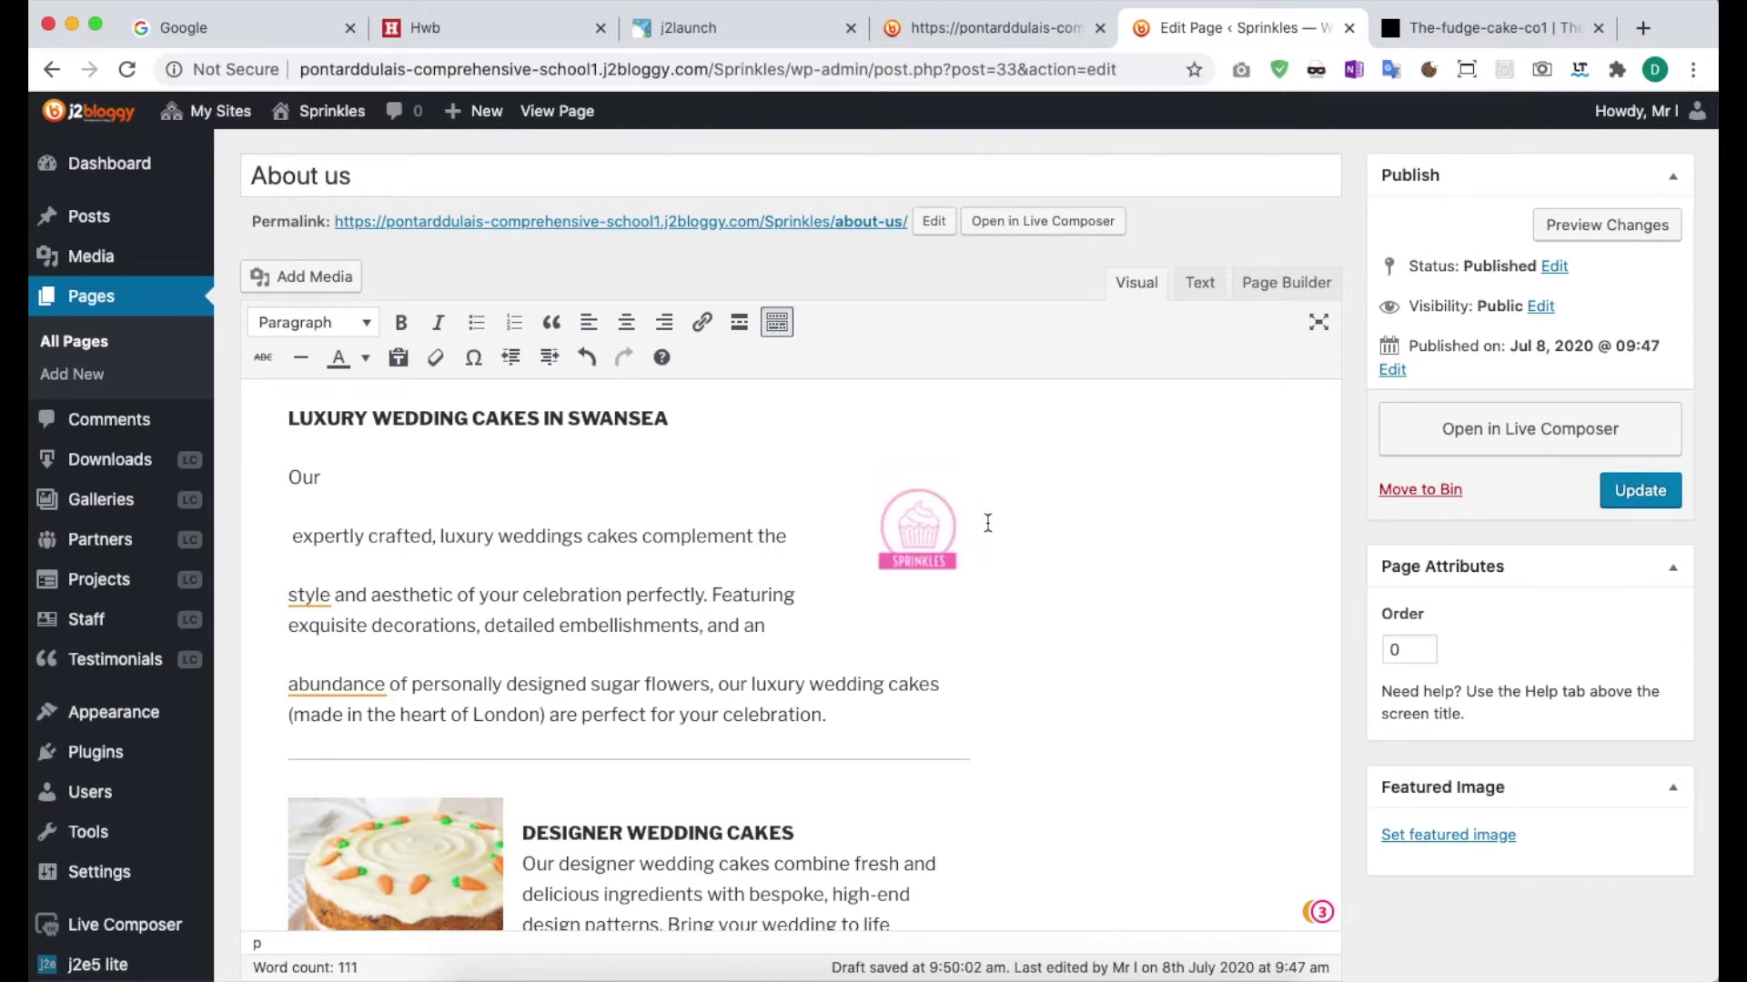
pyautogui.click(903, 526)
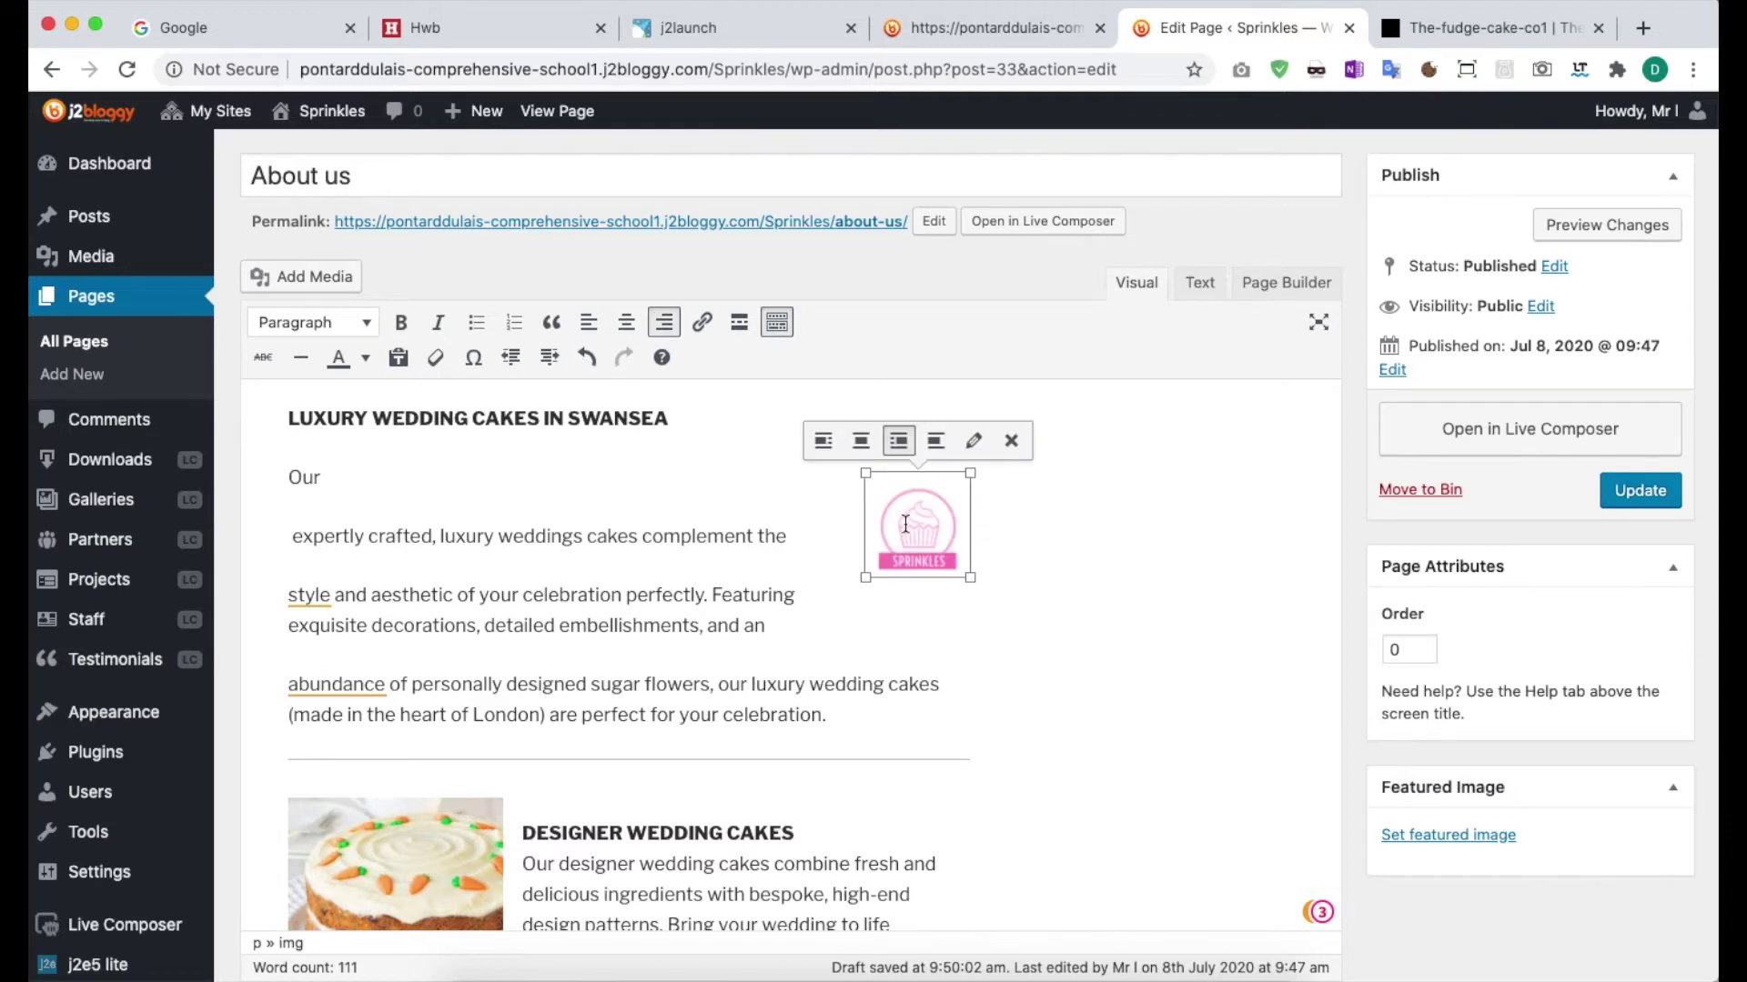
pyautogui.click(1011, 440)
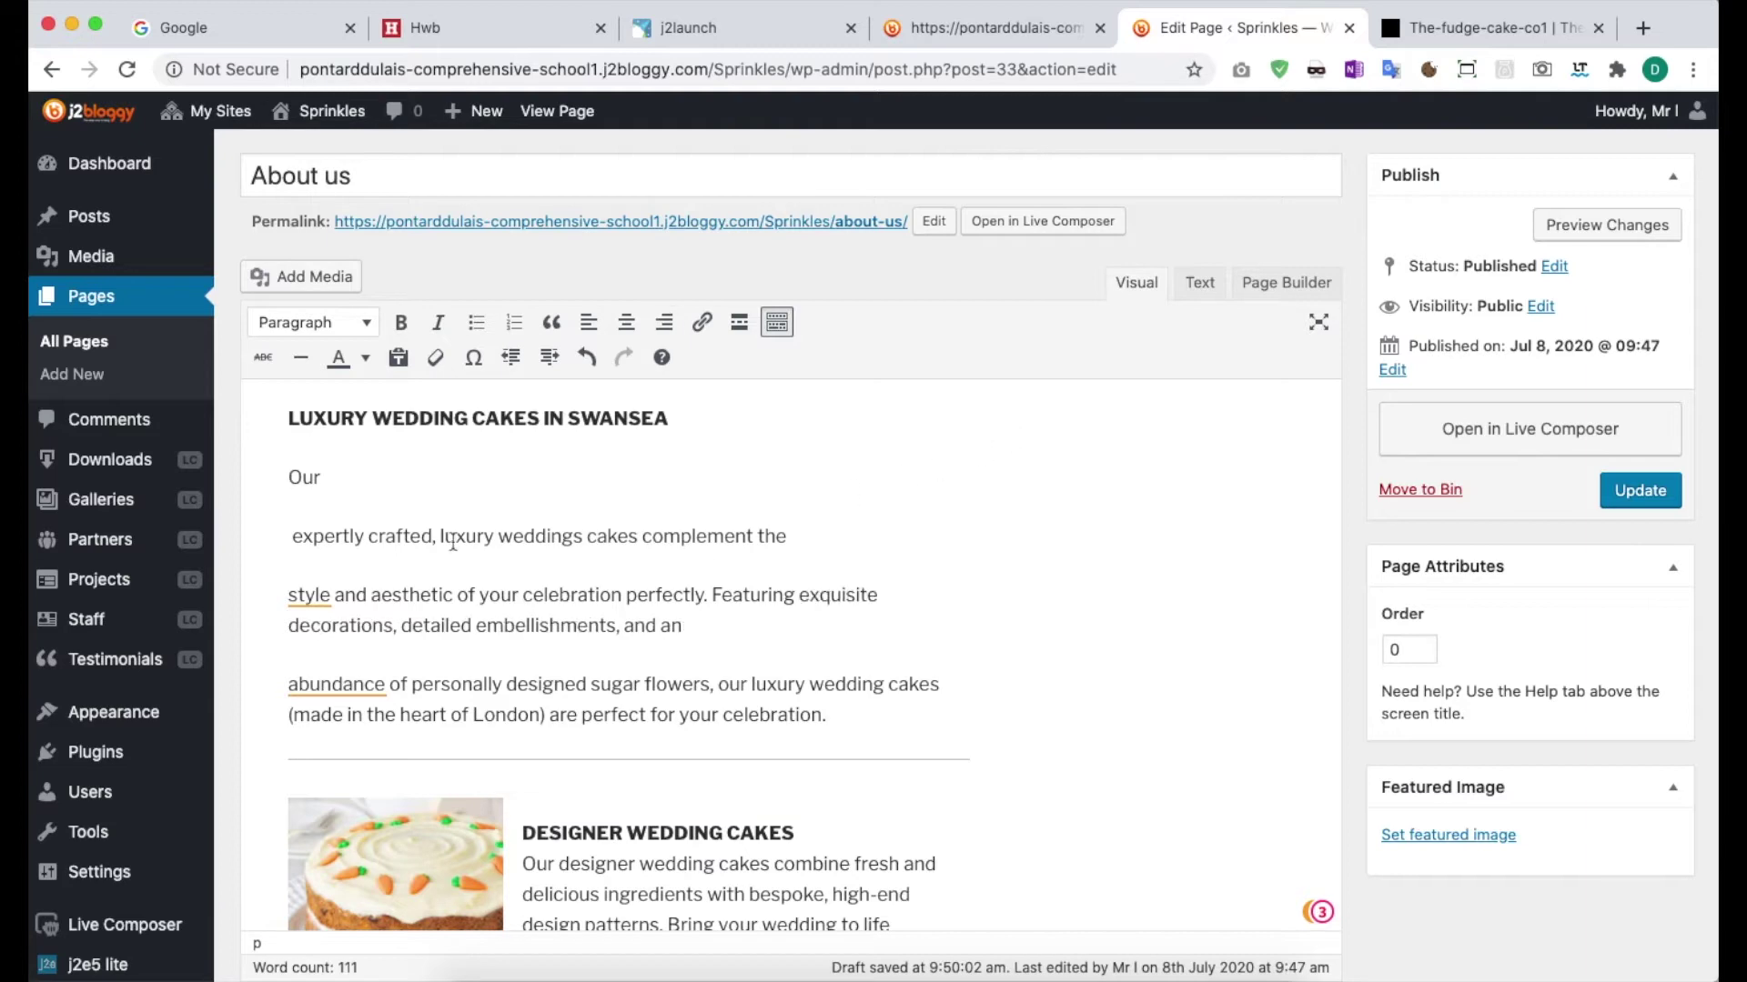
# Rejoin the broken lines under LUXURY WEDDING CAKES IN SWANSEA into one continuous paragraph beginning "Our expertly crafted".
pyautogui.press('BackSpace')
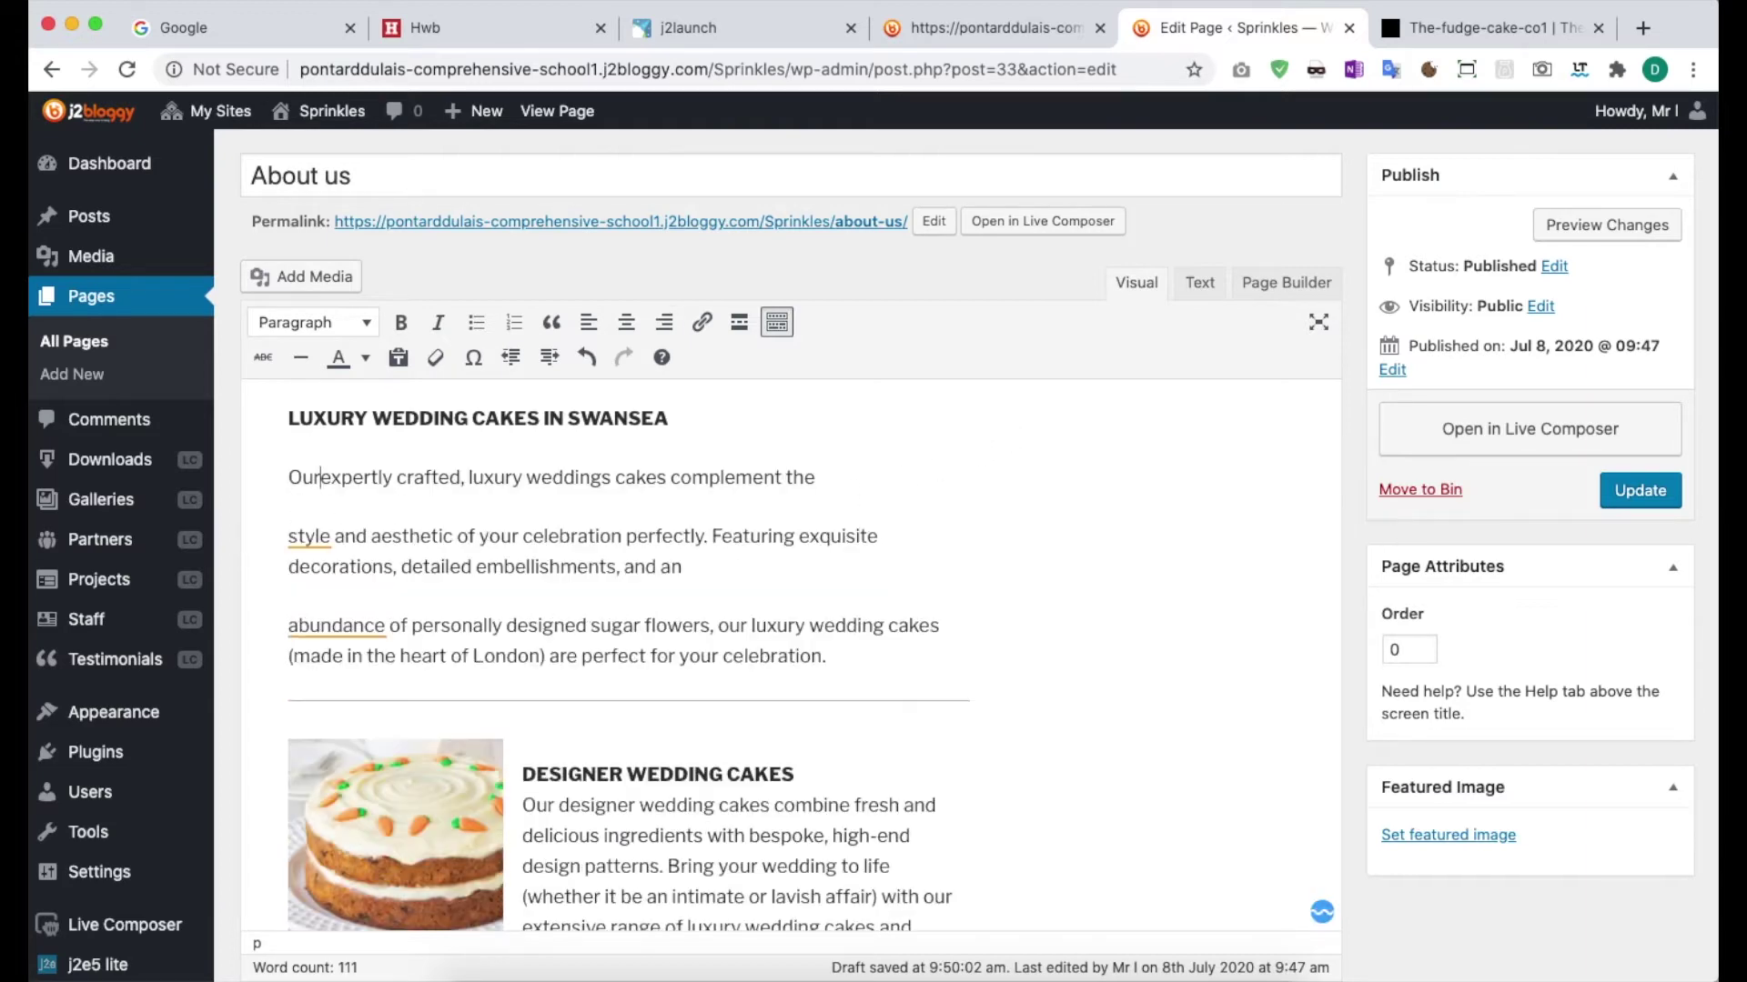
pyautogui.click(287, 537)
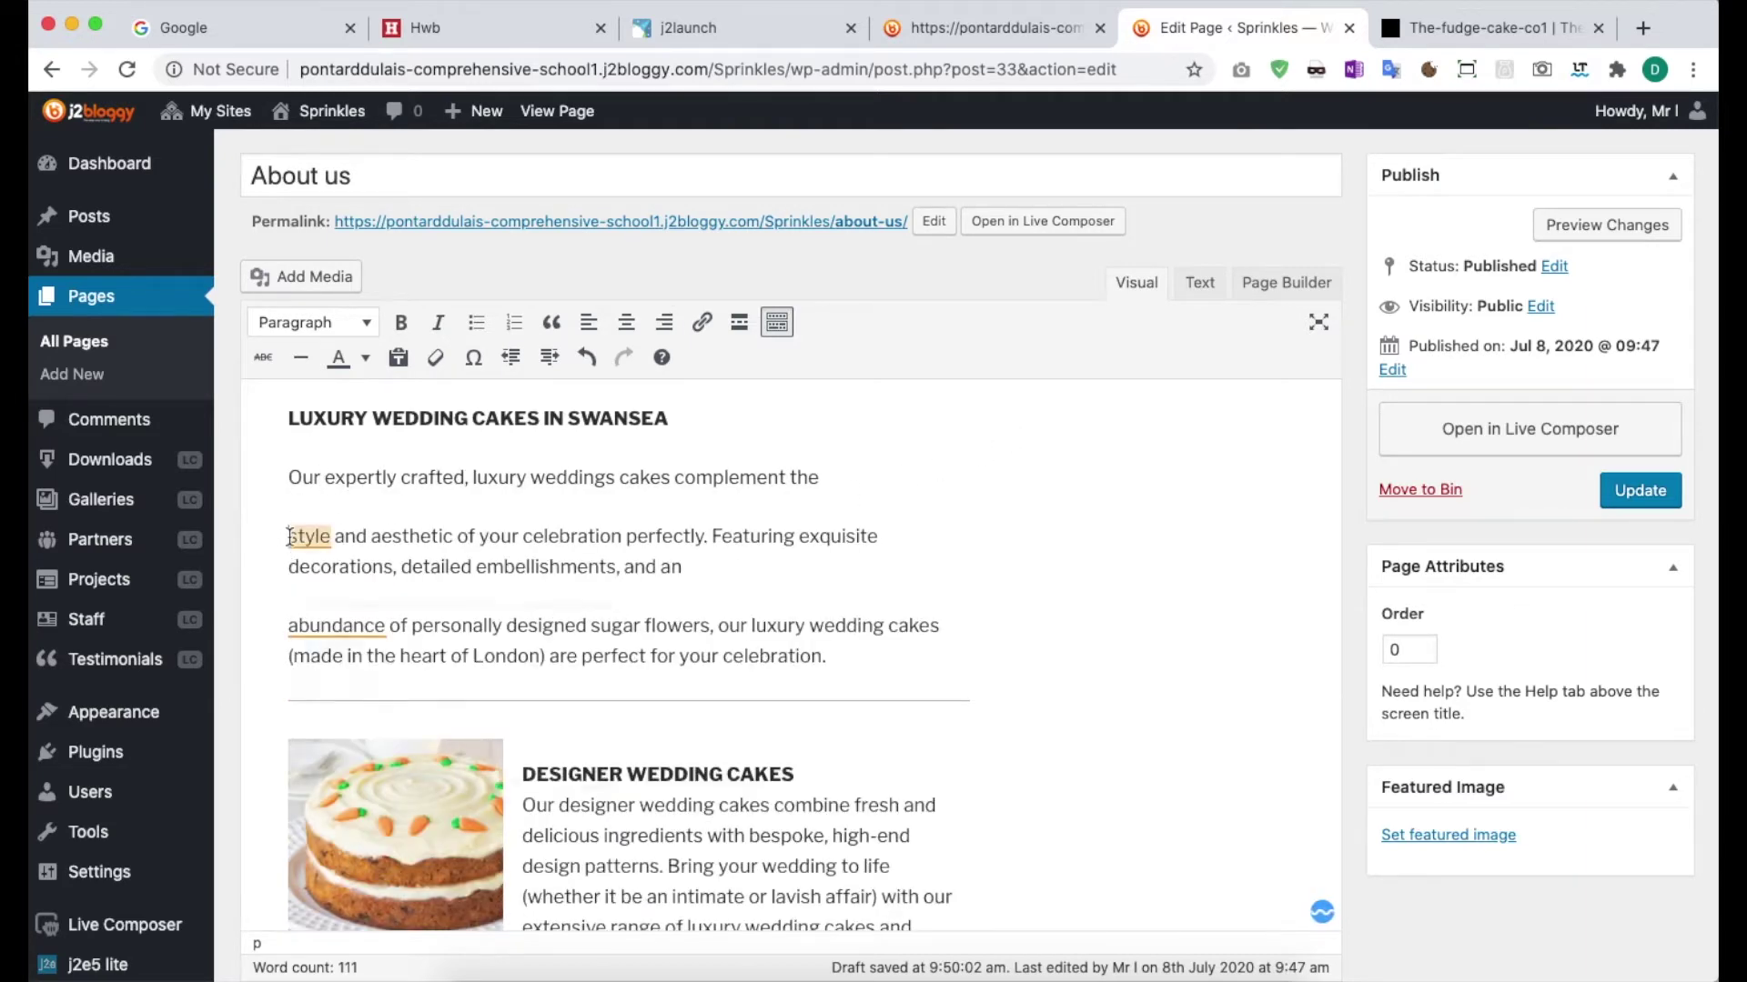
pyautogui.press('BackSpace')
pyautogui.click(283, 602)
pyautogui.press('BackSpace')
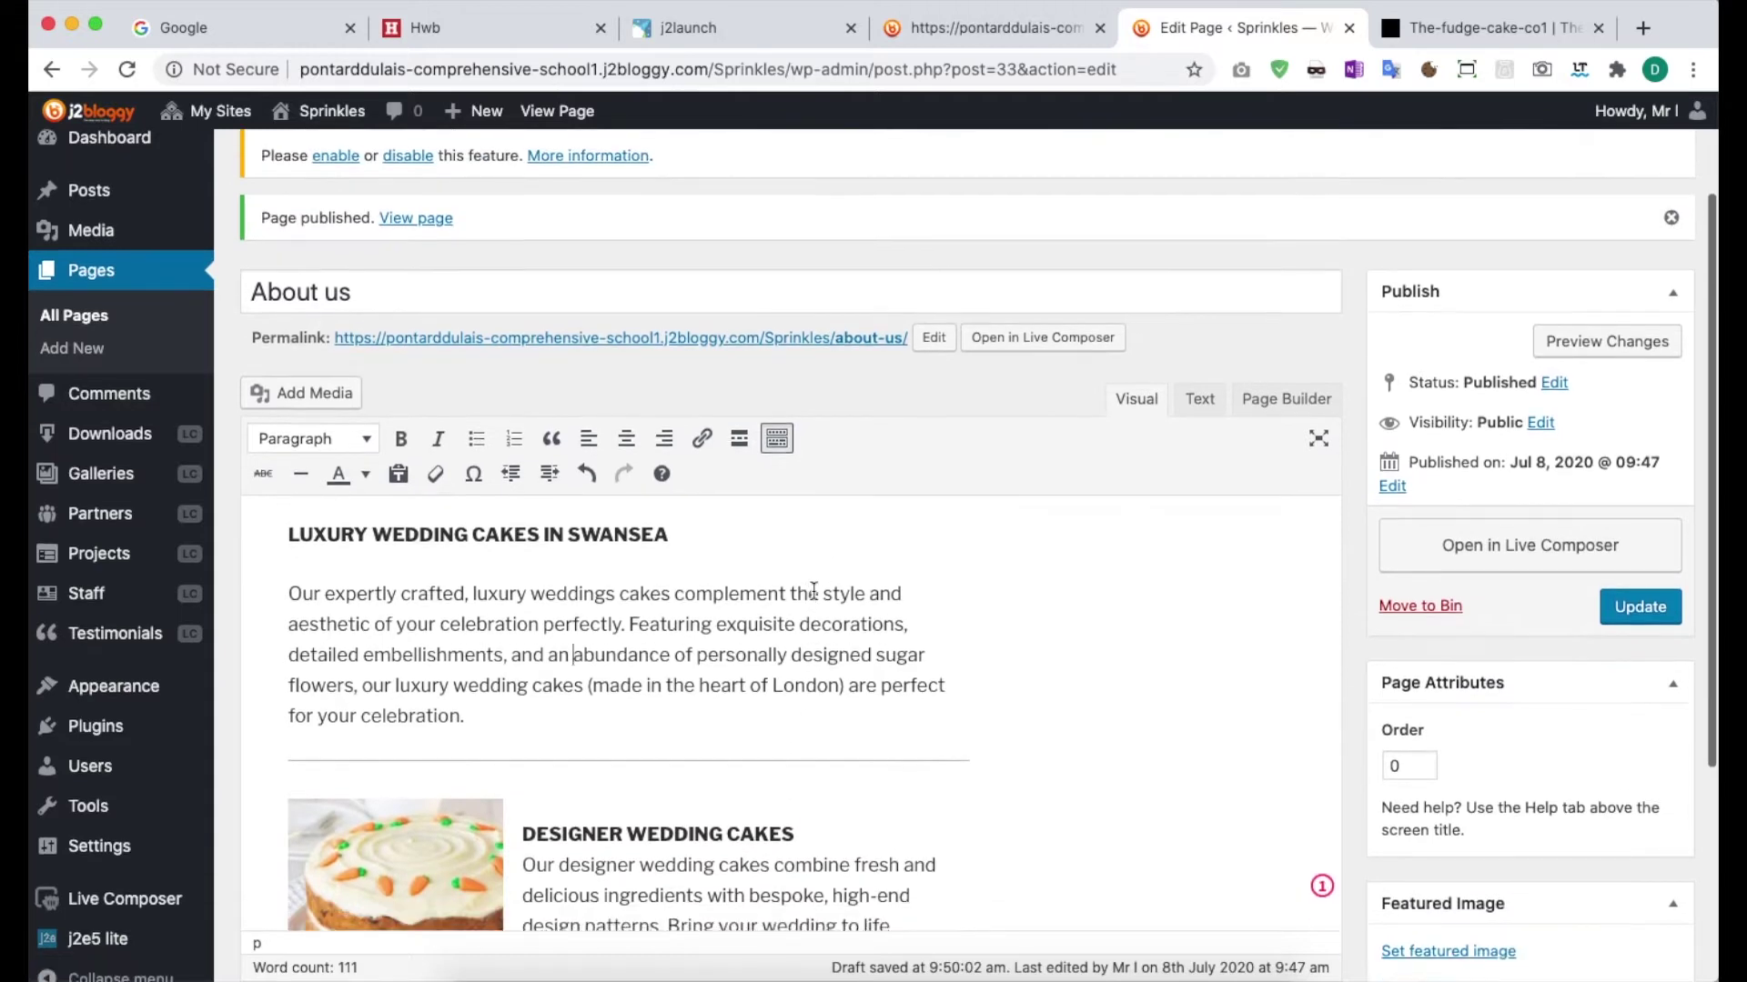
# Add the line "Come and visit our shop." below the Designer Wedding Cakes paragraph, followed by an empty line.
pyautogui.scroll(-5, 828, 600)
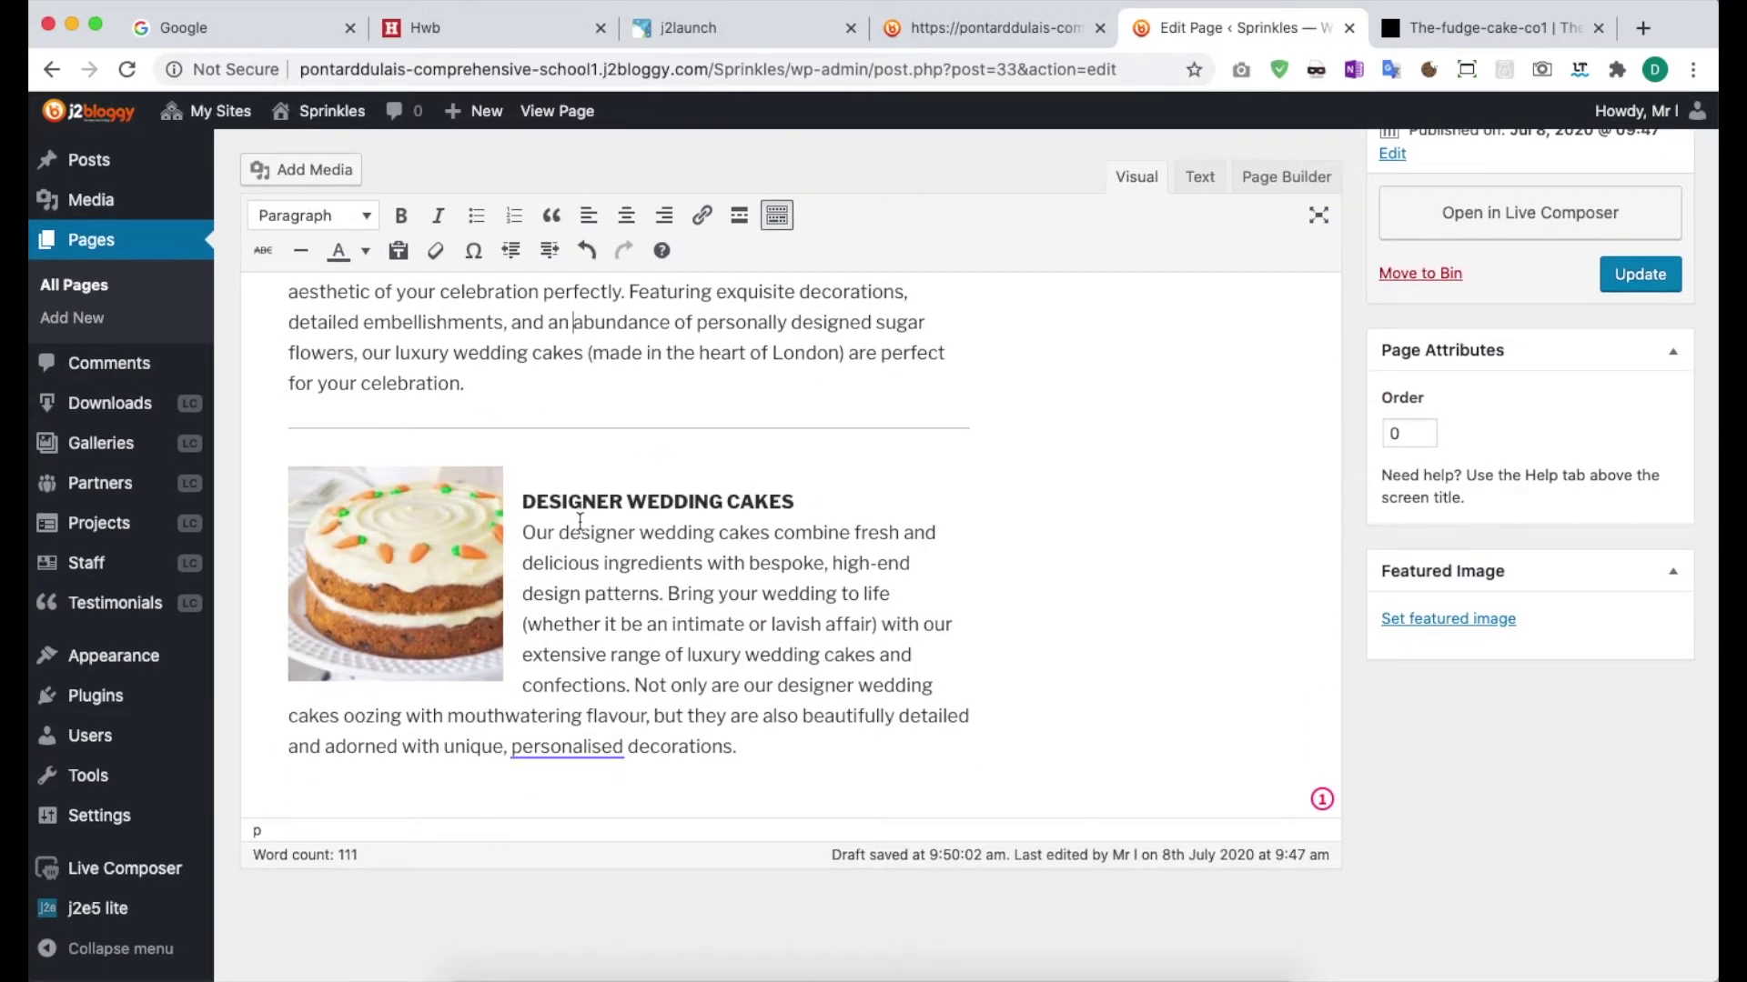
pyautogui.scroll(-1, 741, 693)
pyautogui.click(916, 695)
pyautogui.press('Return')
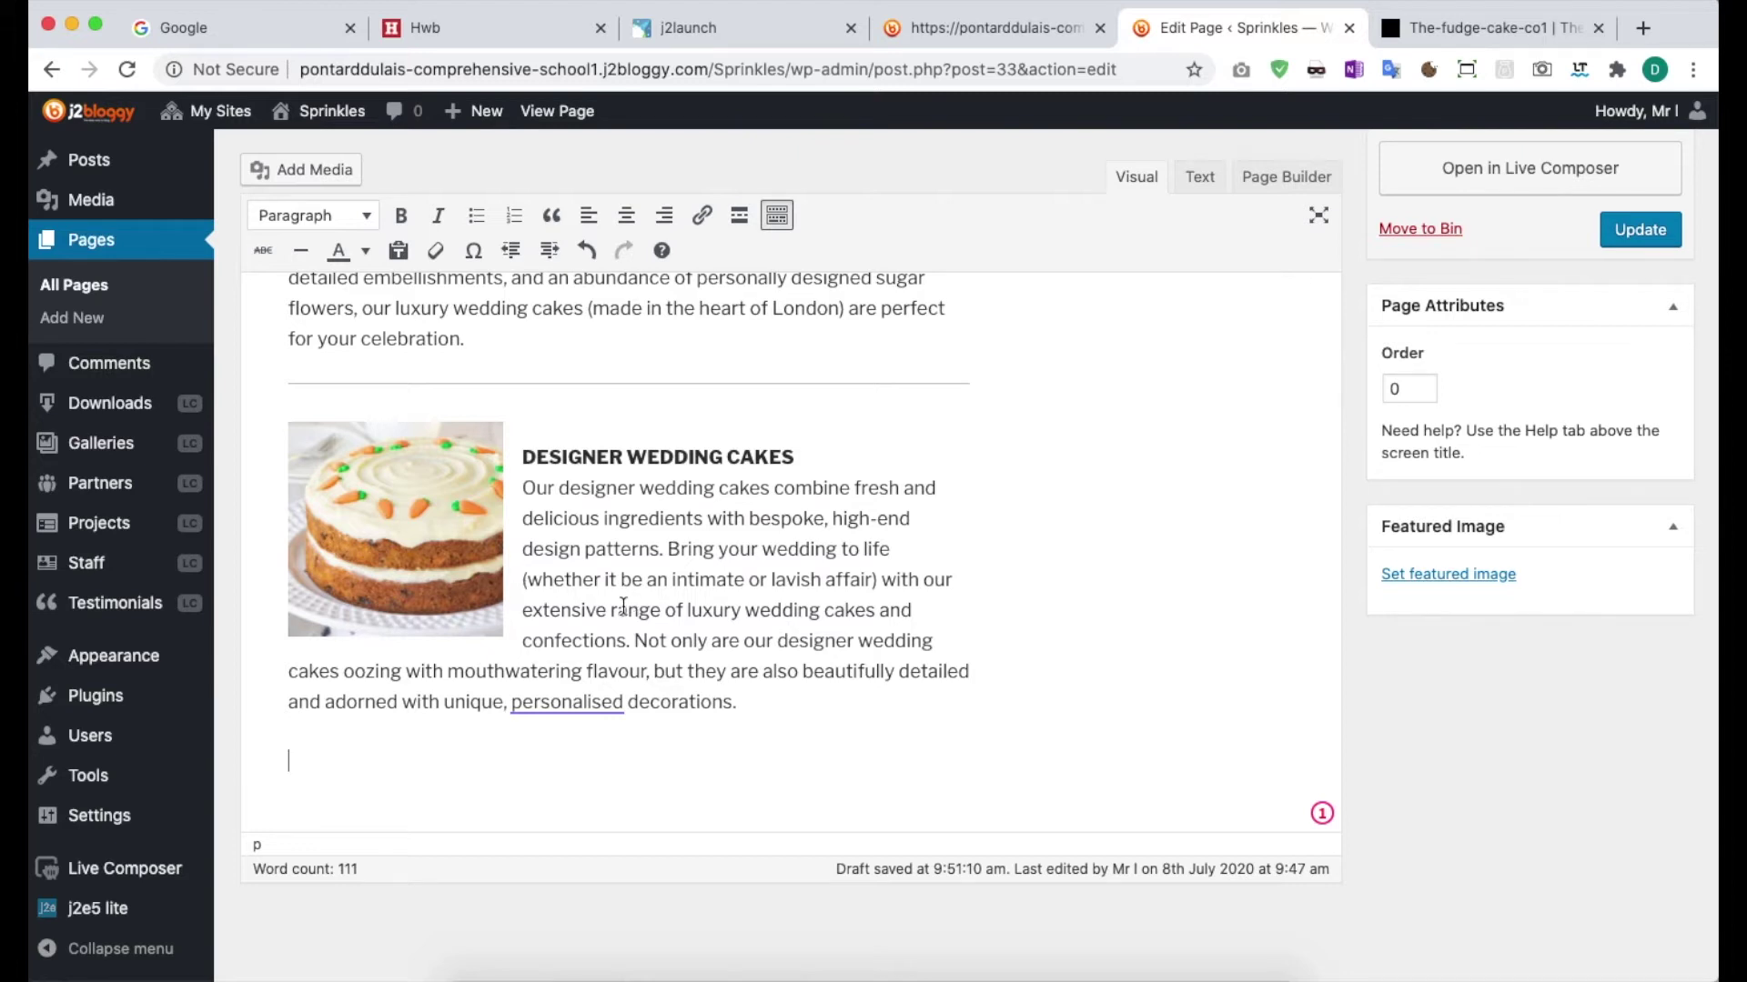
pyautogui.scroll(3, 624, 607)
pyautogui.scroll(-3, 614, 637)
pyautogui.write('cOME')
pyautogui.press('BackSpace')
pyautogui.press('BackSpace')
pyautogui.write('Come and vis')
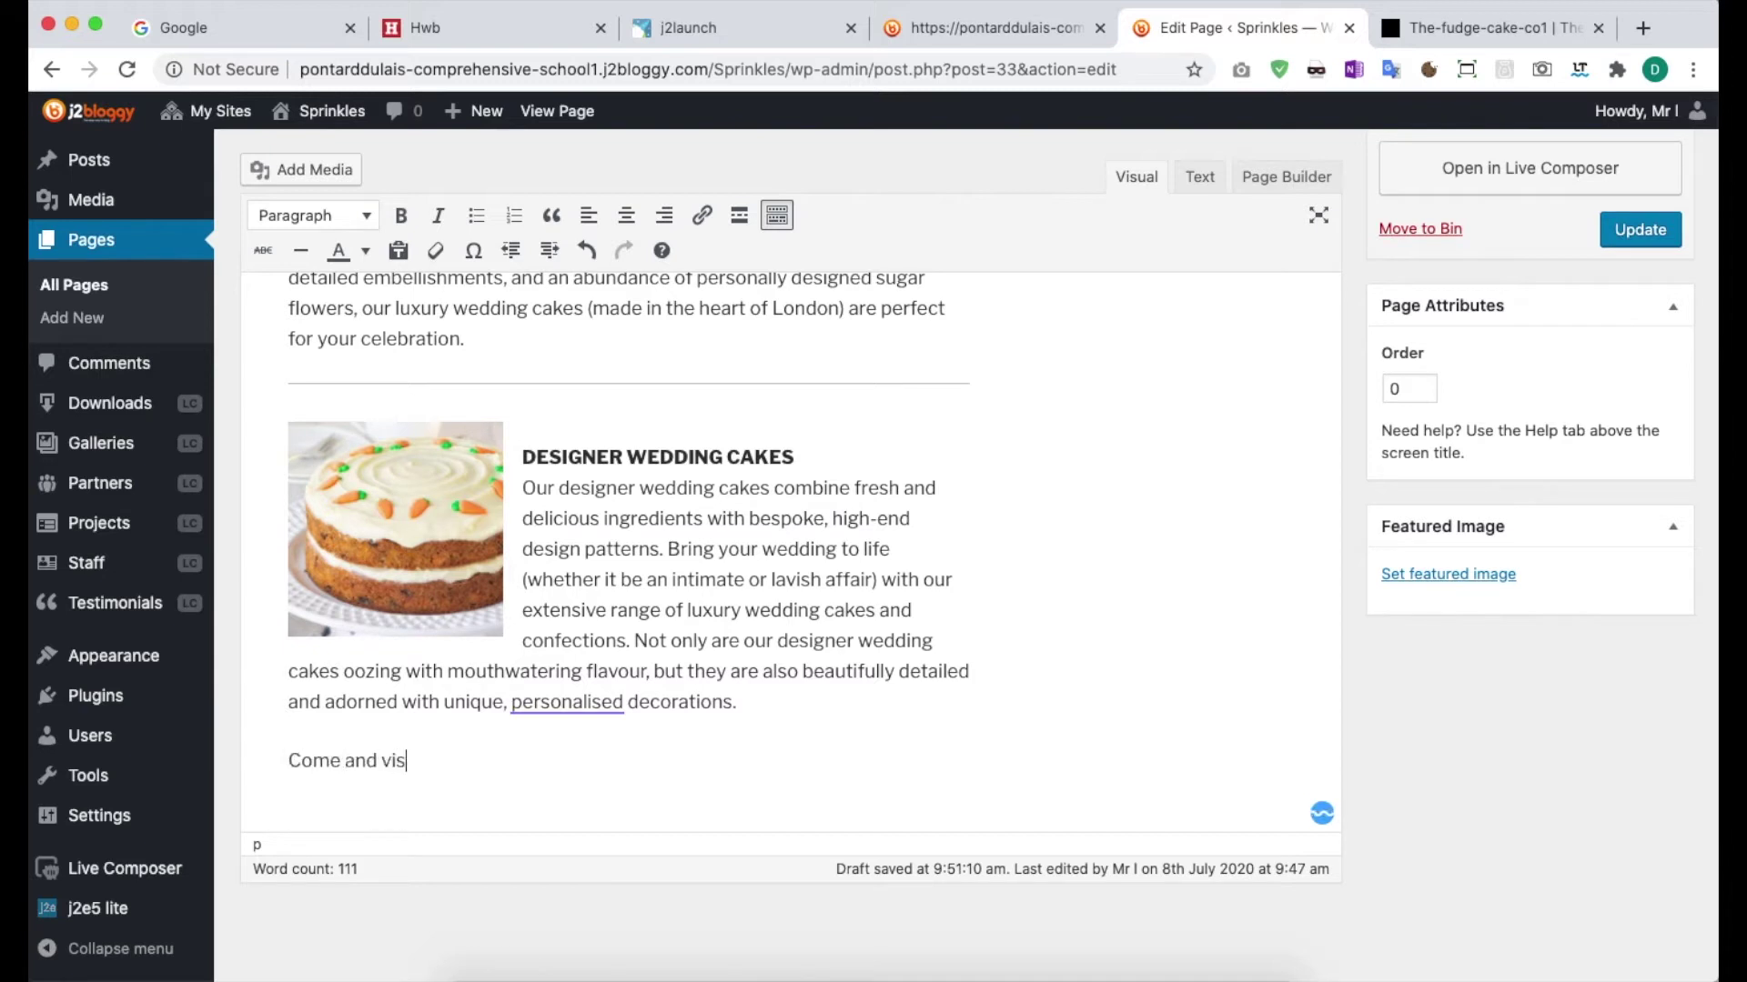
pyautogui.write('it our shop.')
pyautogui.press('Return')
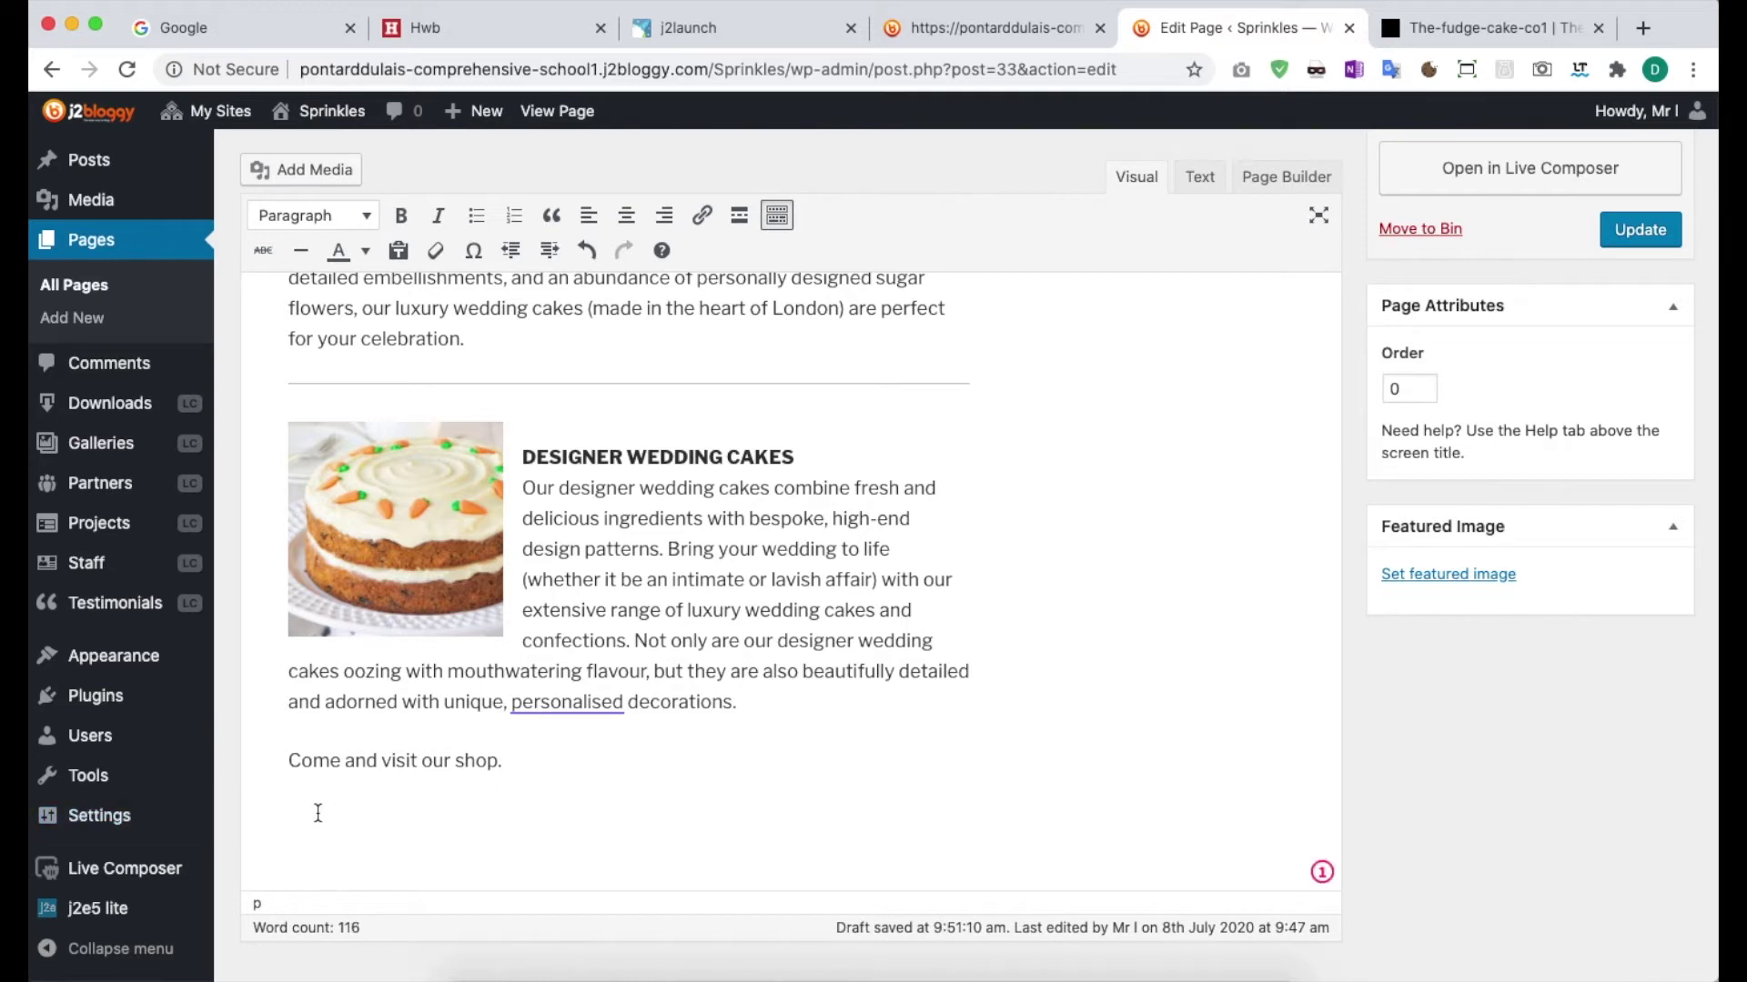
# Open Google Maps in a new browser tab and mark a location at Penllergaer, Swansea, on the map.
pyautogui.click(1643, 27)
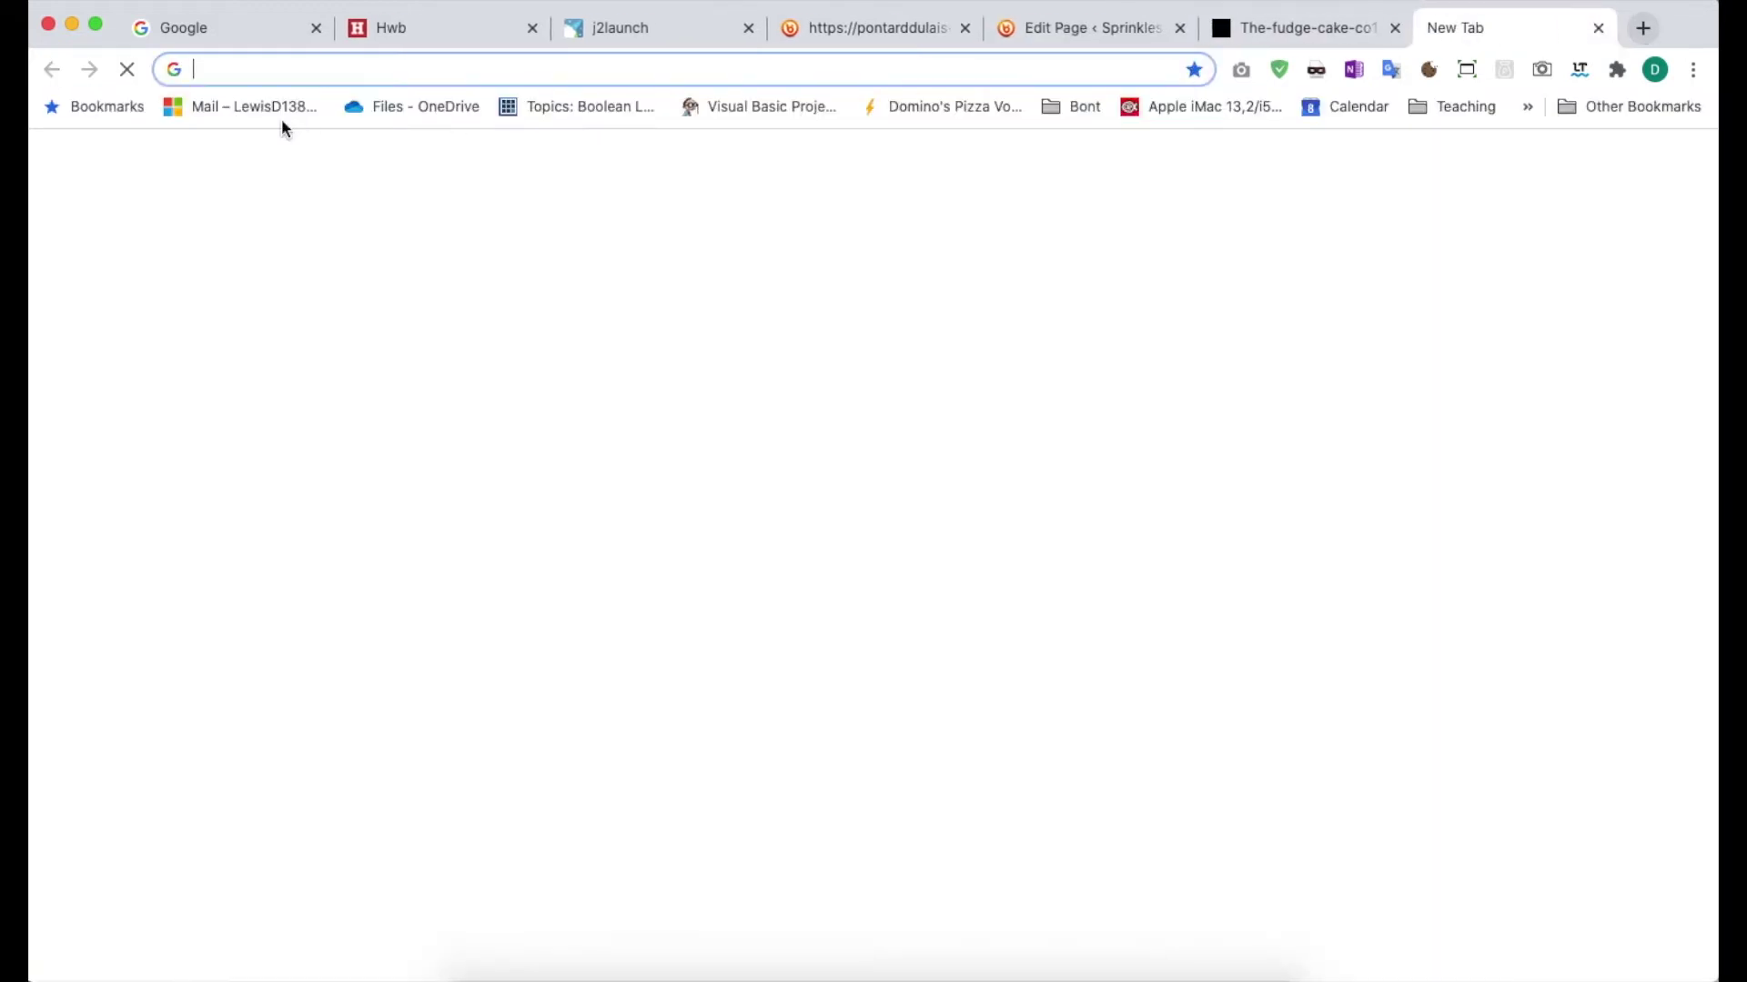
pyautogui.write('maps.go')
pyautogui.press('Return')
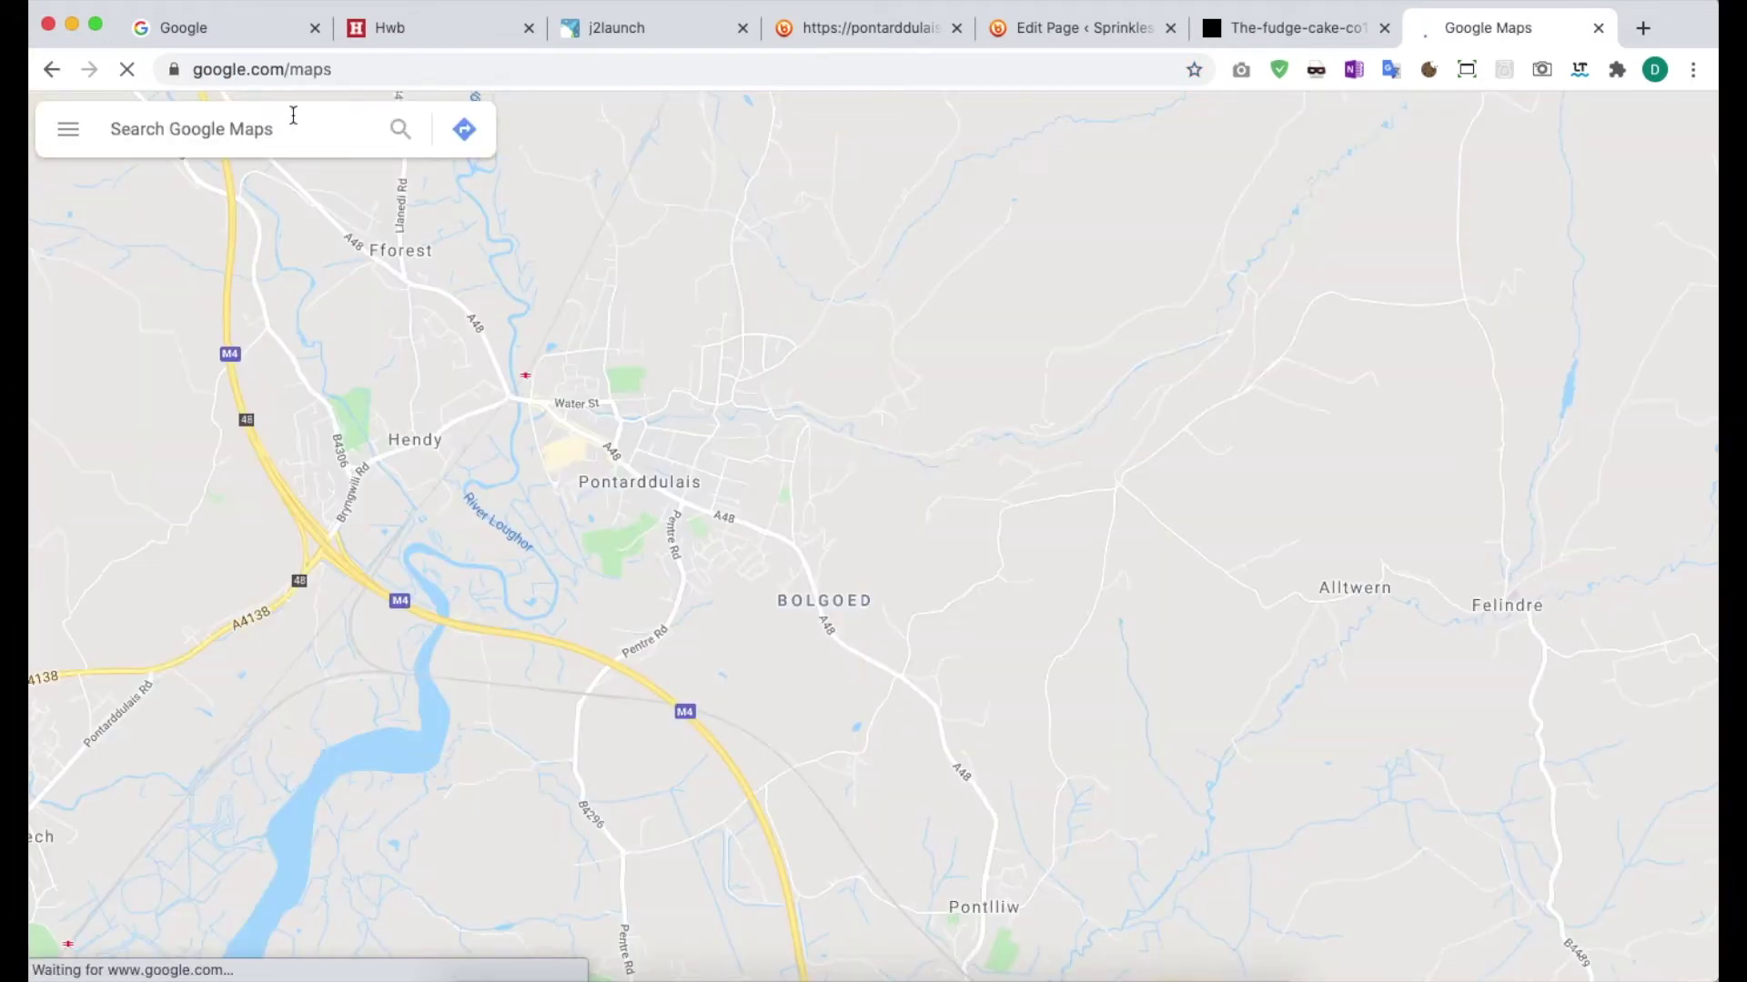
pyautogui.moveTo(558, 398); pyautogui.dragTo(717, 273)
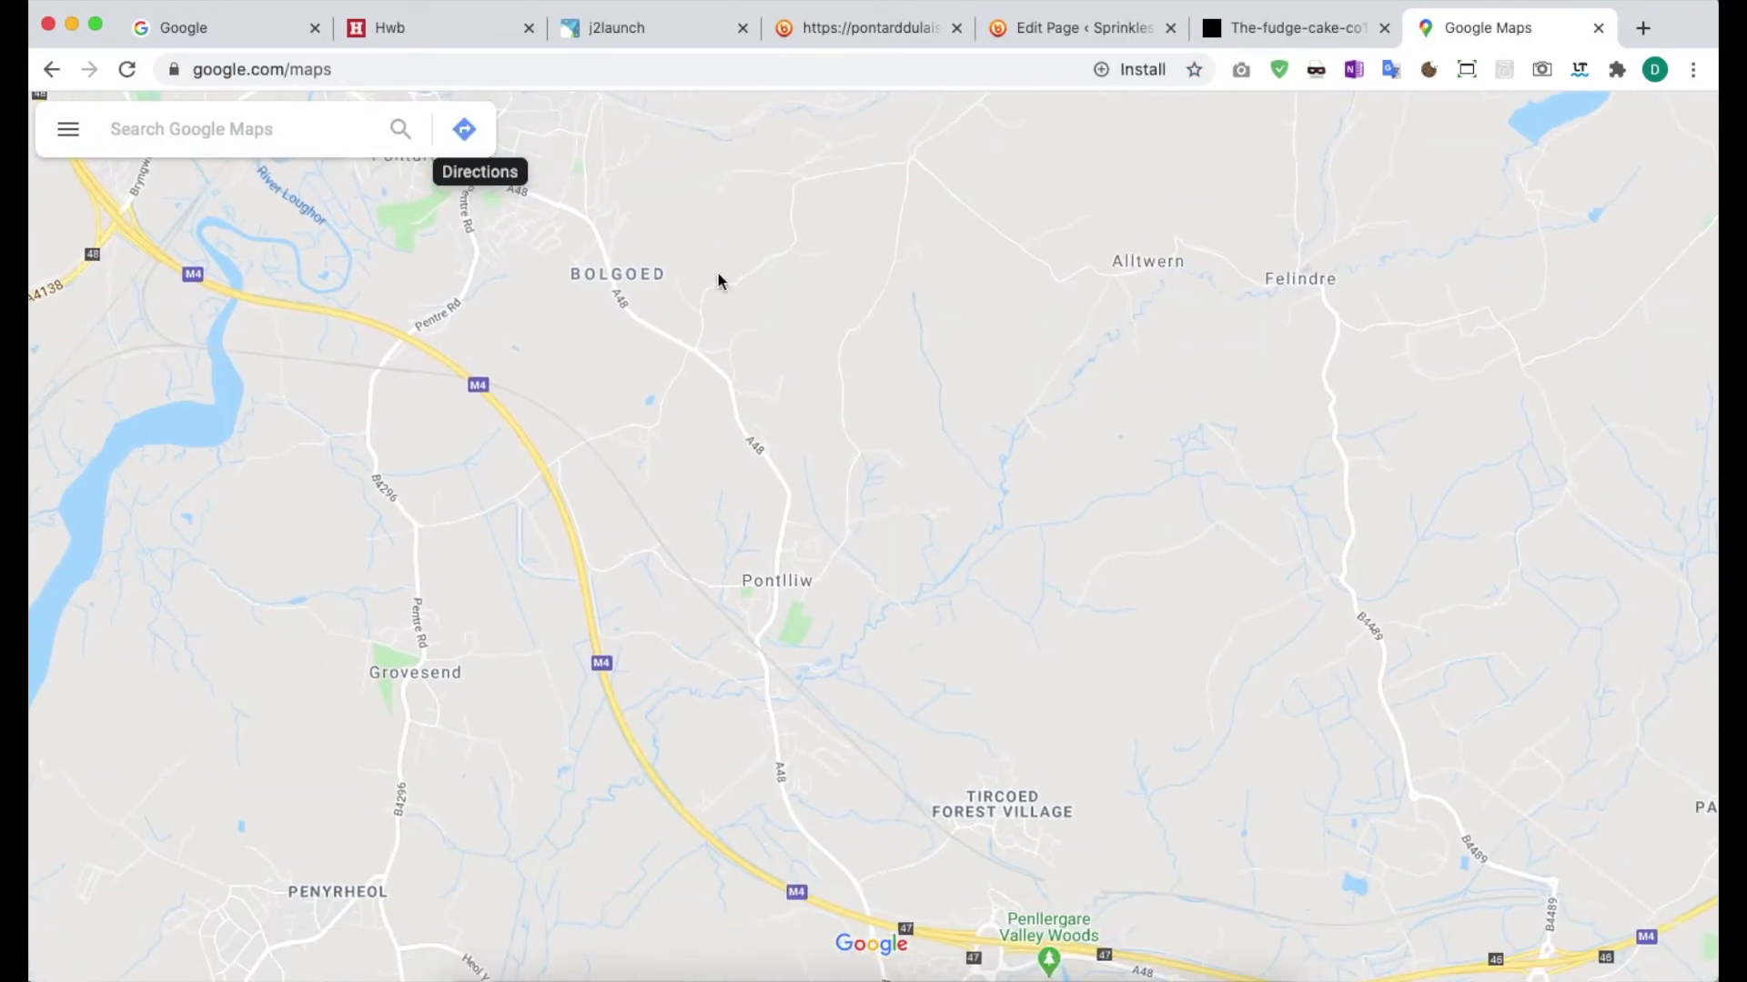
pyautogui.moveTo(587, 428); pyautogui.dragTo(629, 415)
pyautogui.moveTo(855, 600); pyautogui.dragTo(726, 466)
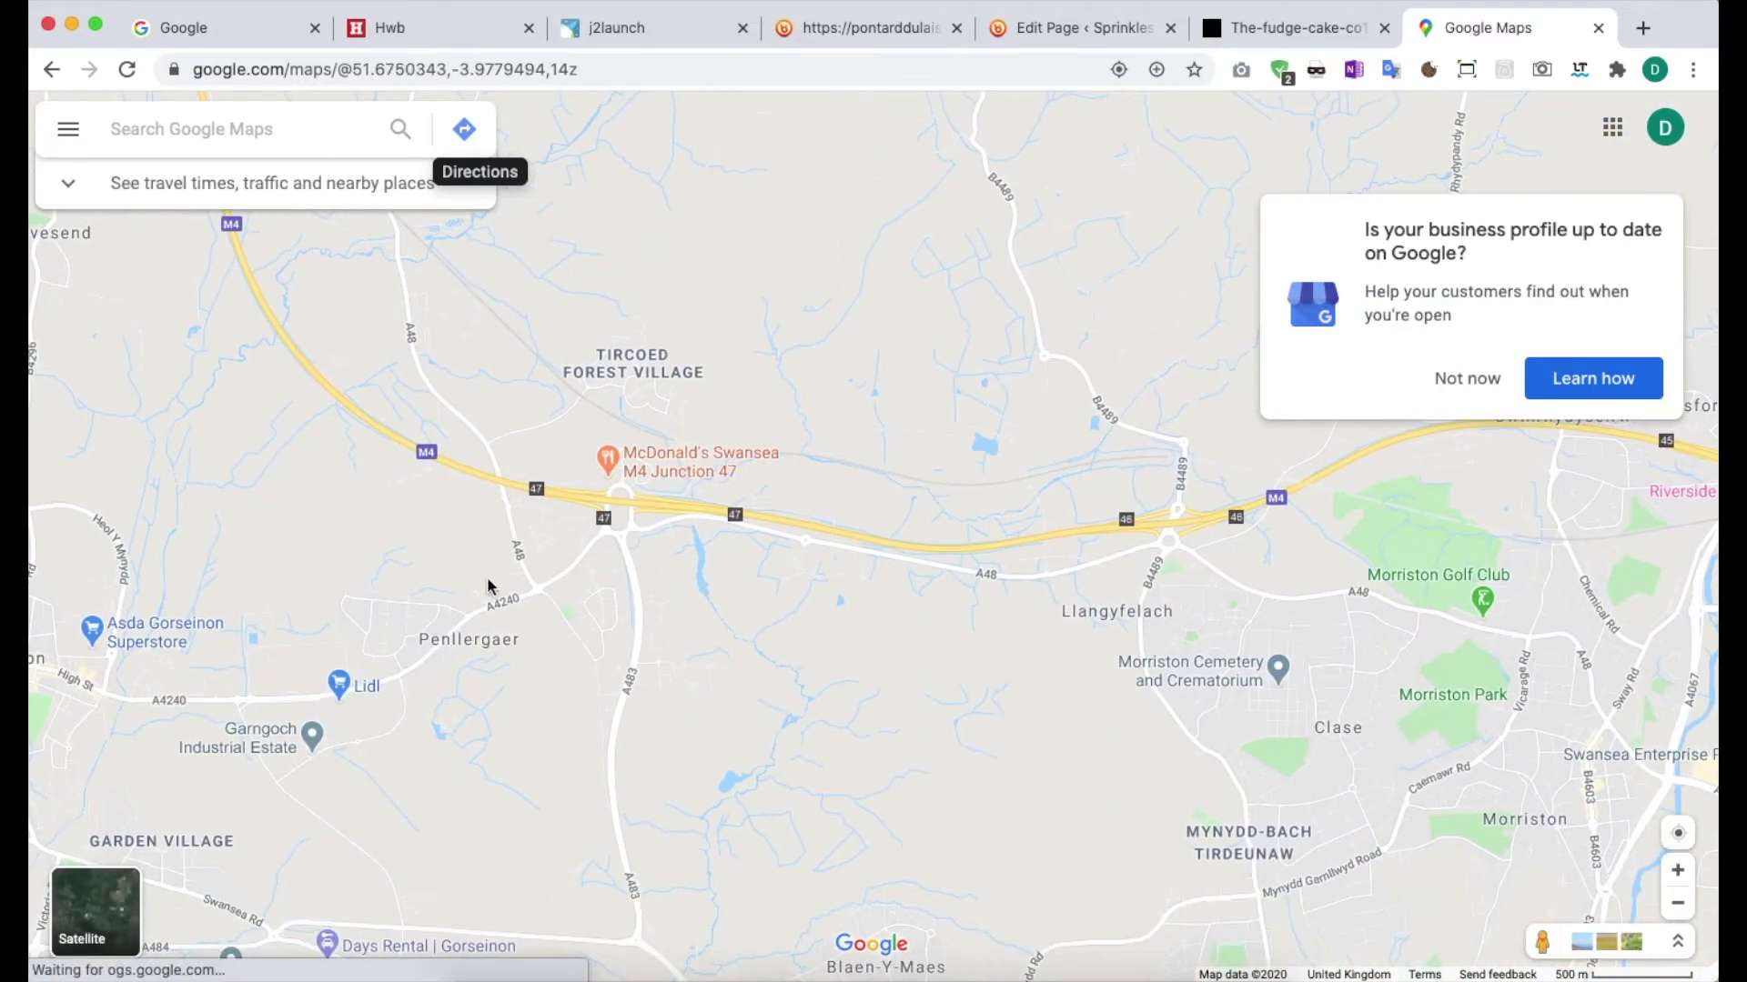
pyautogui.moveTo(457, 641); pyautogui.dragTo(528, 578)
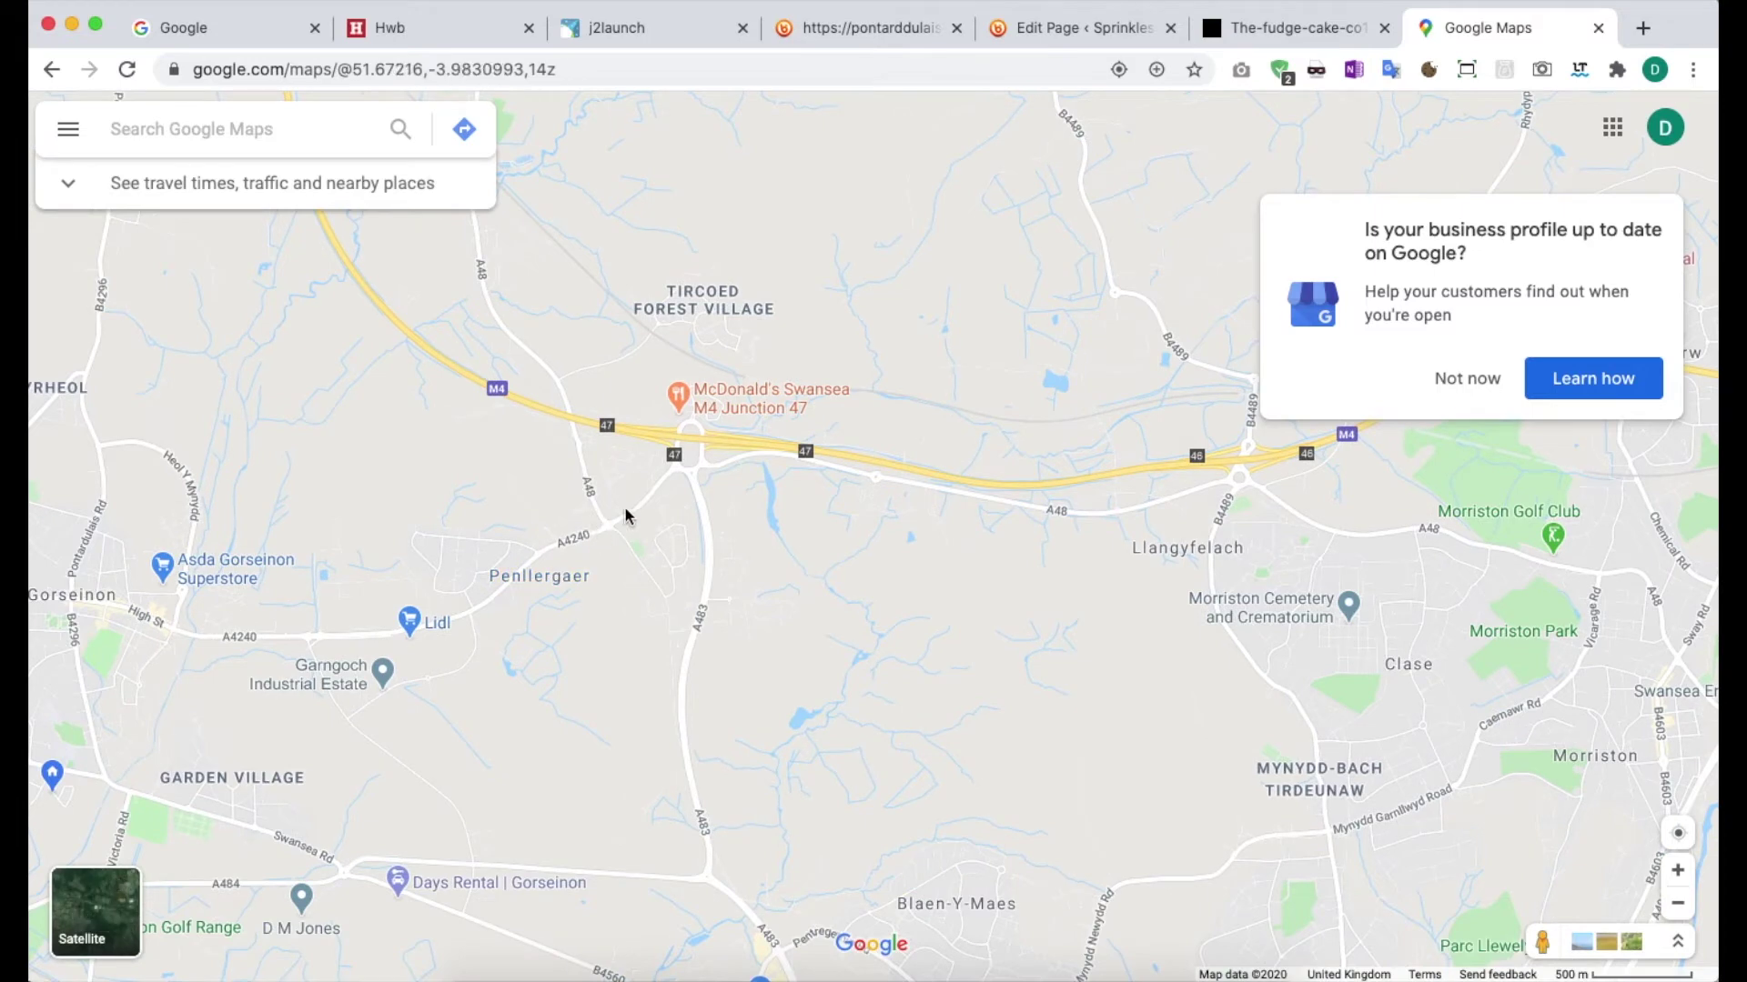
pyautogui.click(597, 524)
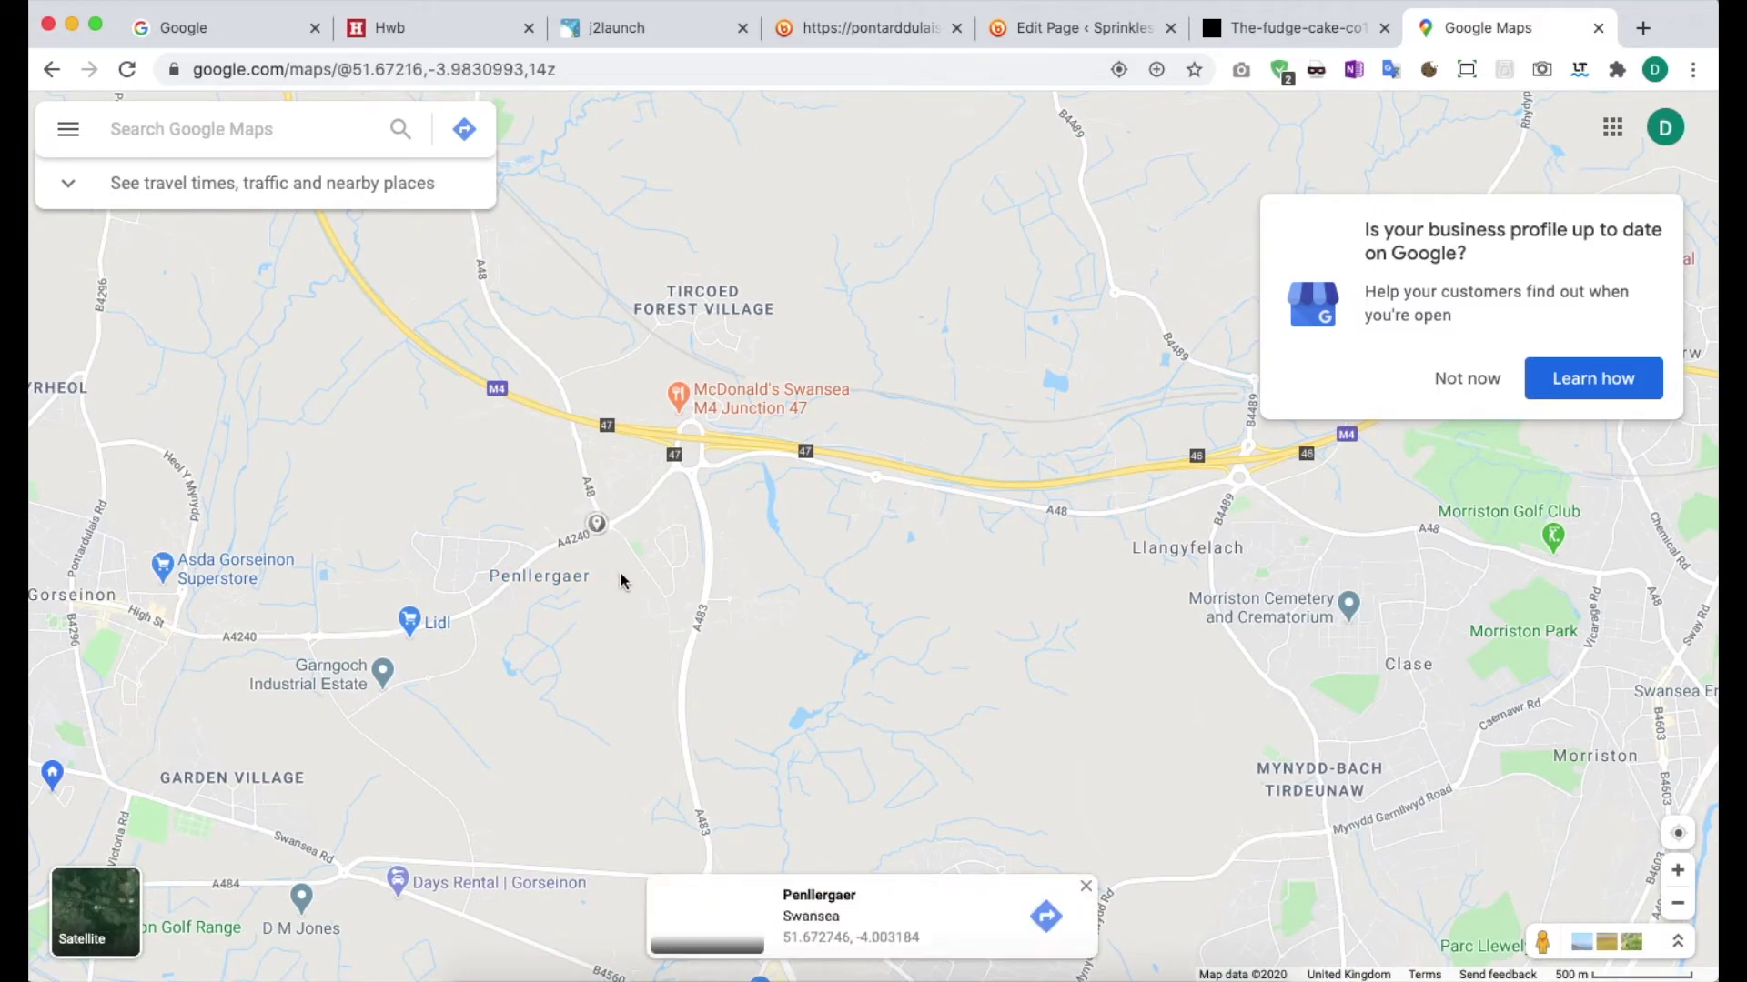
# Open the map's embed options and copy the HTML embed code for the Medium size.
pyautogui.click(73, 133)
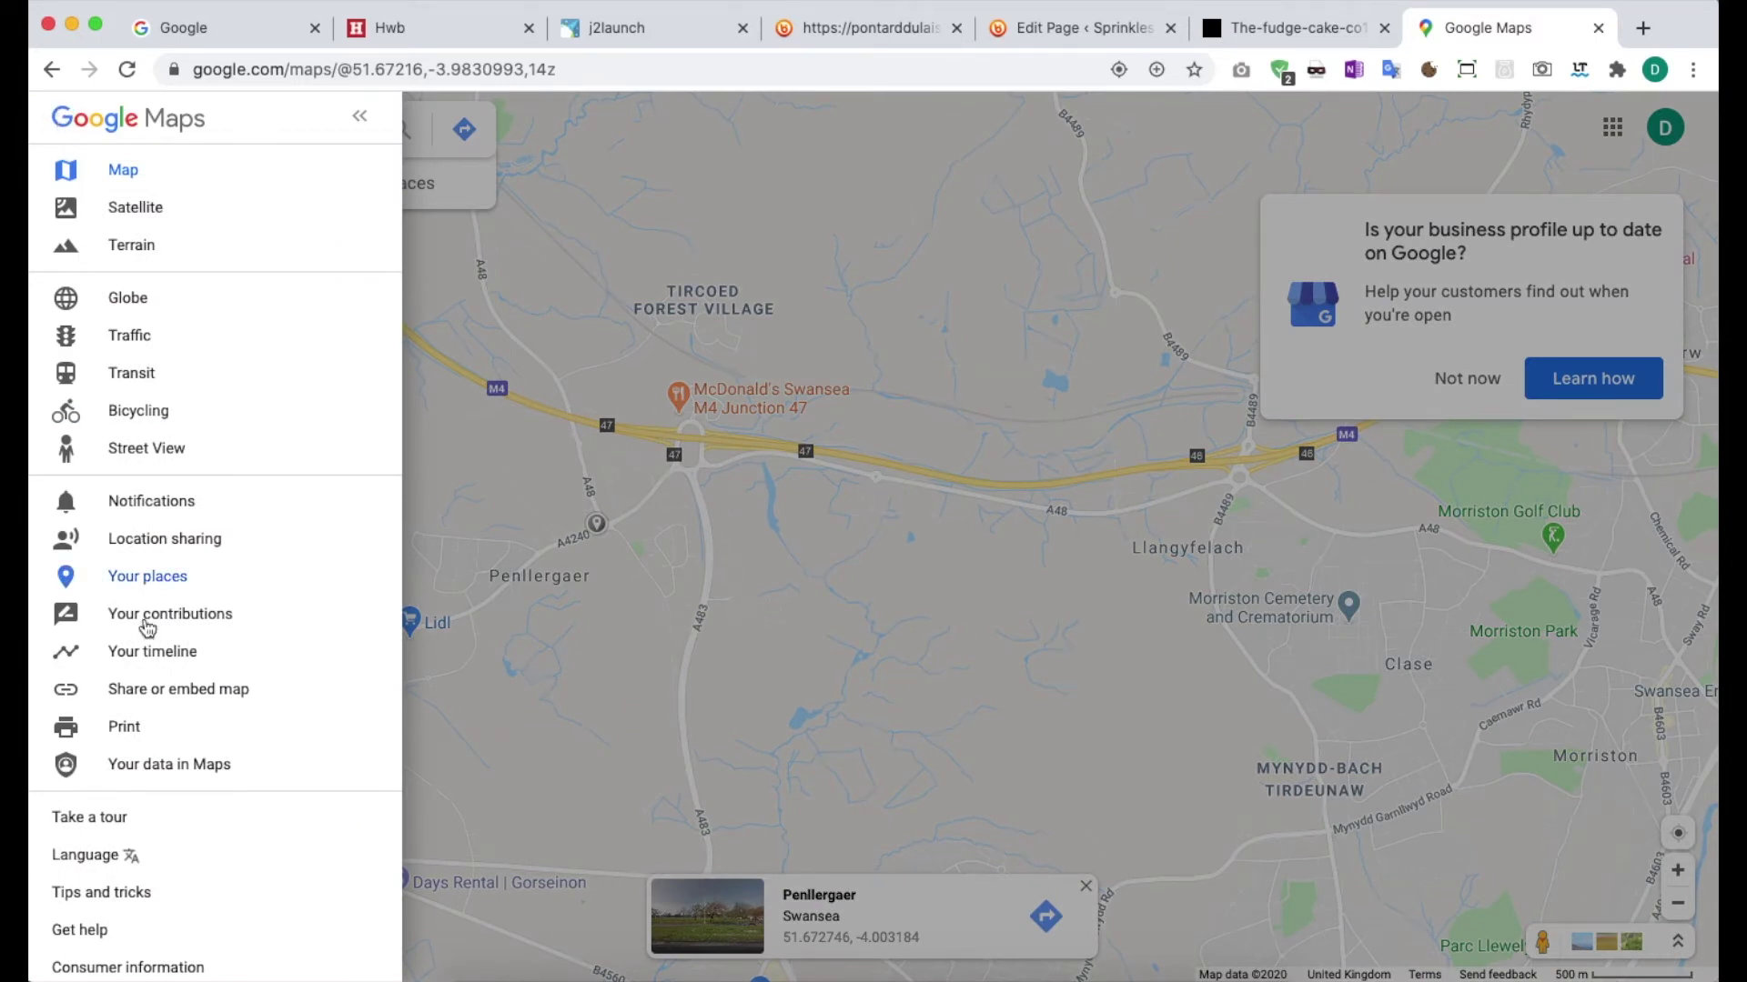
pyautogui.click(147, 691)
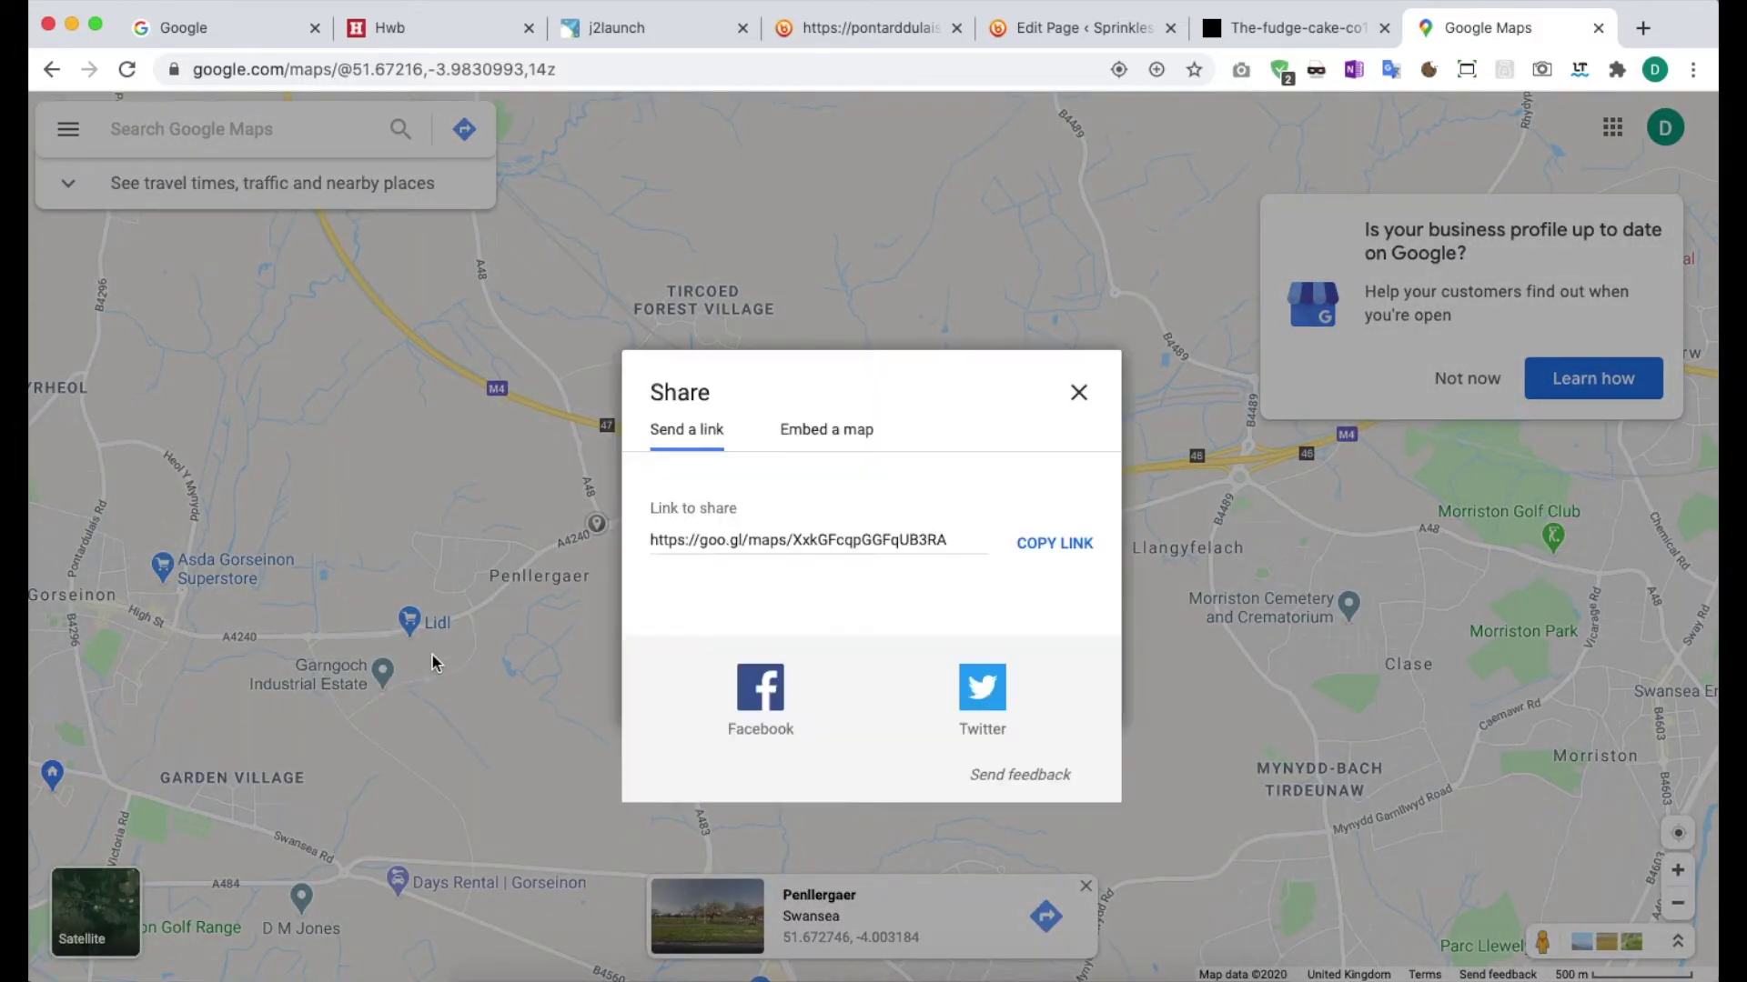
pyautogui.click(837, 430)
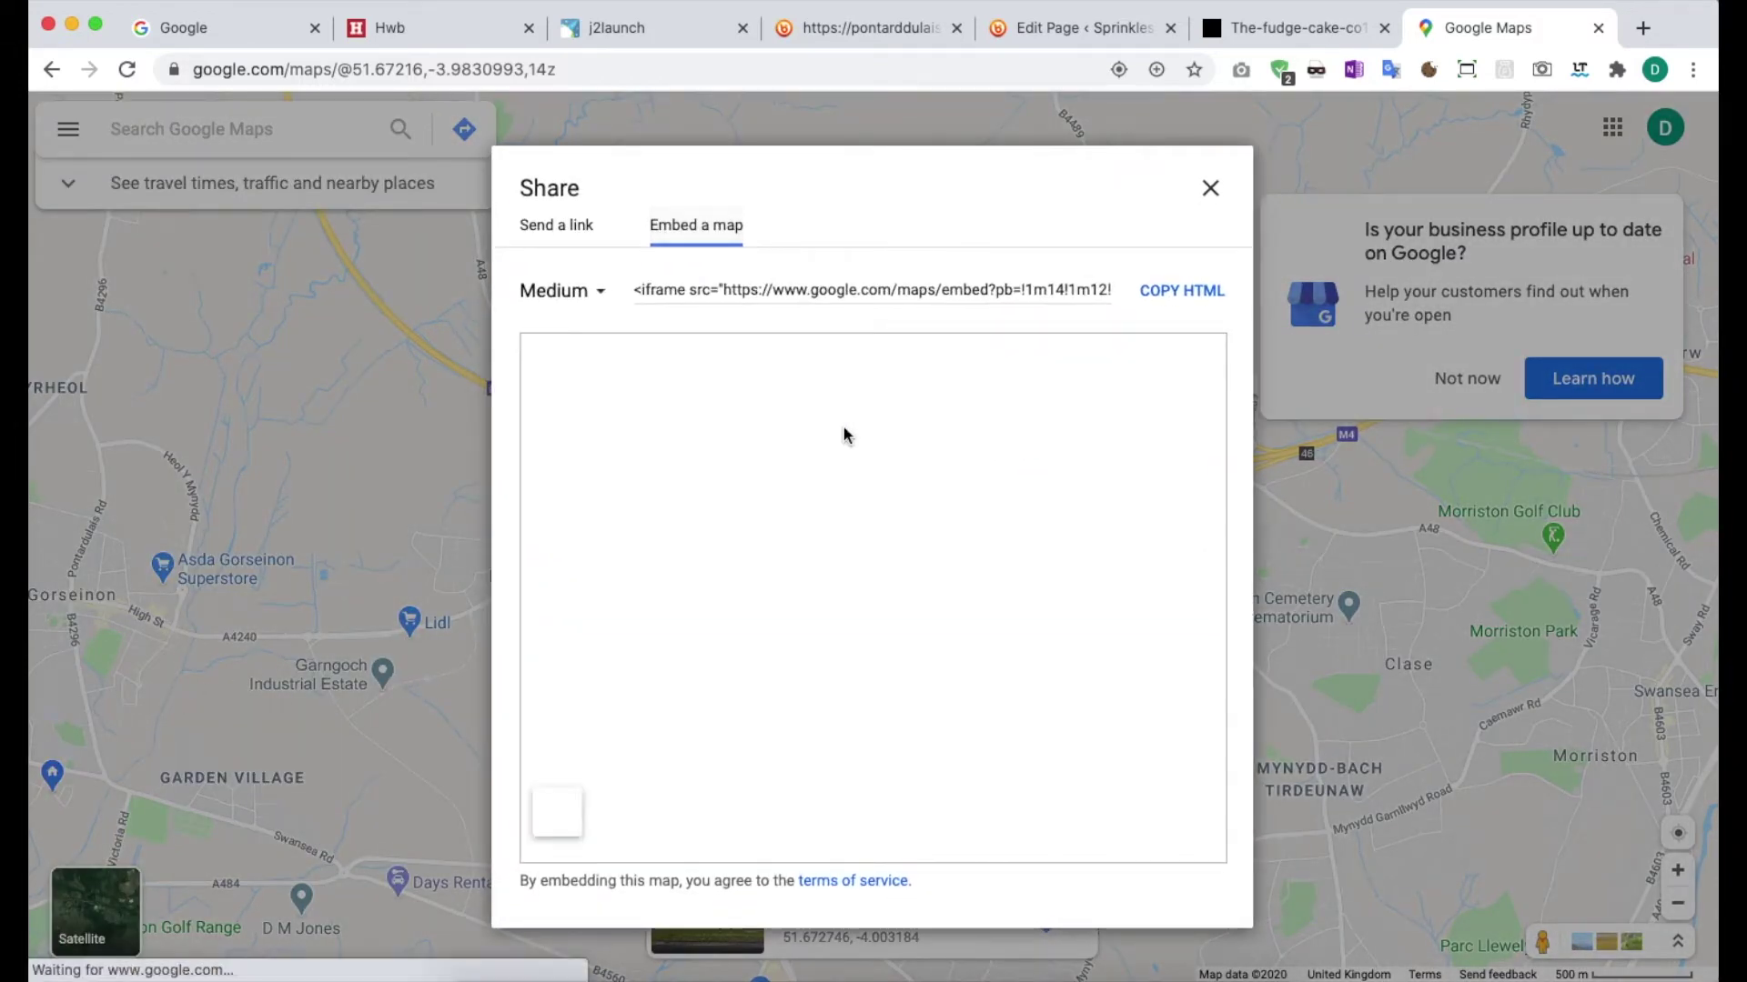
pyautogui.click(574, 292)
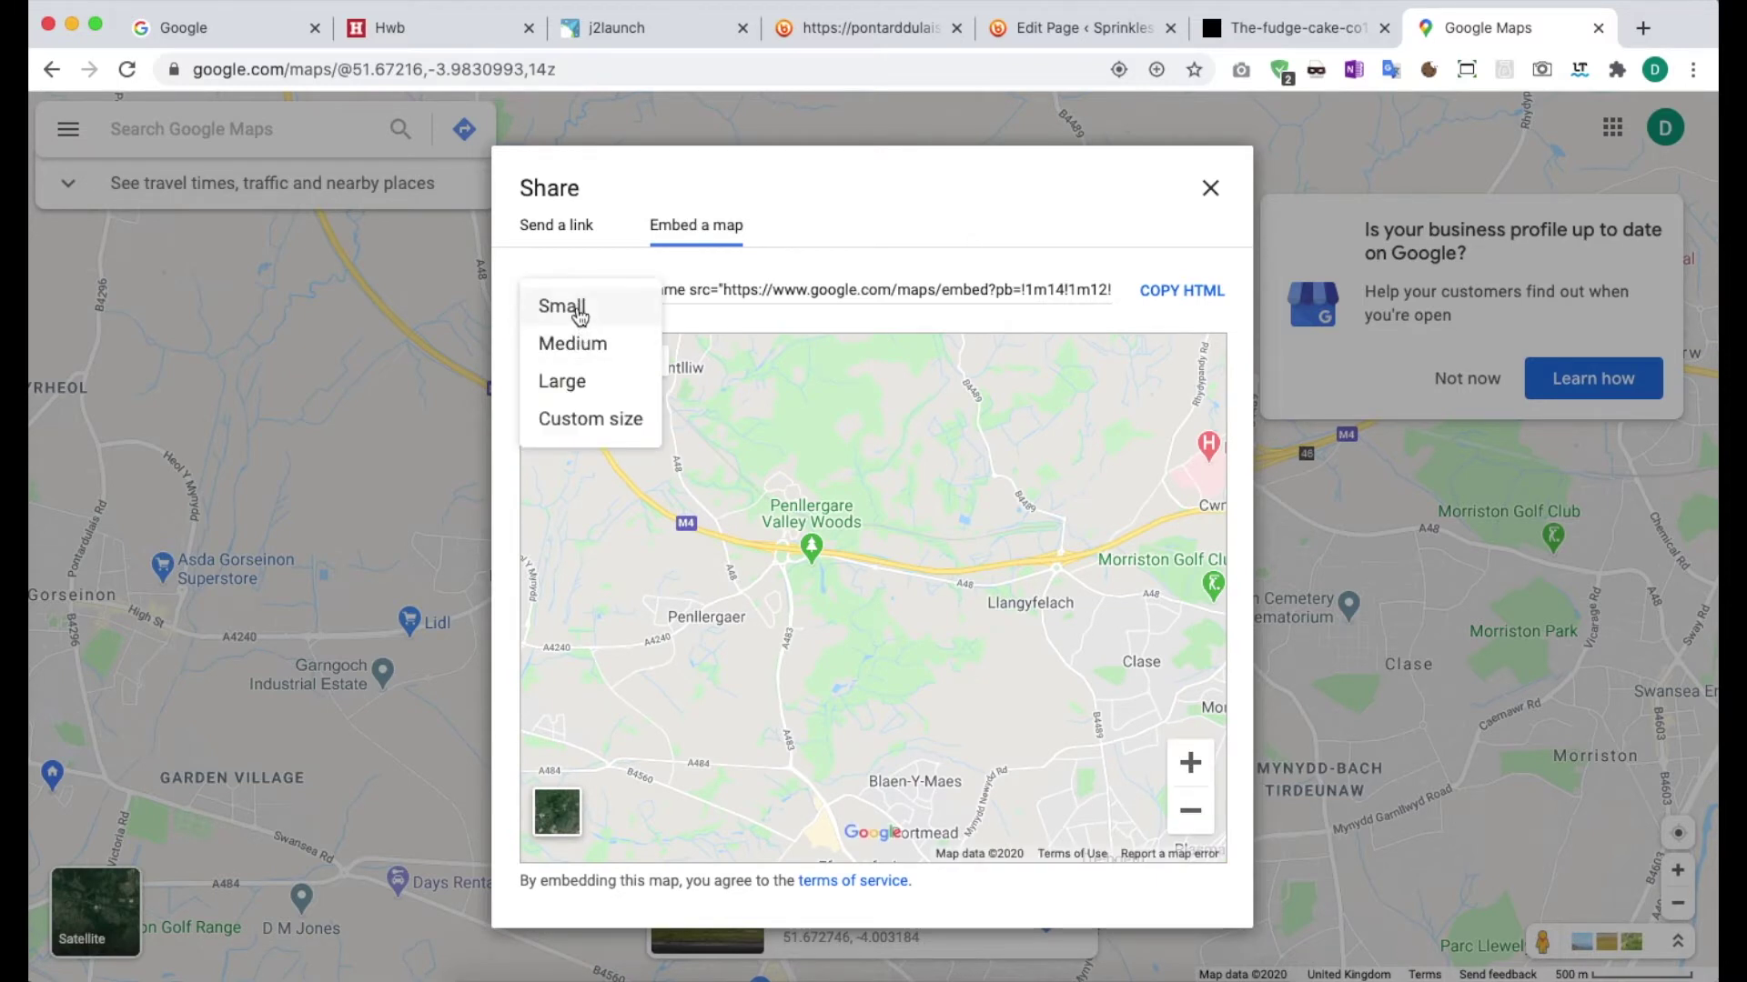
pyautogui.click(1182, 291)
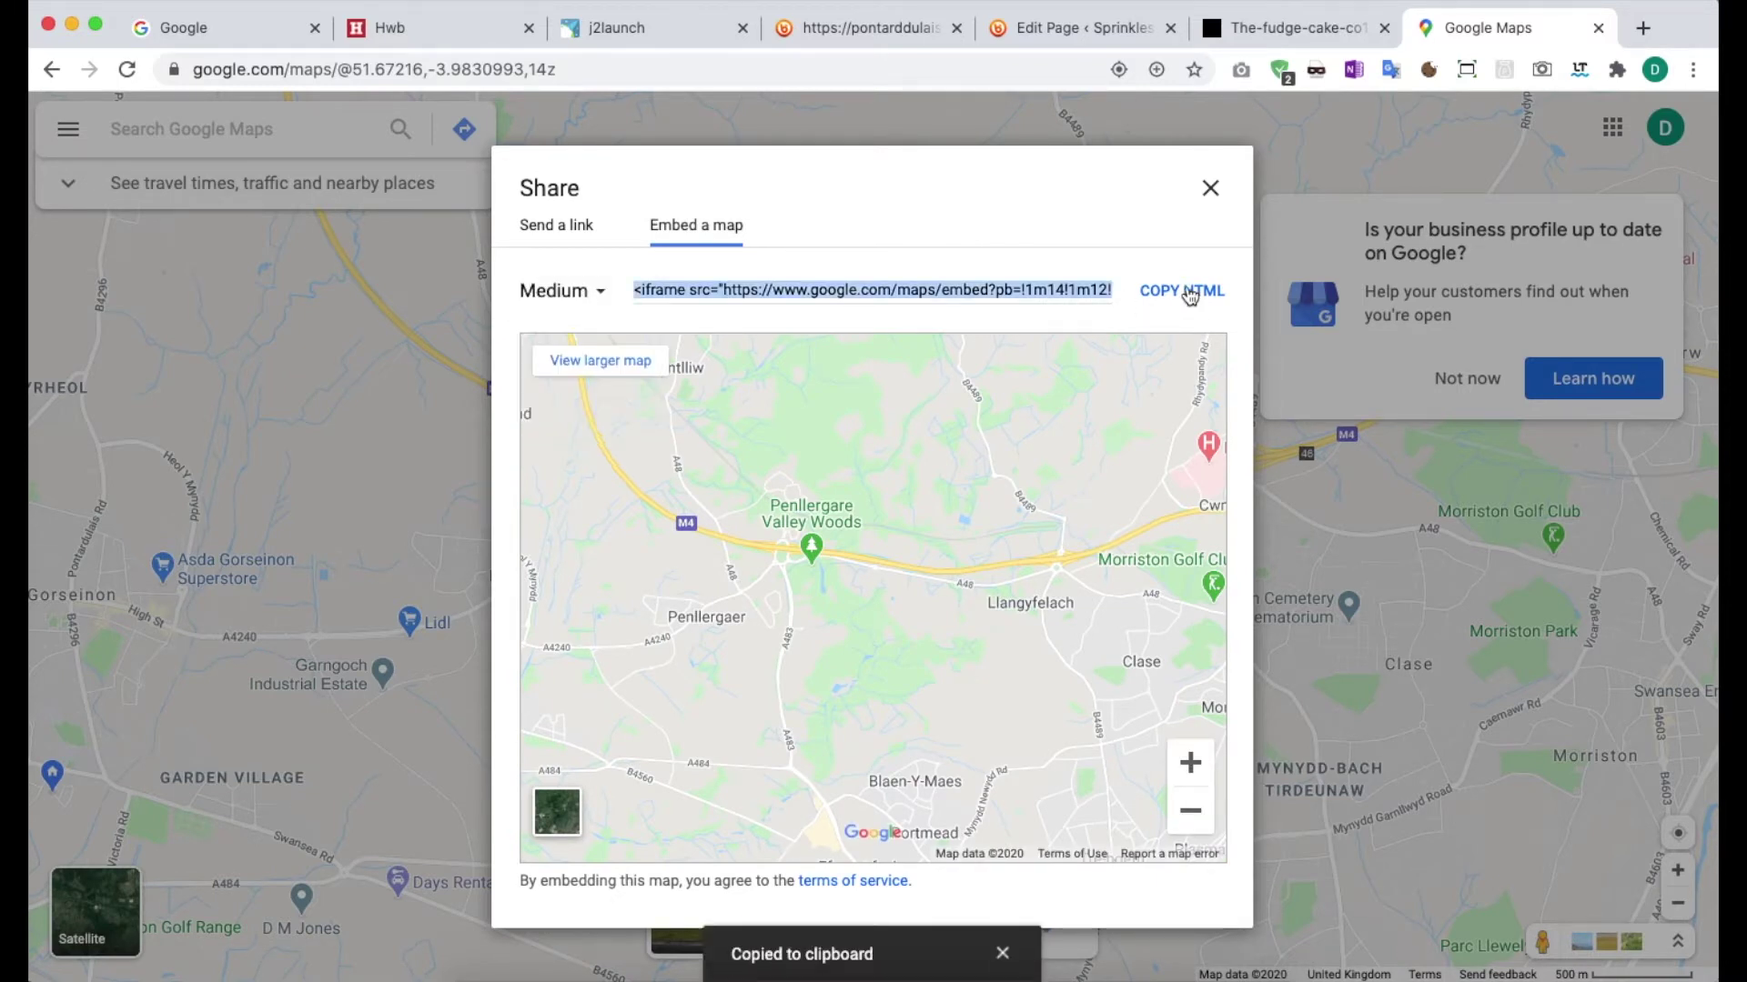
# Return to the About us page, paste the map's iframe code at the end of its HTML source and switch back to visual editing.
pyautogui.click(1082, 31)
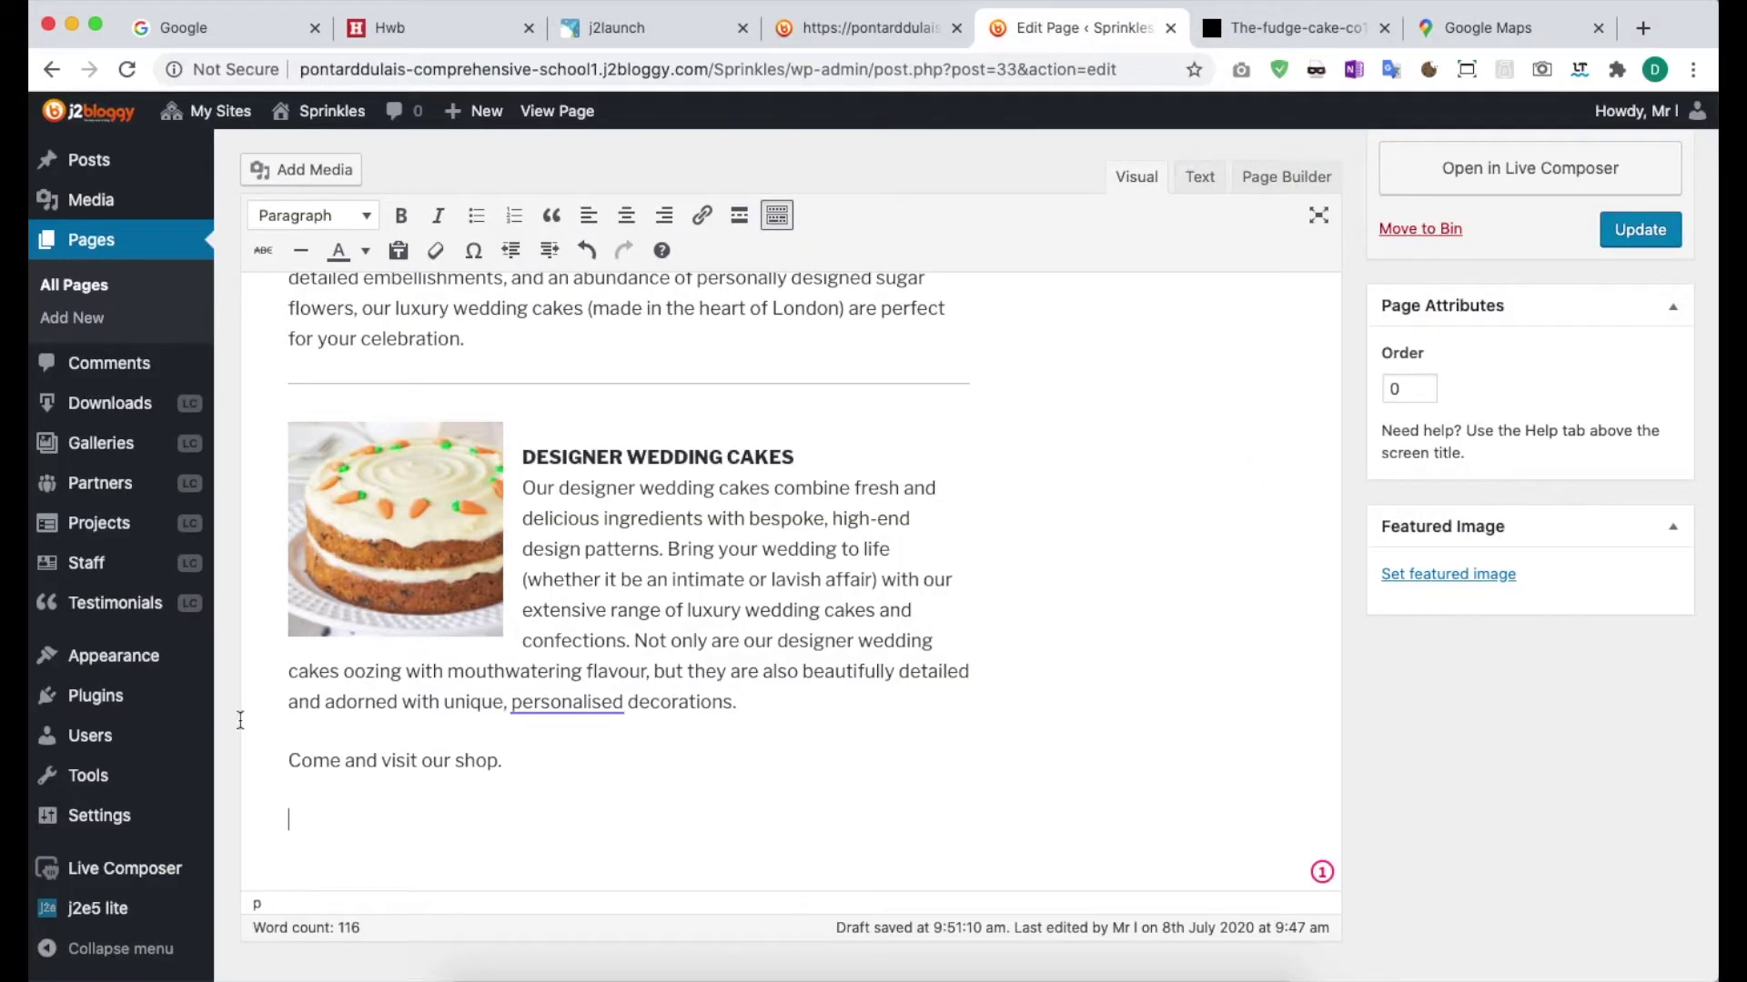
pyautogui.click(1197, 182)
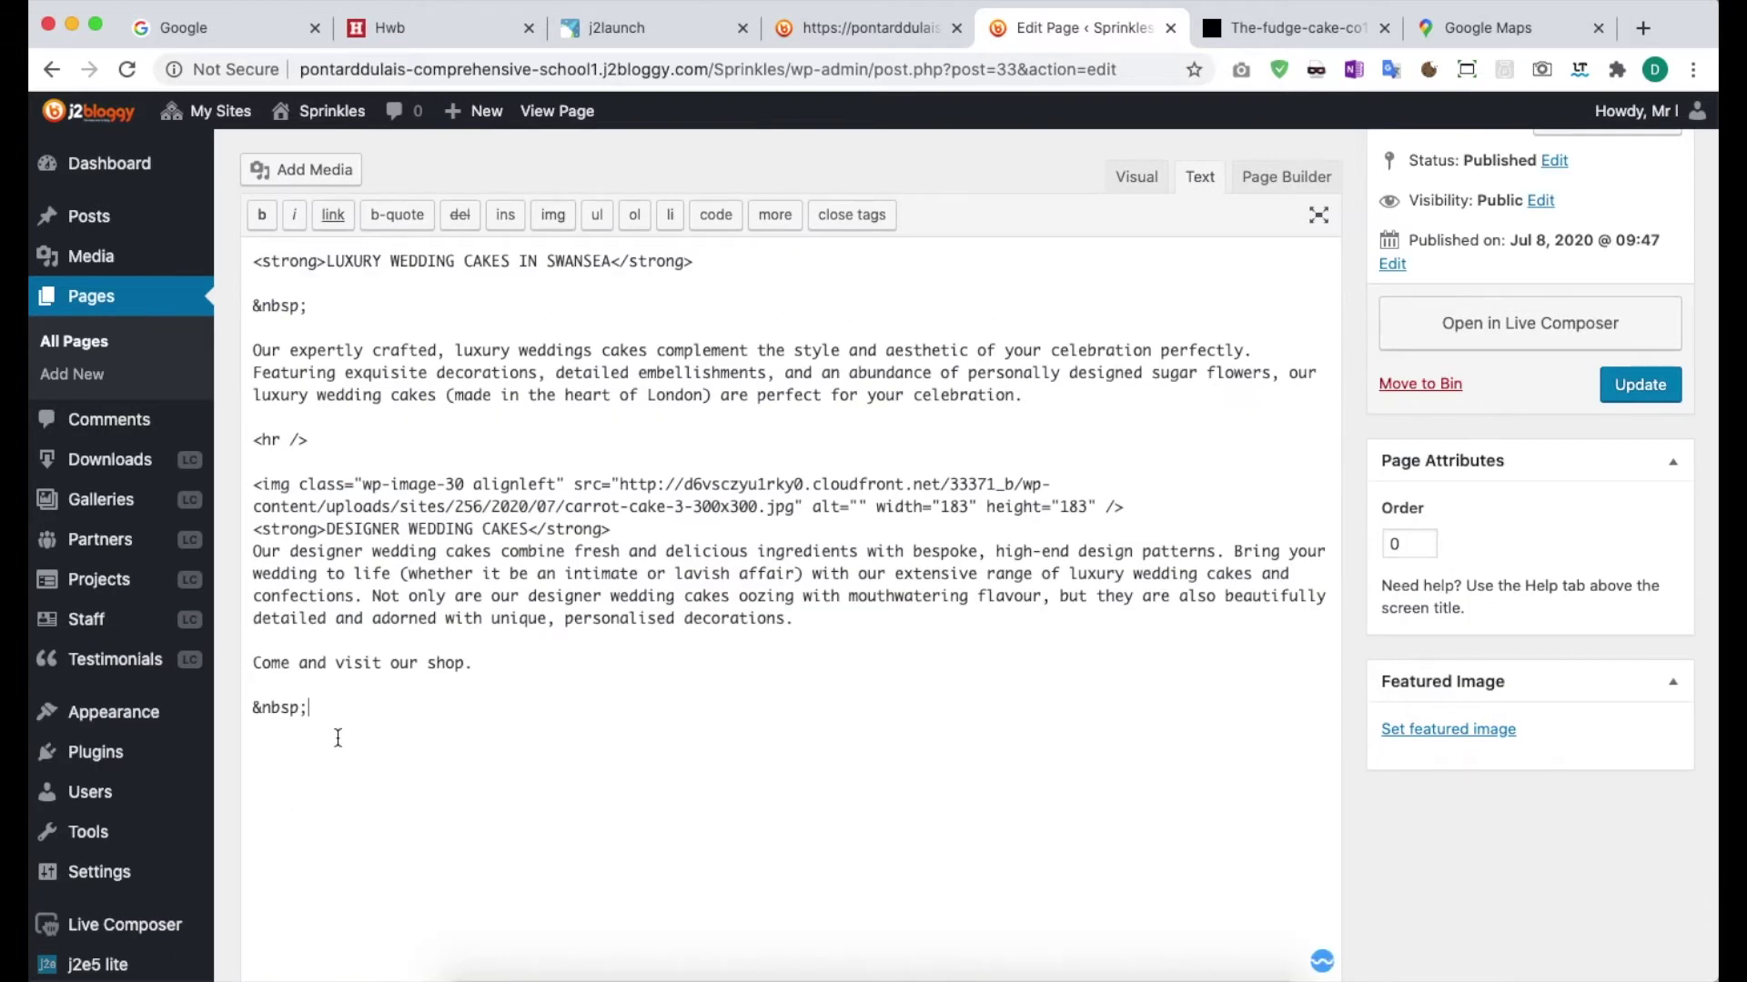
pyautogui.press('Return')
pyautogui.press('super+v')
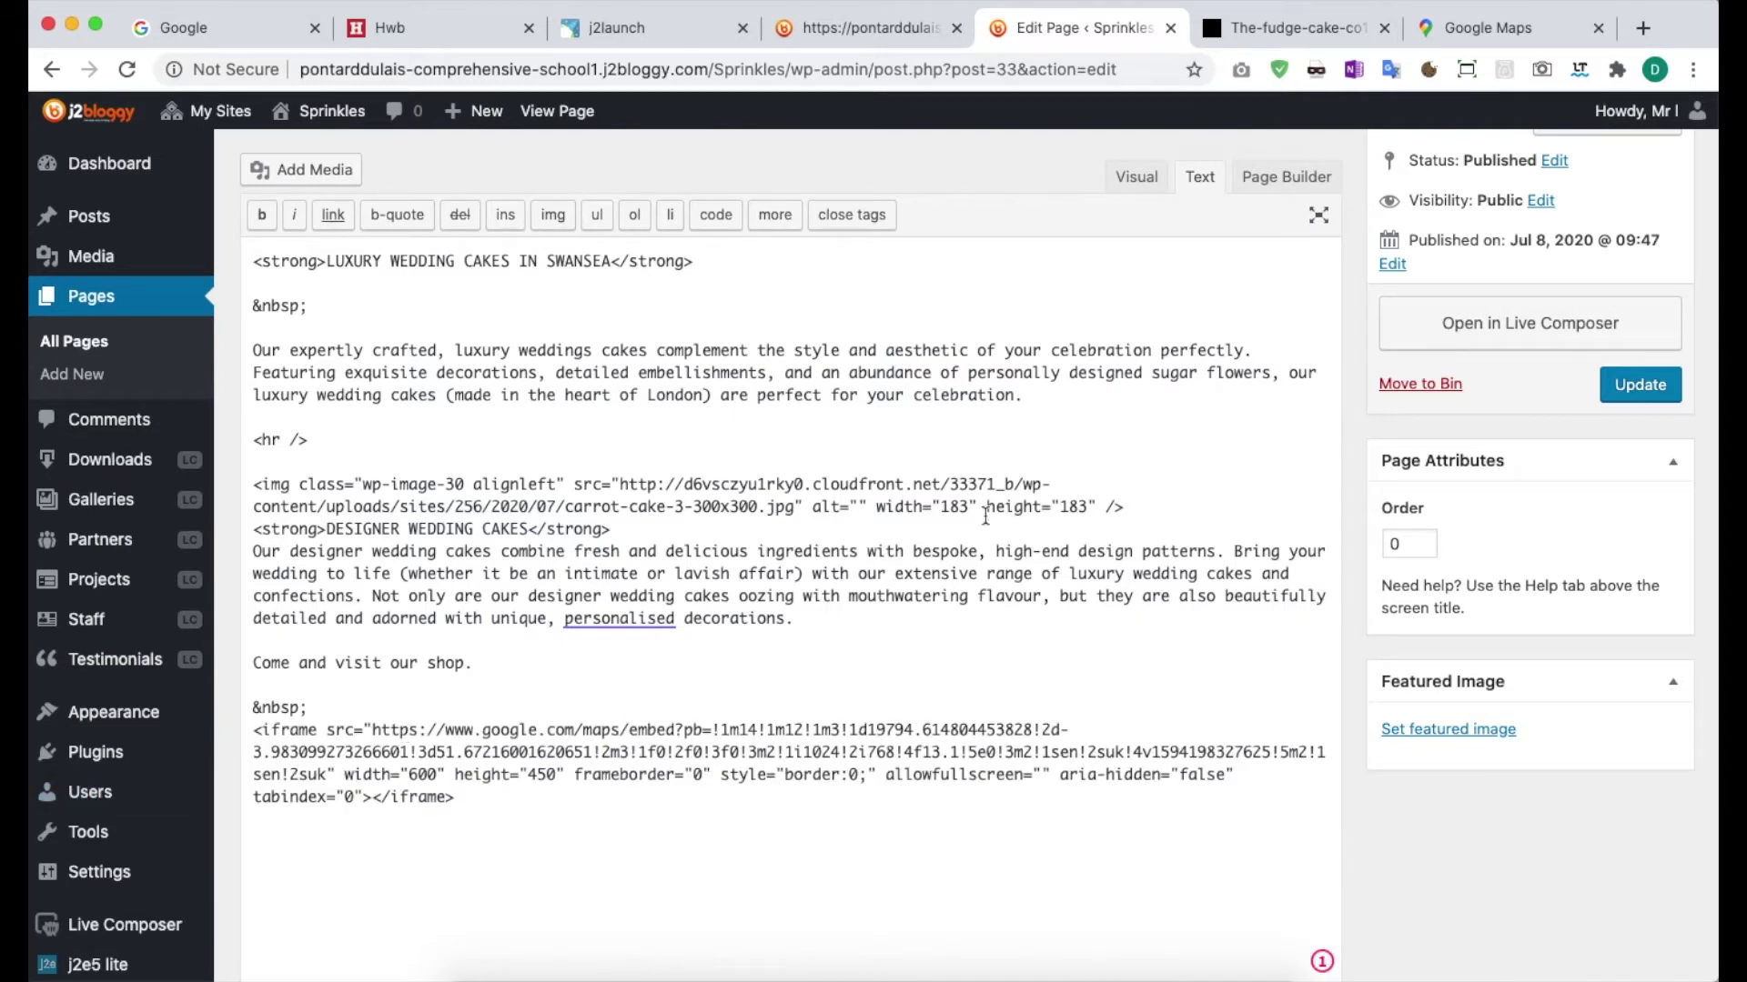
pyautogui.click(1134, 175)
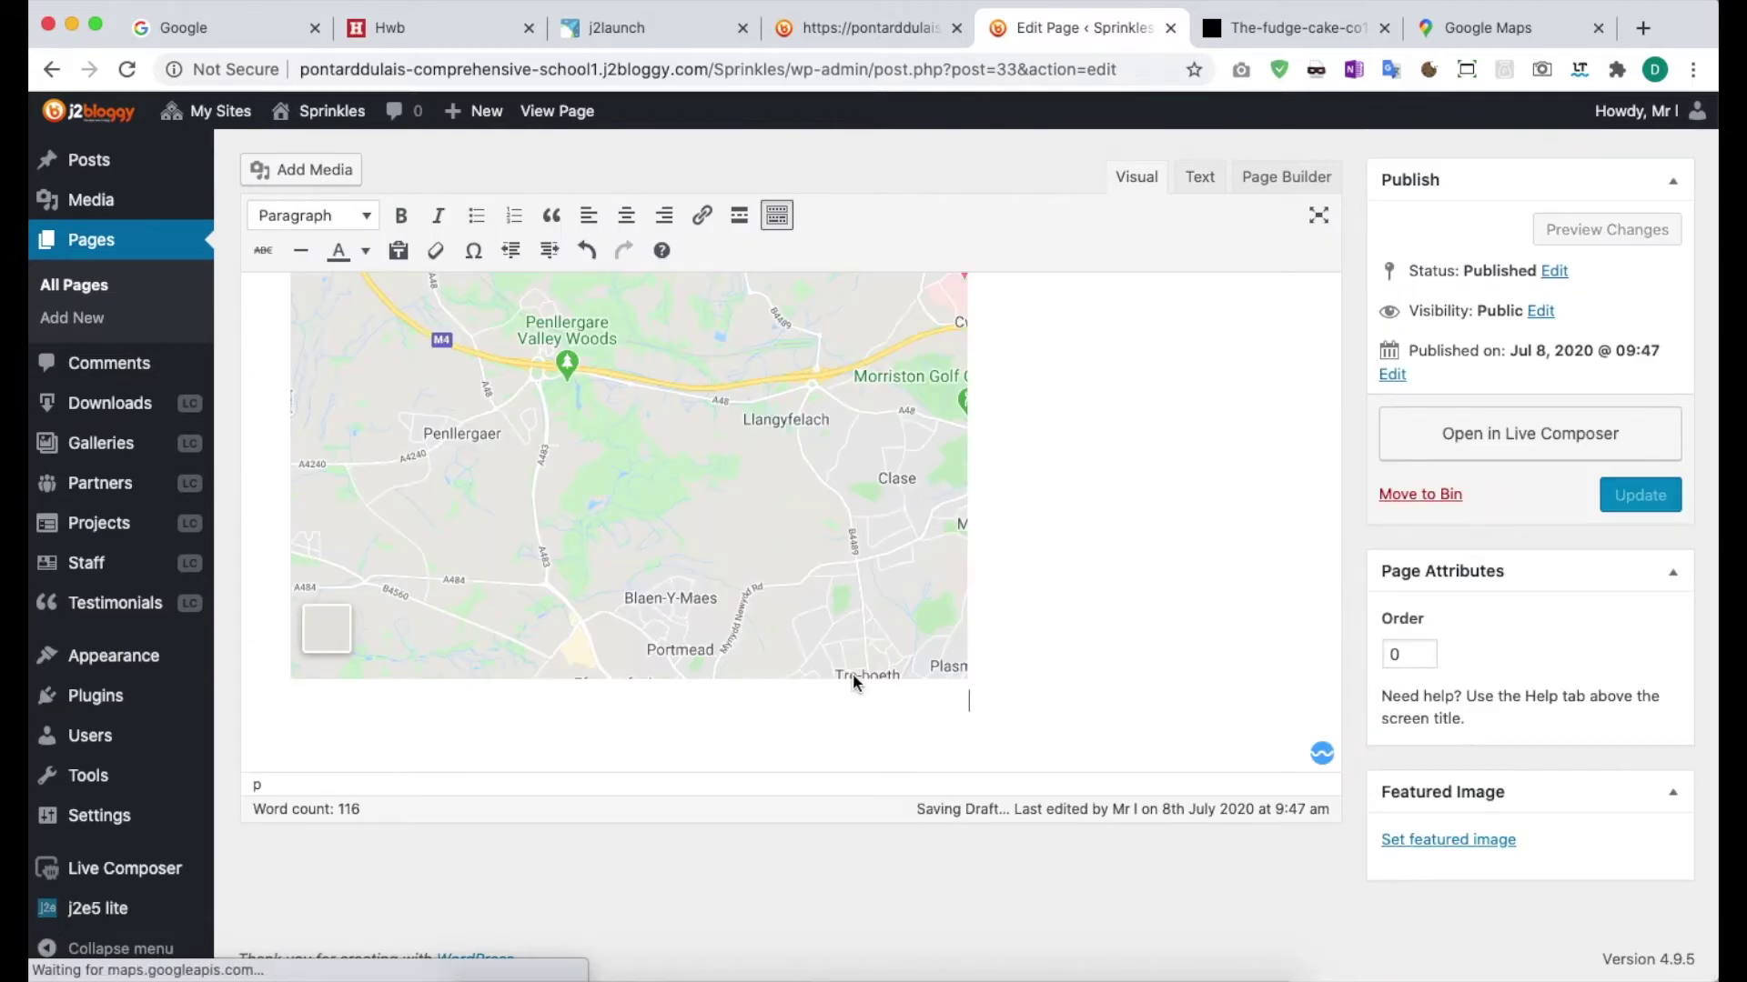
# Format the line "Come and visit our shop." above the embedded map as Heading 4 and check the layout.
pyautogui.scroll(2, 720, 531)
pyautogui.scroll(1, 546, 440)
pyautogui.scroll(2, 544, 441)
pyautogui.click(566, 696)
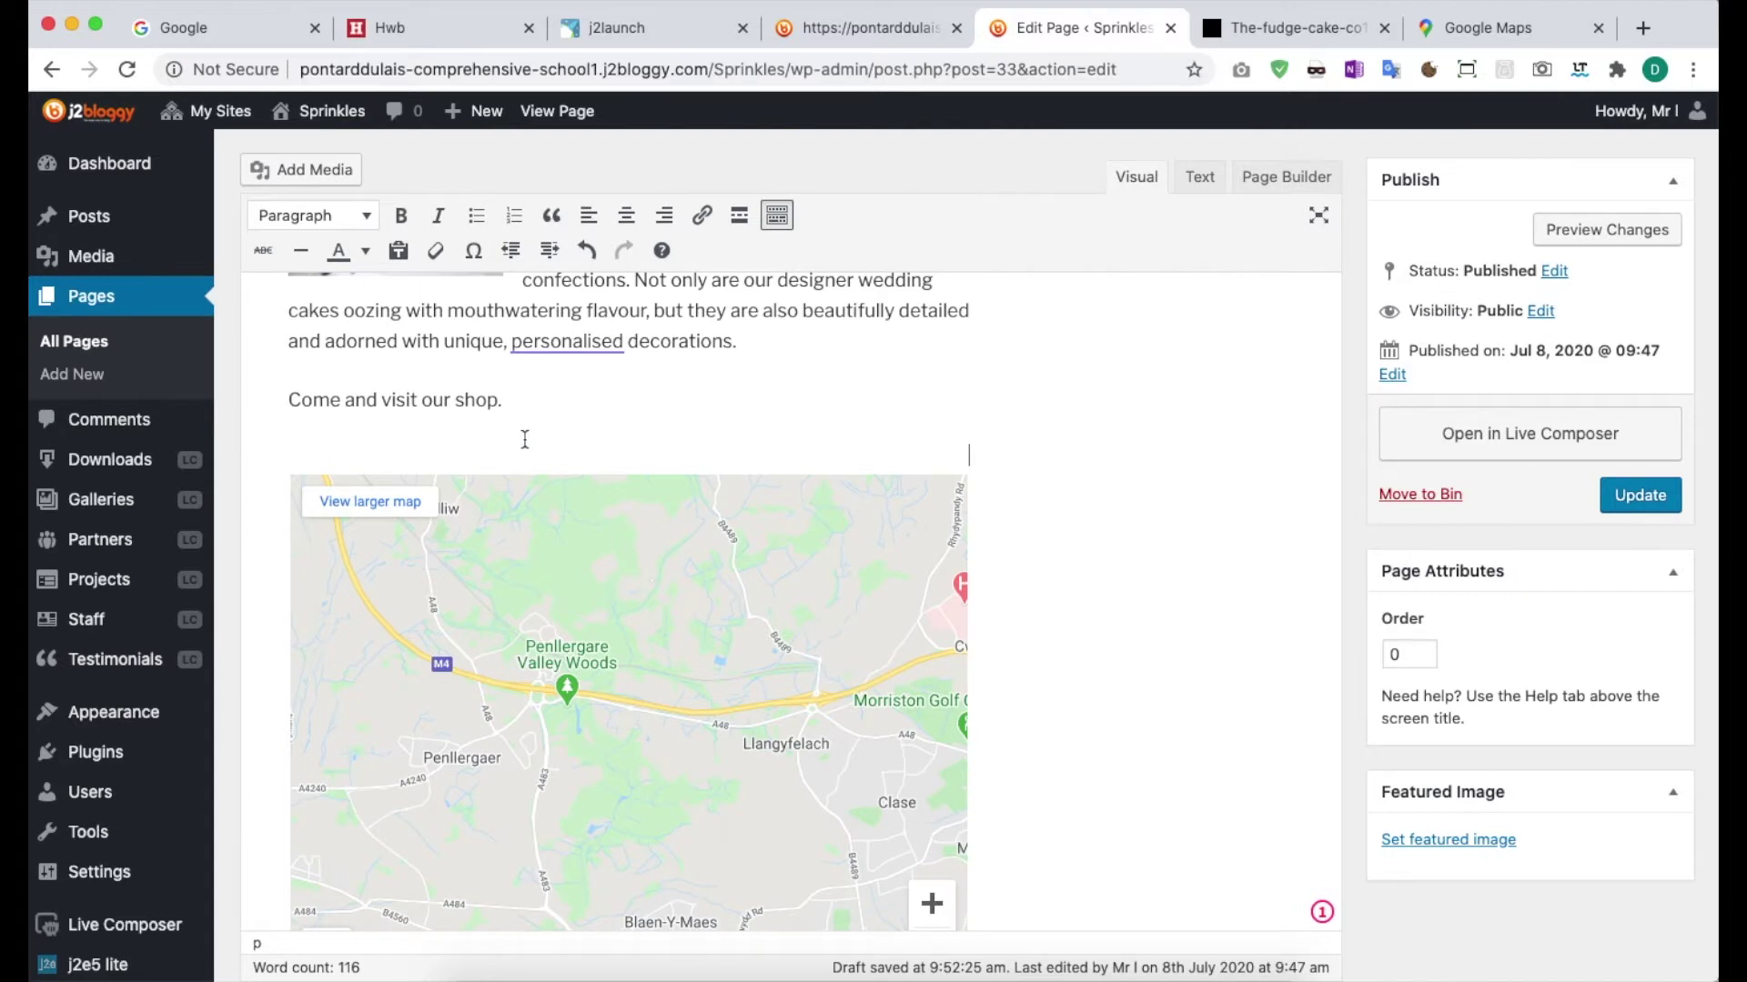
pyautogui.keyDown('shift'); pyautogui.click(261, 405); pyautogui.keyUp('shift')
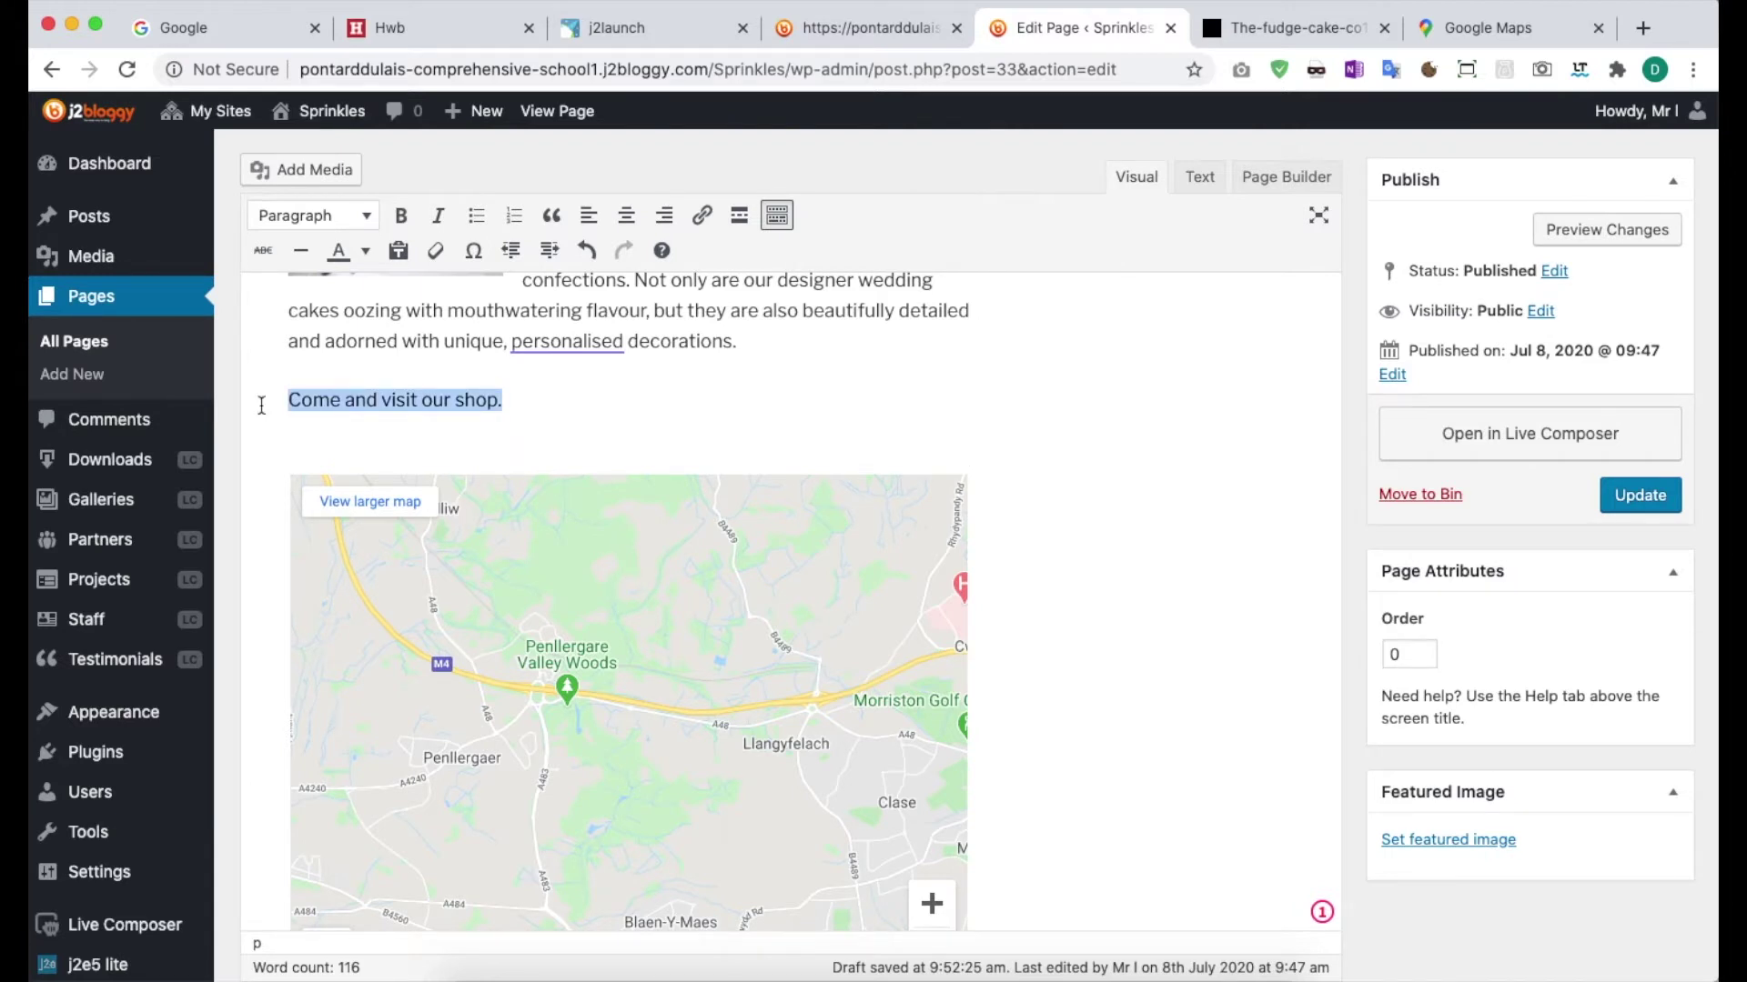
pyautogui.click(336, 216)
pyautogui.click(346, 428)
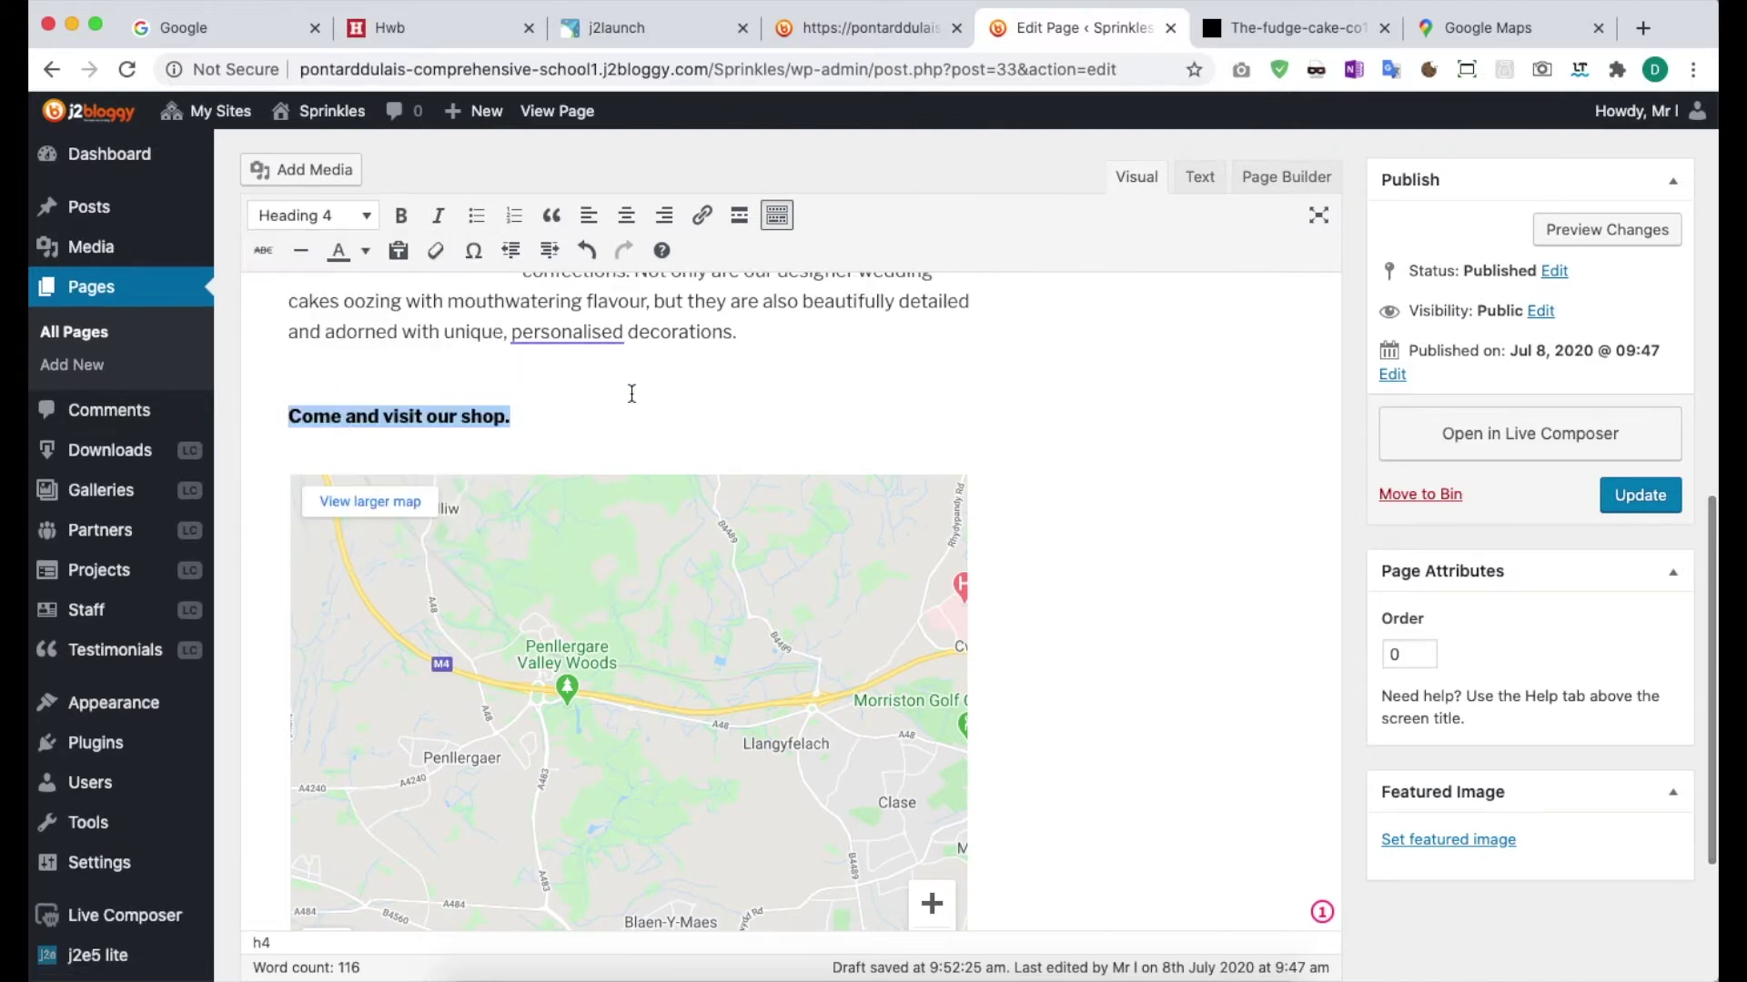
pyautogui.click(456, 448)
pyautogui.scroll(-3, 456, 448)
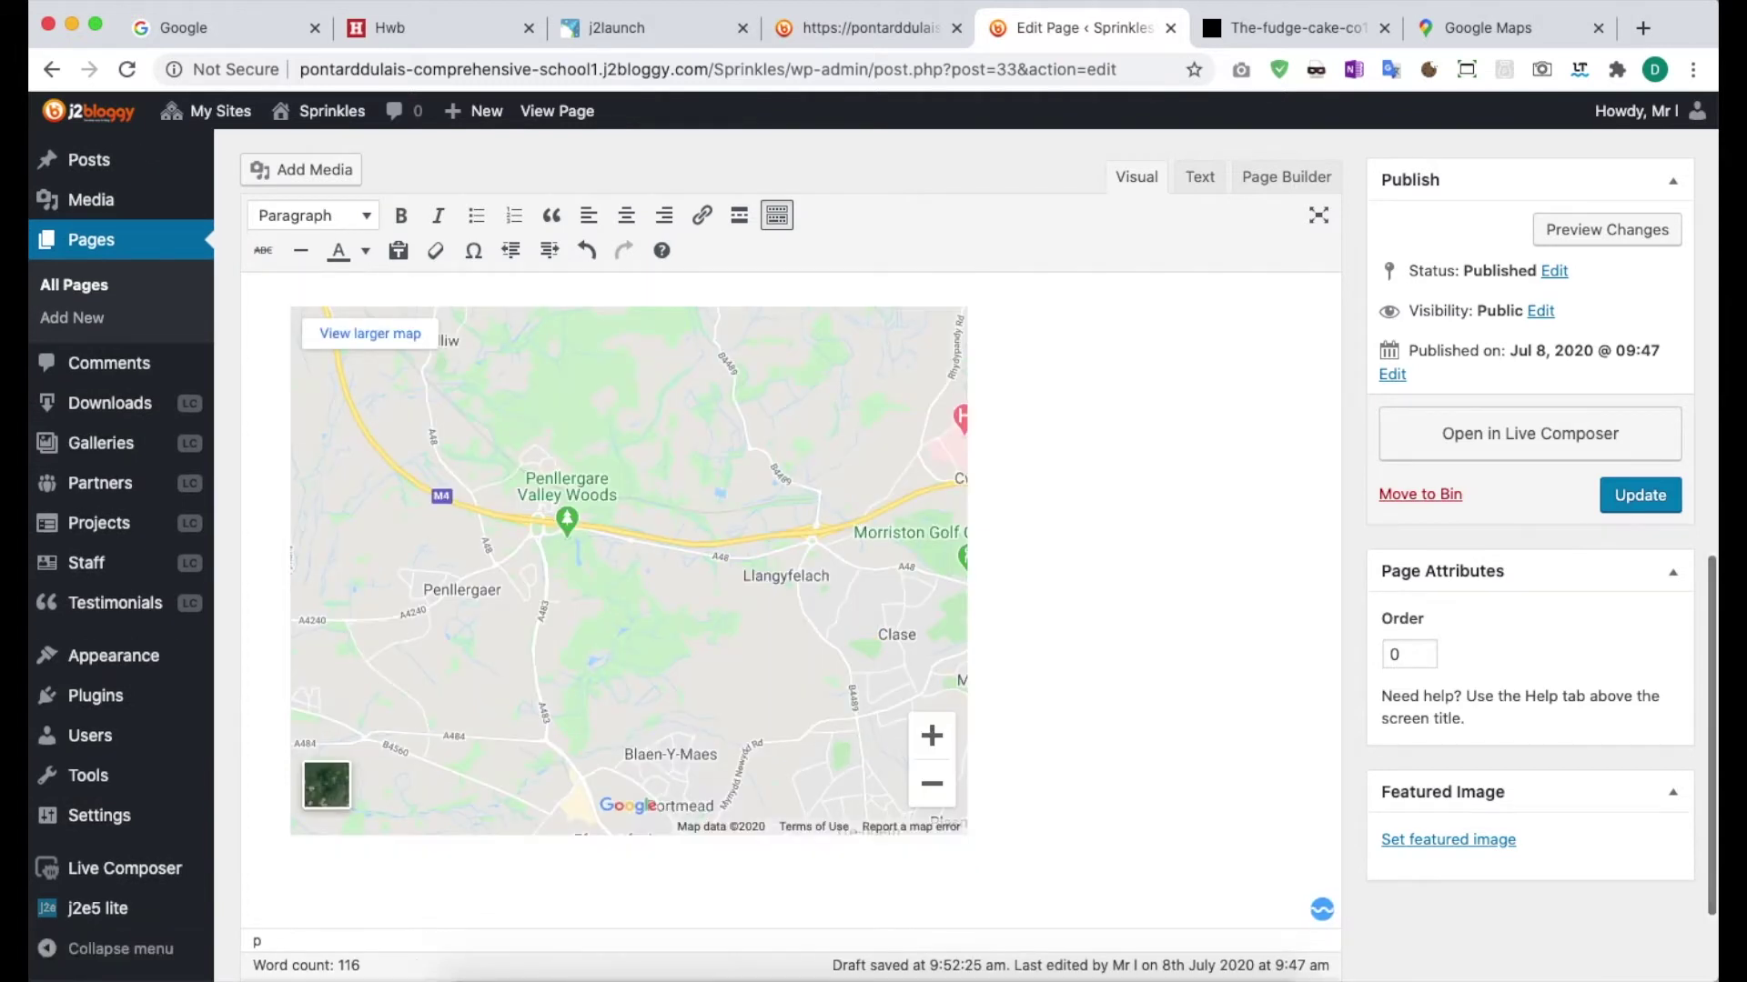
pyautogui.scroll(3, 483, 456)
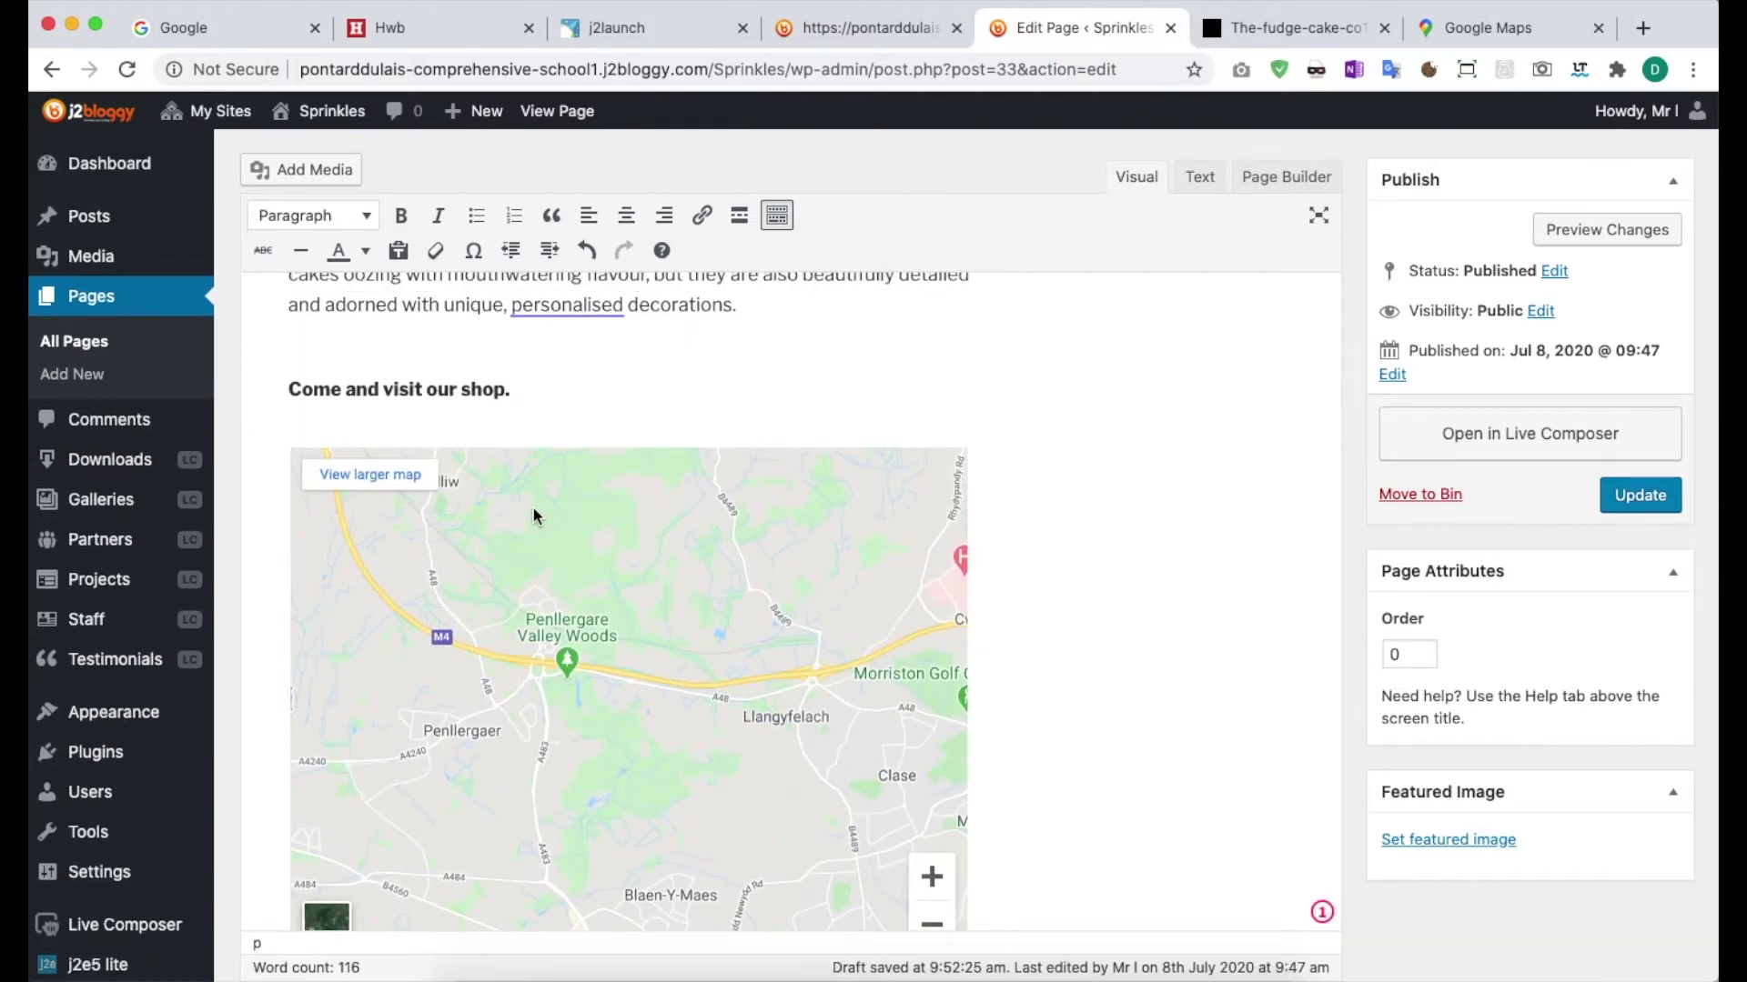
# Update the About us page, remove the extra blank line below the "LUXURY WEDDING CAKES IN SWANSEA" heading and update it again.
pyautogui.click(1652, 506)
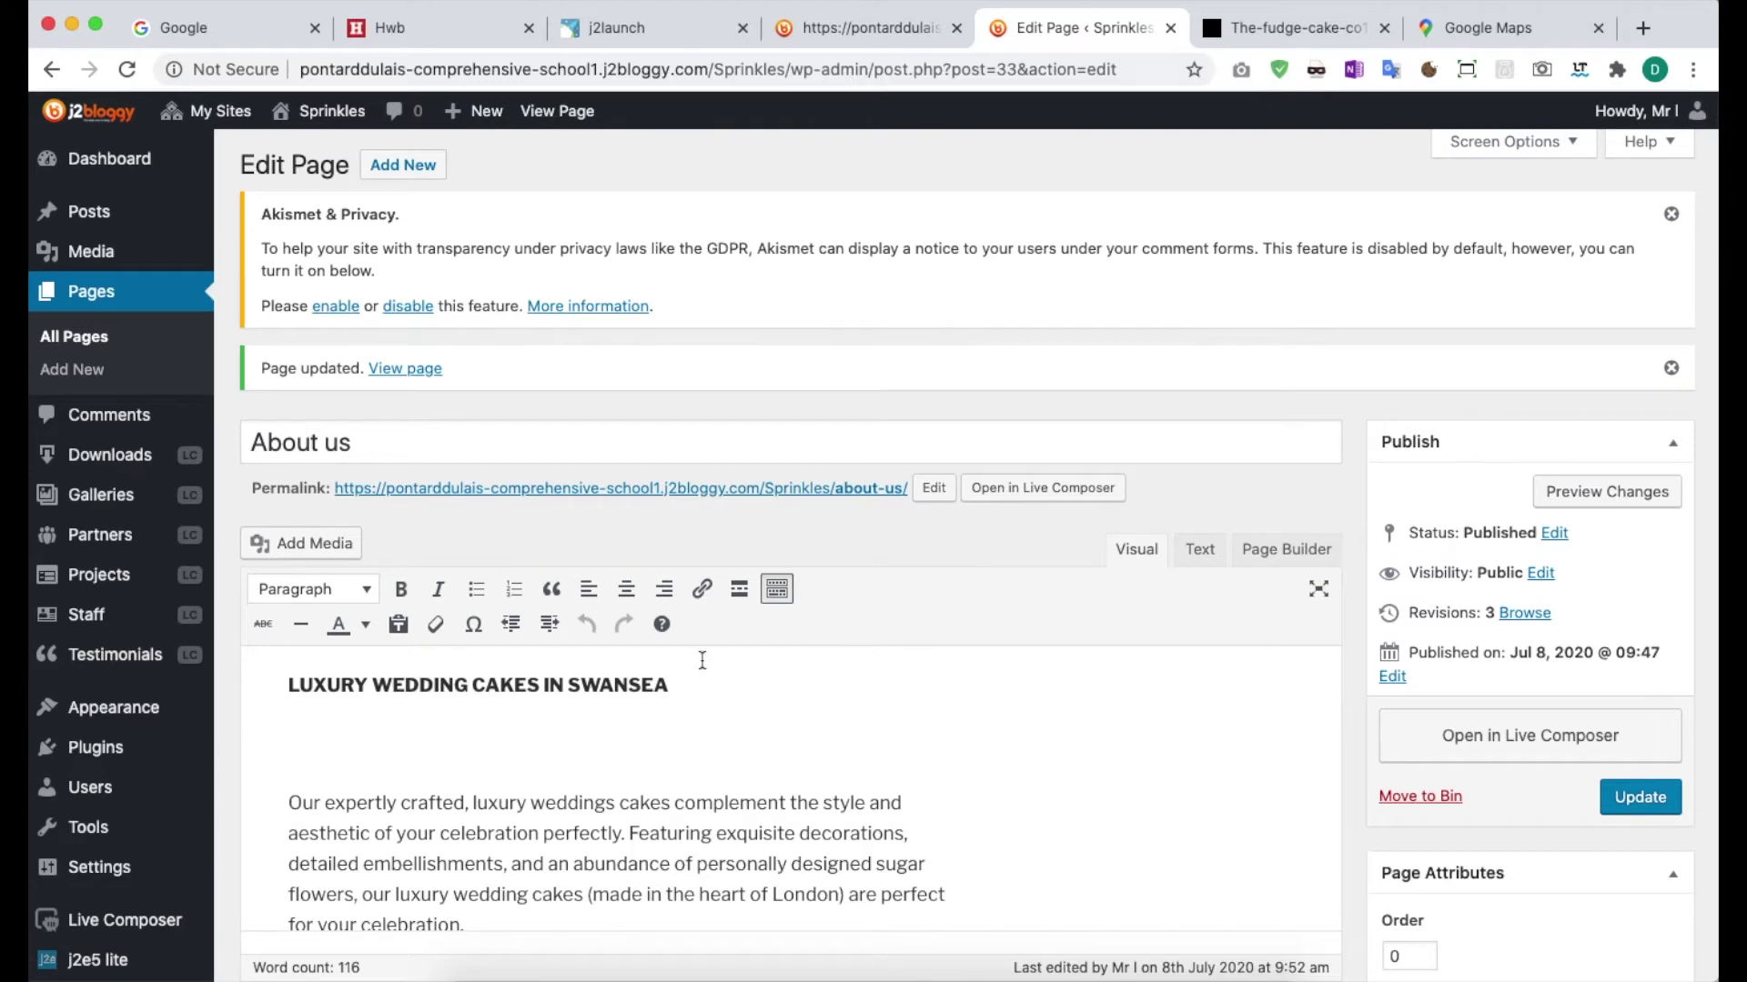
pyautogui.scroll(-5, 556, 723)
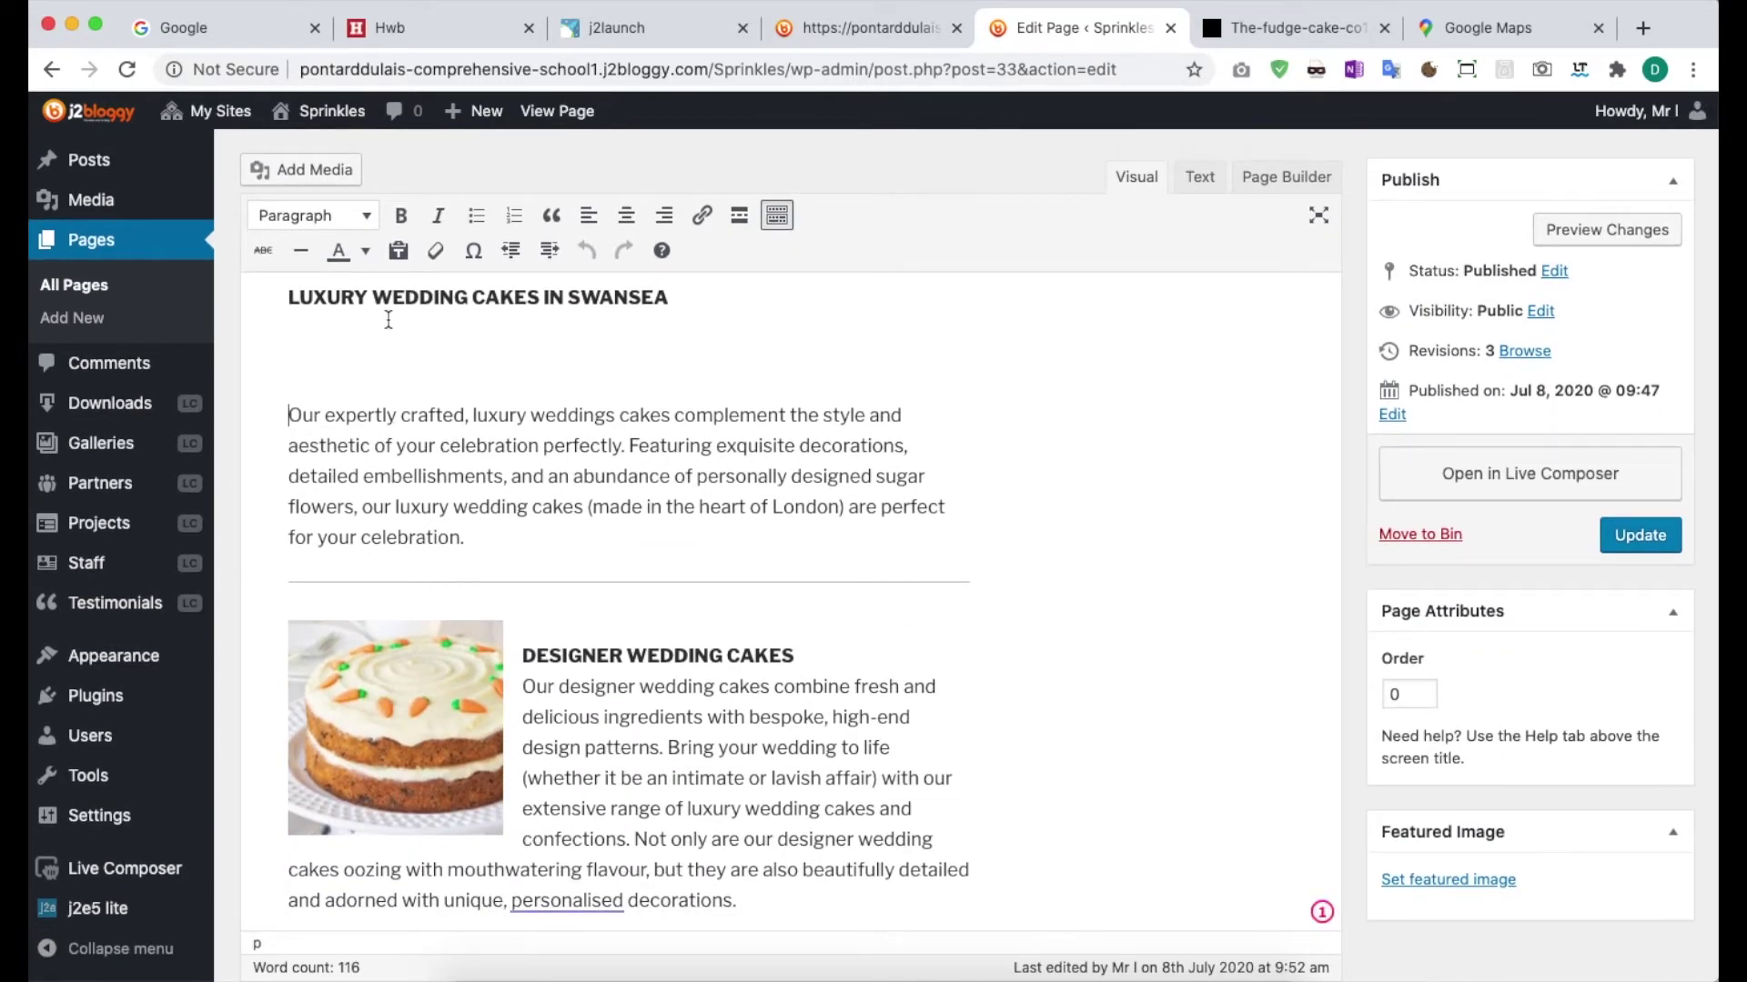
pyautogui.scroll(1, 549, 631)
pyautogui.click(292, 424)
pyautogui.press('BackSpace')
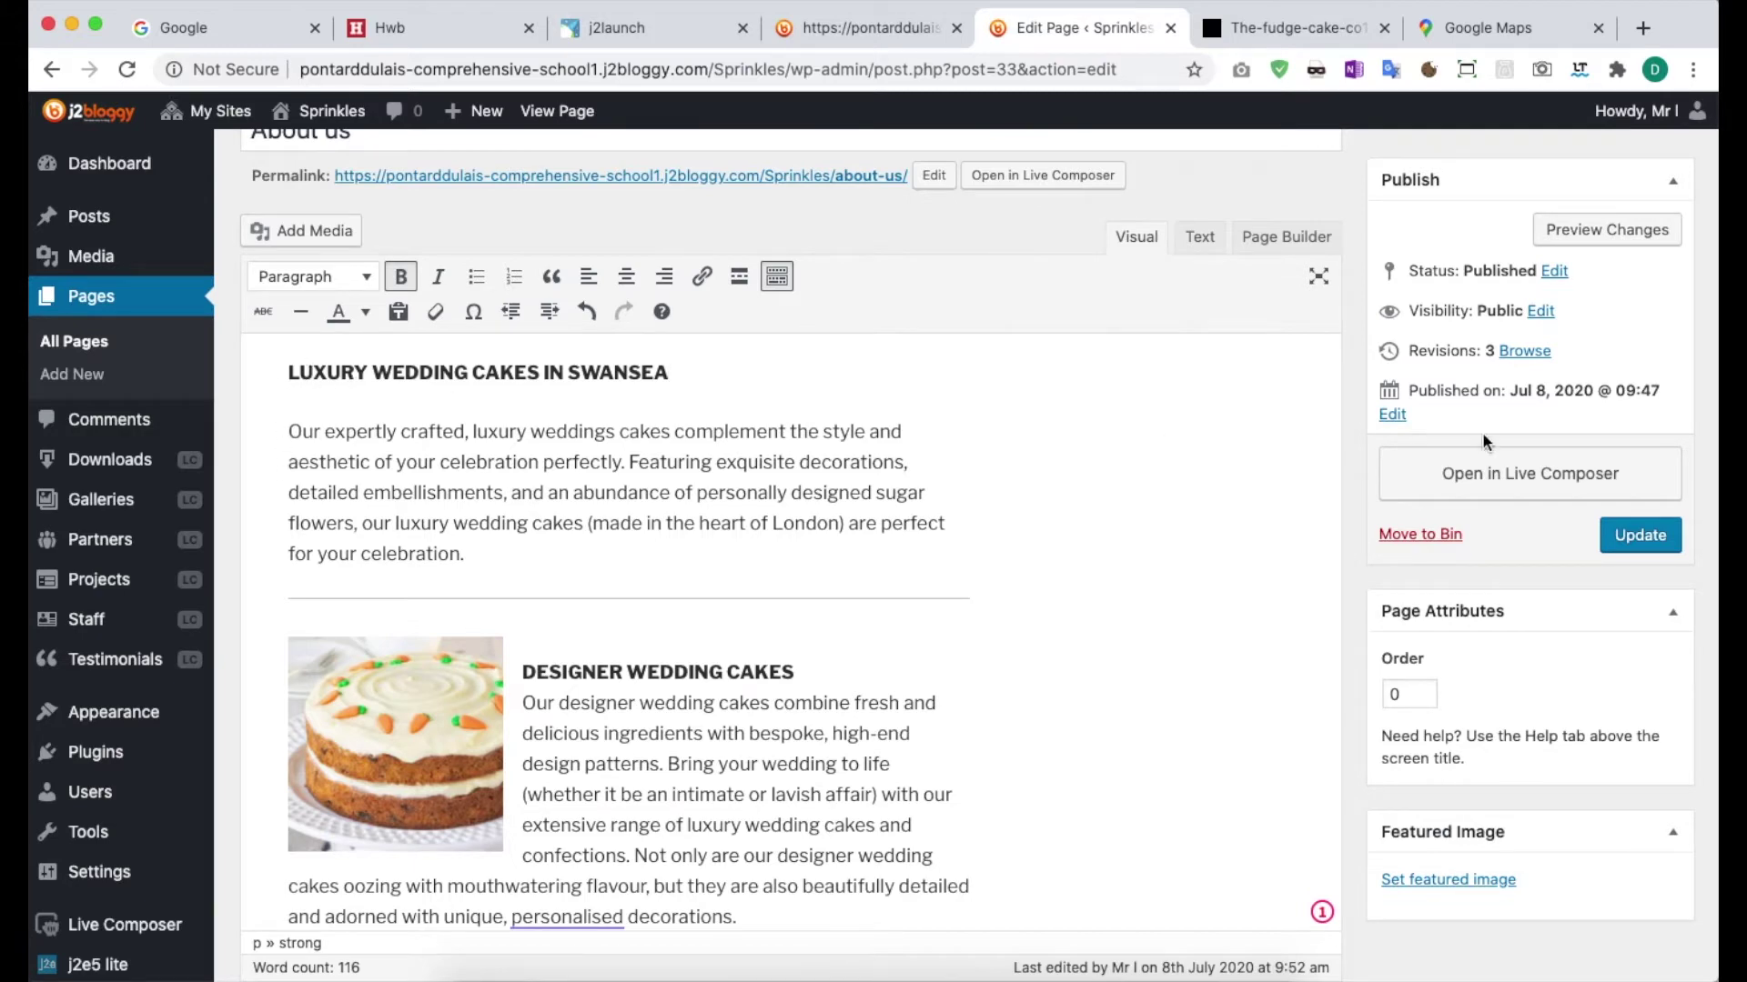
pyautogui.click(1633, 535)
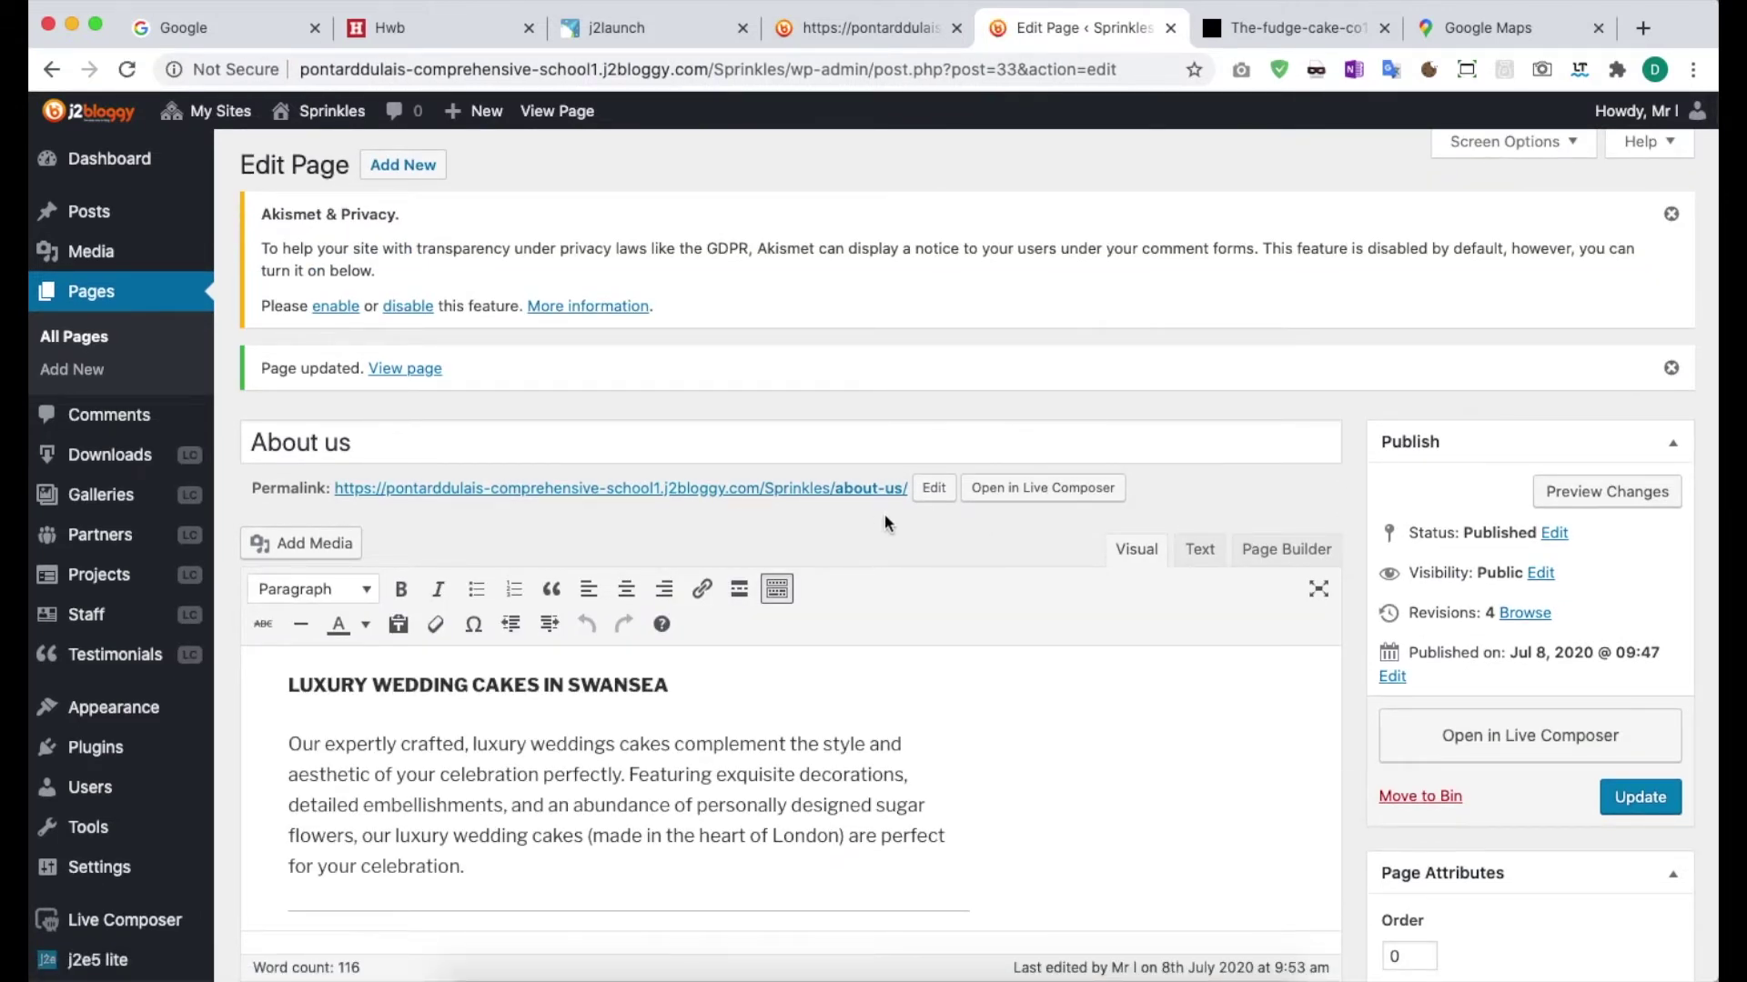
# Open the live Sprinkles site and review the published About us page from the heading down to the embedded map.
pyautogui.click(885, 30)
pyautogui.click(817, 435)
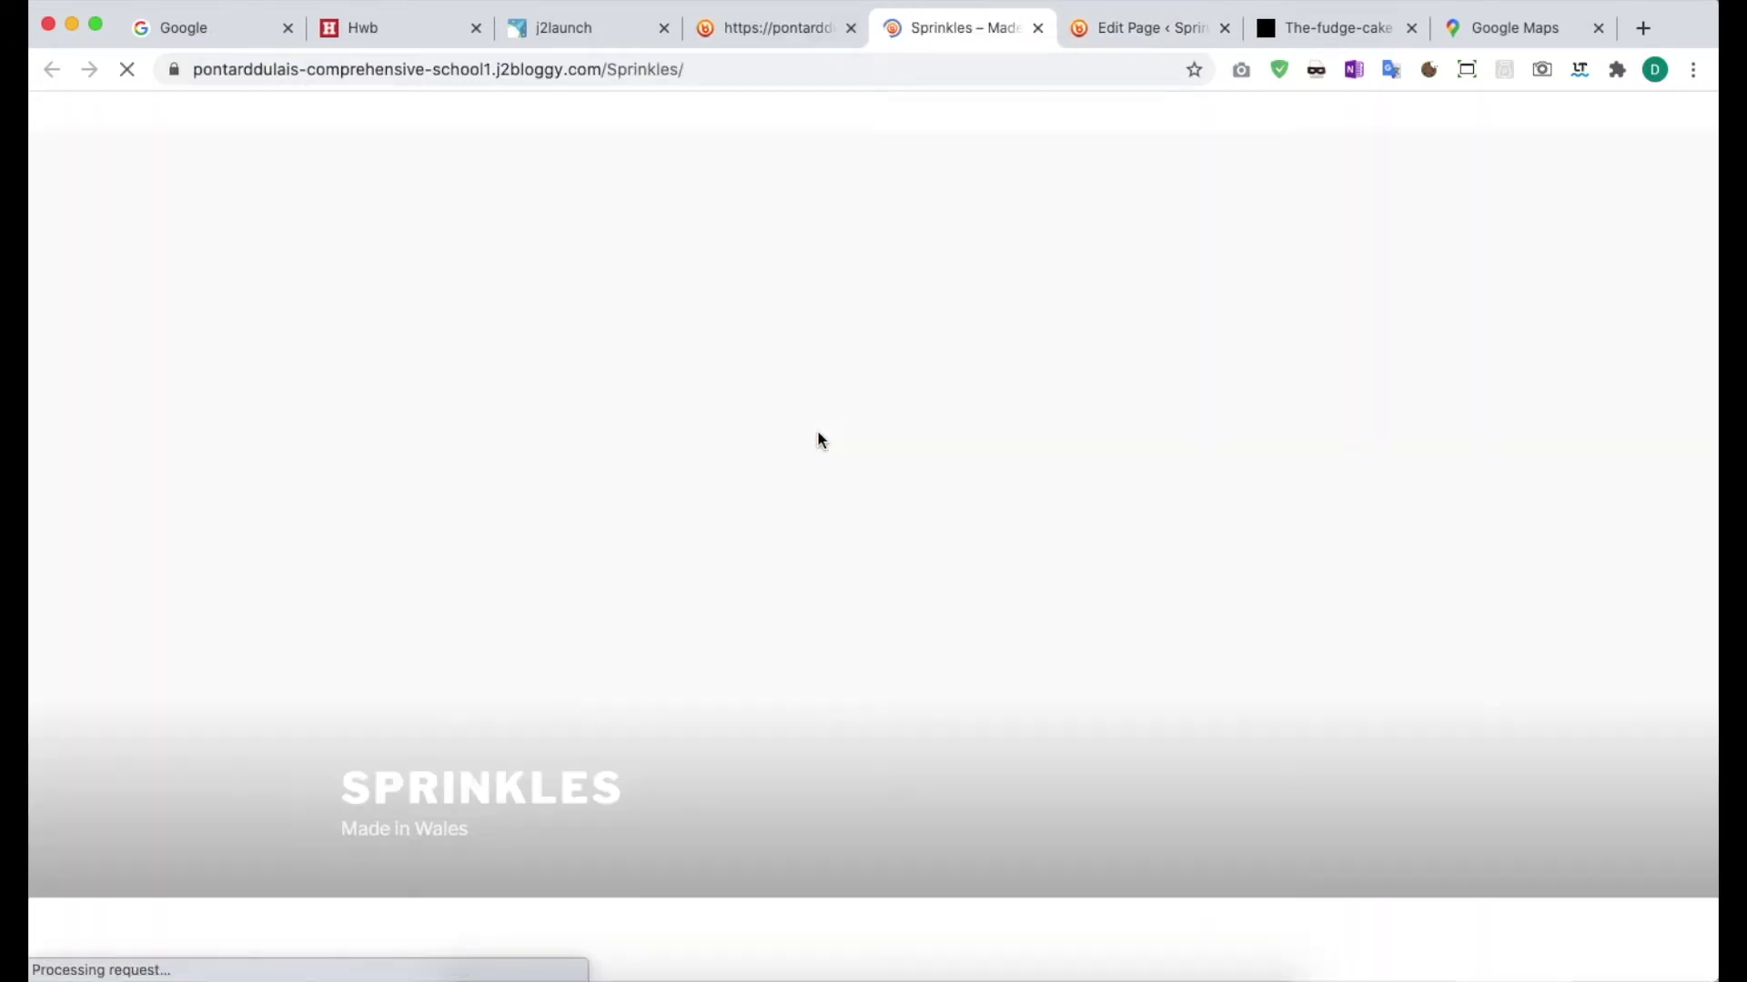
pyautogui.scroll(-5, 768, 413)
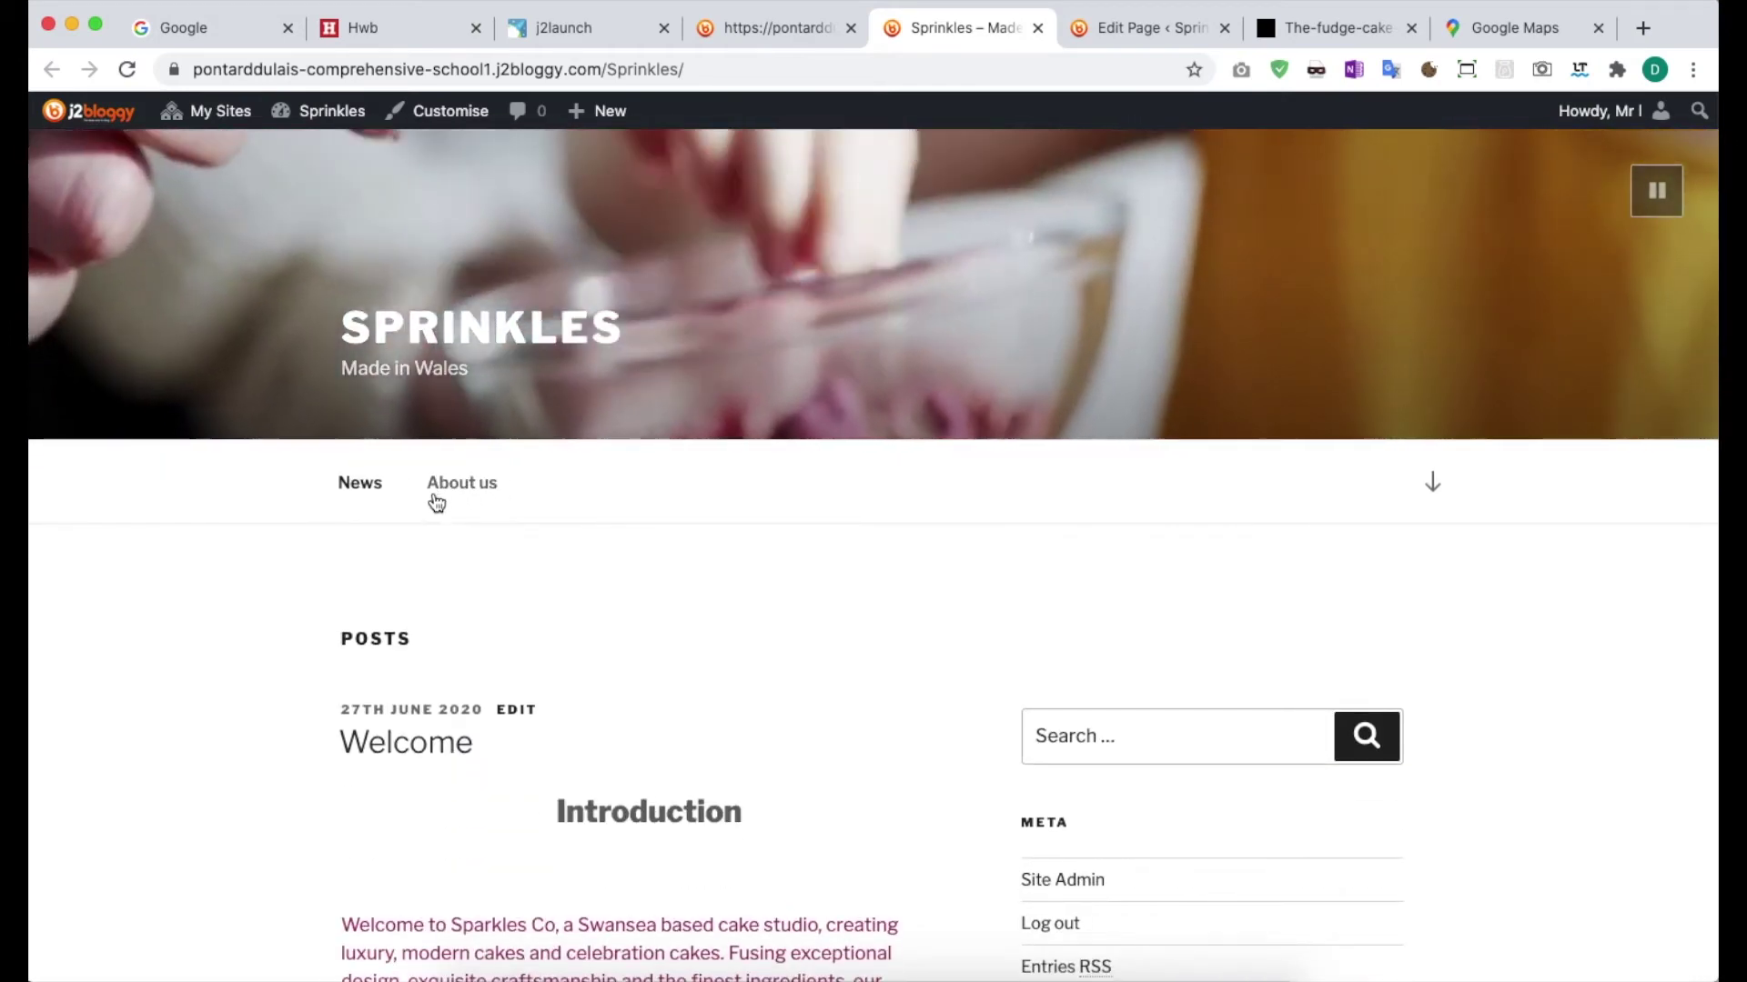
pyautogui.click(484, 491)
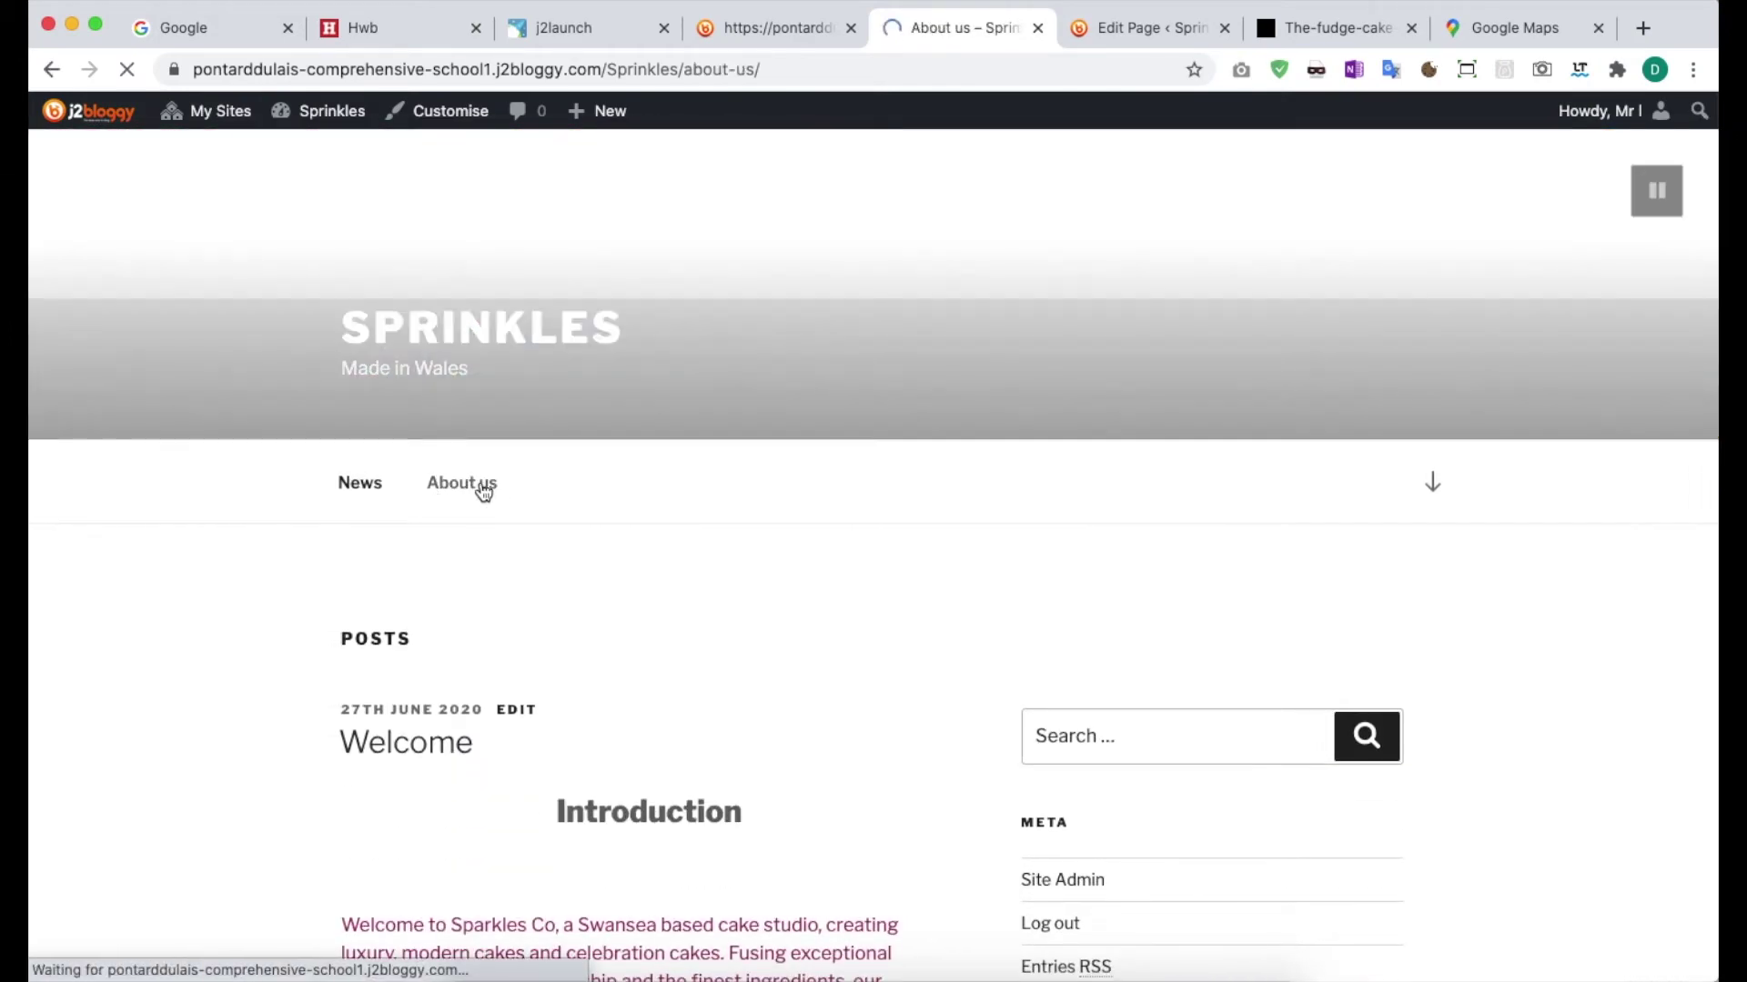
pyautogui.scroll(-4, 484, 492)
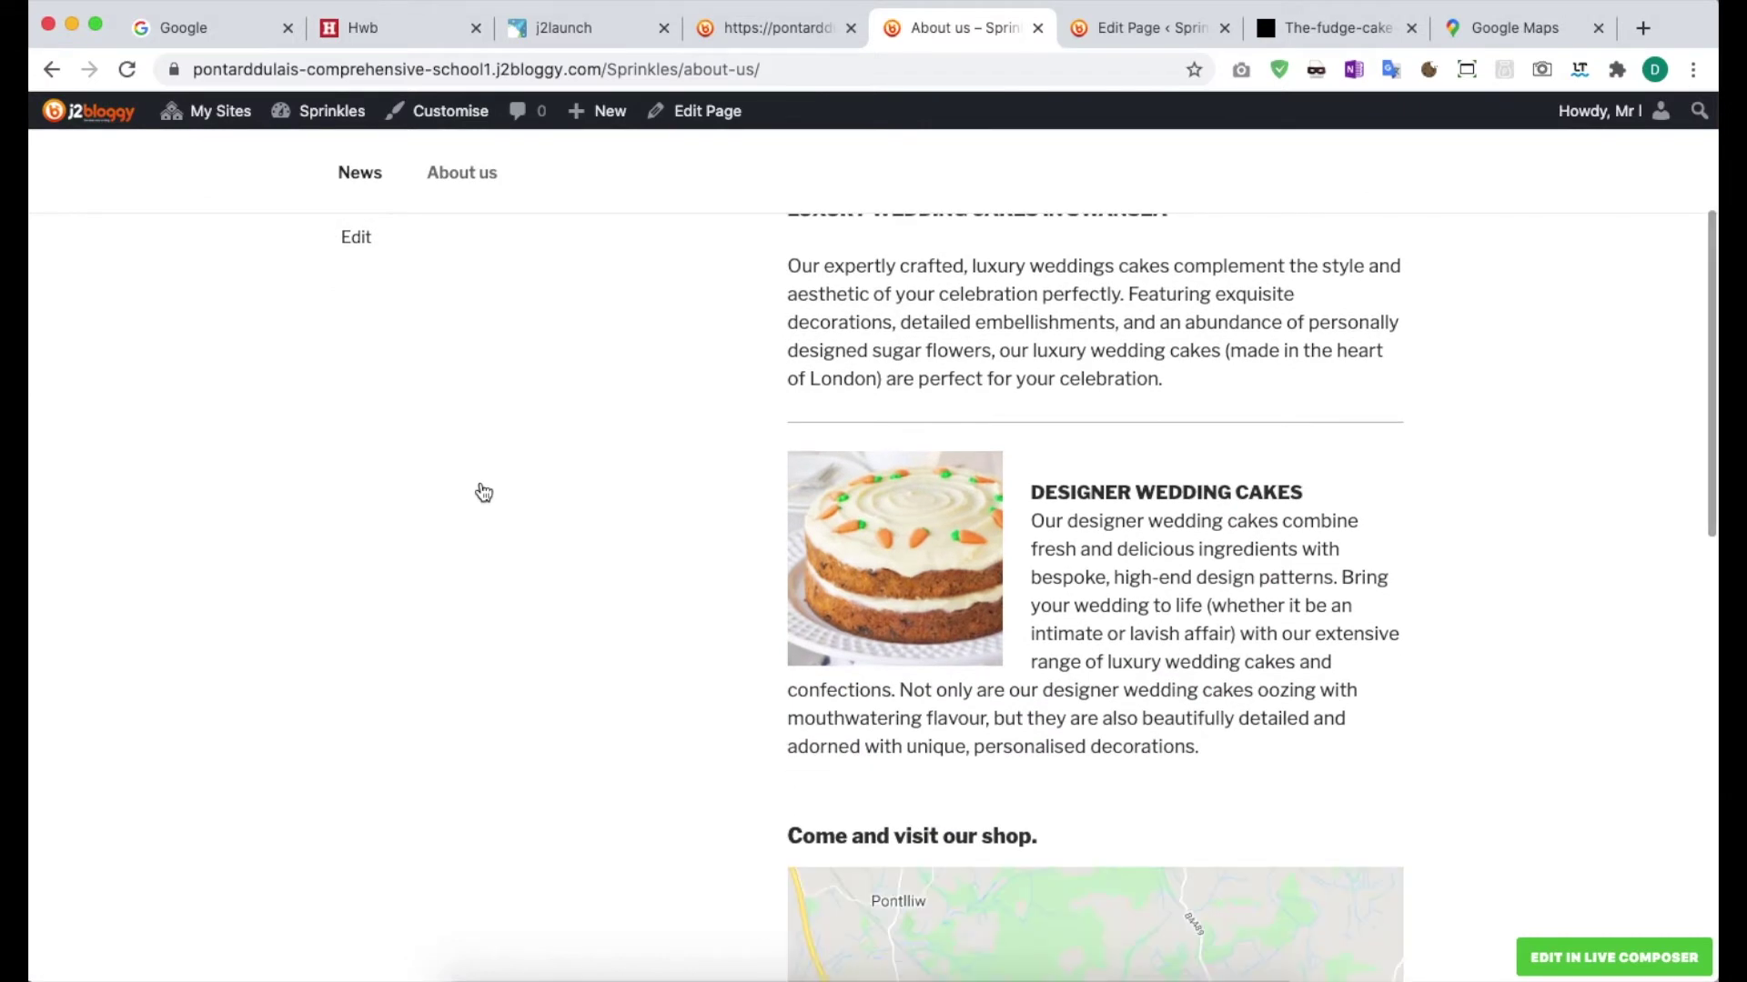
pyautogui.scroll(-6, 484, 492)
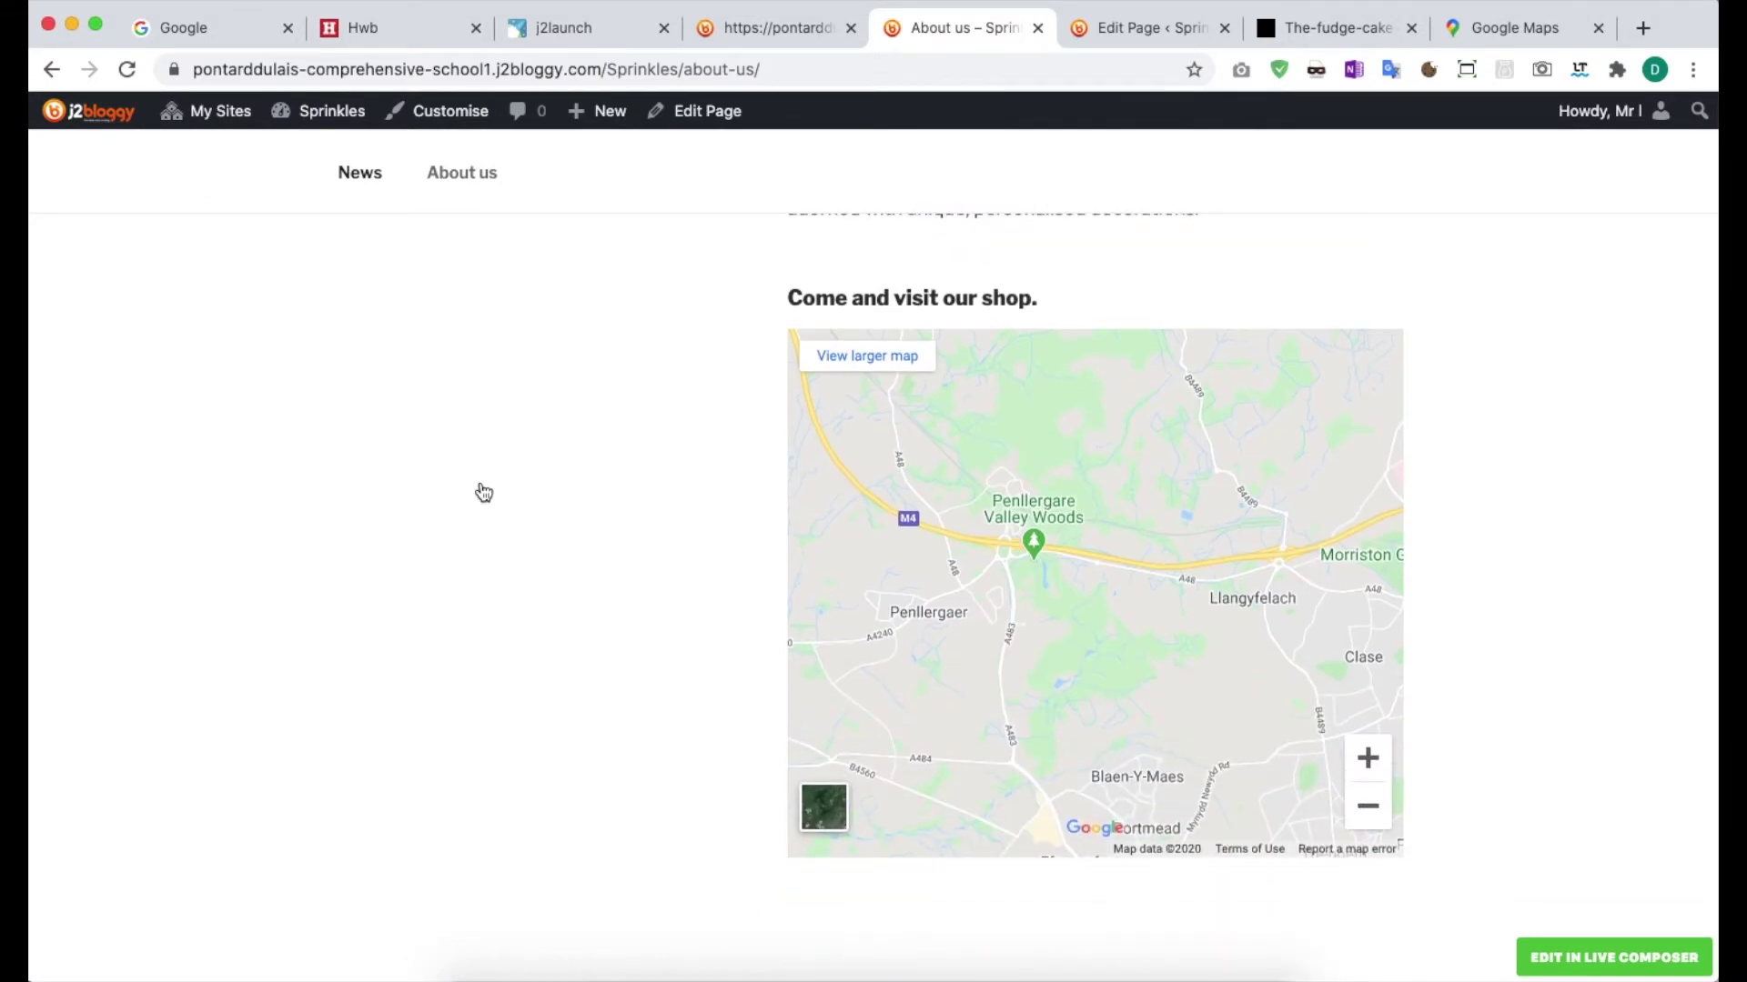
pyautogui.scroll(8, 484, 493)
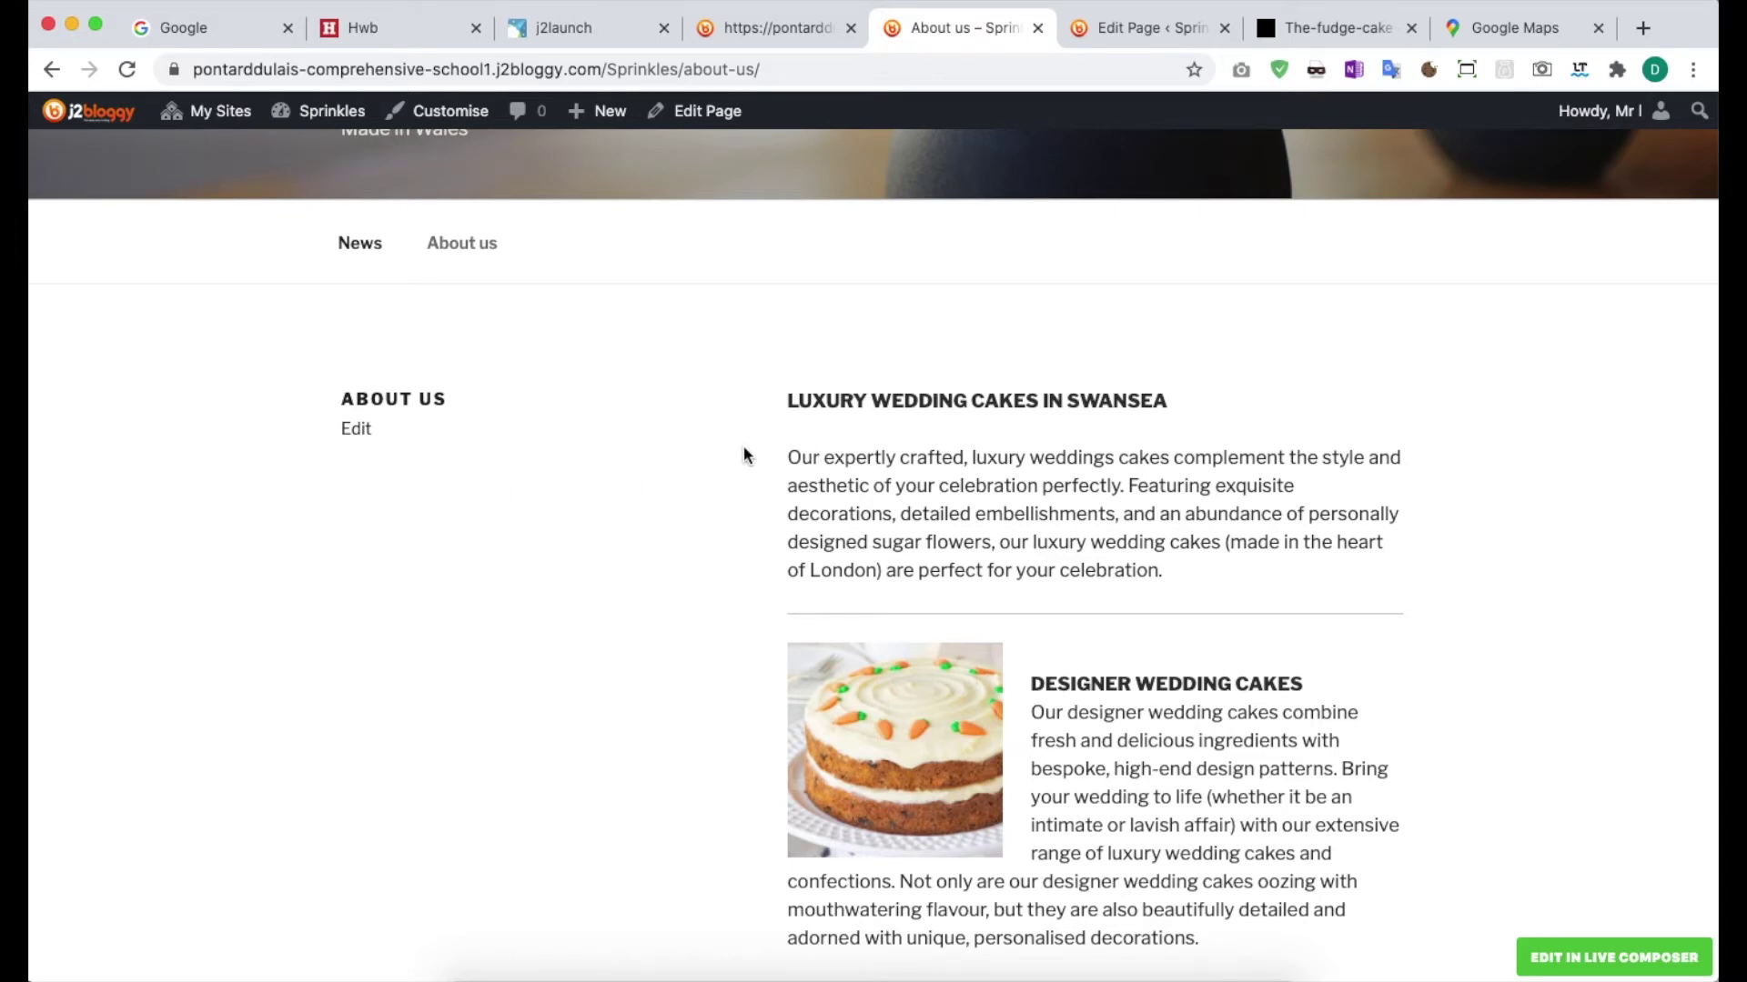
pyautogui.scroll(-6, 744, 455)
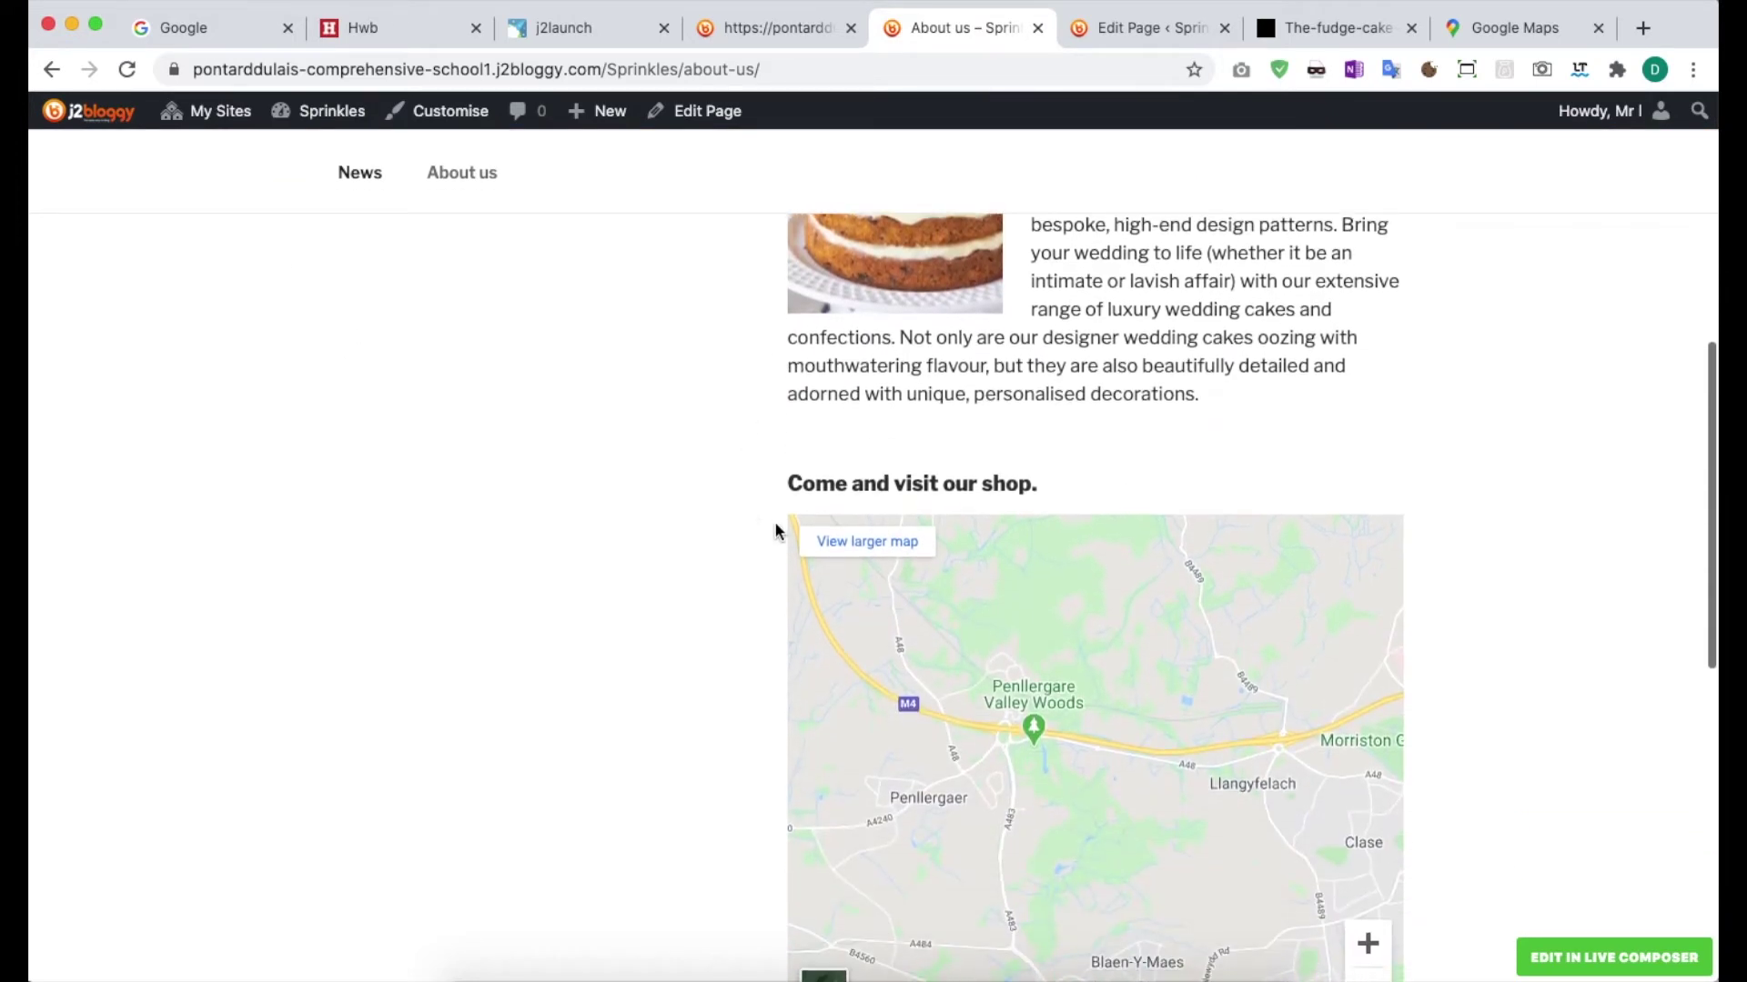
pyautogui.scroll(-2, 783, 667)
pyautogui.scroll(8, 764, 655)
pyautogui.scroll(2, 763, 655)
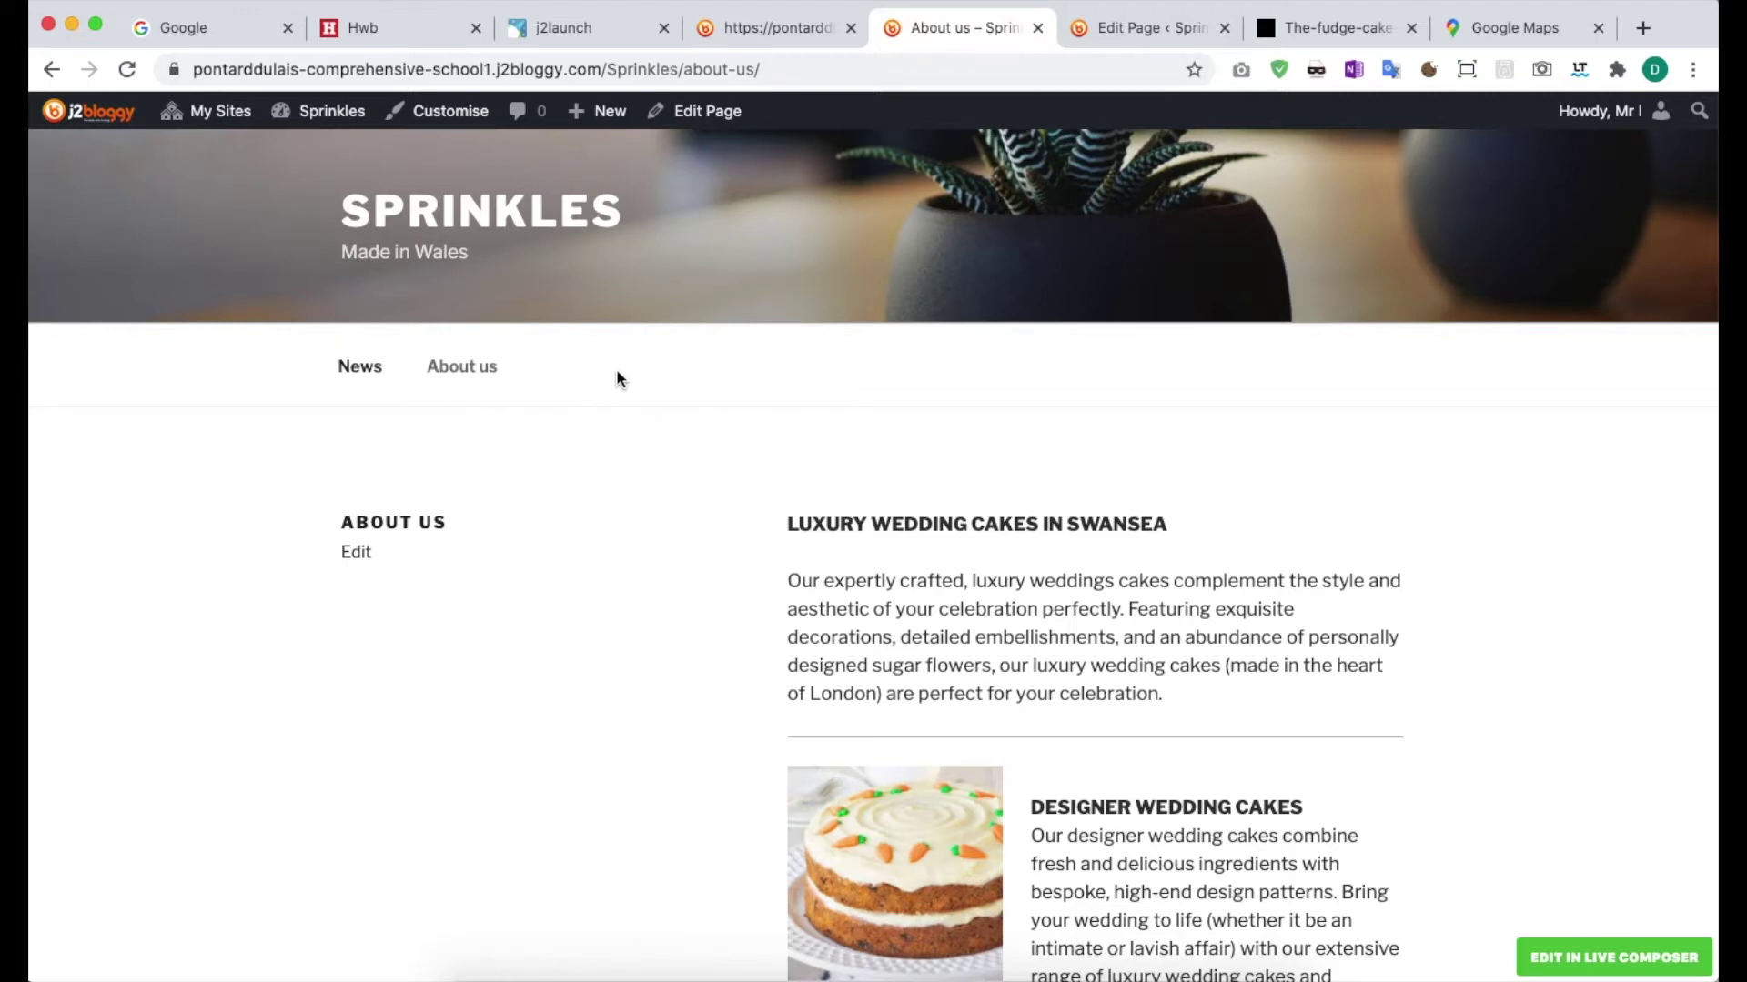
# Return to the page editor, add a new page titled "Contact Us" and publish it.
pyautogui.click(1150, 29)
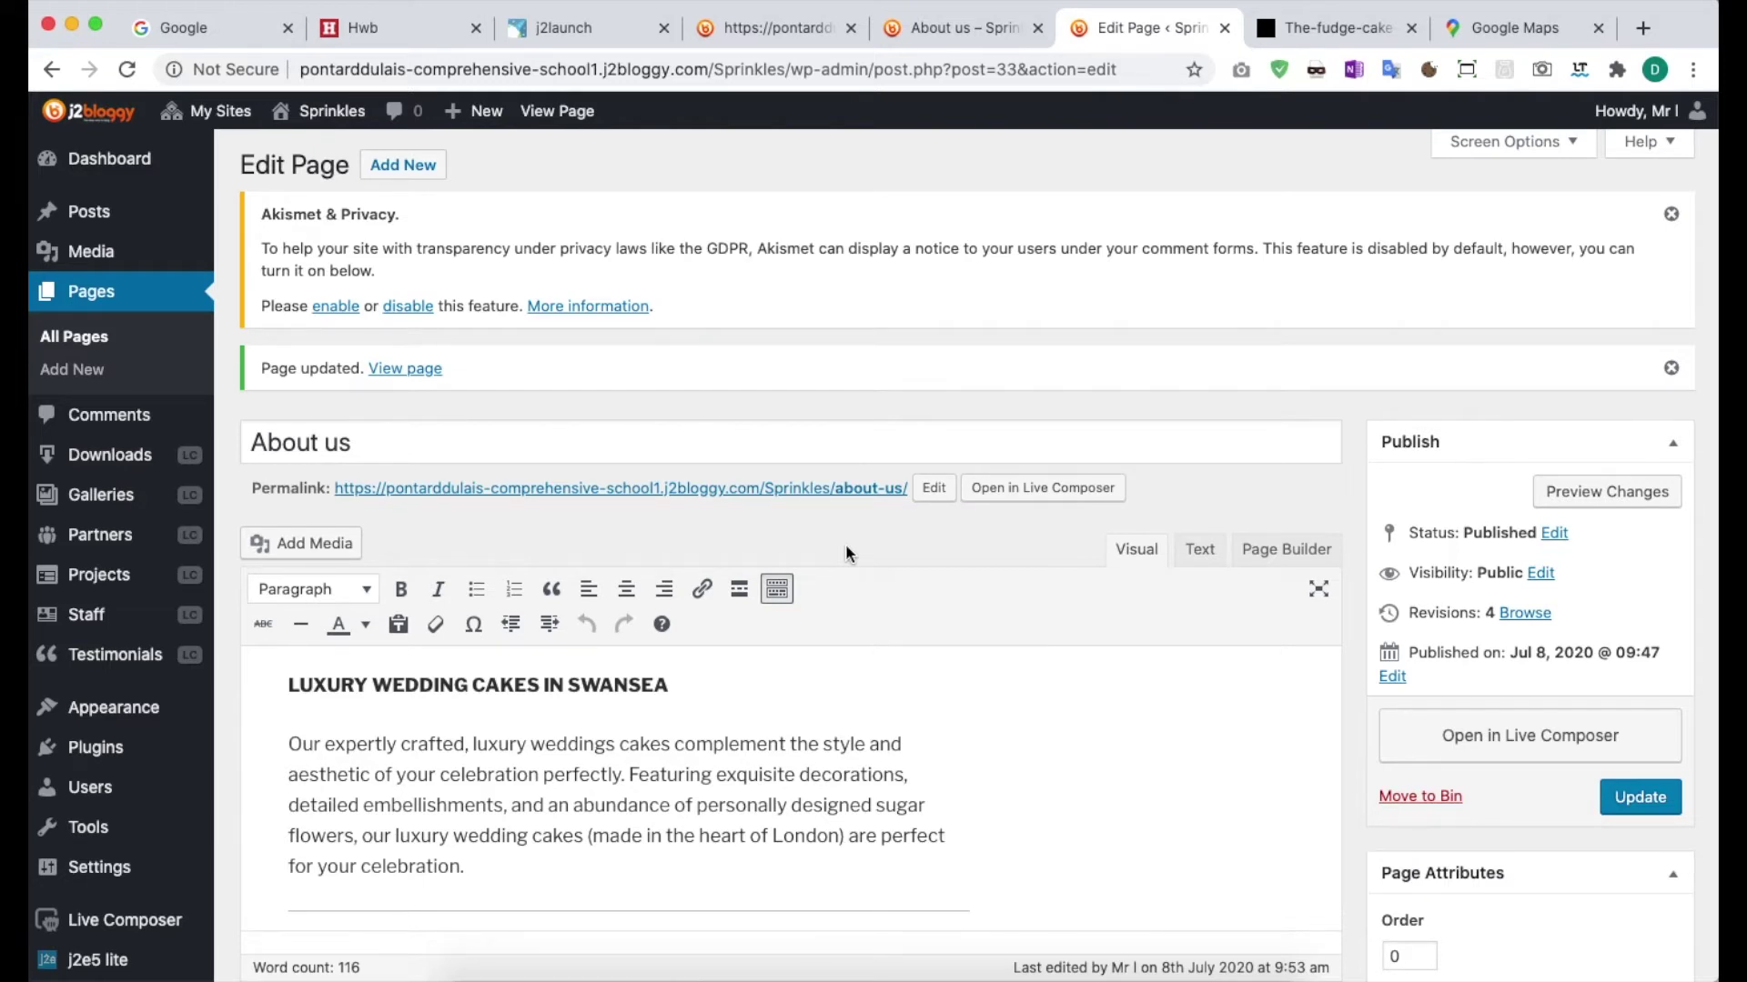
pyautogui.click(406, 175)
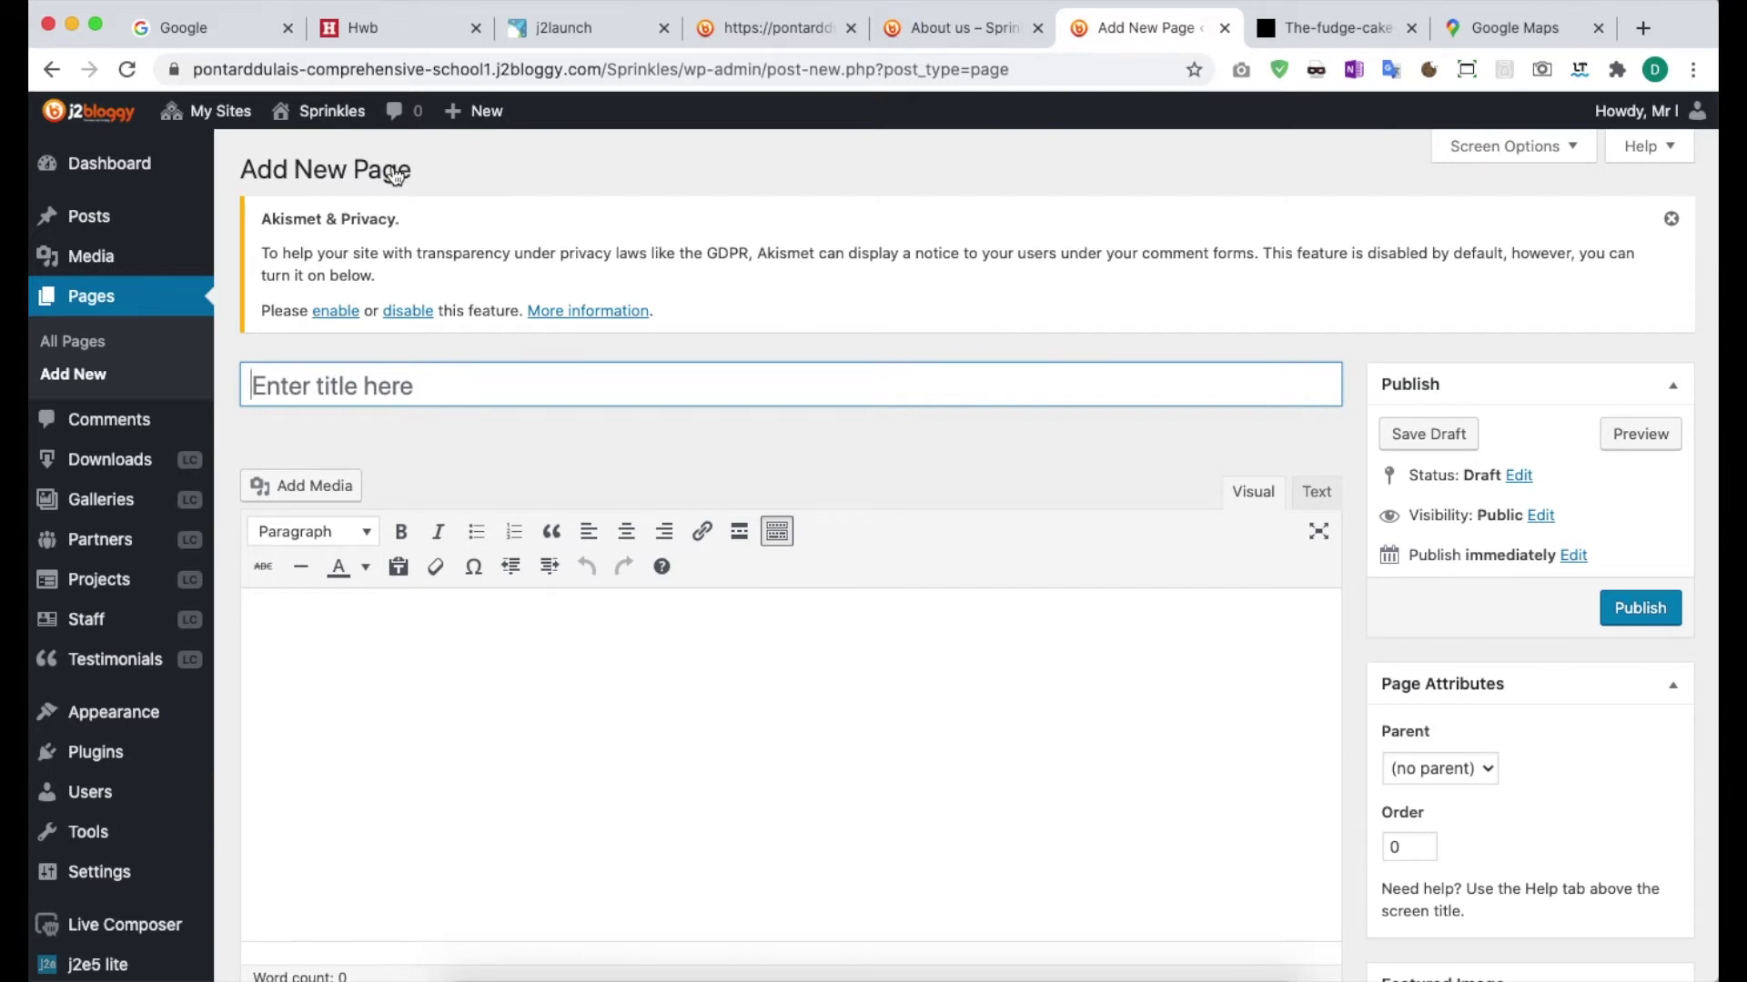
pyautogui.write('Contact Us')
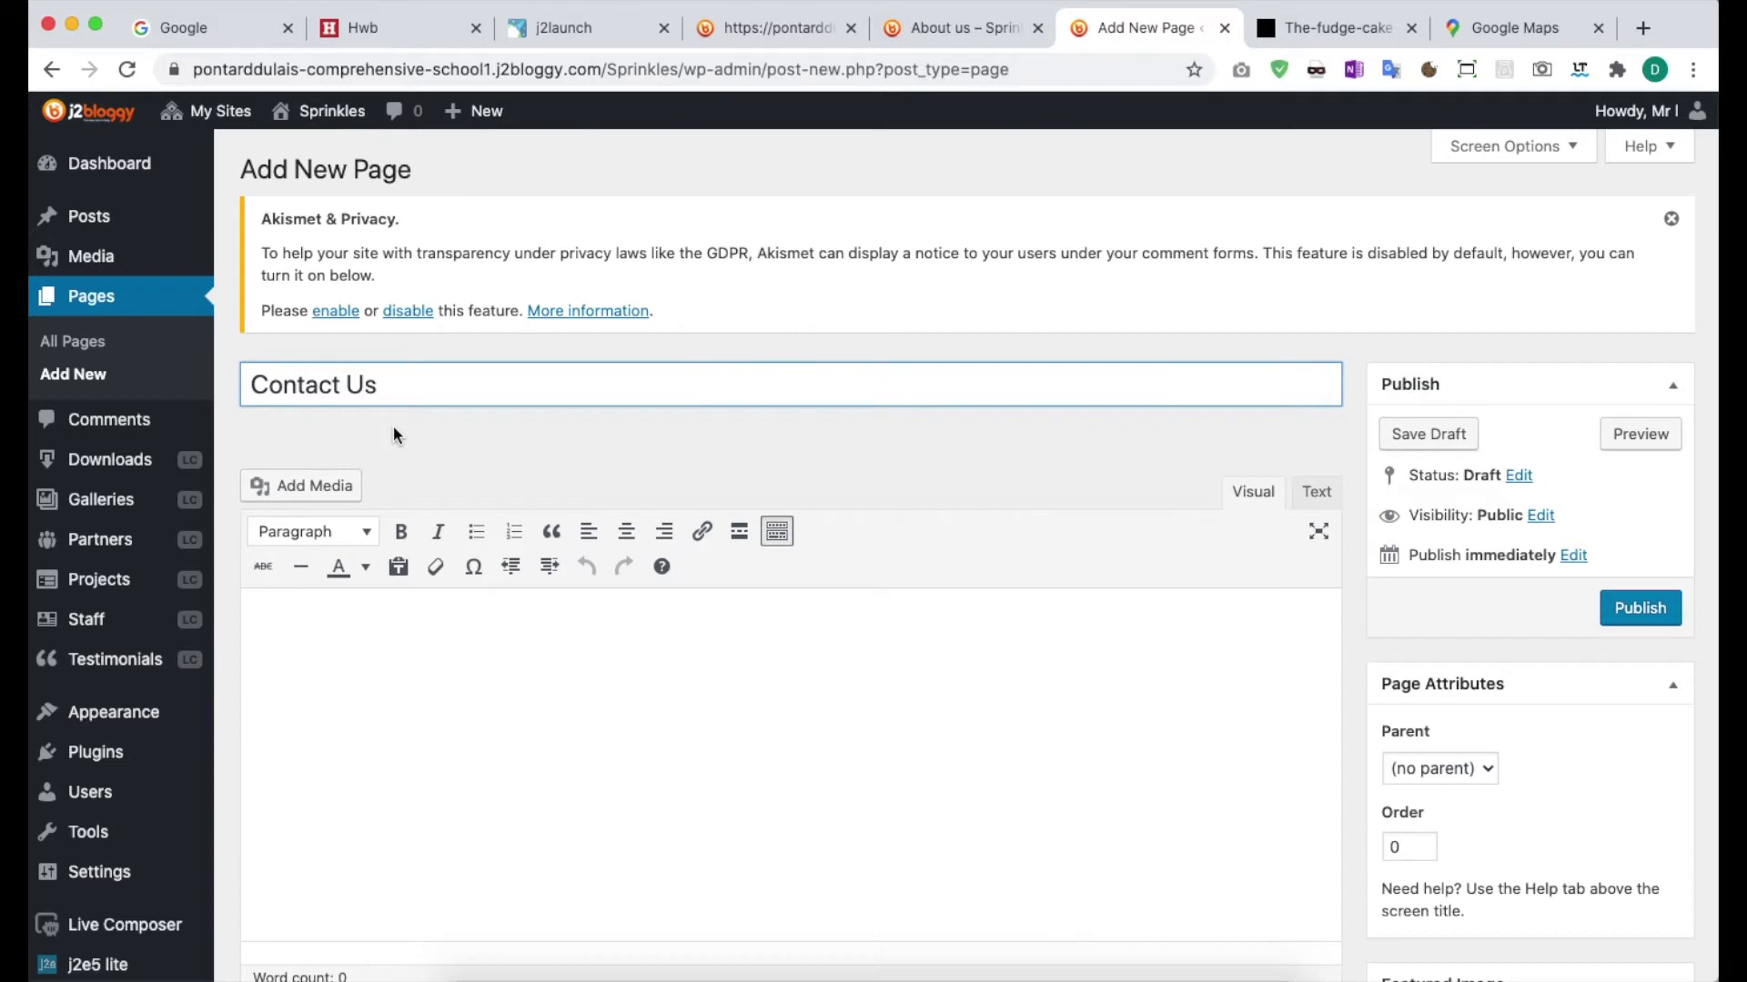
pyautogui.click(545, 452)
pyautogui.scroll(-1, 582, 455)
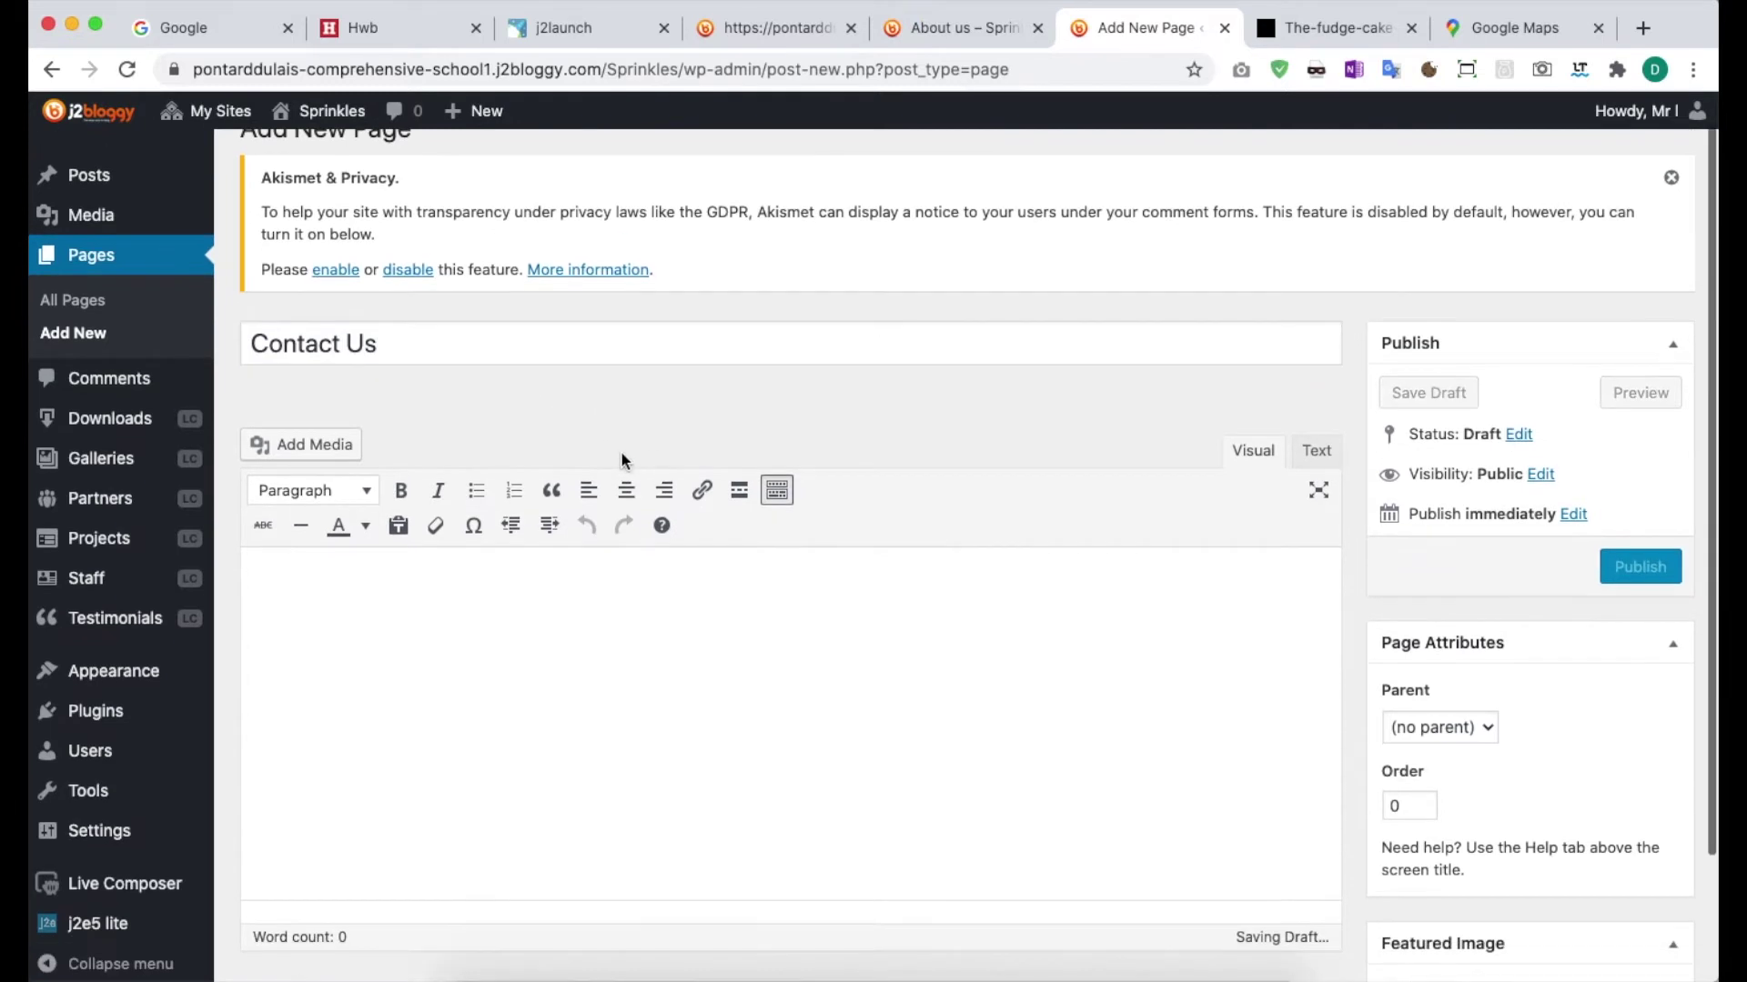
pyautogui.click(1643, 567)
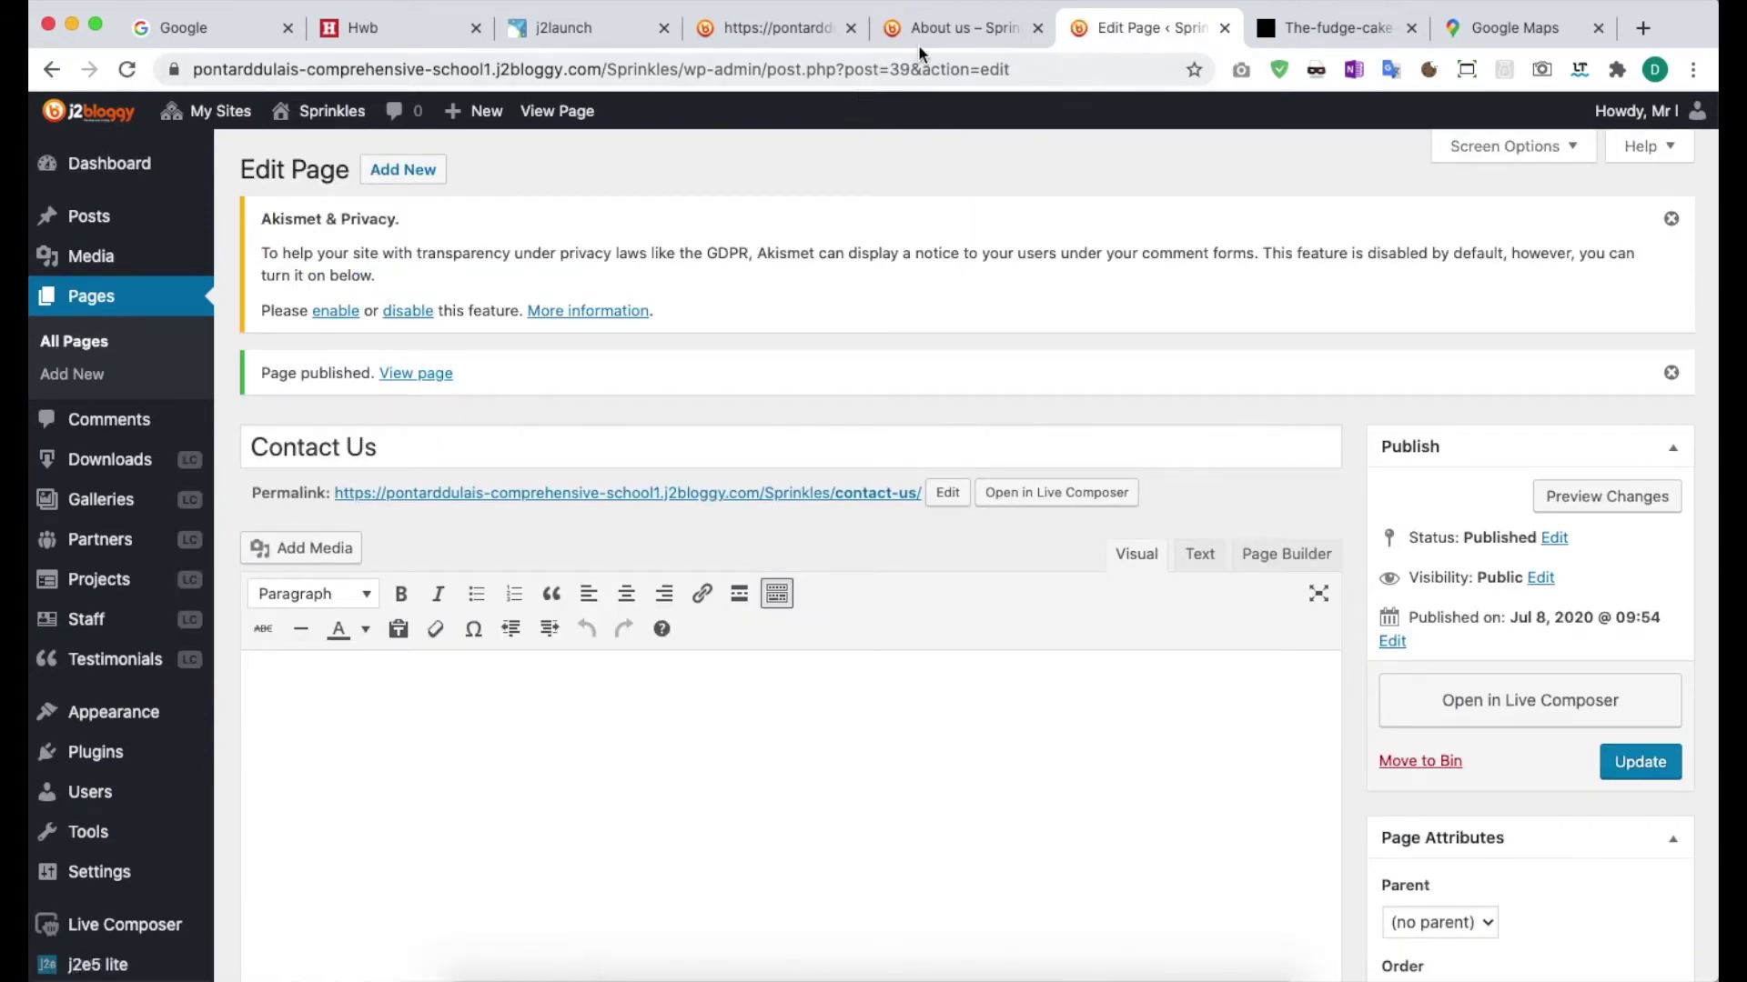
# Reload the live Sprinkles site and view the new Contact Us page from its navigation.
pyautogui.click(992, 37)
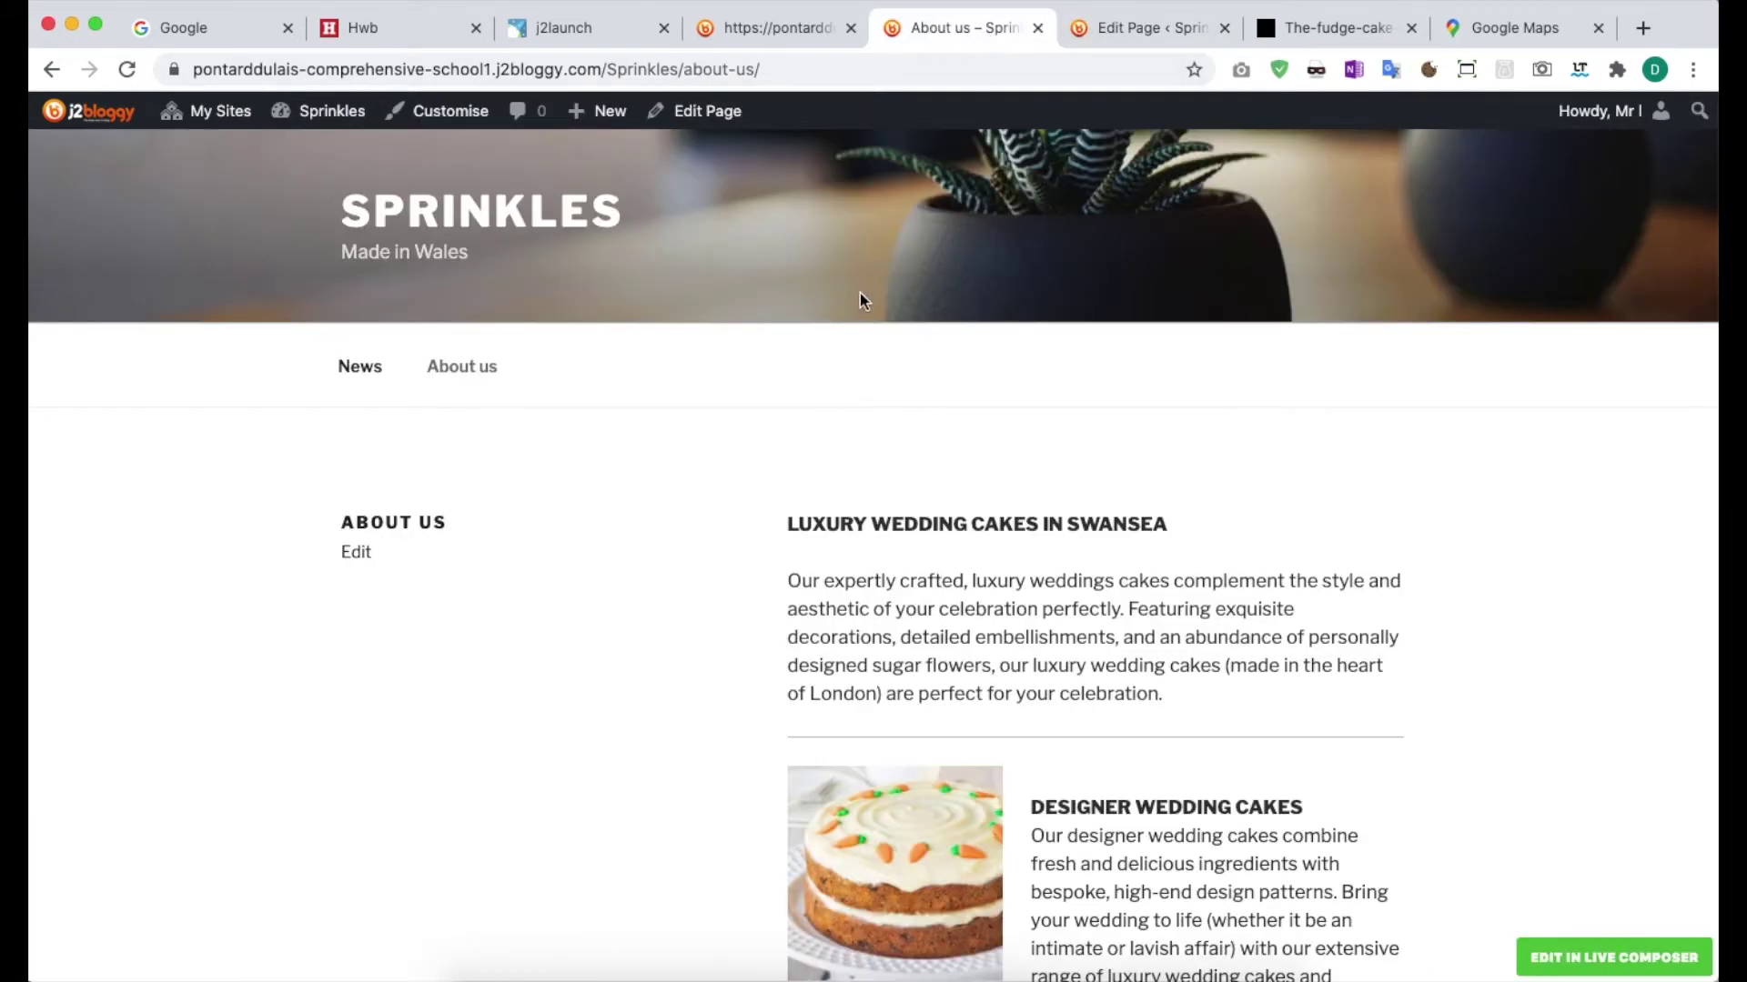
pyautogui.press('super+r')
pyautogui.click(583, 372)
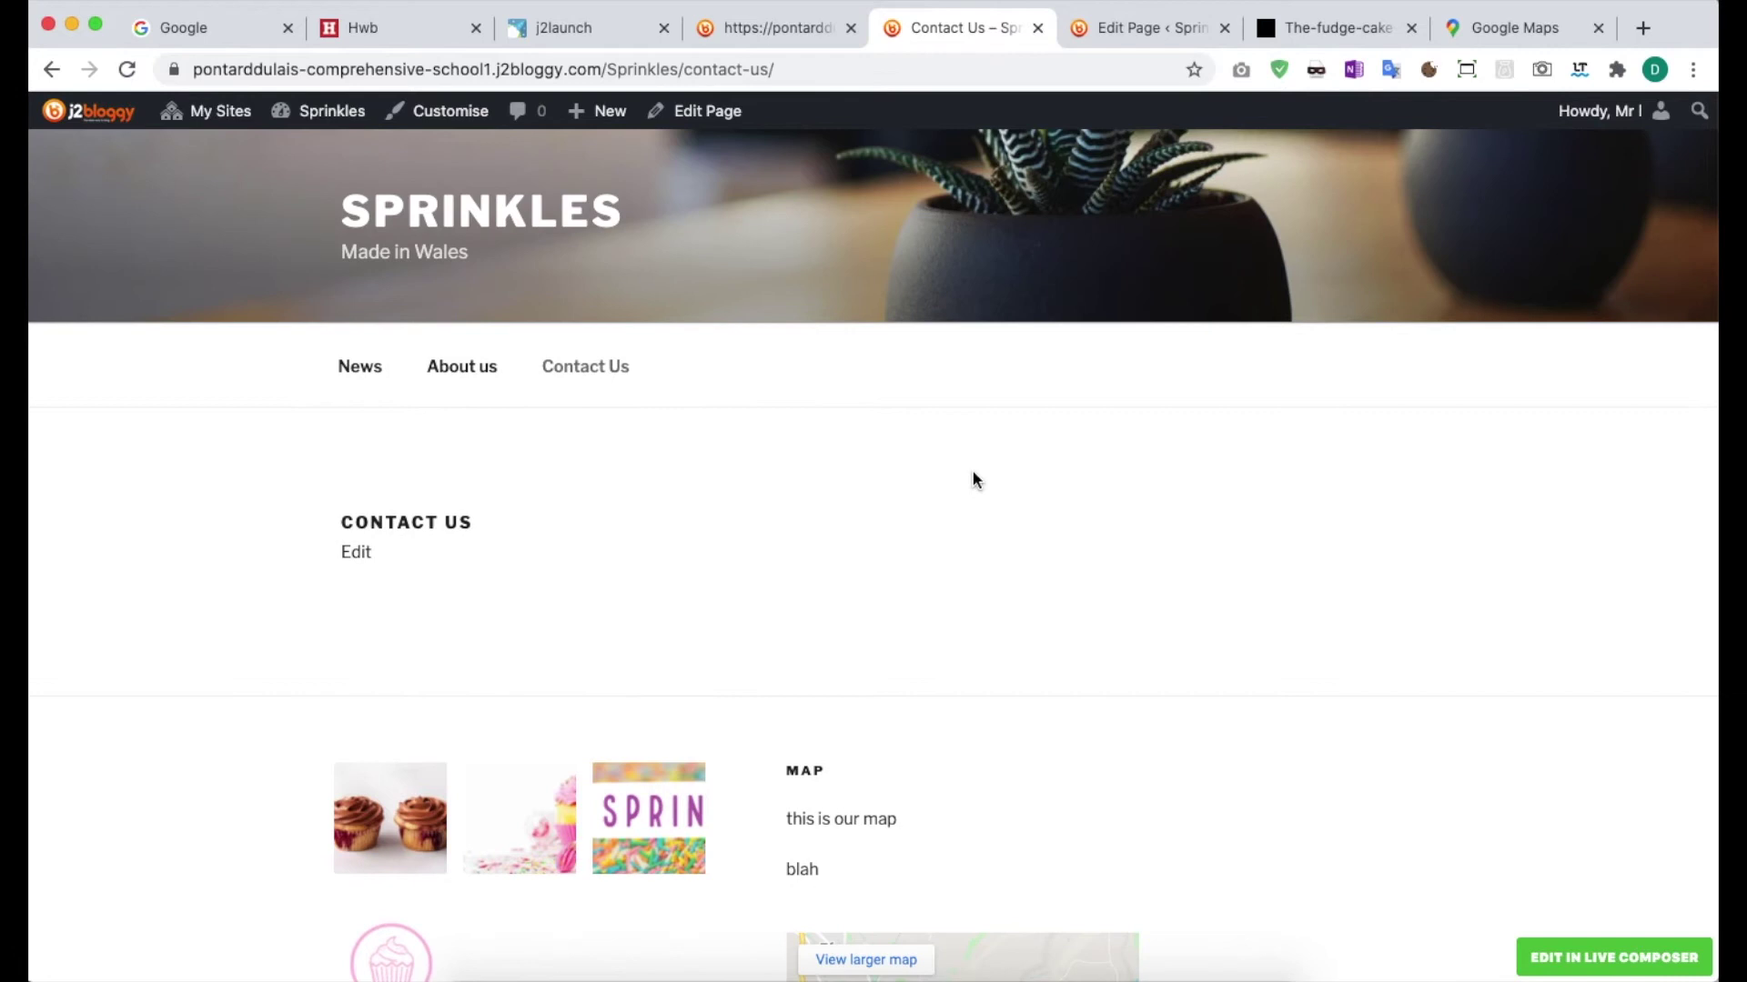
# Open the Contact Us page in Live Composer from its page editor and place a Text element in the empty module area.
pyautogui.click(1145, 31)
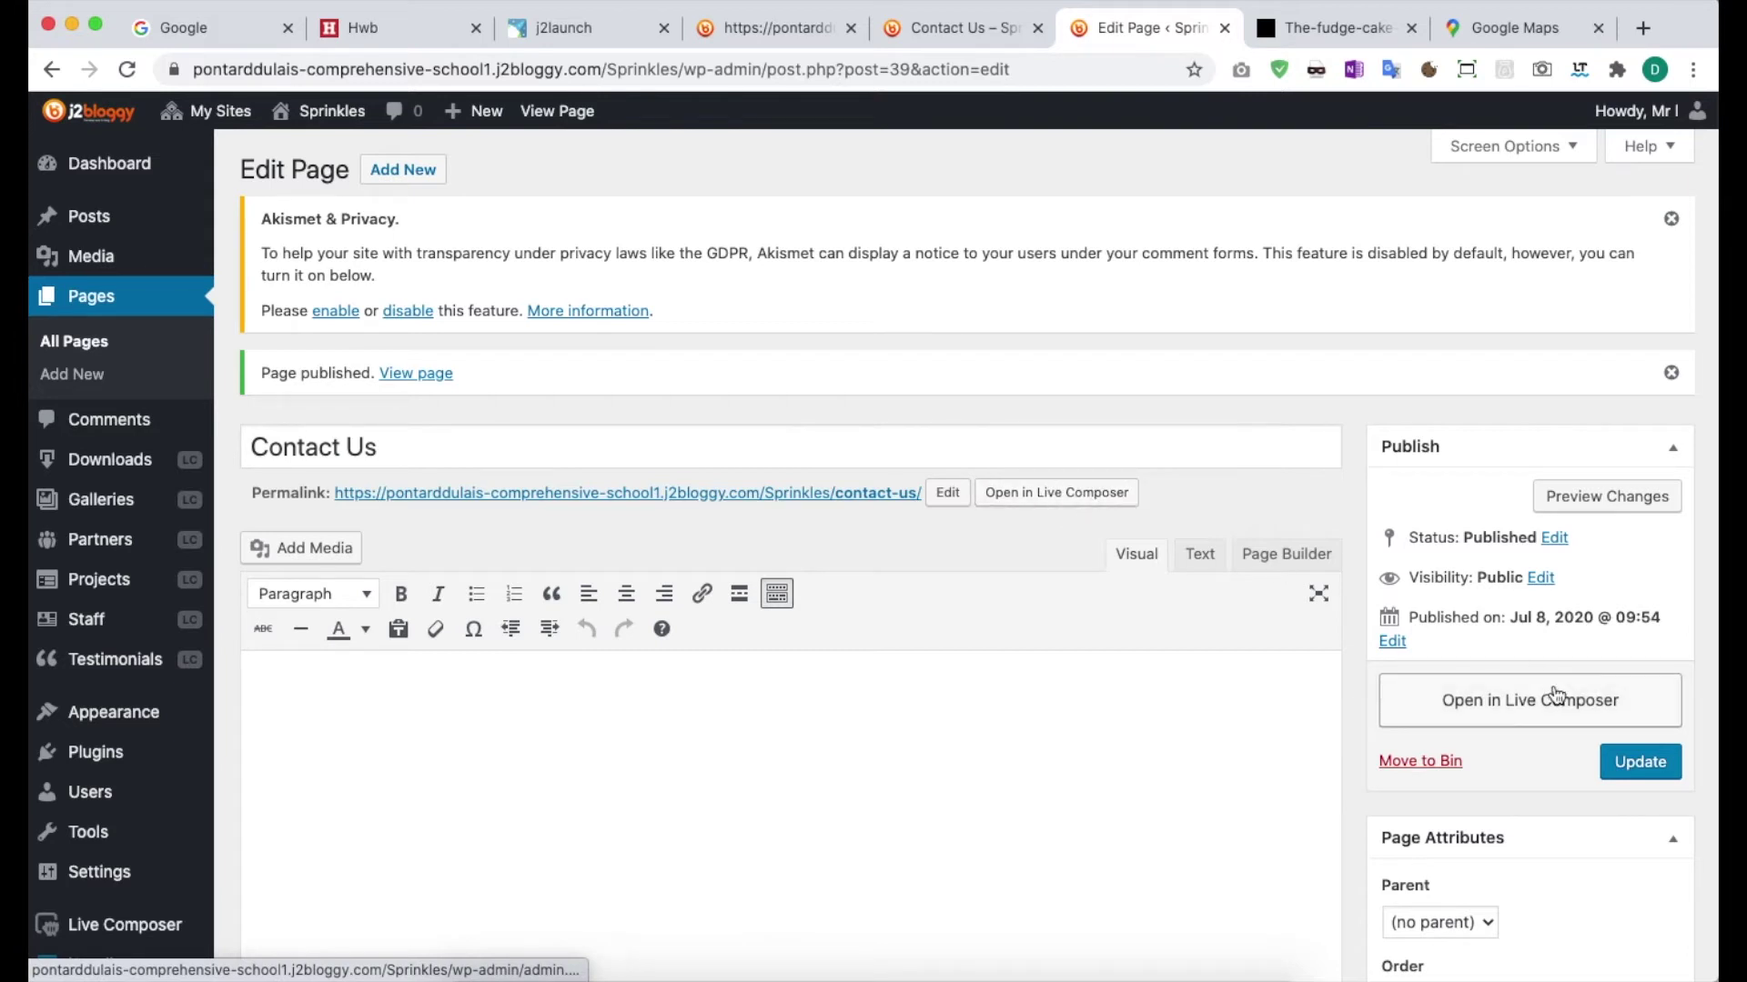
pyautogui.click(1088, 498)
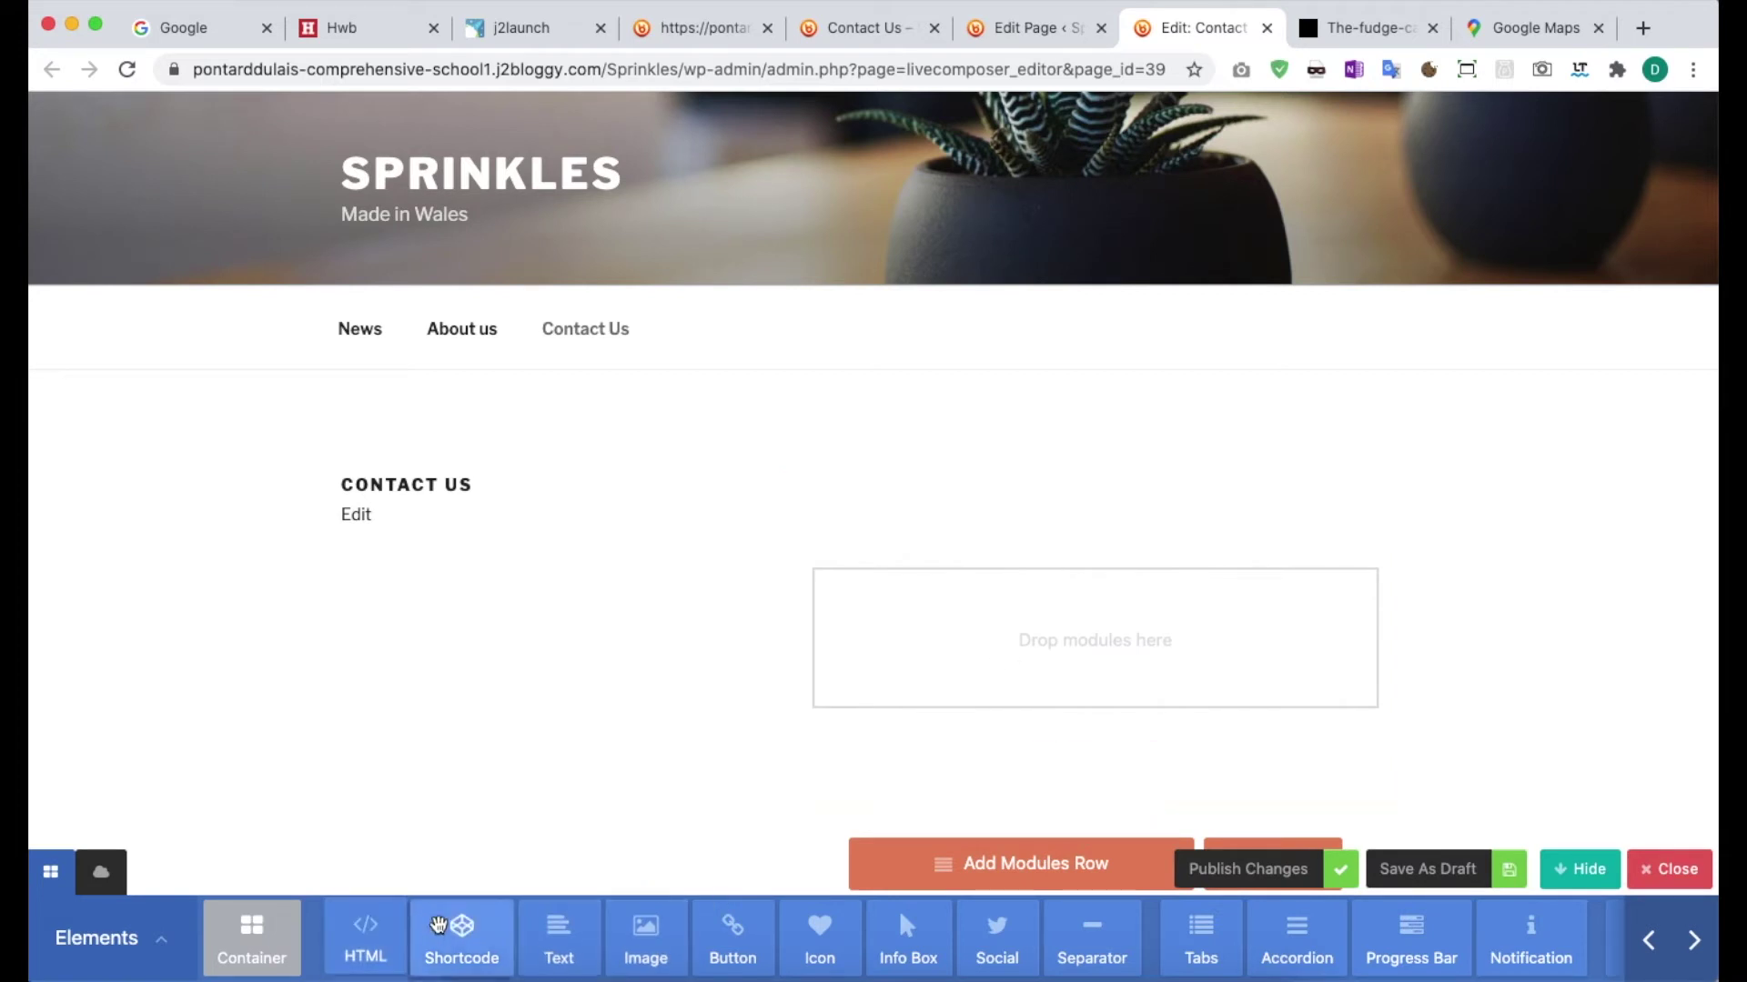
pyautogui.moveTo(1018, 596)
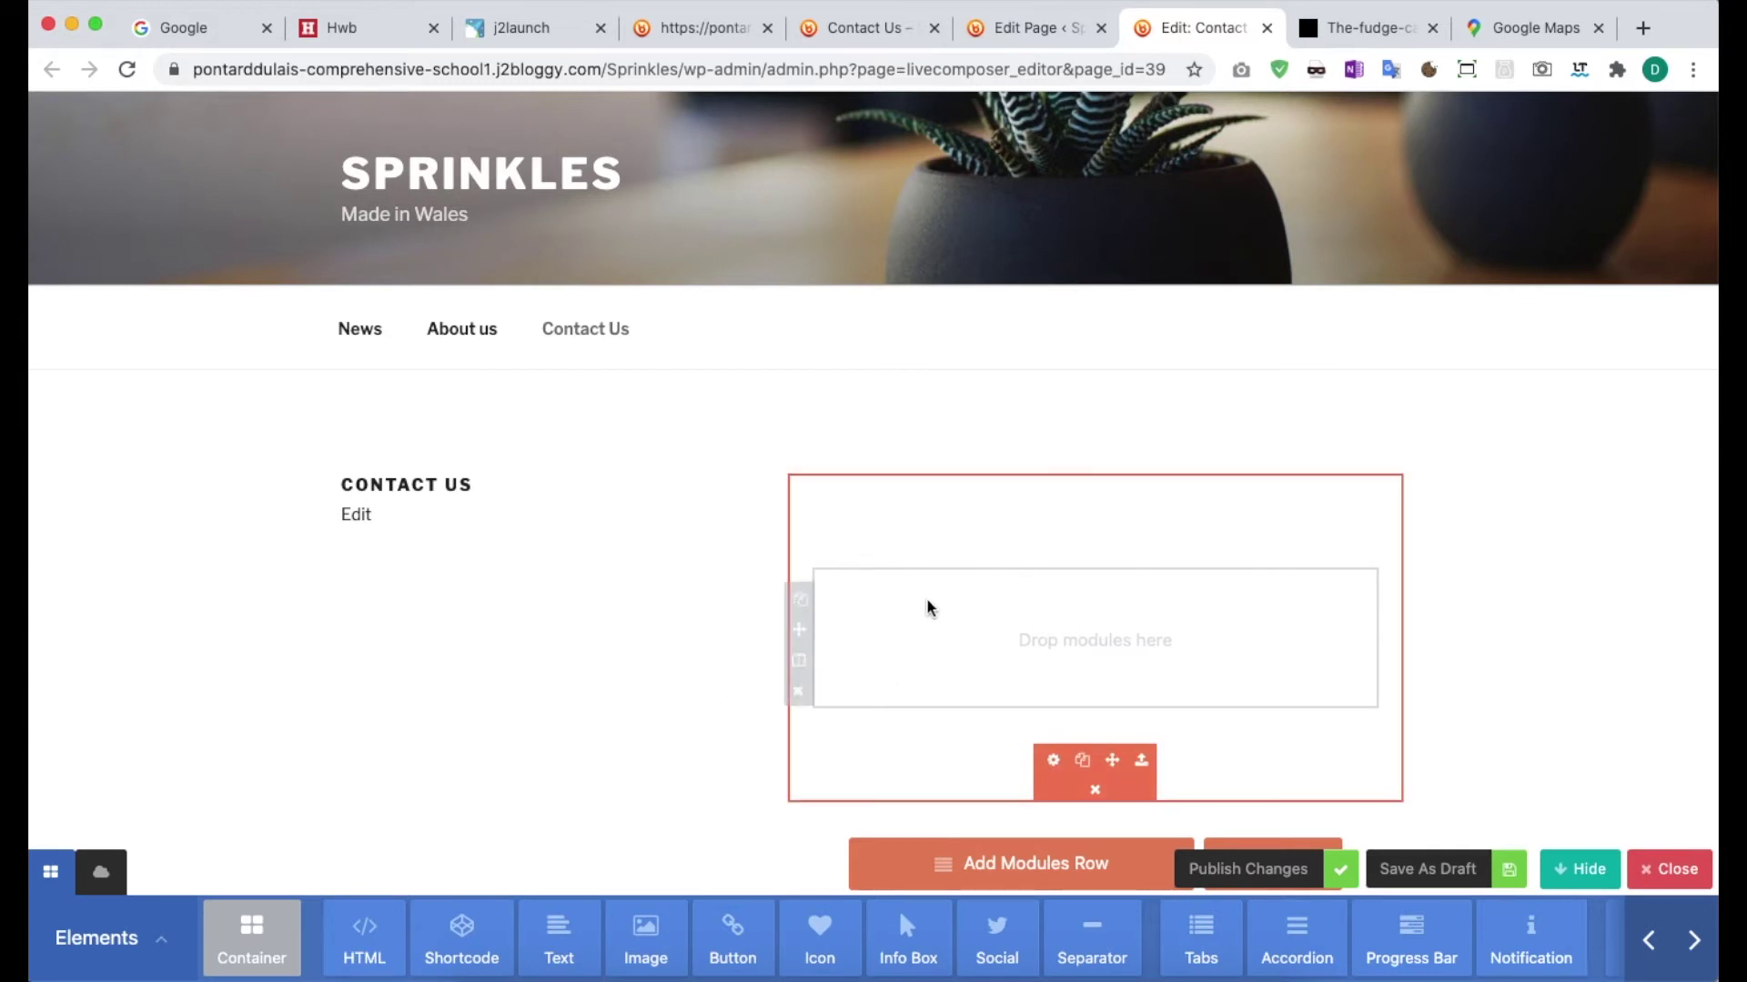
pyautogui.scroll(-3, 682, 688)
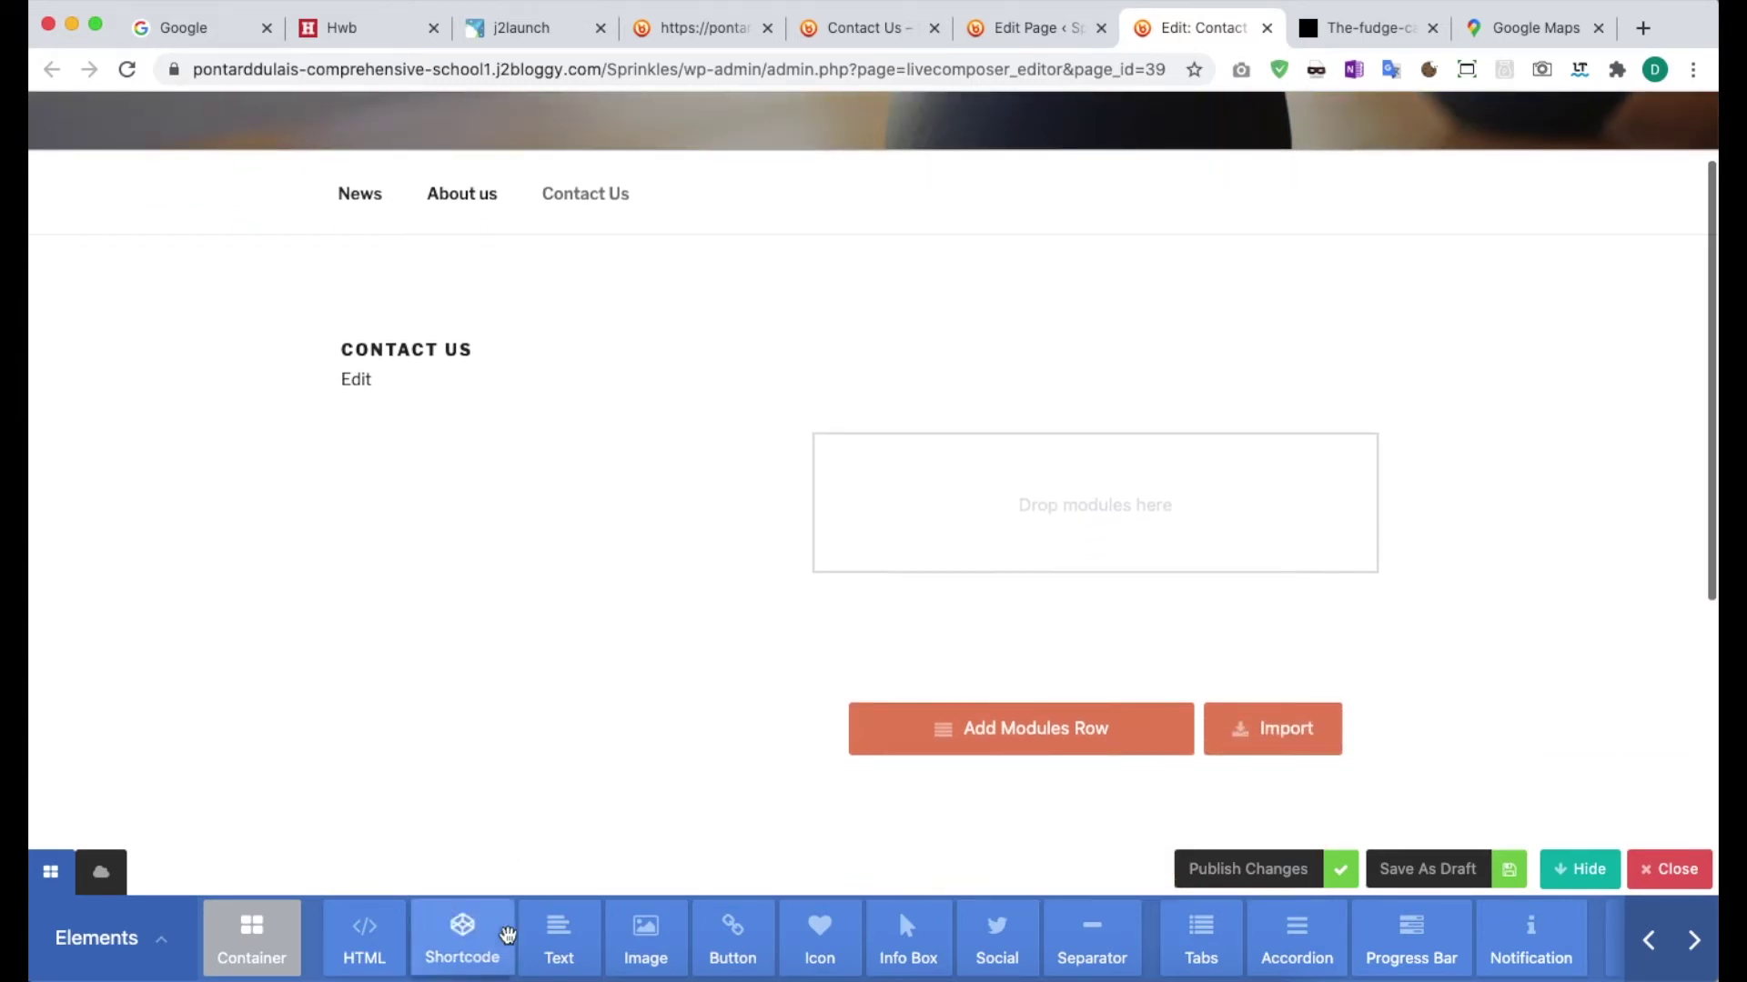
pyautogui.moveTo(553, 946); pyautogui.dragTo(943, 406)
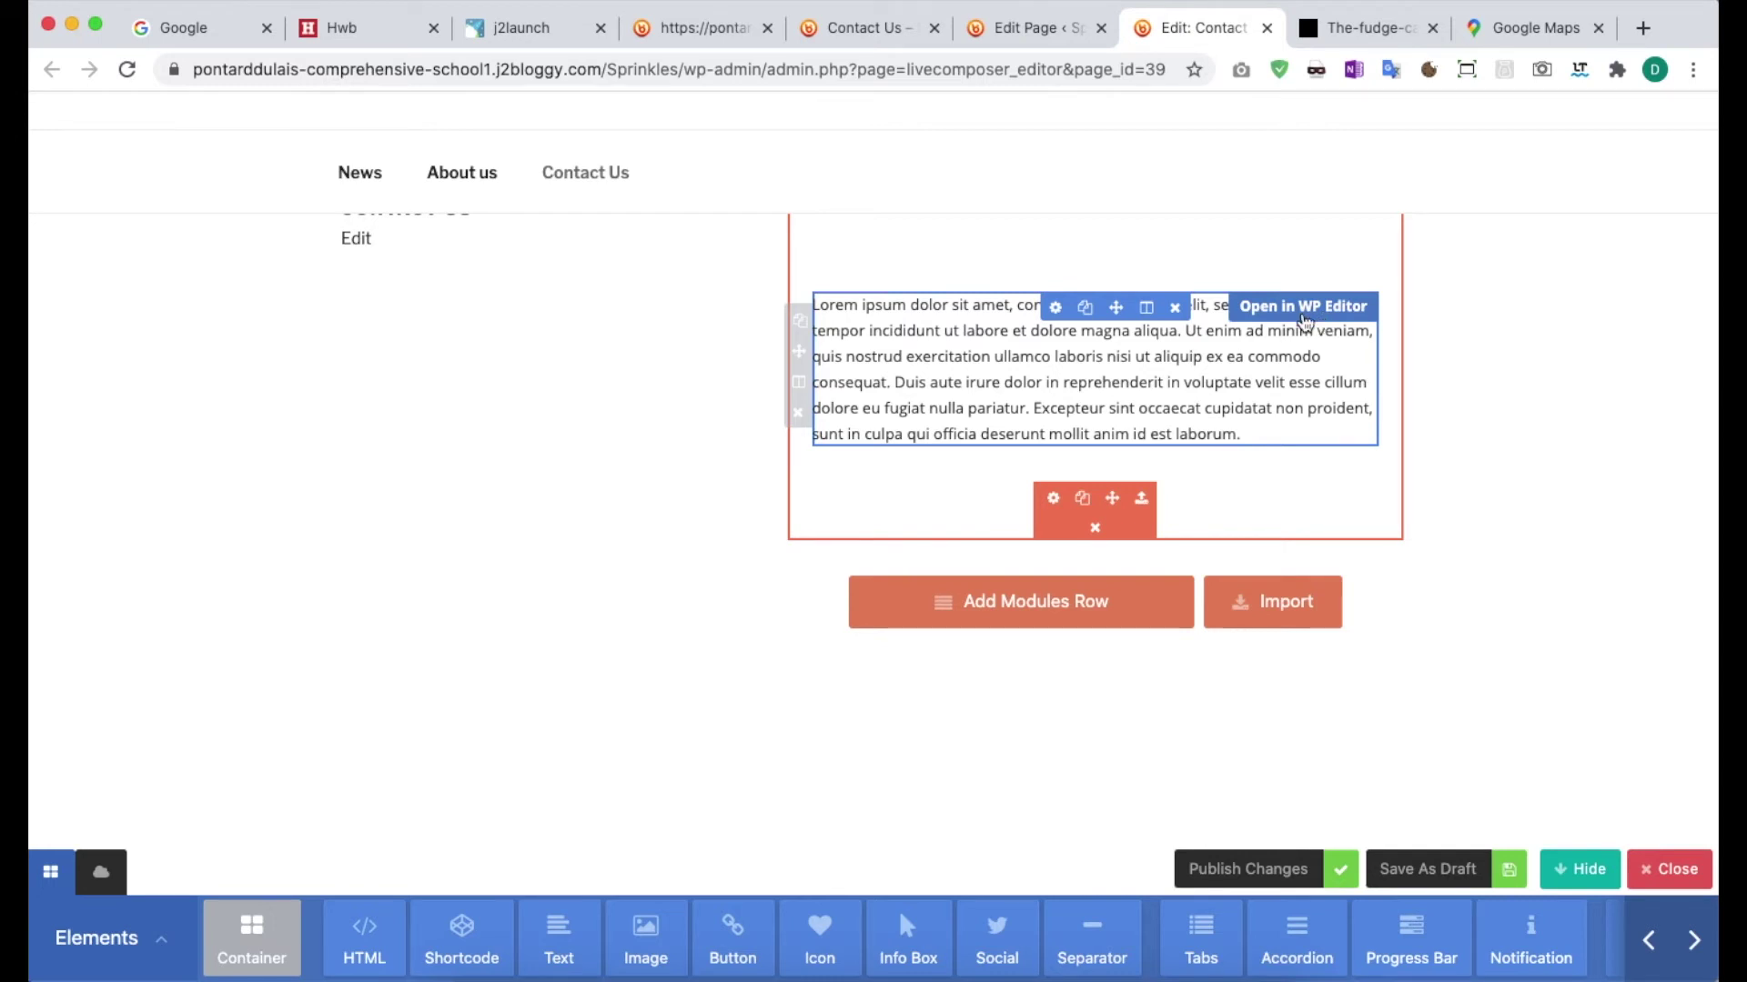
# Open the text element in the WP Editor, switch to Microsoft Word and copy the paragraph under "WEDDING CAKE MAKER".
pyautogui.click(1303, 310)
pyautogui.click(838, 966)
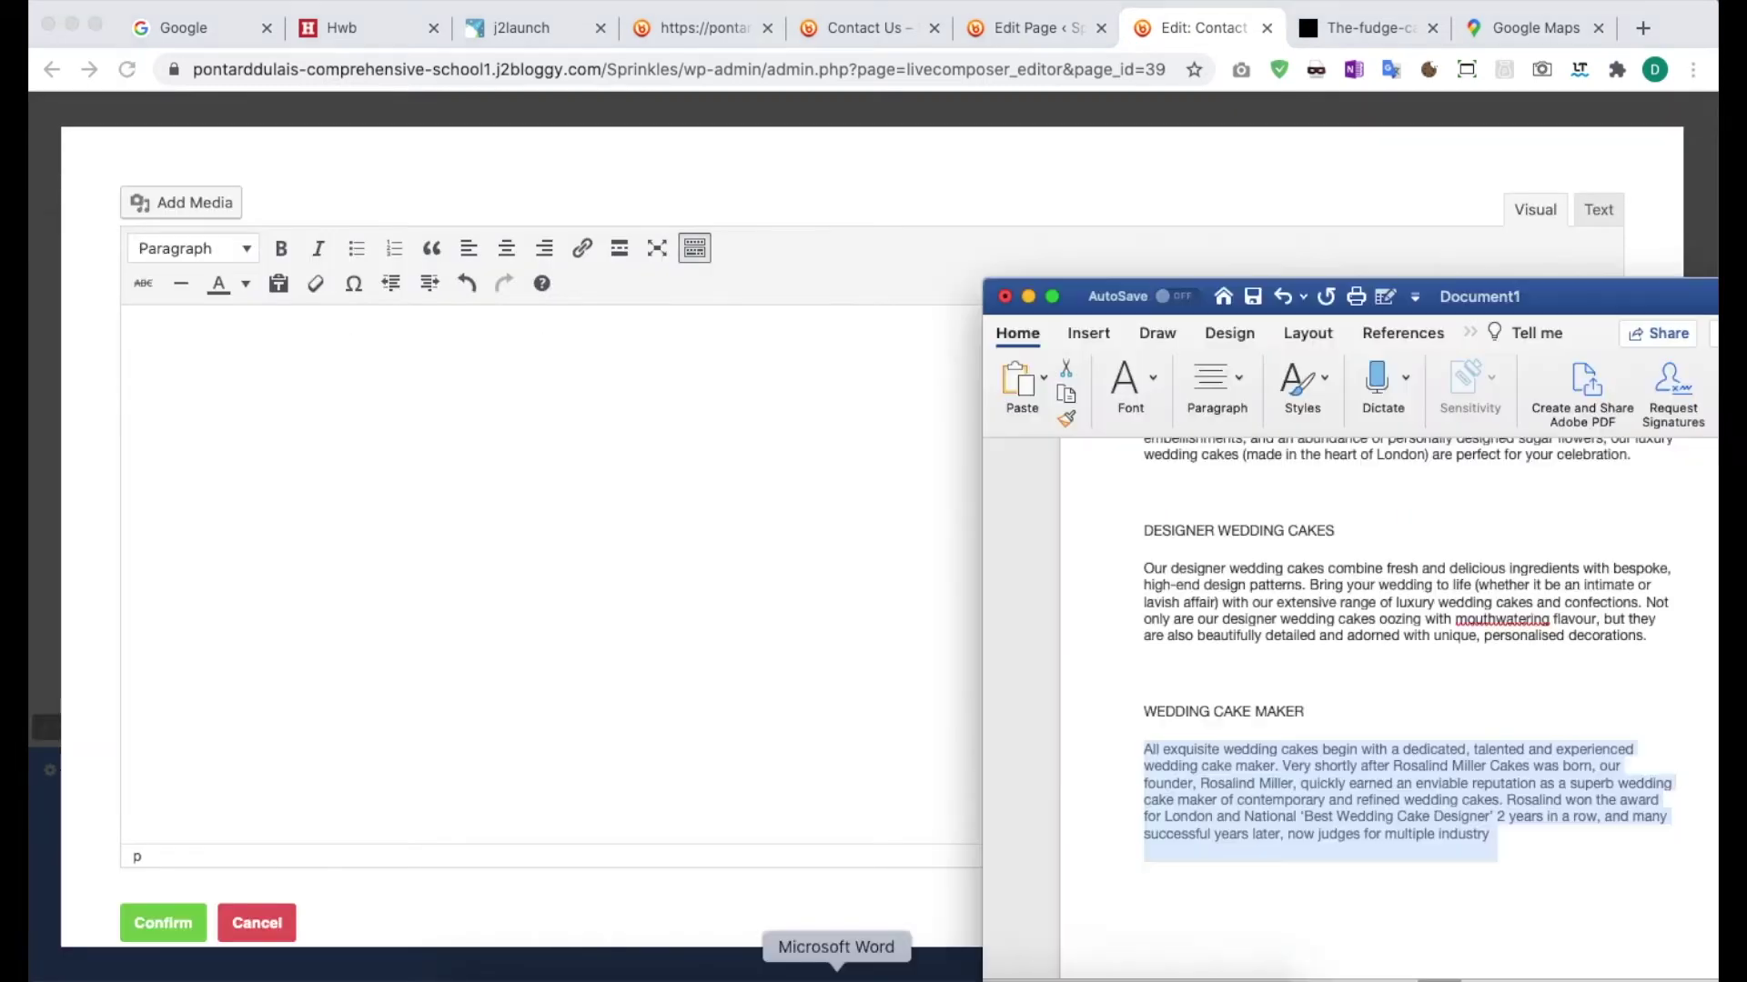
pyautogui.rightClick(1367, 757)
pyautogui.click(1423, 564)
# Back in the browser, paste the copied wedding cake maker paragraph into the text element's editor and confirm the content.
pyautogui.click(422, 521)
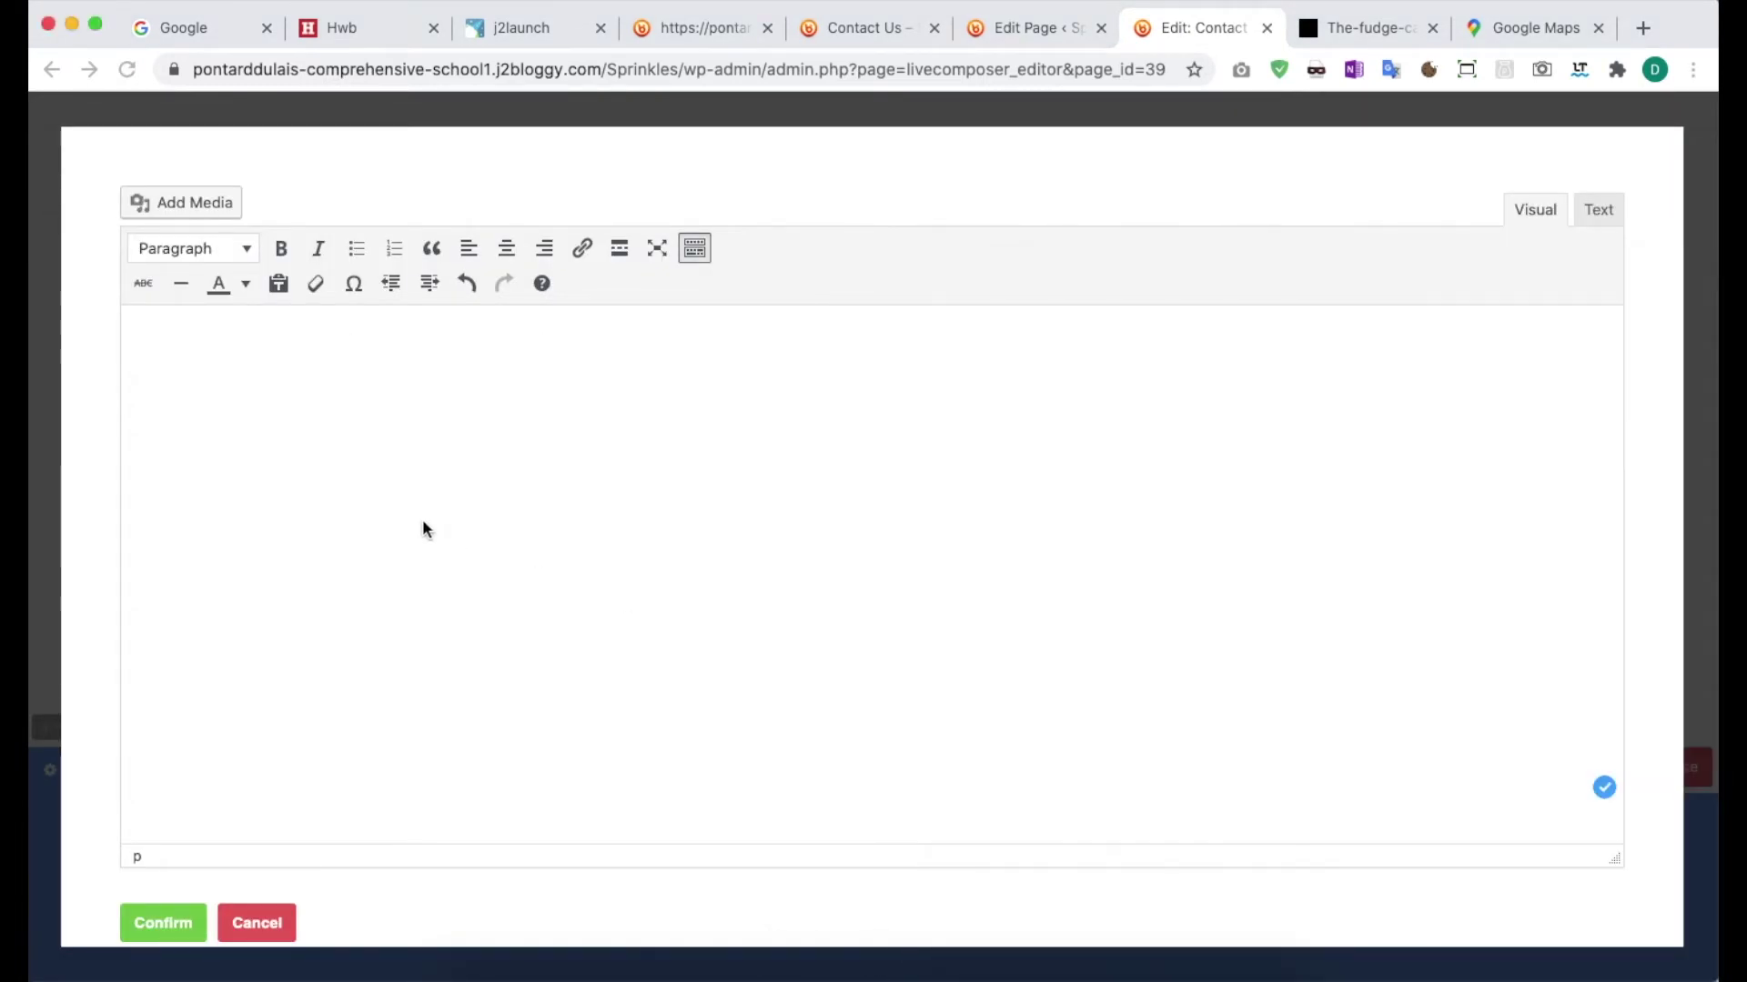
pyautogui.rightClick(276, 411)
pyautogui.click(236, 442)
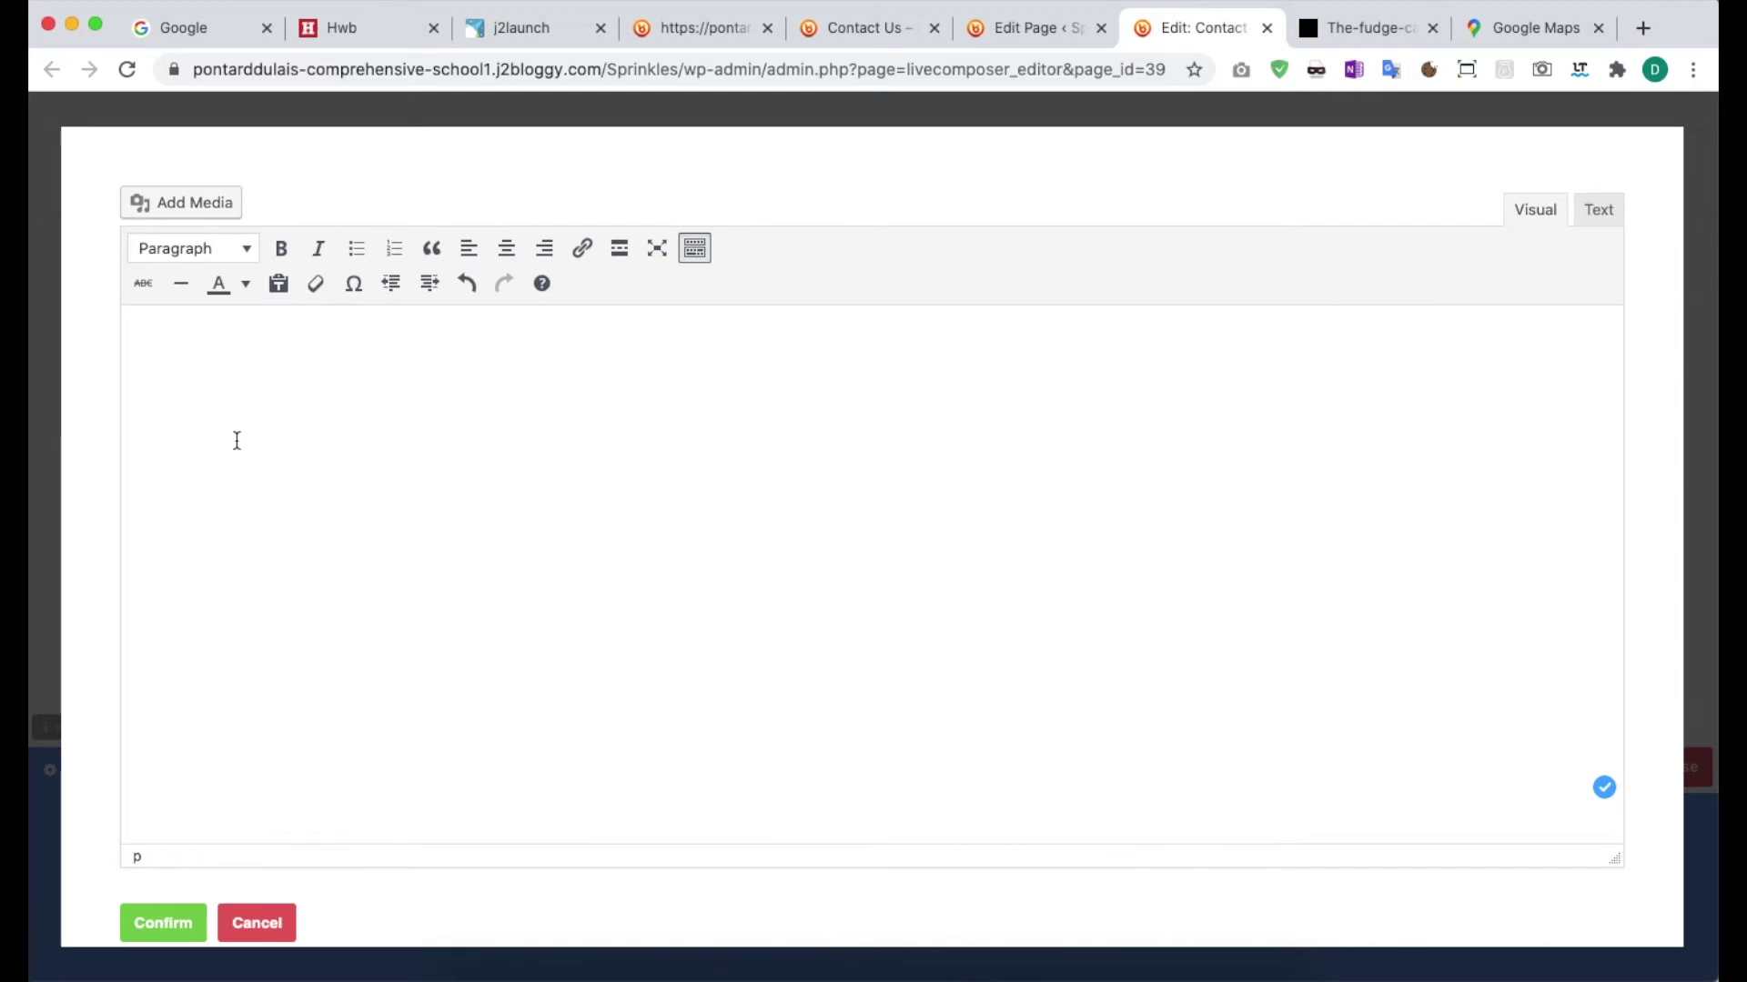
pyautogui.press('super+v')
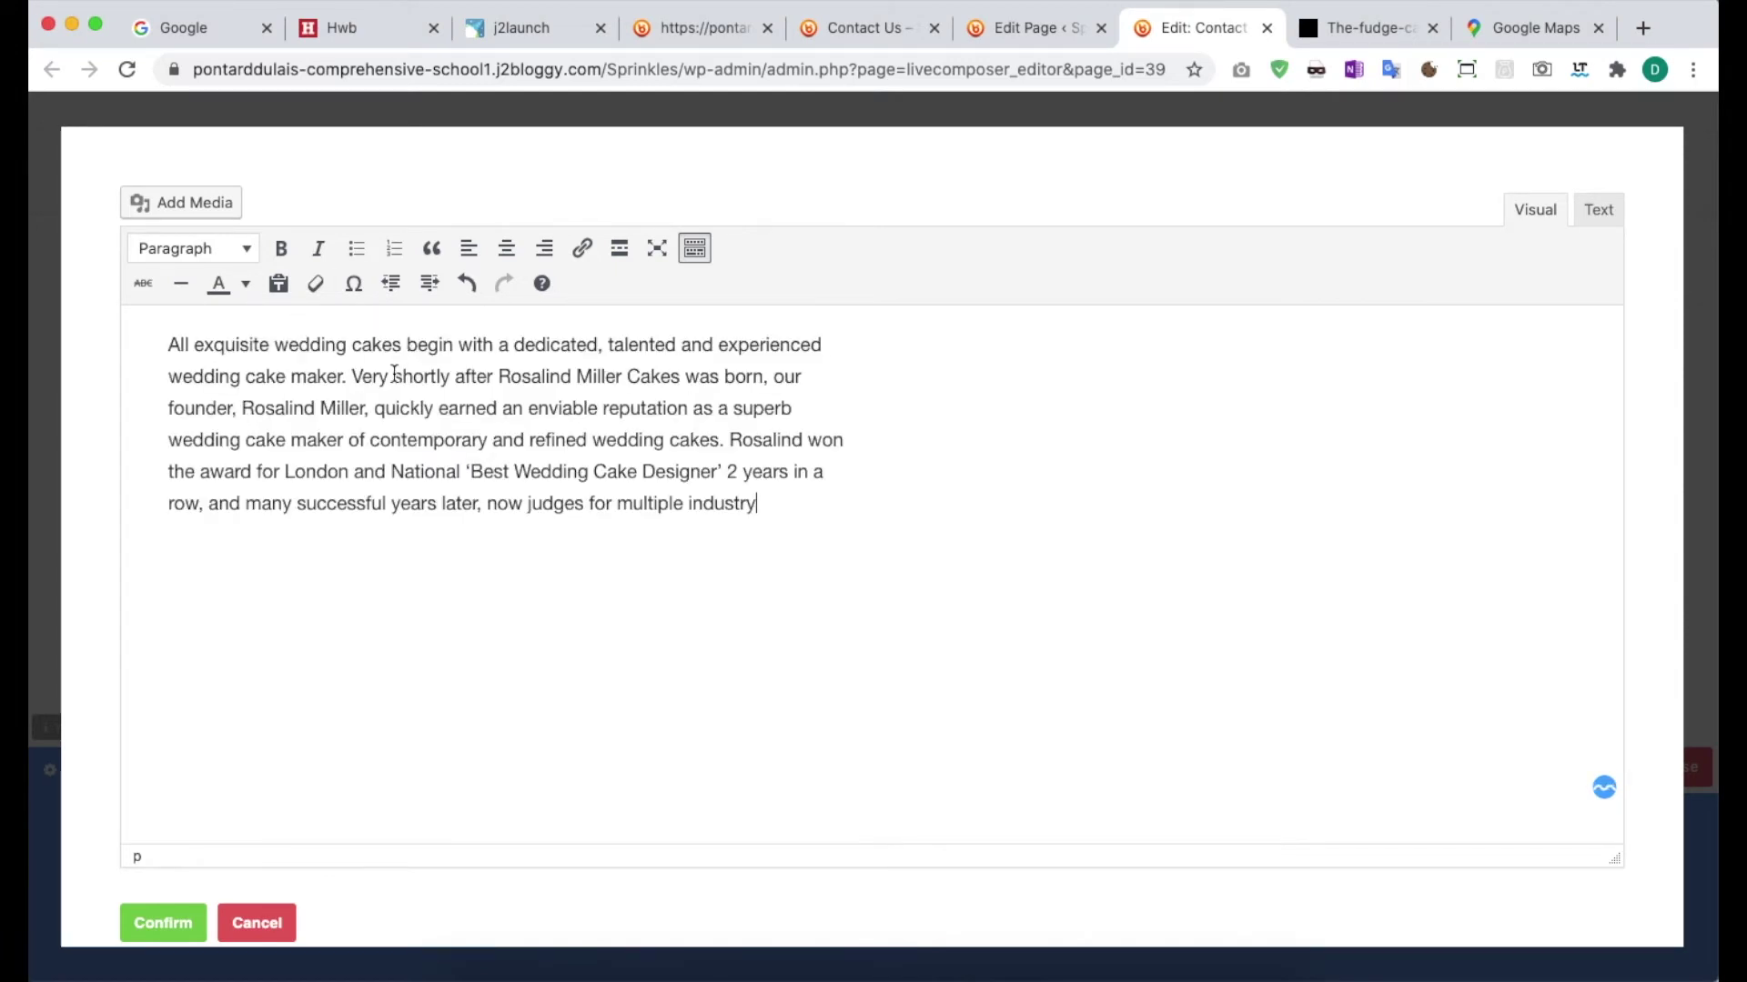
pyautogui.click(890, 529)
pyautogui.click(164, 923)
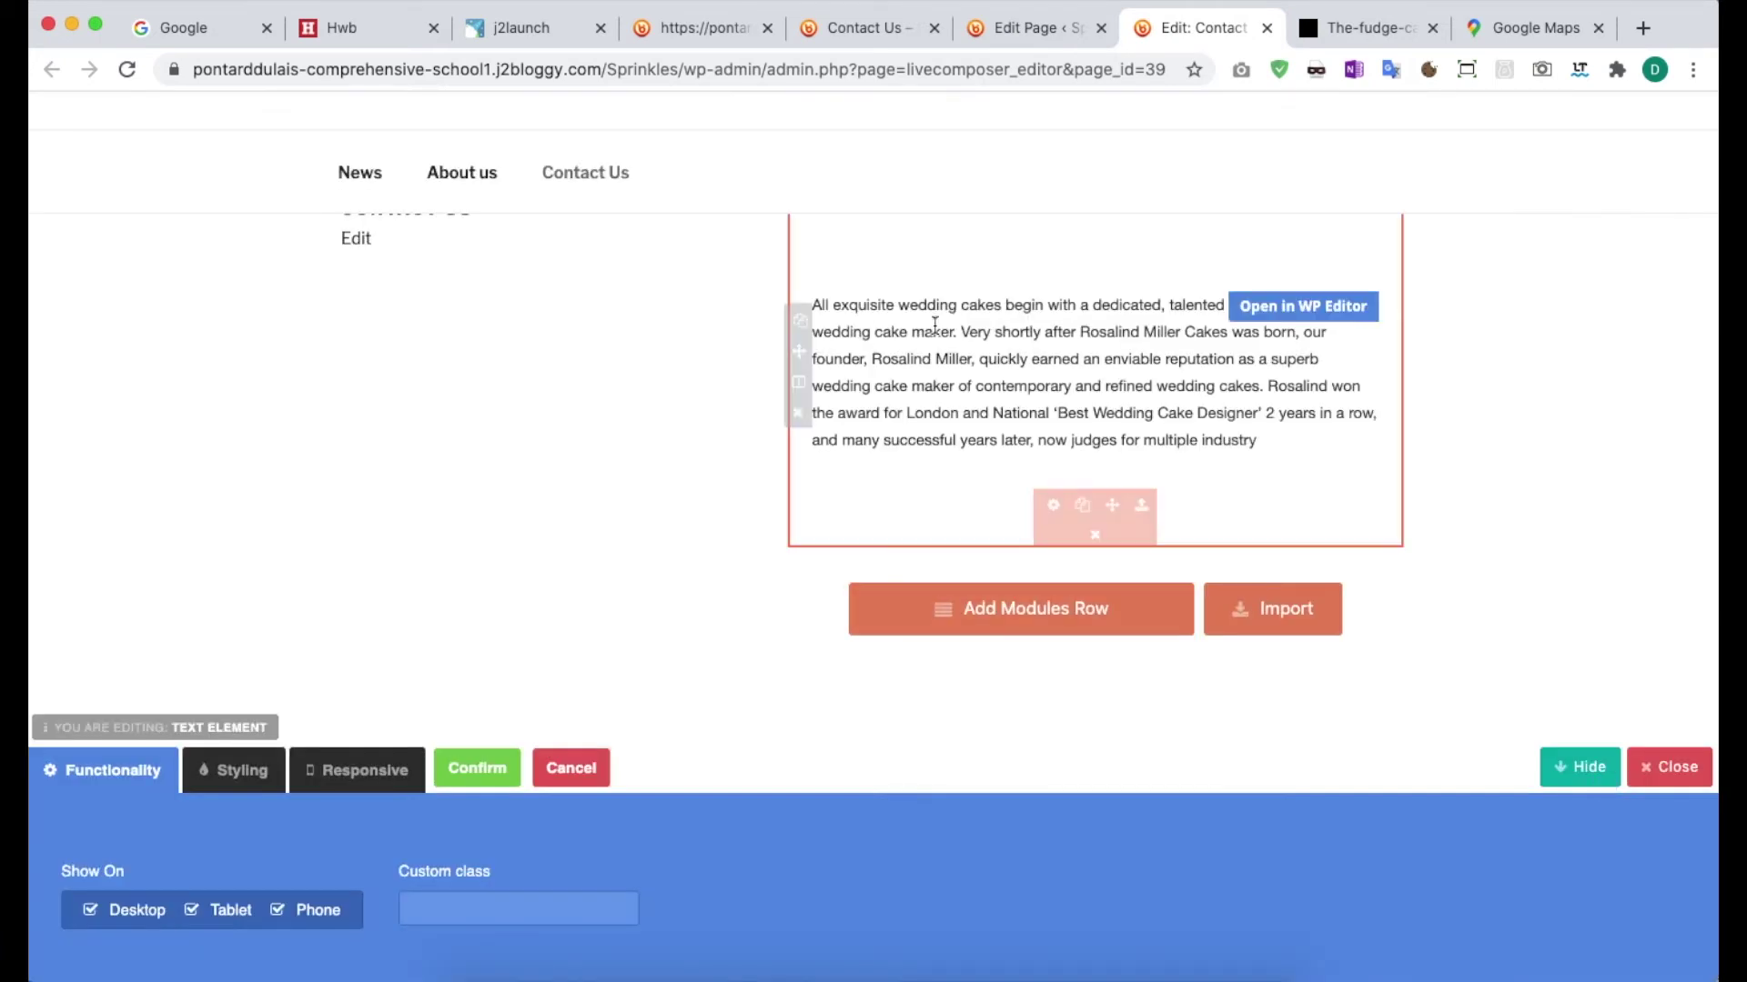
# Review the text element on the page, look through its styling options and preview its responsive tablet and phone layouts.
pyautogui.scroll(2, 683, 573)
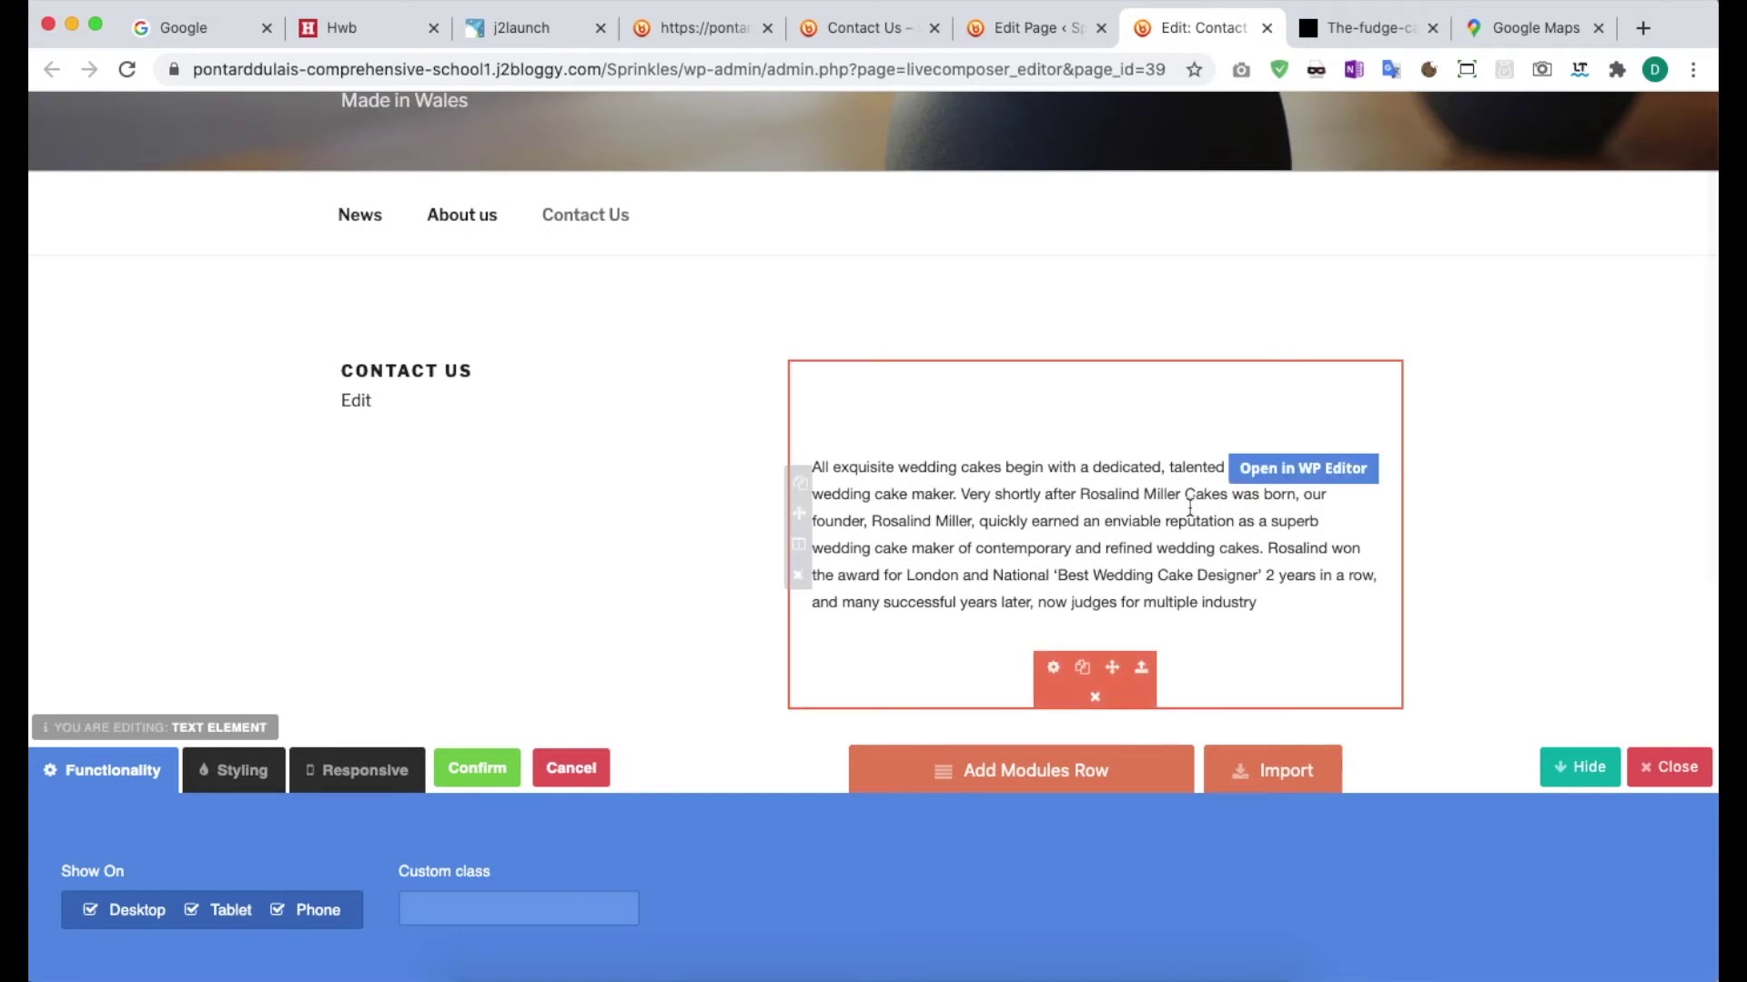
pyautogui.scroll(-2, 791, 591)
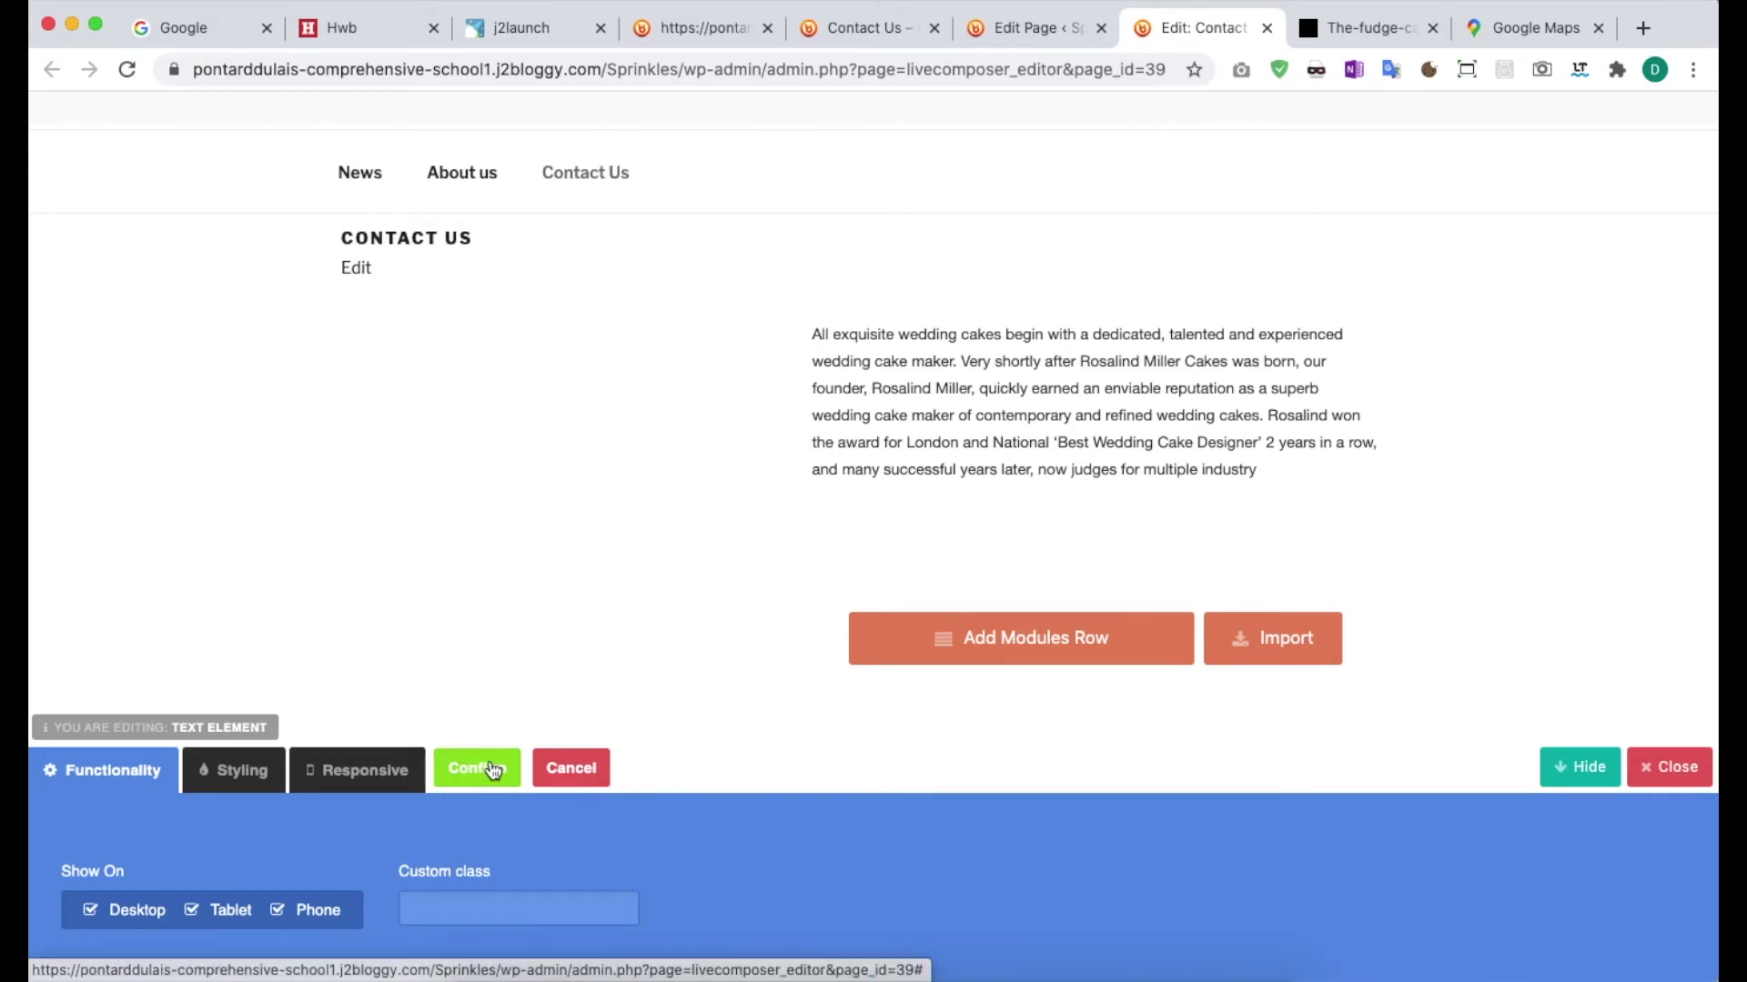
pyautogui.click(220, 774)
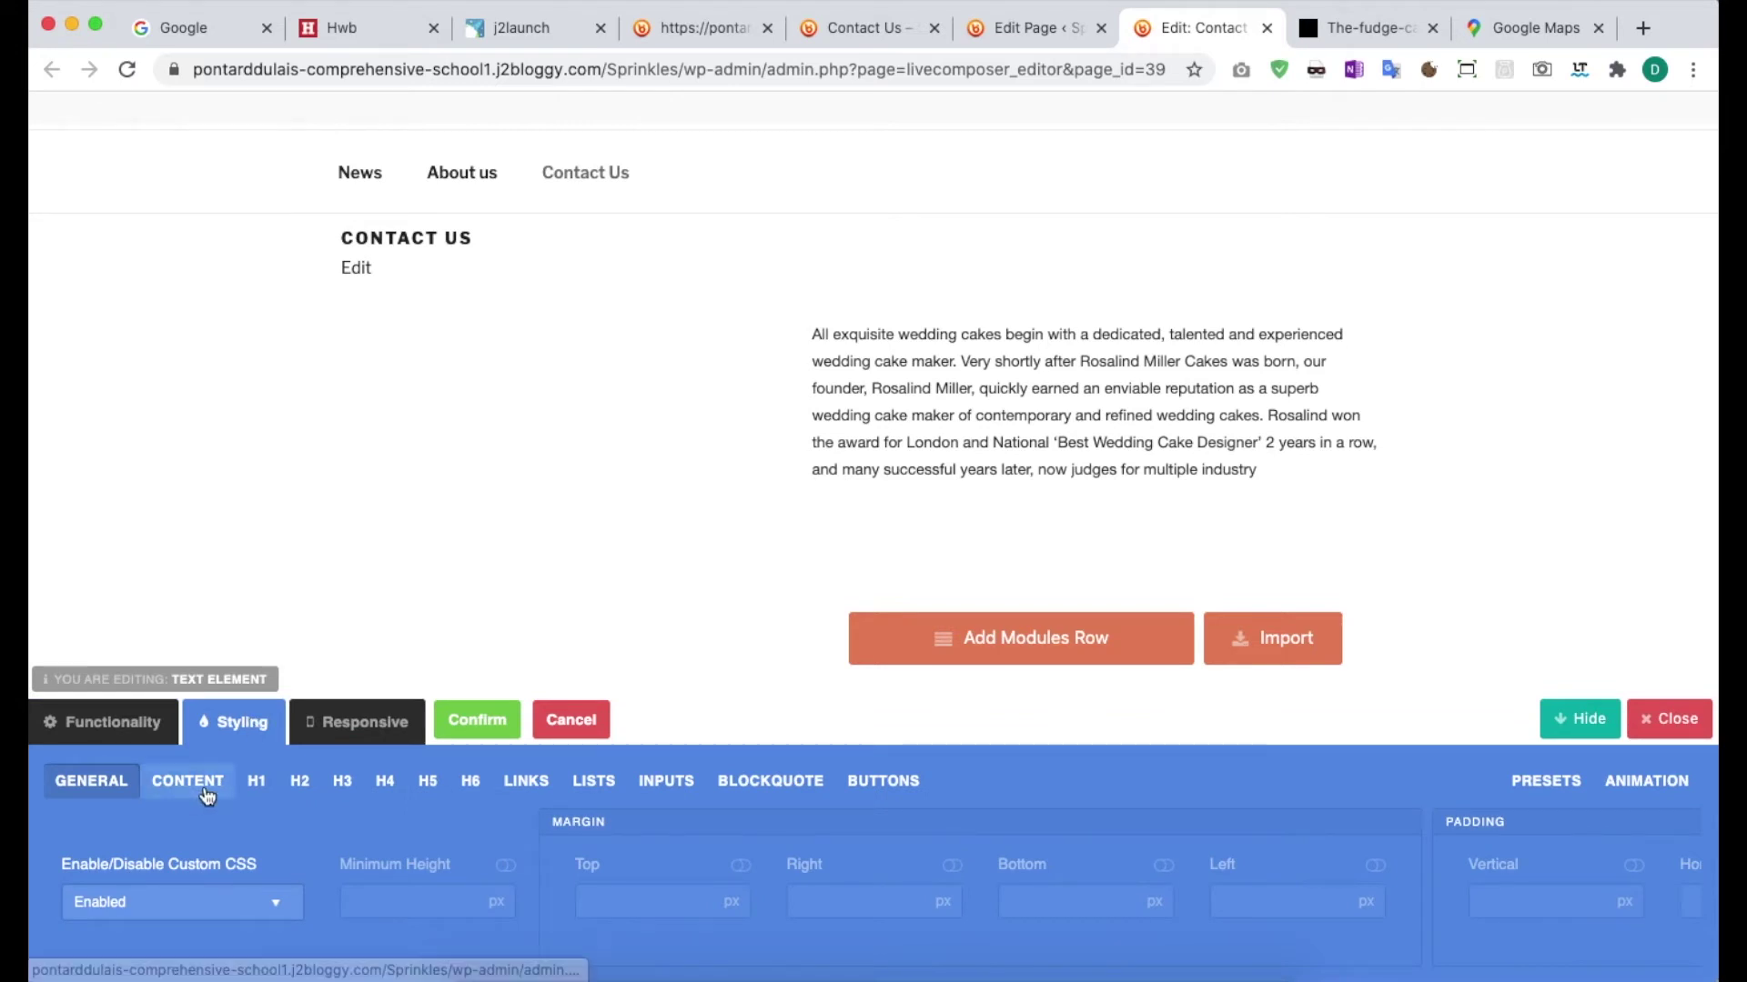
pyautogui.click(341, 733)
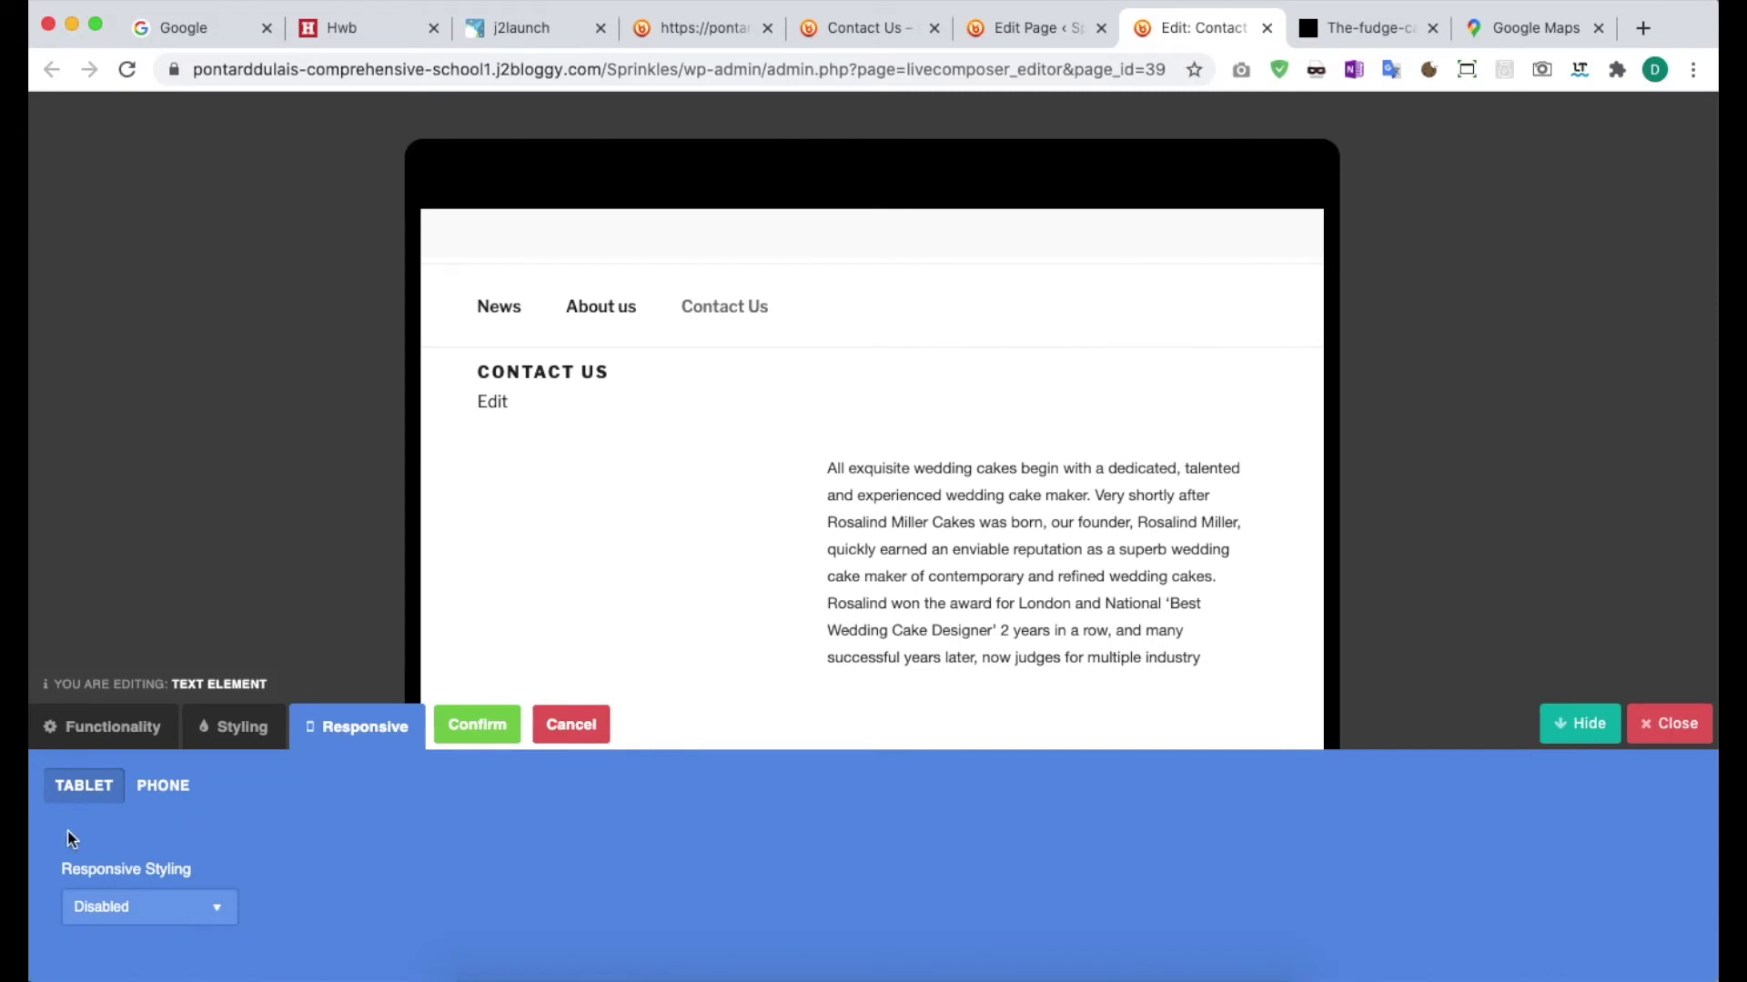
pyautogui.click(155, 788)
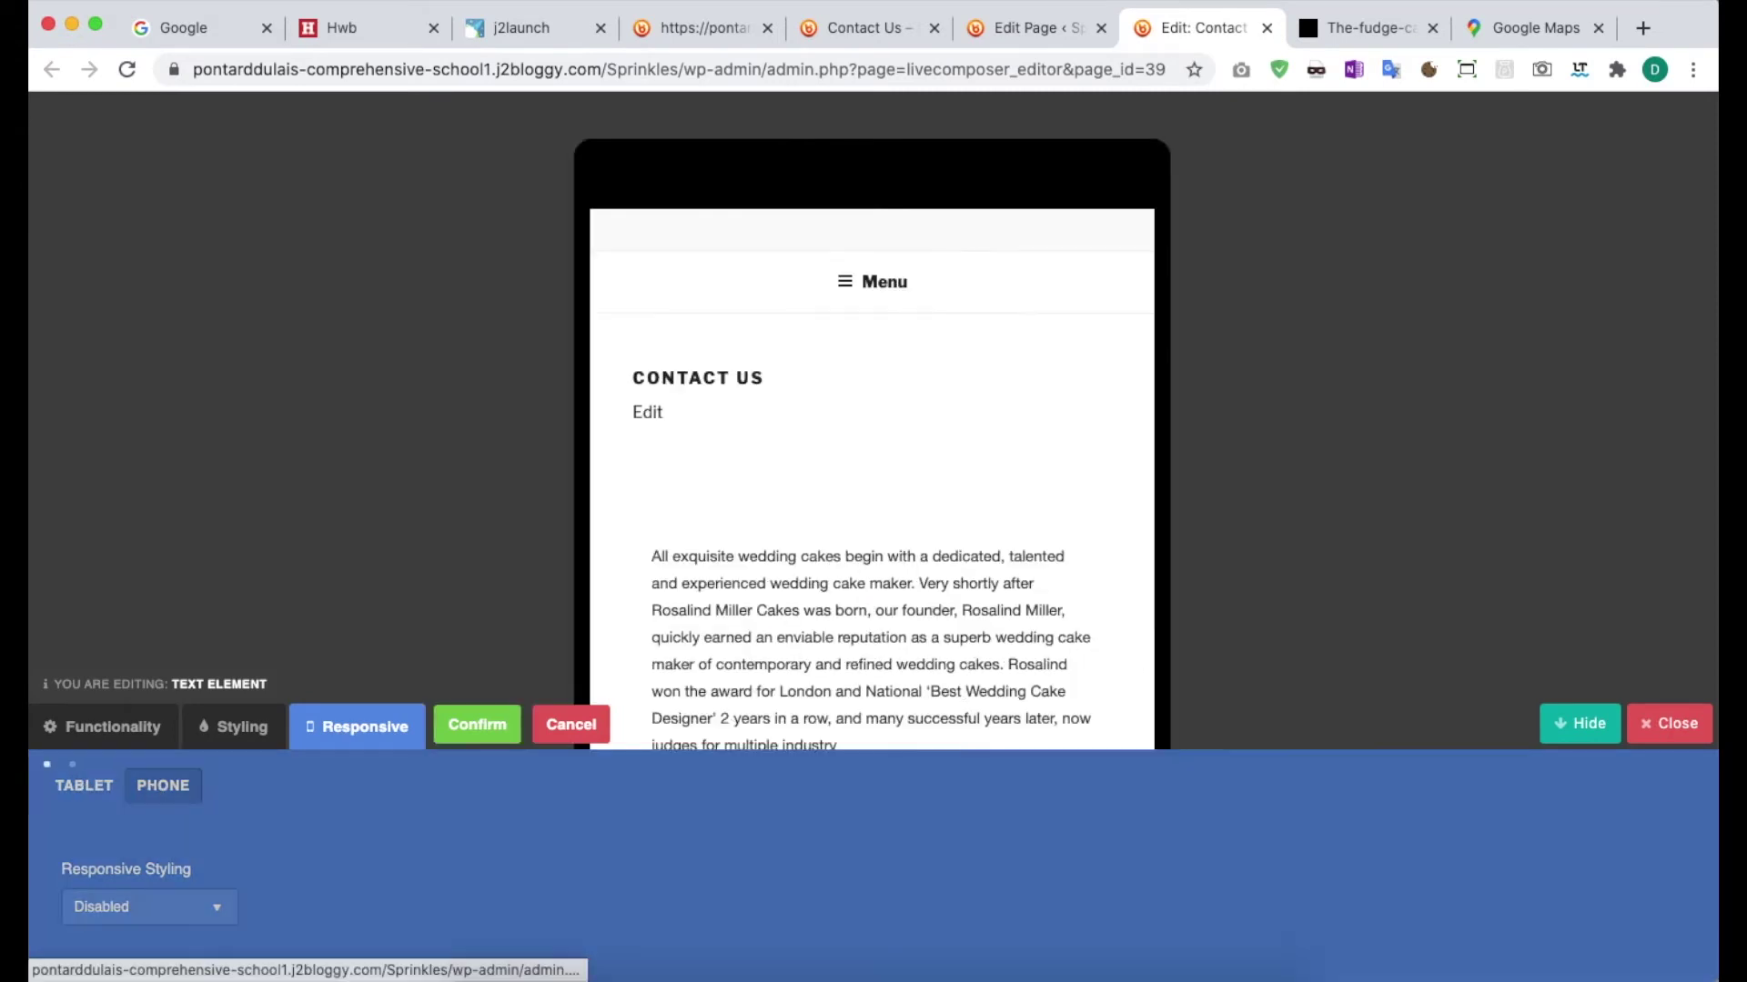
pyautogui.scroll(-3, 746, 570)
pyautogui.scroll(2, 746, 570)
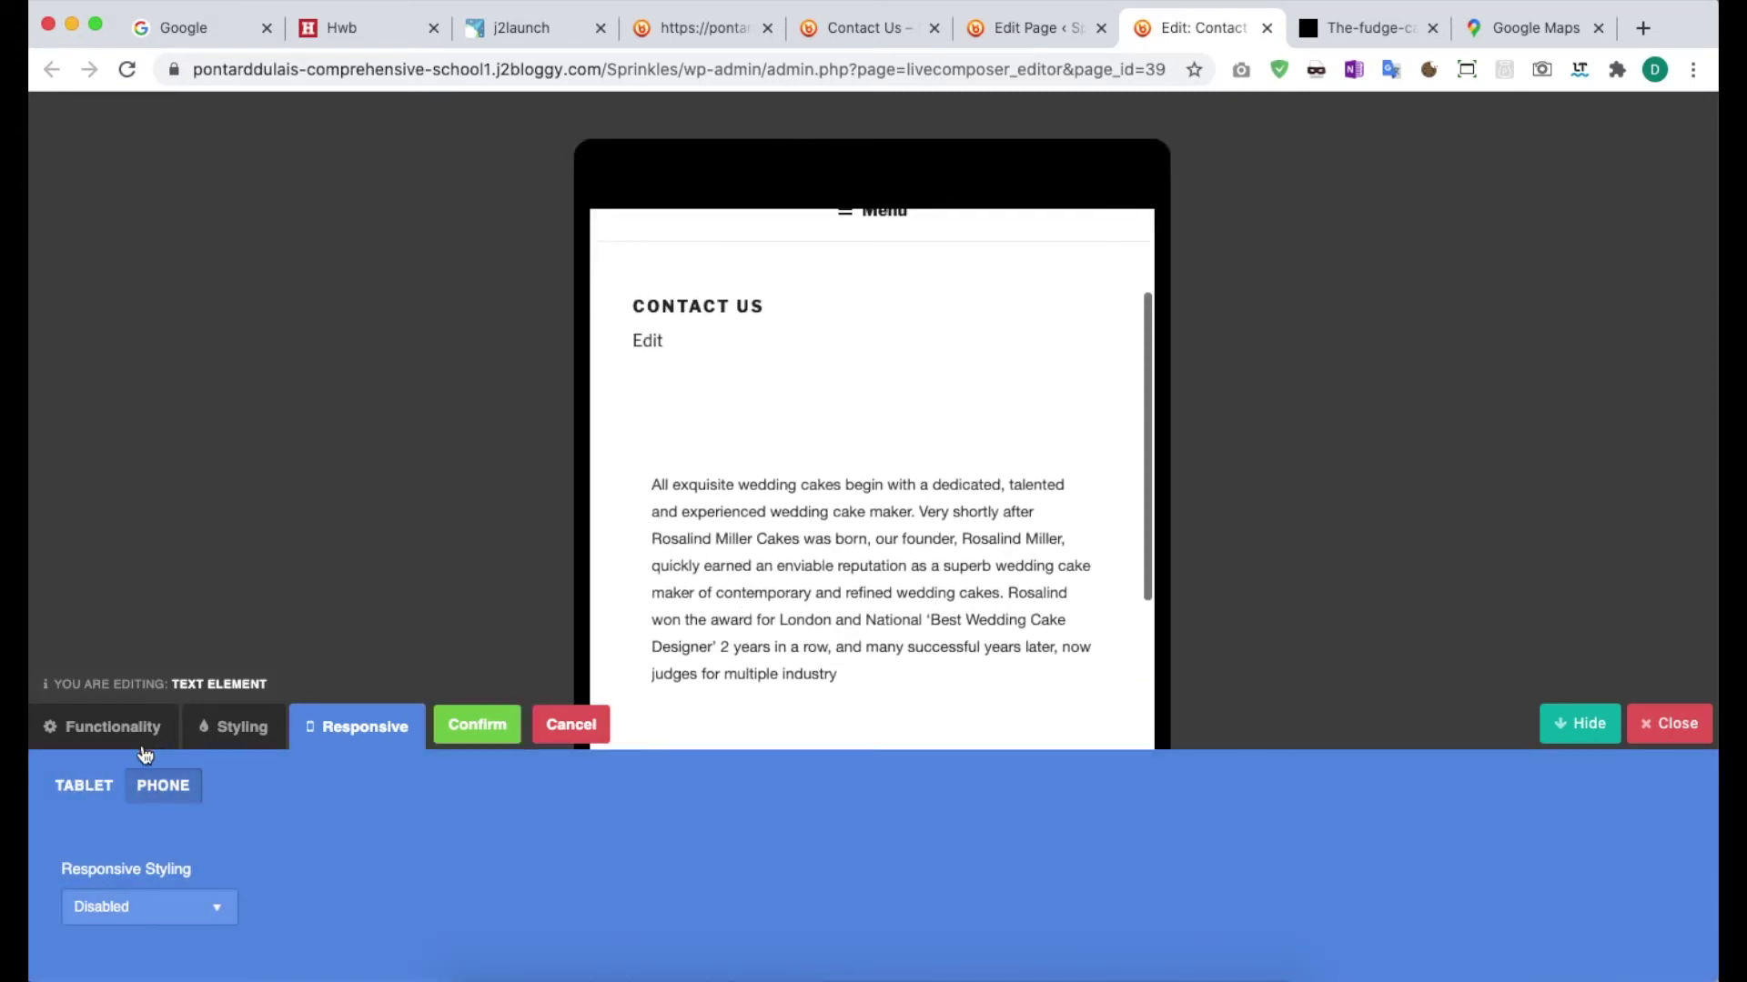
# Return the text element to its functionality options, confirm it and publish the page changes.
pyautogui.click(104, 737)
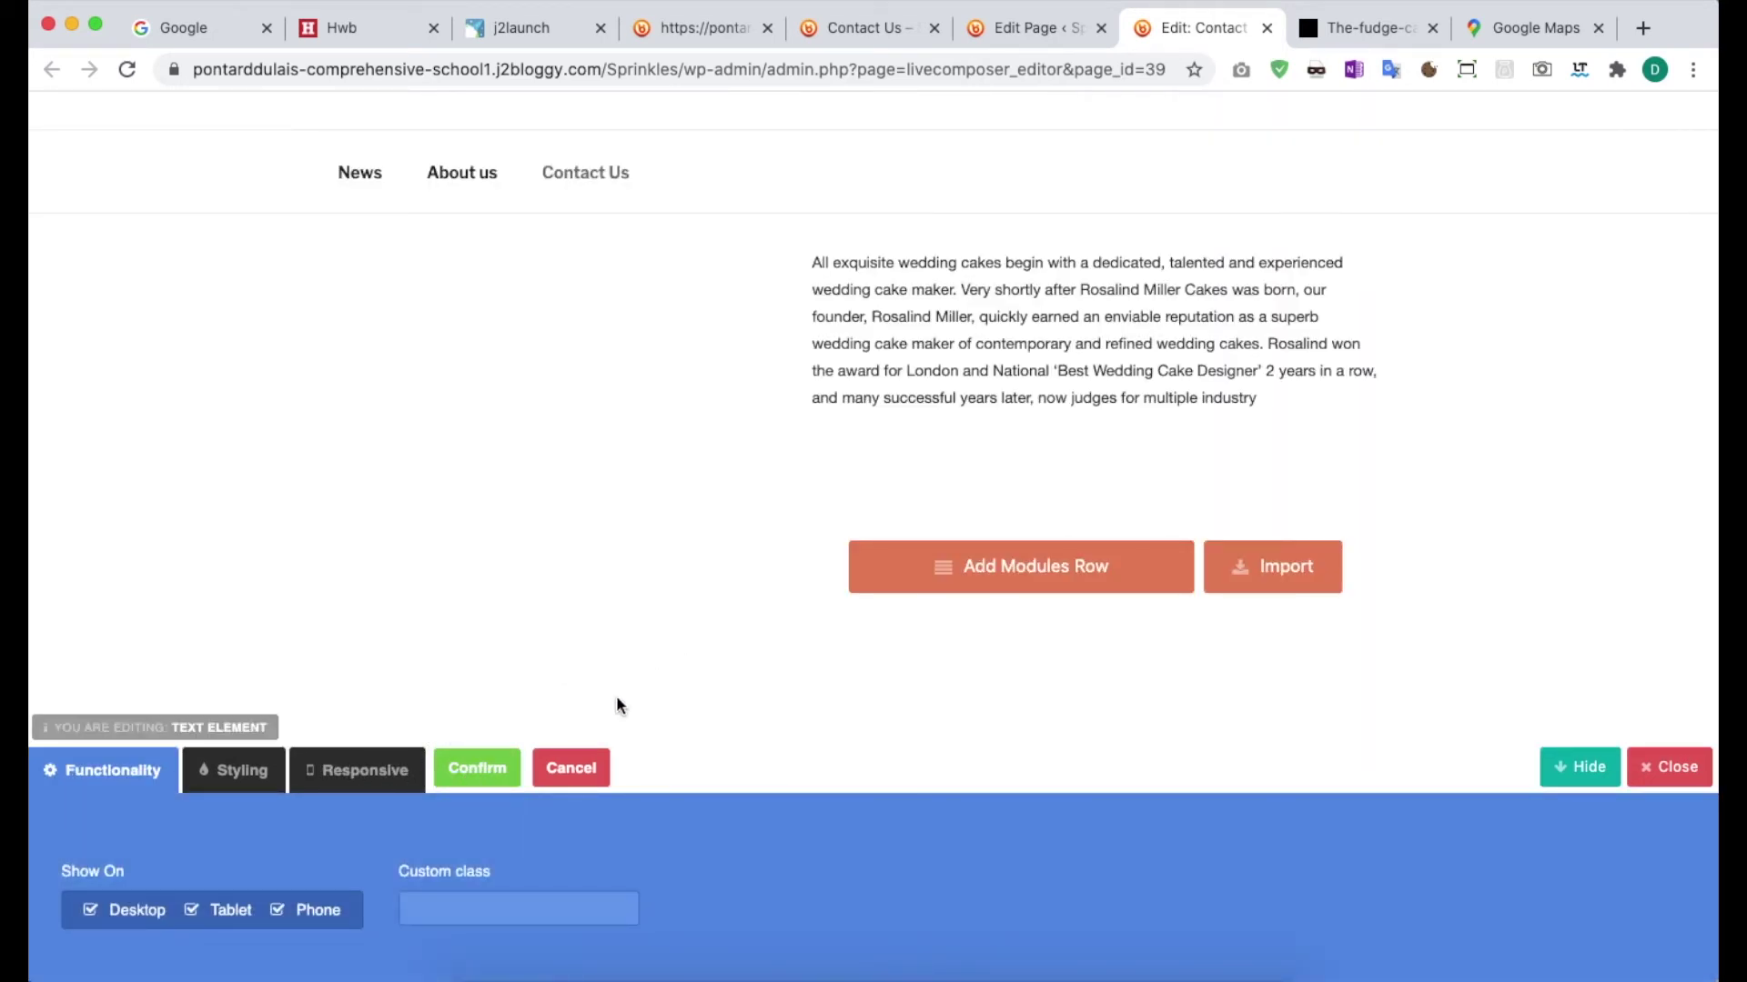
pyautogui.click(475, 775)
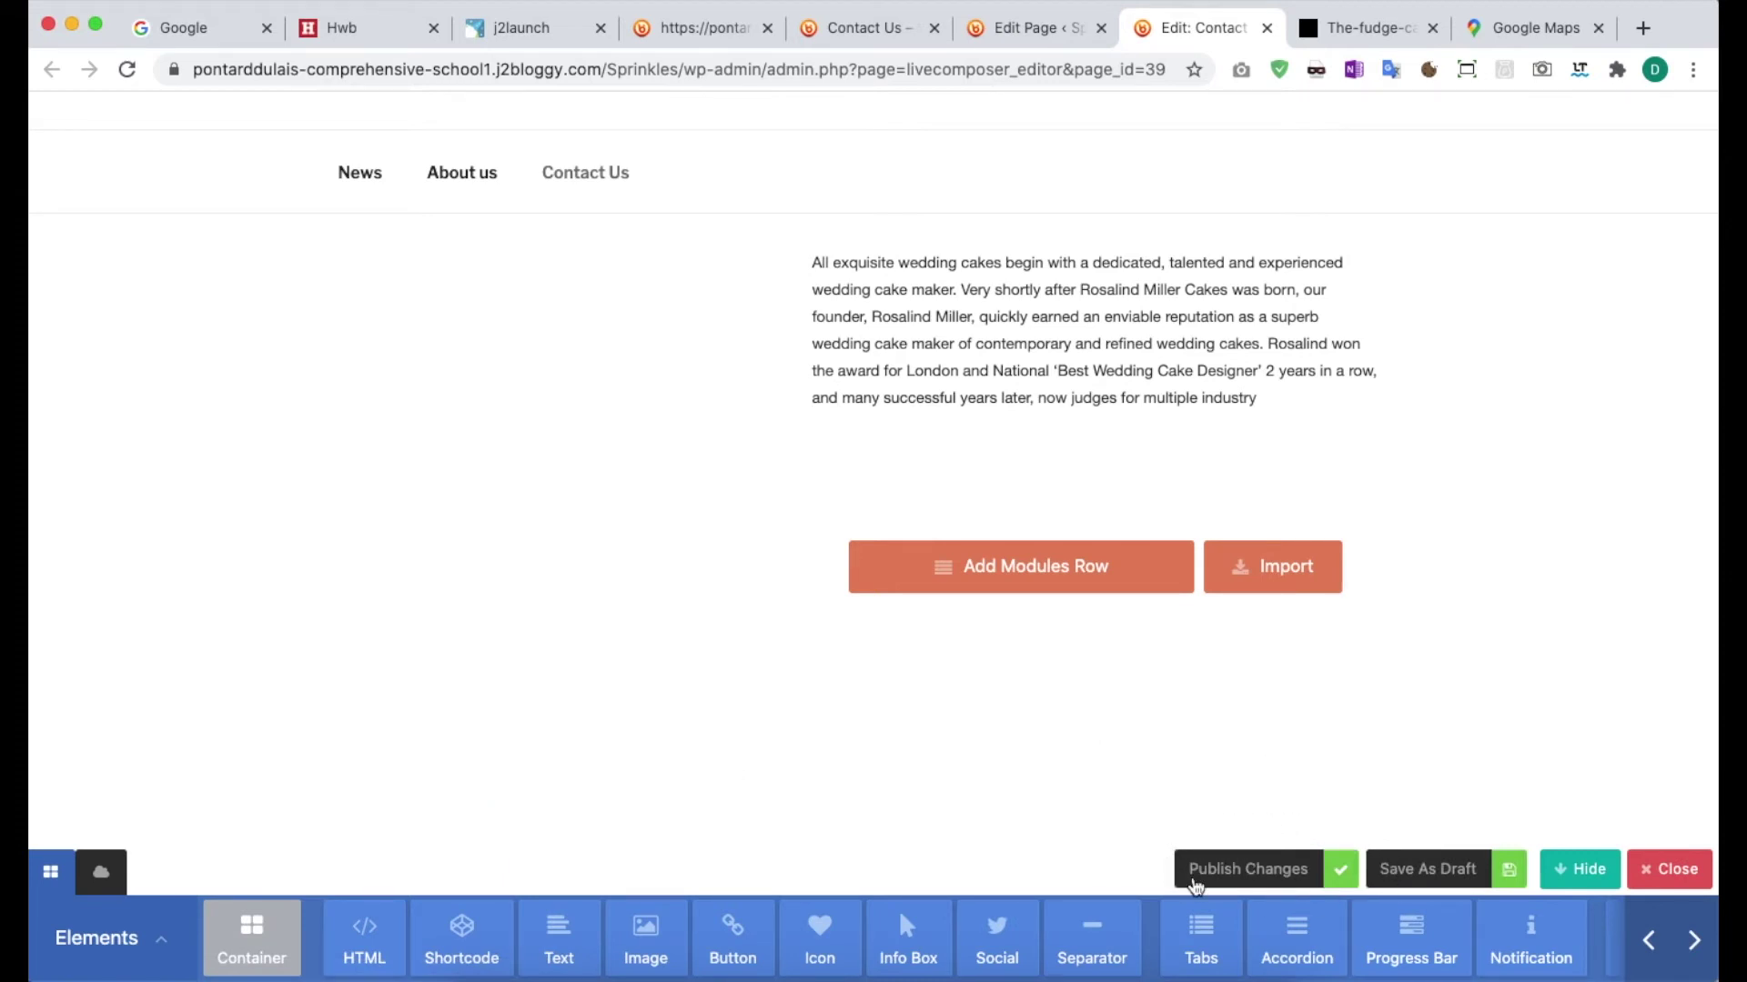
pyautogui.click(1289, 874)
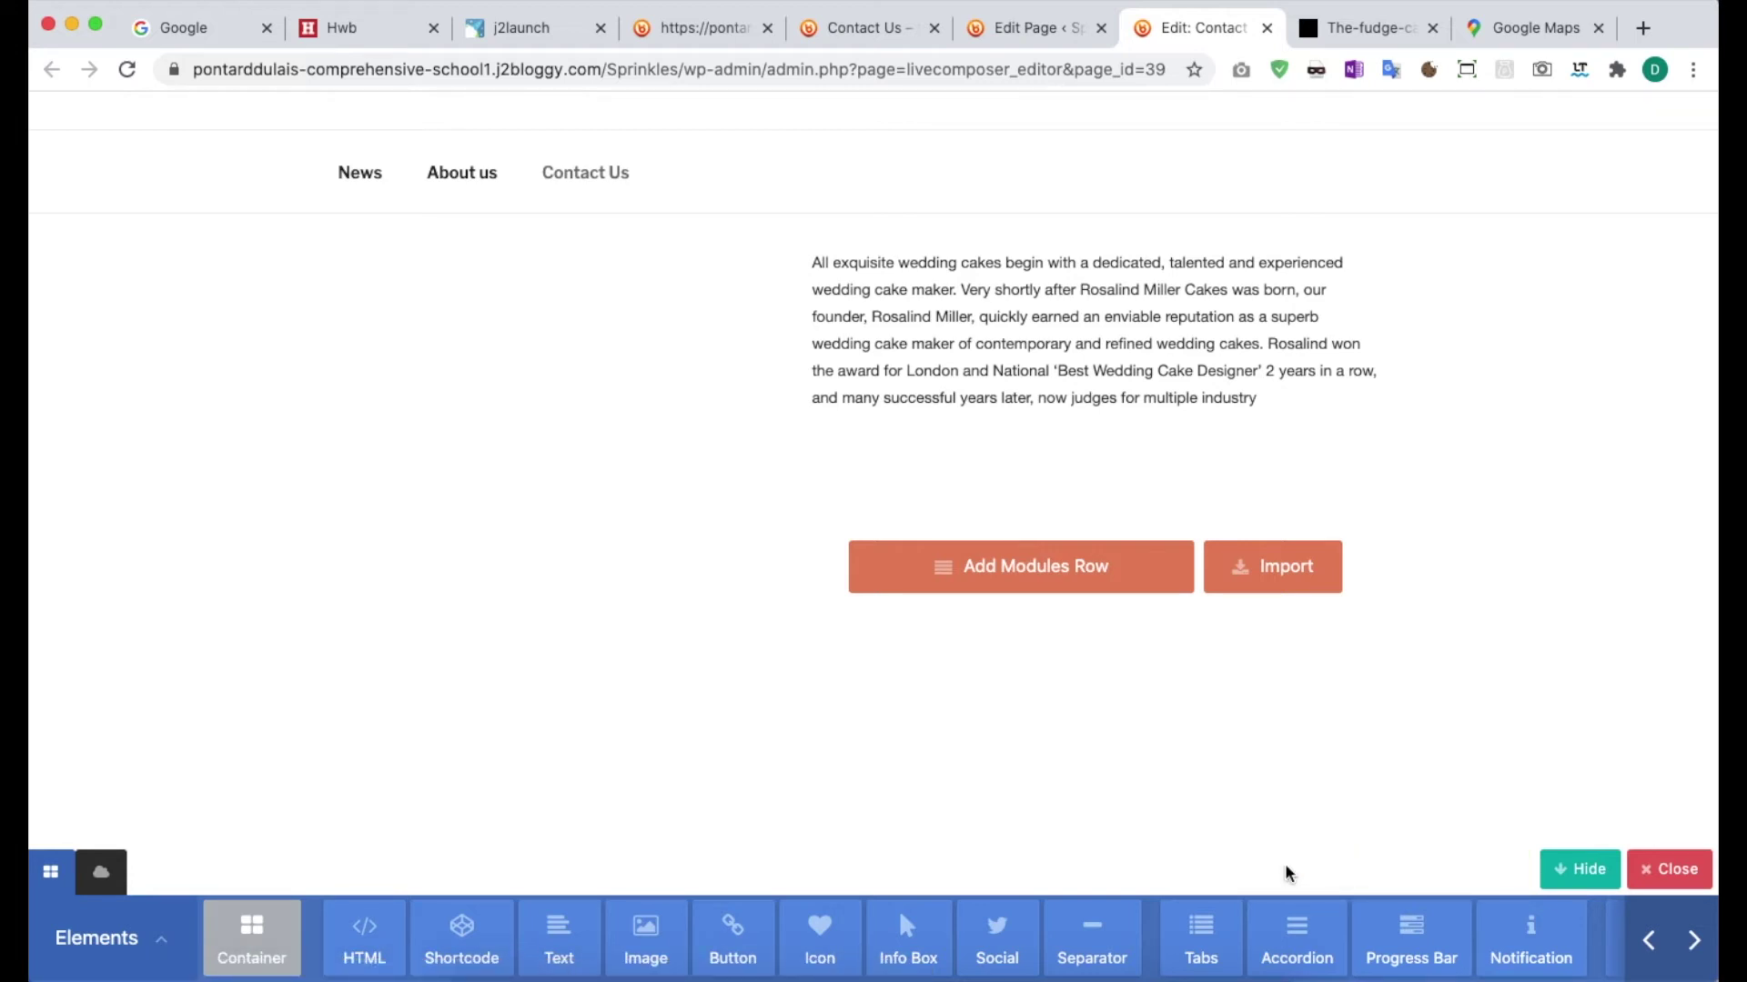
# Browse the available elements and place a Progress Bar element directly beneath the wedding cake paragraph.
pyautogui.scroll(-2, 928, 733)
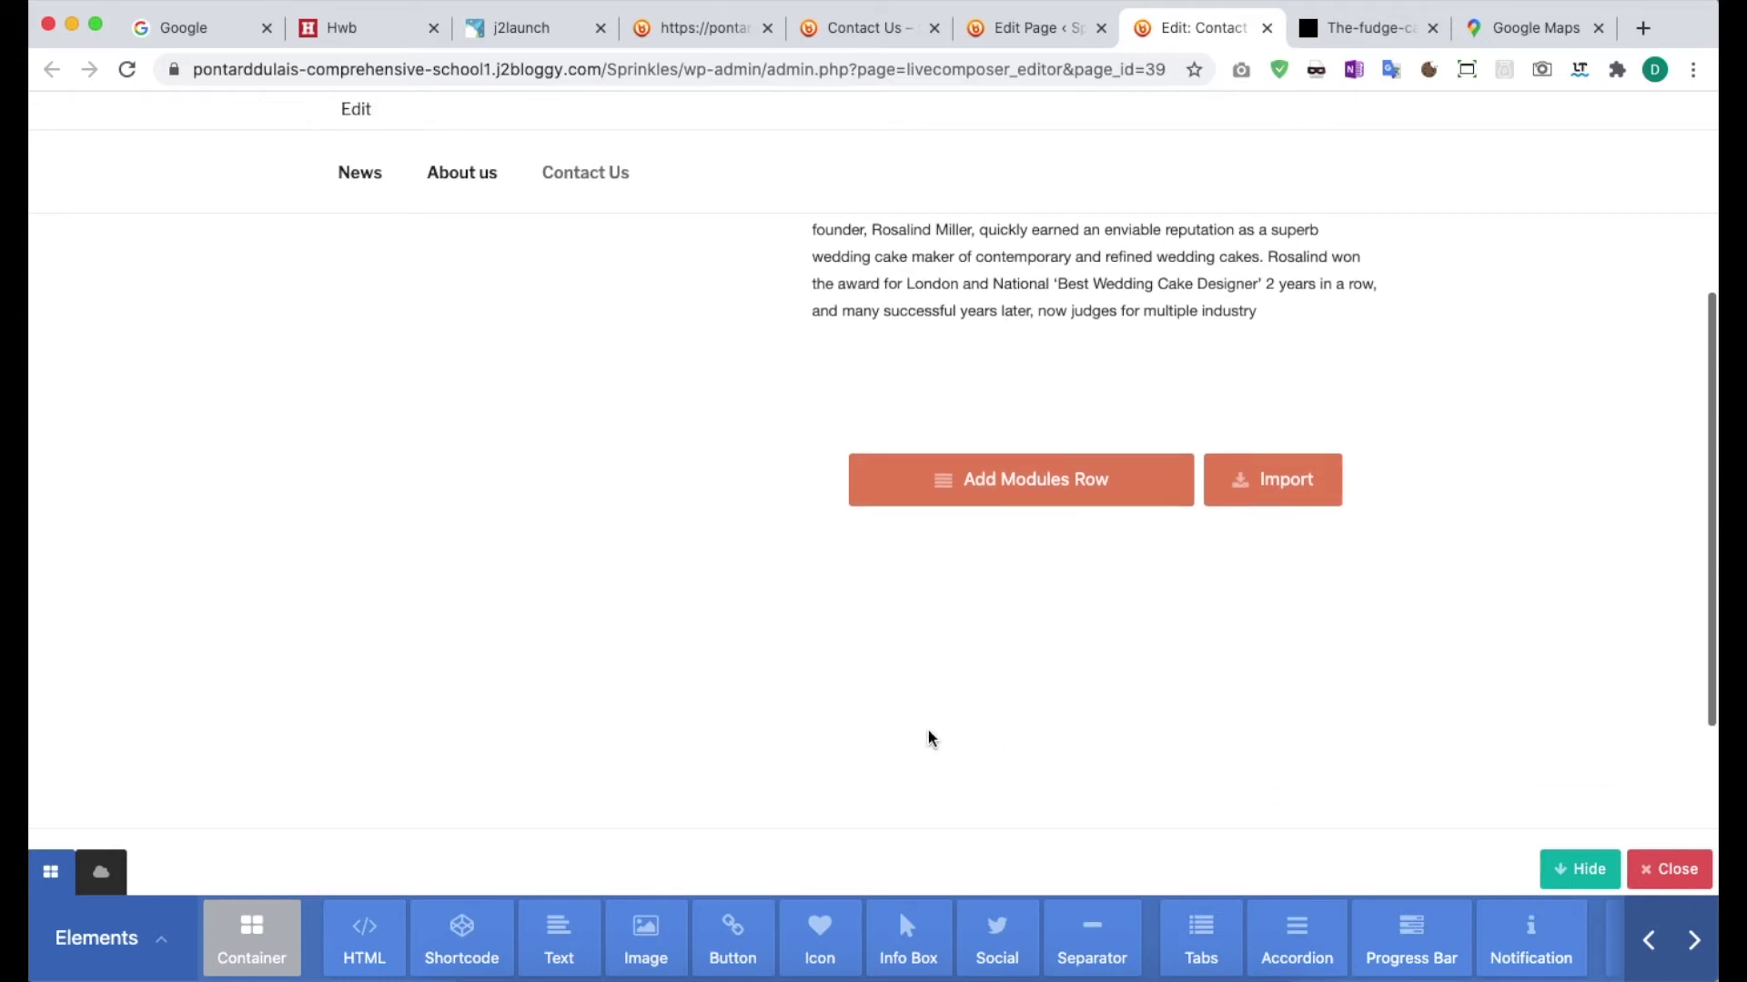
pyautogui.hscroll(10, 1419, 950)
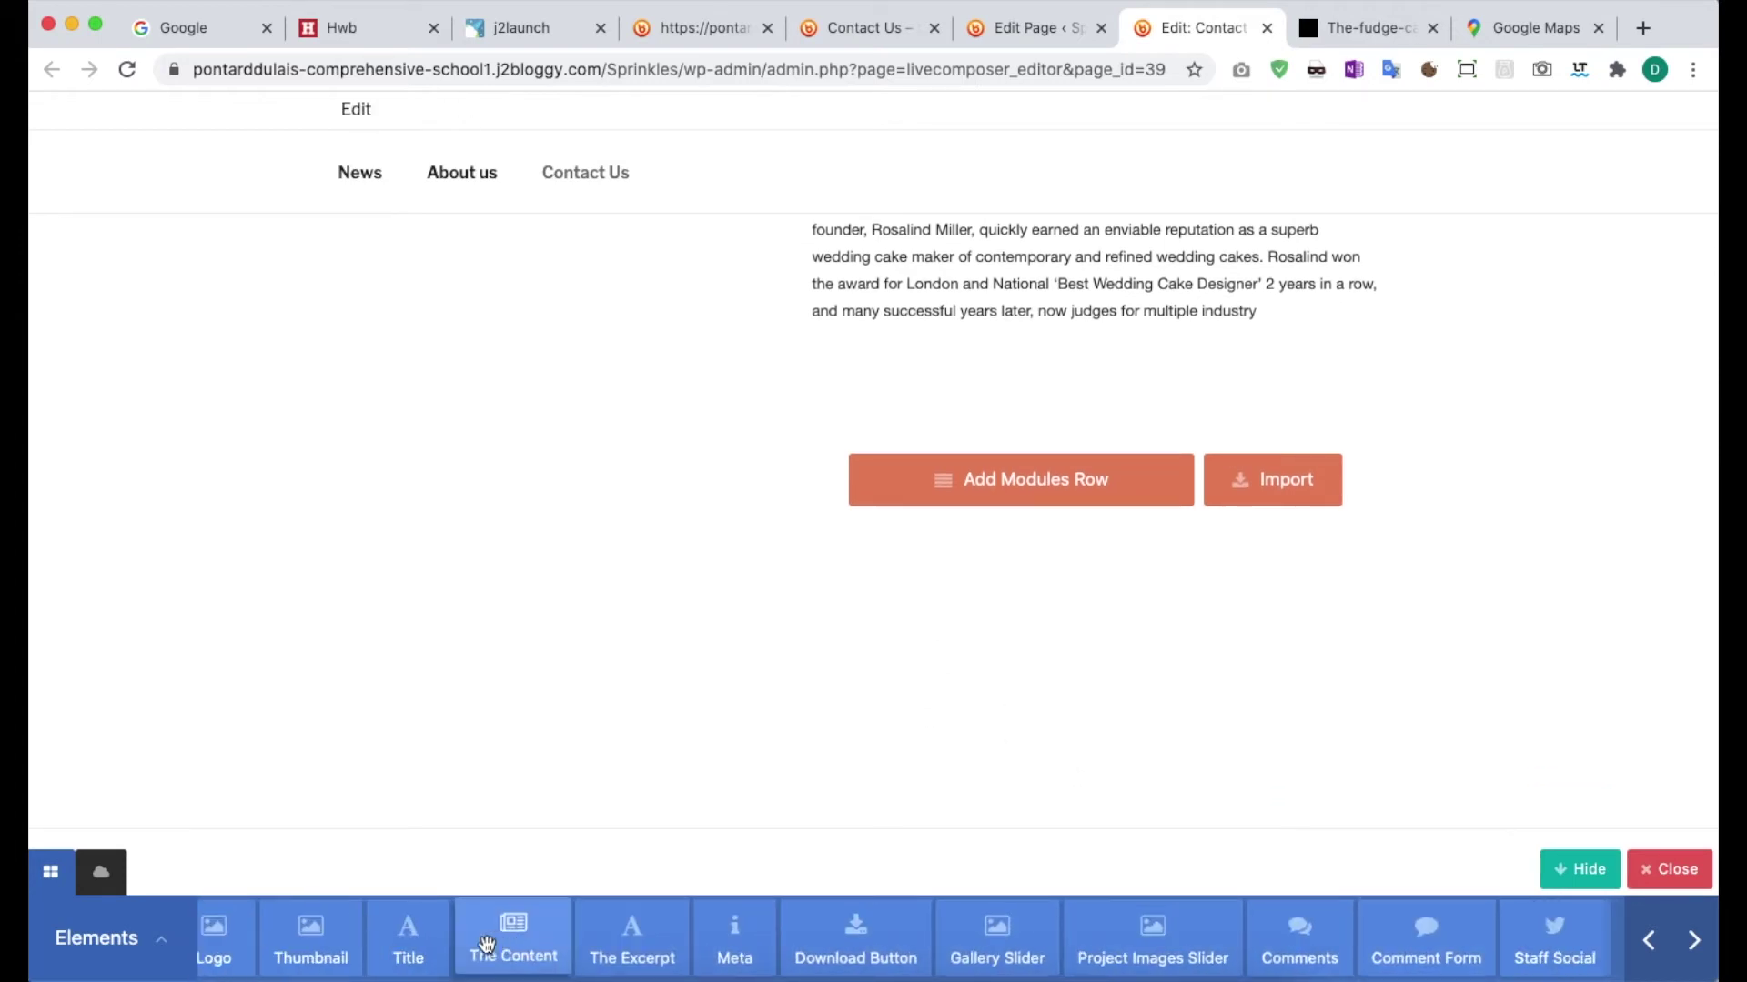
pyautogui.click(1653, 943)
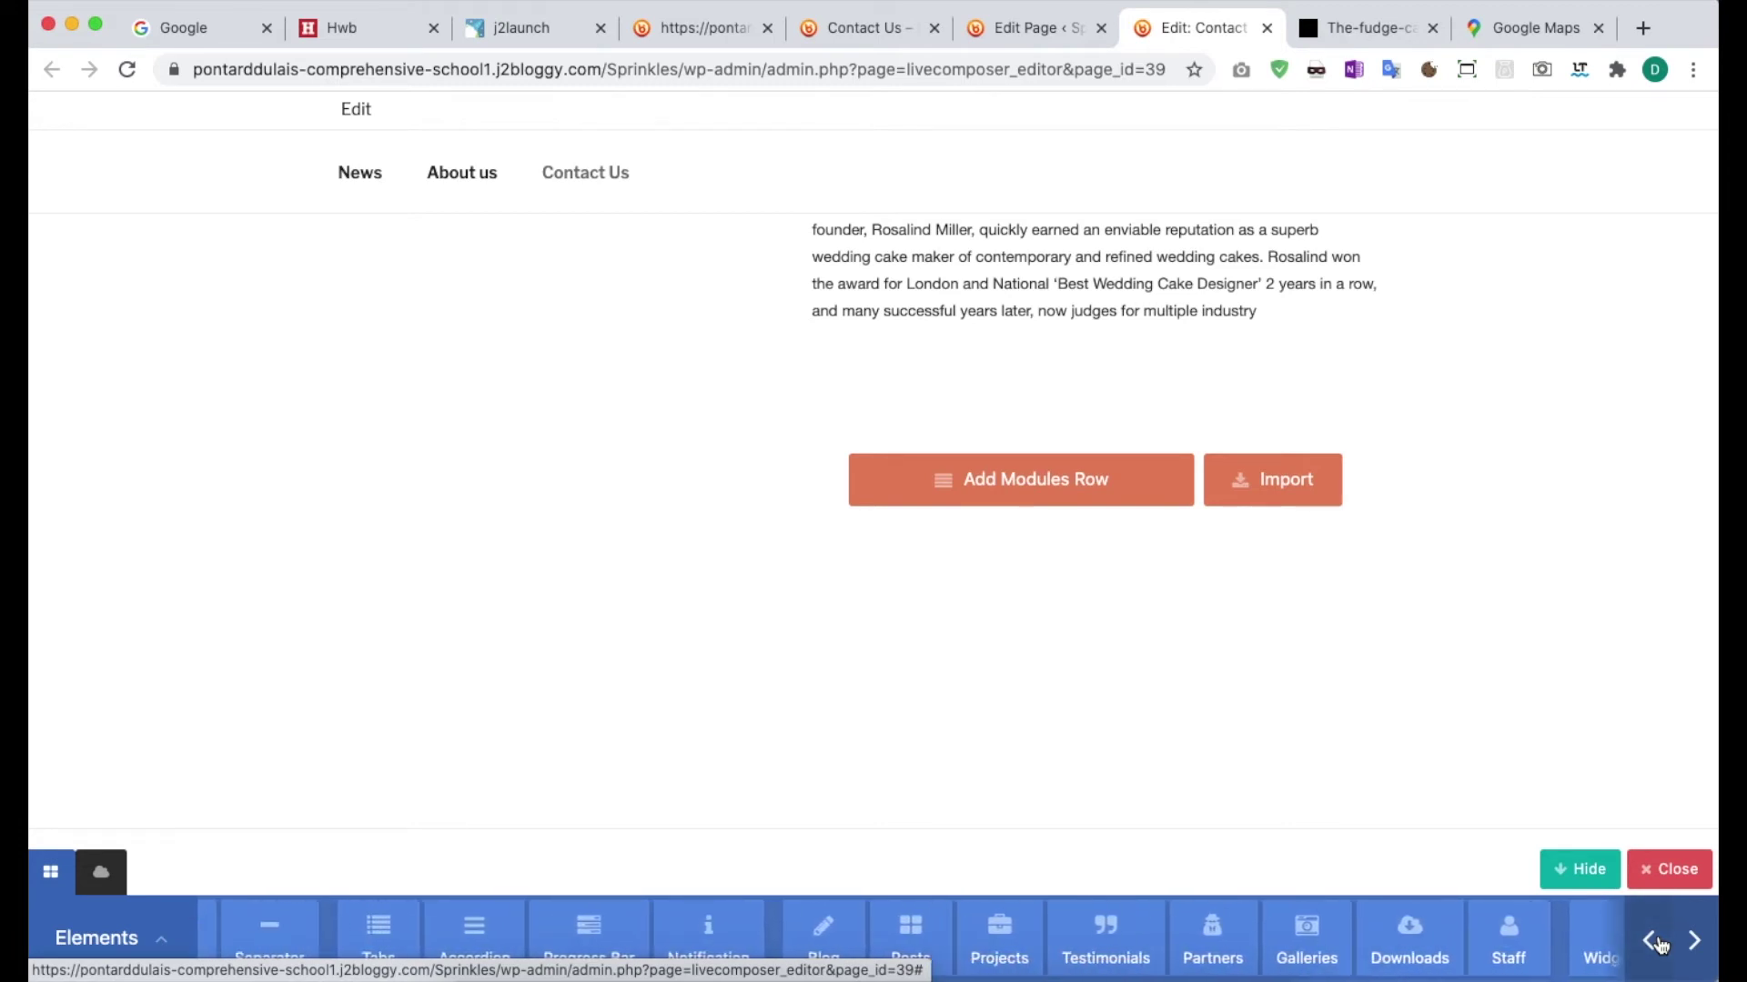
pyautogui.click(1655, 942)
pyautogui.click(1656, 942)
pyautogui.click(1656, 941)
pyautogui.click(1655, 942)
pyautogui.click(1656, 942)
pyautogui.click(1656, 941)
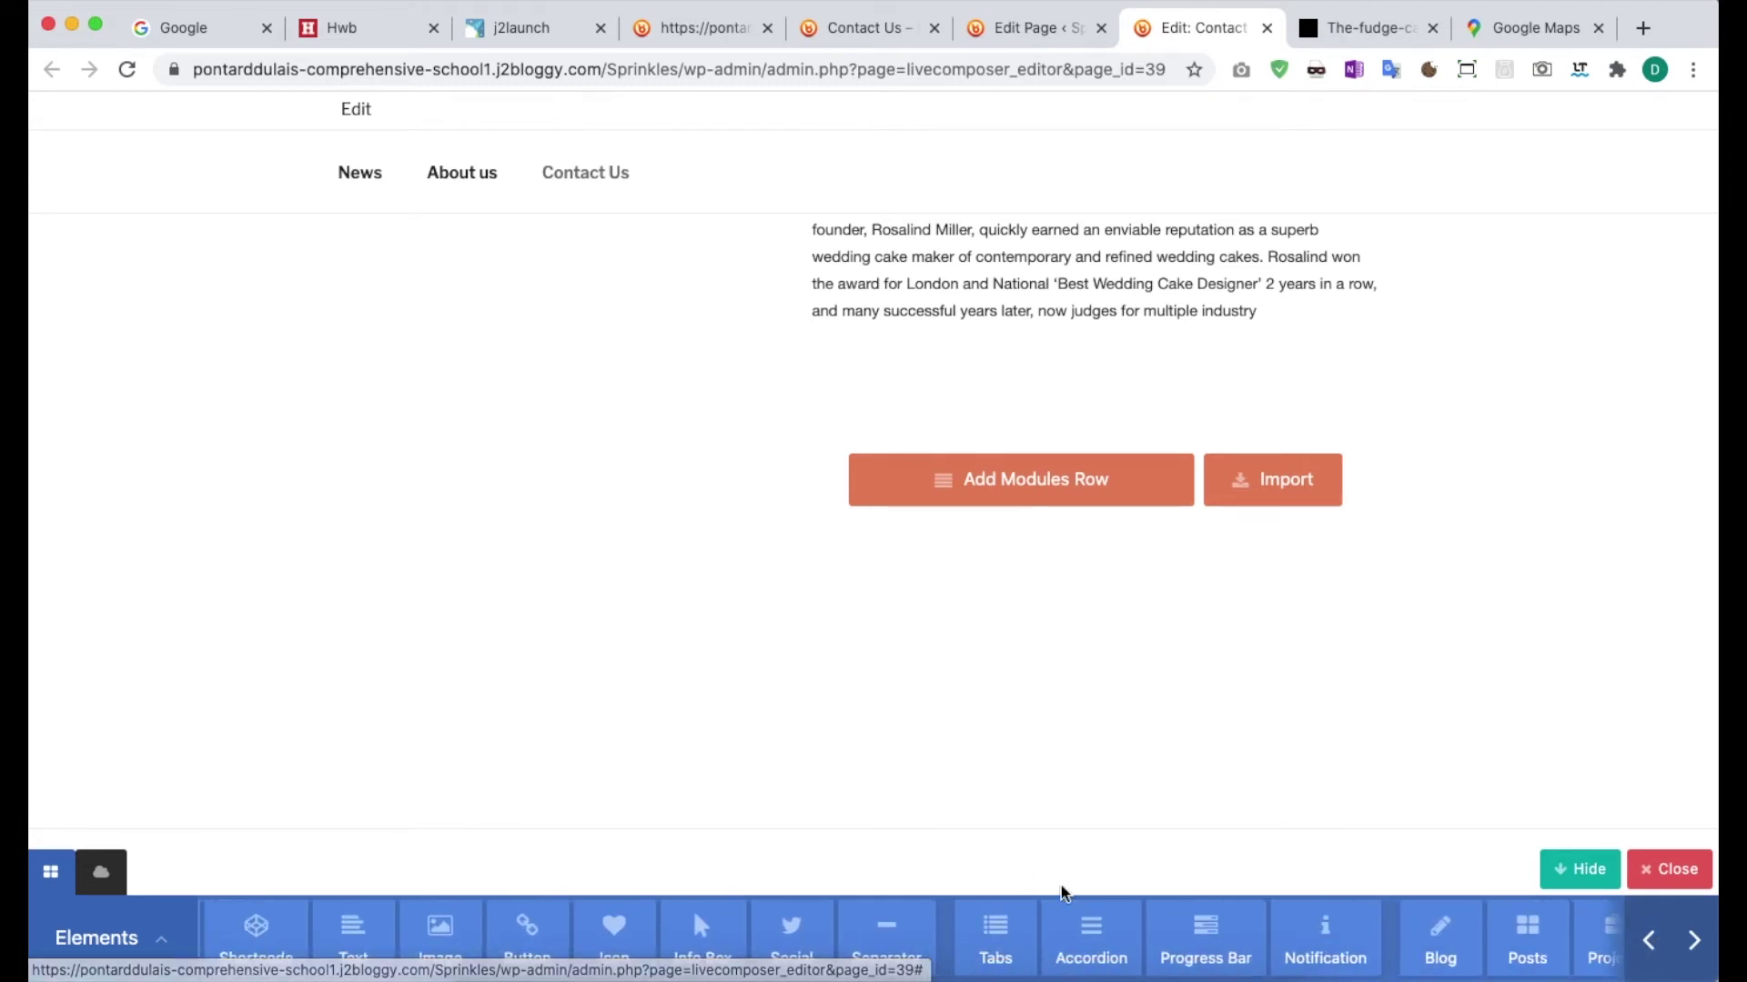
pyautogui.moveTo(1187, 923); pyautogui.dragTo(1048, 334)
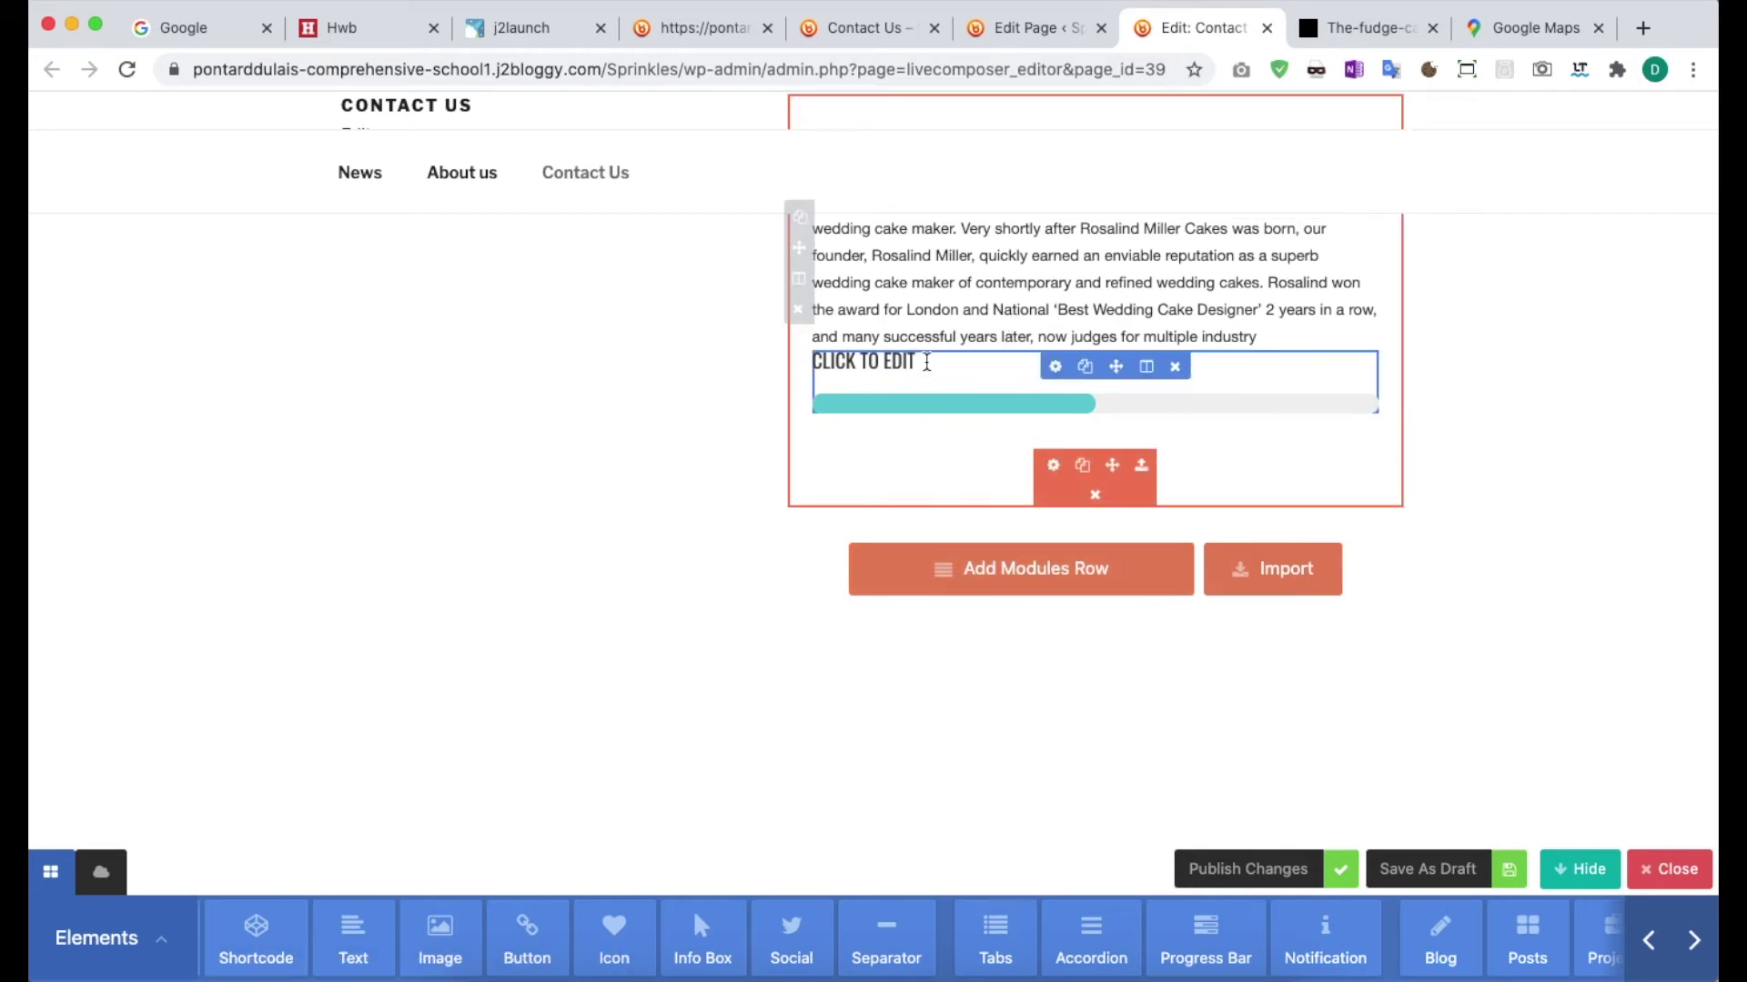
# Open the progress bar's options, set its amount to 78% and enable its animation.
pyautogui.click(1057, 367)
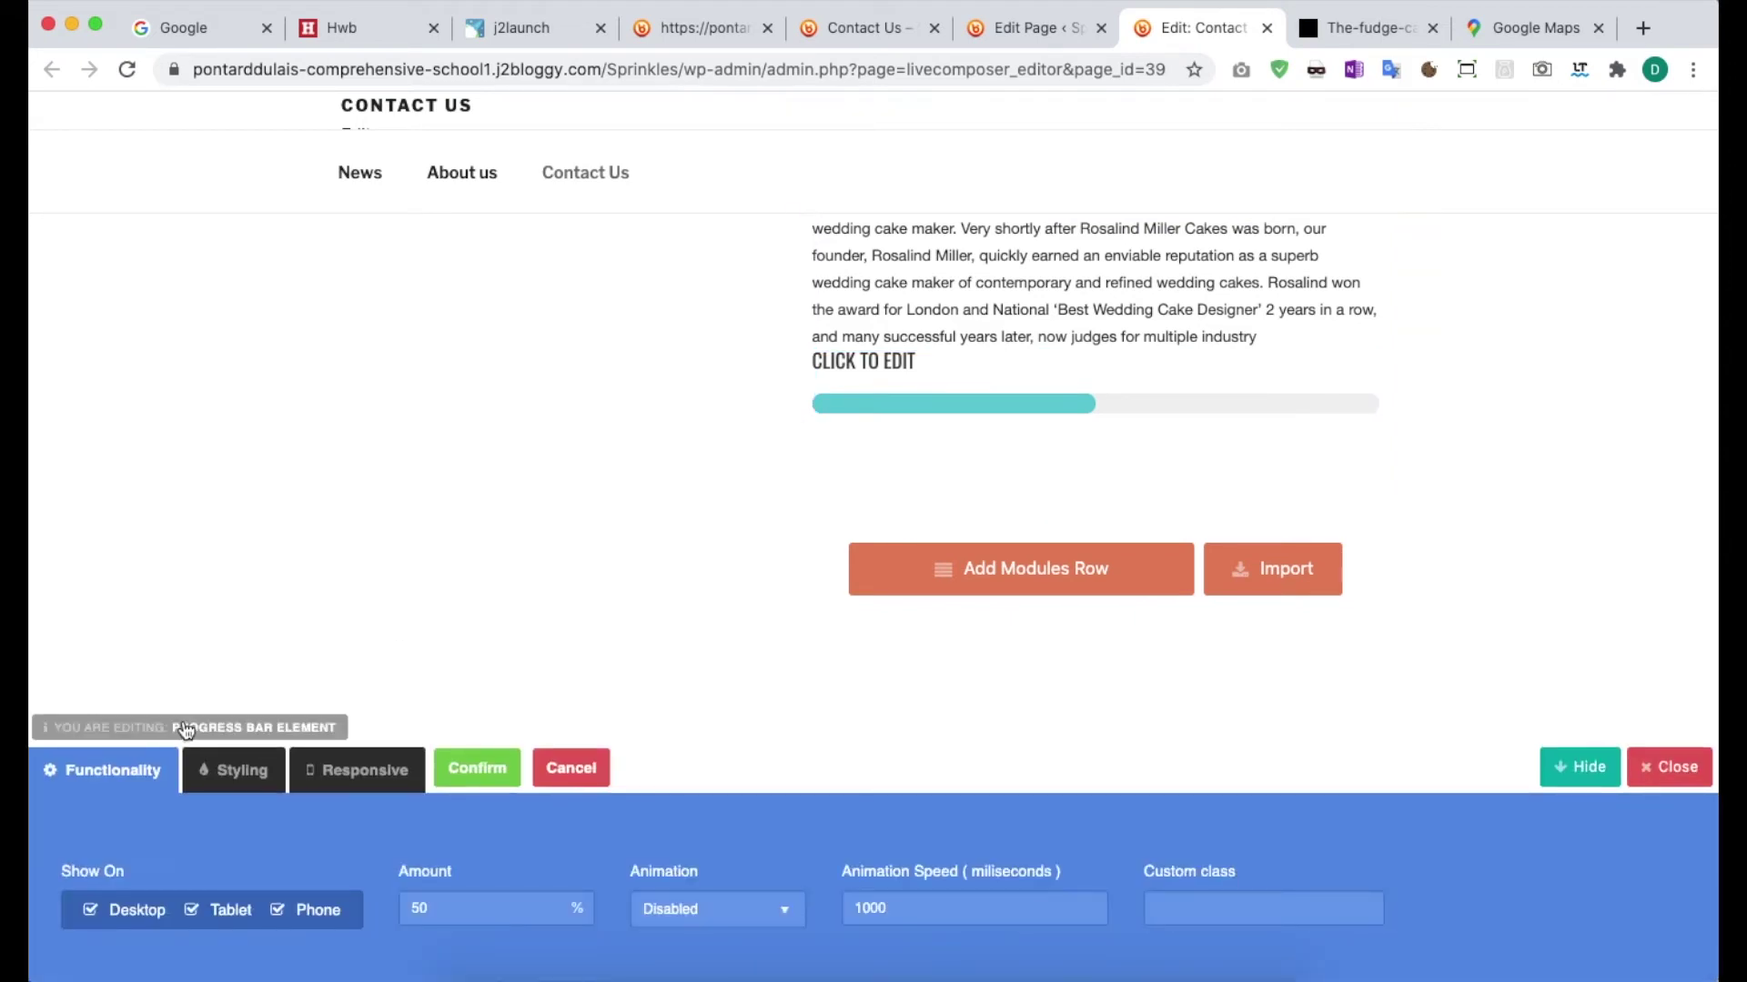
pyautogui.moveTo(472, 908)
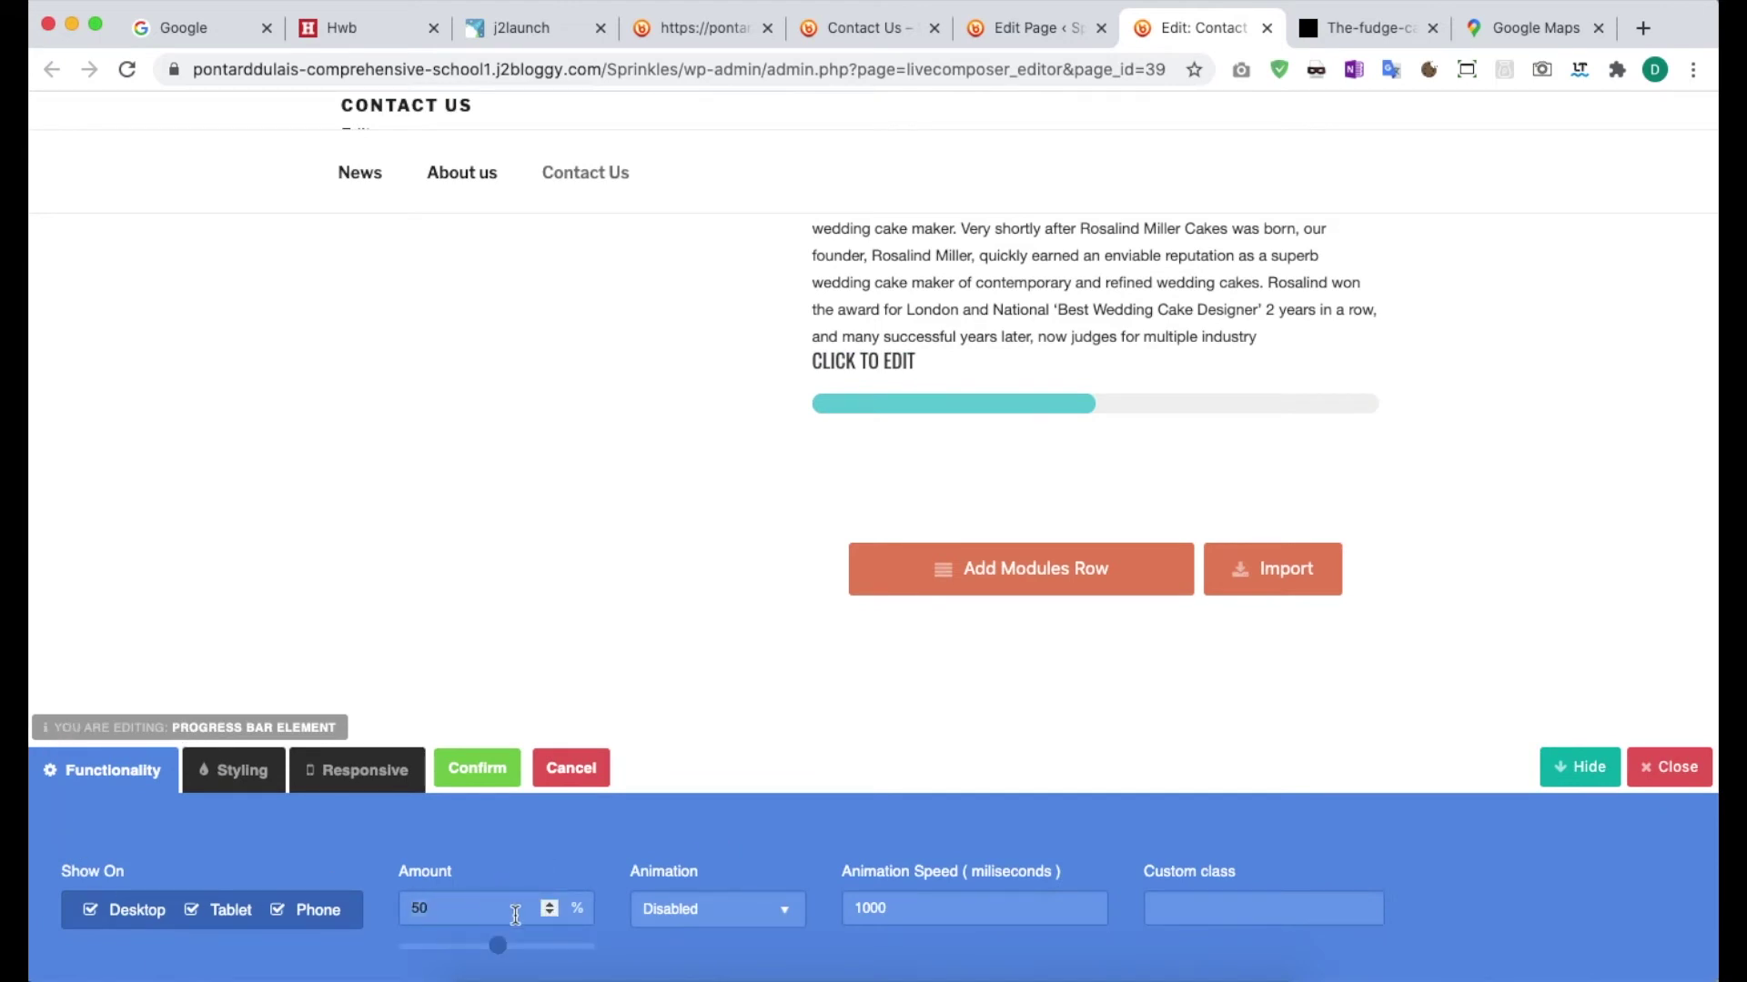
pyautogui.moveTo(497, 946); pyautogui.dragTo(555, 947)
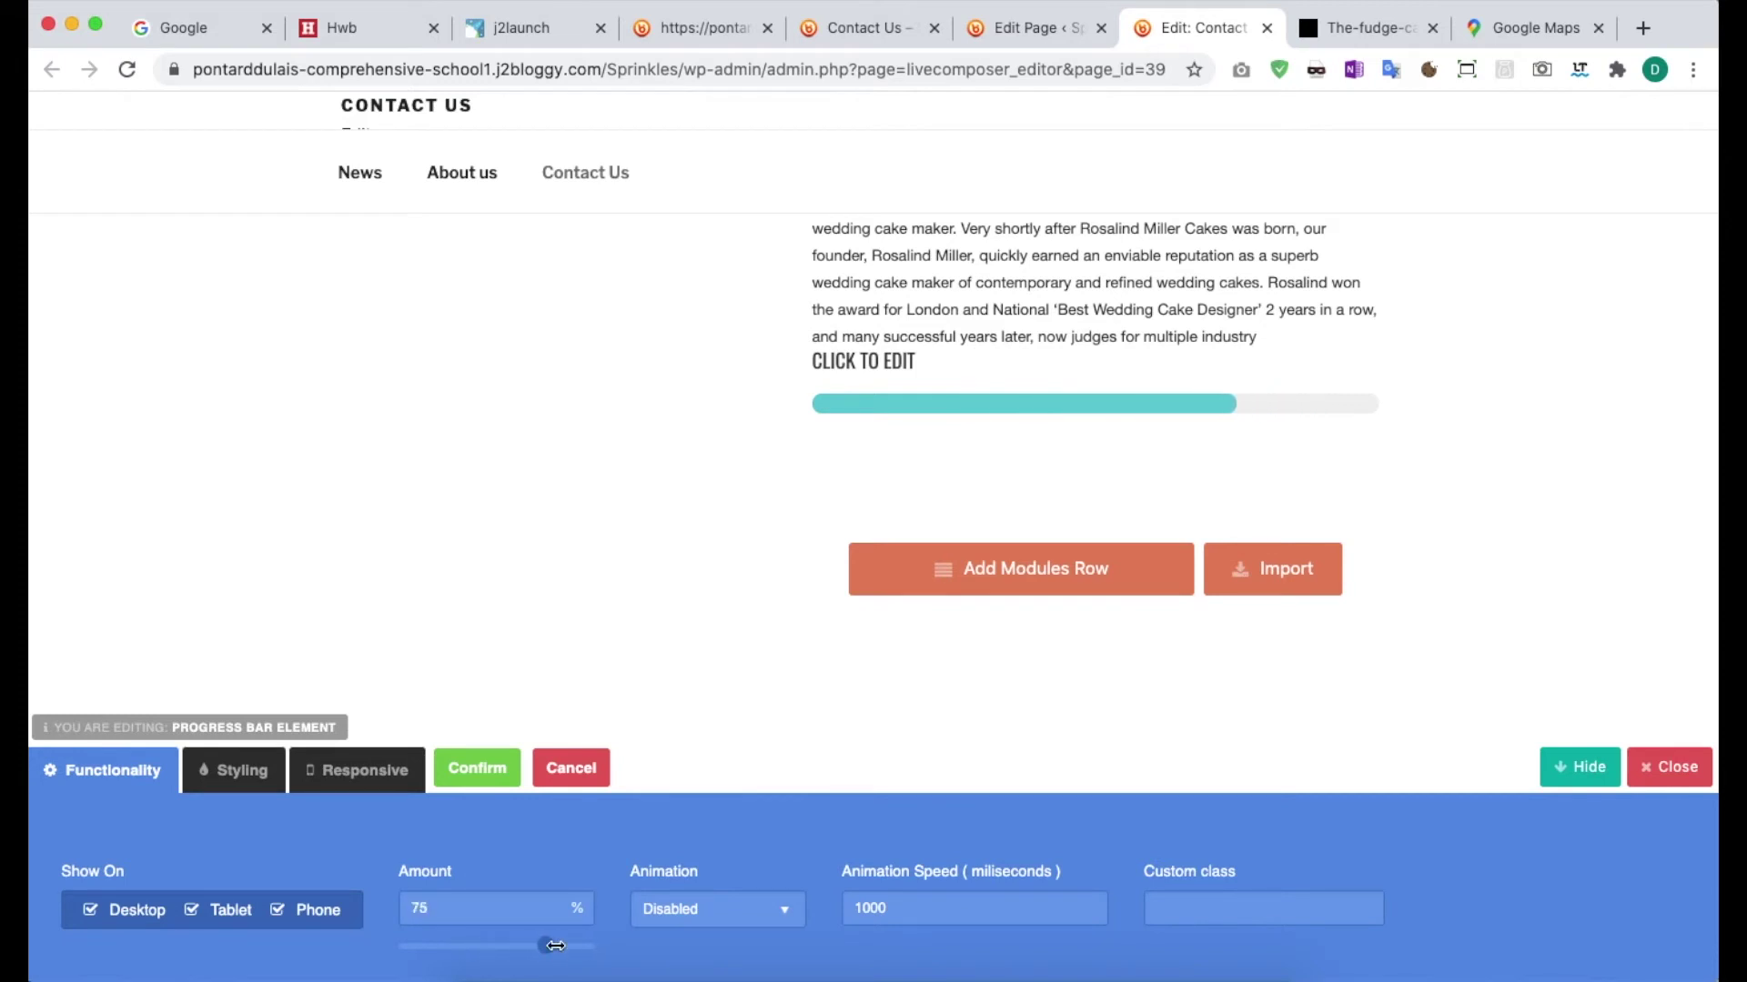
pyautogui.click(780, 910)
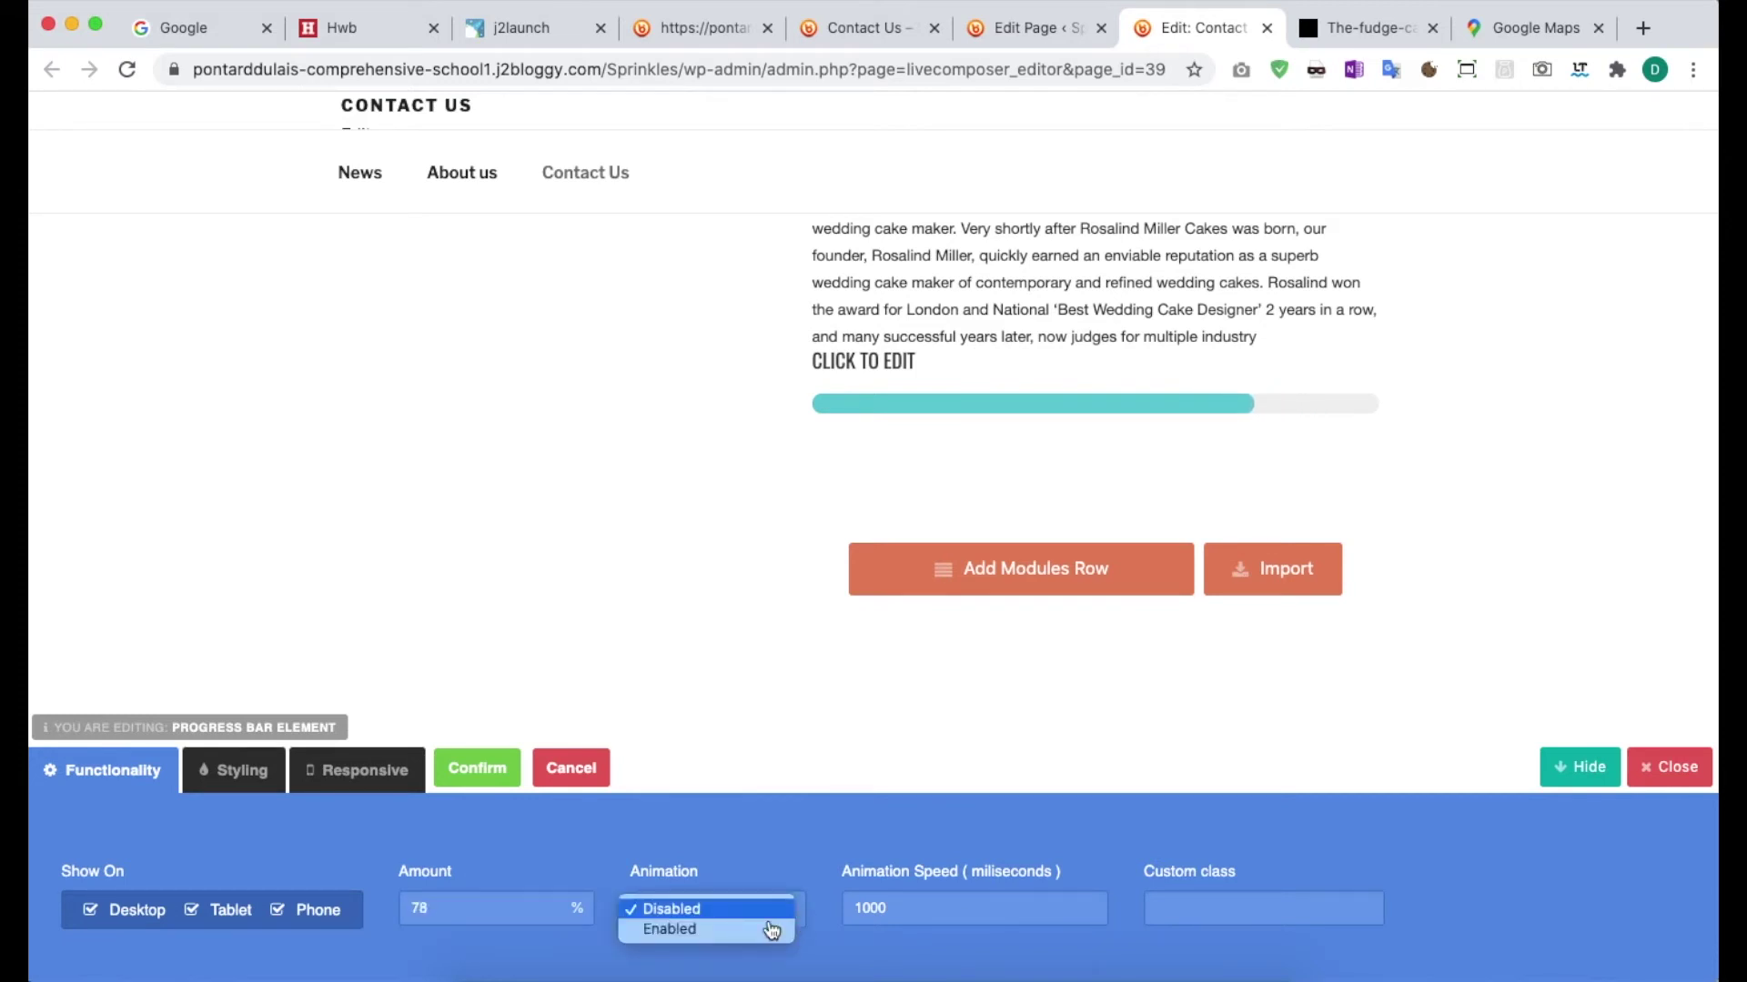
pyautogui.click(729, 932)
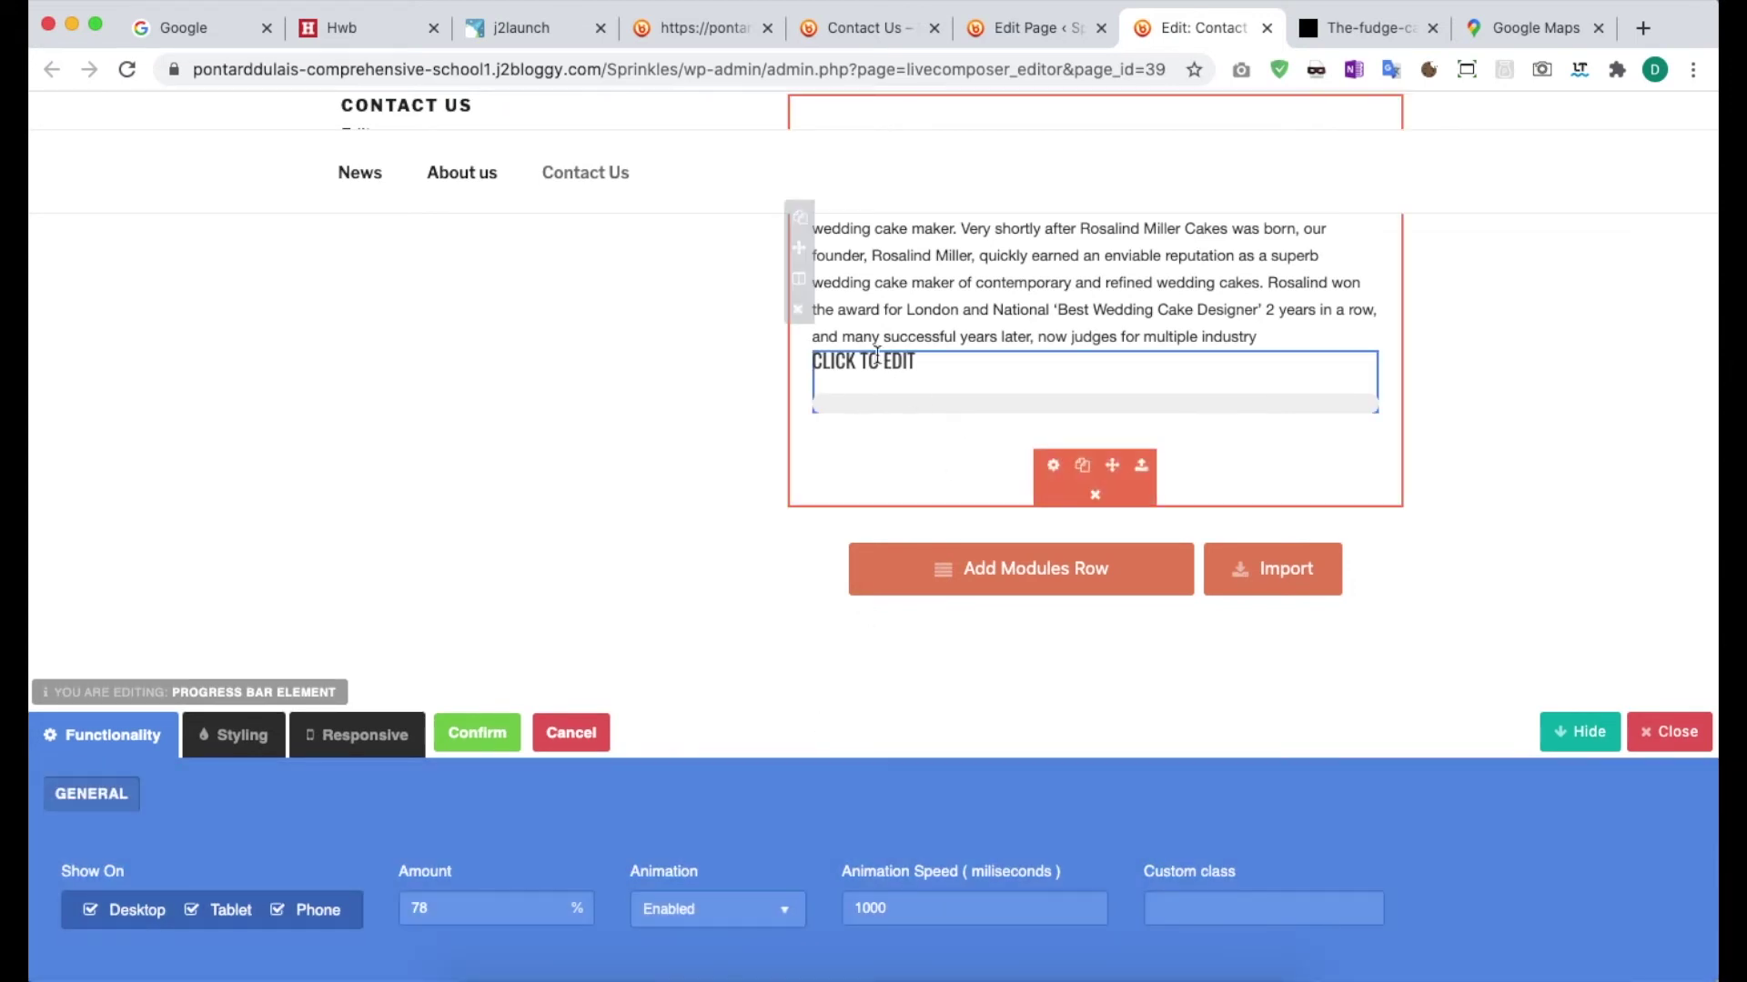
# Label the progress bar "Customer satisfaction survey" with an amount of 90%, and confirm and publish the changes.
pyautogui.tripleClick(920, 356)
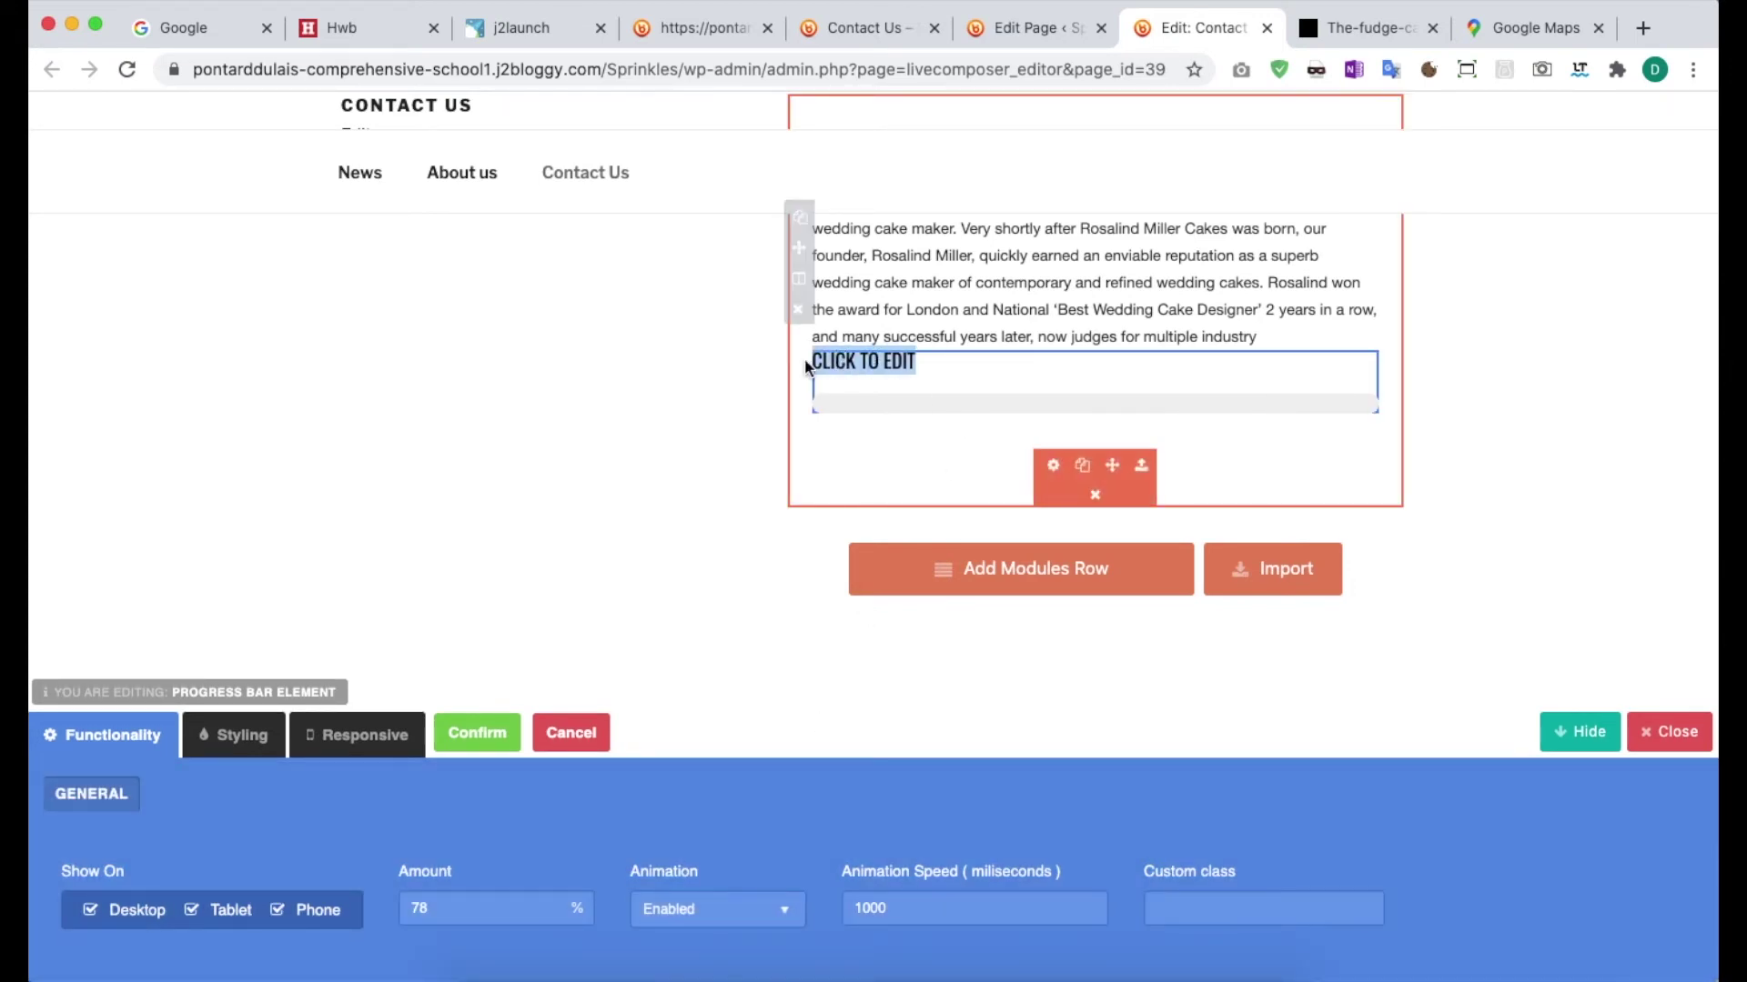
pyautogui.write('Customer satisfaction survey')
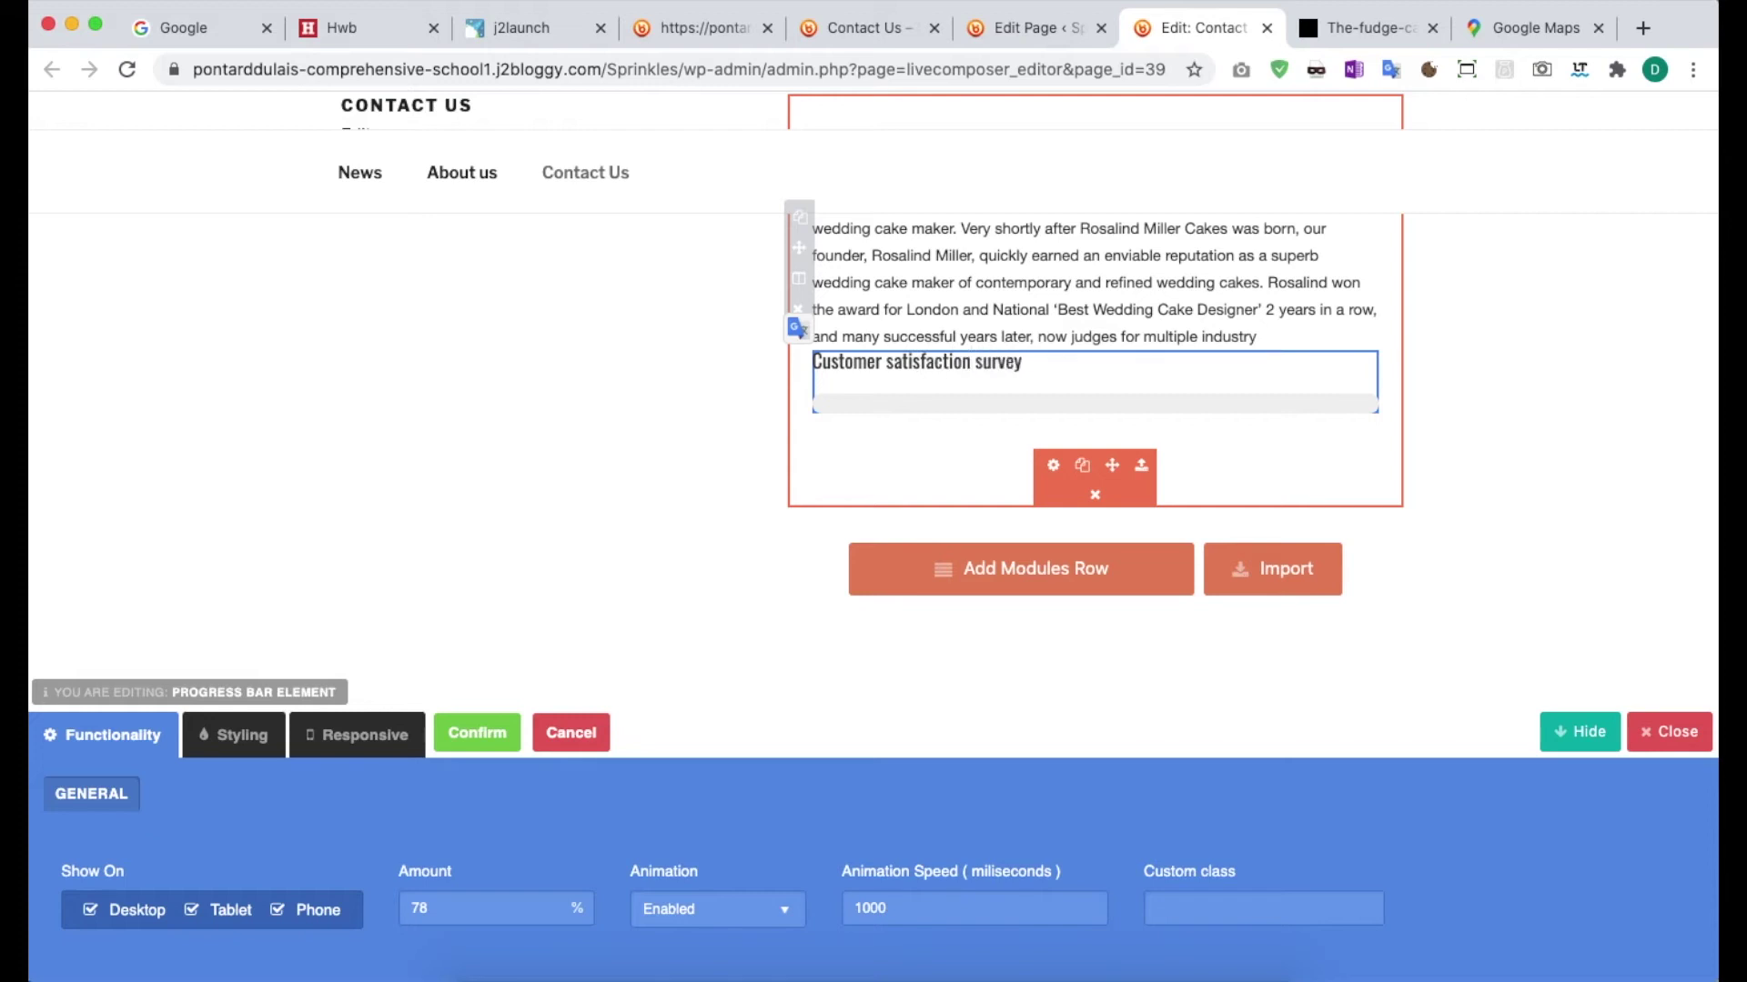
pyautogui.moveTo(504, 898)
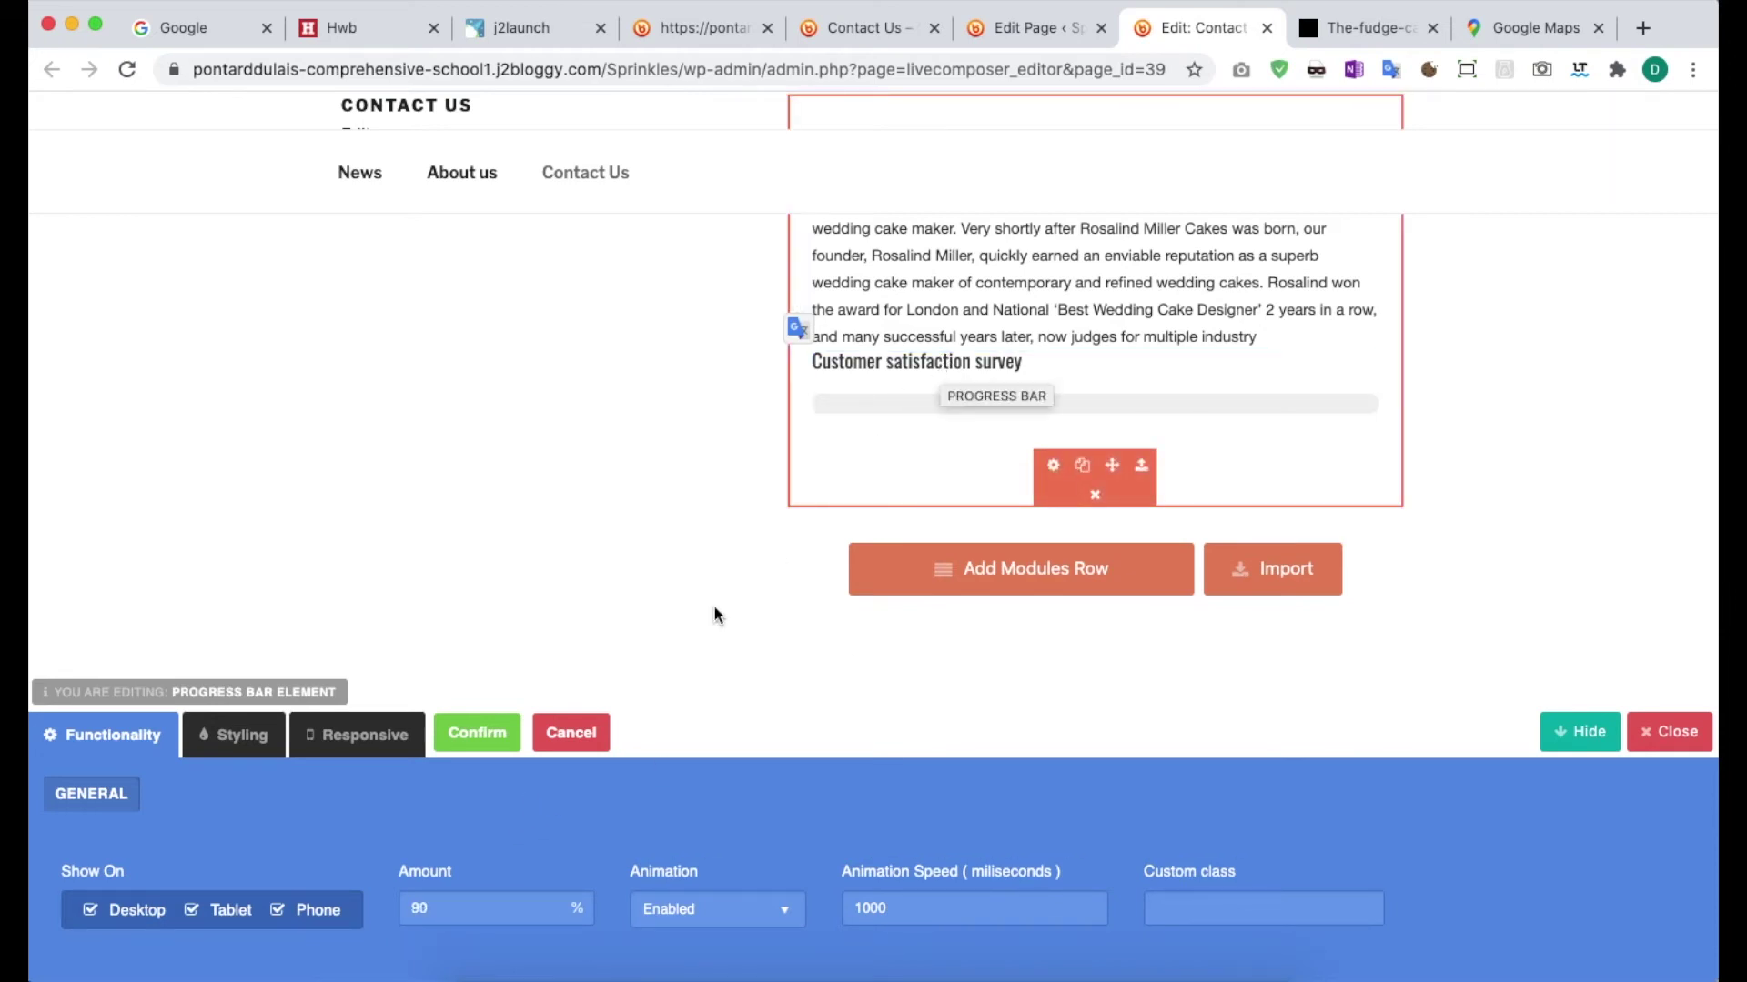
pyautogui.click(468, 741)
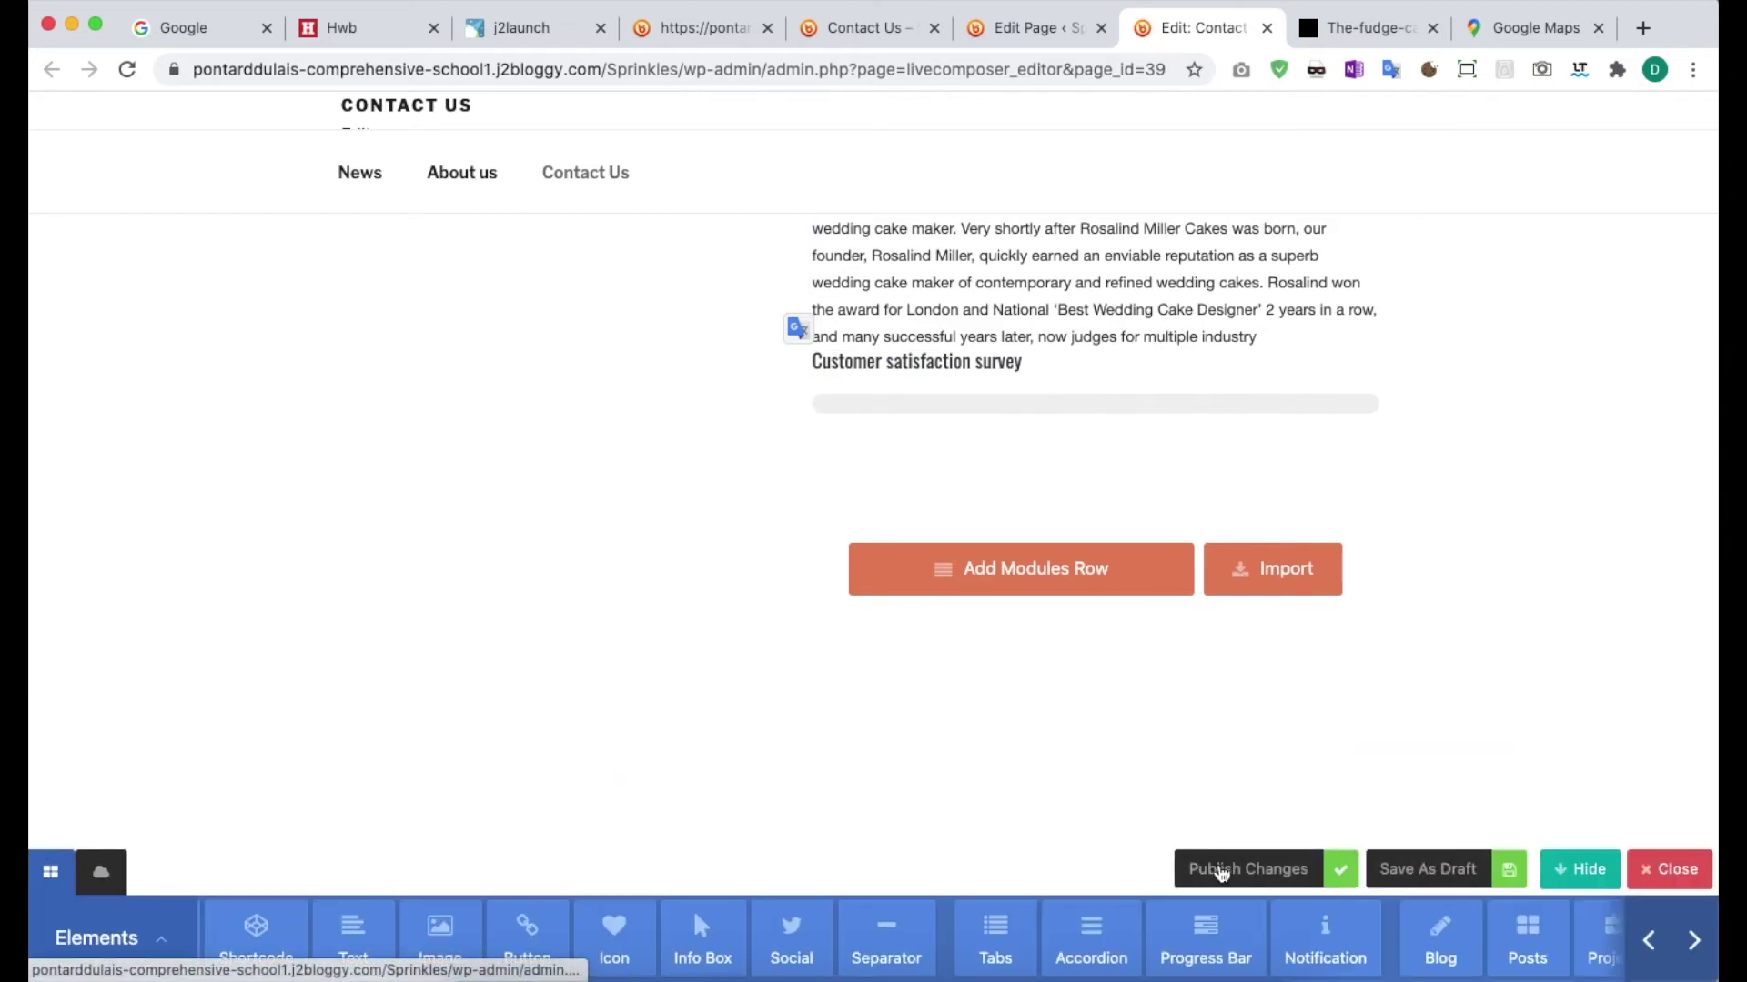
pyautogui.click(1225, 869)
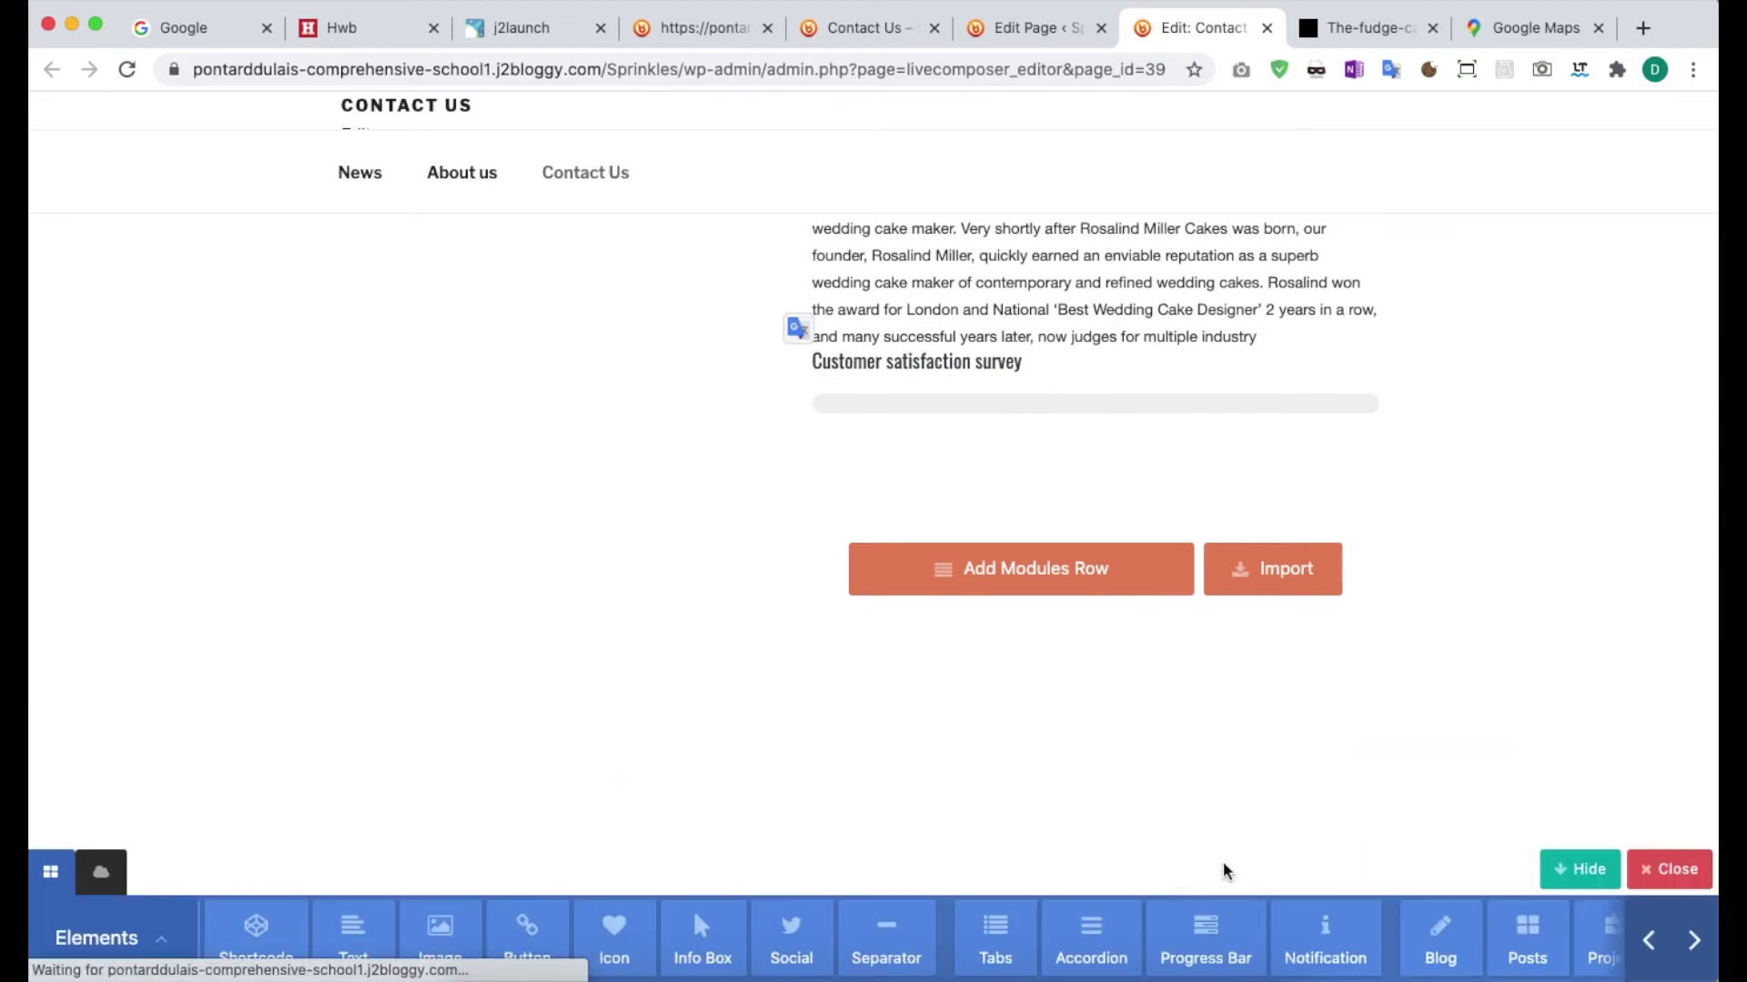
pyautogui.moveTo(992, 396)
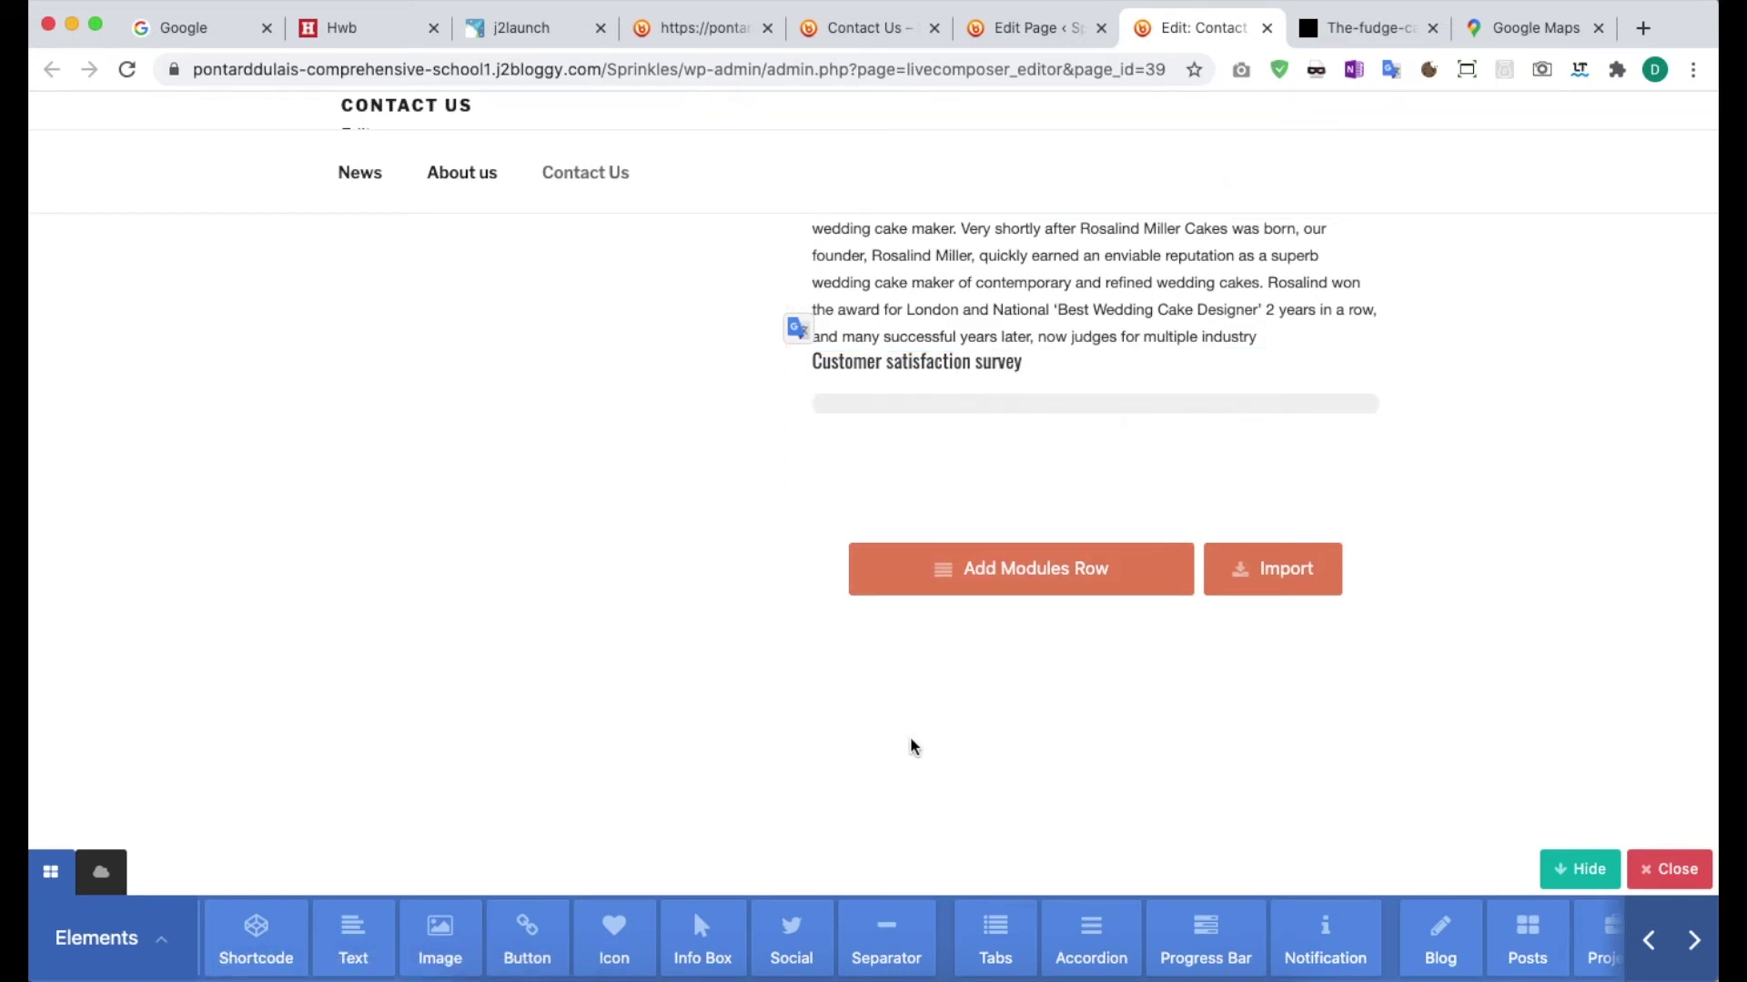
# Place an Icon element beneath the progress bar and change its symbol to angellist.
pyautogui.scroll(-1, 741, 846)
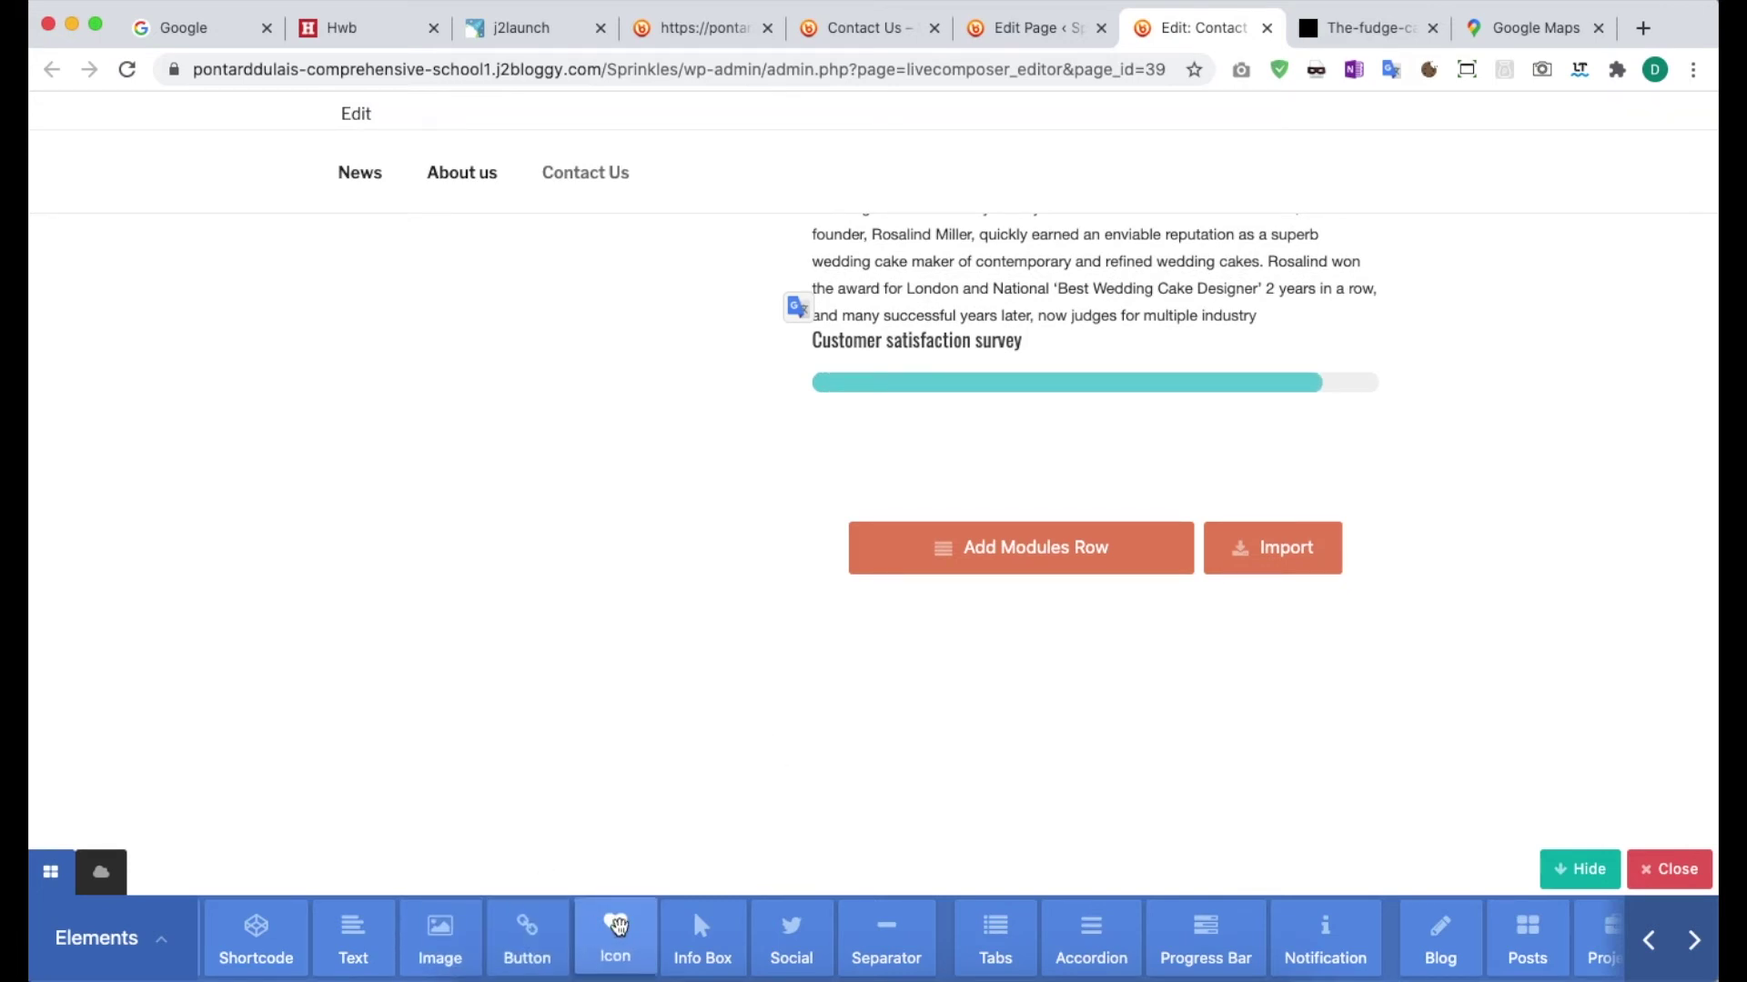
pyautogui.moveTo(618, 926); pyautogui.dragTo(889, 483)
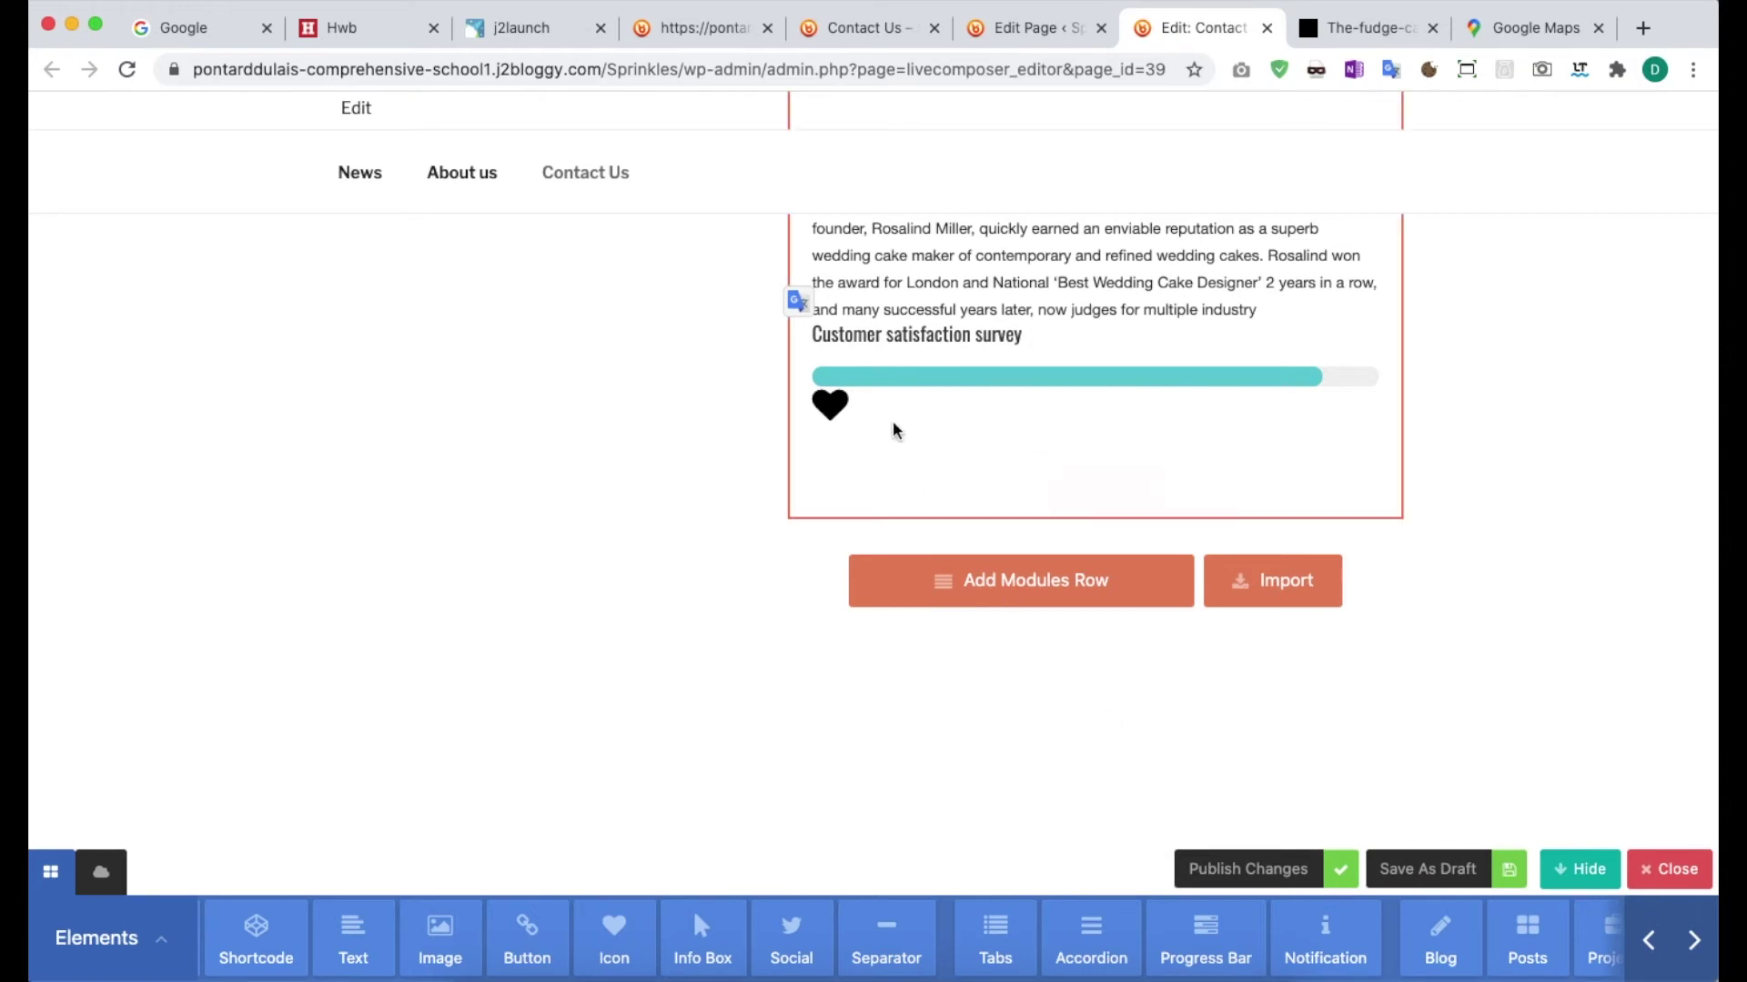
pyautogui.click(832, 405)
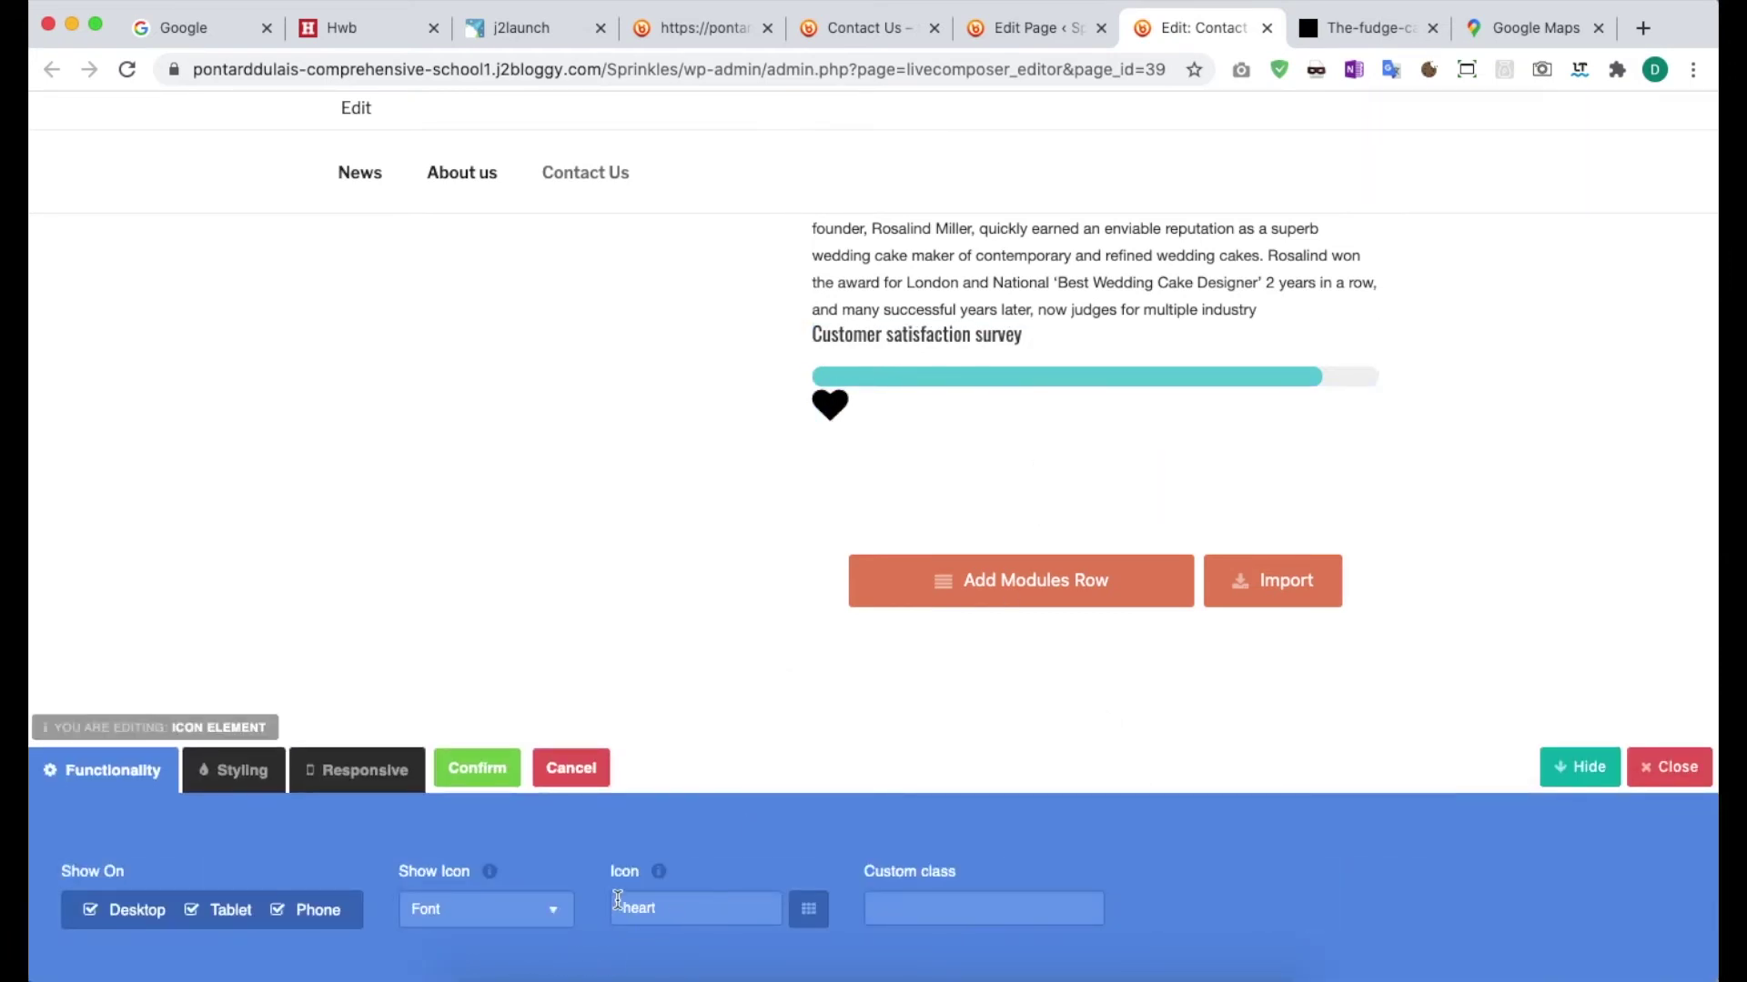
pyautogui.click(809, 910)
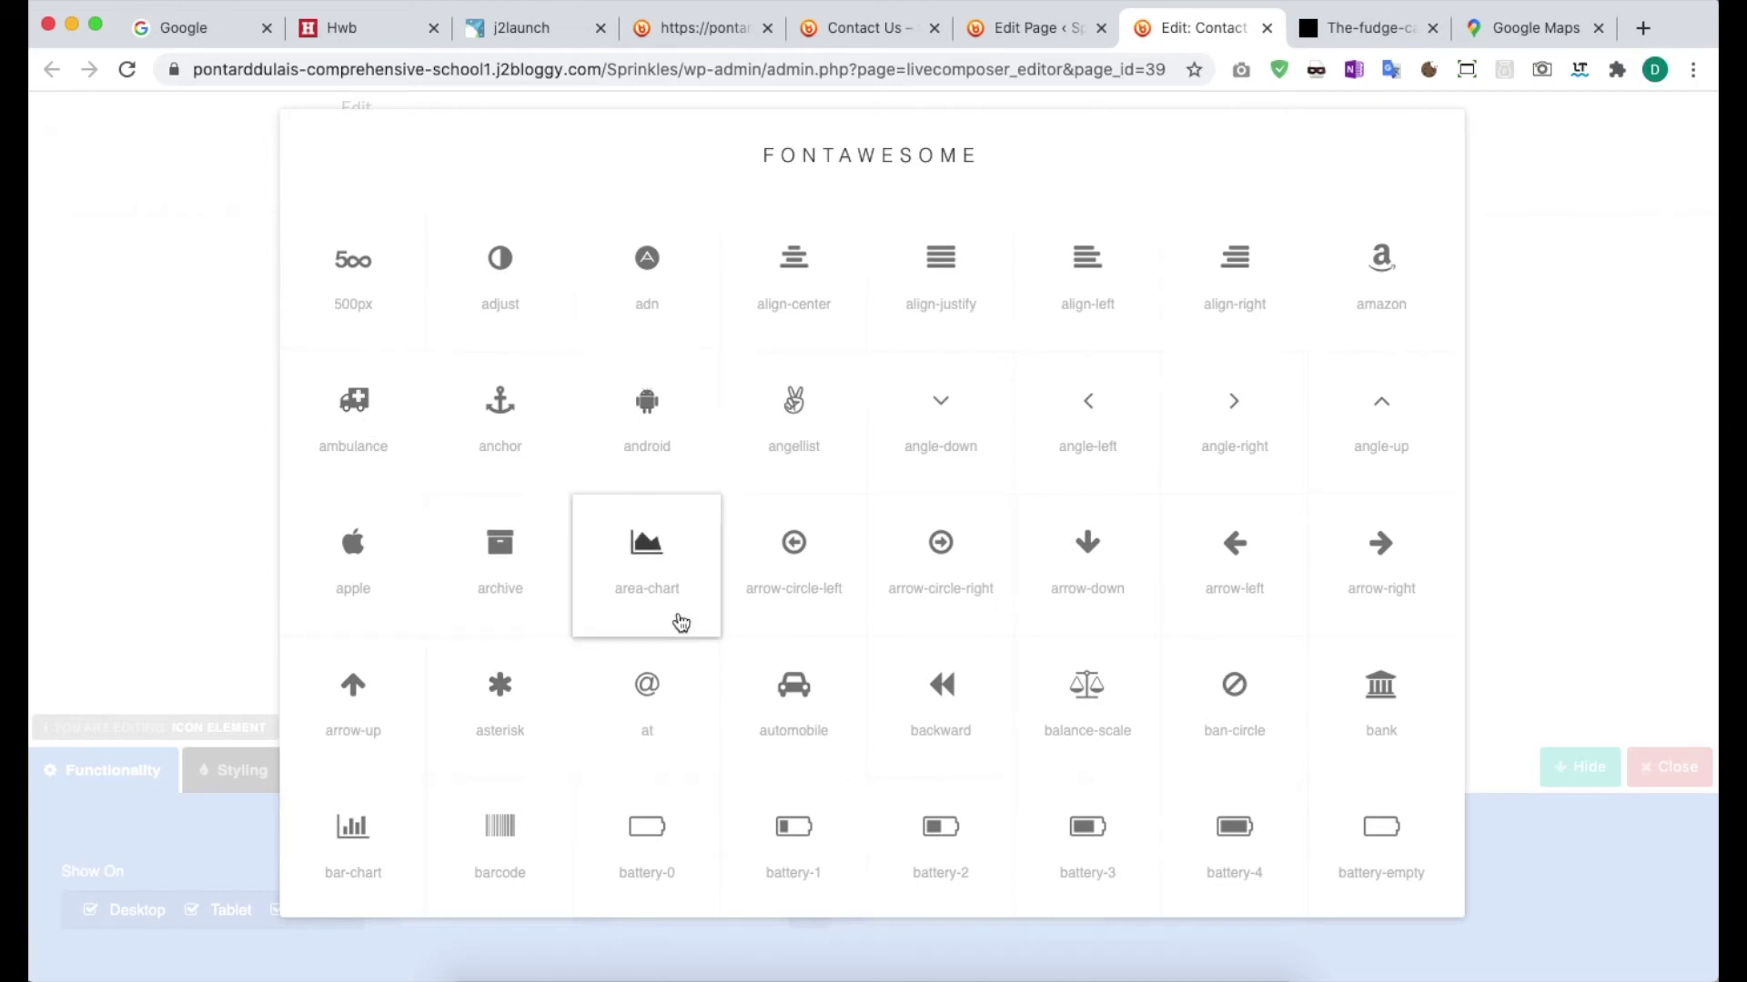
pyautogui.click(796, 423)
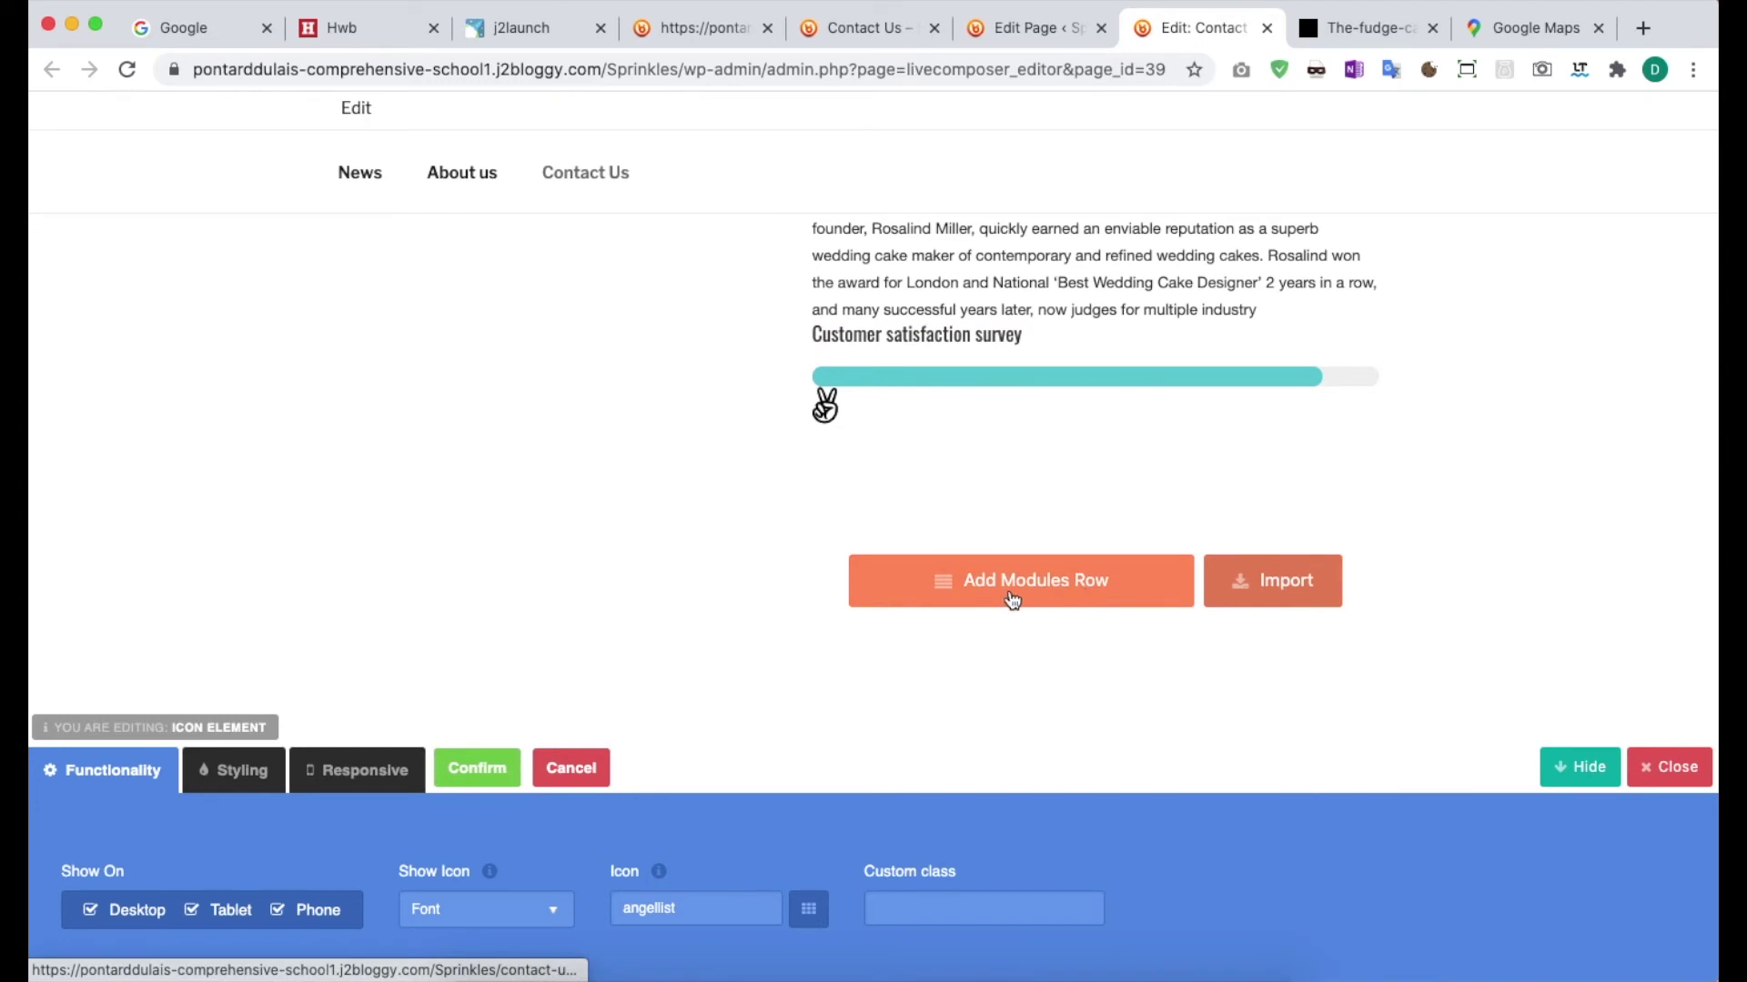
pyautogui.click(478, 769)
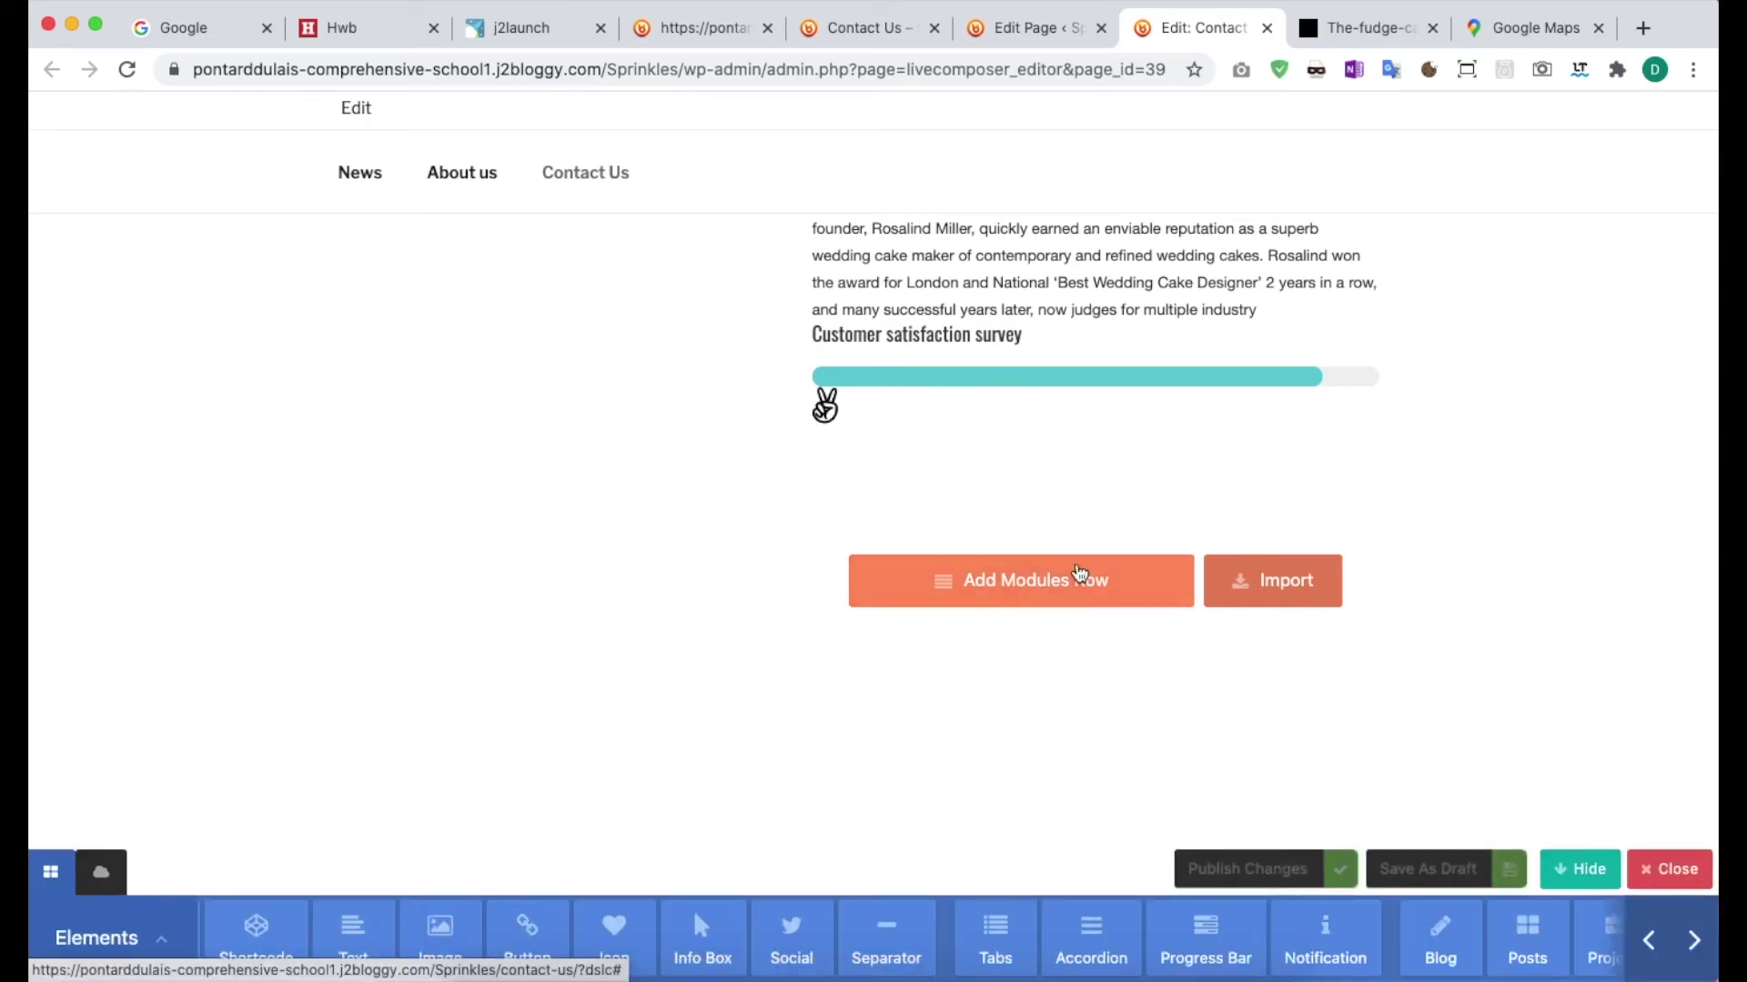
# Add a new modules row below the existing one and move the icon element into it.
pyautogui.click(1052, 590)
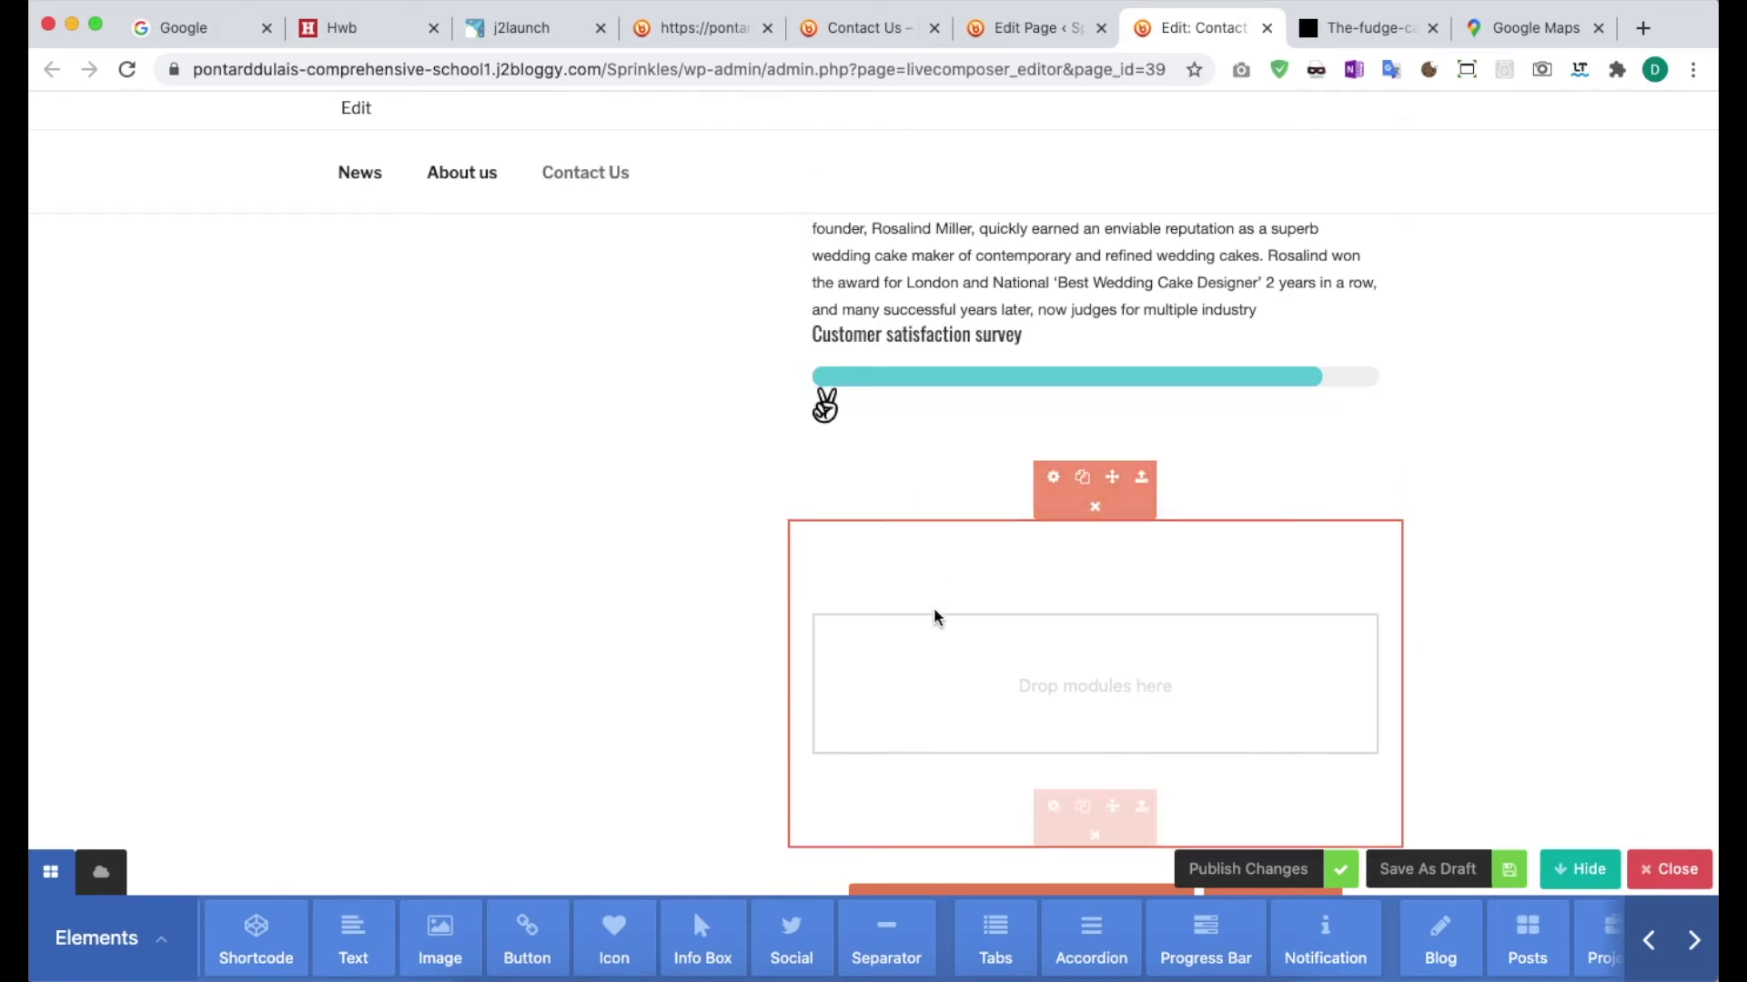
pyautogui.moveTo(1147, 339)
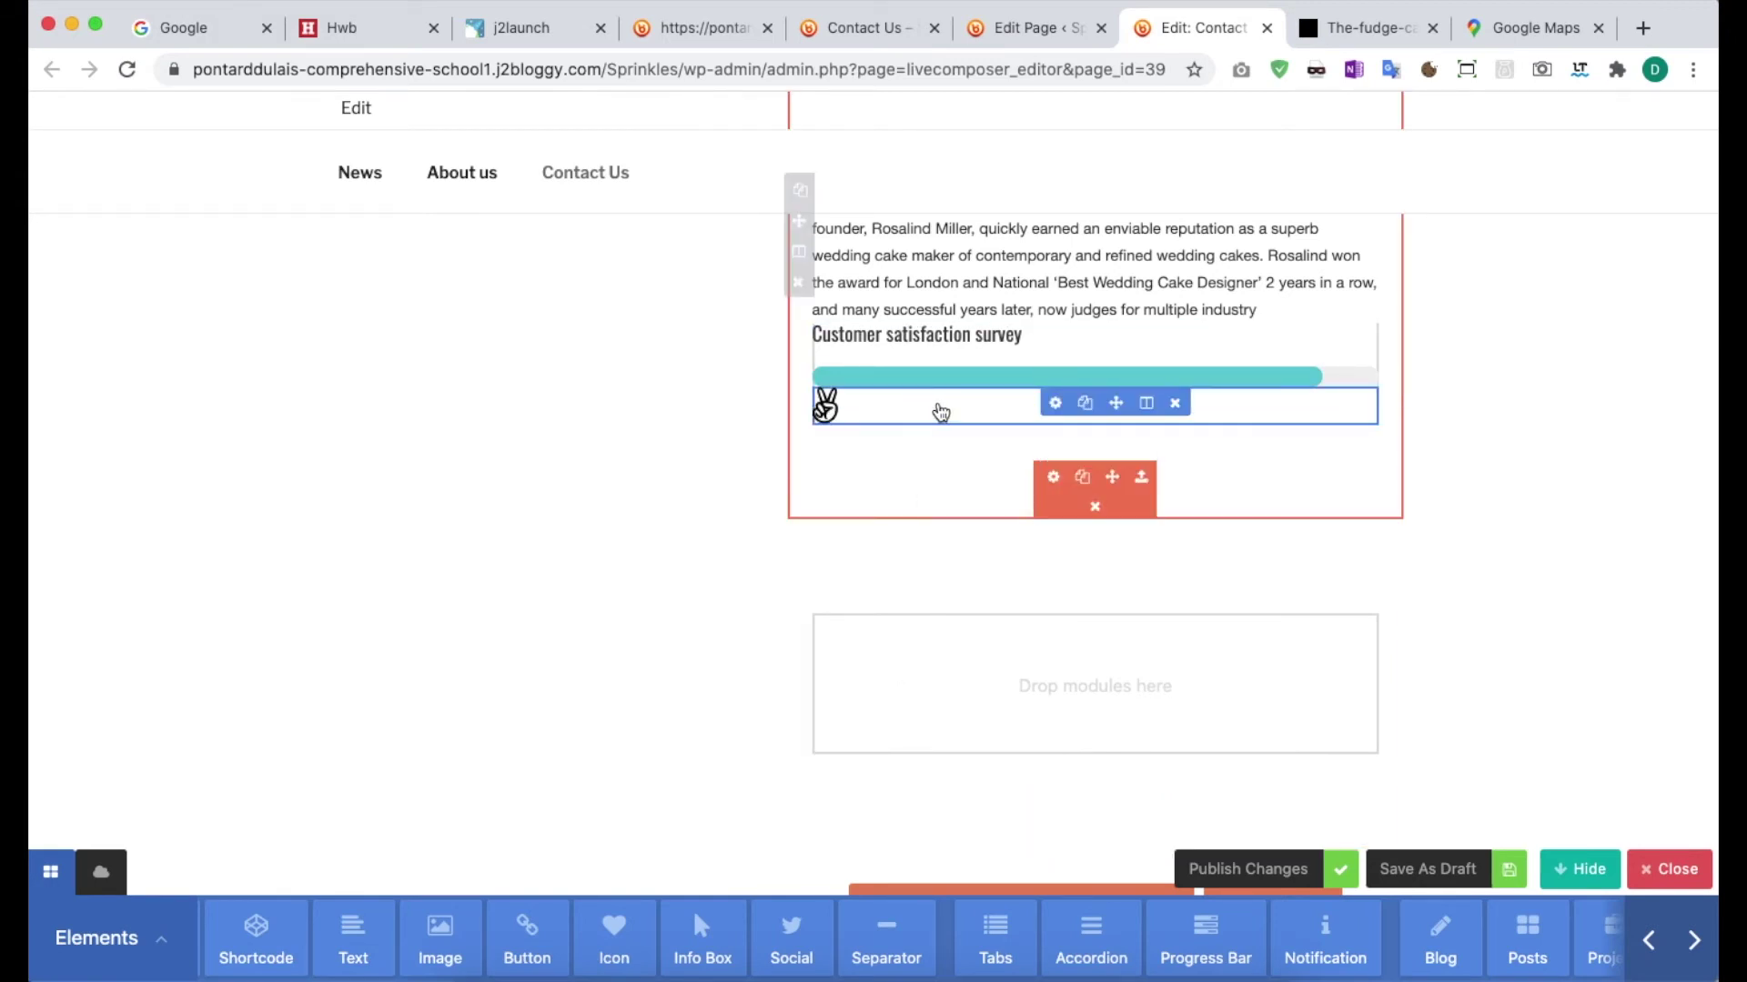
pyautogui.scroll(-1, 1110, 604)
pyautogui.moveTo(1108, 598); pyautogui.dragTo(1139, 698)
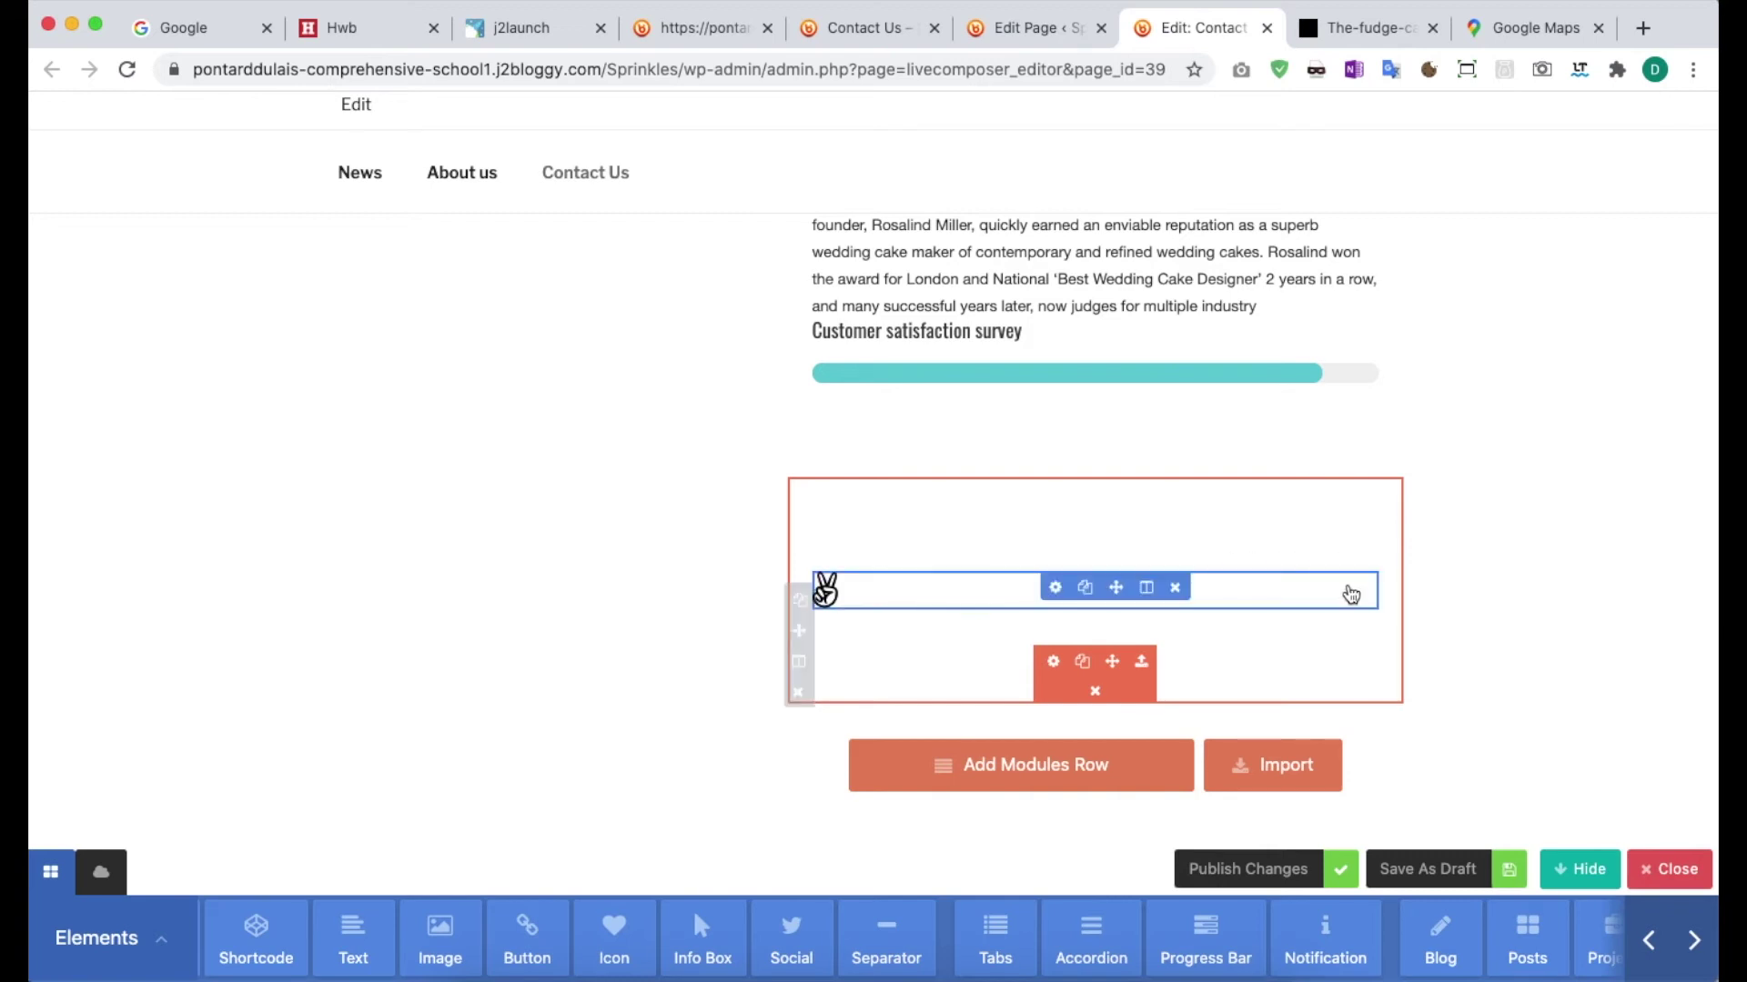
# Set the icon element's width to 2/12 and place a Text element in the same row.
pyautogui.moveTo(1152, 591)
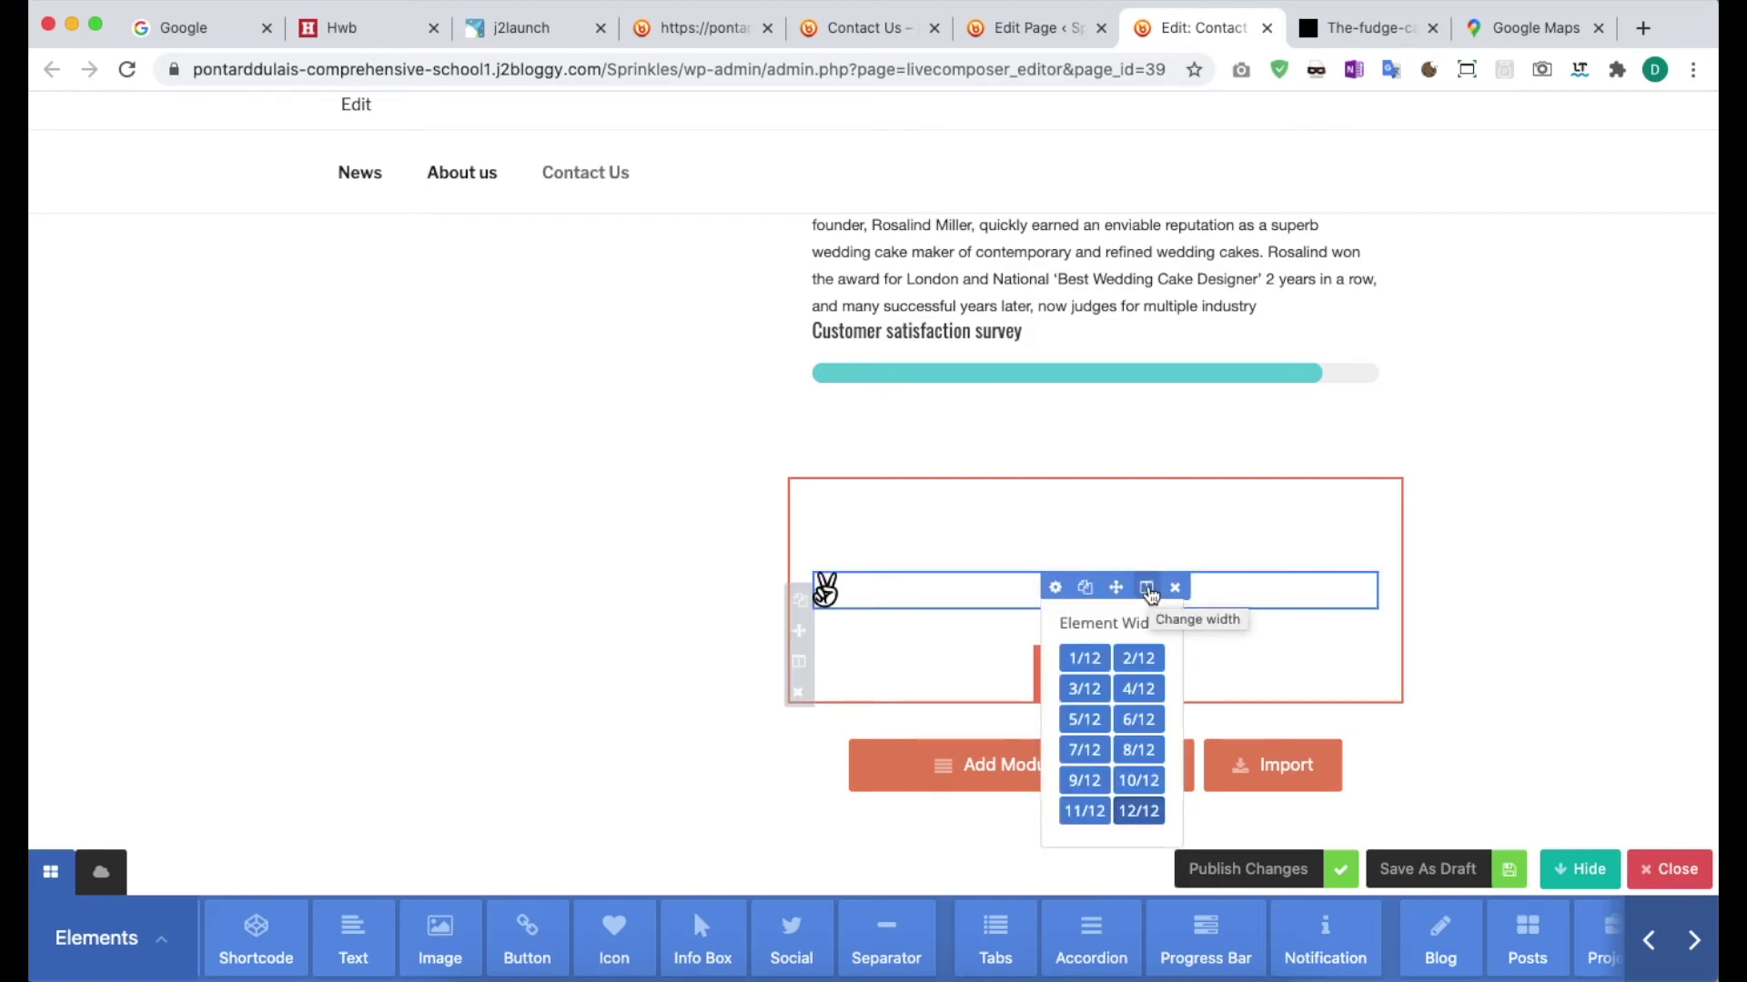
pyautogui.click(1130, 670)
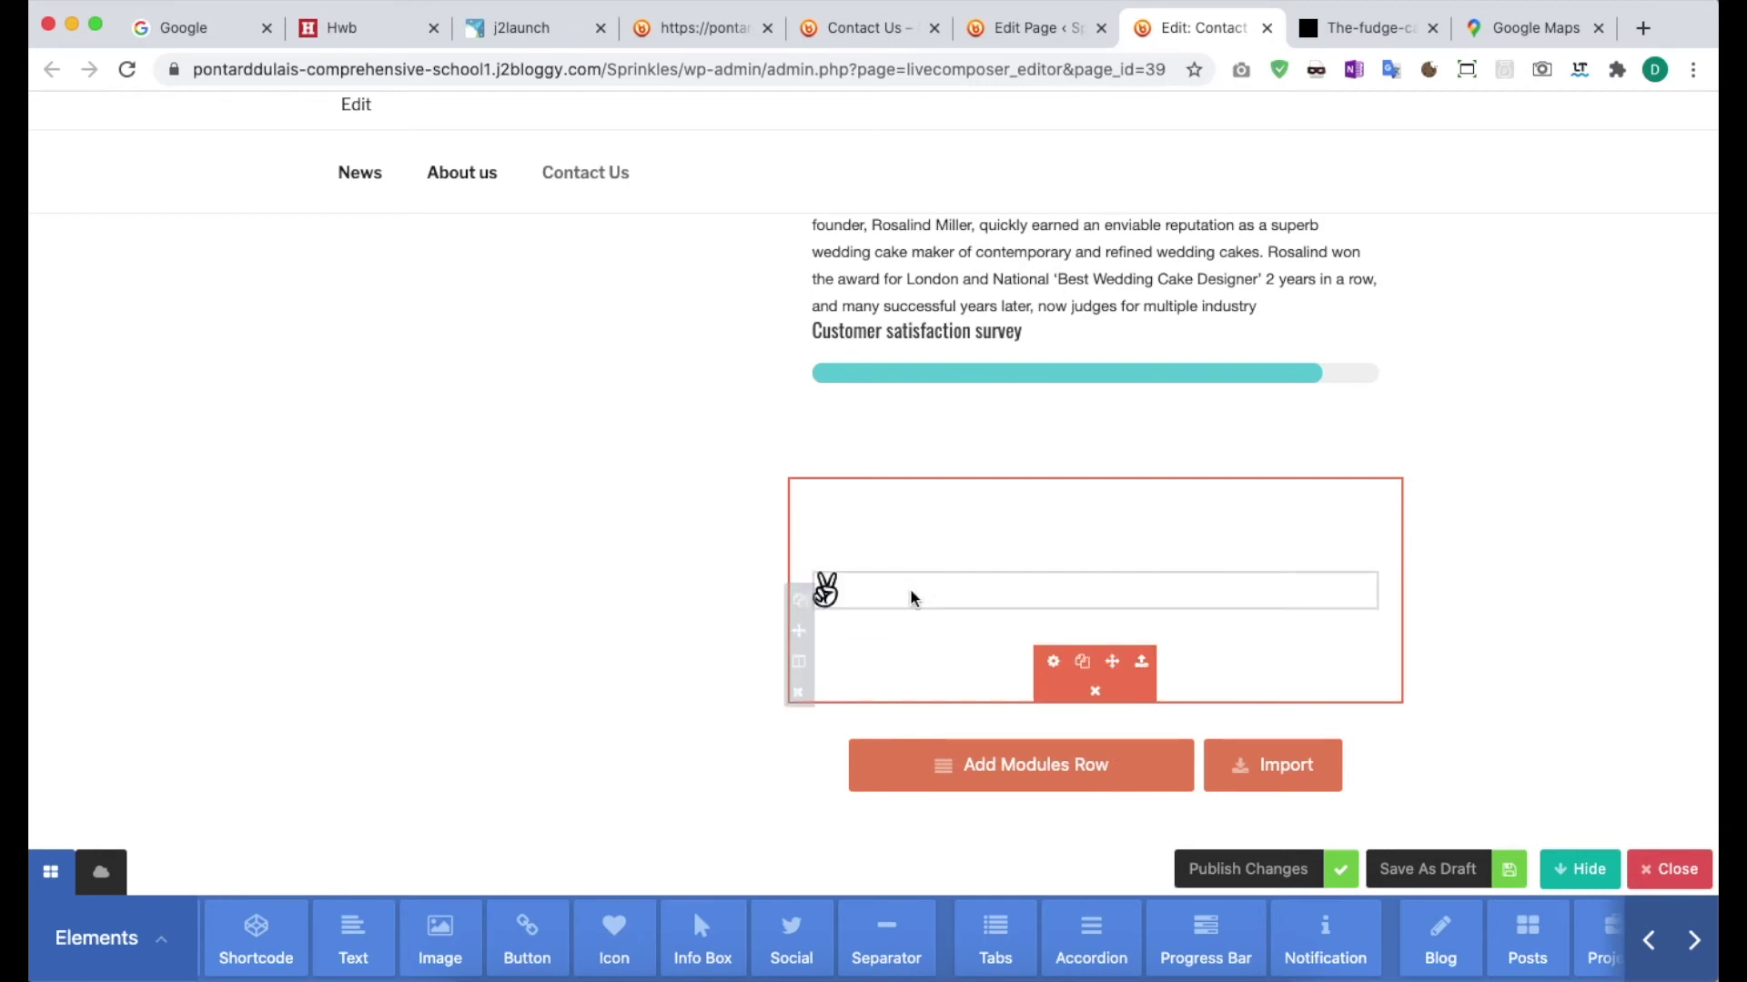
pyautogui.moveTo(353, 937); pyautogui.dragTo(1091, 519)
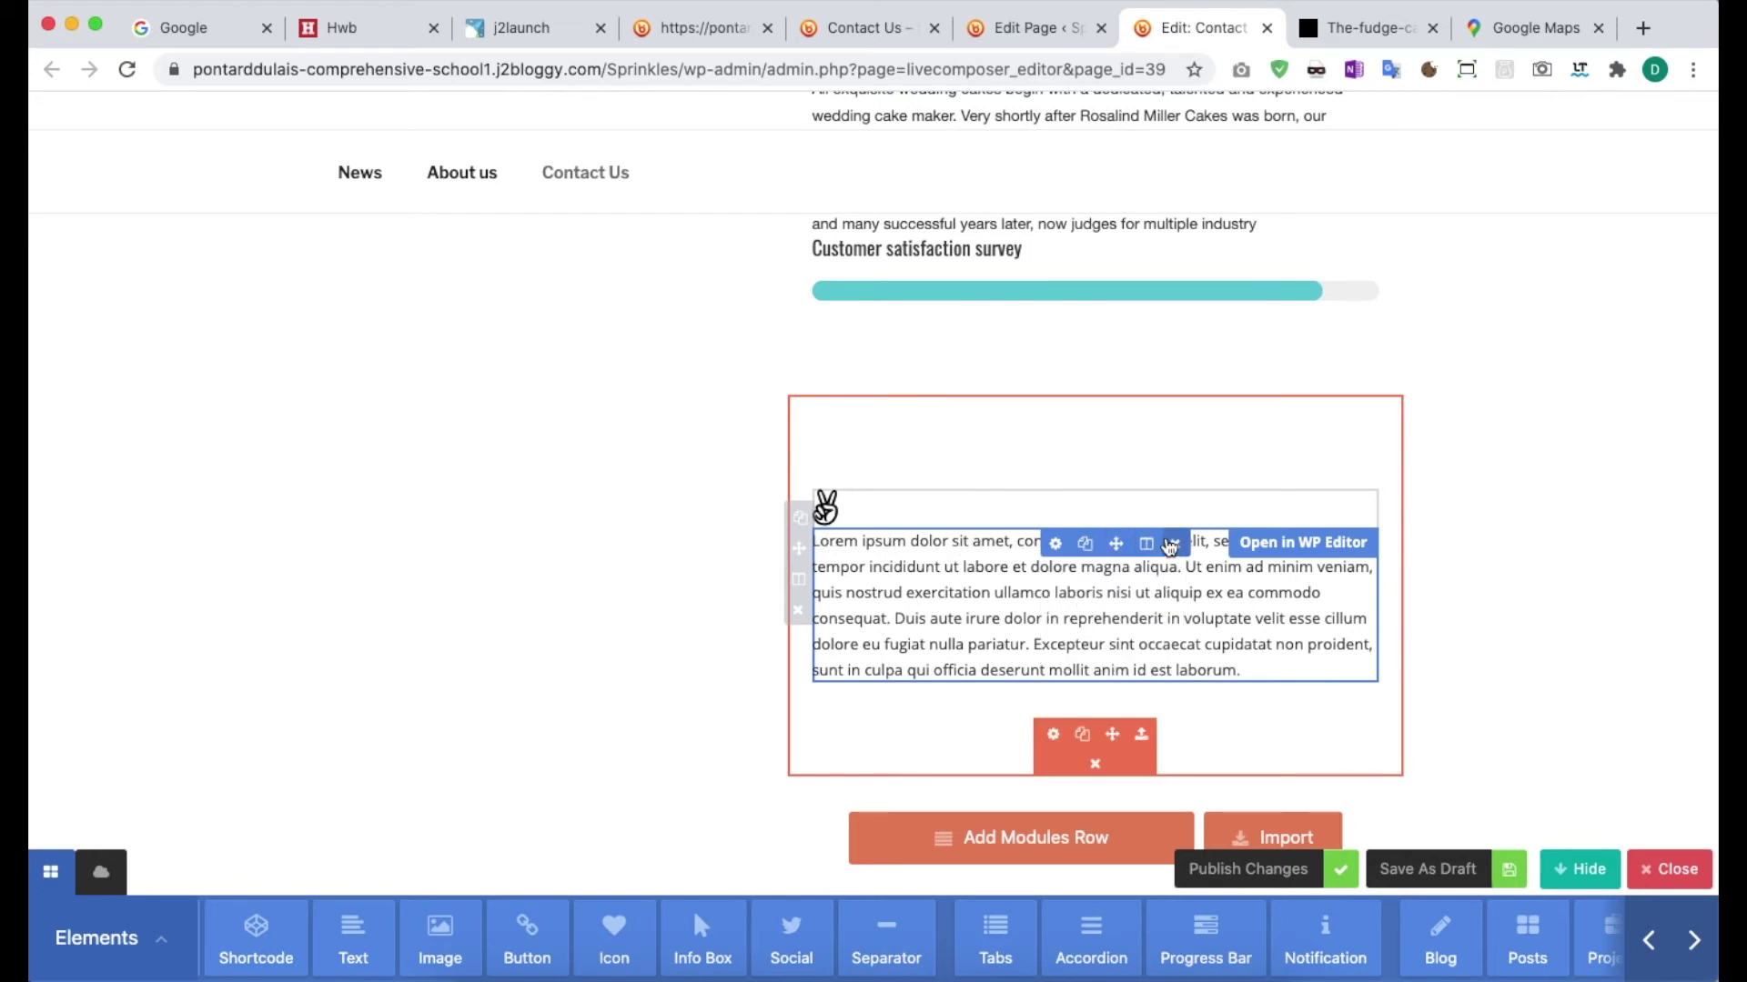
# Set the Text element's width to 10/12 so it sits beside the icon in the lower row.
pyautogui.moveTo(1149, 545)
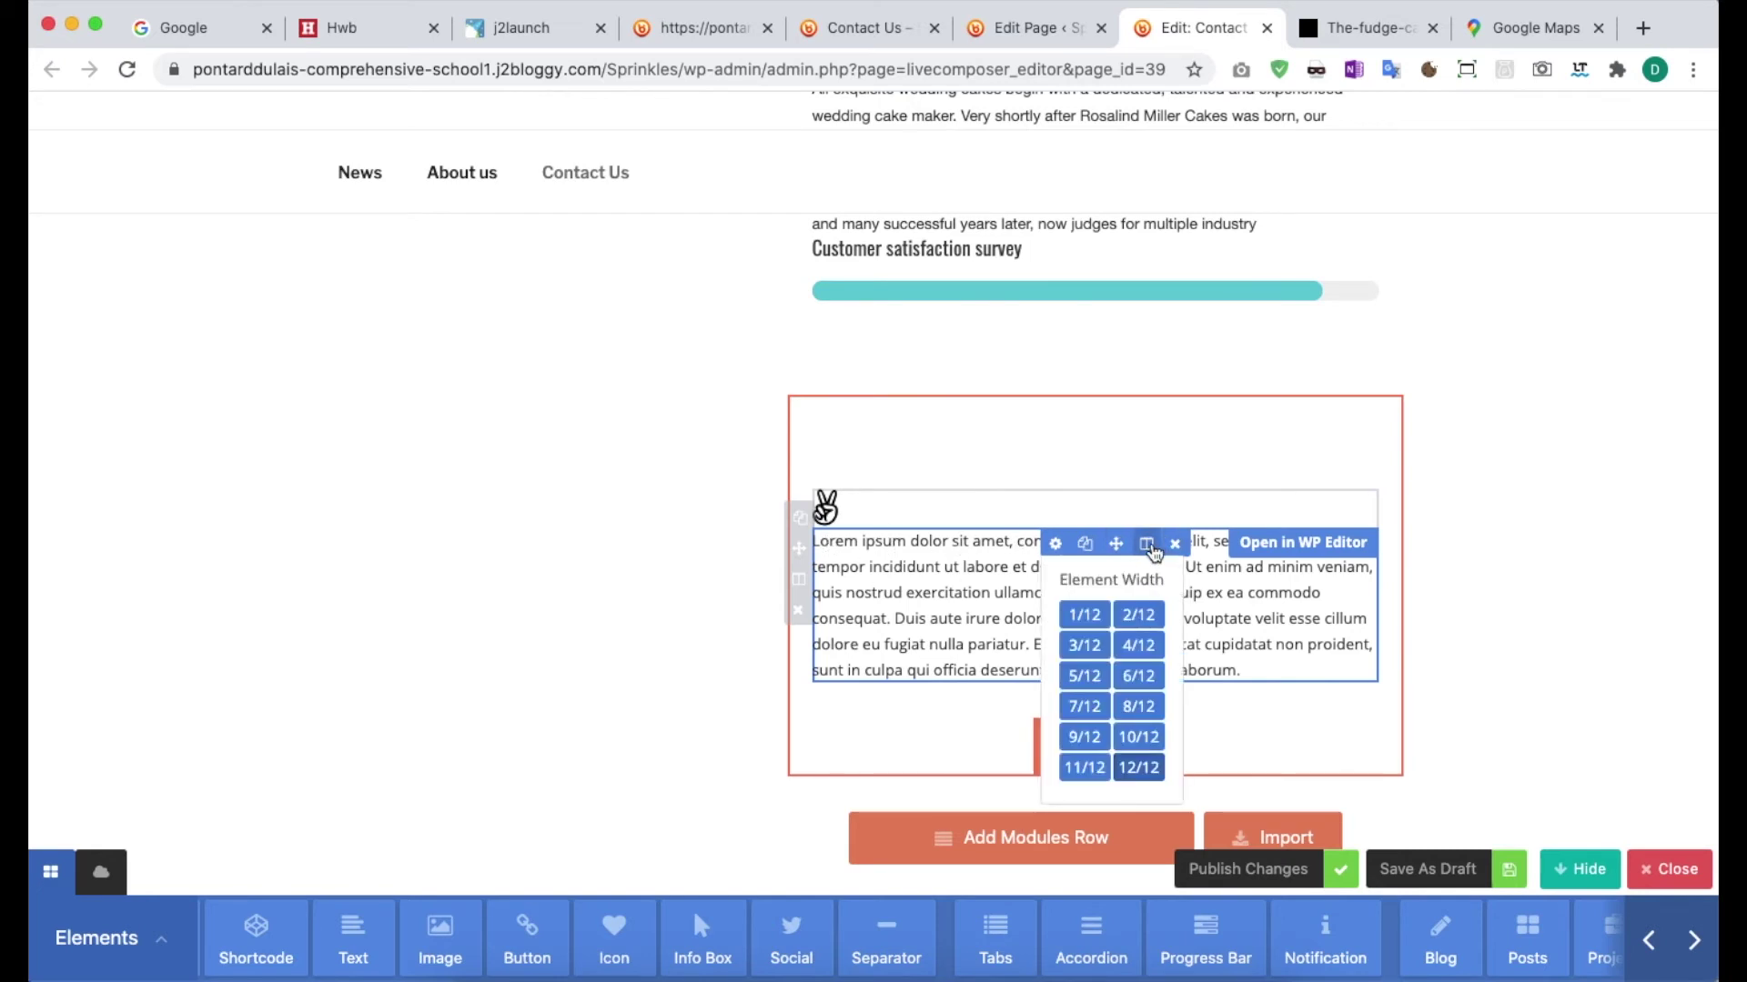
pyautogui.click(1095, 770)
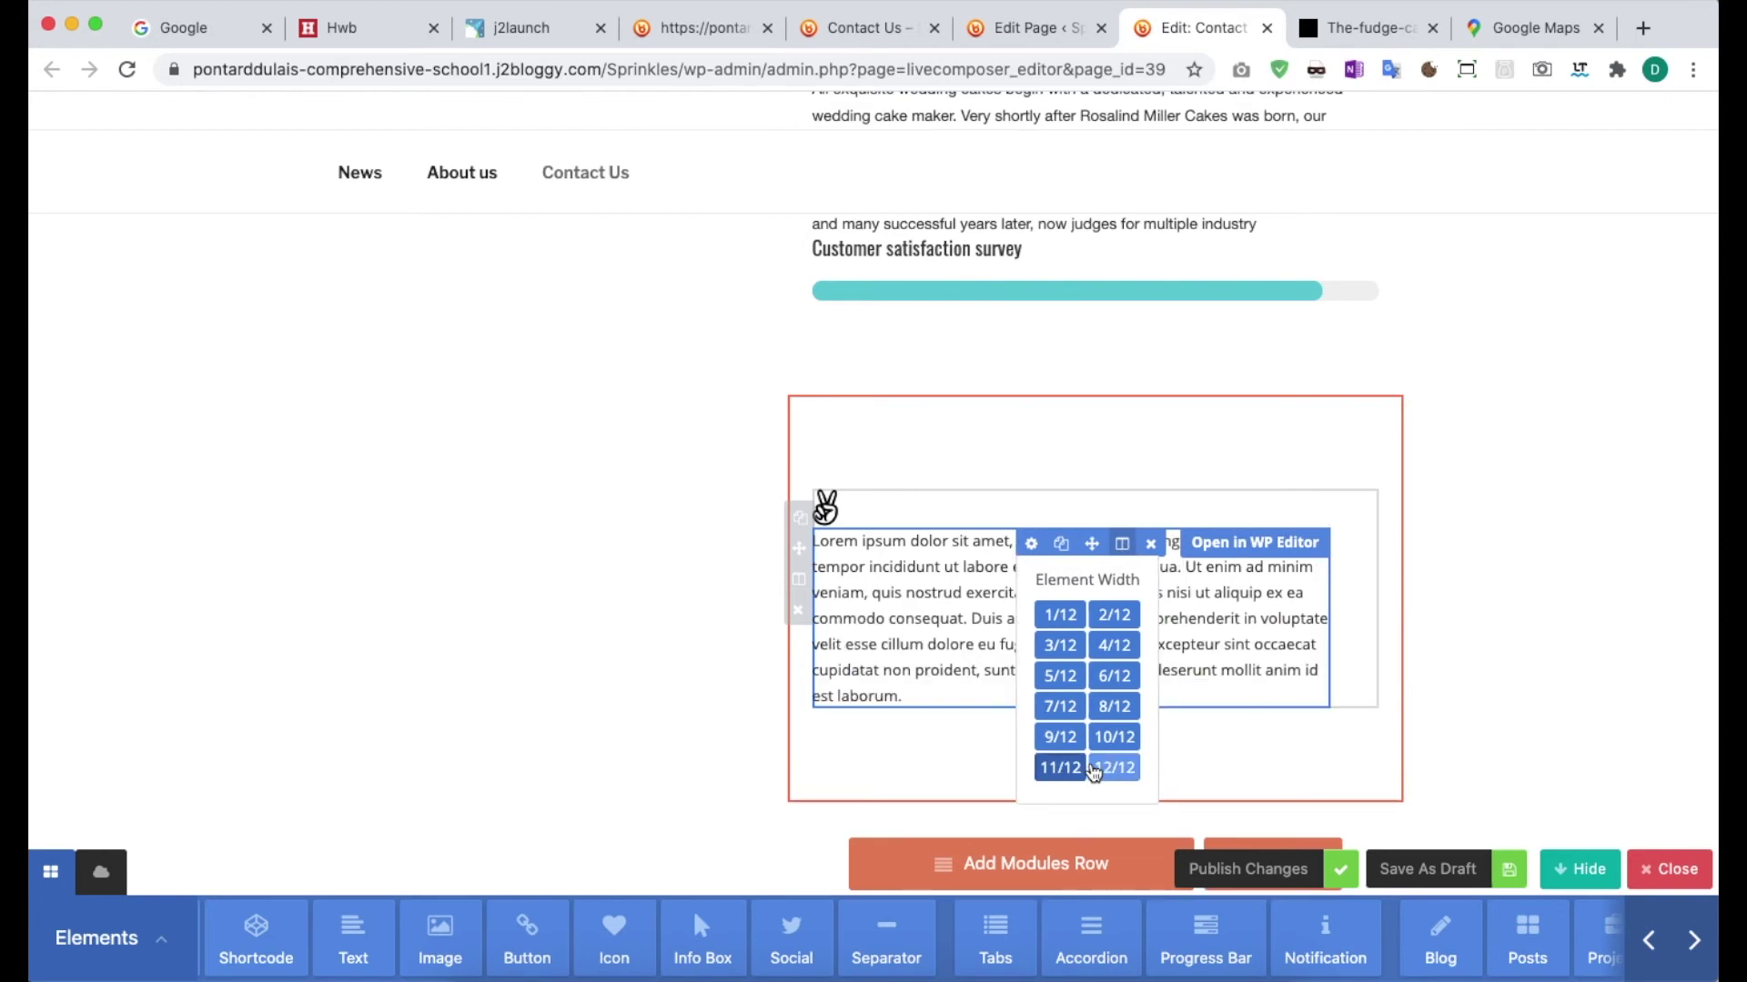
pyautogui.click(1095, 769)
pyautogui.moveTo(1089, 544); pyautogui.dragTo(1126, 503)
pyautogui.moveTo(1123, 544)
pyautogui.click(1112, 688)
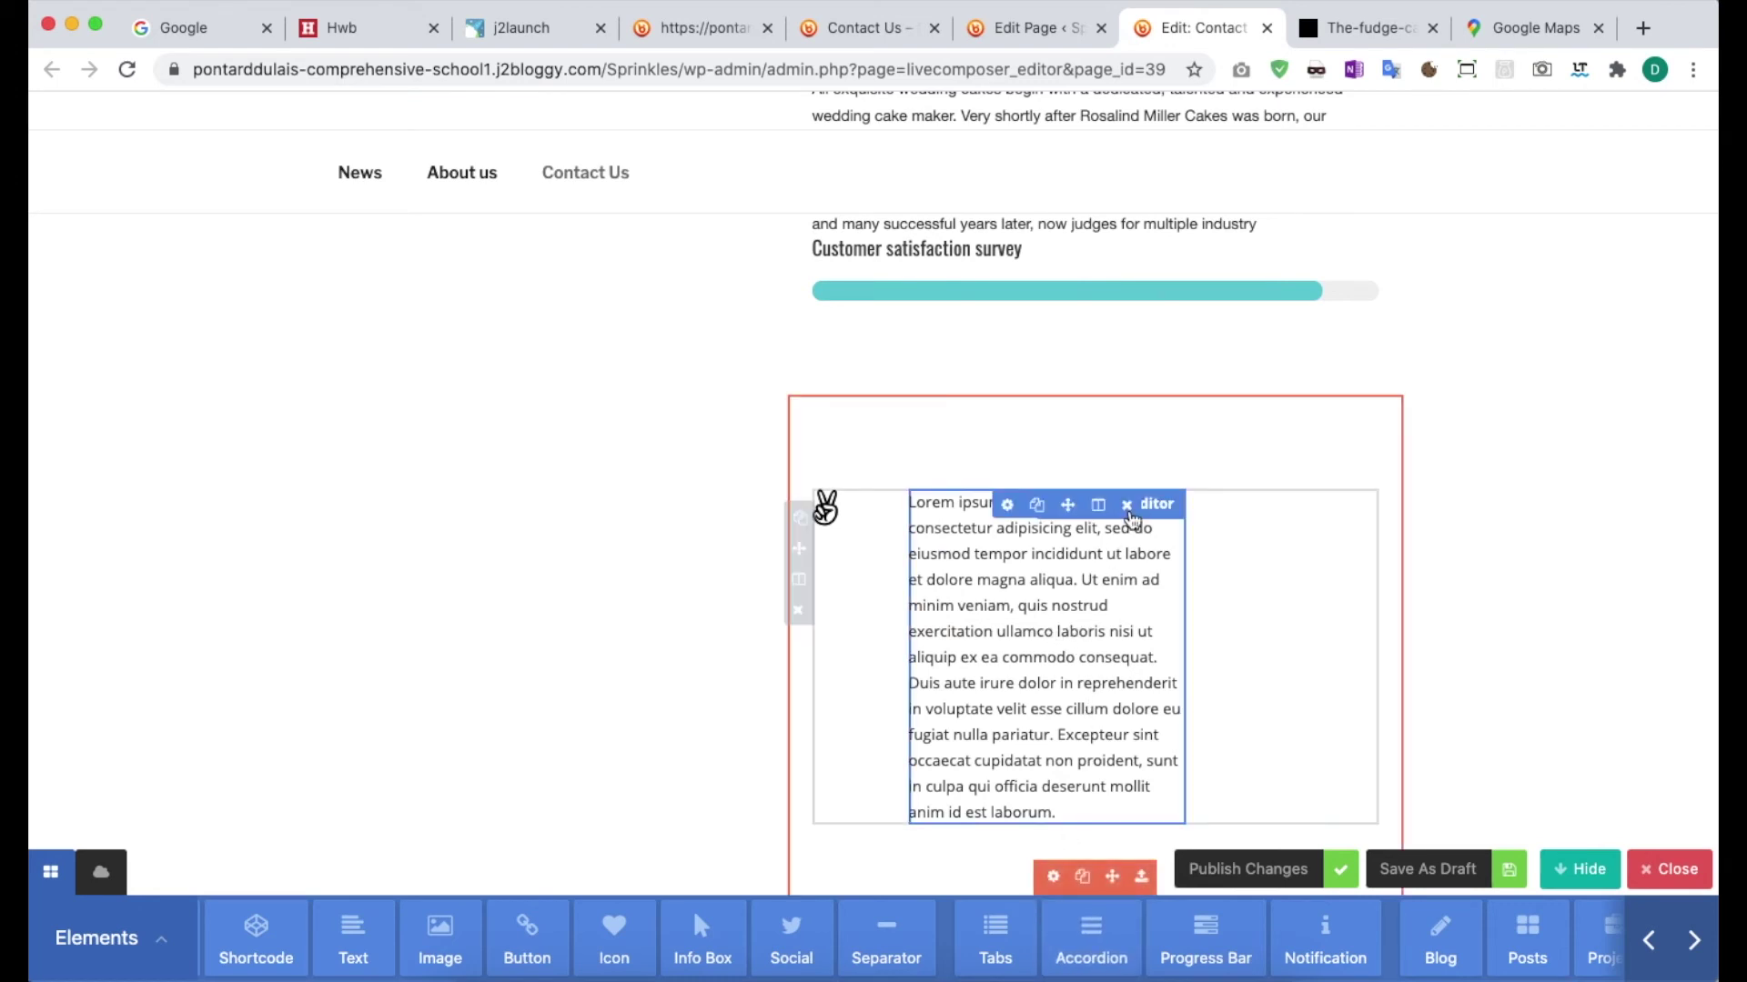
pyautogui.moveTo(1094, 521)
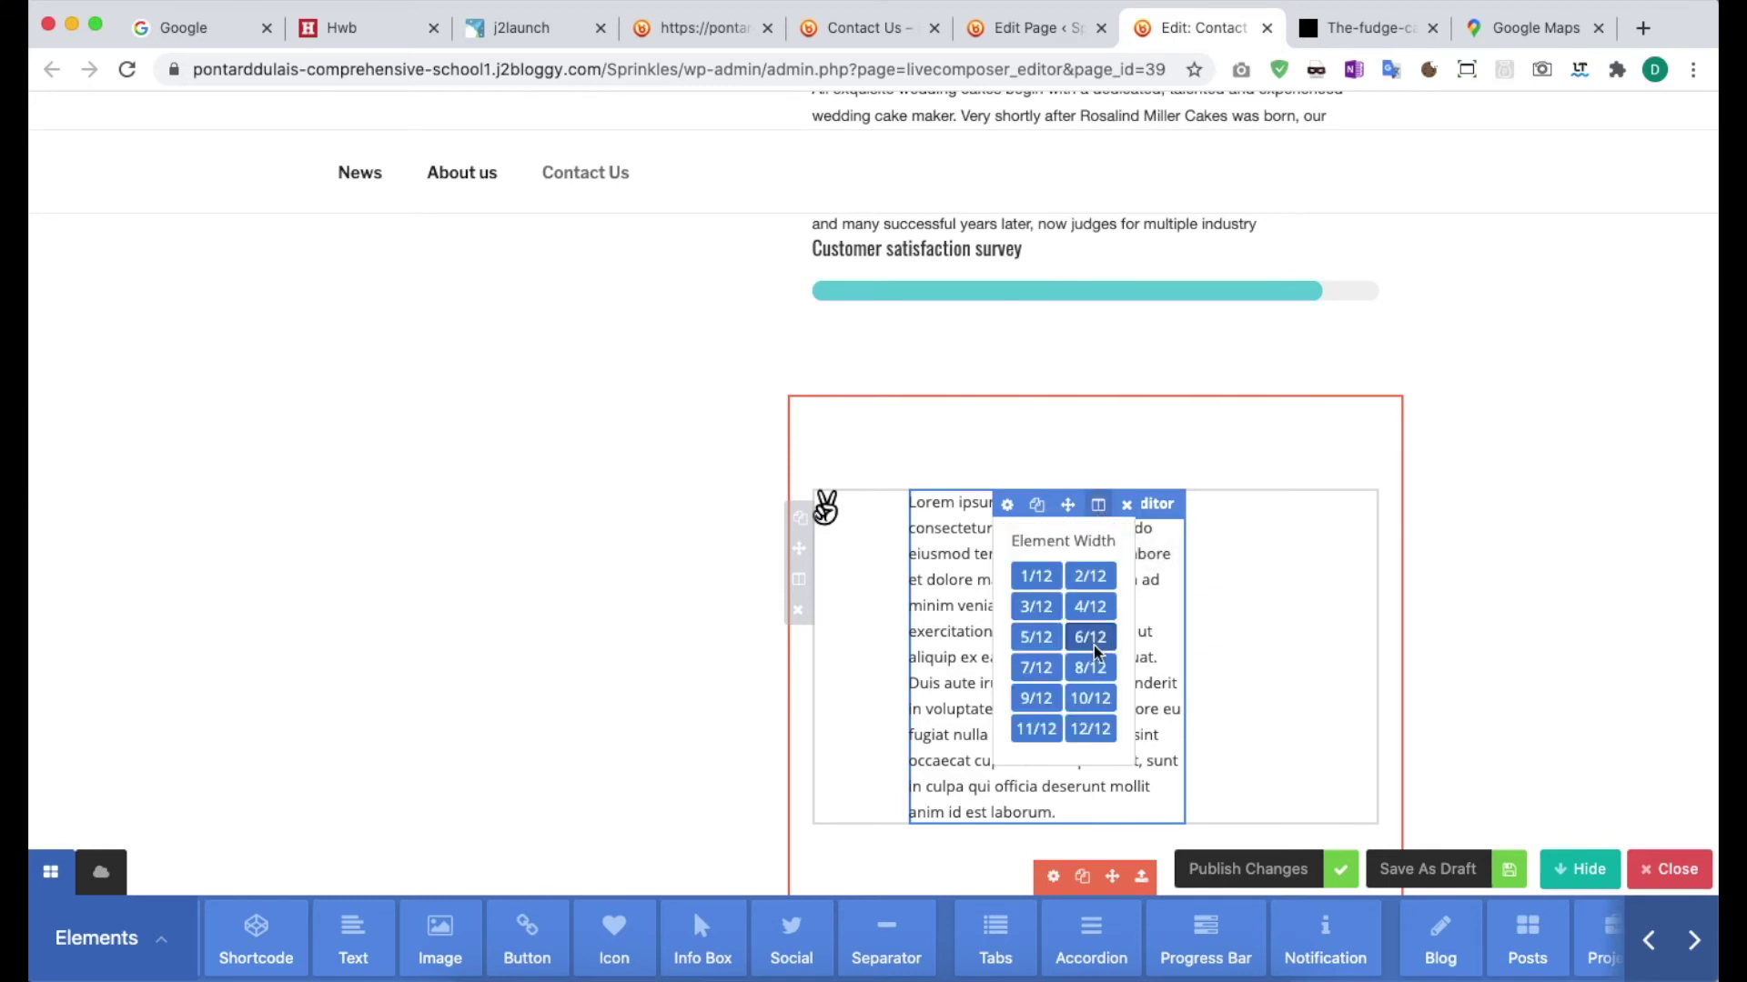
pyautogui.click(1092, 671)
pyautogui.click(1132, 696)
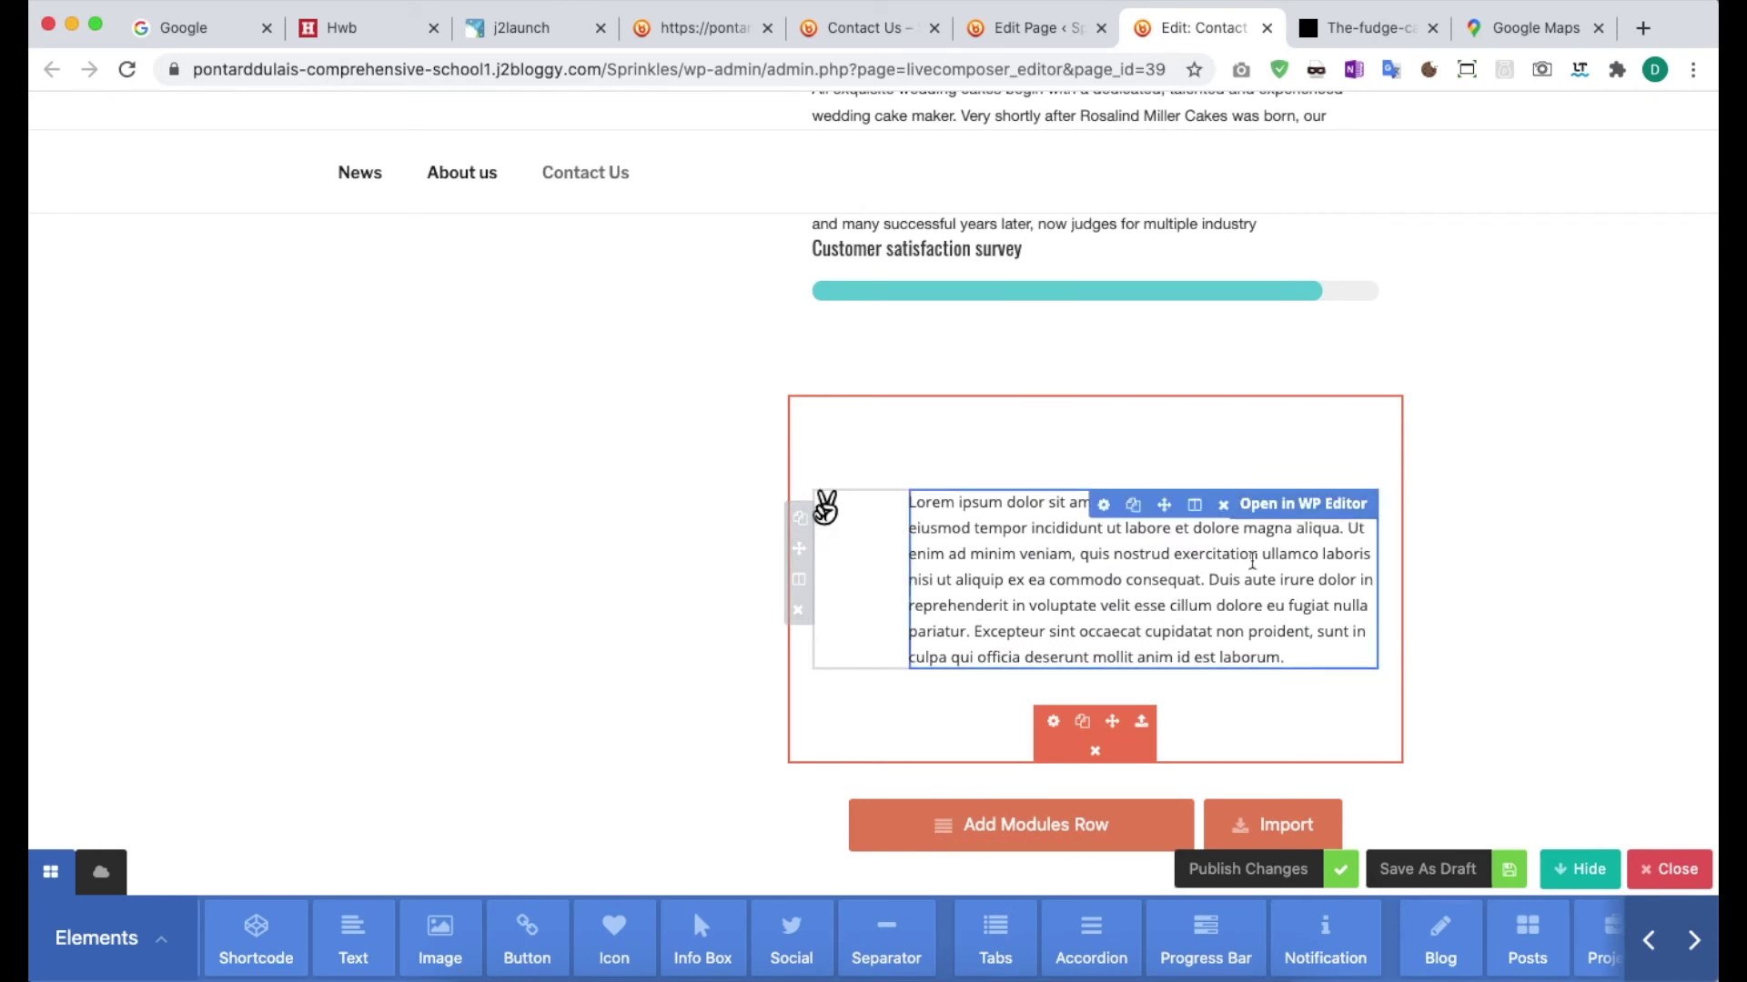
# Replace the Text element's placeholder with "We support you. Ask us anything!", and confirm and publish the changes.
pyautogui.click(1306, 506)
pyautogui.moveTo(616, 592); pyautogui.dragTo(168, 343)
pyautogui.write('We support you. Ask us')
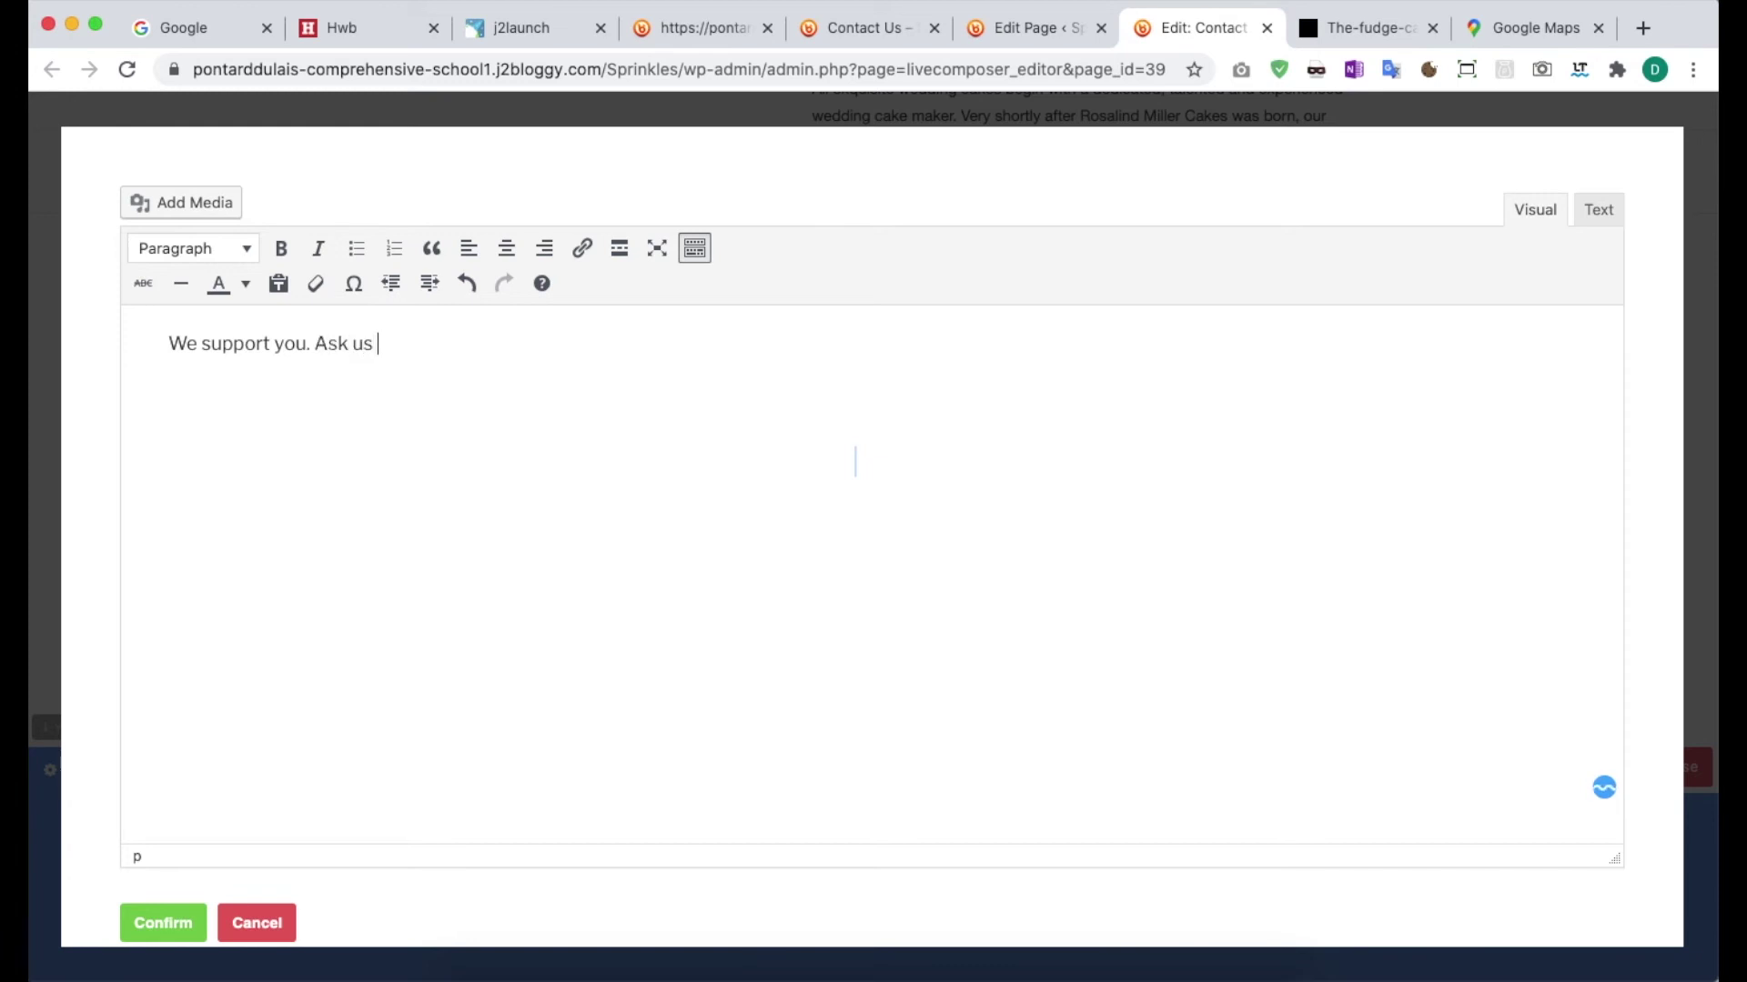
pyautogui.write(' anything!')
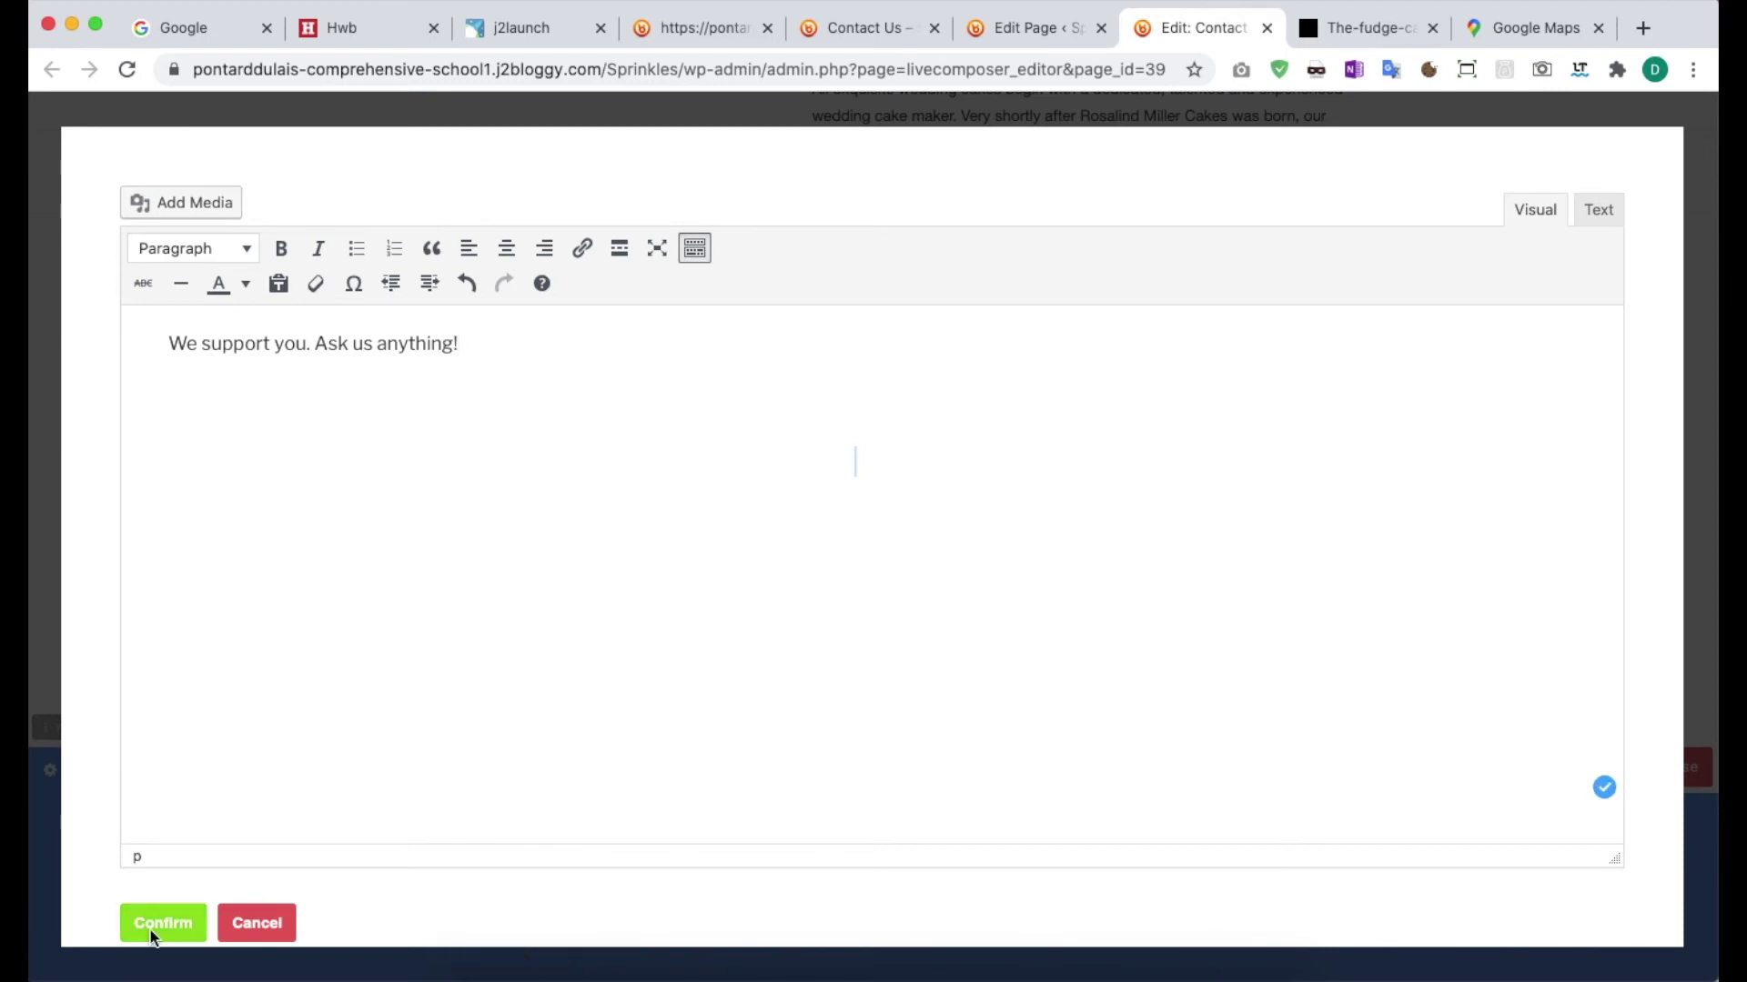
pyautogui.click(152, 926)
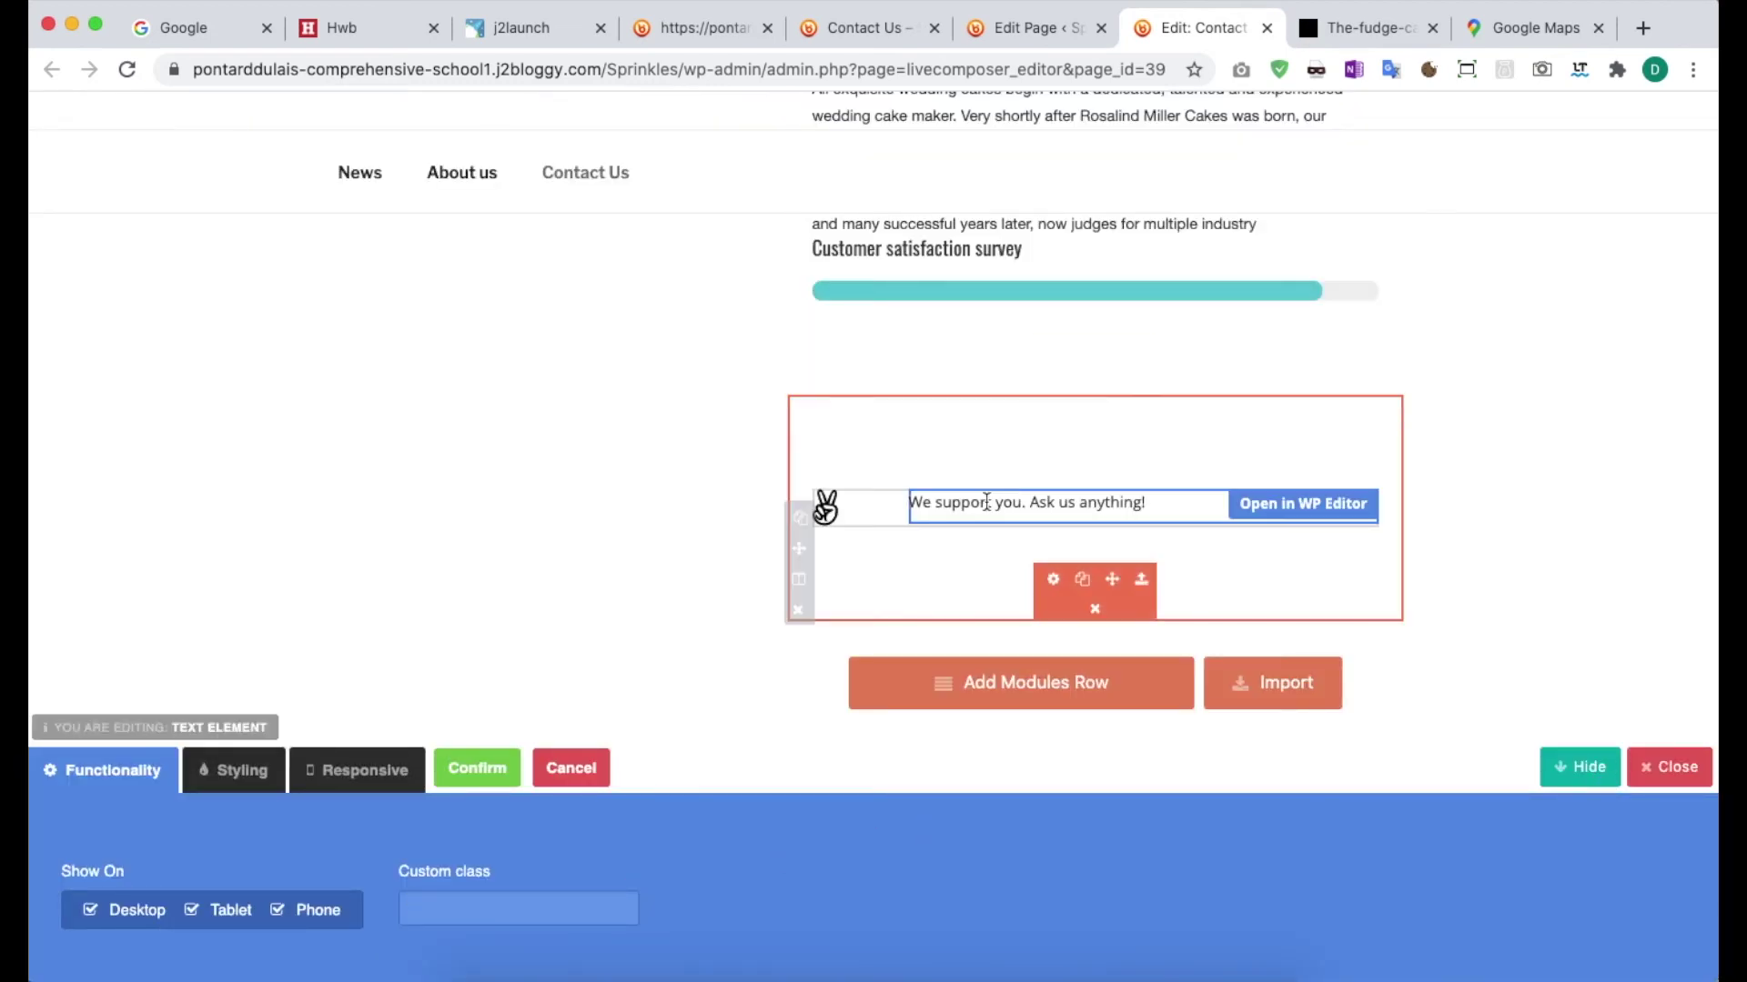
pyautogui.click(471, 775)
pyautogui.click(1245, 873)
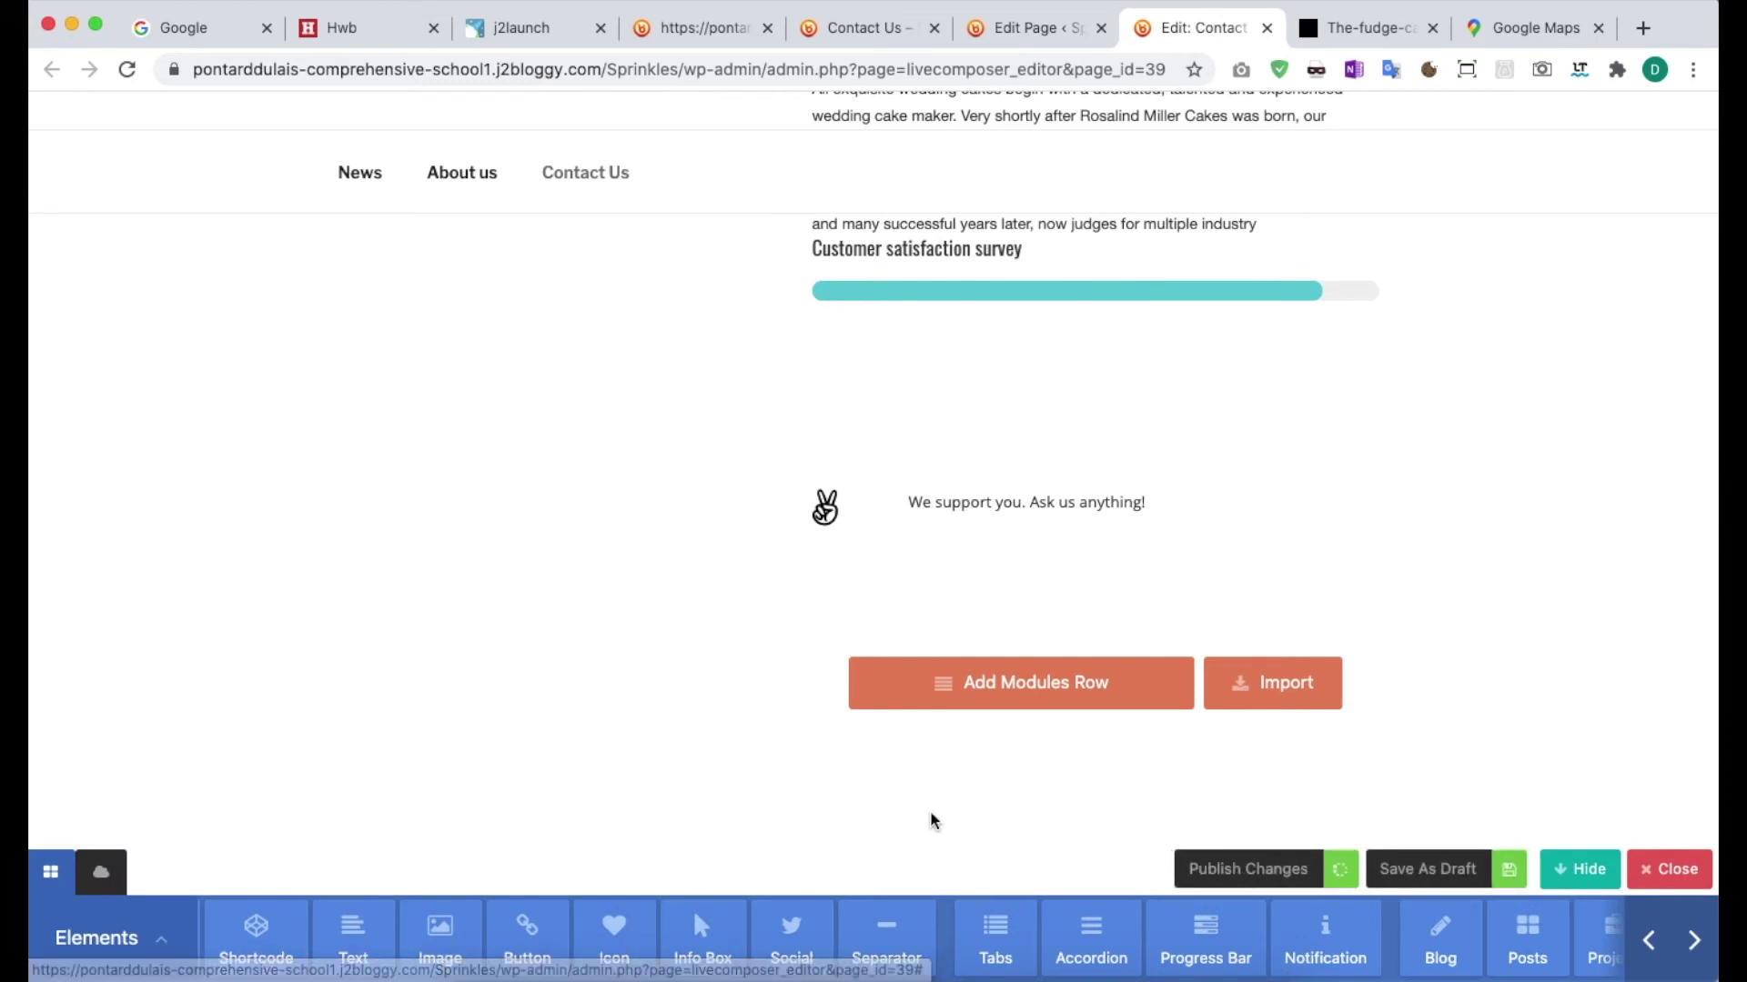
# Try a Galleries element beneath the icon and text, and delete it again.
pyautogui.scroll(-1, 929, 816)
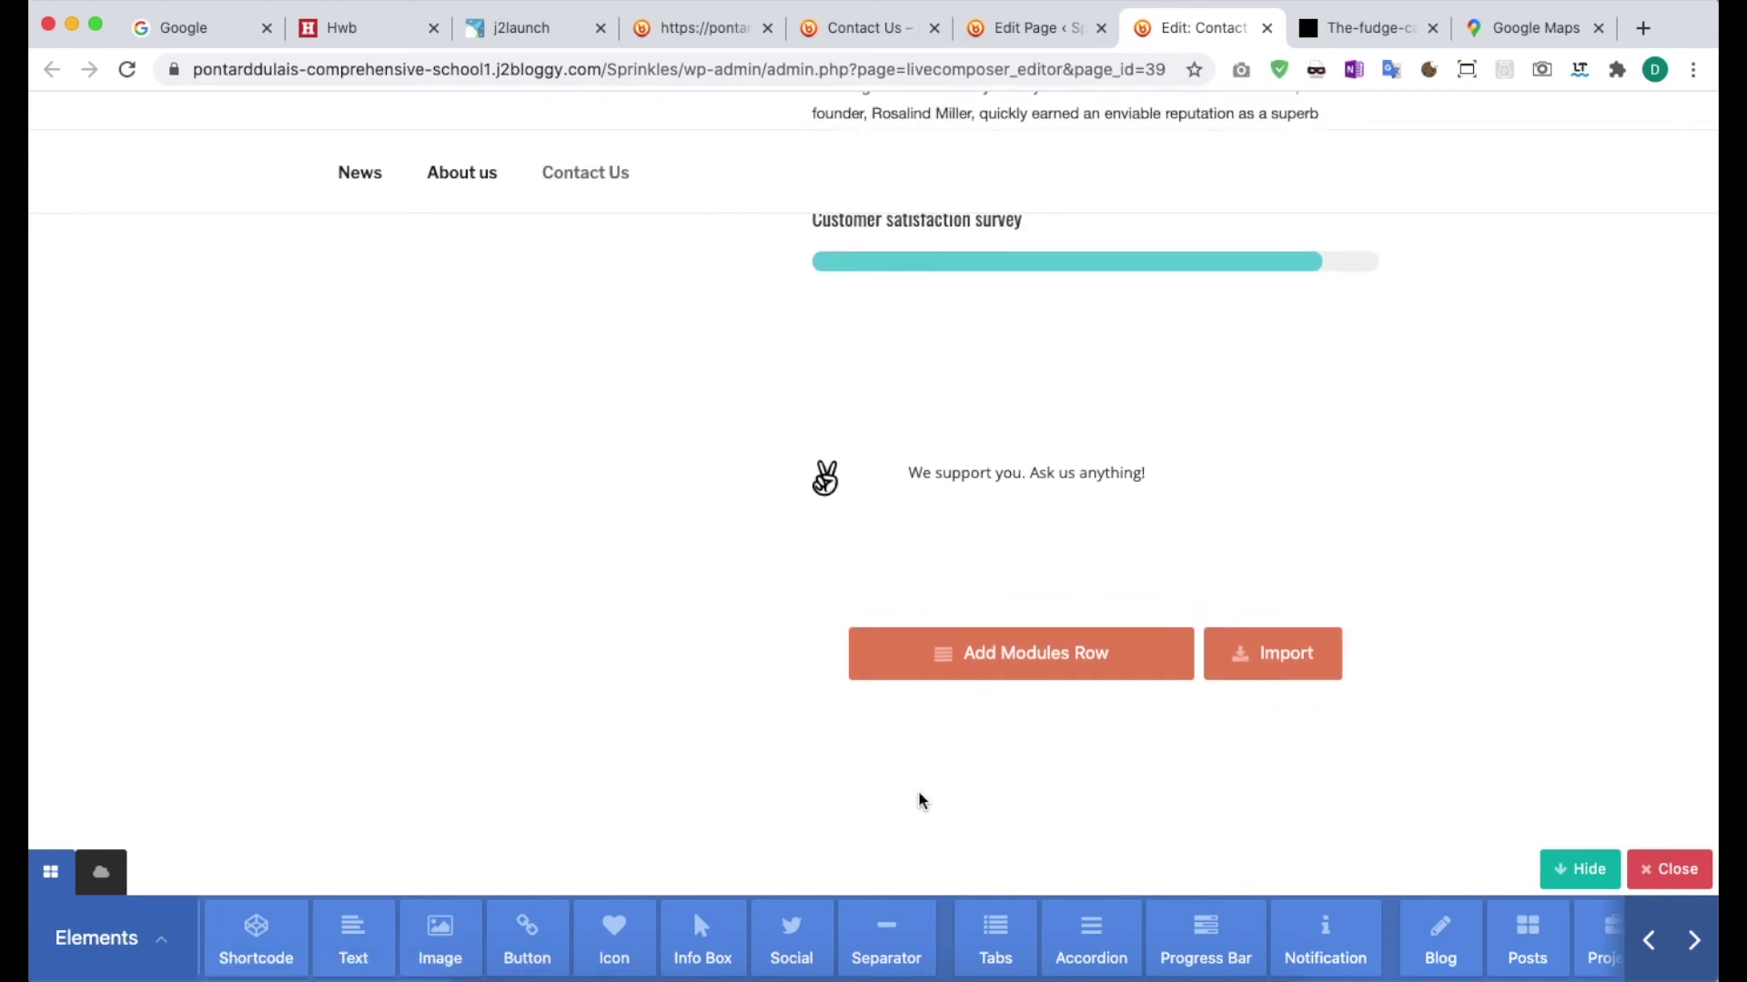
pyautogui.click(1694, 946)
pyautogui.click(1694, 947)
pyautogui.click(1693, 946)
pyautogui.click(1694, 946)
pyautogui.click(1693, 946)
pyautogui.click(1694, 946)
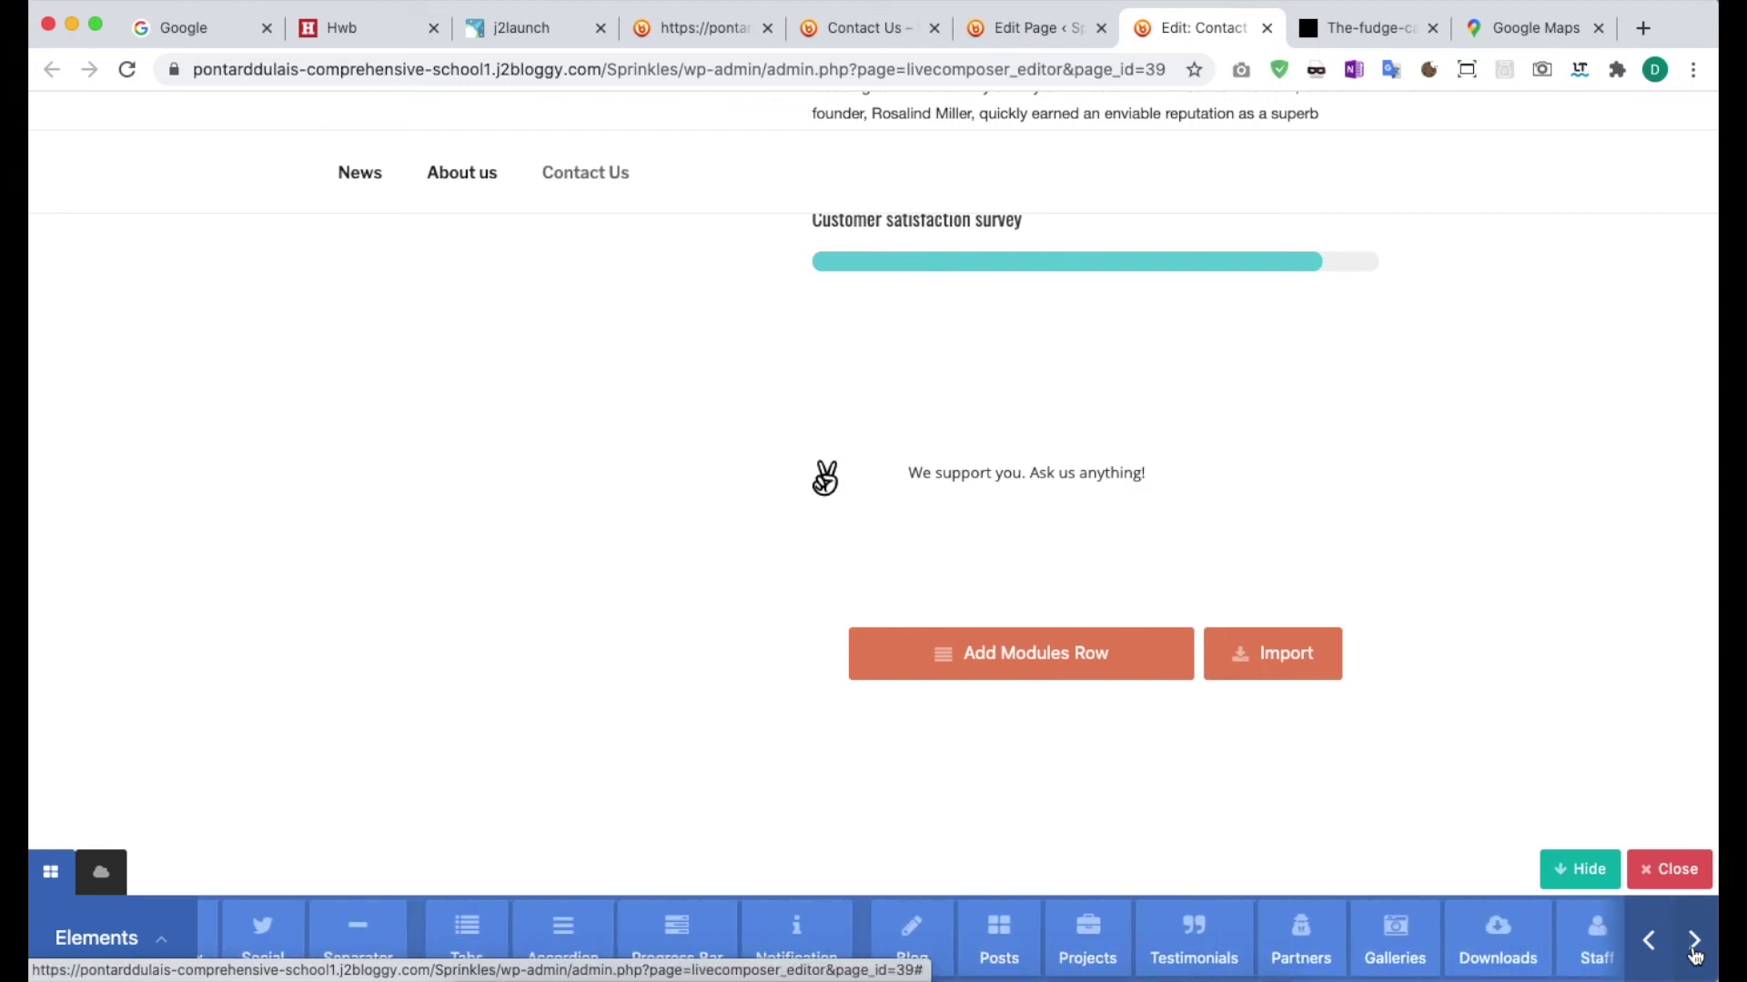
pyautogui.click(1694, 946)
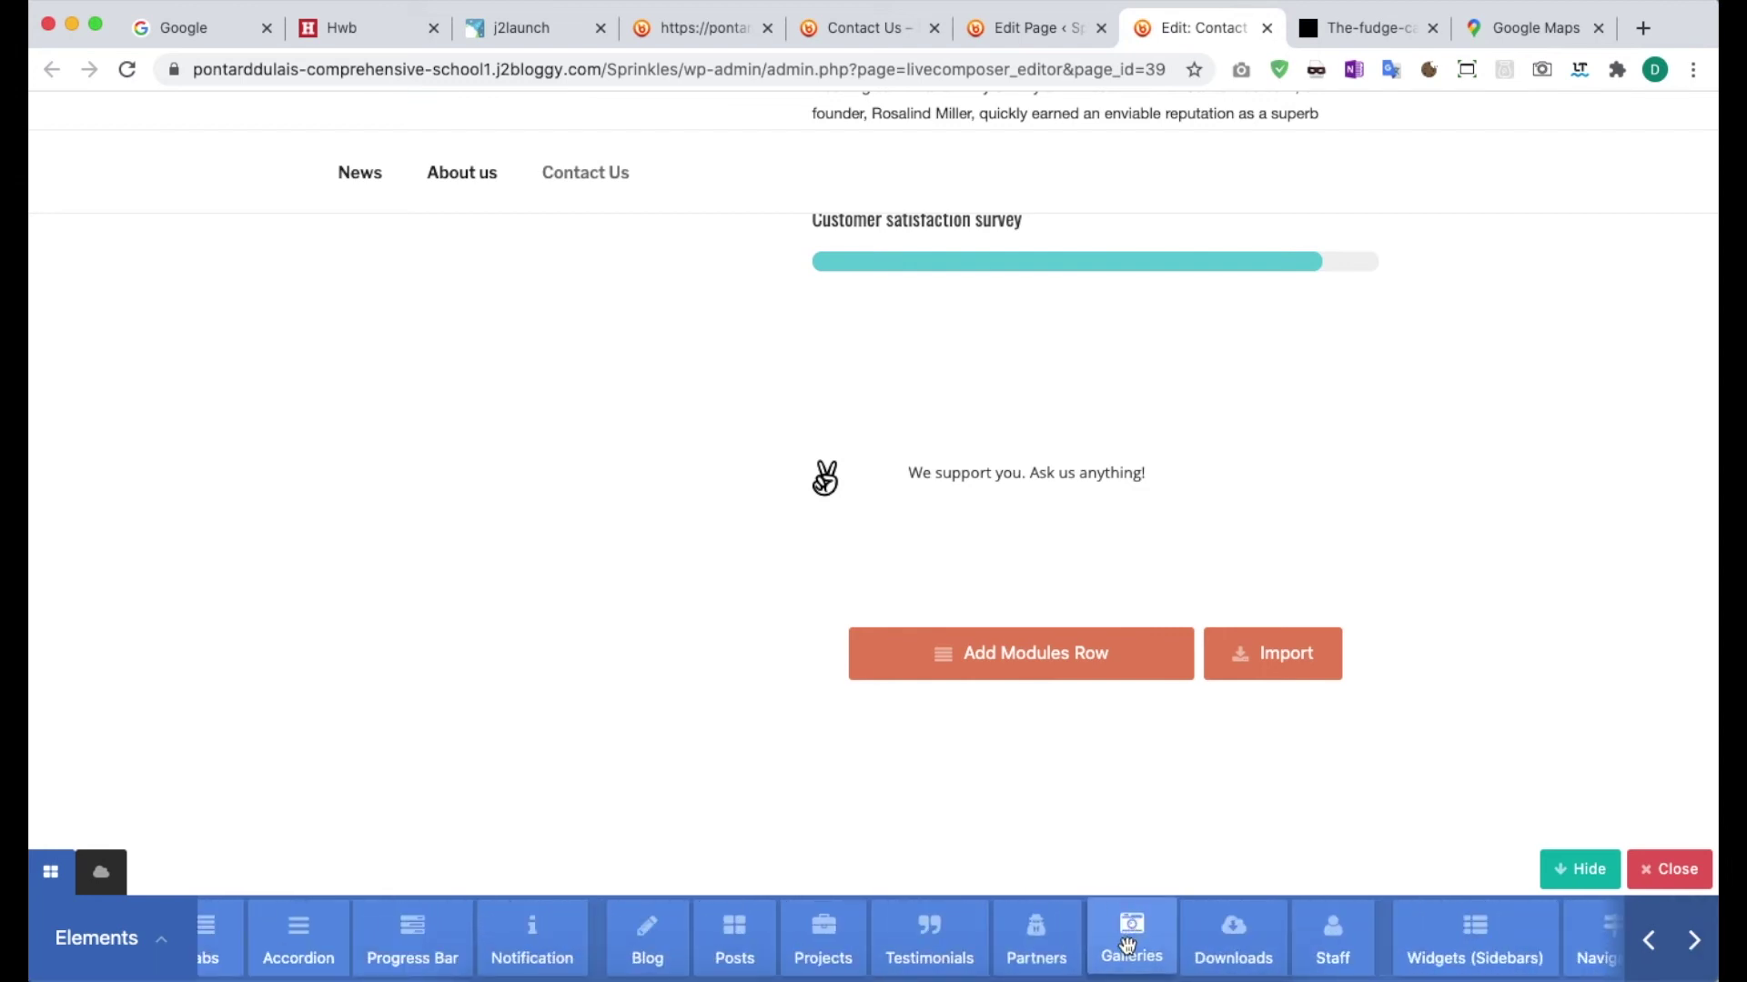
pyautogui.moveTo(1129, 943); pyautogui.dragTo(995, 592)
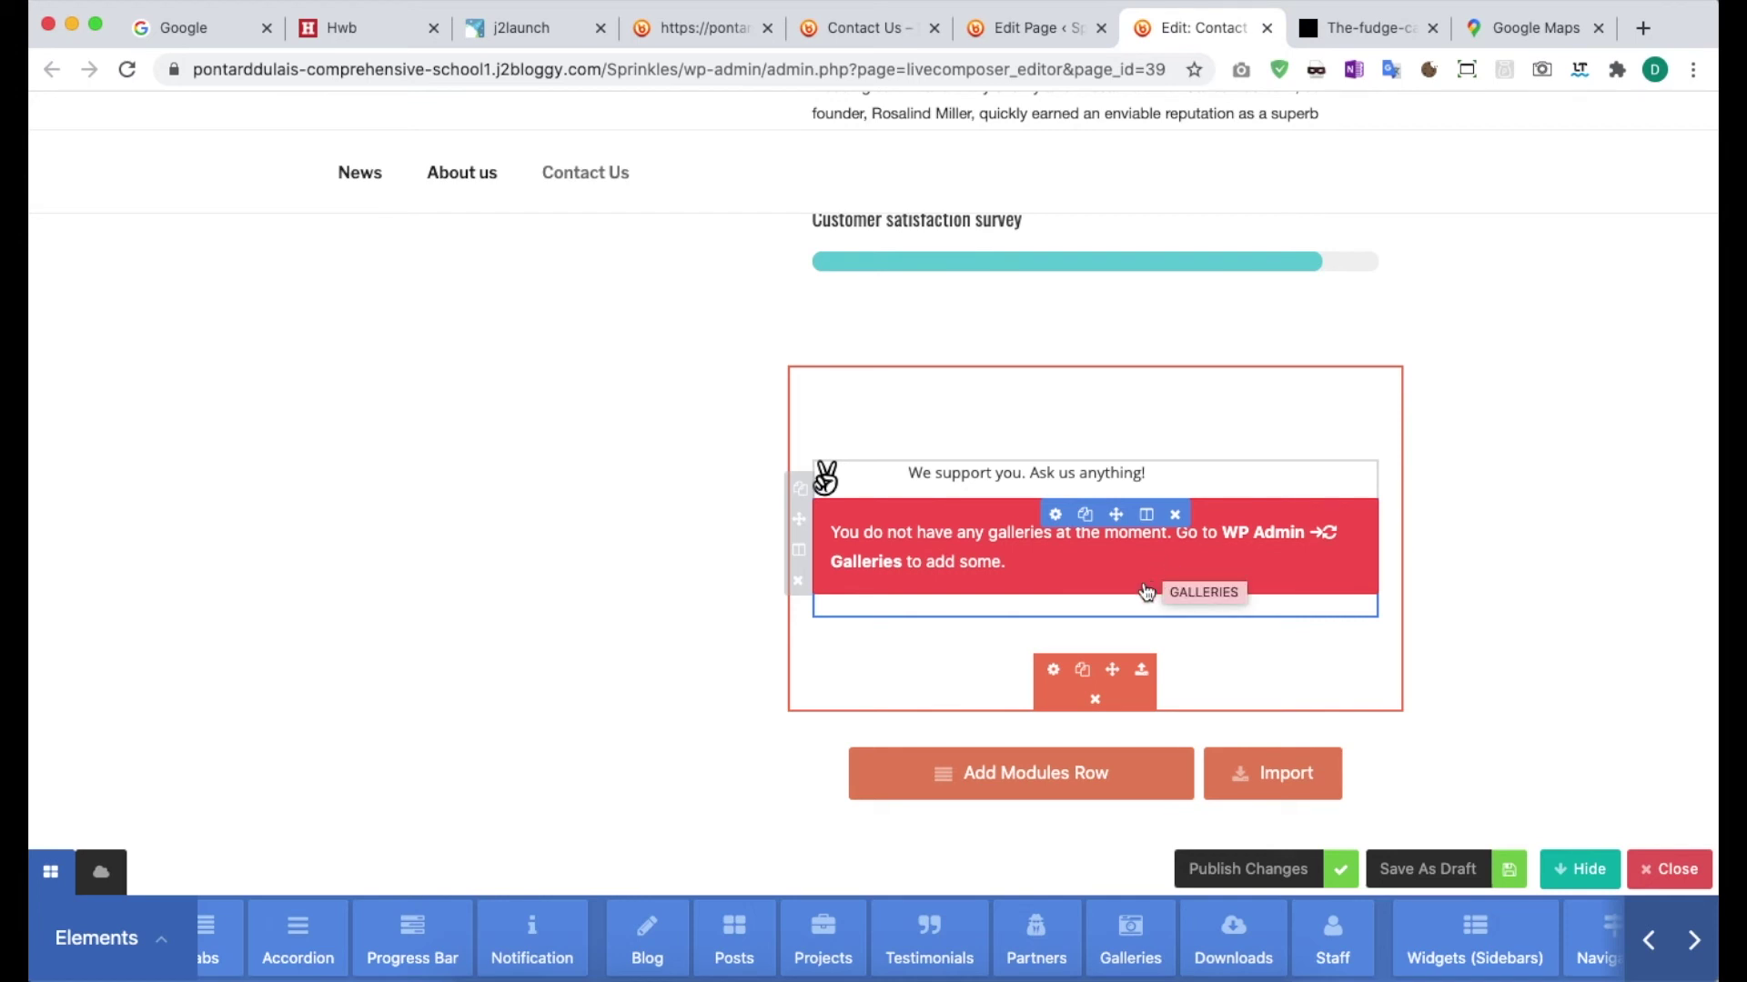
pyautogui.click(1175, 515)
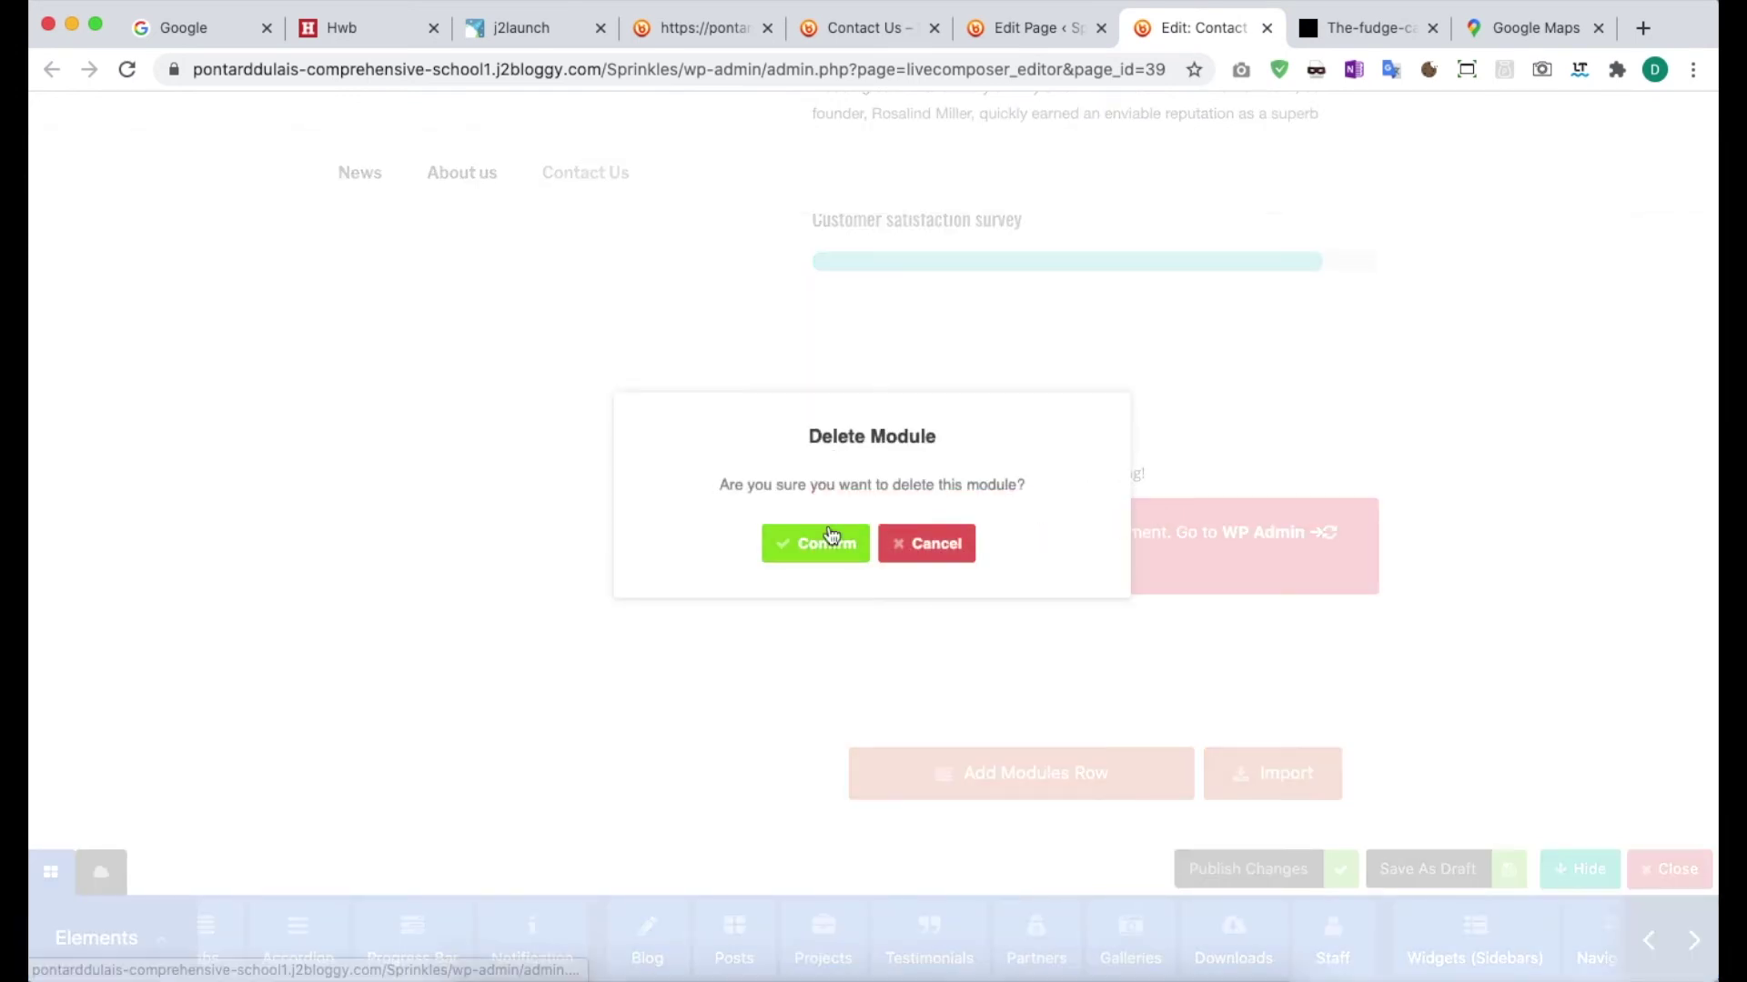
pyautogui.click(831, 543)
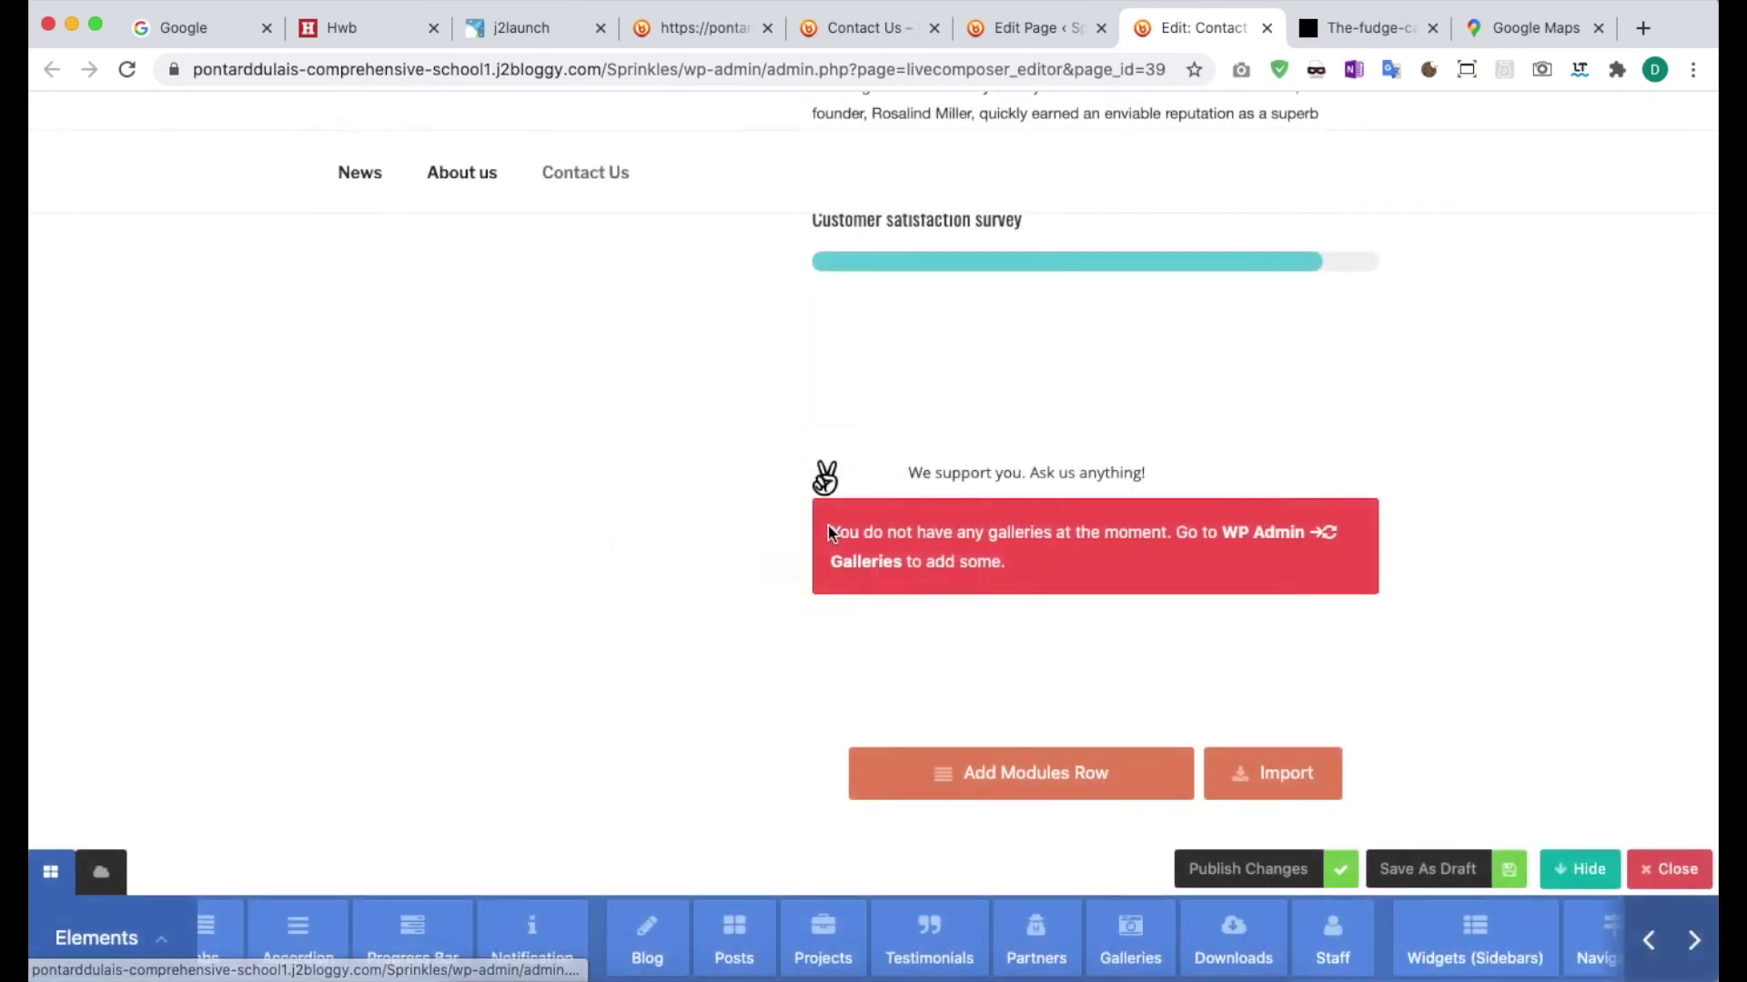
# Publish the changes, close the Live Composer editor and look over the Contact Us page.
pyautogui.click(1281, 871)
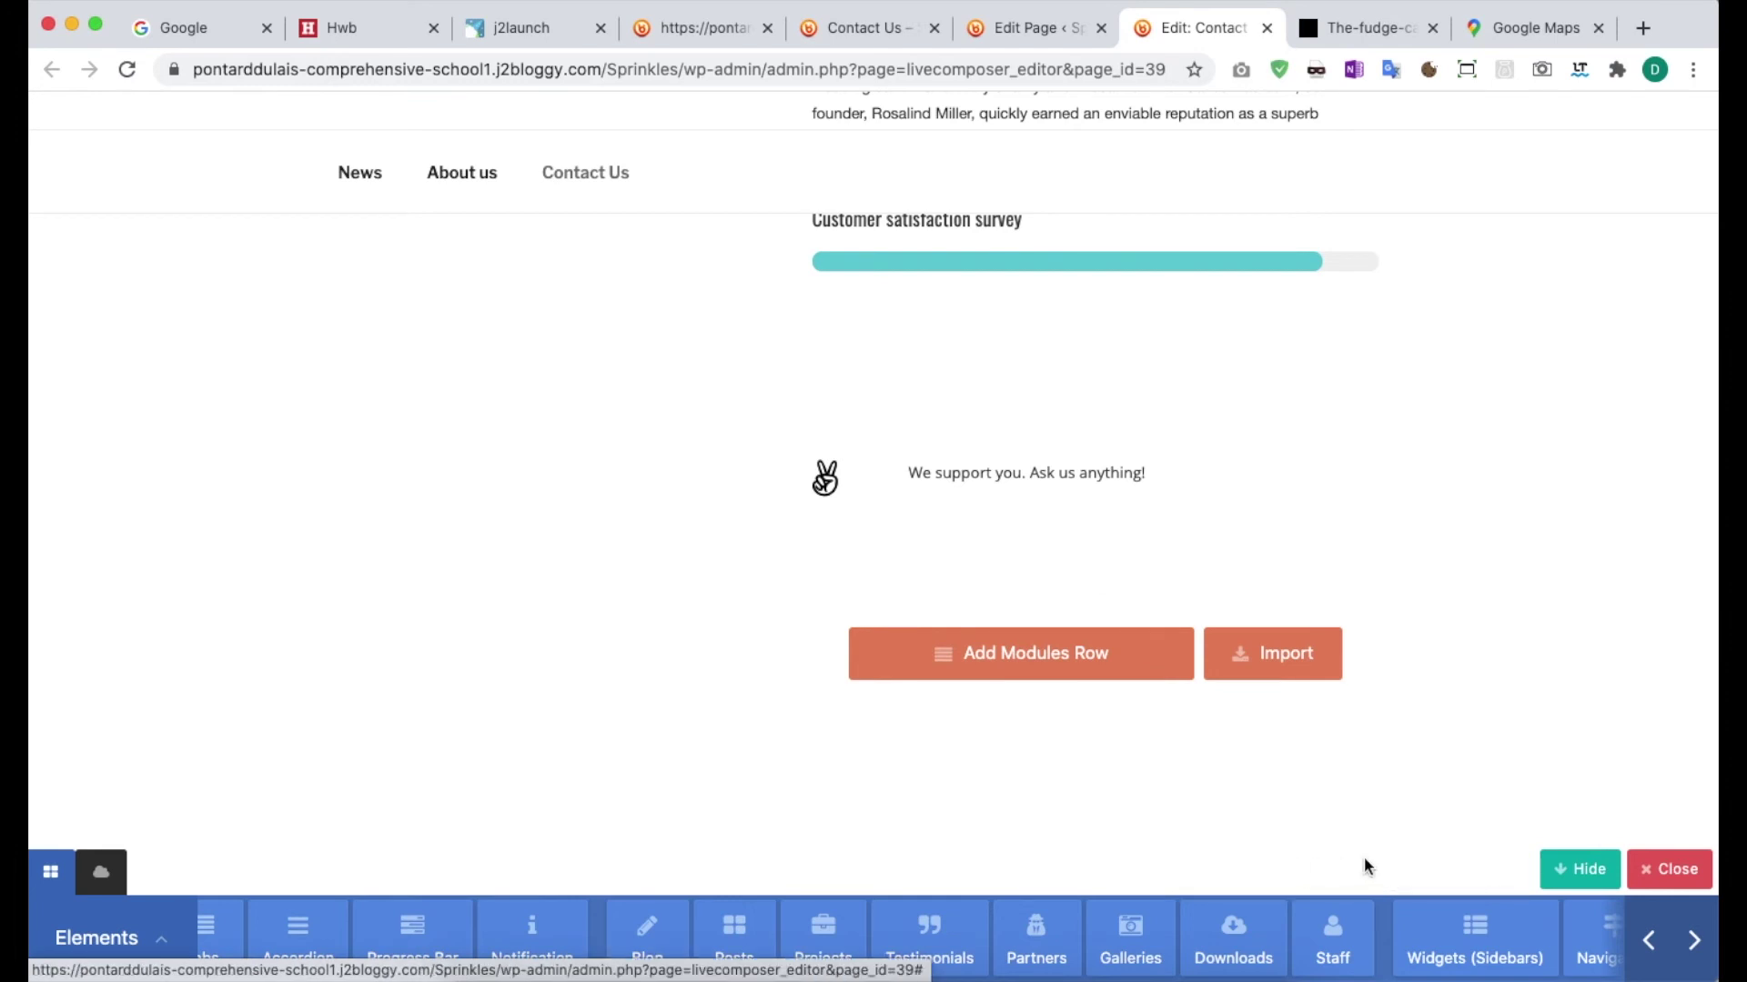
pyautogui.click(1670, 876)
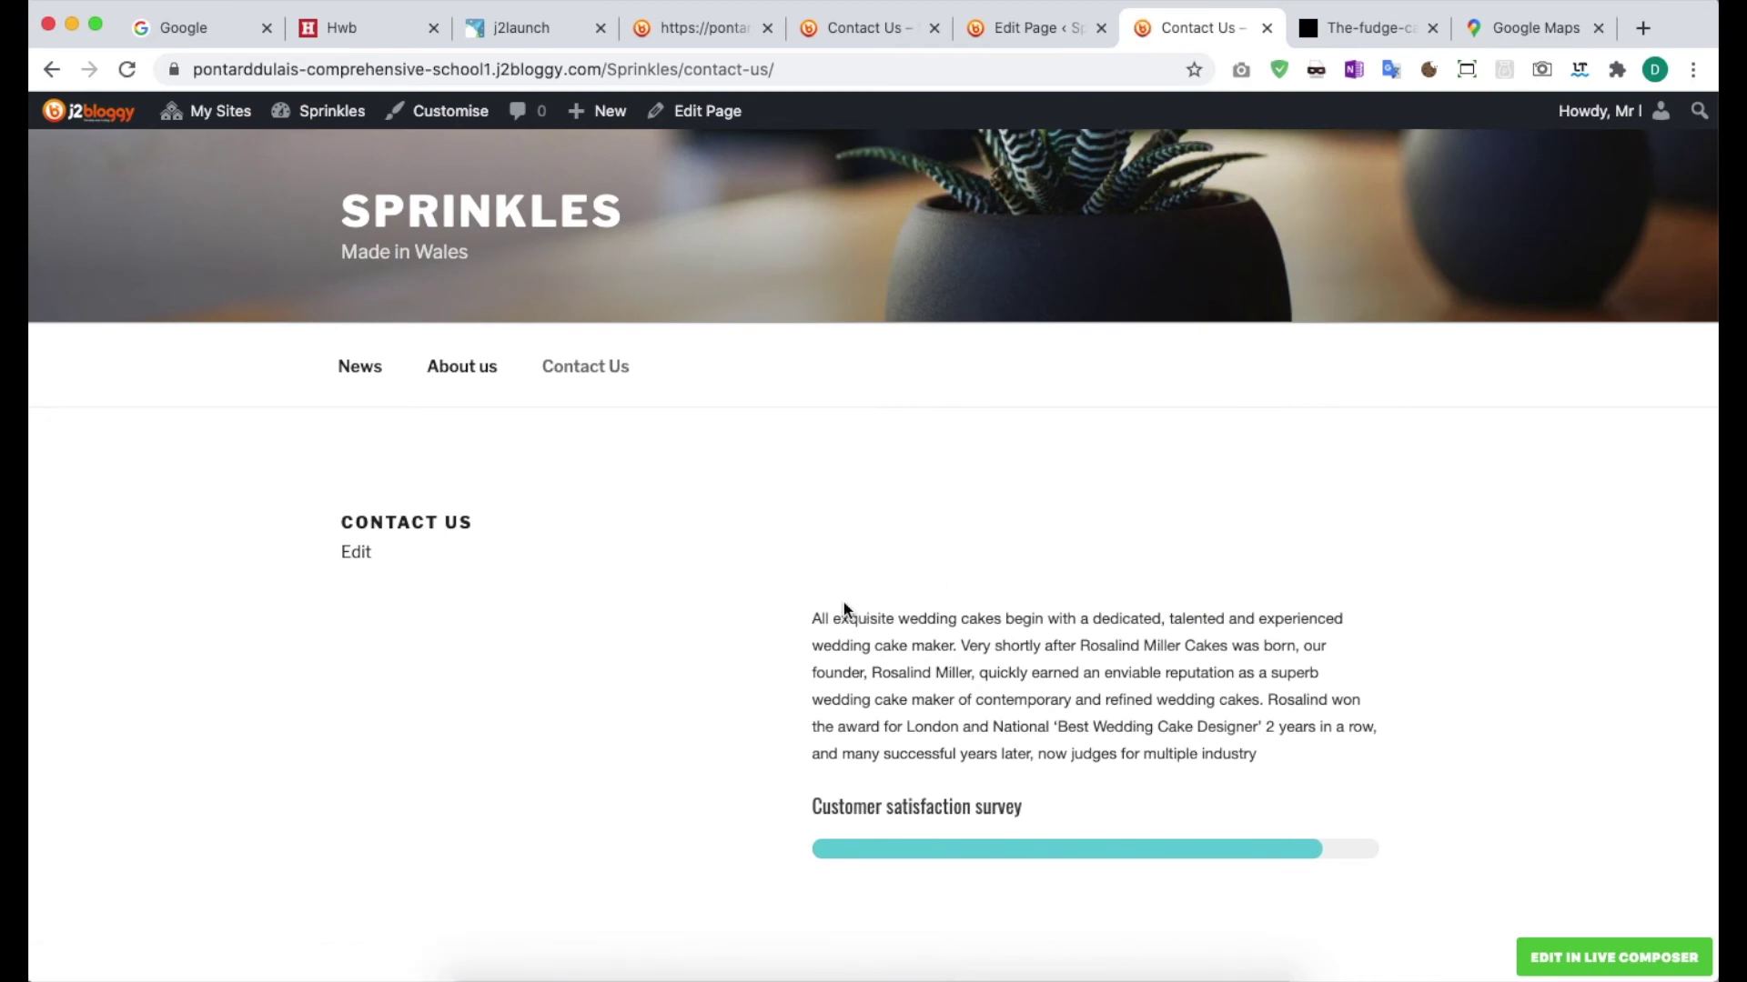
pyautogui.scroll(-5, 843, 603)
pyautogui.scroll(5, 993, 725)
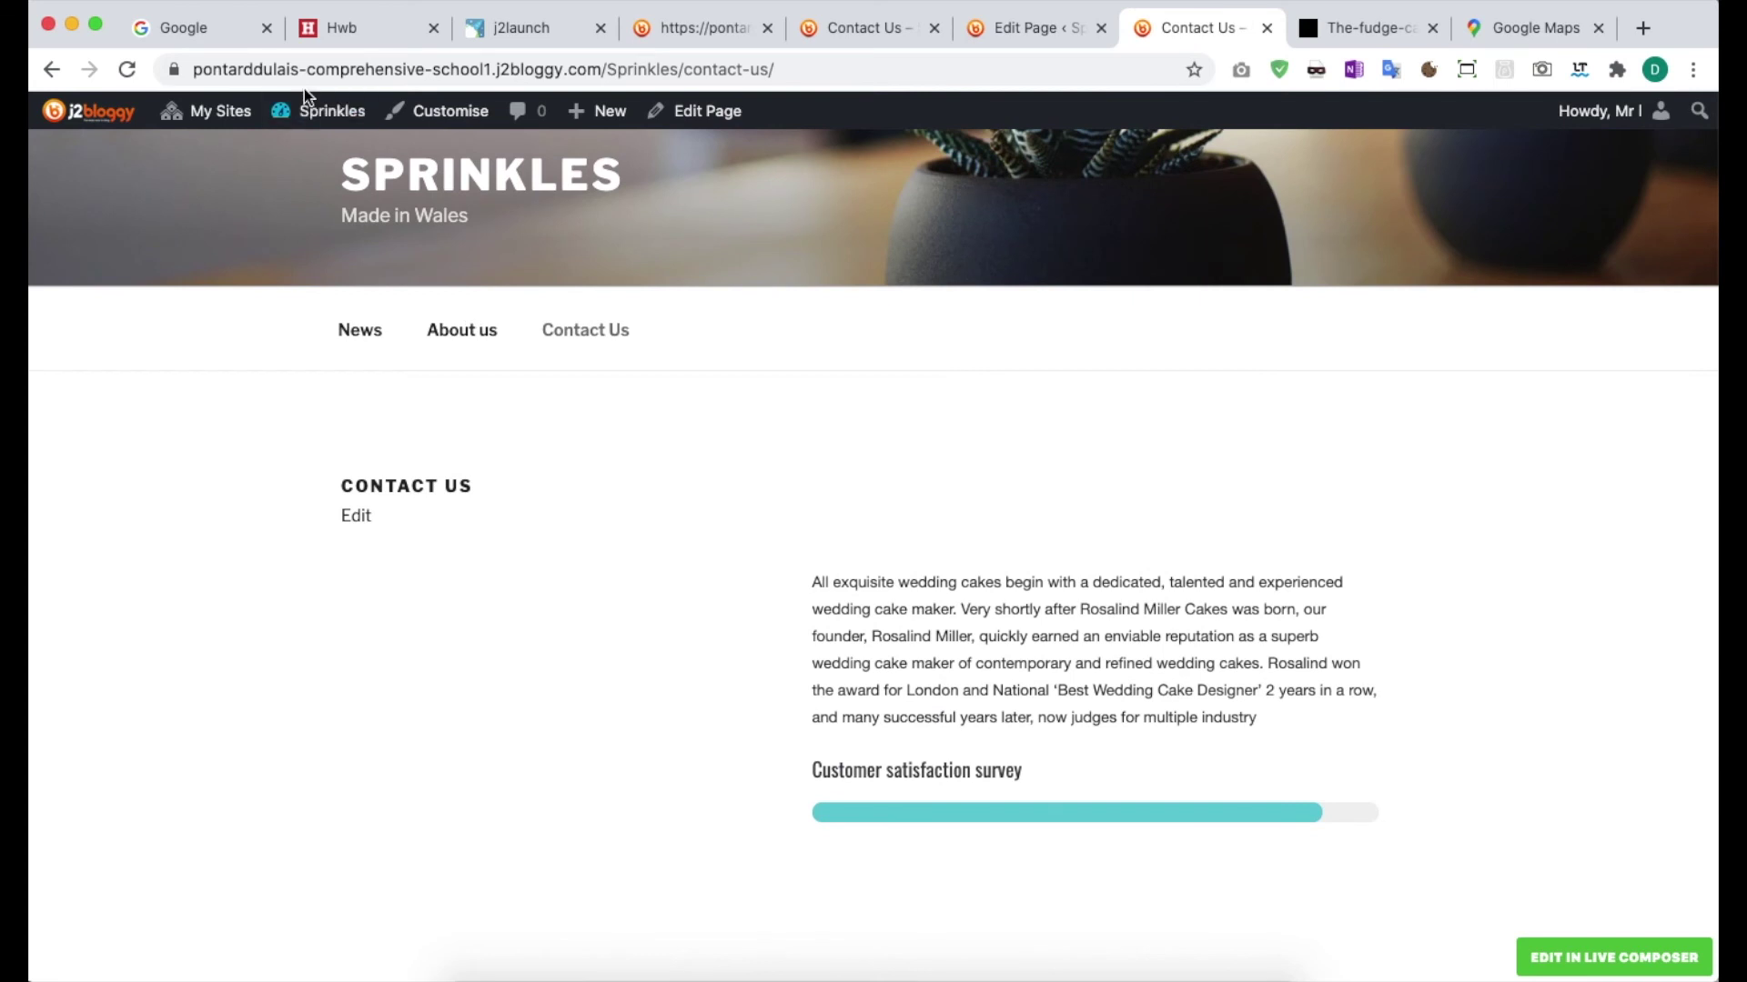
# Activate the Robo Gallery plugin from the Sprinkles site's dashboard.
pyautogui.moveTo(320, 117)
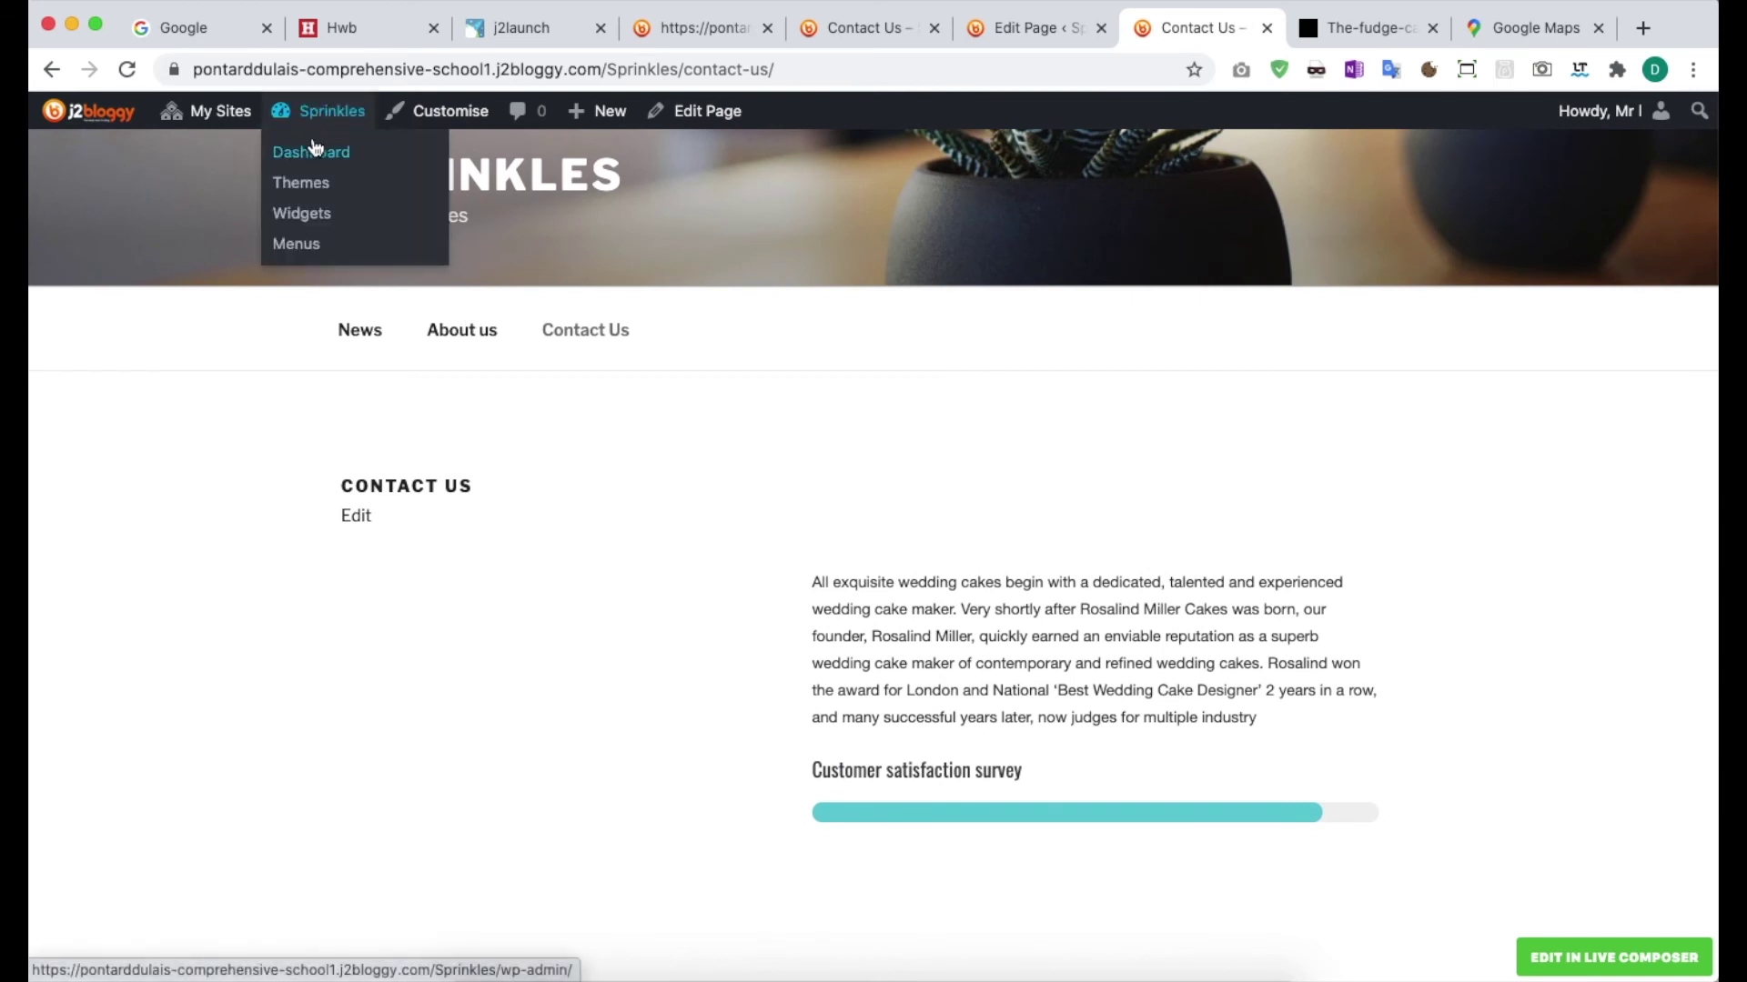
pyautogui.click(313, 155)
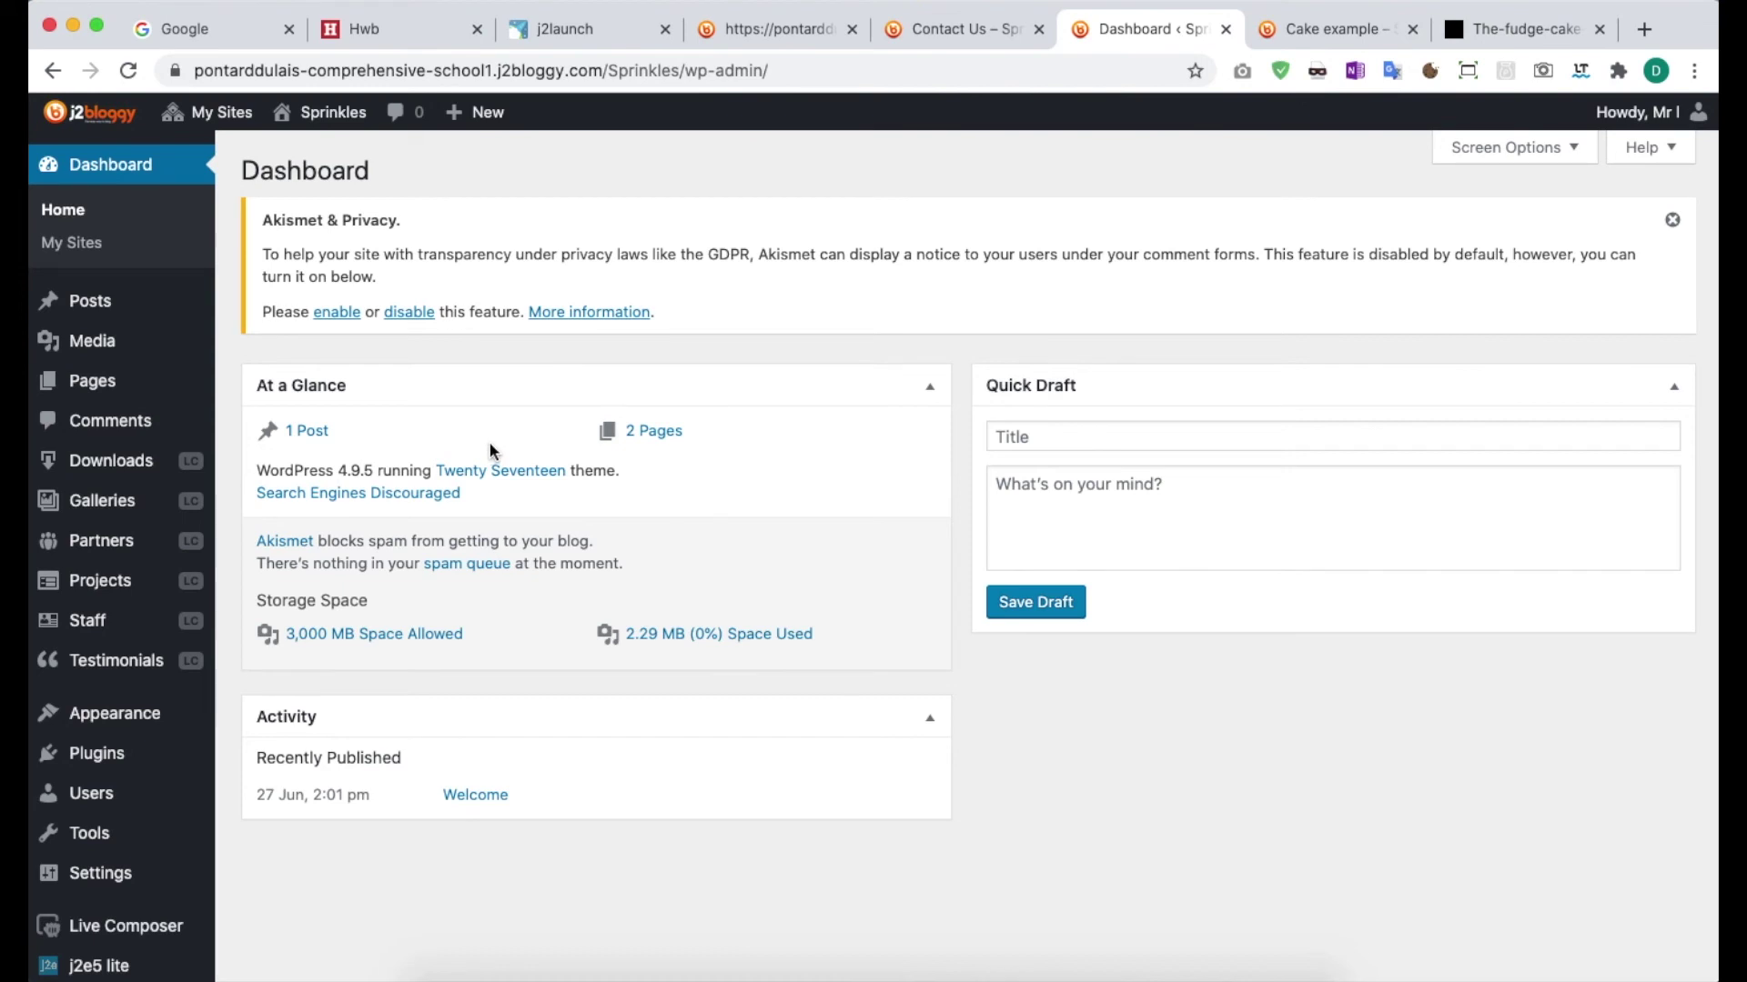
pyautogui.click(106, 757)
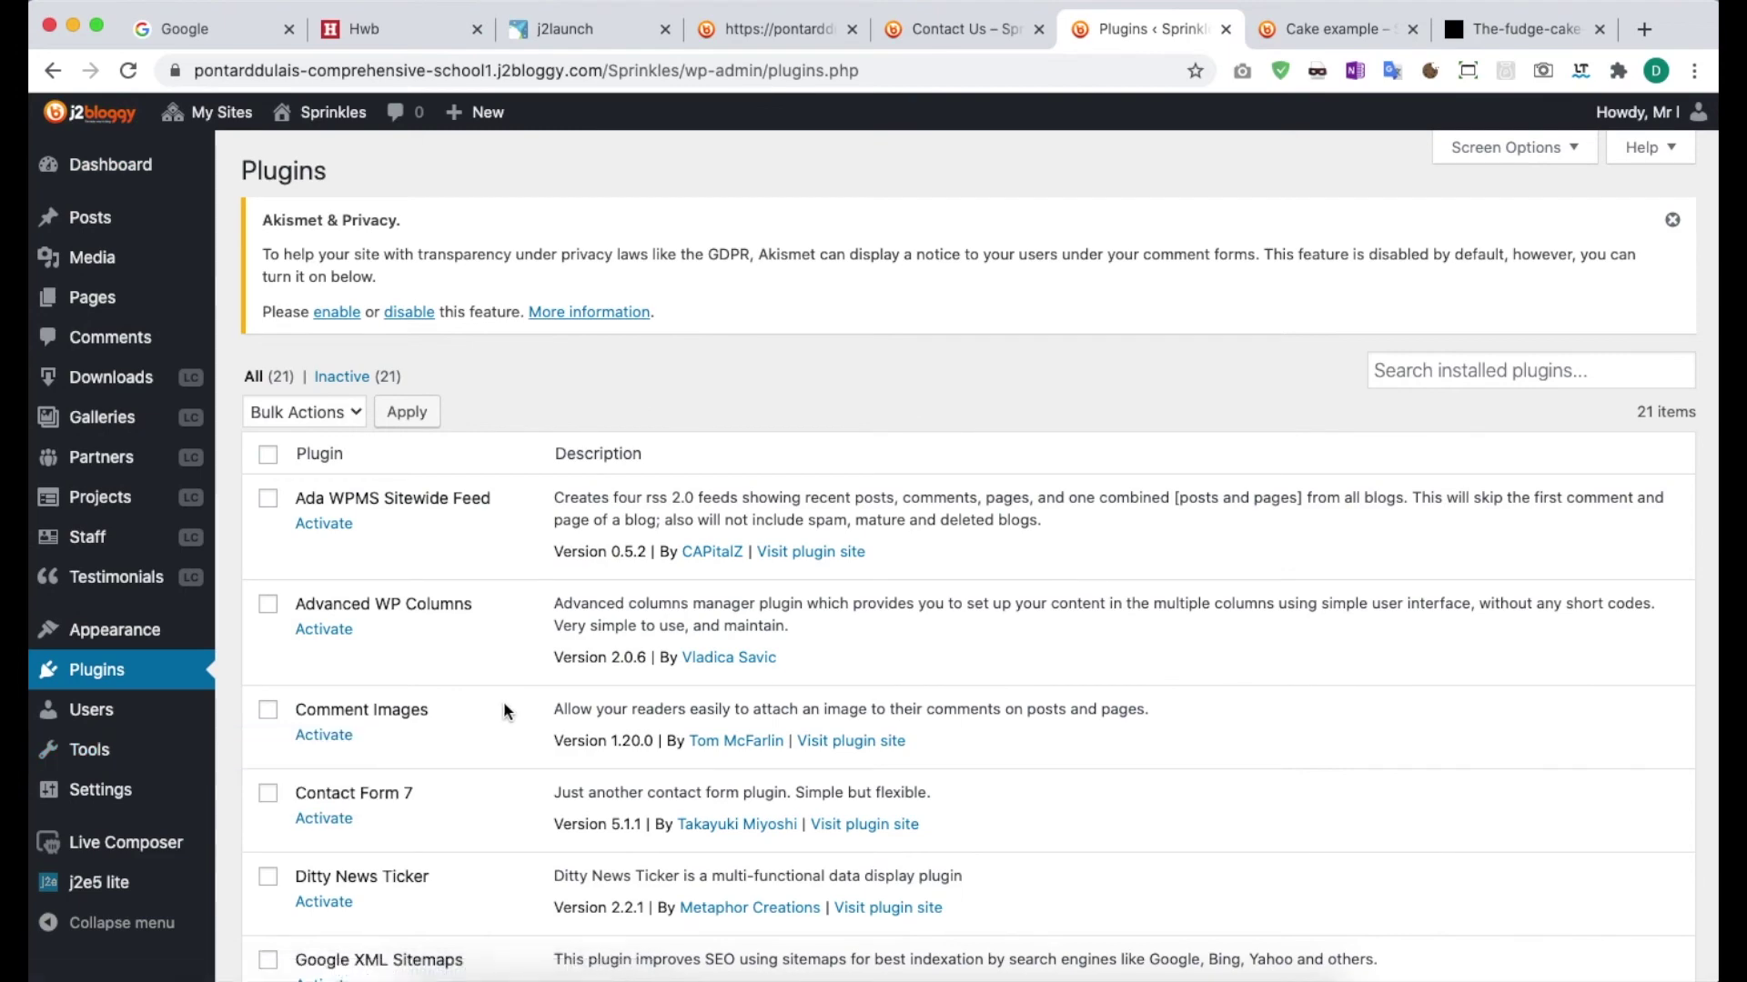
pyautogui.scroll(-3, 502, 705)
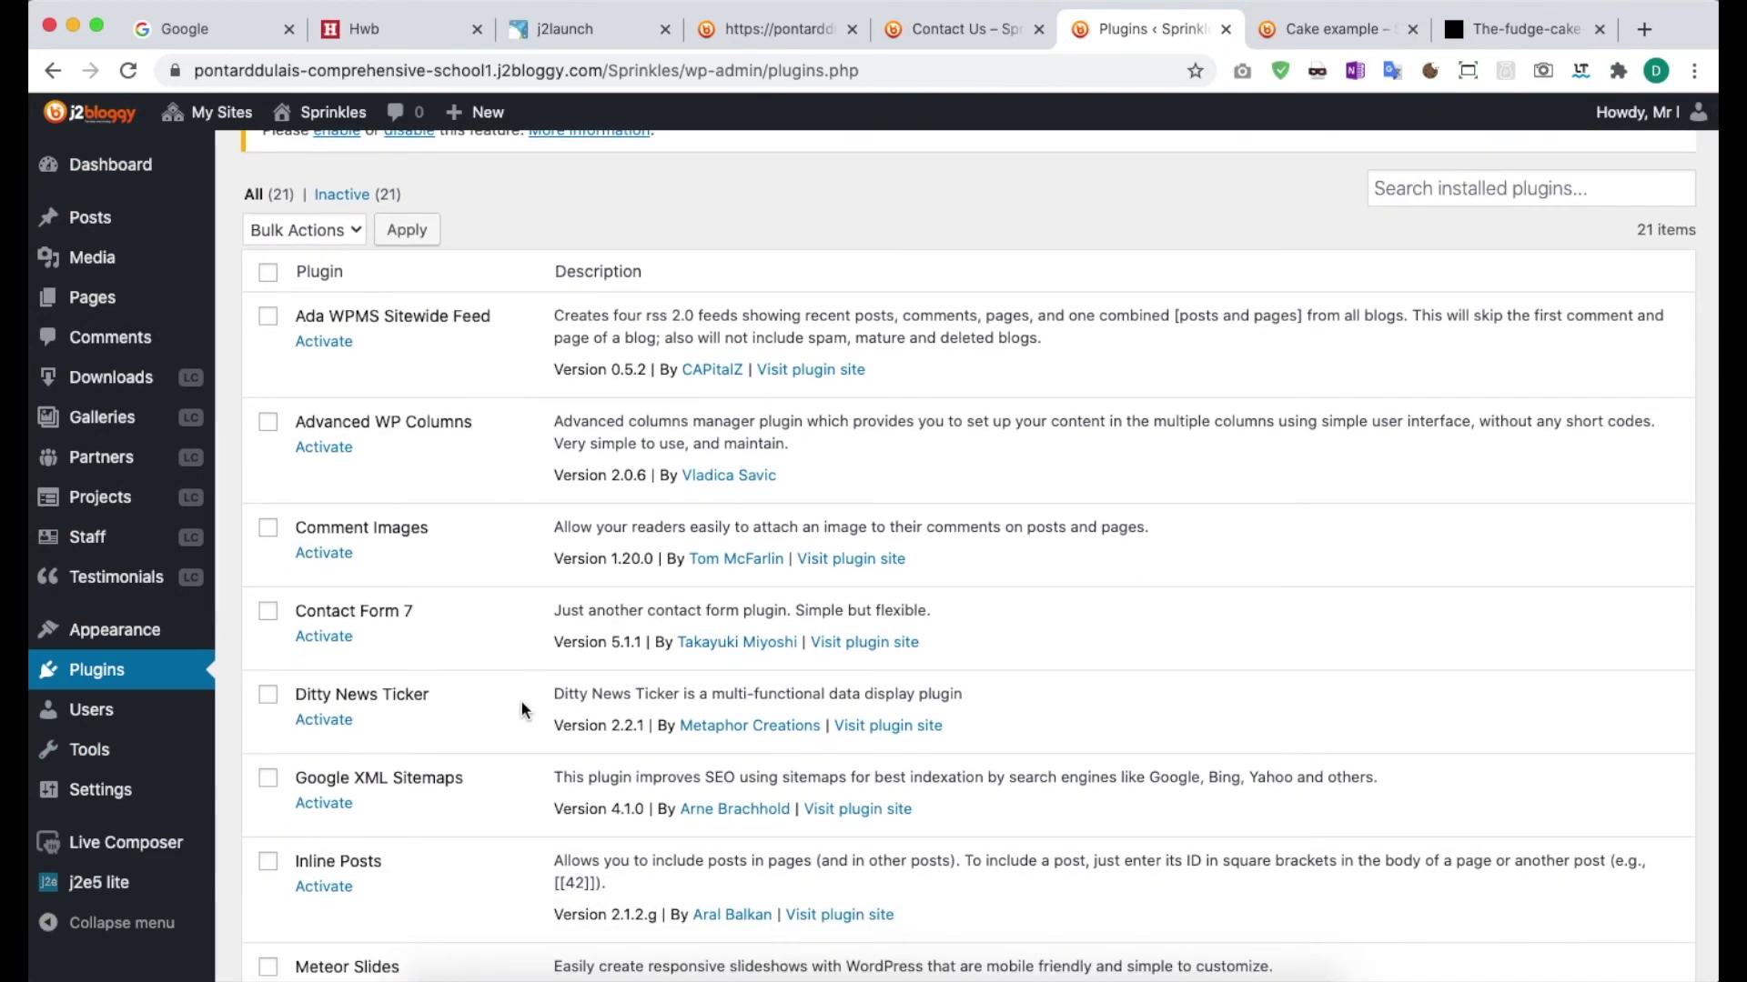
pyautogui.scroll(-1, 523, 707)
pyautogui.scroll(-4, 522, 700)
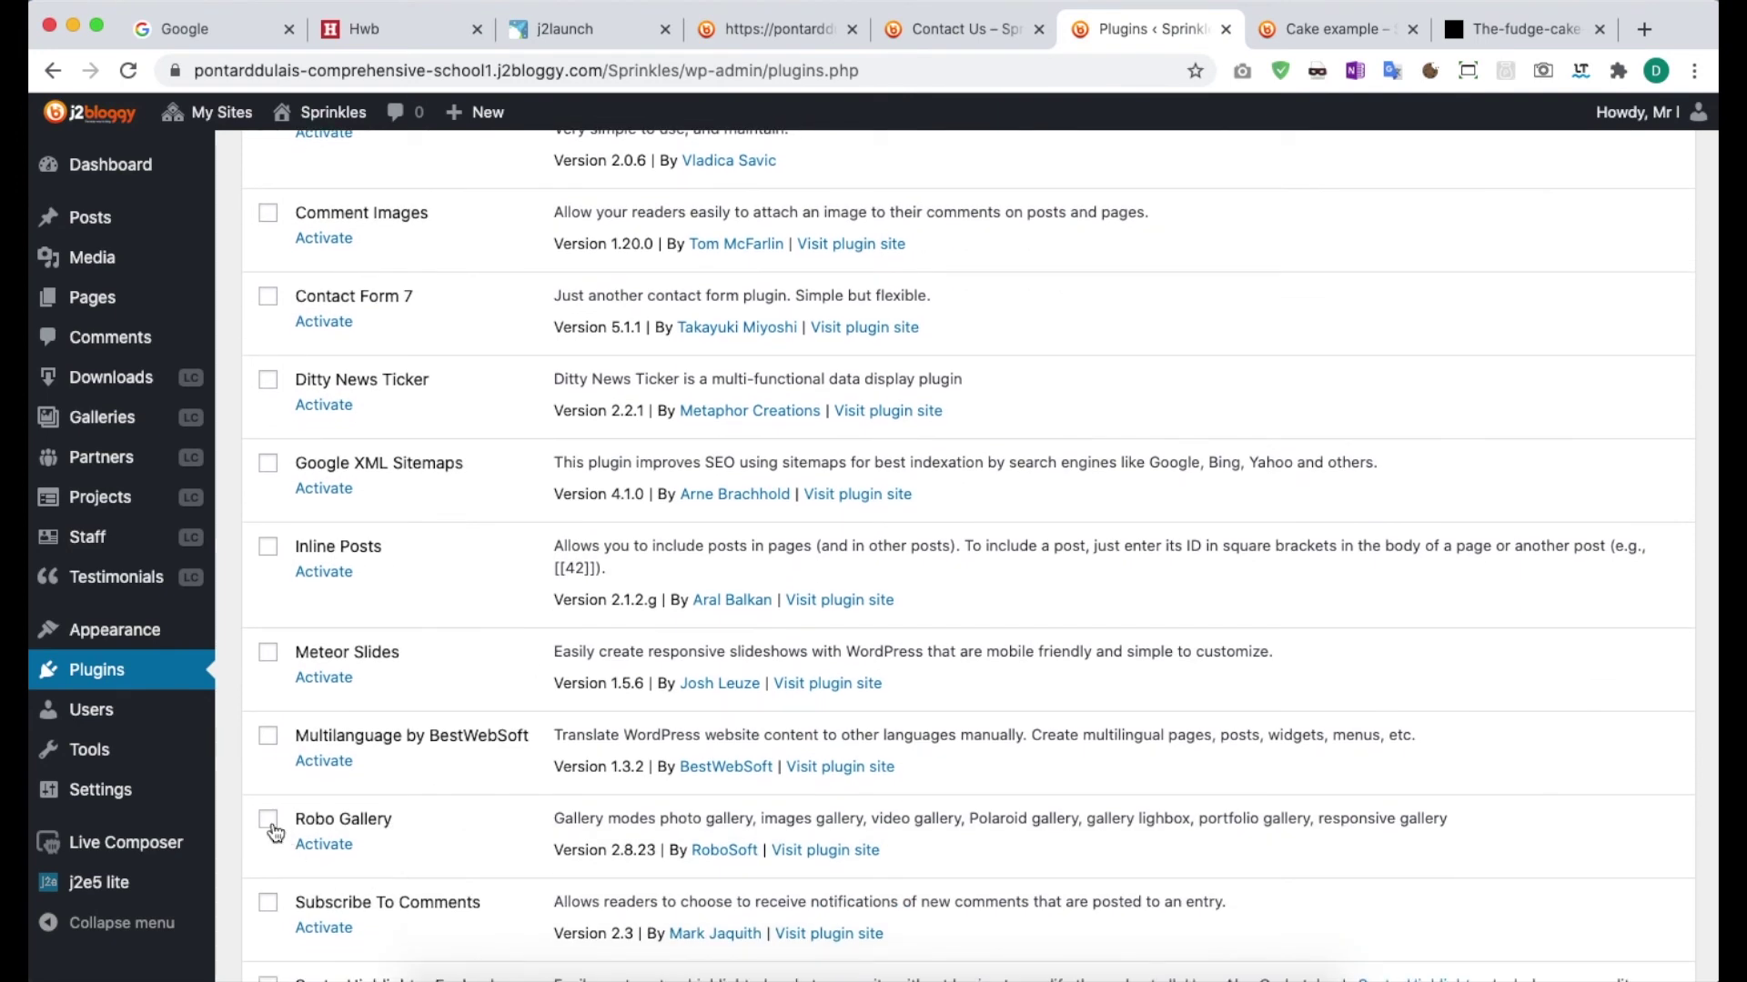
pyautogui.click(339, 848)
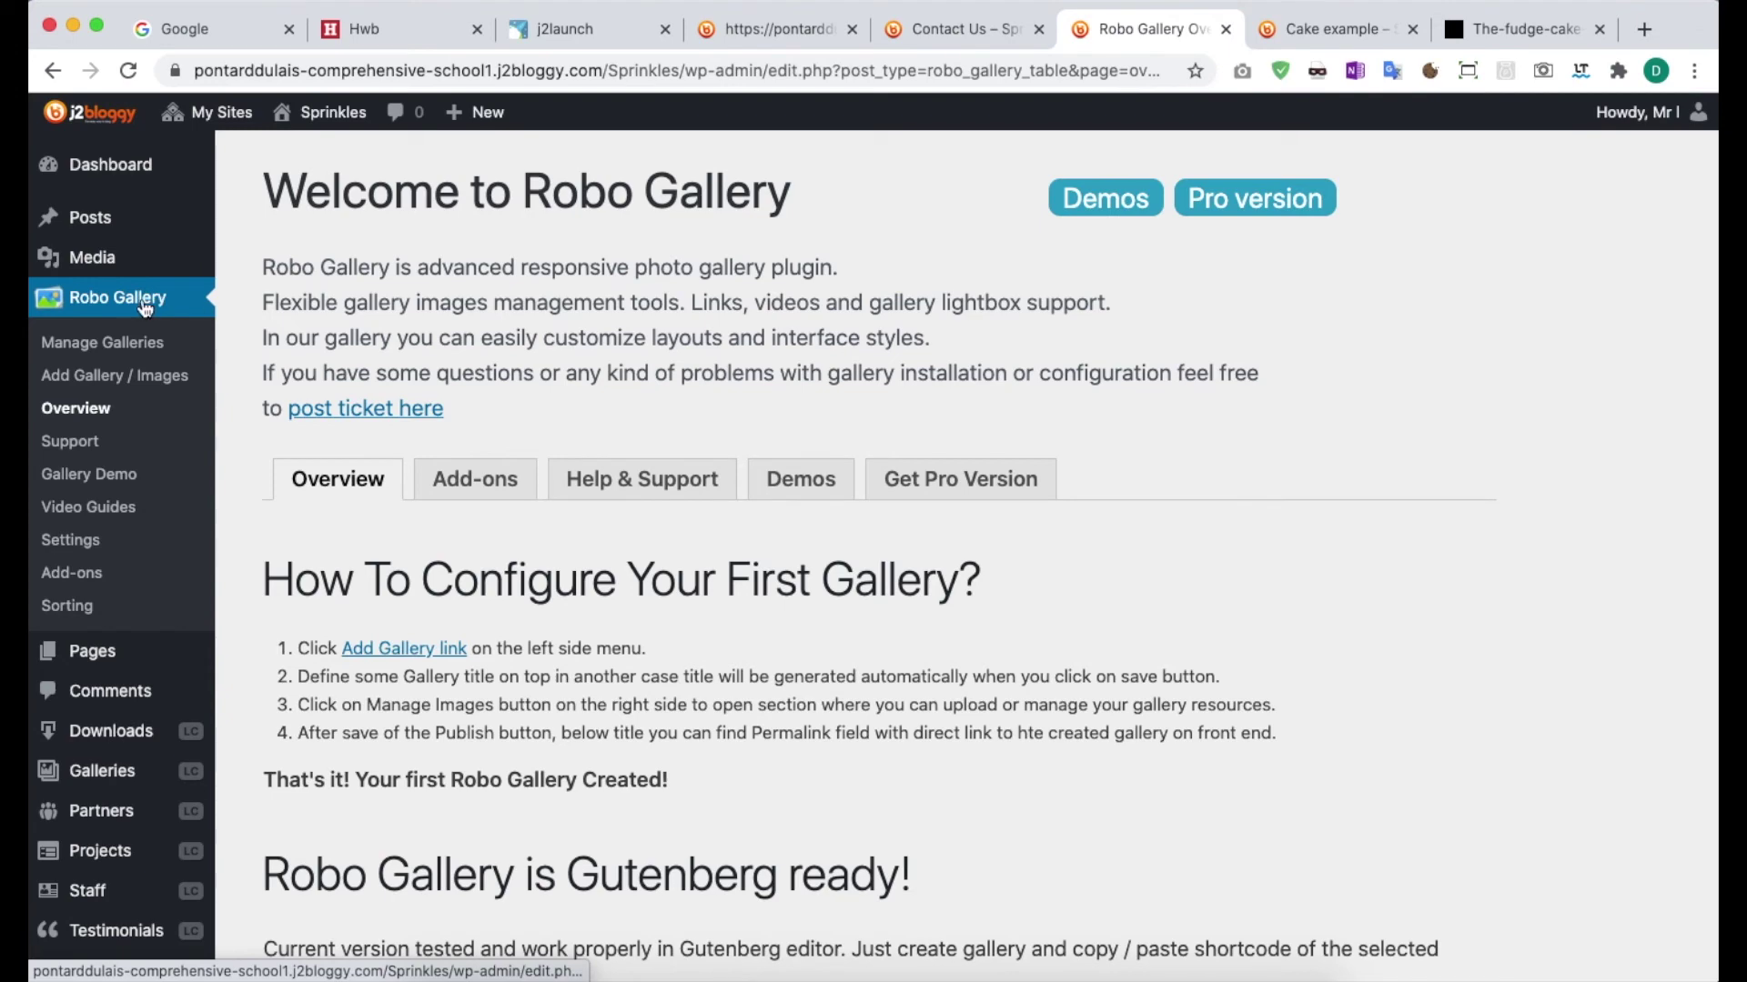
# Look through the Robo Gallery overview and start a new gallery titled "cake boss gallery".
pyautogui.scroll(-5, 871, 548)
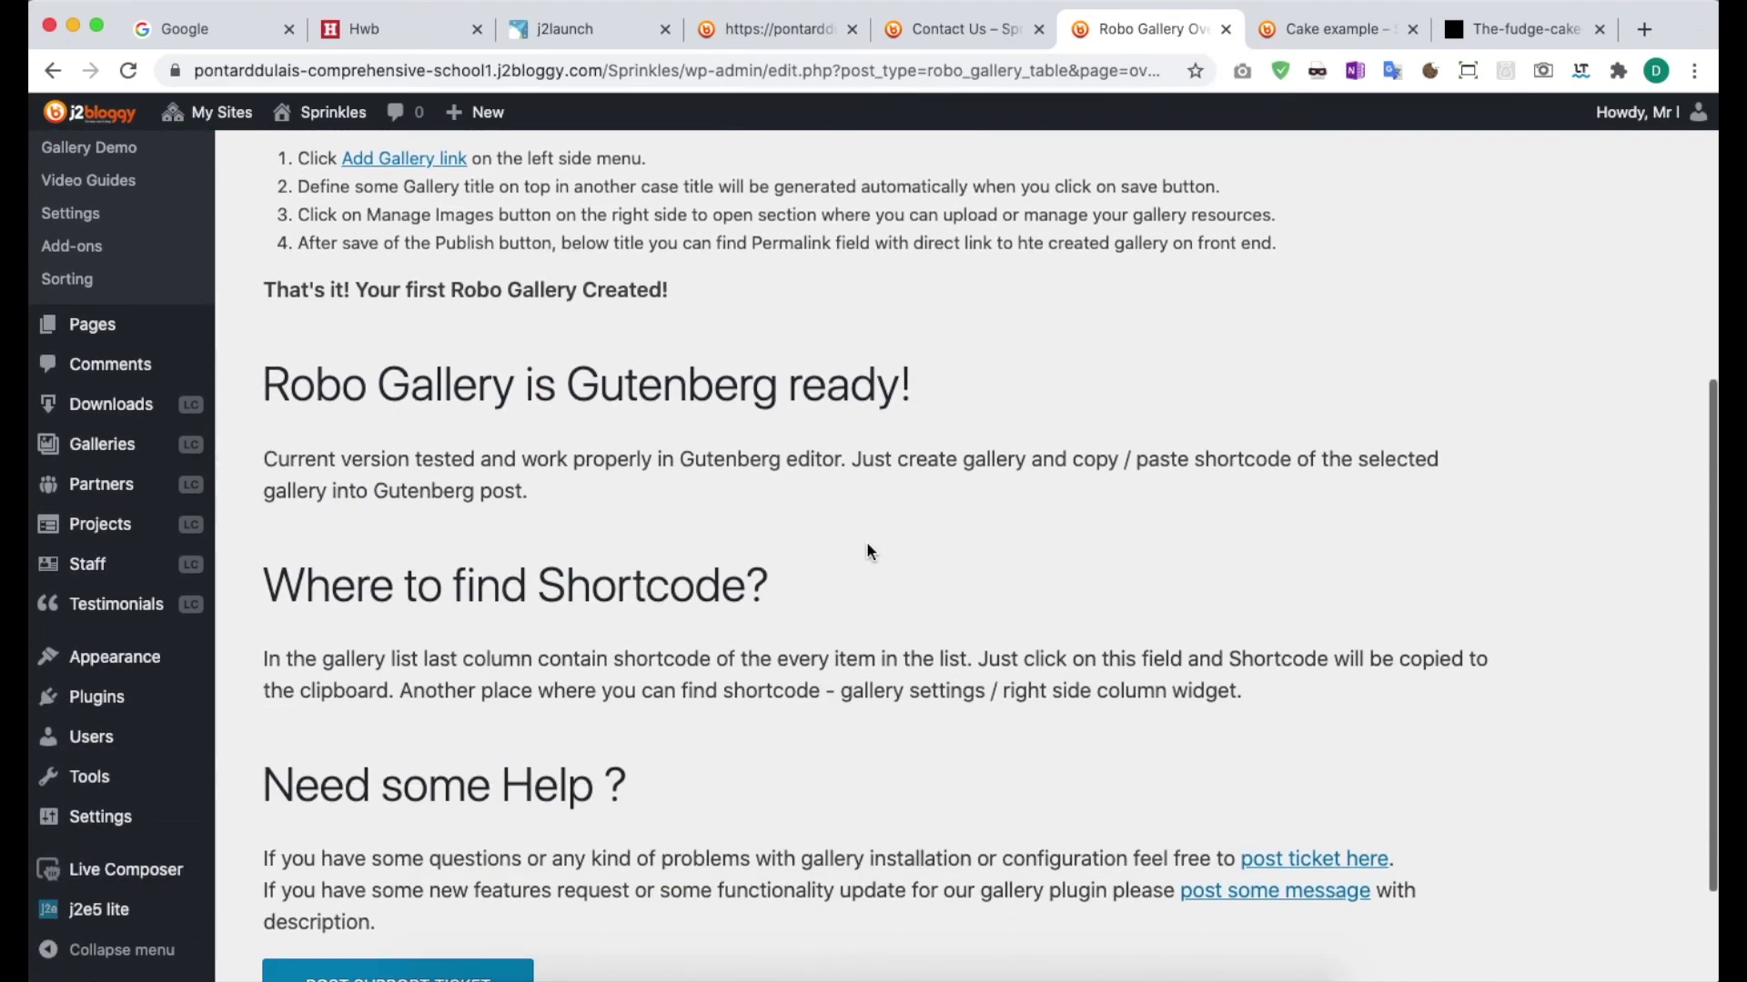
pyautogui.scroll(-2, 866, 542)
pyautogui.scroll(5, 859, 542)
pyautogui.scroll(2, 858, 541)
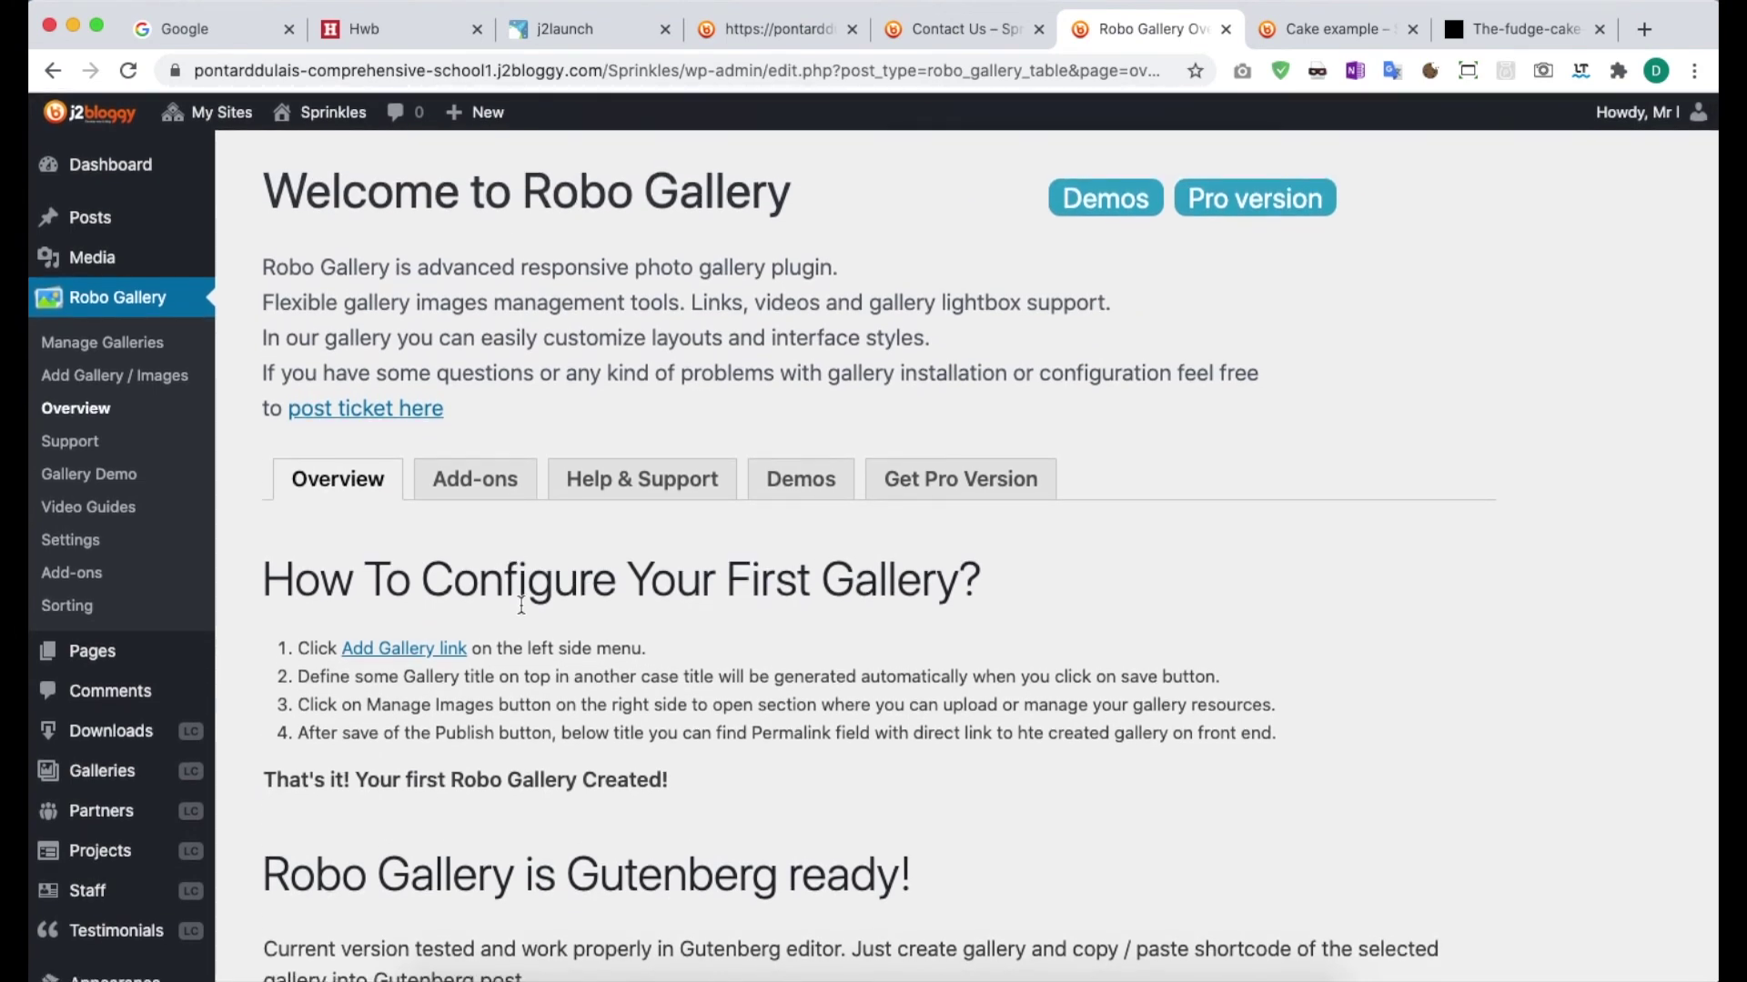
pyautogui.click(88, 377)
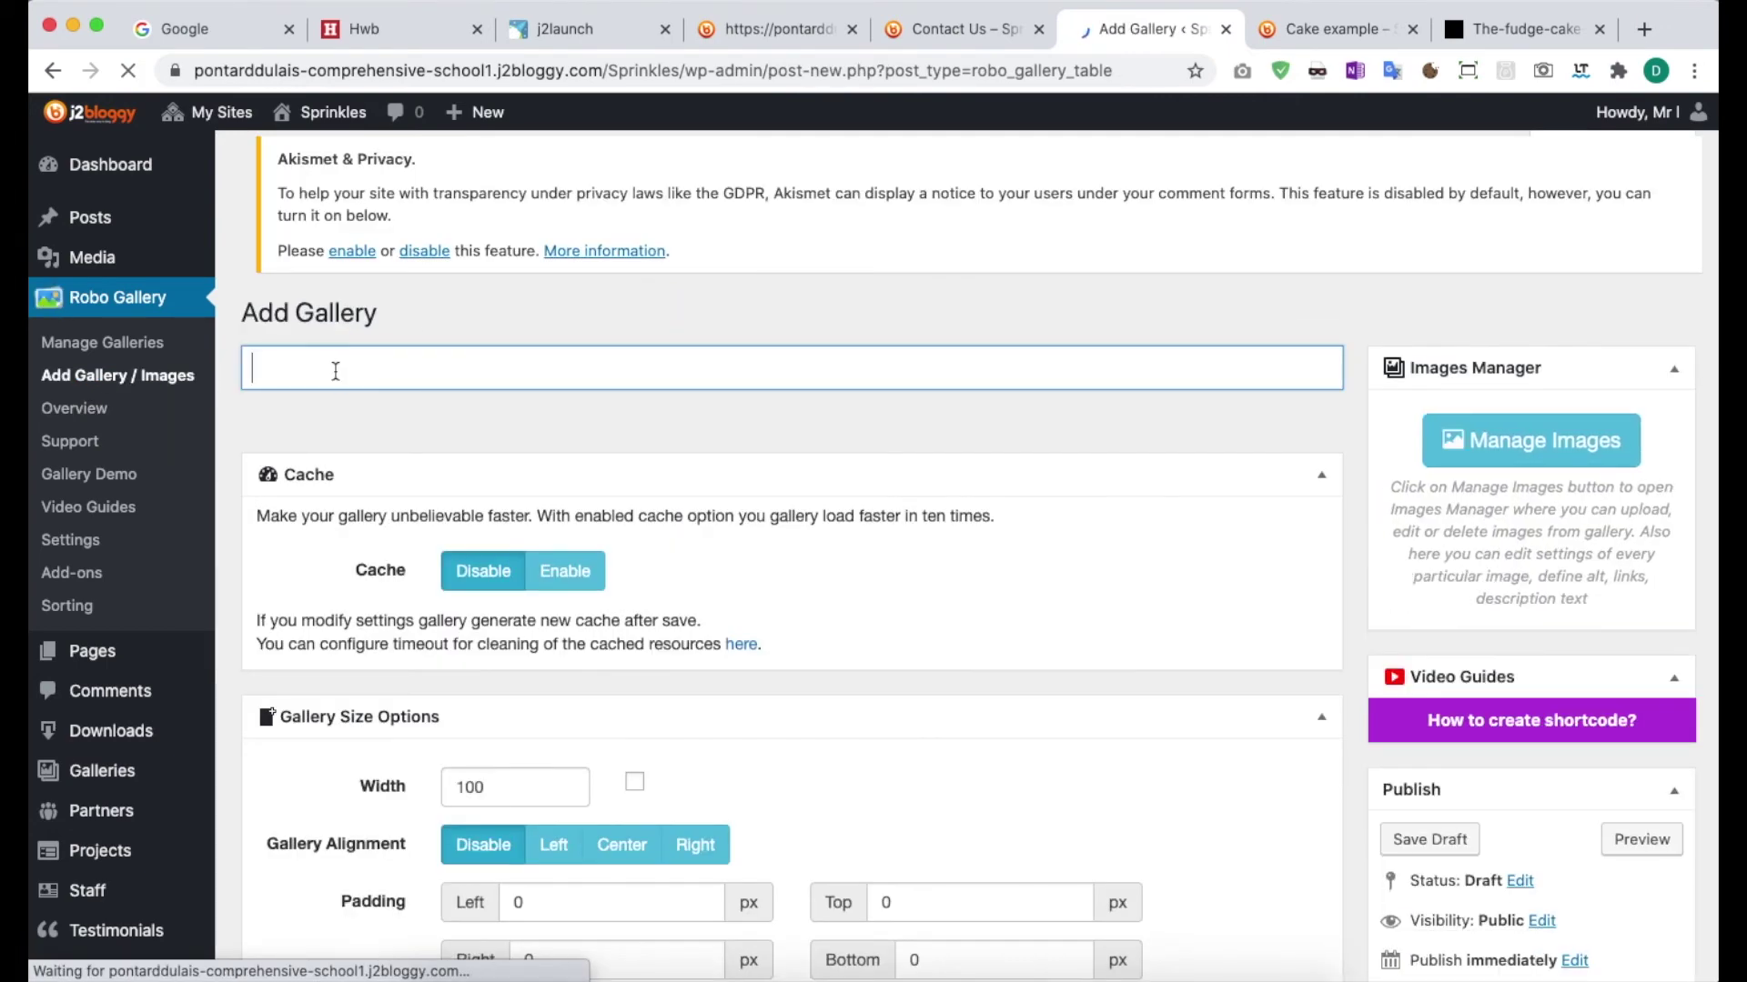
pyautogui.click(366, 383)
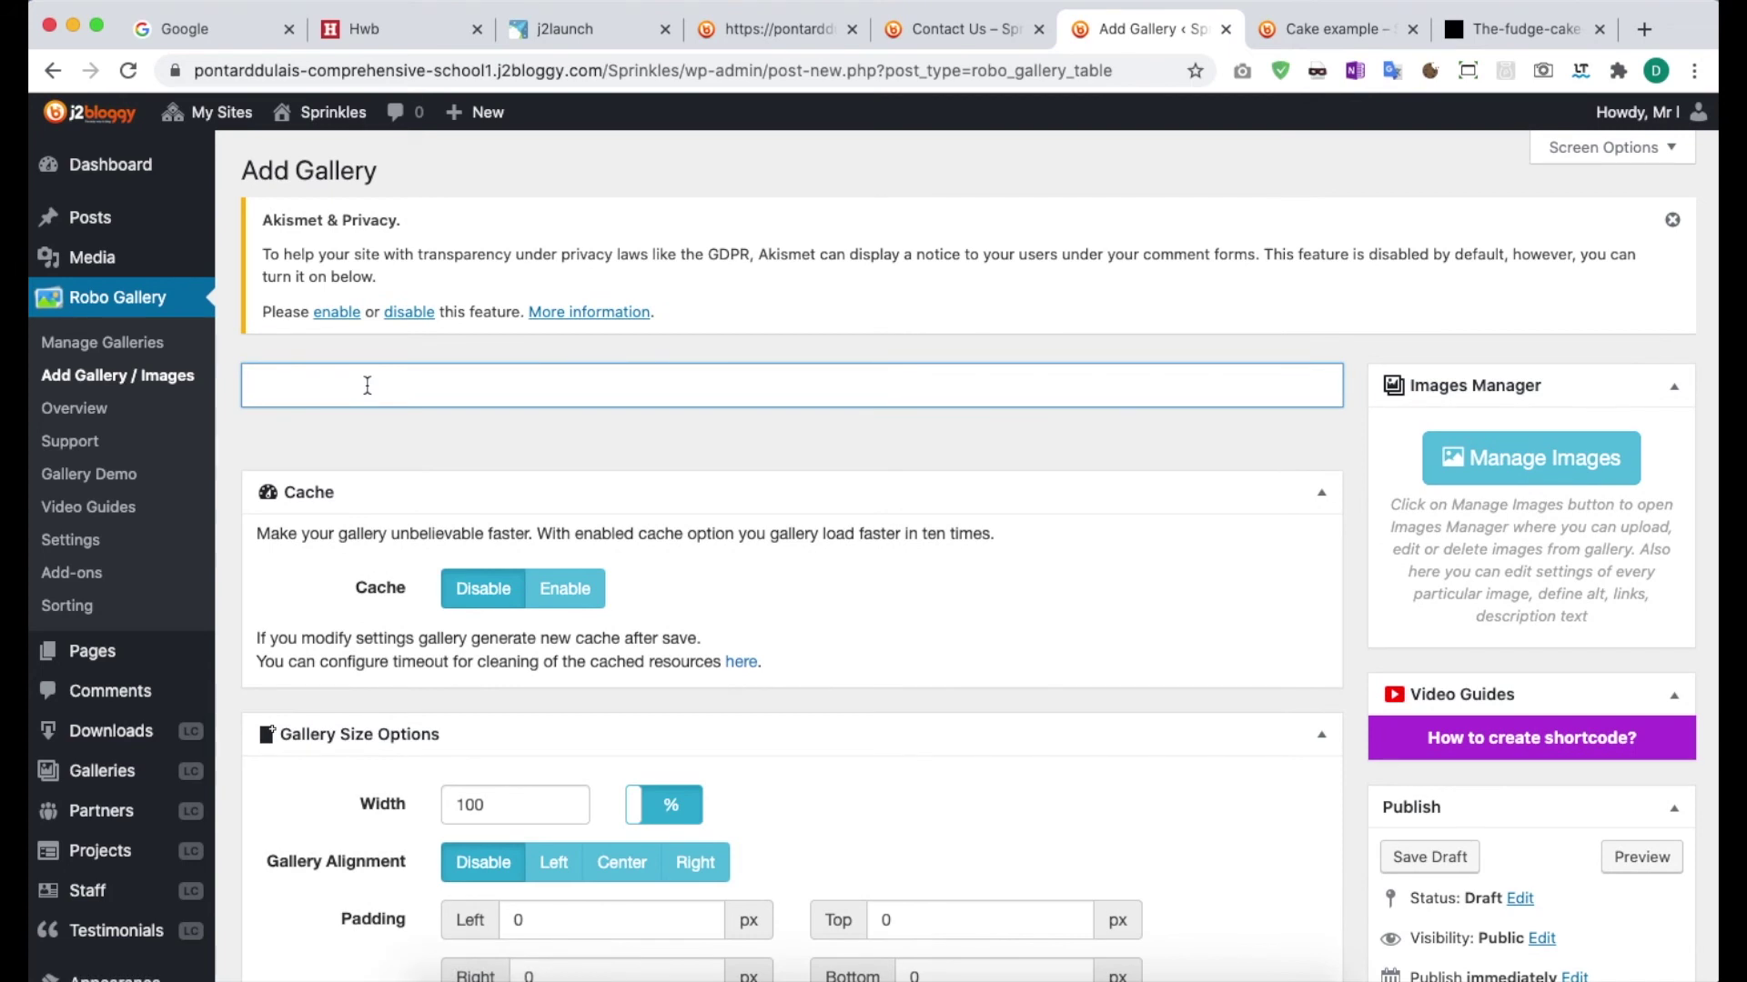
pyautogui.write('cake boss ca')
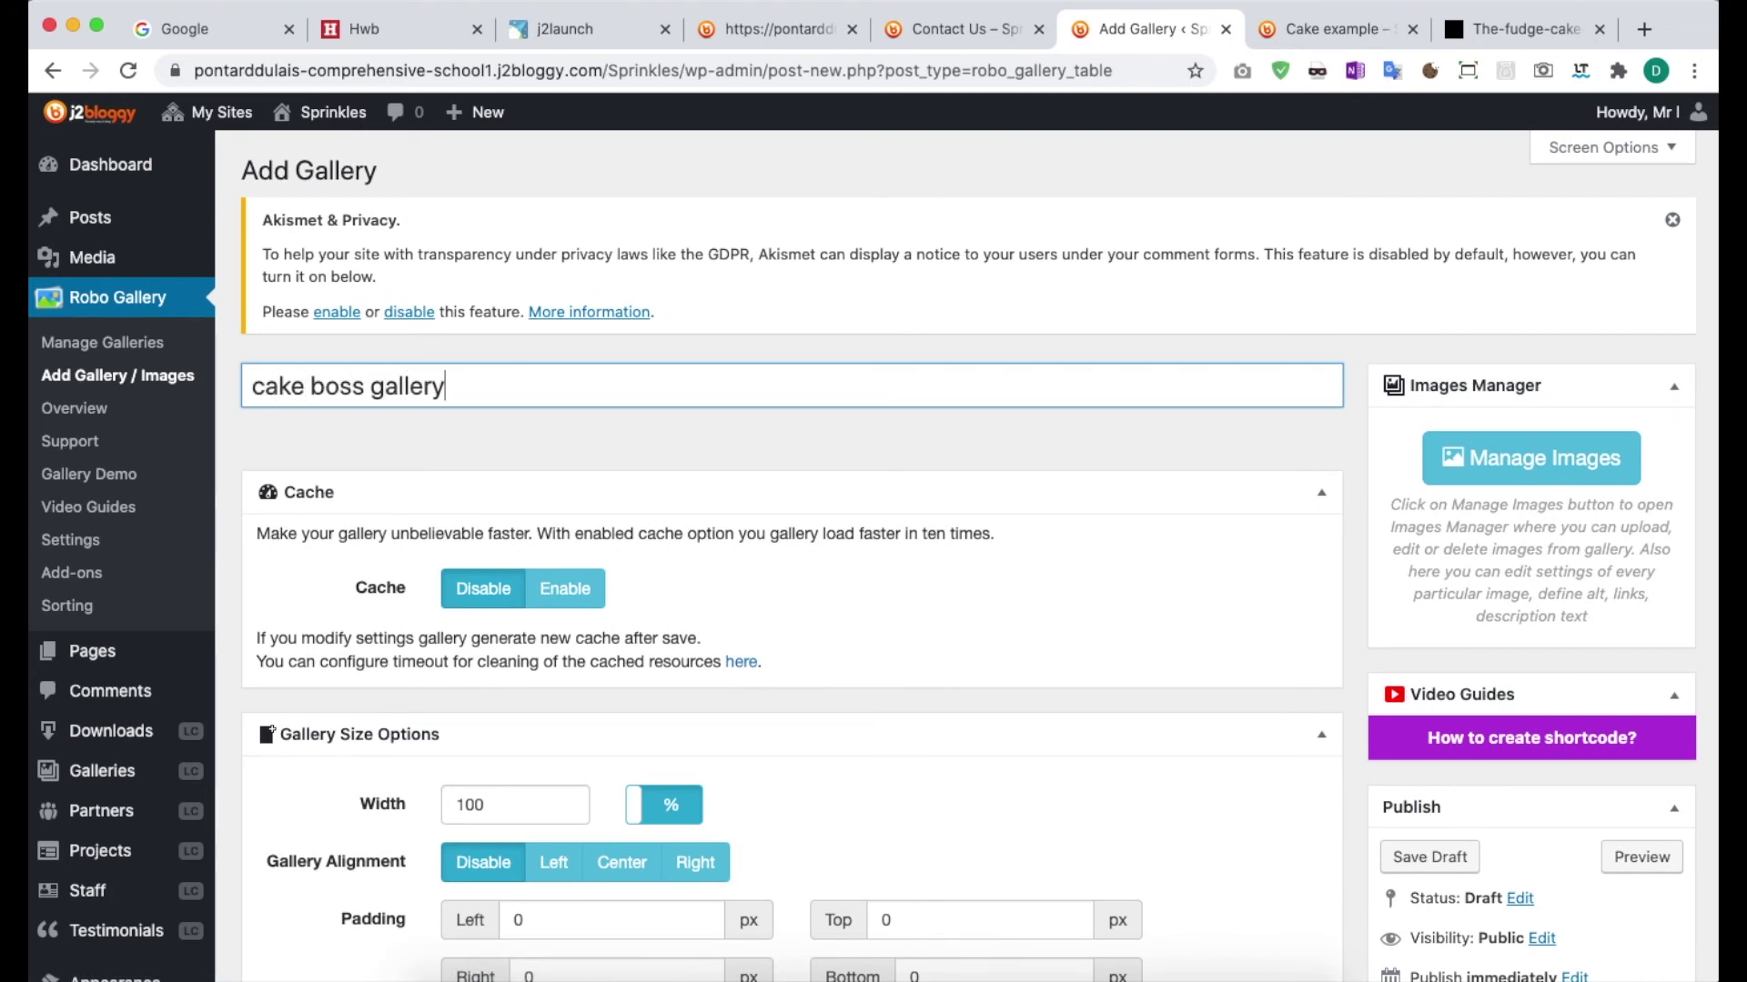
# Examine the new gallery's settings, from the cache, size and thumbnail options down to the lightbox controls, discussion and custom CSS.
pyautogui.scroll(-5, 862, 476)
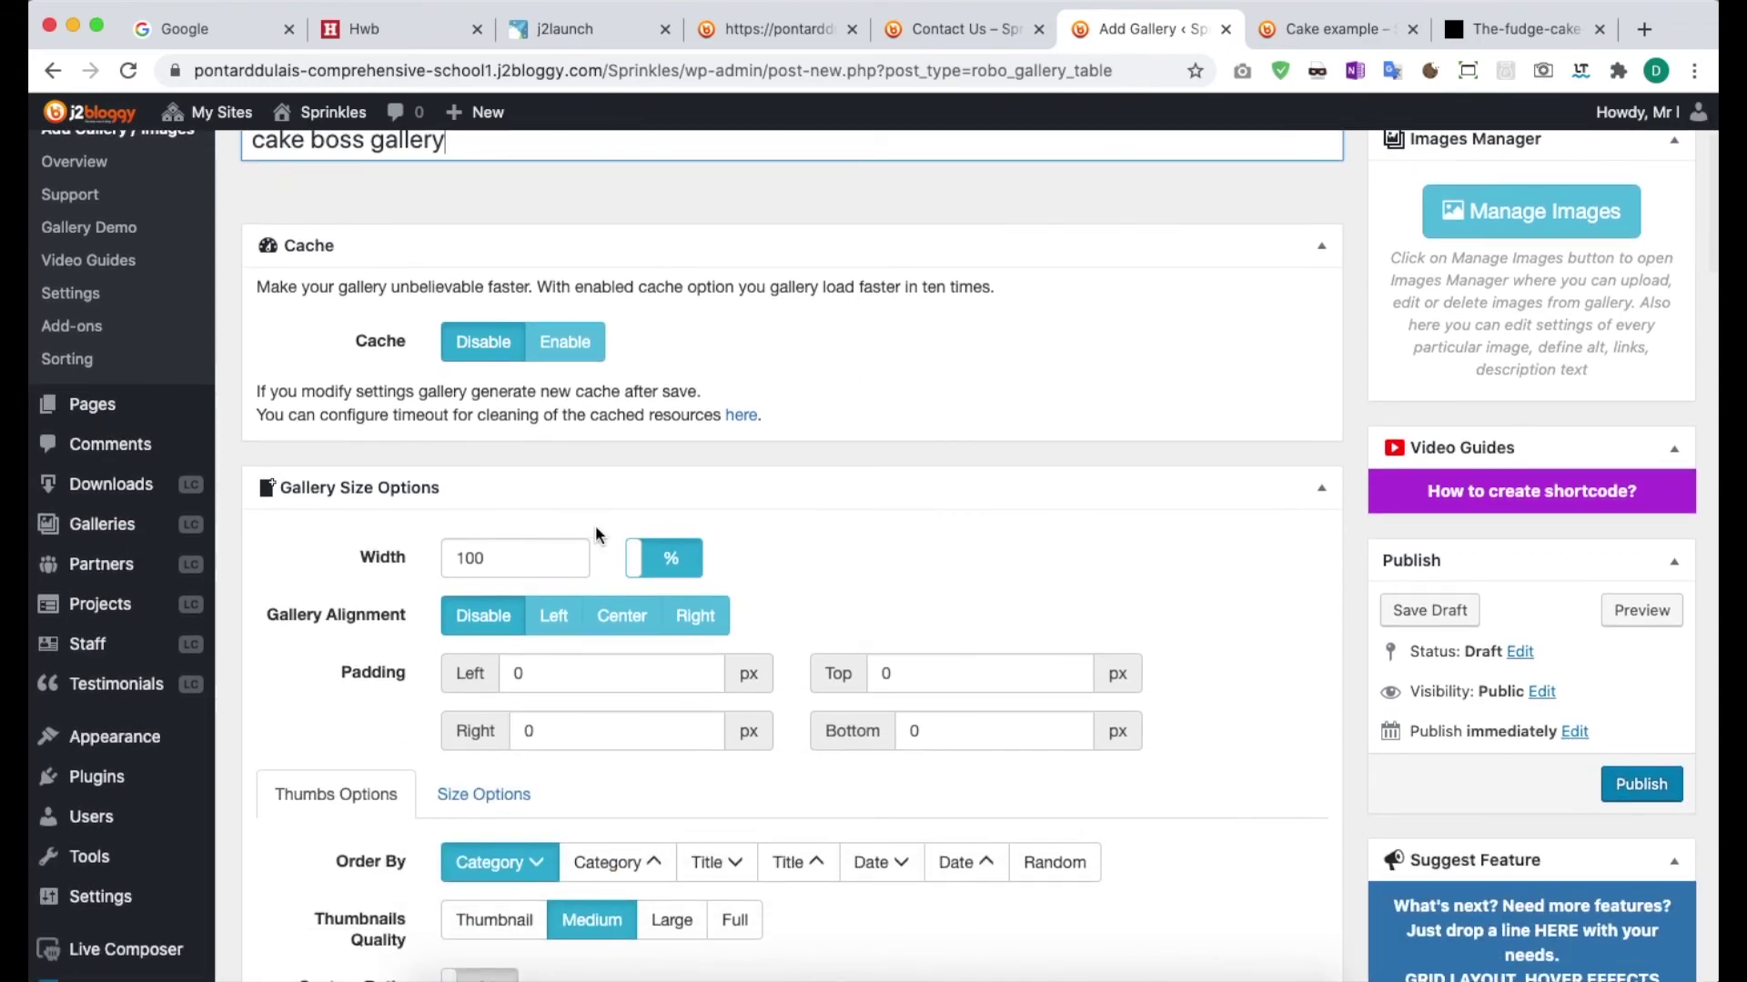
pyautogui.scroll(-4, 659, 569)
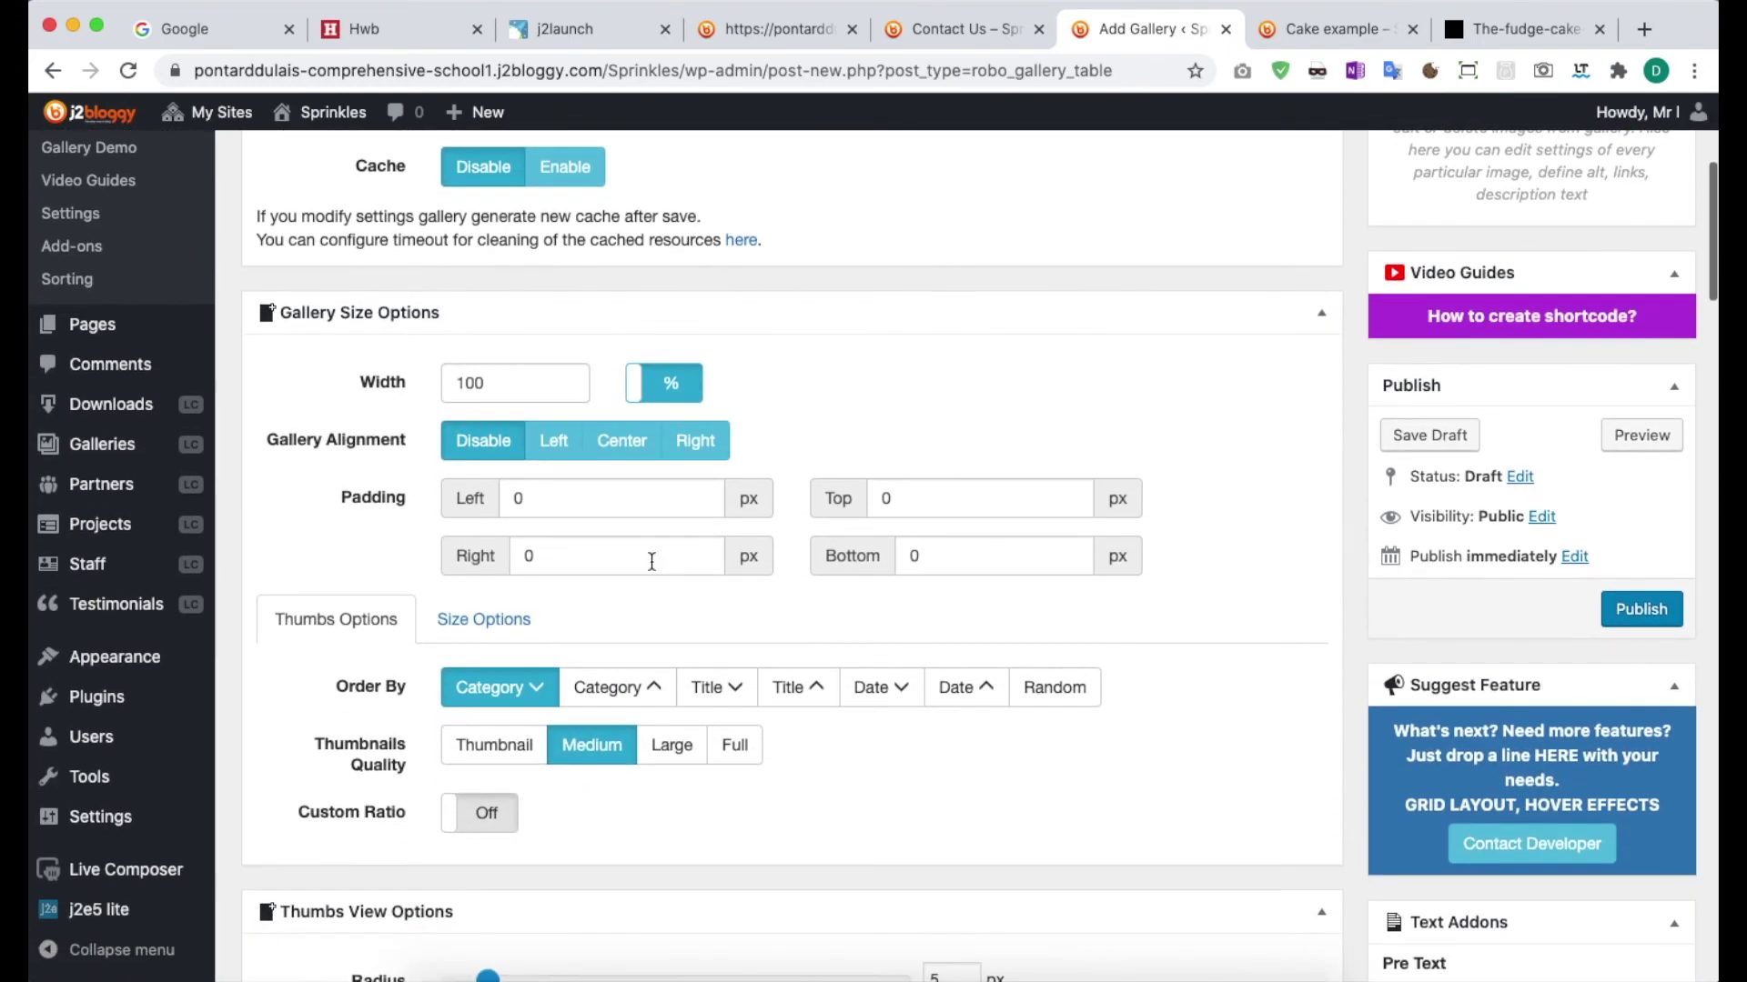
pyautogui.scroll(-8, 694, 614)
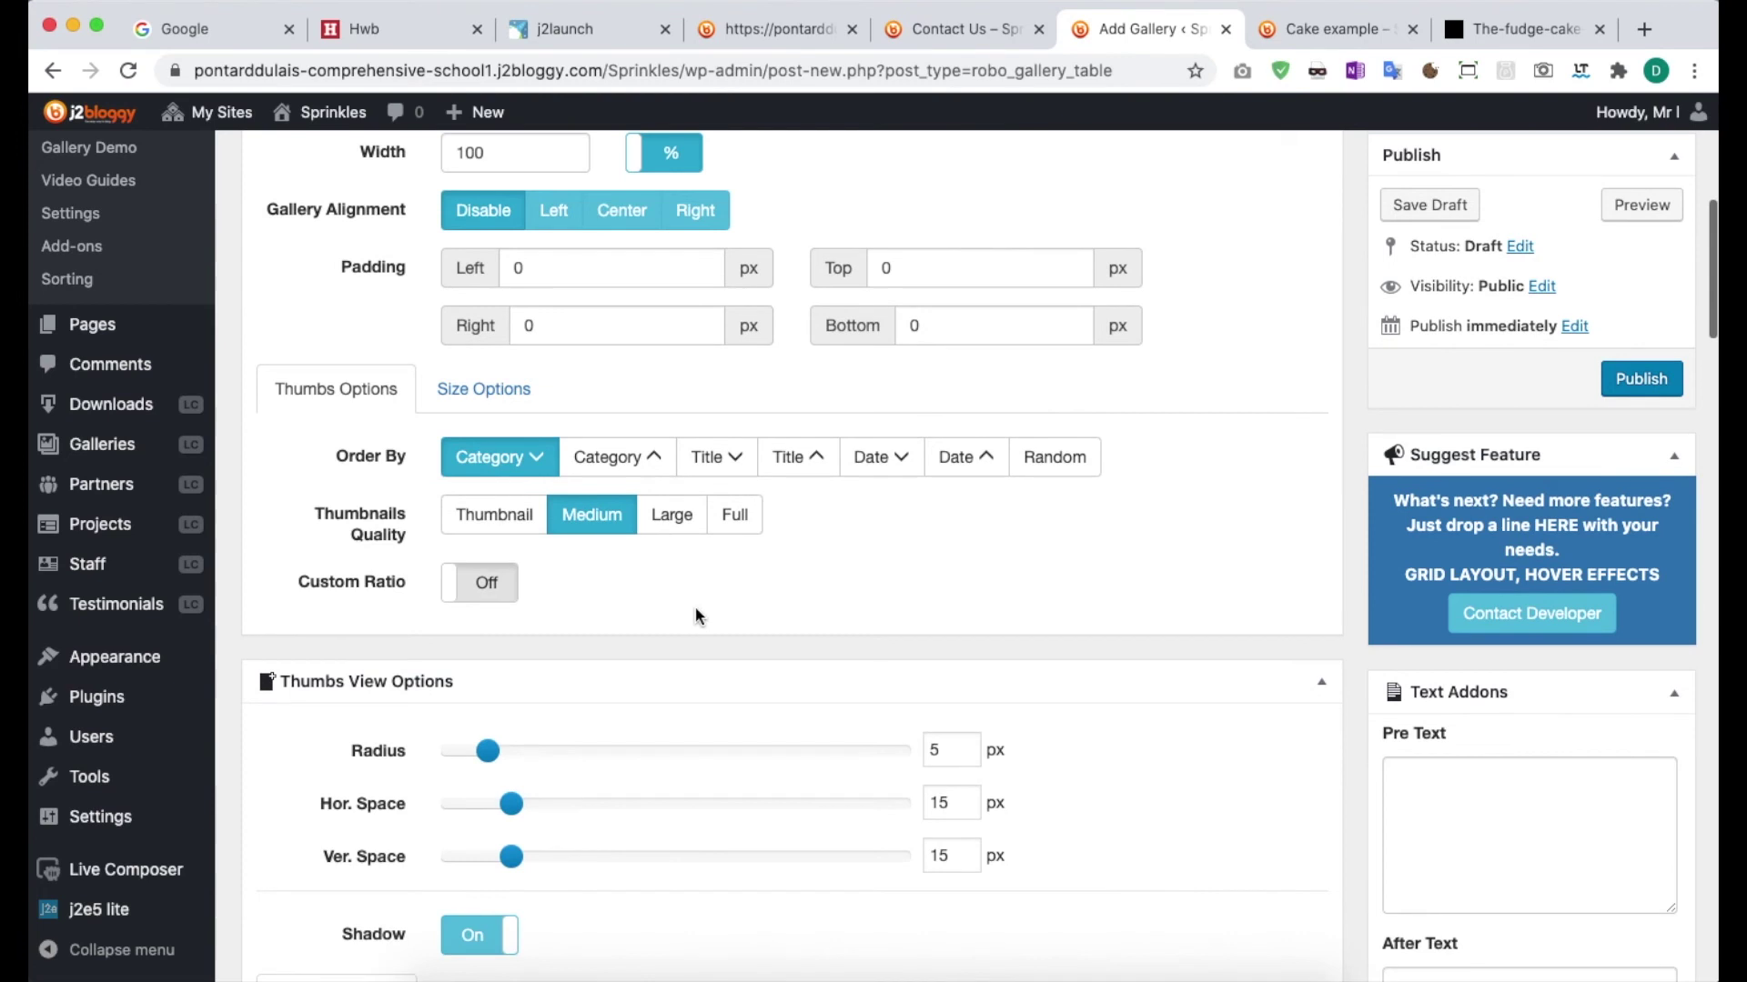
pyautogui.scroll(-3, 696, 606)
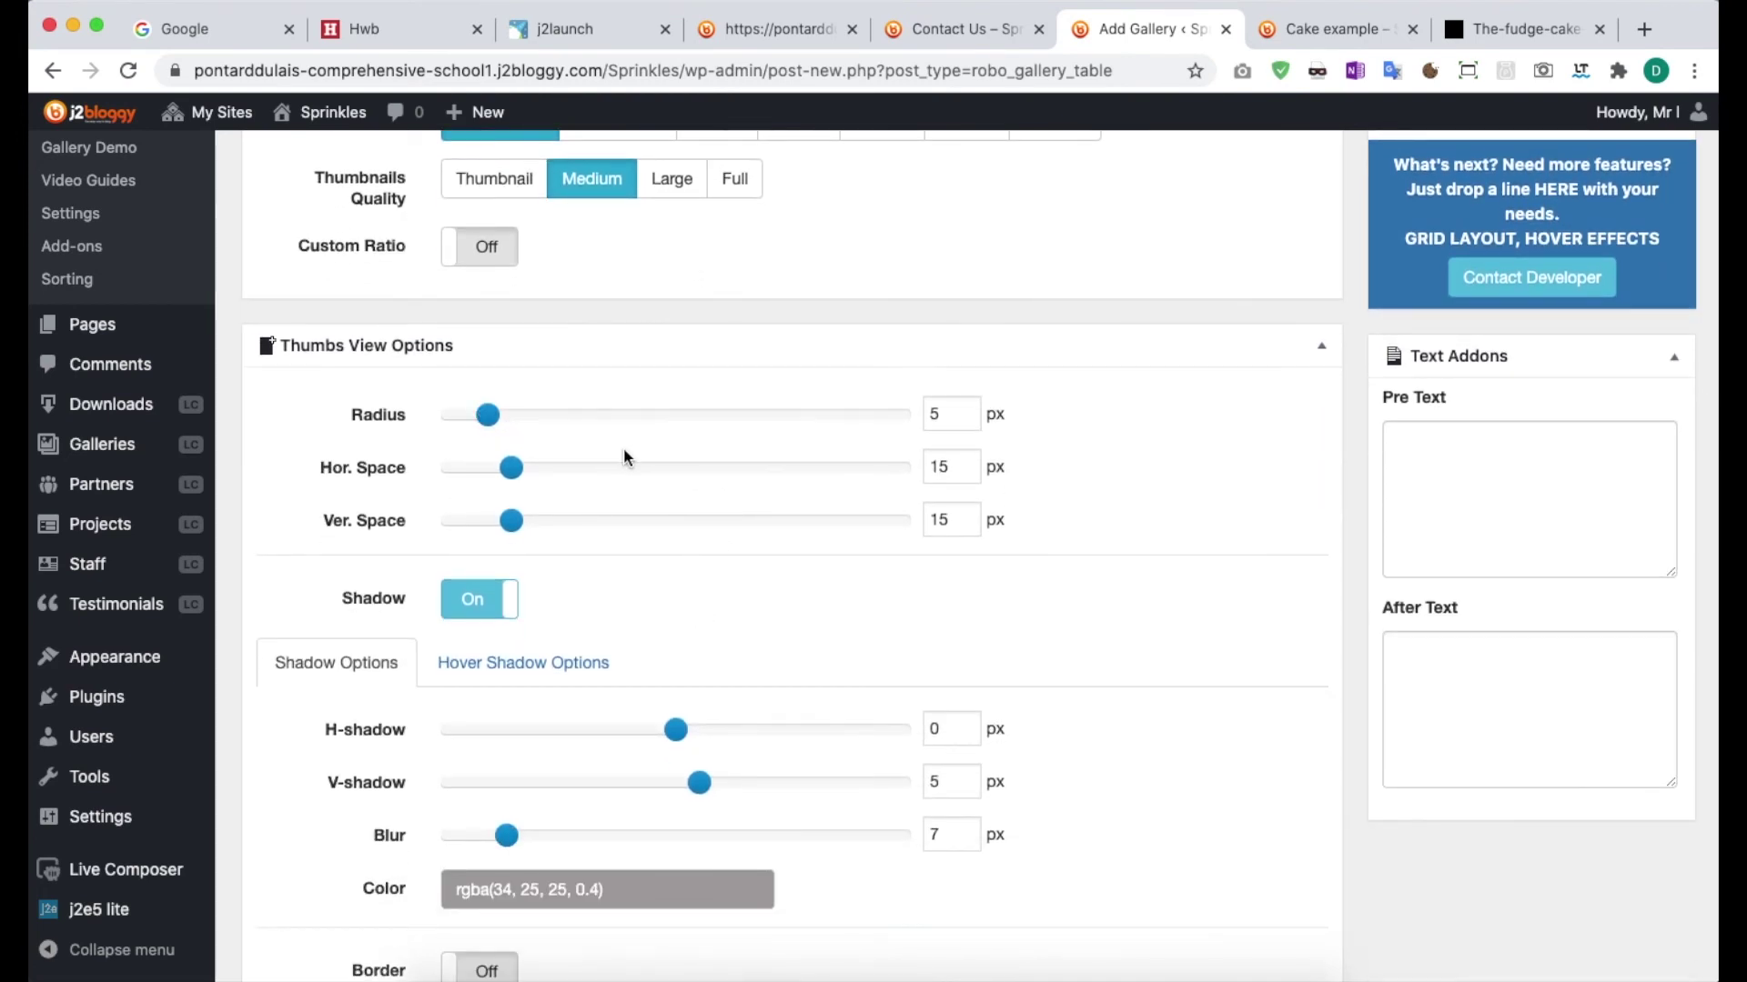
pyautogui.scroll(-15, 624, 455)
pyautogui.scroll(-18, 657, 446)
pyautogui.scroll(-20, 657, 446)
pyautogui.scroll(-17, 656, 450)
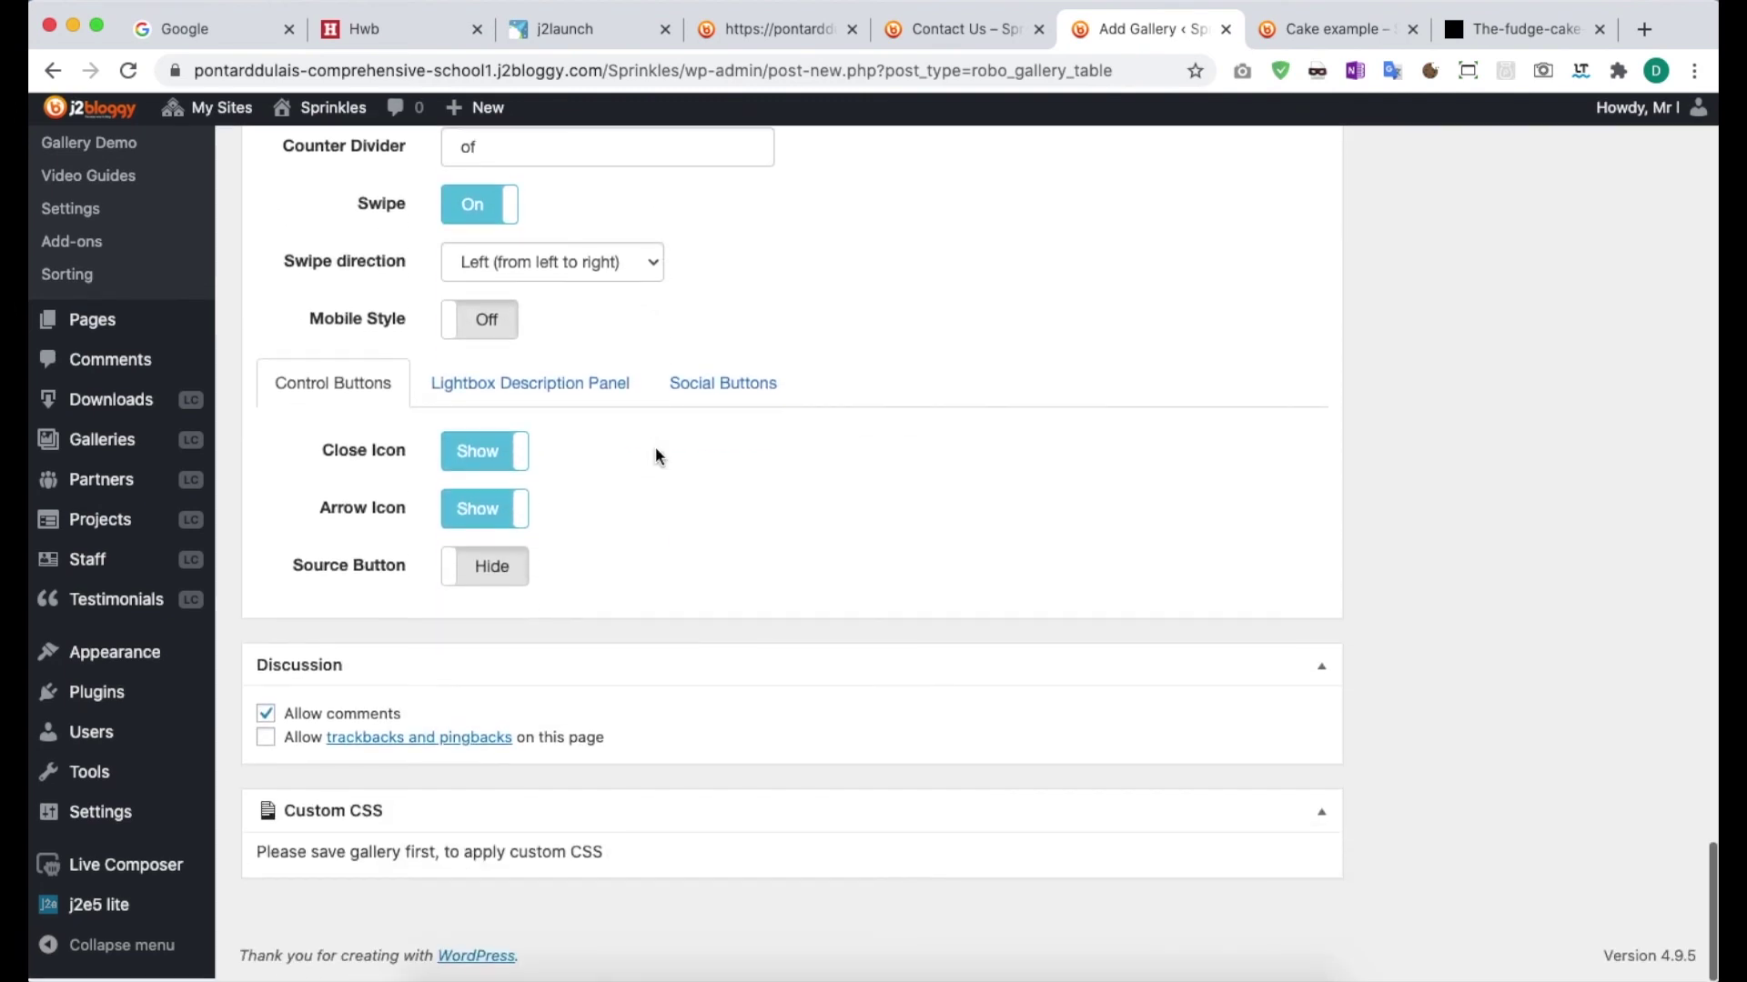
pyautogui.scroll(8, 657, 456)
pyautogui.scroll(20, 656, 455)
pyautogui.scroll(20, 656, 456)
pyautogui.scroll(10, 652, 454)
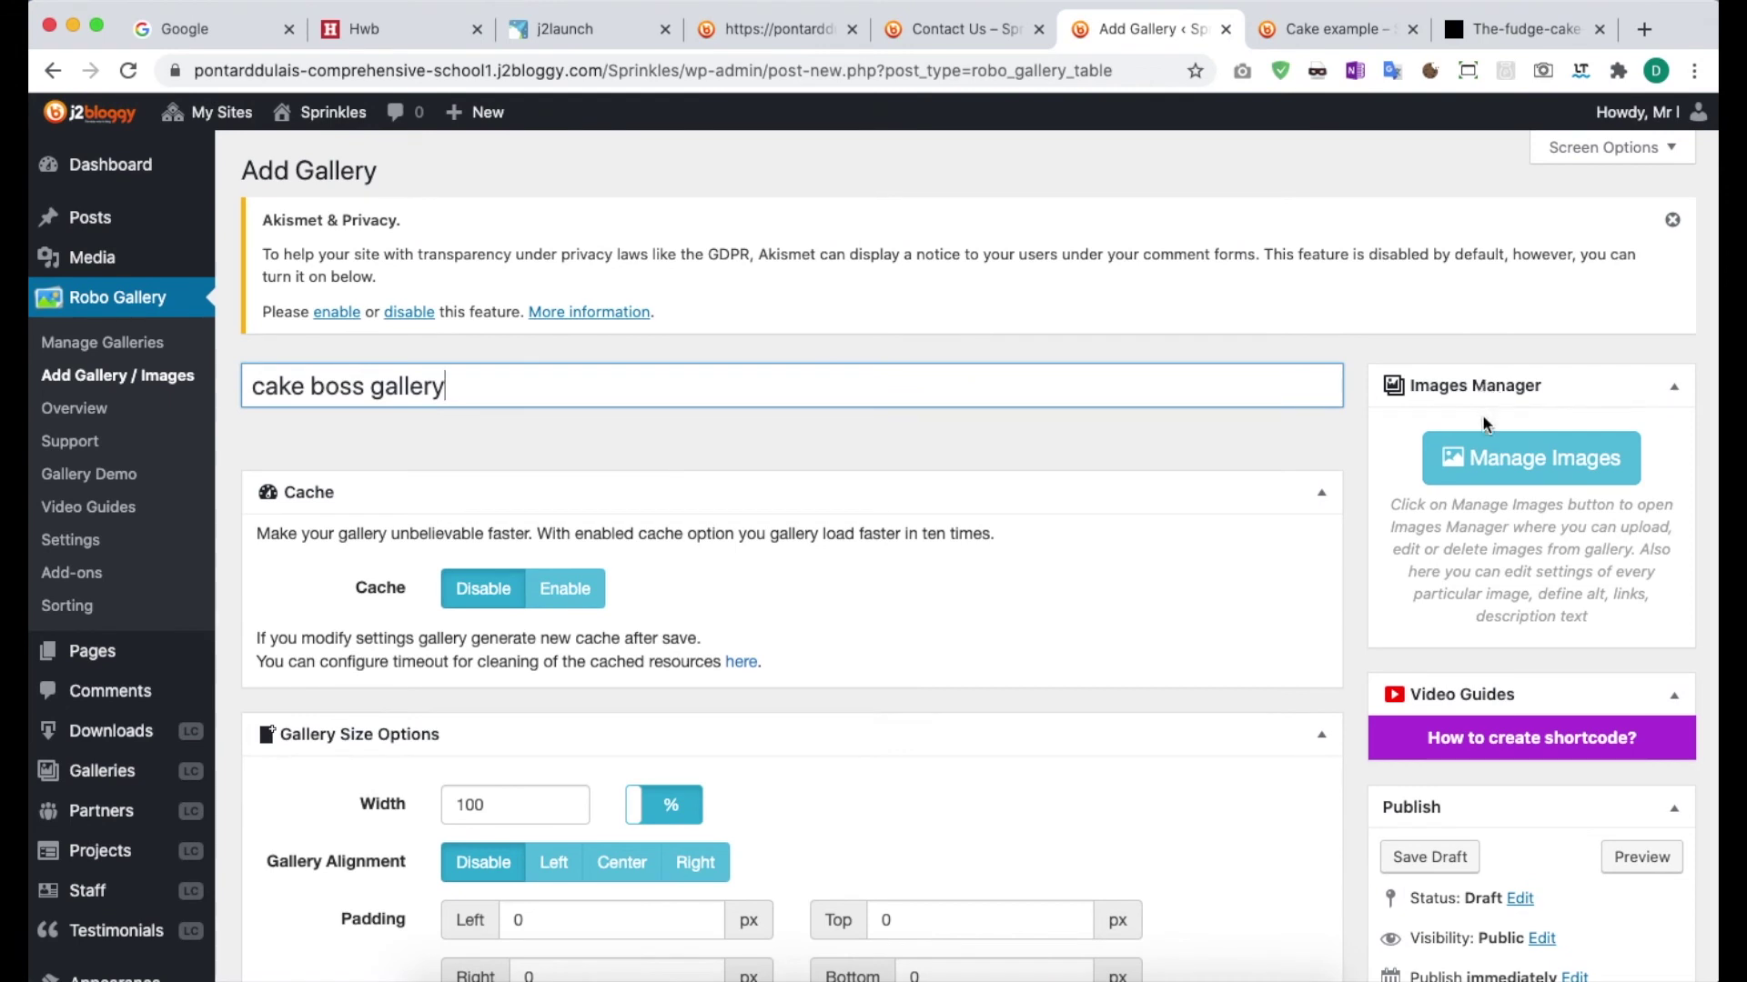
# Add the six whole-cake photos from the first row of the media library to the cake boss gallery and publish it.
pyautogui.click(1531, 461)
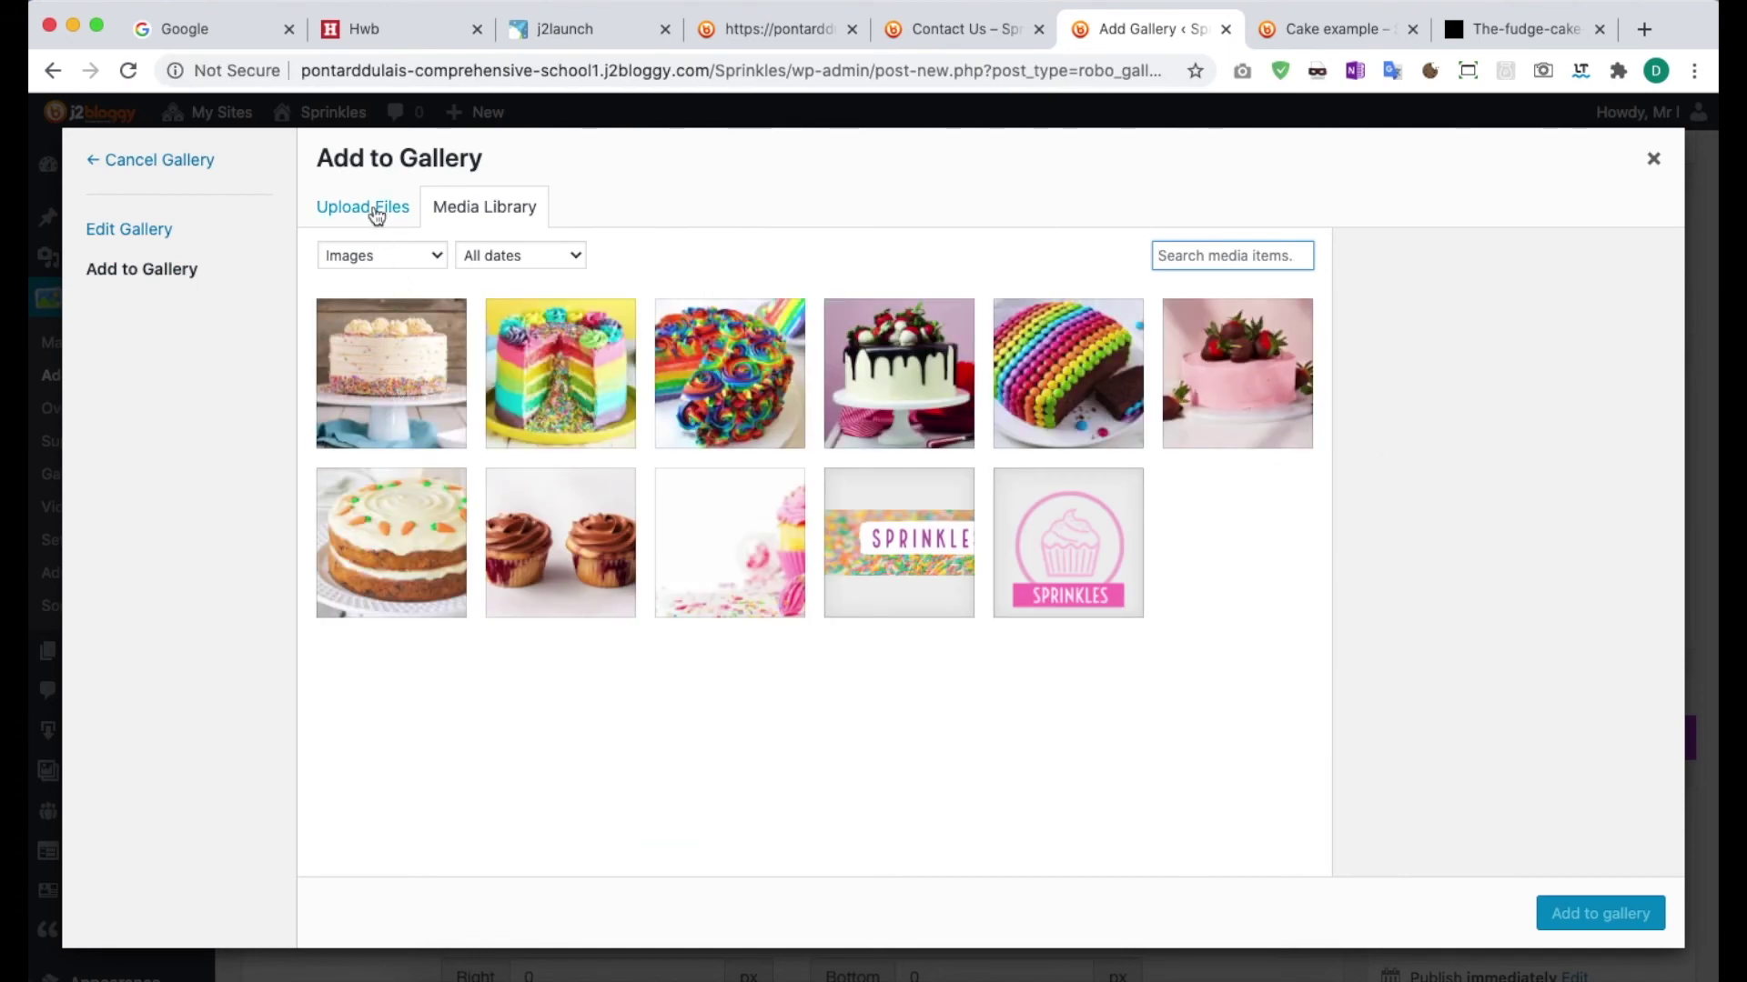
pyautogui.click(415, 371)
pyautogui.click(560, 373)
pyautogui.click(730, 373)
pyautogui.click(894, 364)
pyautogui.click(1073, 368)
pyautogui.click(1238, 373)
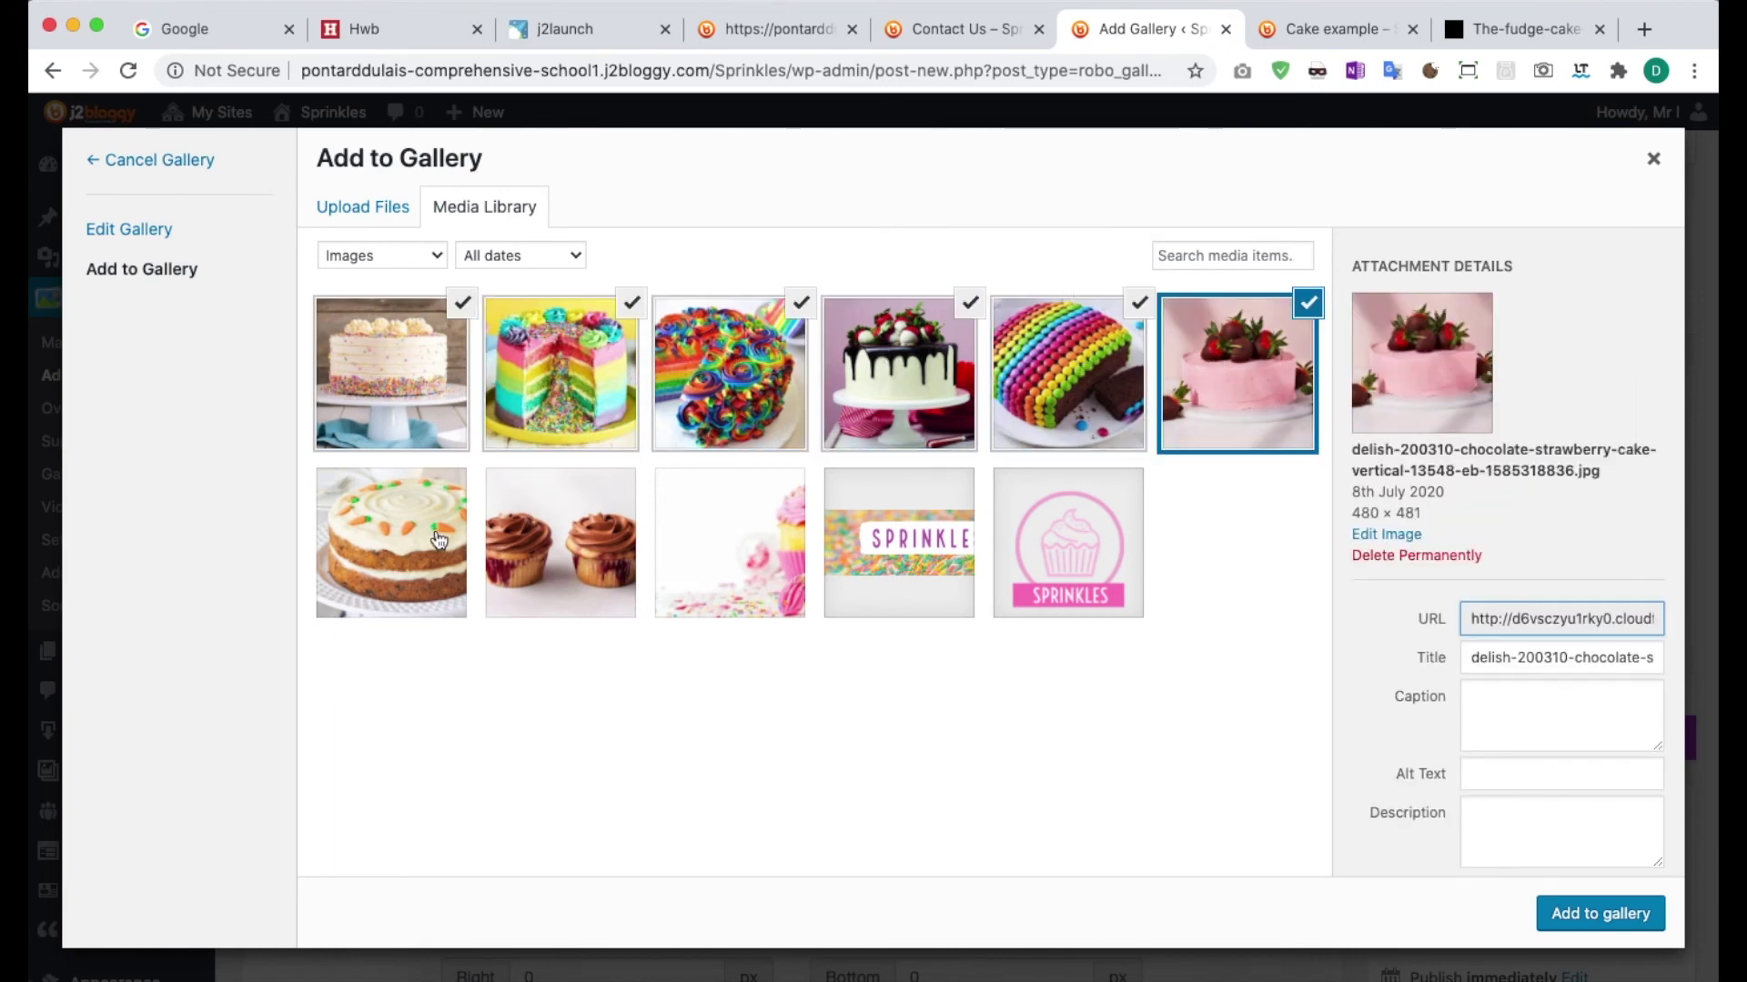
pyautogui.click(1598, 914)
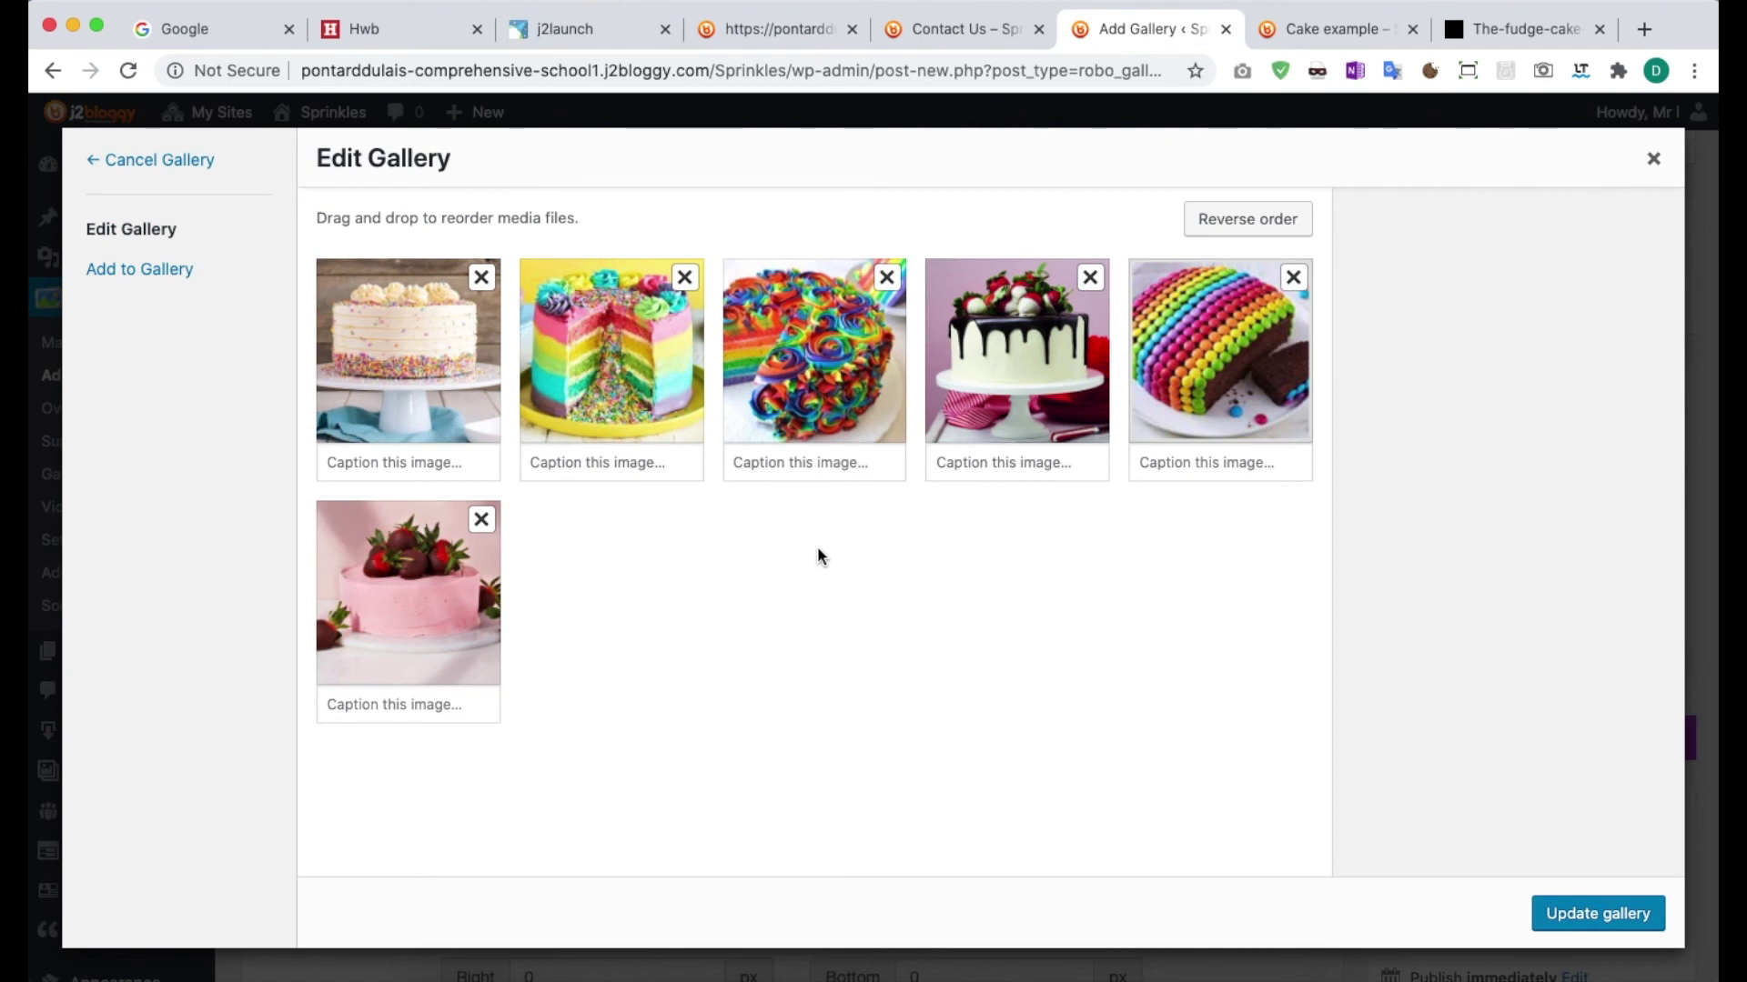
pyautogui.click(1638, 924)
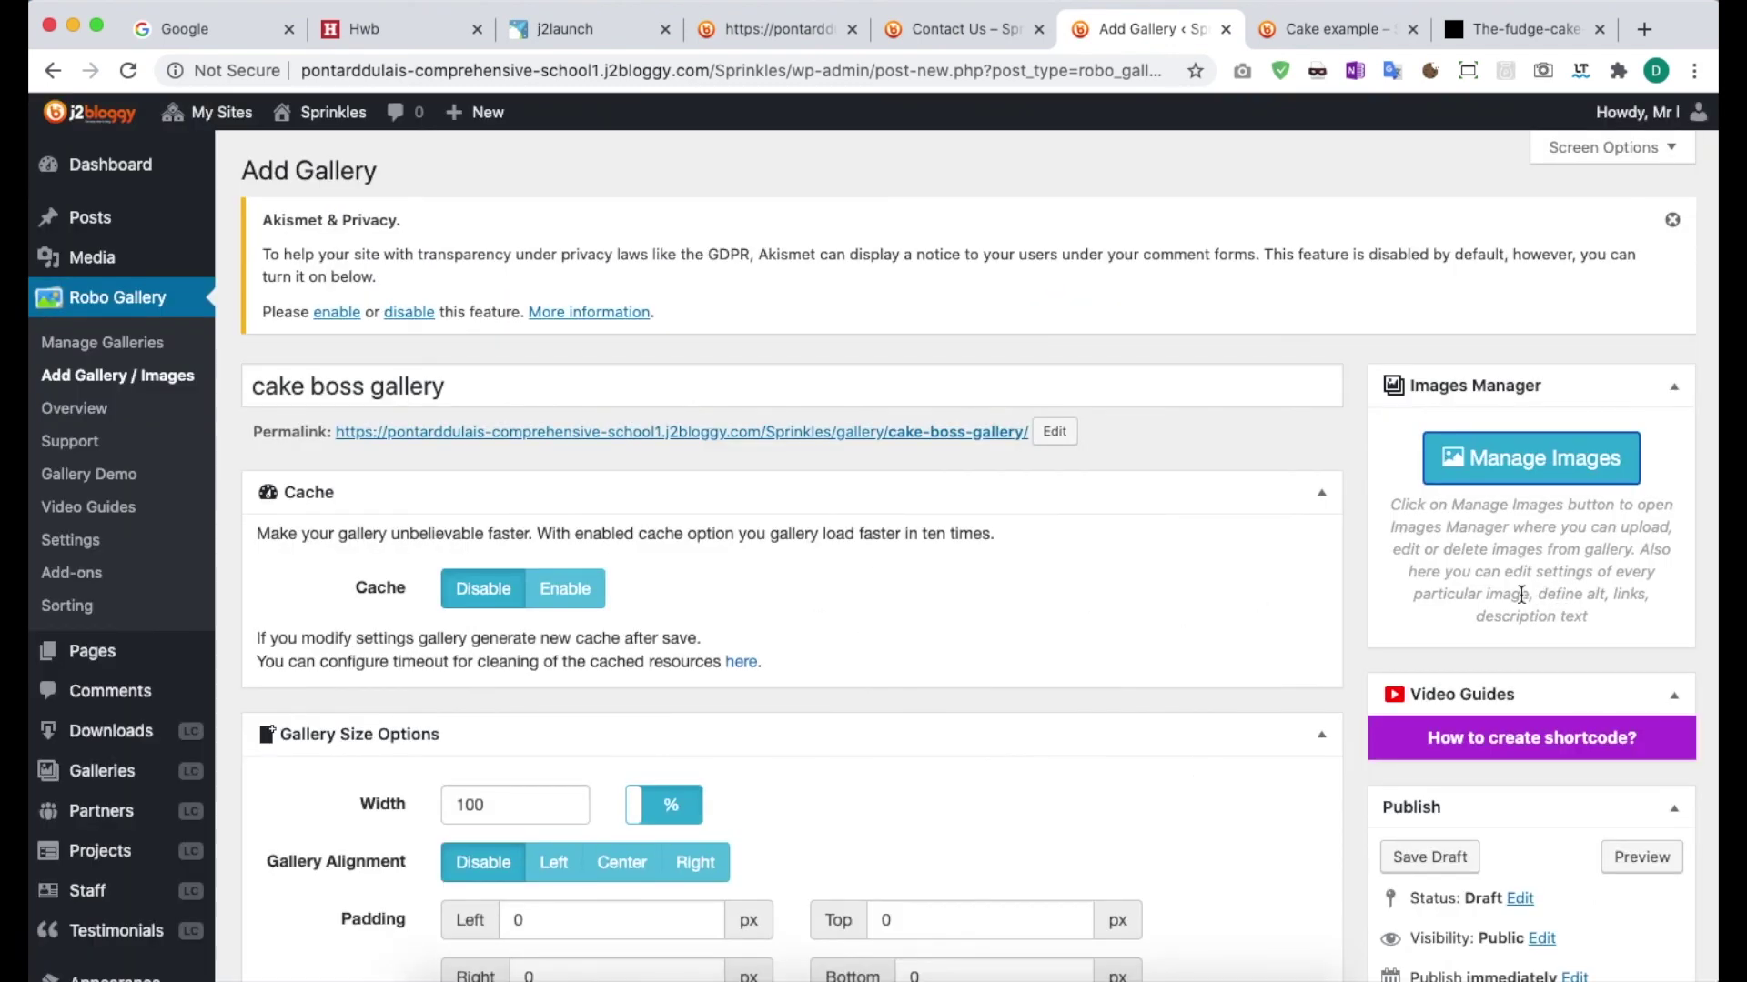
pyautogui.scroll(-4, 1521, 594)
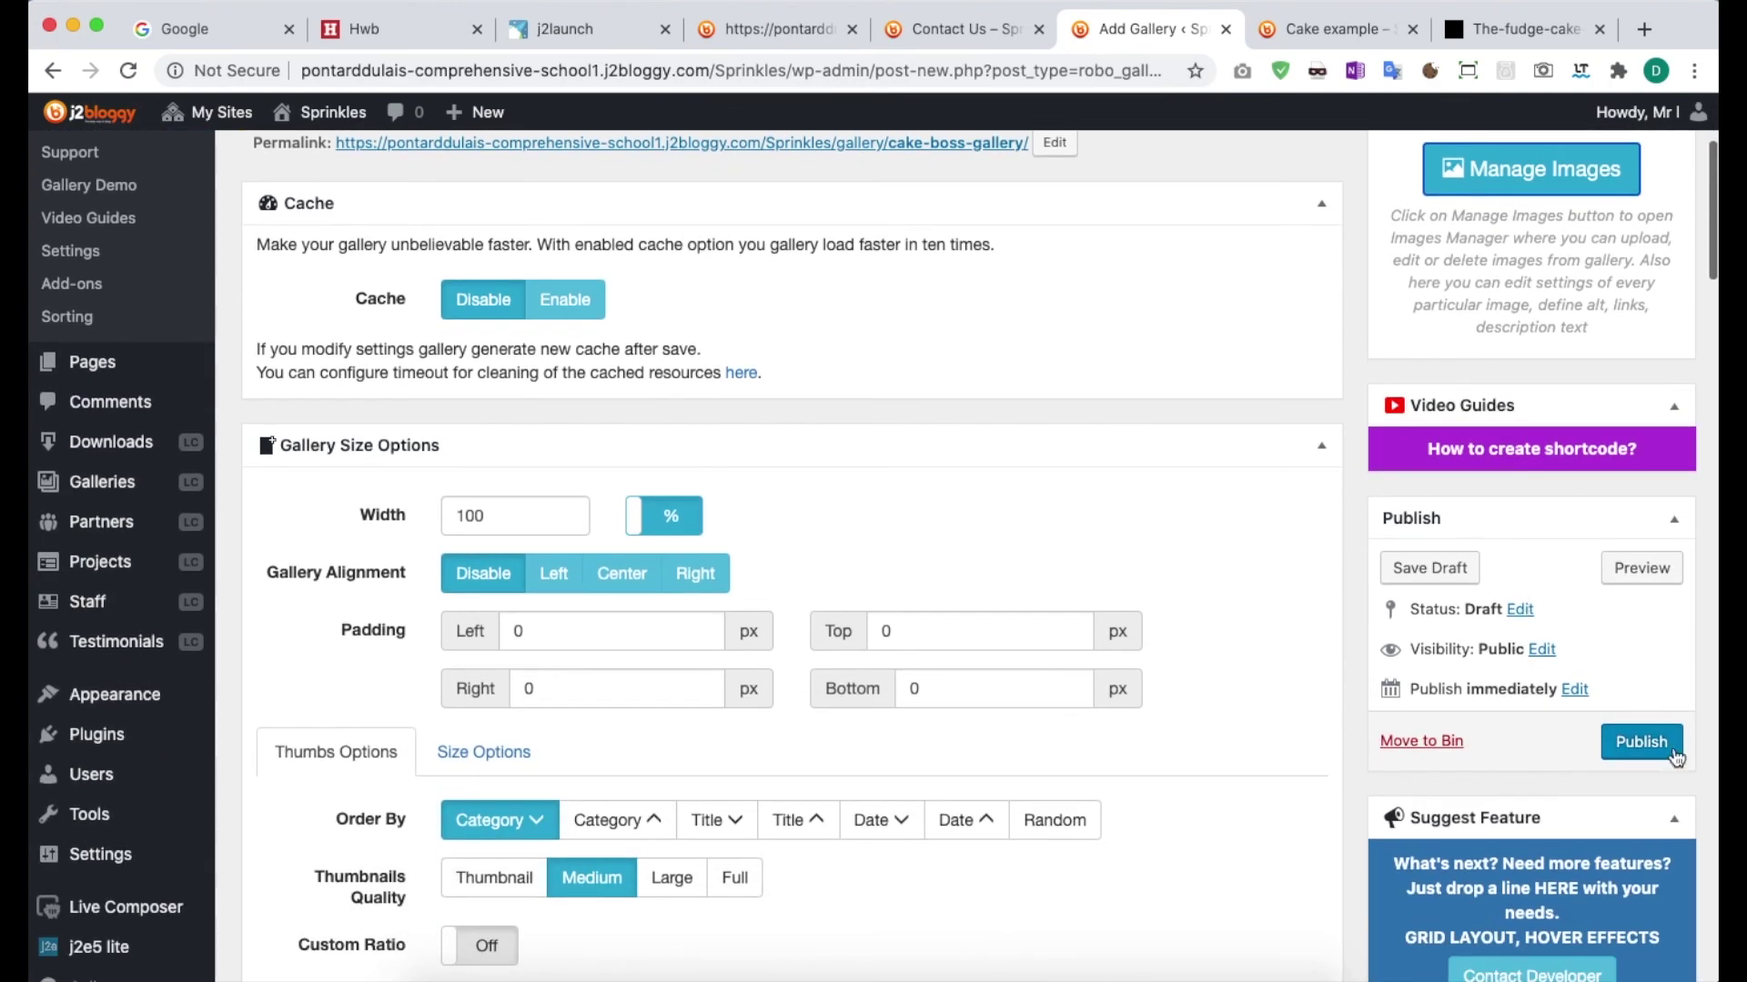
pyautogui.click(1670, 751)
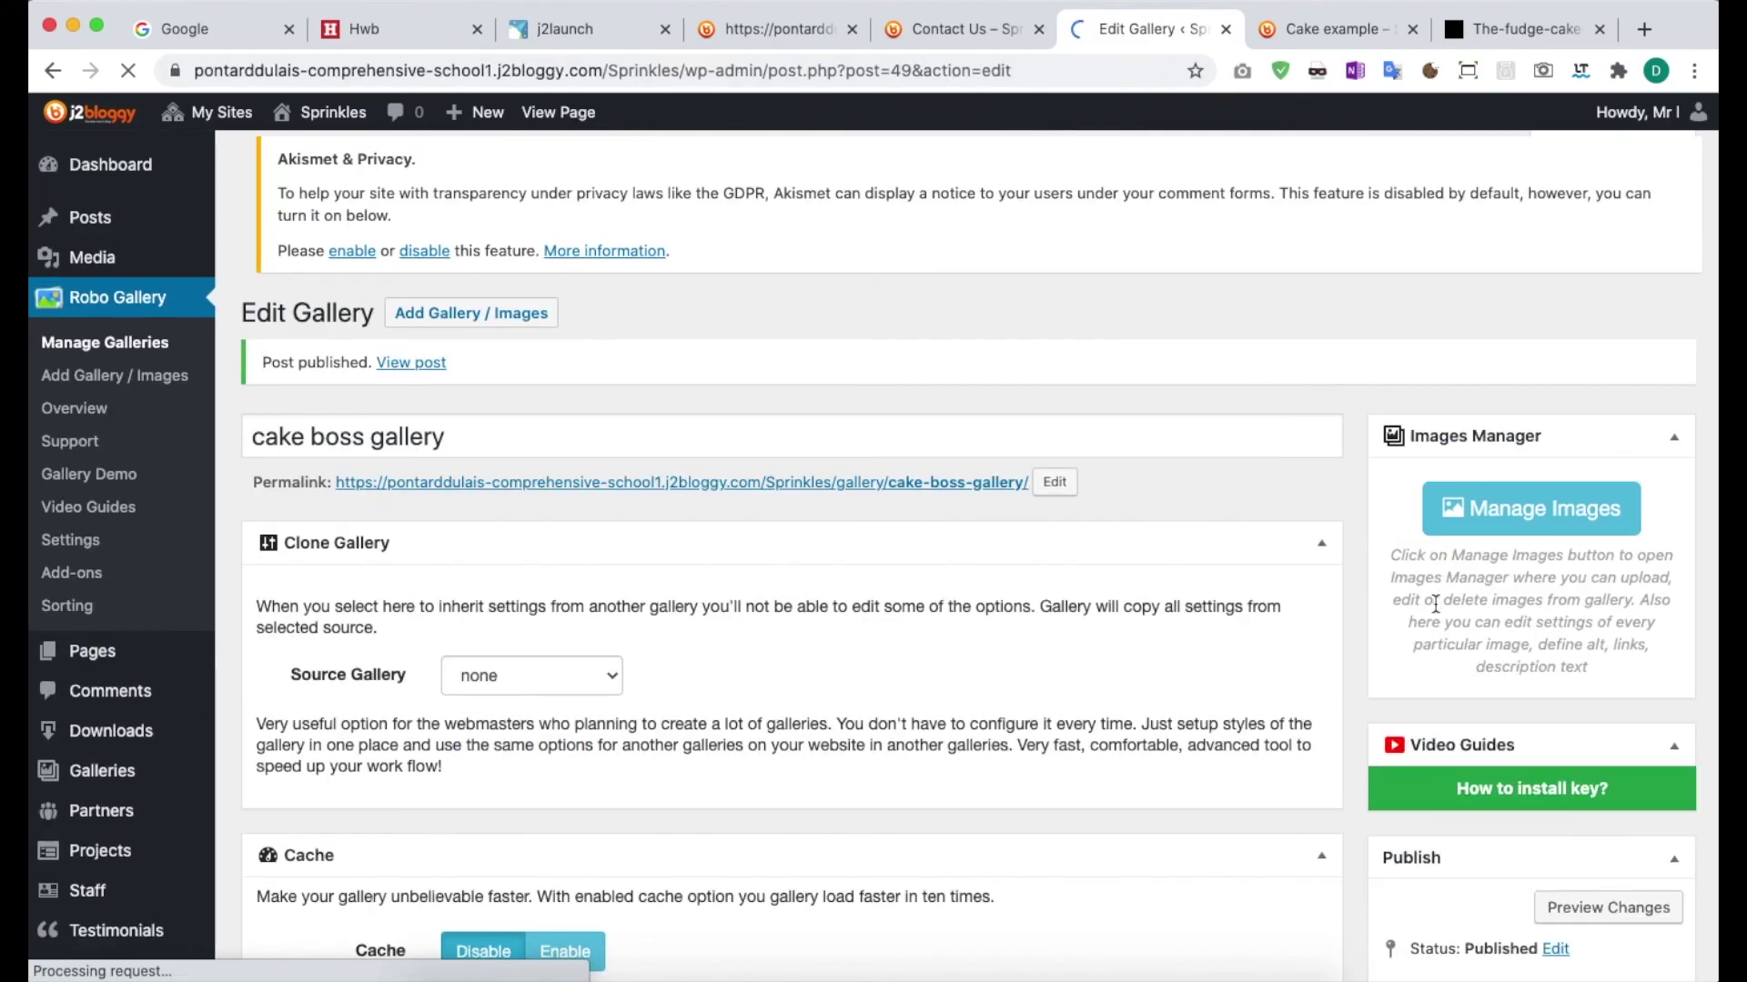
# Copy the published gallery's shortcode [robo-gallery id="49"].
pyautogui.scroll(-8, 1518, 651)
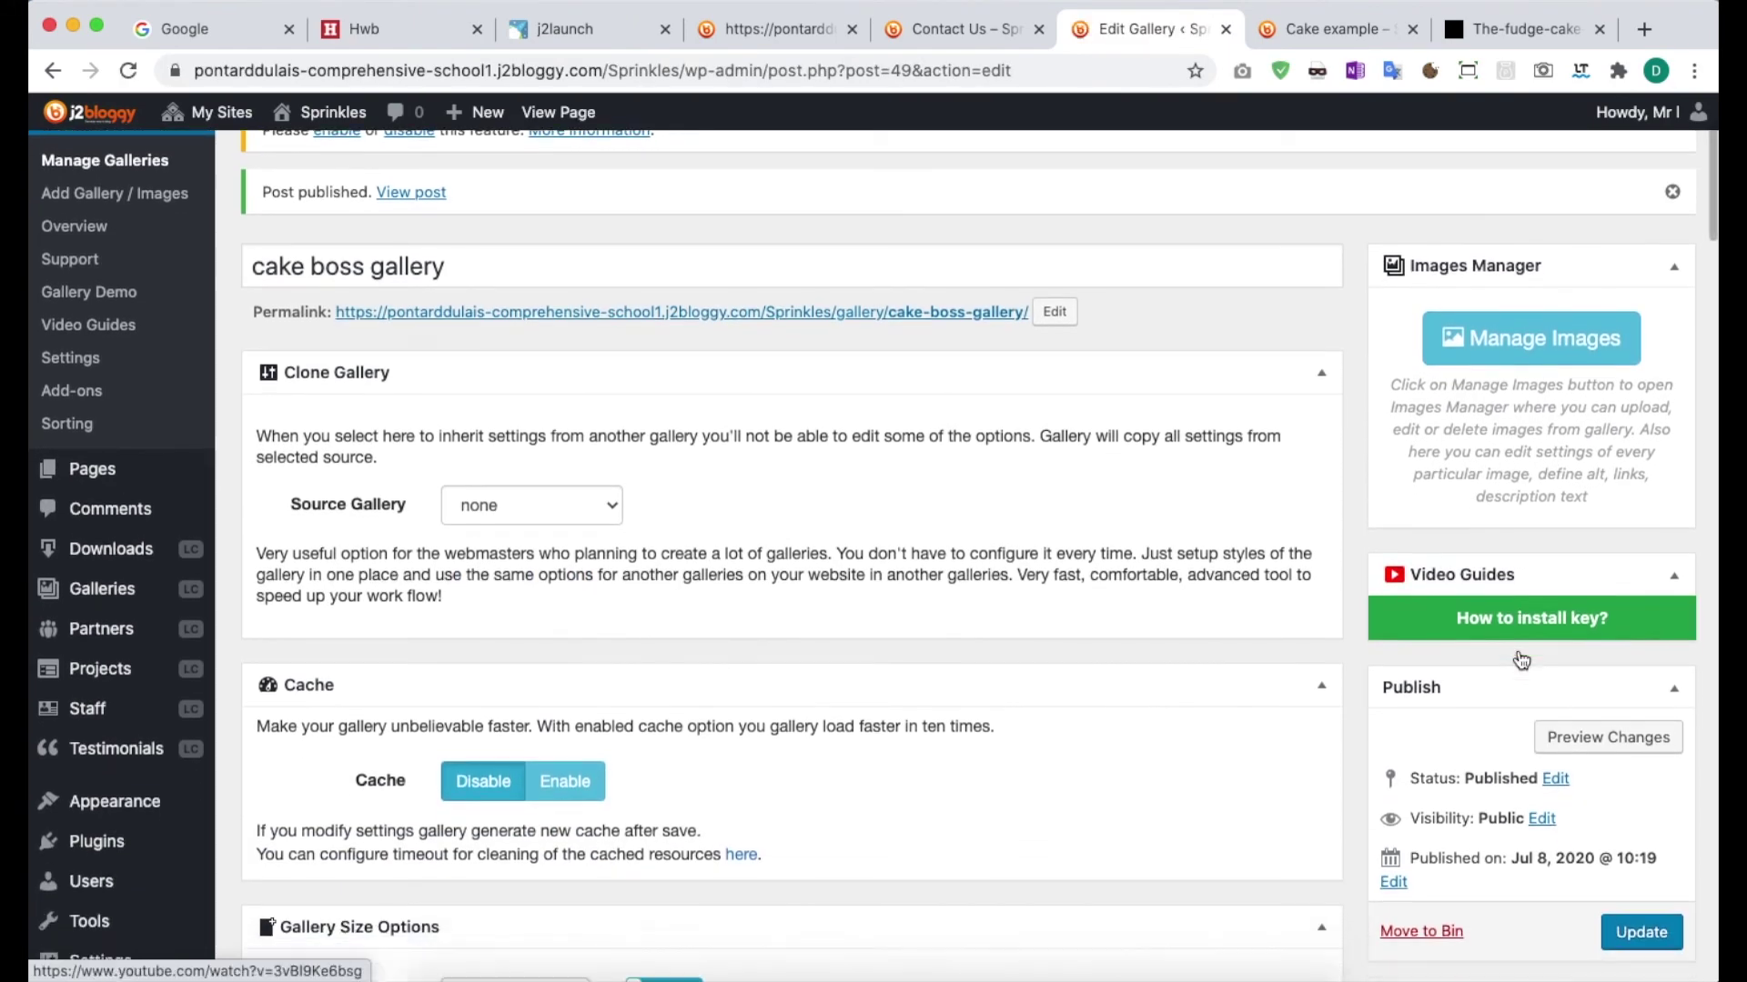
pyautogui.scroll(-10, 1519, 655)
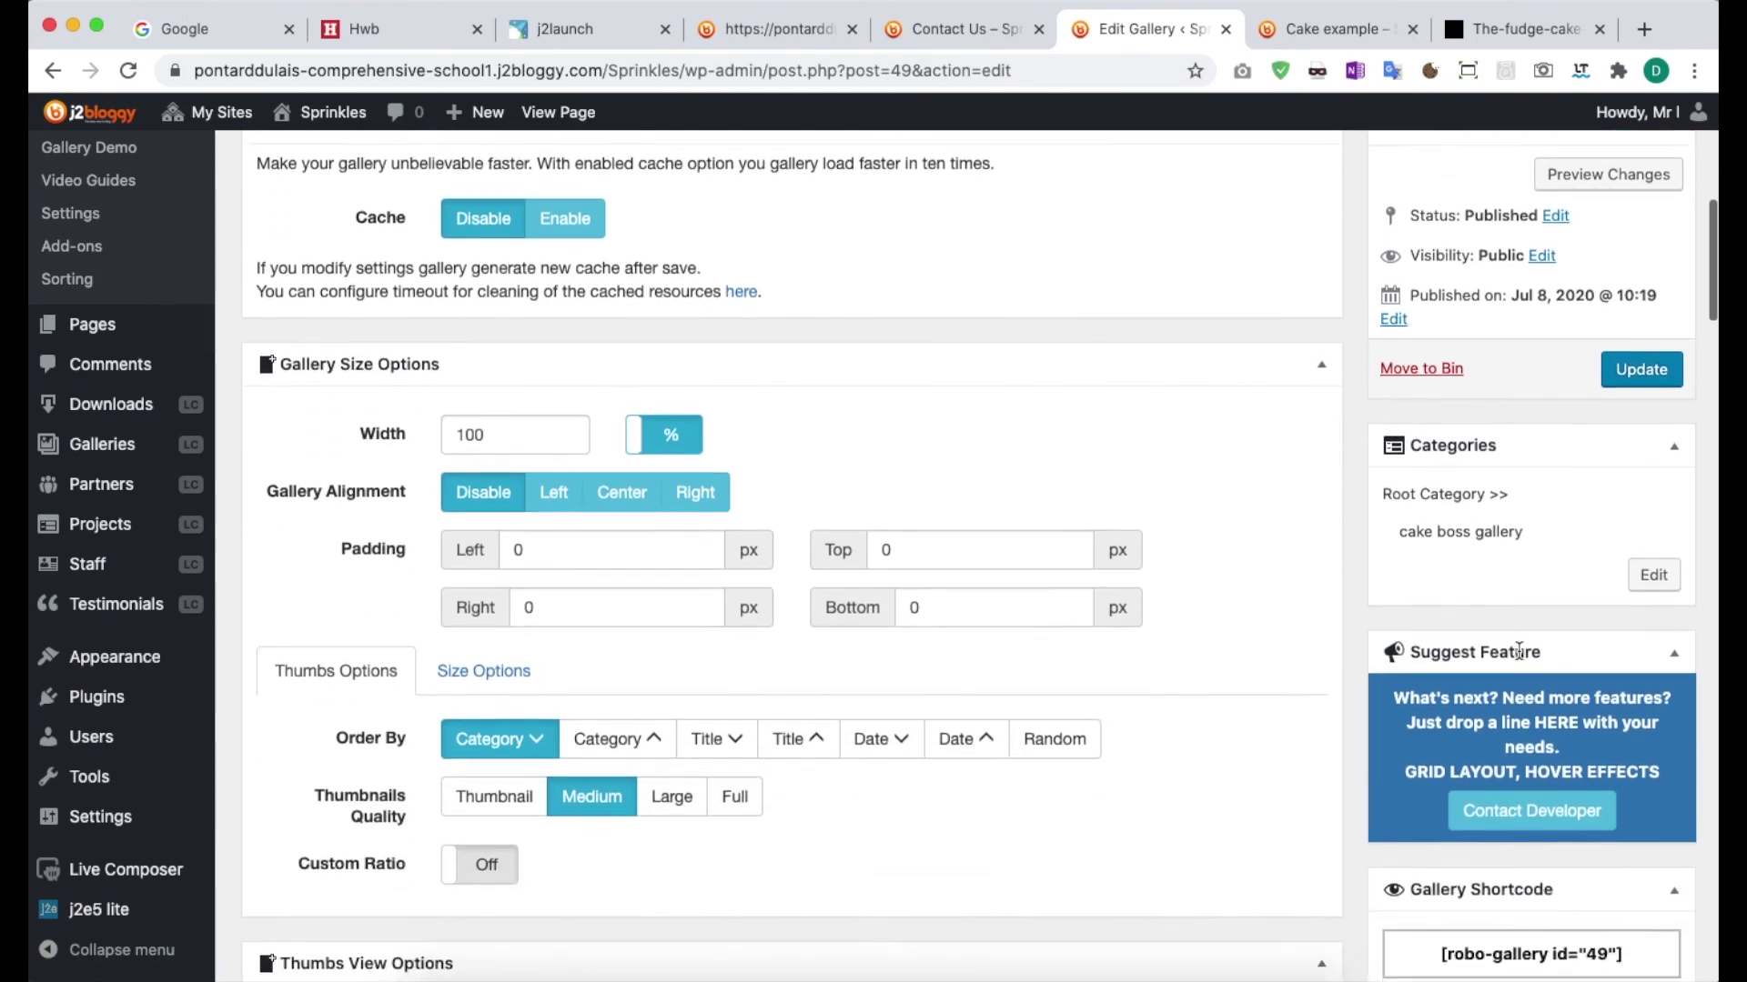
pyautogui.scroll(-6, 1519, 653)
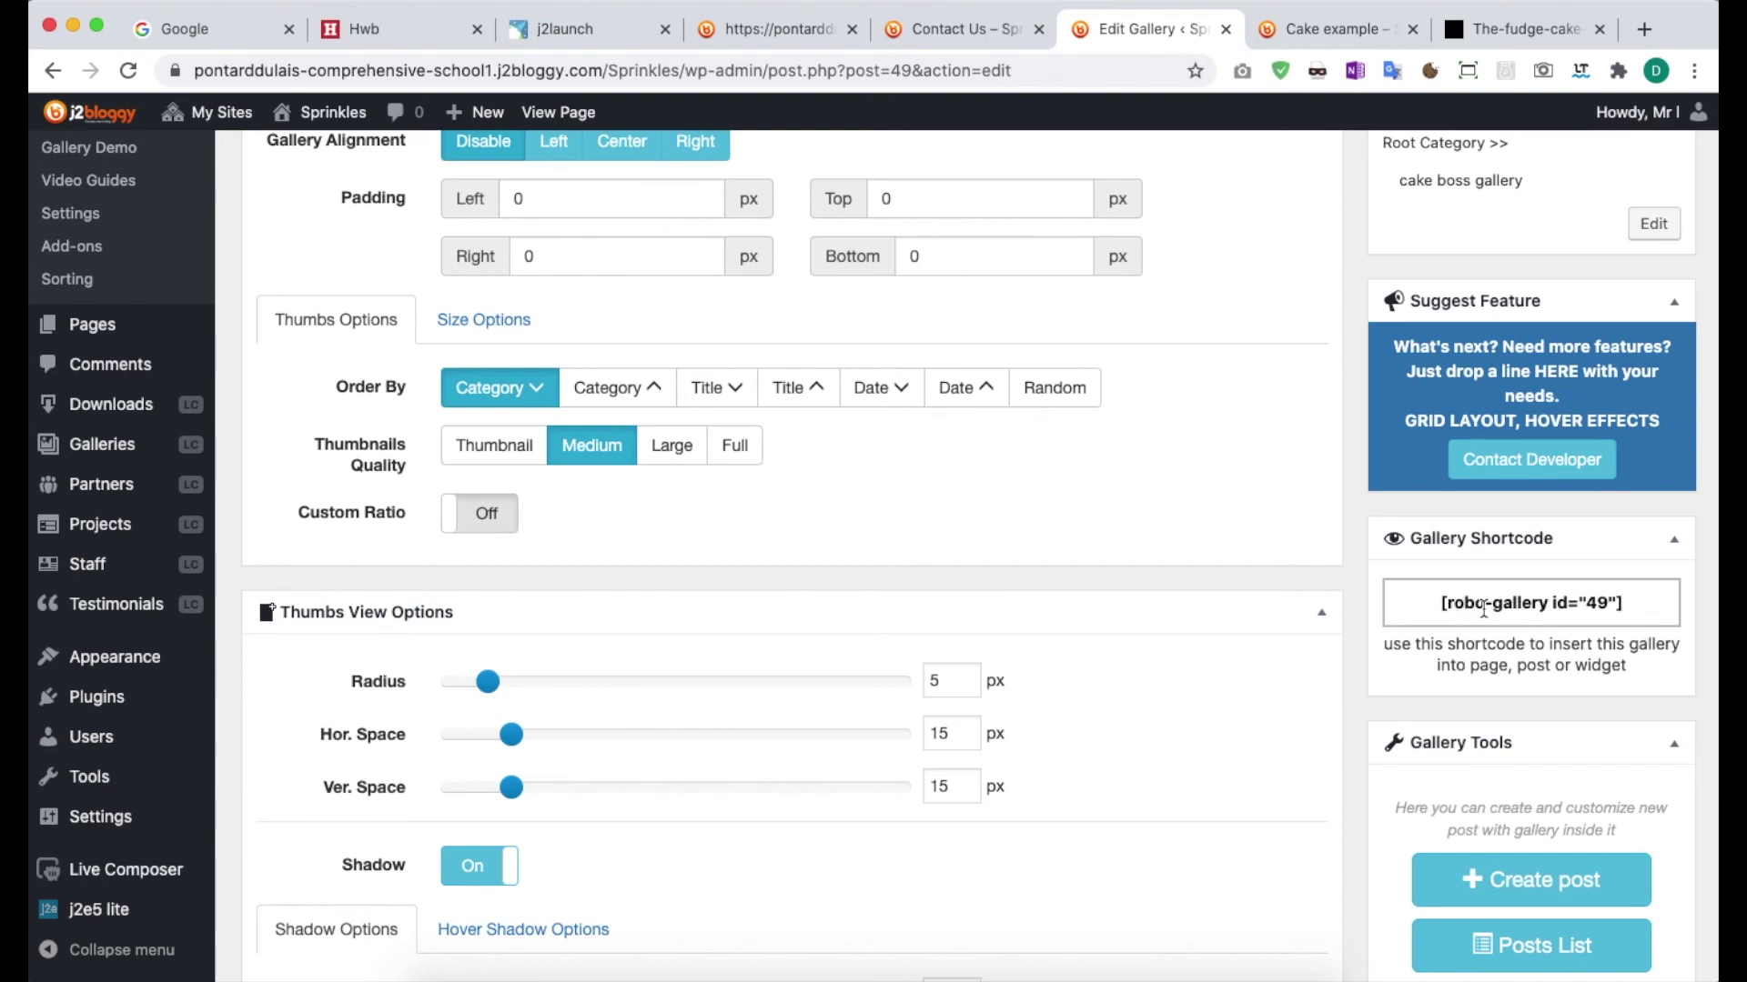
pyautogui.moveTo(1435, 612); pyautogui.dragTo(1632, 602)
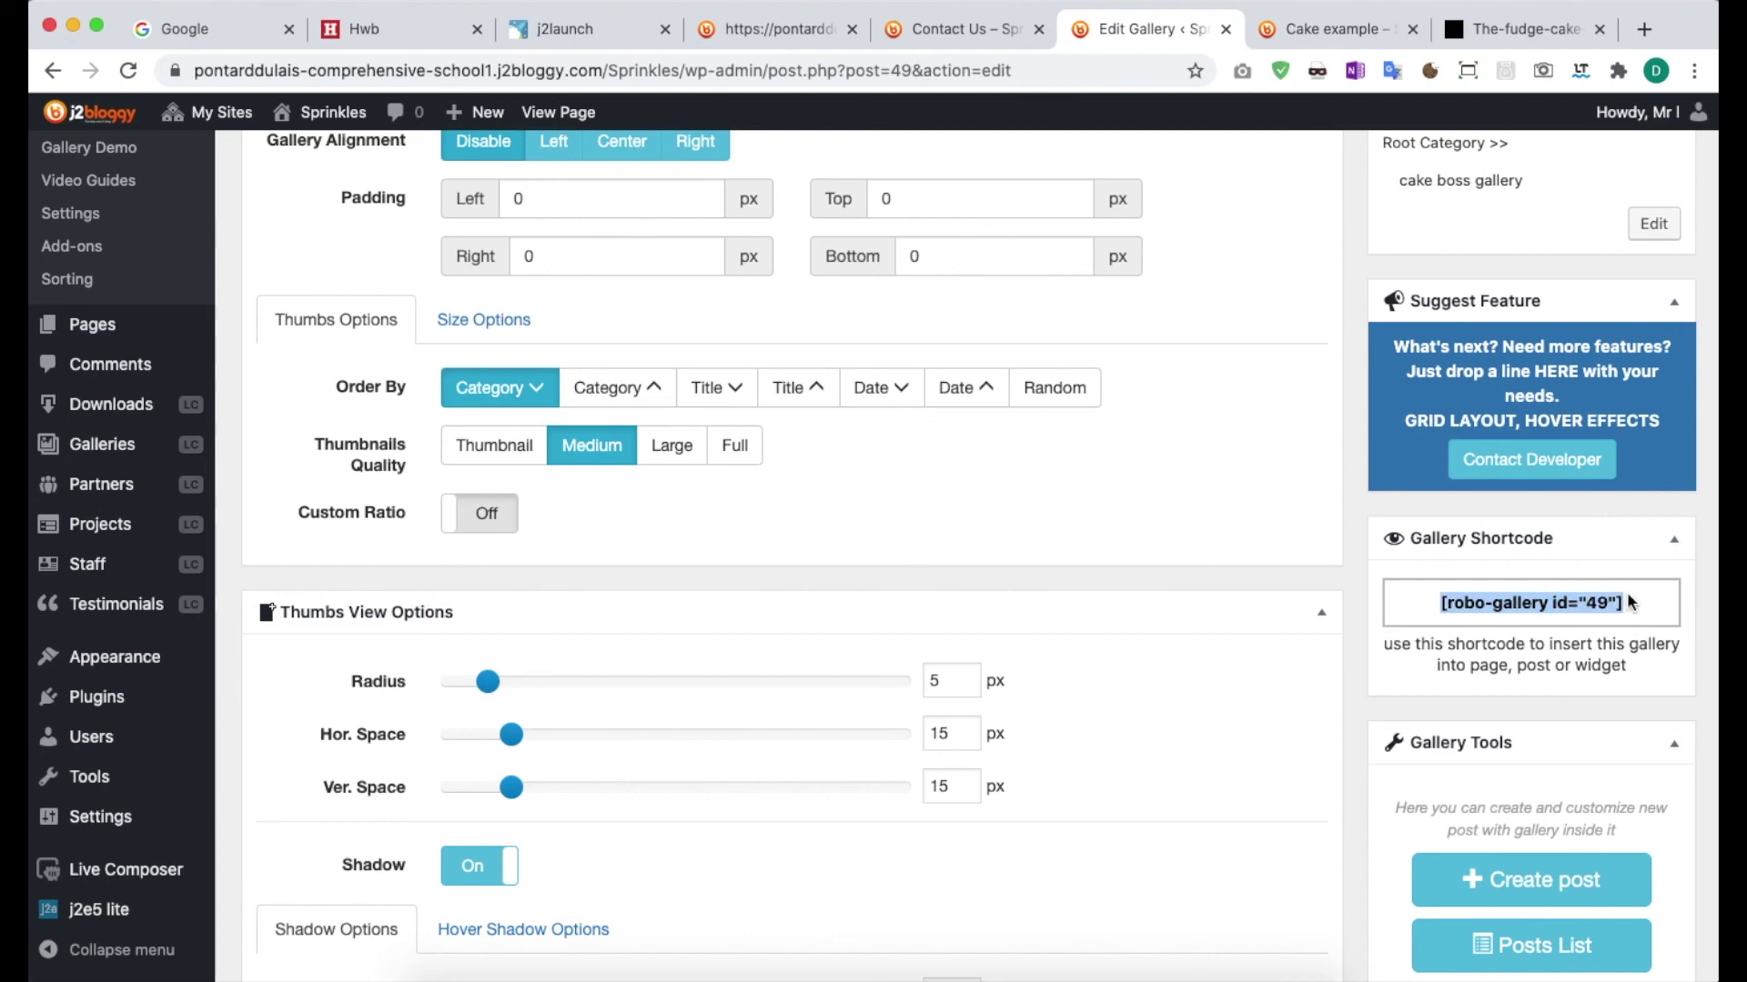
pyautogui.rightClick(1544, 605)
pyautogui.click(1275, 659)
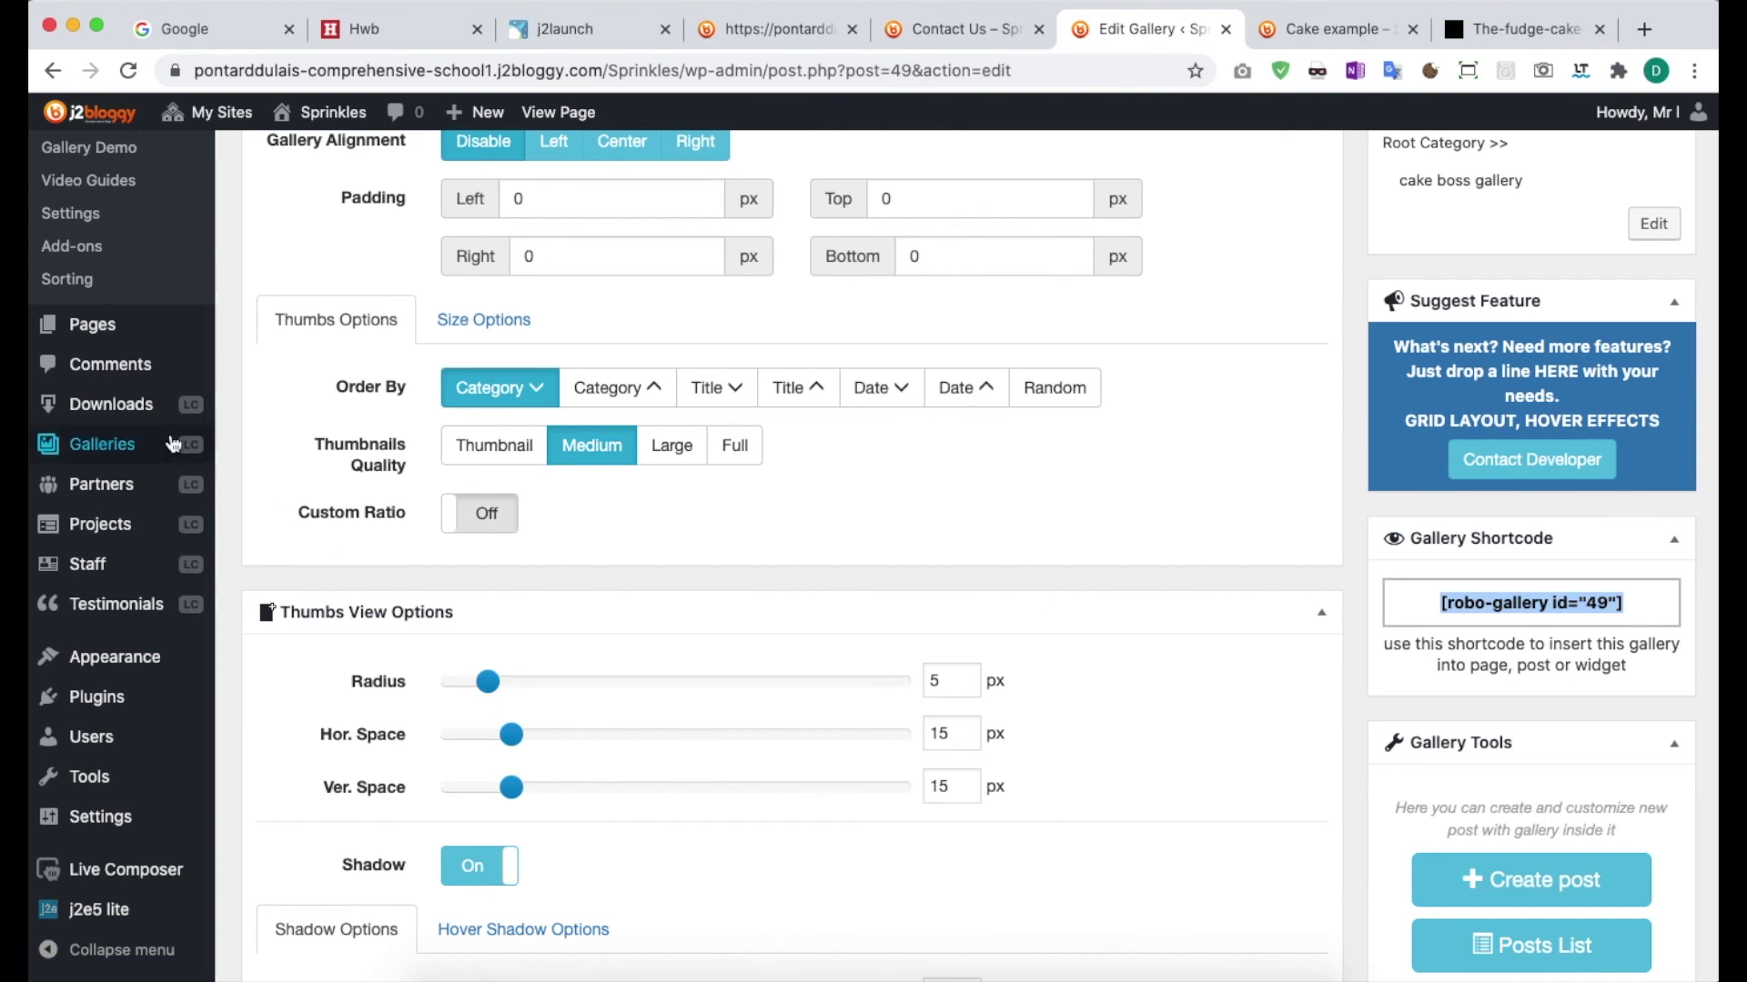
# Open the Contact Us page in the page builder and add a Text element below the customer satisfaction progress bar.
pyautogui.click(103, 329)
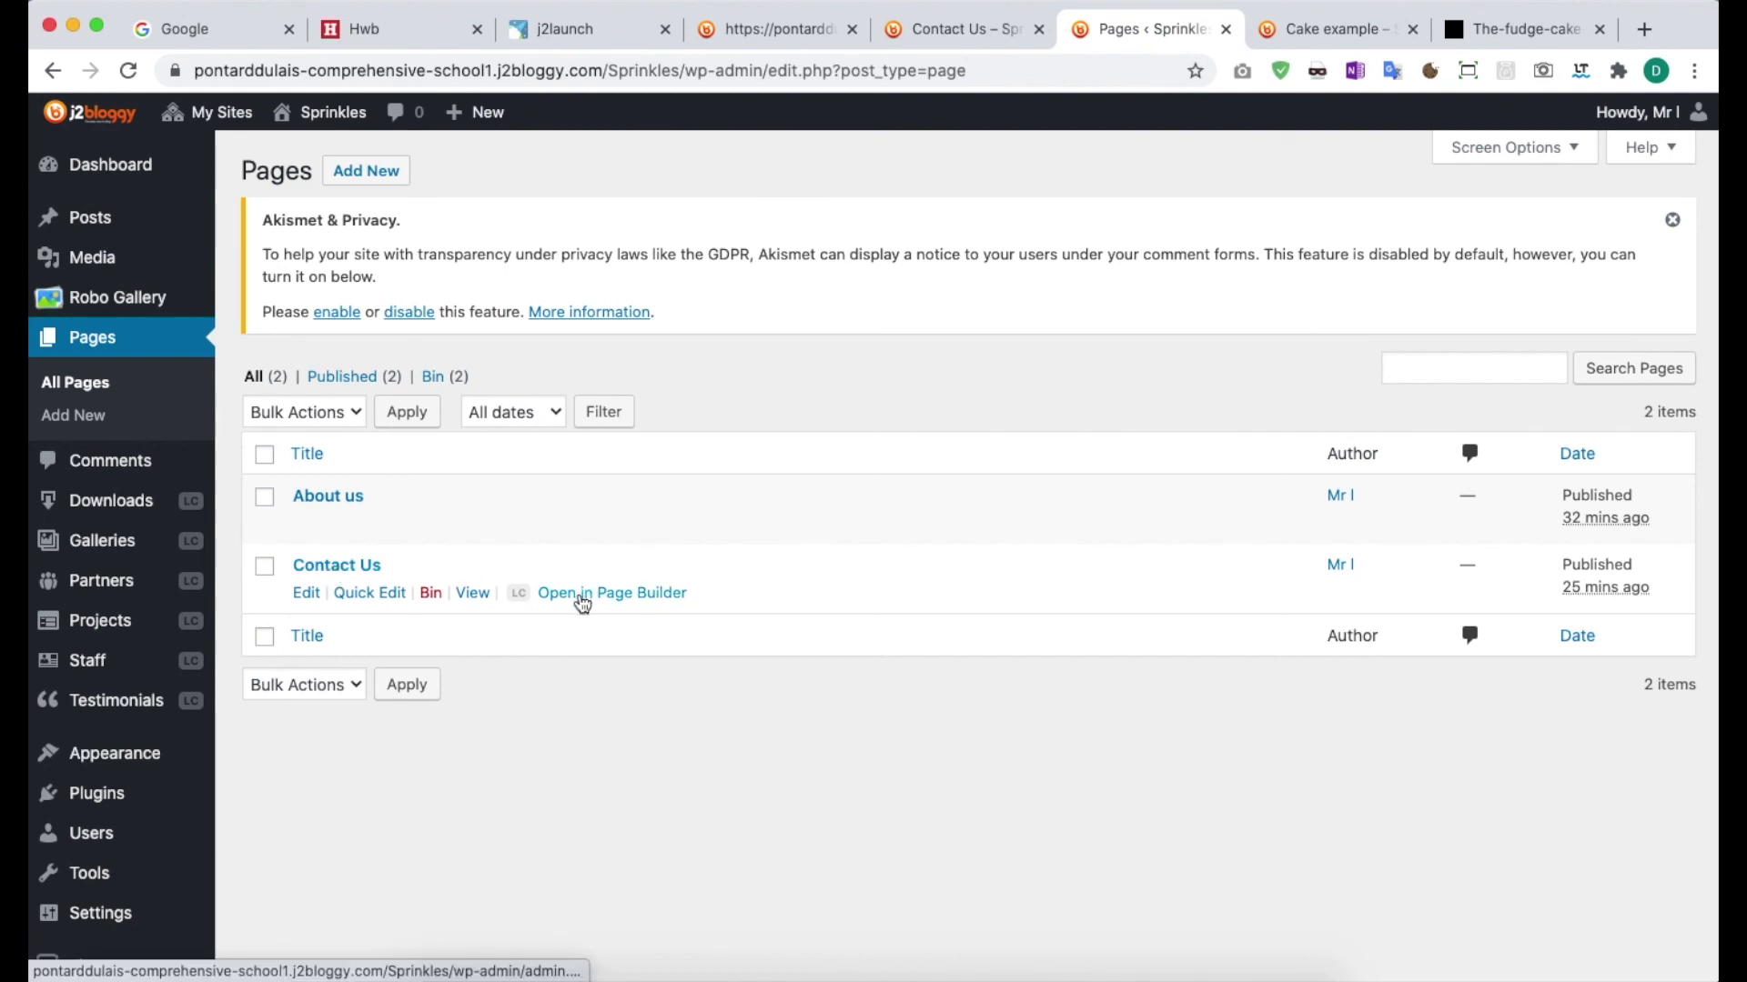
pyautogui.click(630, 596)
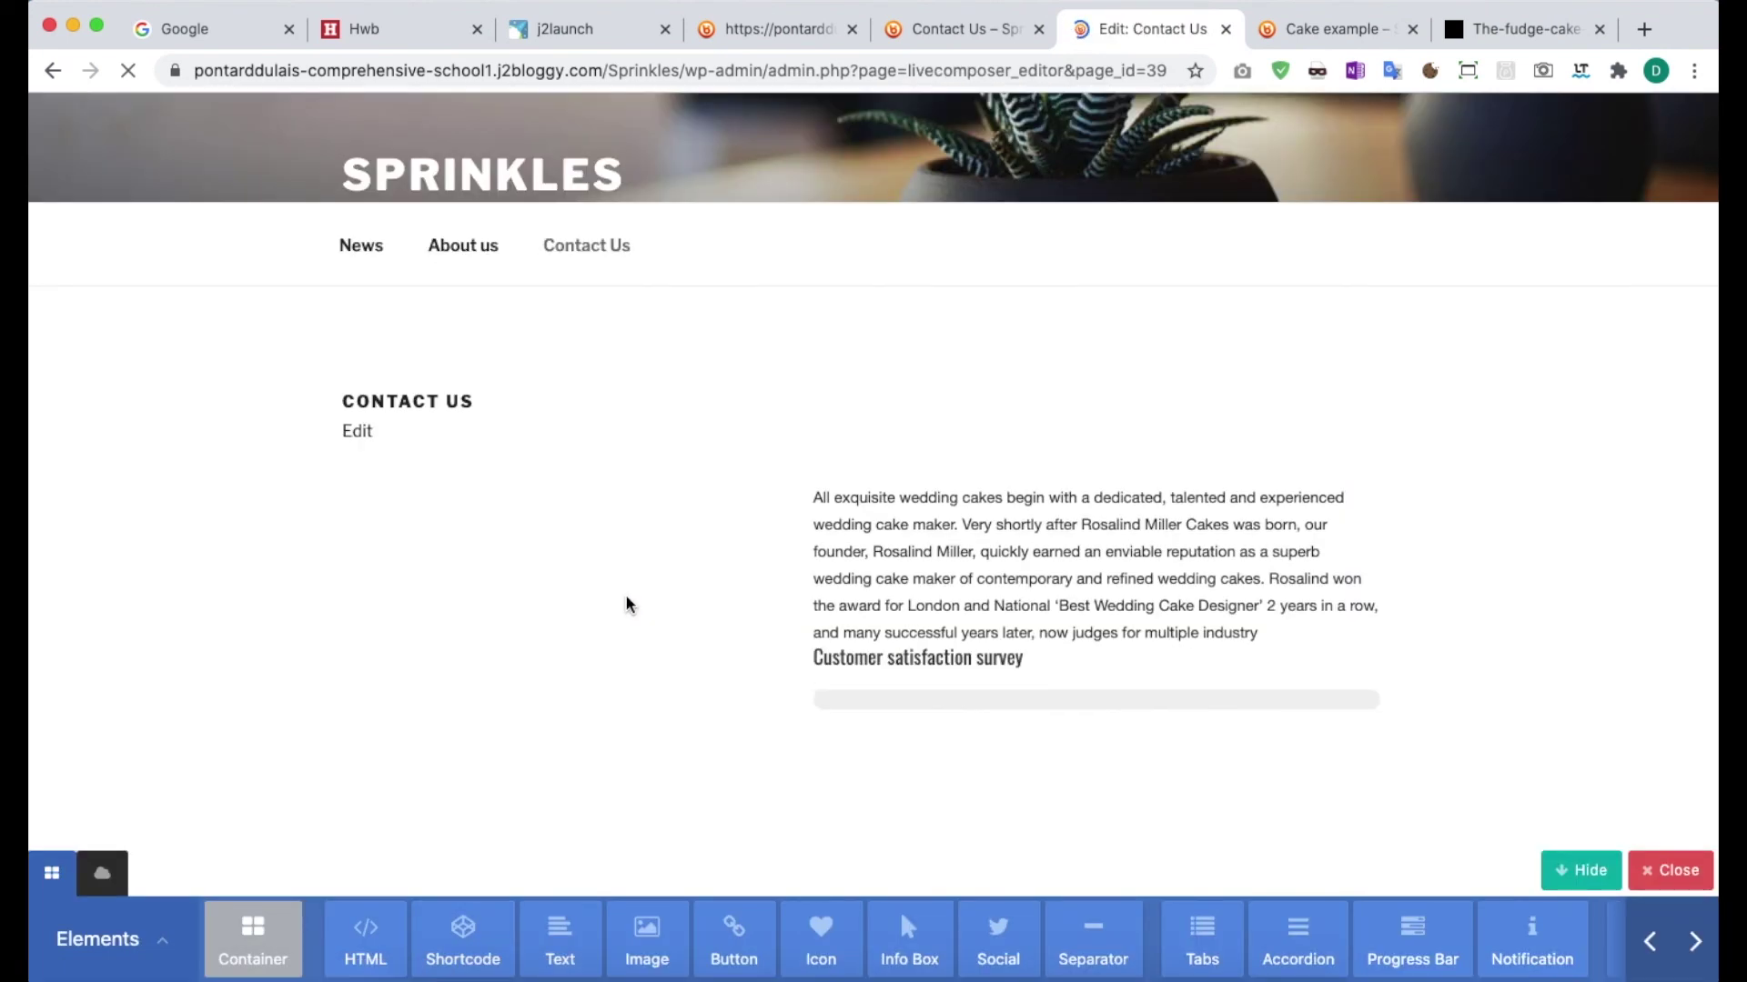
pyautogui.scroll(-3, 1138, 563)
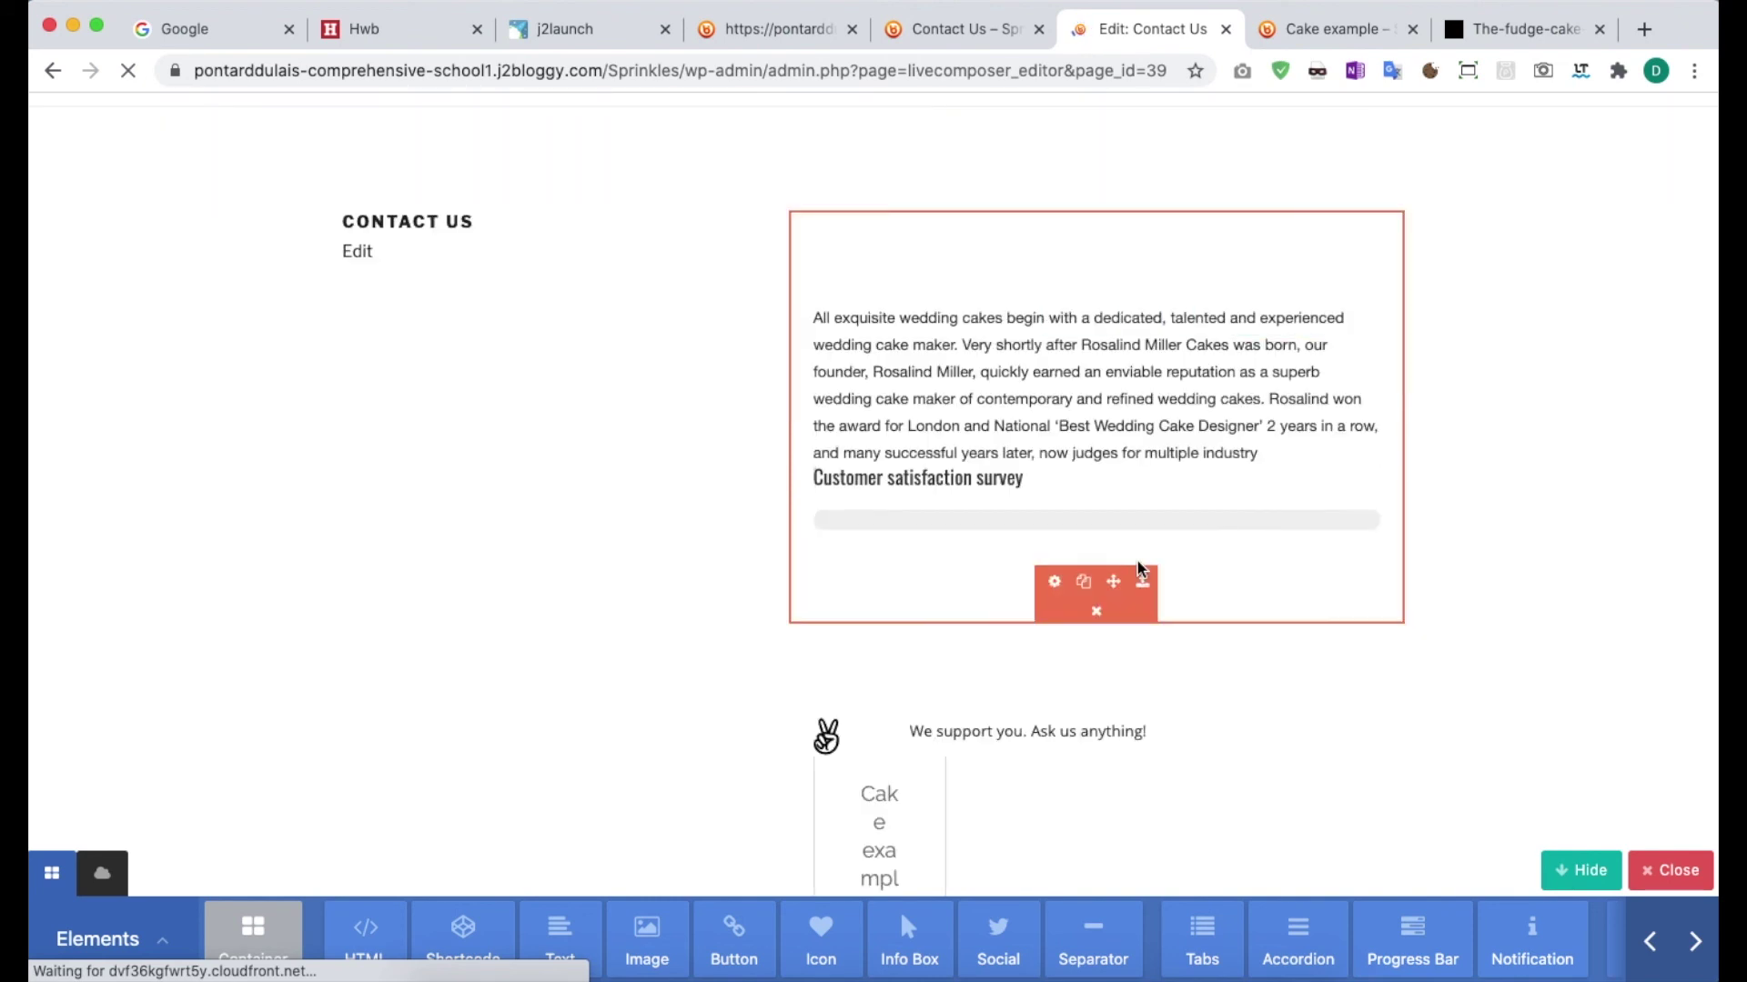
pyautogui.scroll(1, 1138, 592)
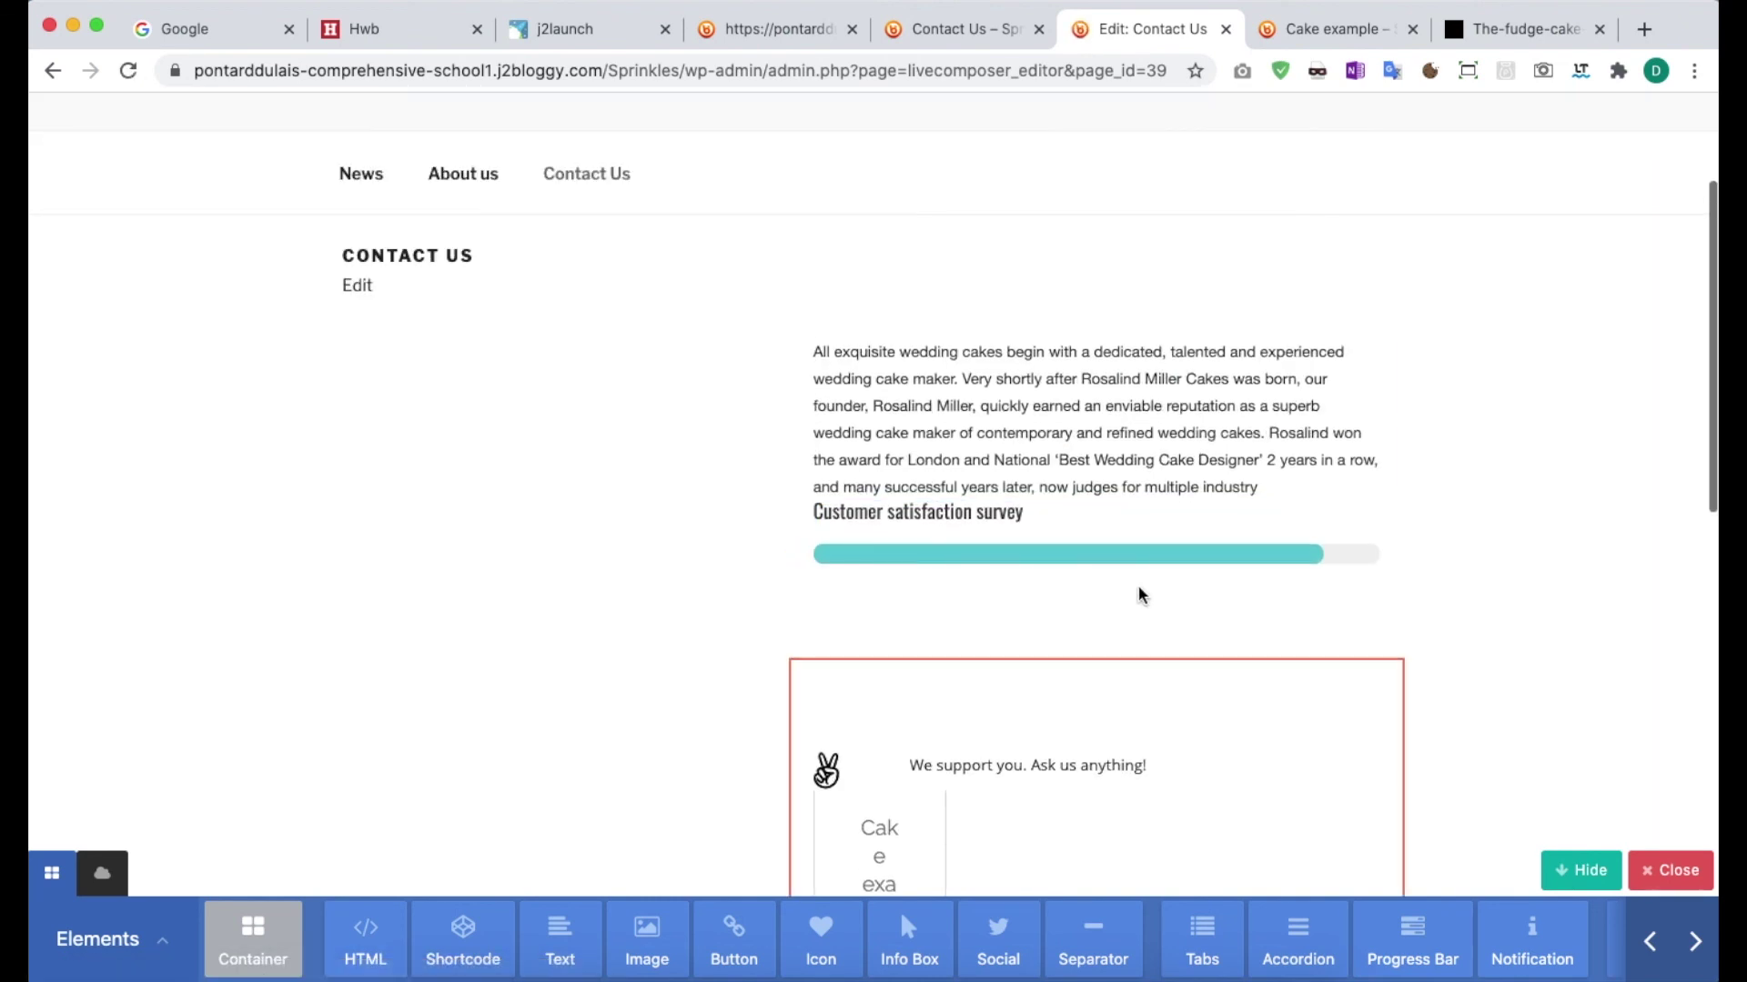
pyautogui.scroll(1, 689, 784)
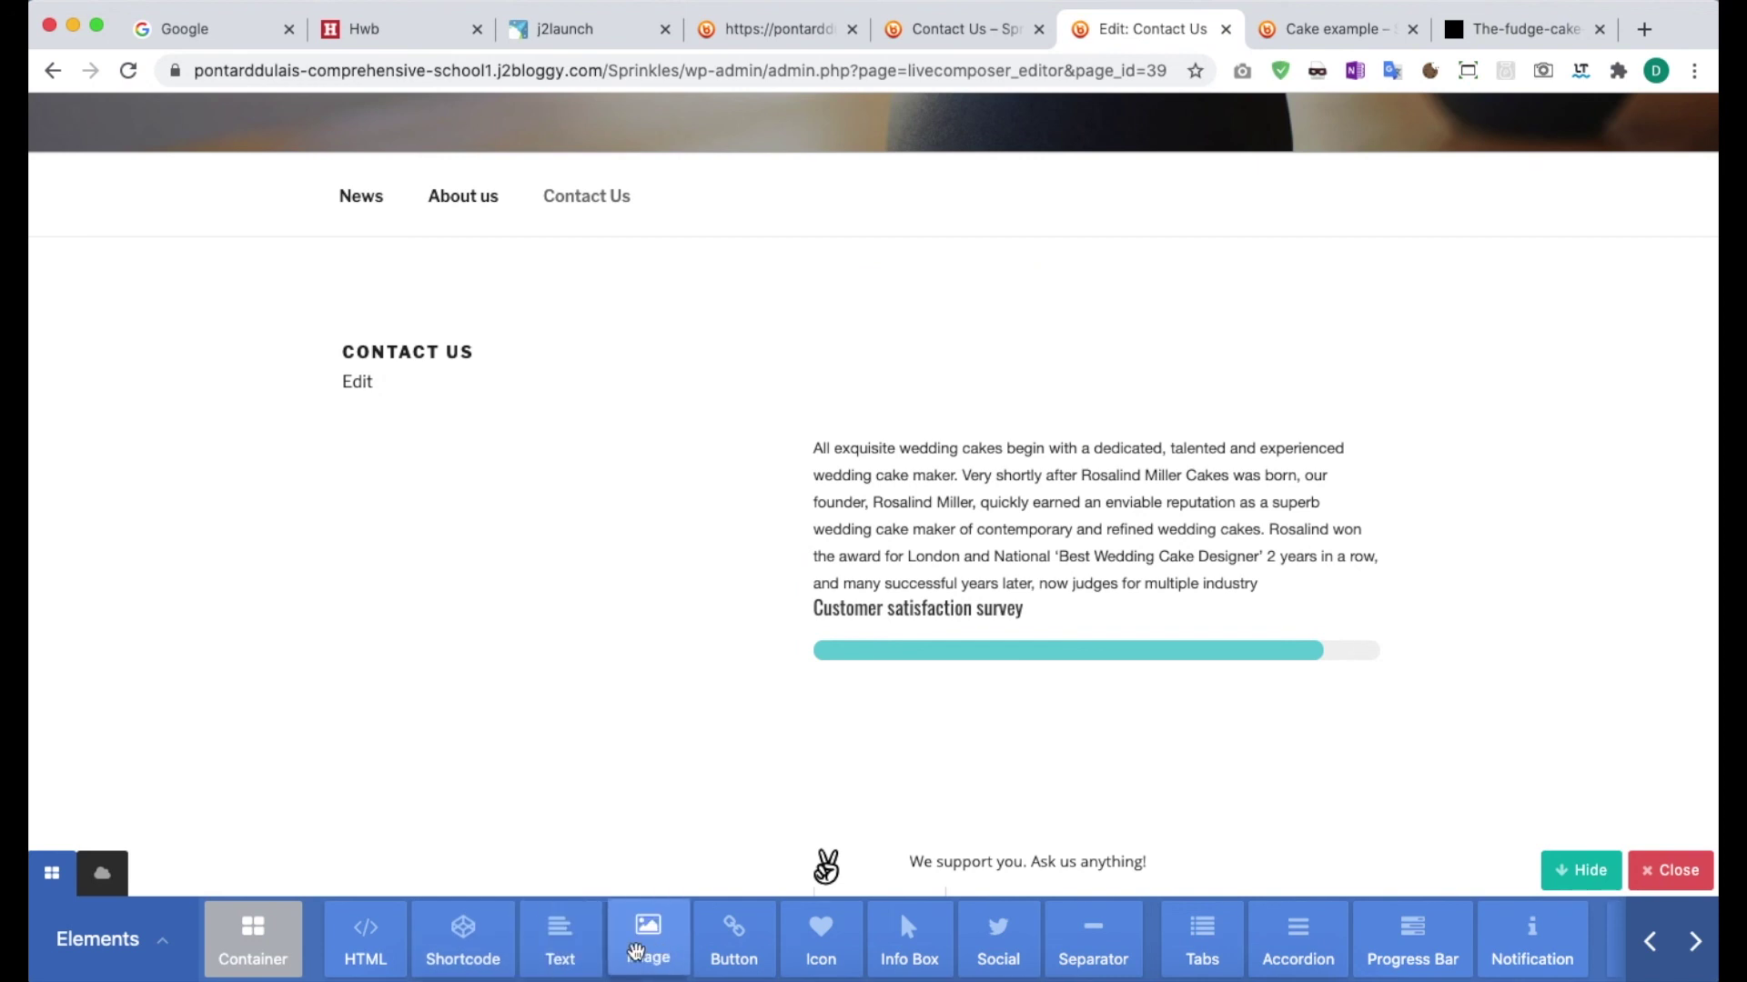
pyautogui.moveTo(568, 946); pyautogui.dragTo(1078, 709)
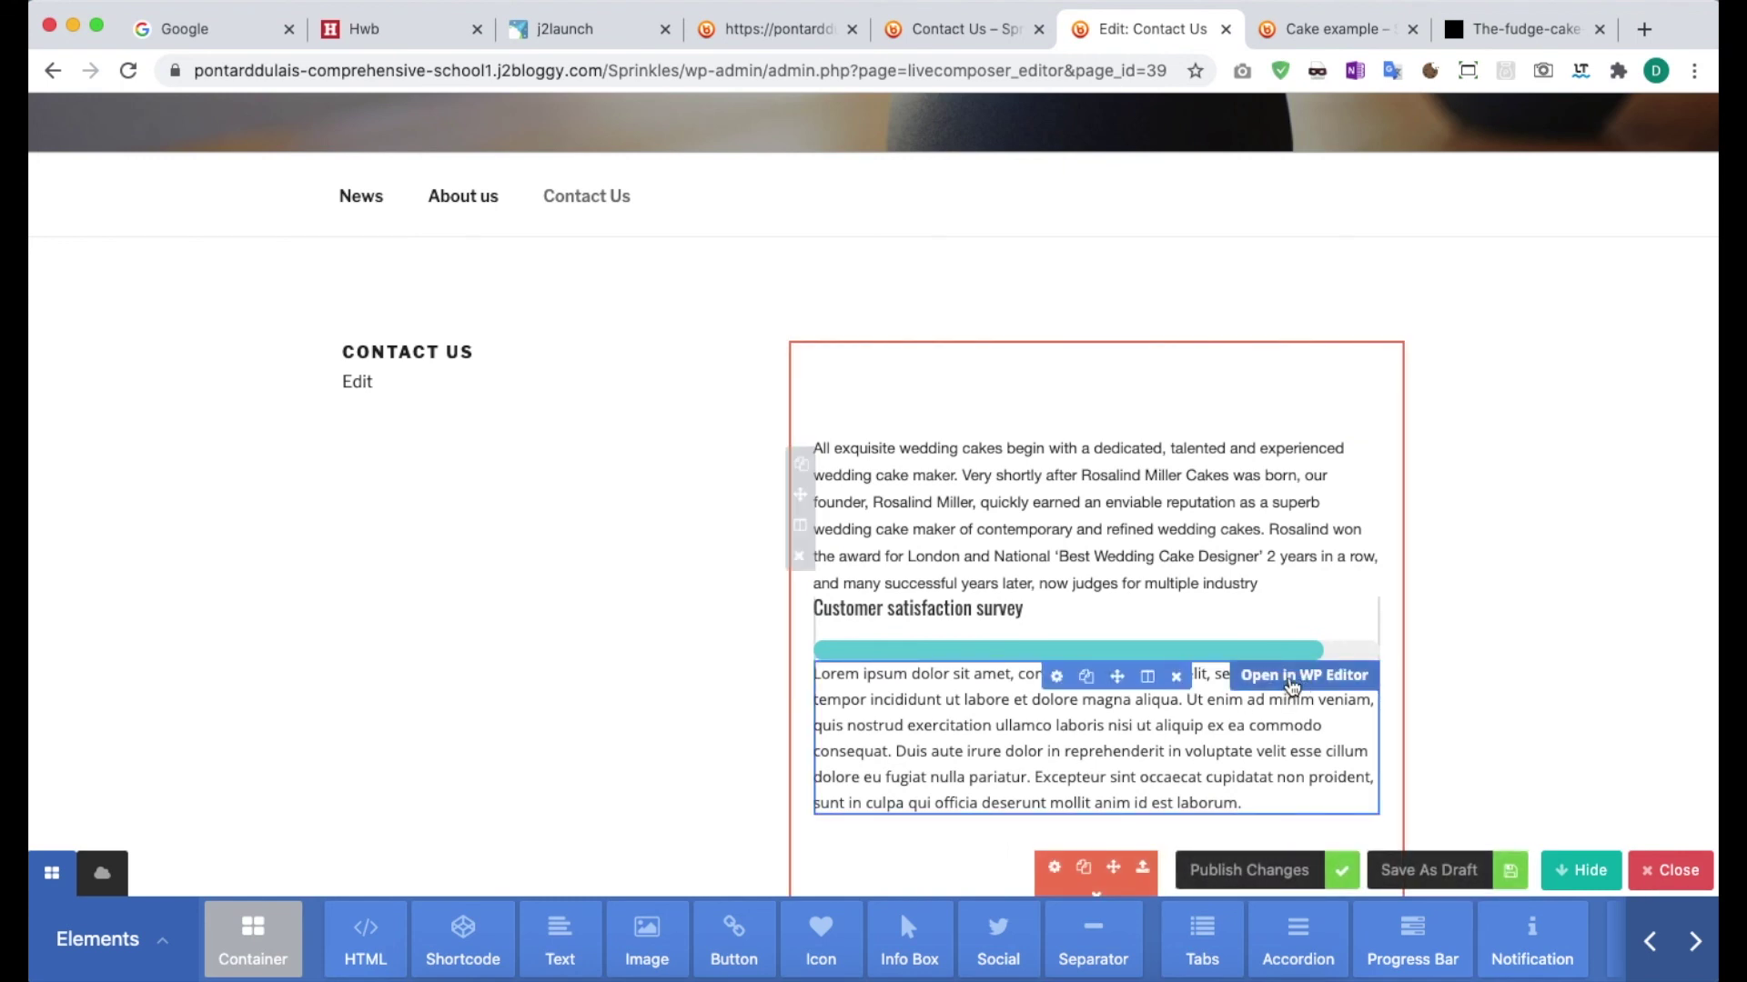
# Replace the new text element's placeholder text with the shortcode [robo-gallery id="49"] in the WP Editor and confirm the element.
pyautogui.click(1291, 678)
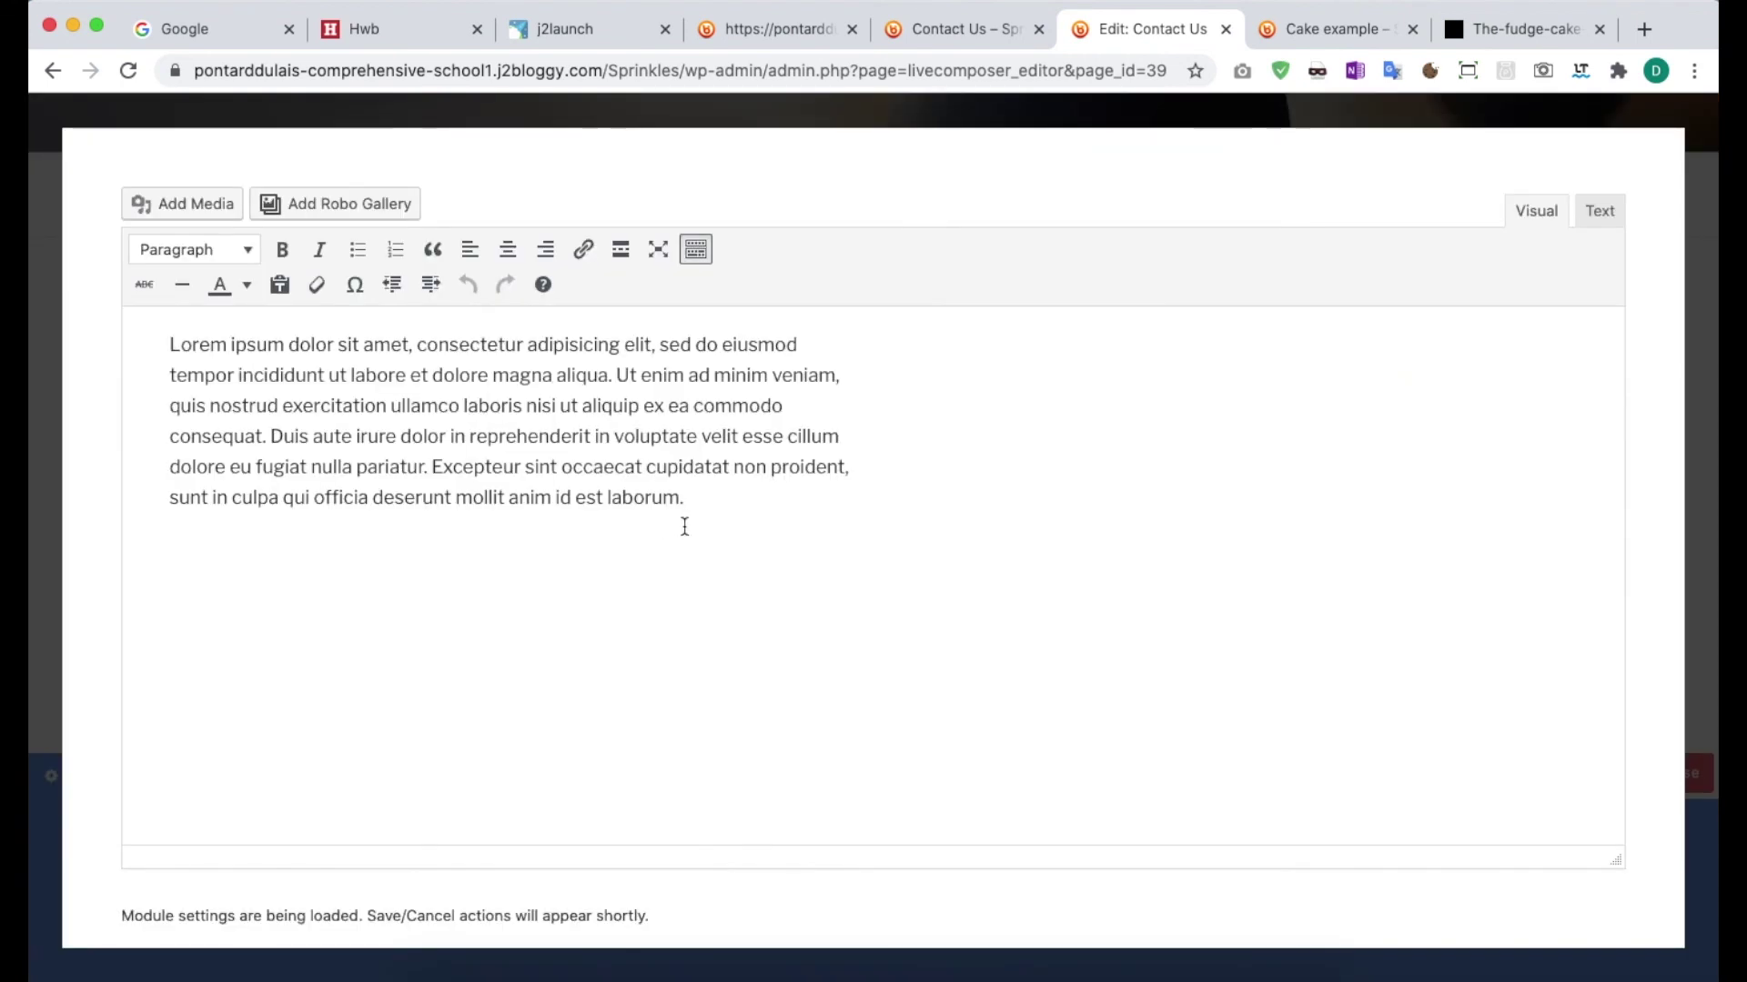
pyautogui.hotkey('ctrl', 'a')
pyautogui.press('BackSpace')
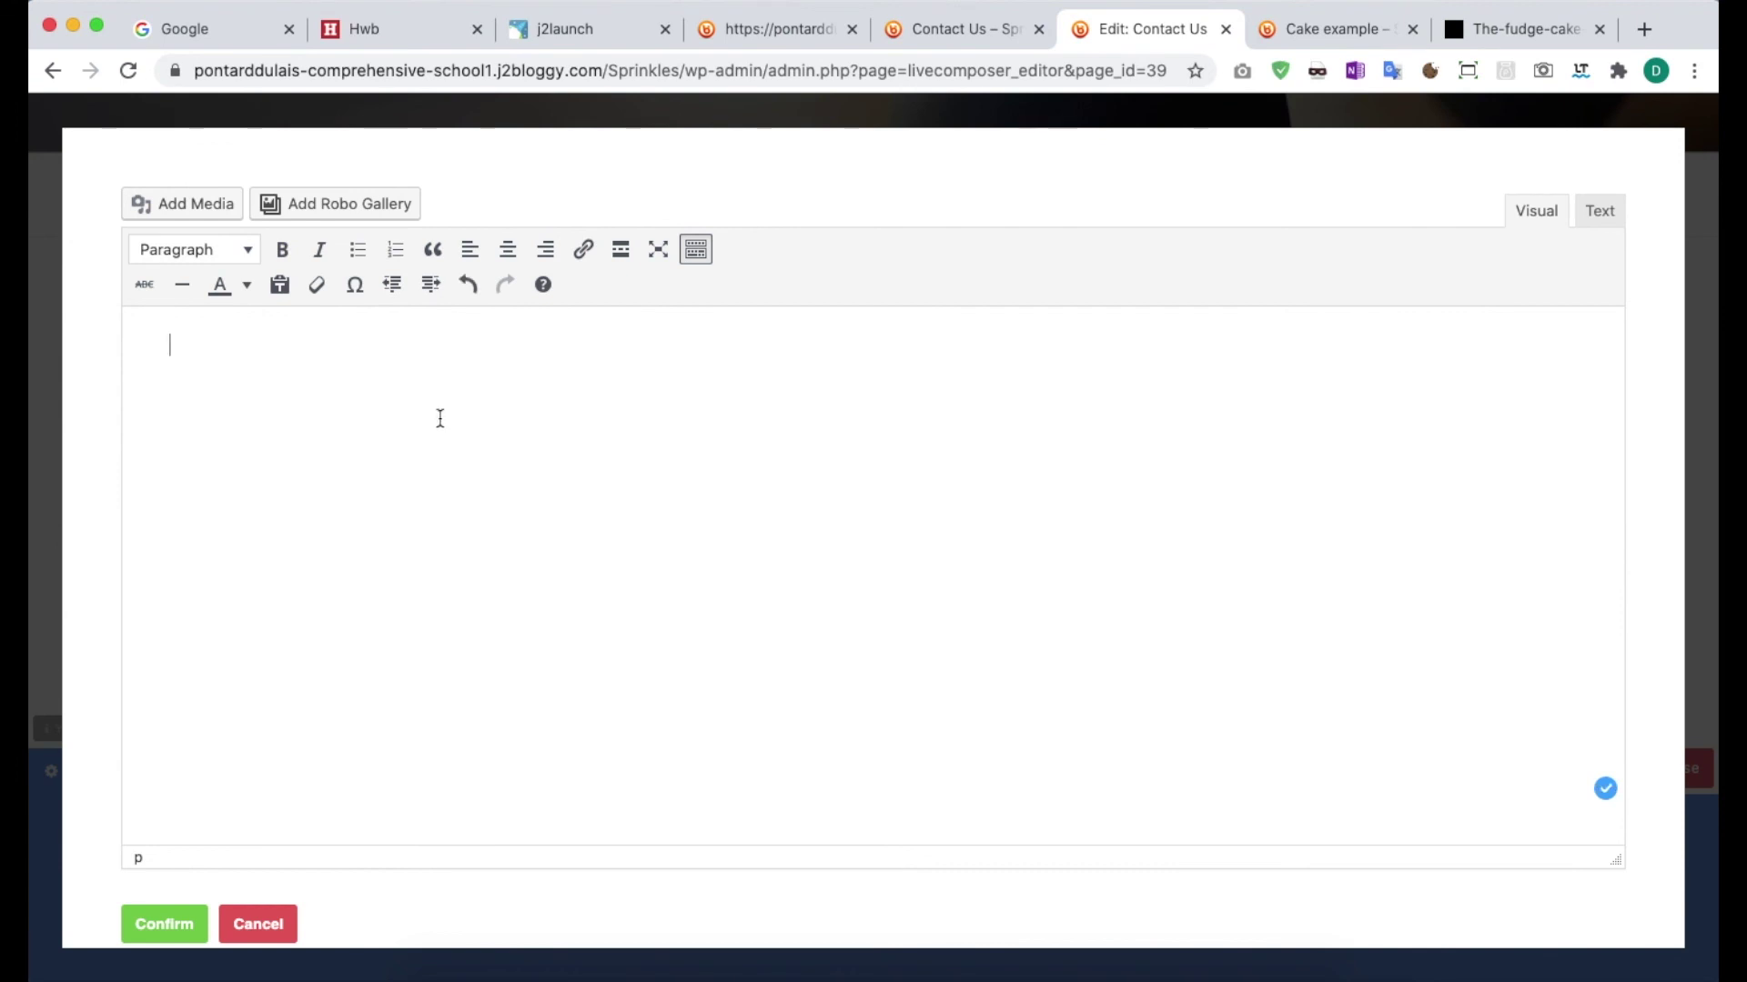
pyautogui.press('super+v')
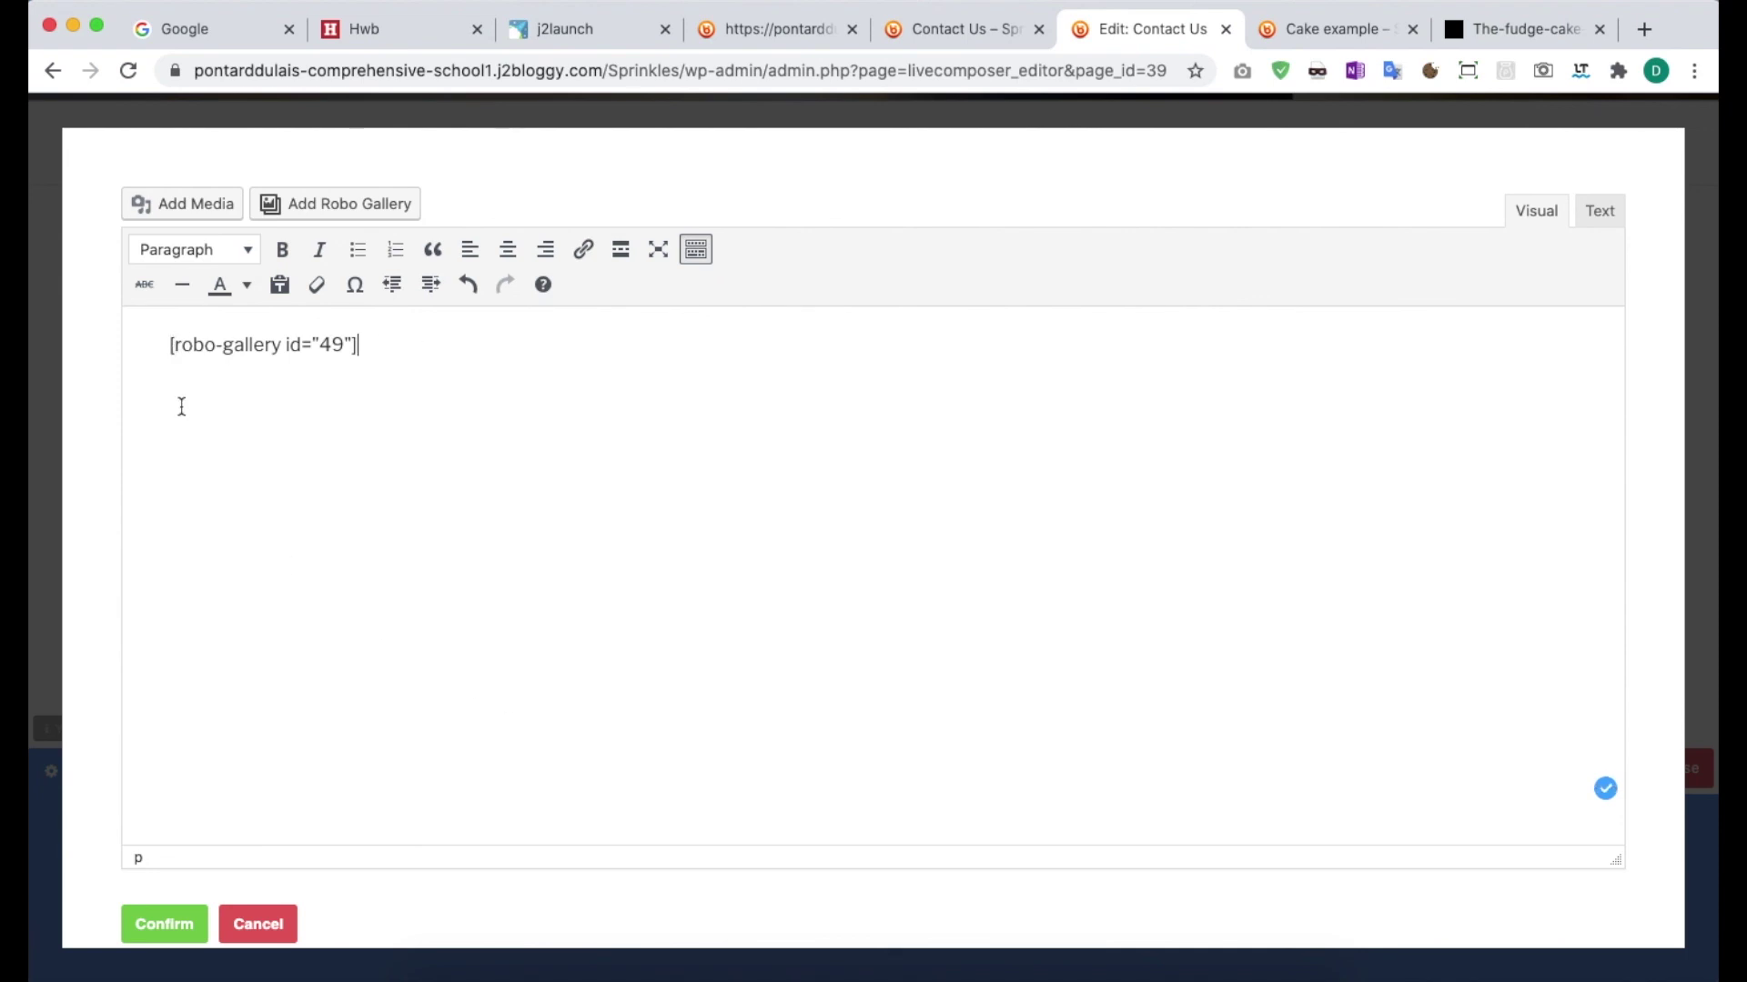
pyautogui.click(154, 937)
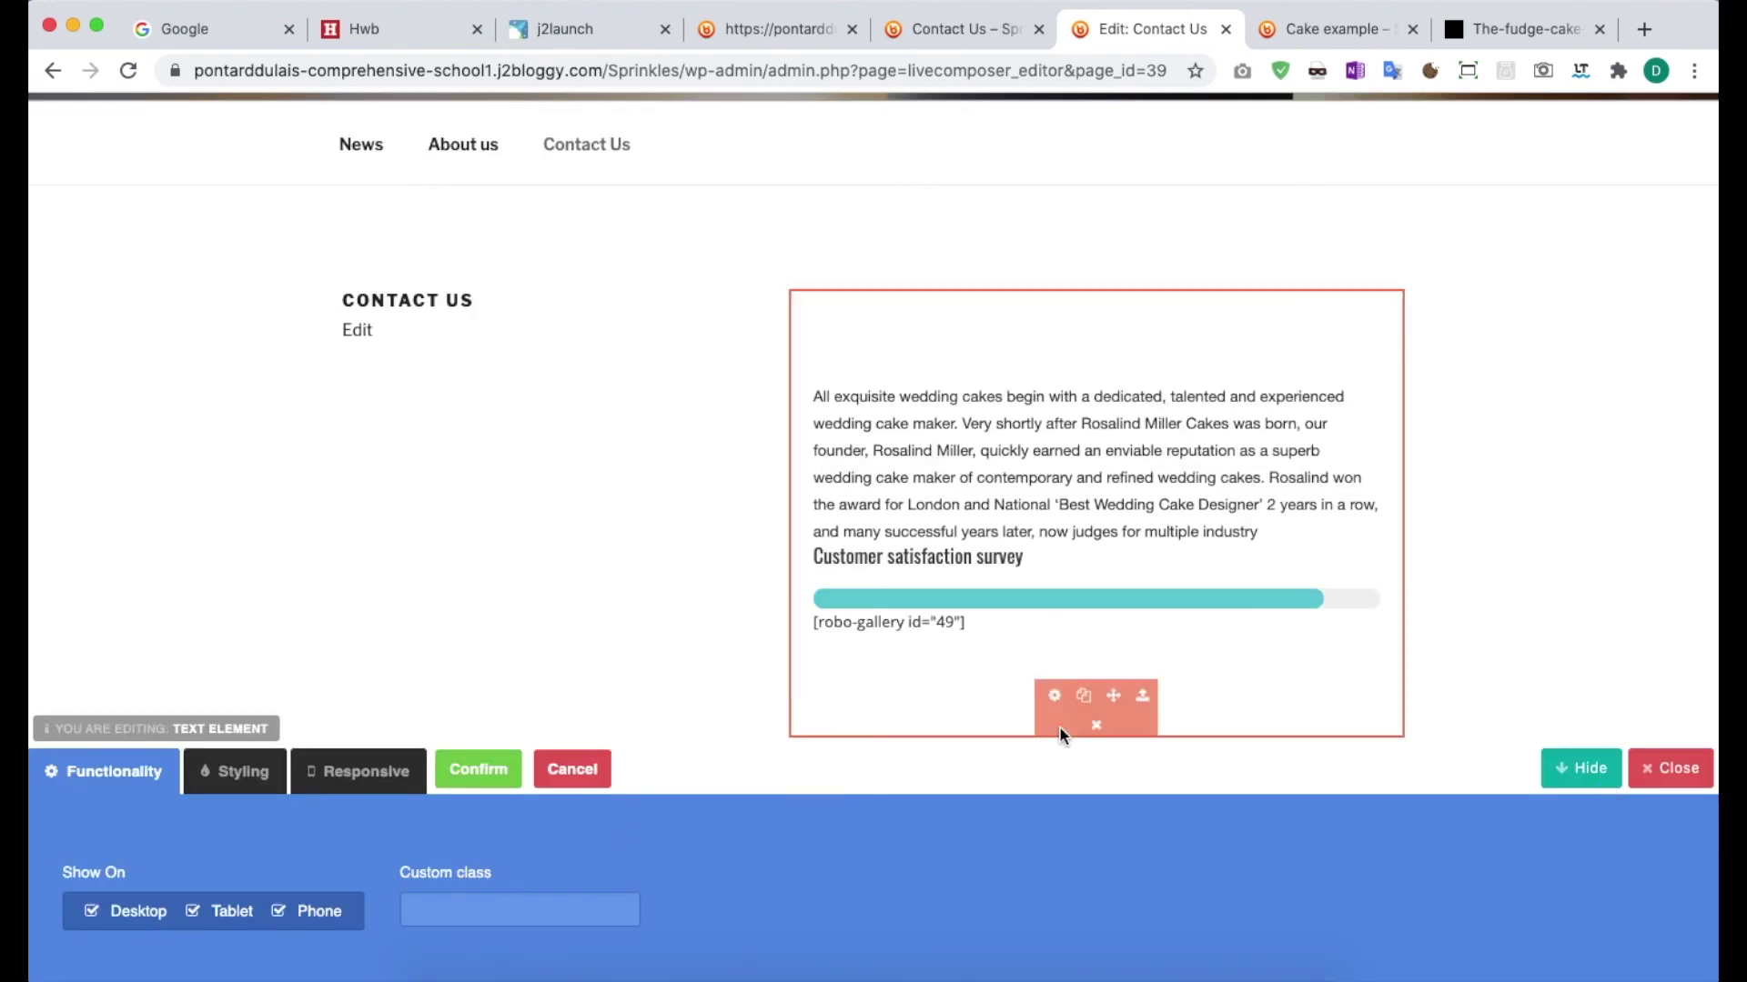
pyautogui.click(487, 764)
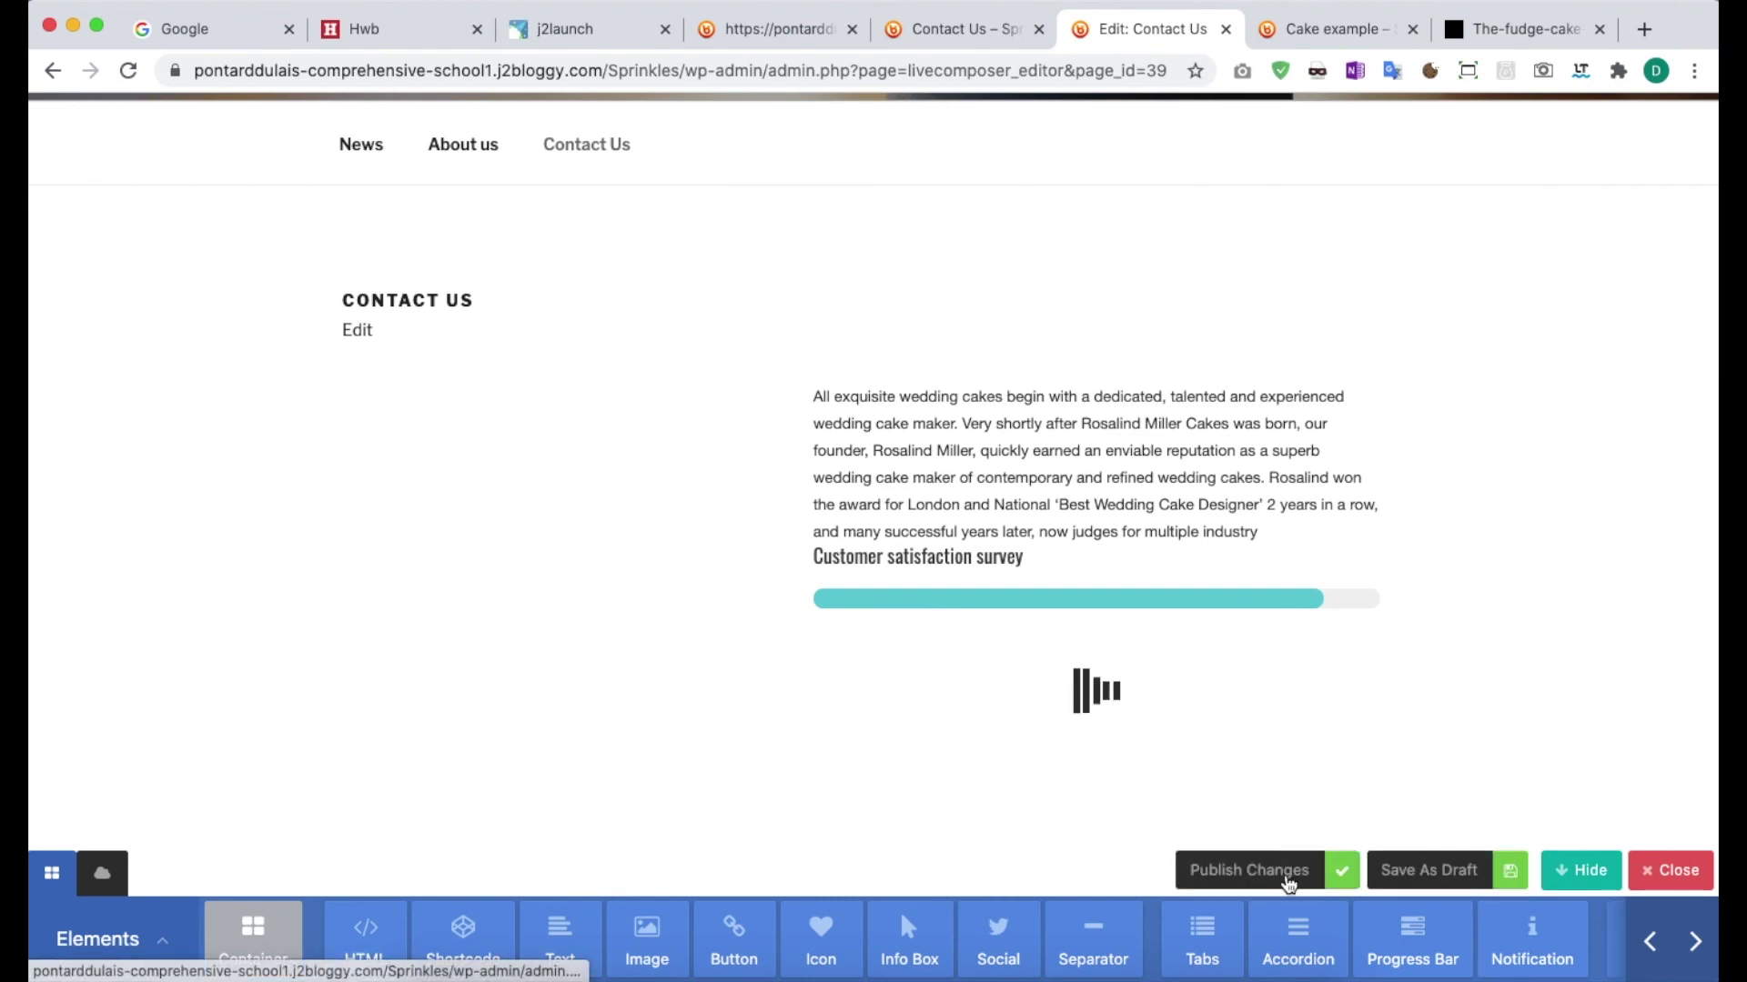
# Publish the Contact Us page changes and close the Live Composer editor.
pyautogui.scroll(-3, 1273, 700)
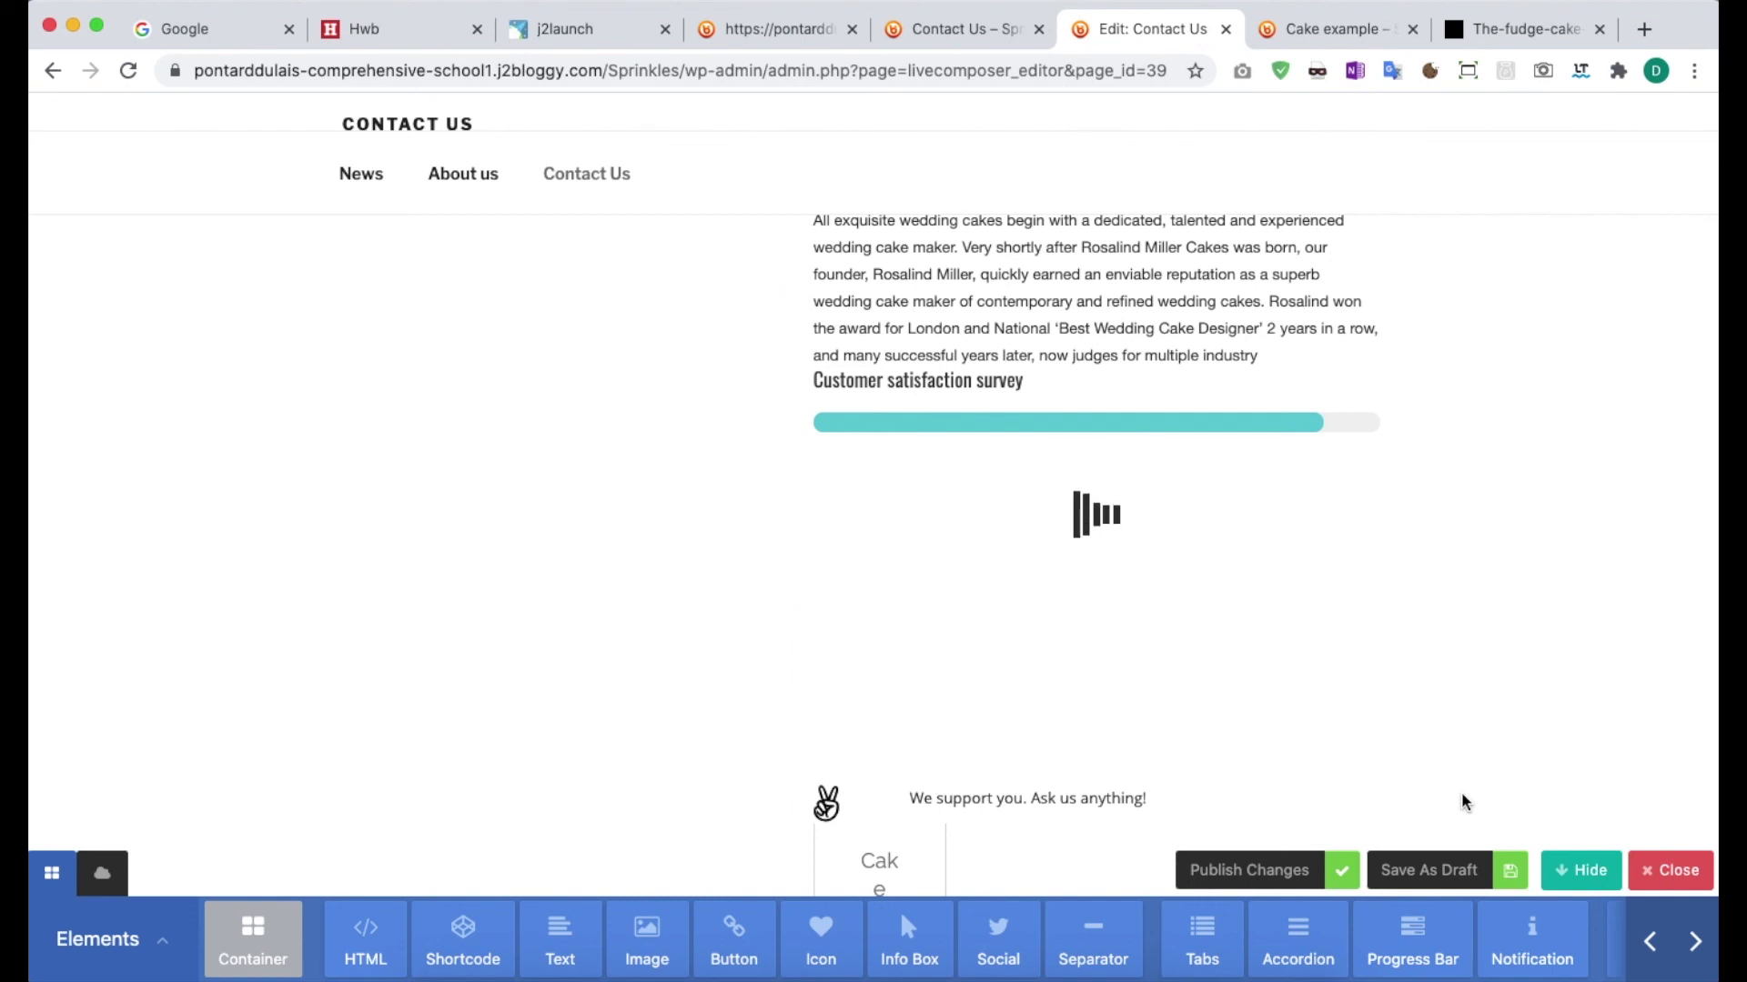
pyautogui.click(1260, 883)
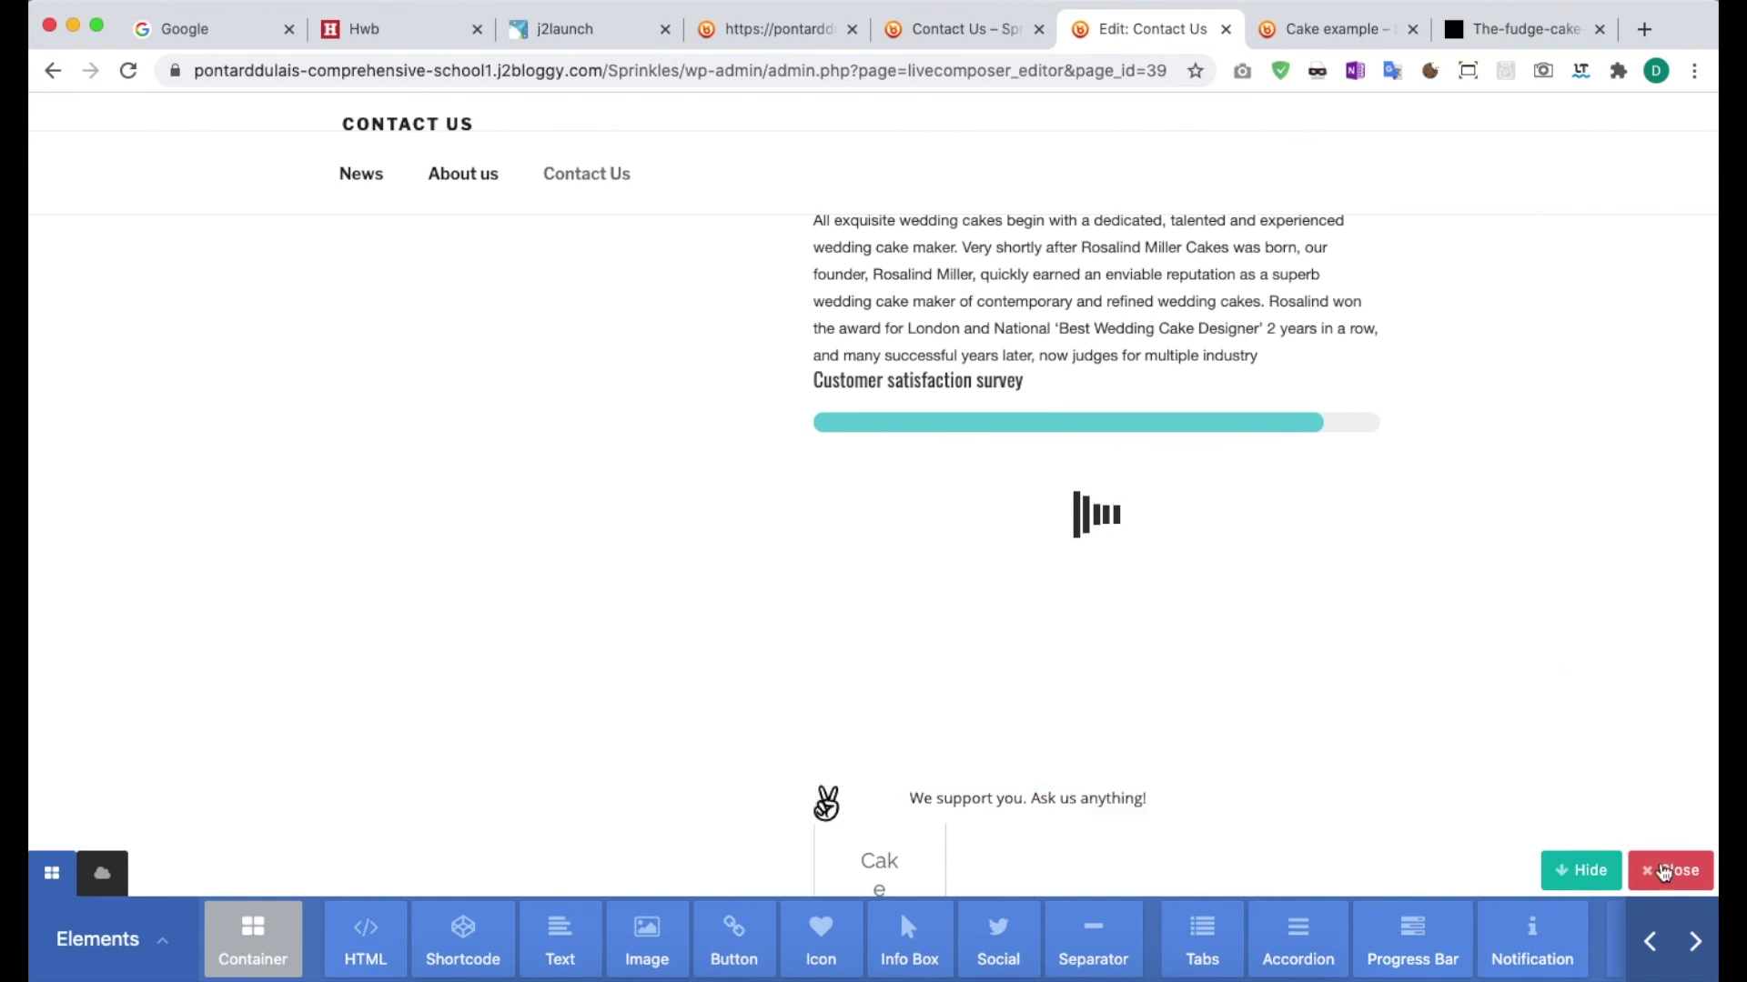
pyautogui.click(1660, 870)
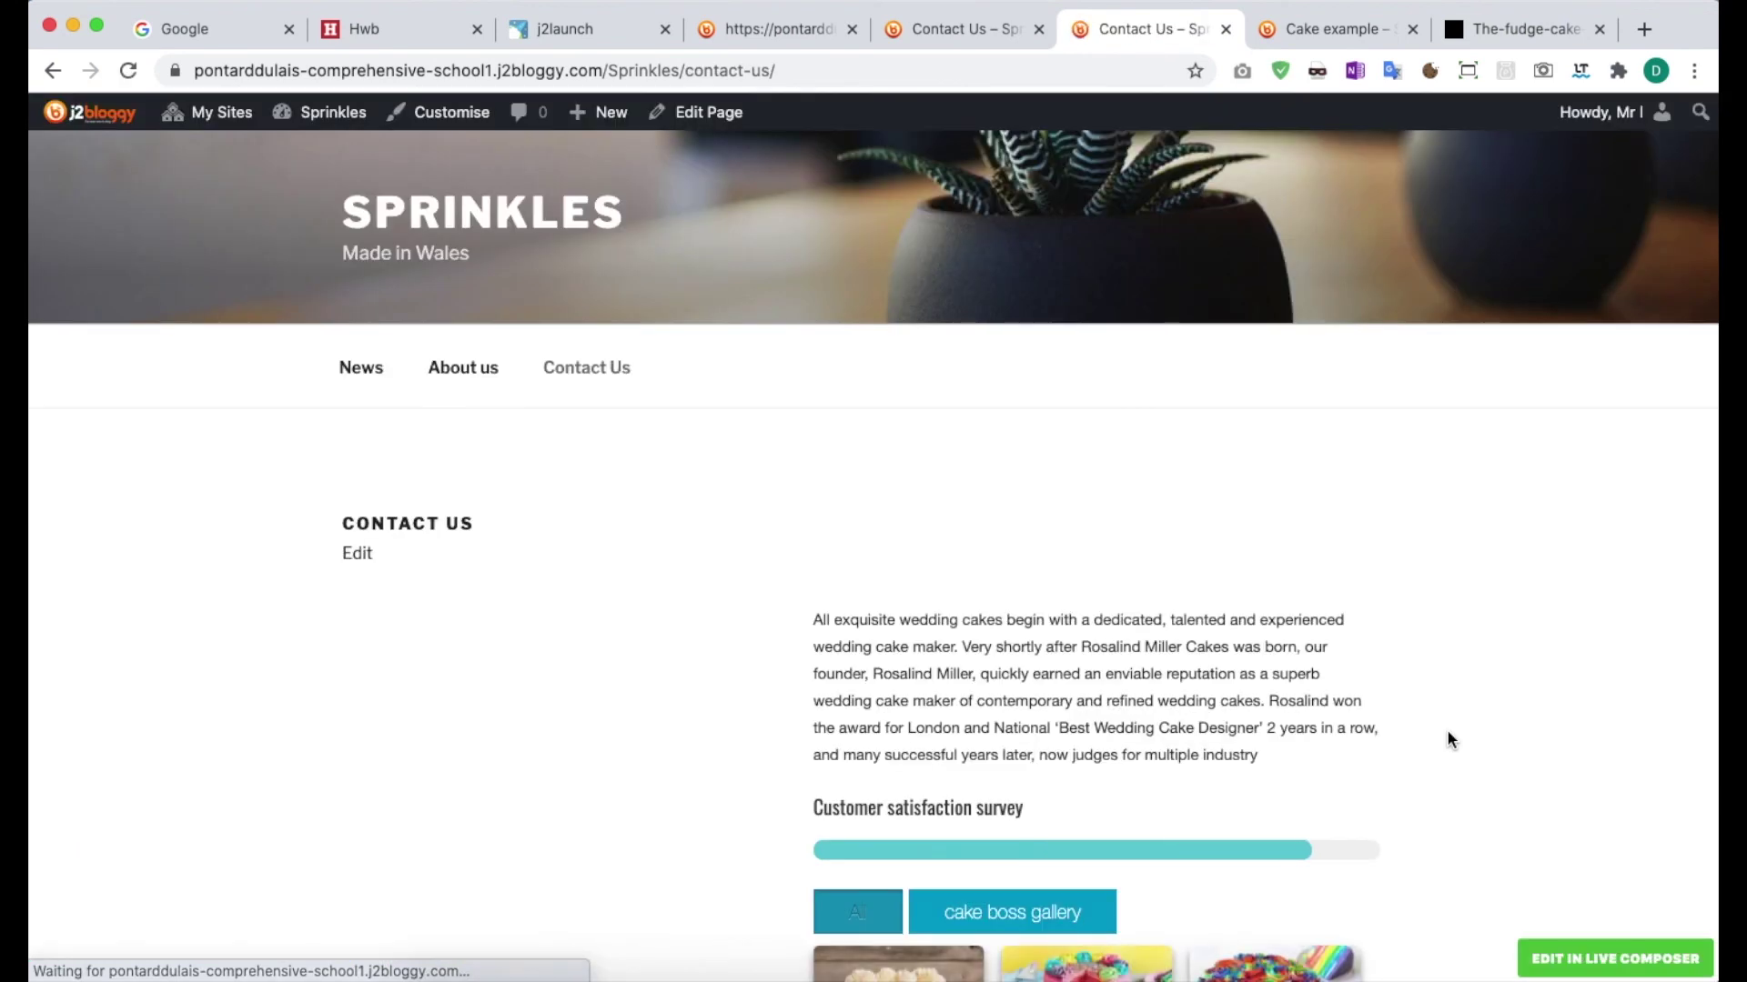
# Check the cake gallery on the live Contact Us page, stepping through enlarged images in the lightbox and reviewing the layout.
pyautogui.scroll(-5, 1447, 732)
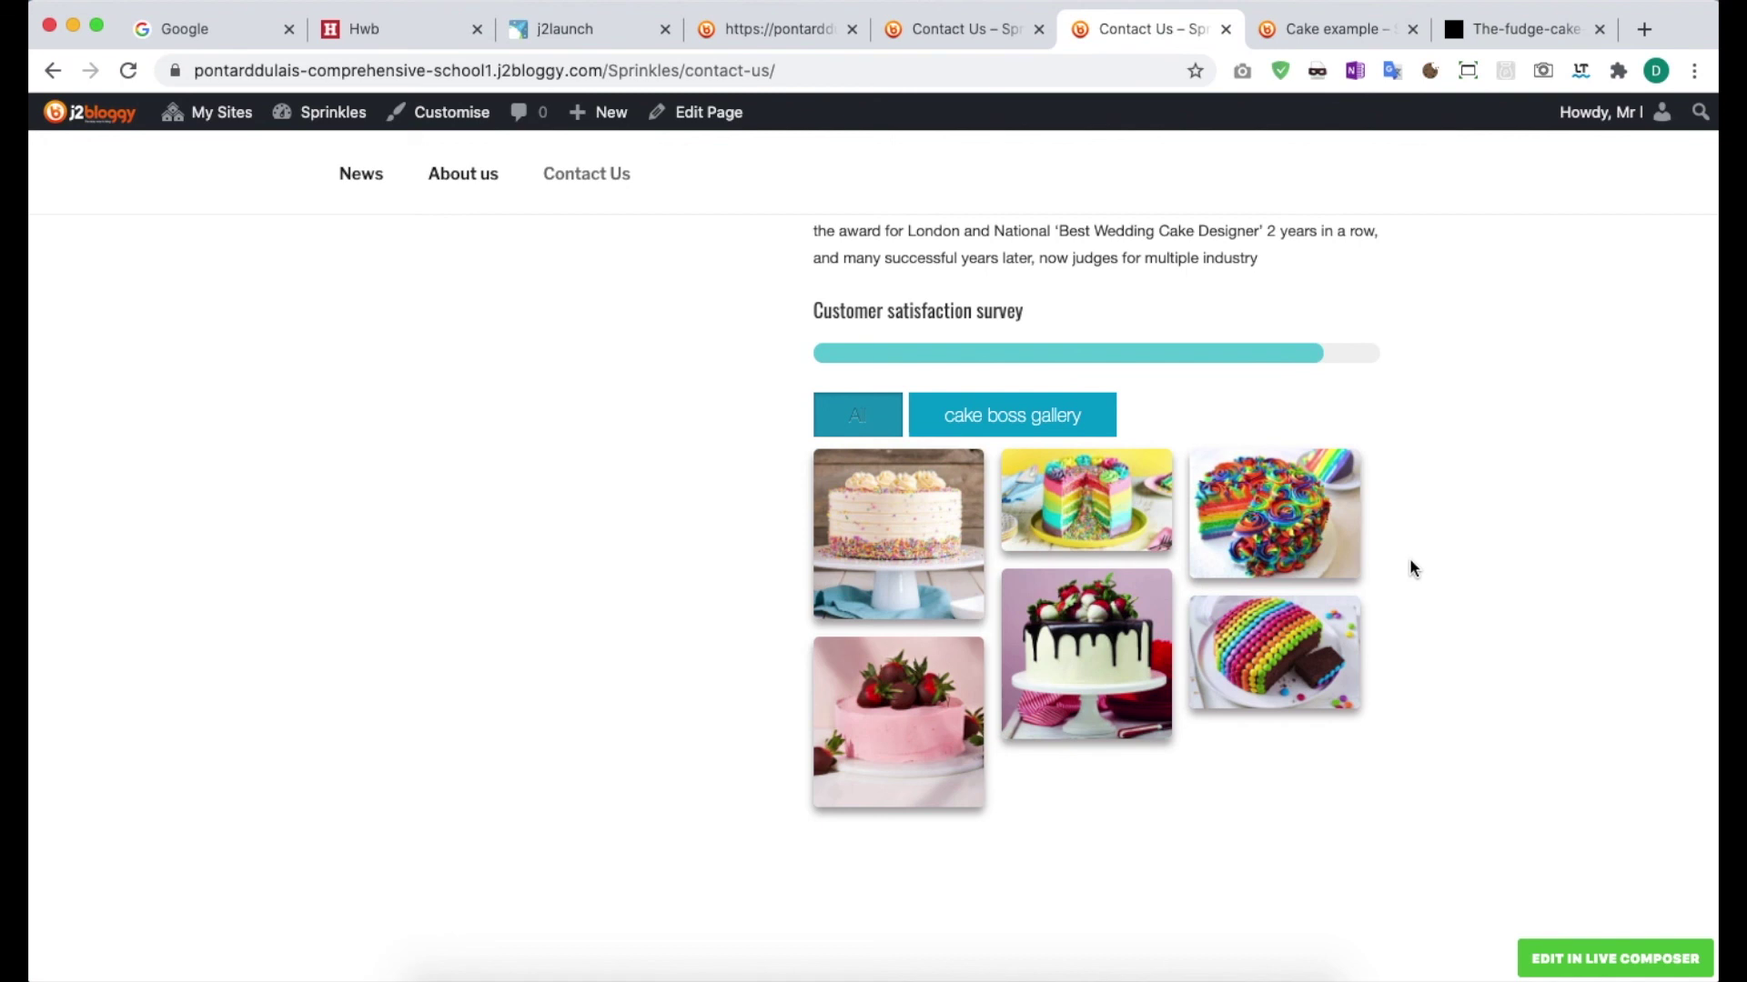
pyautogui.click(1110, 648)
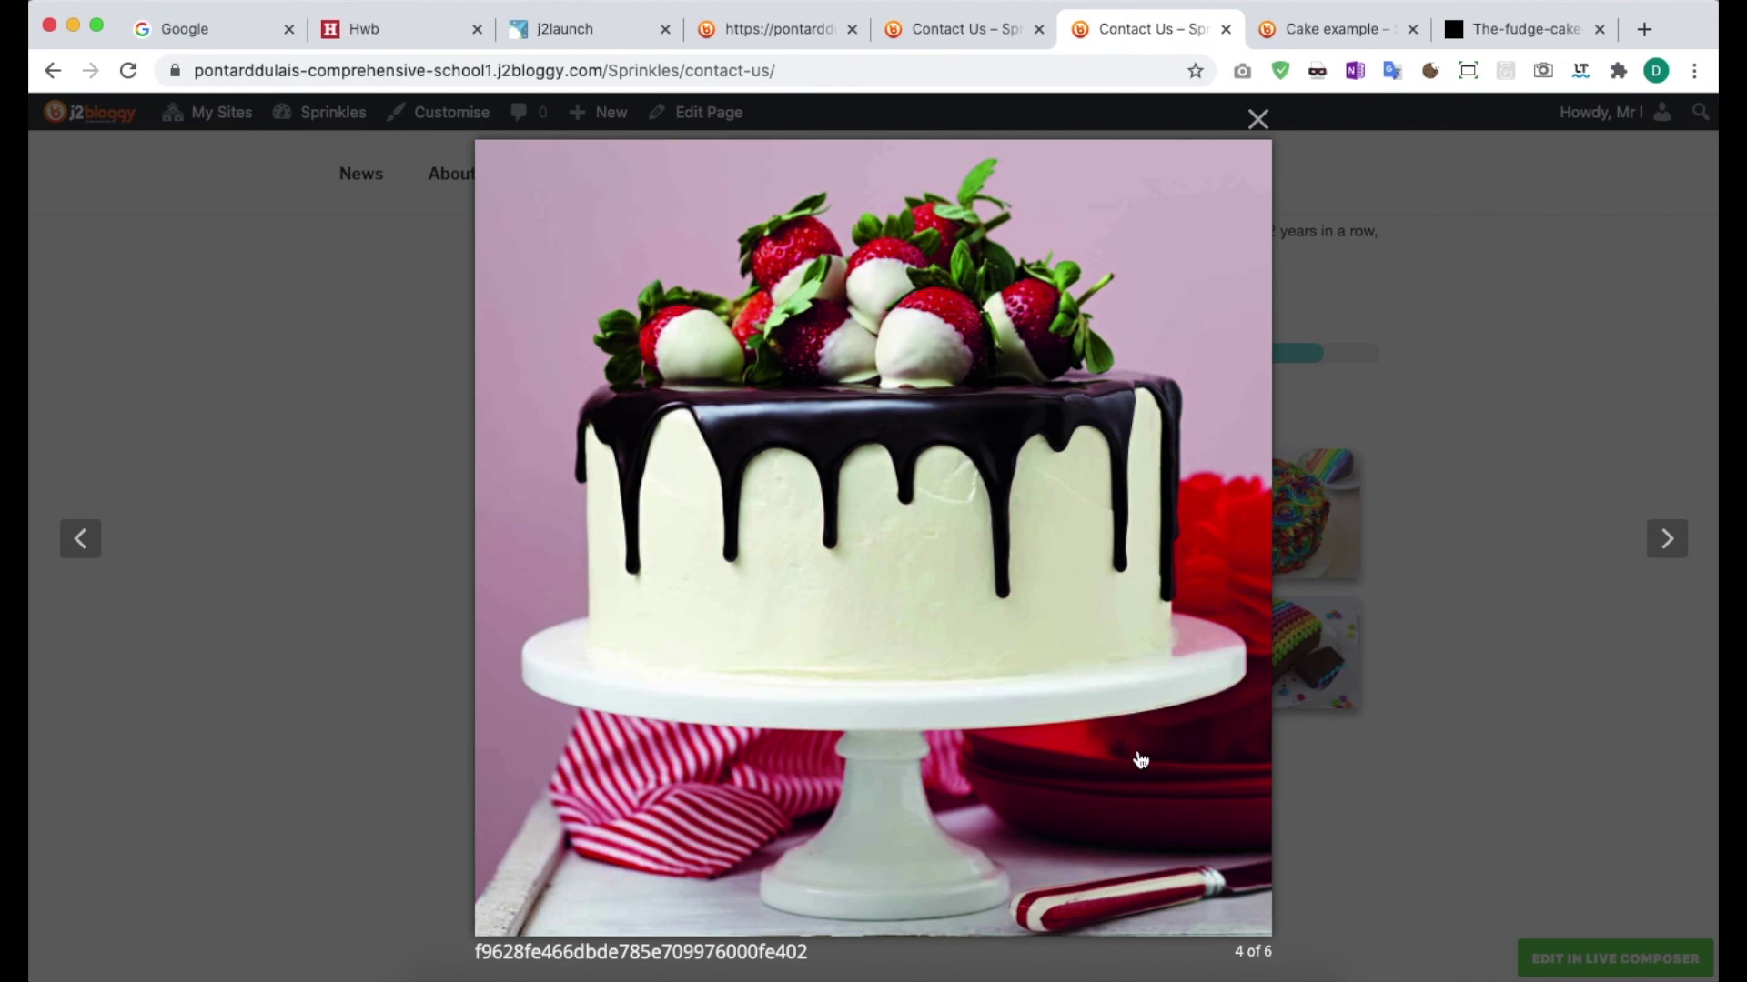
pyautogui.click(1123, 530)
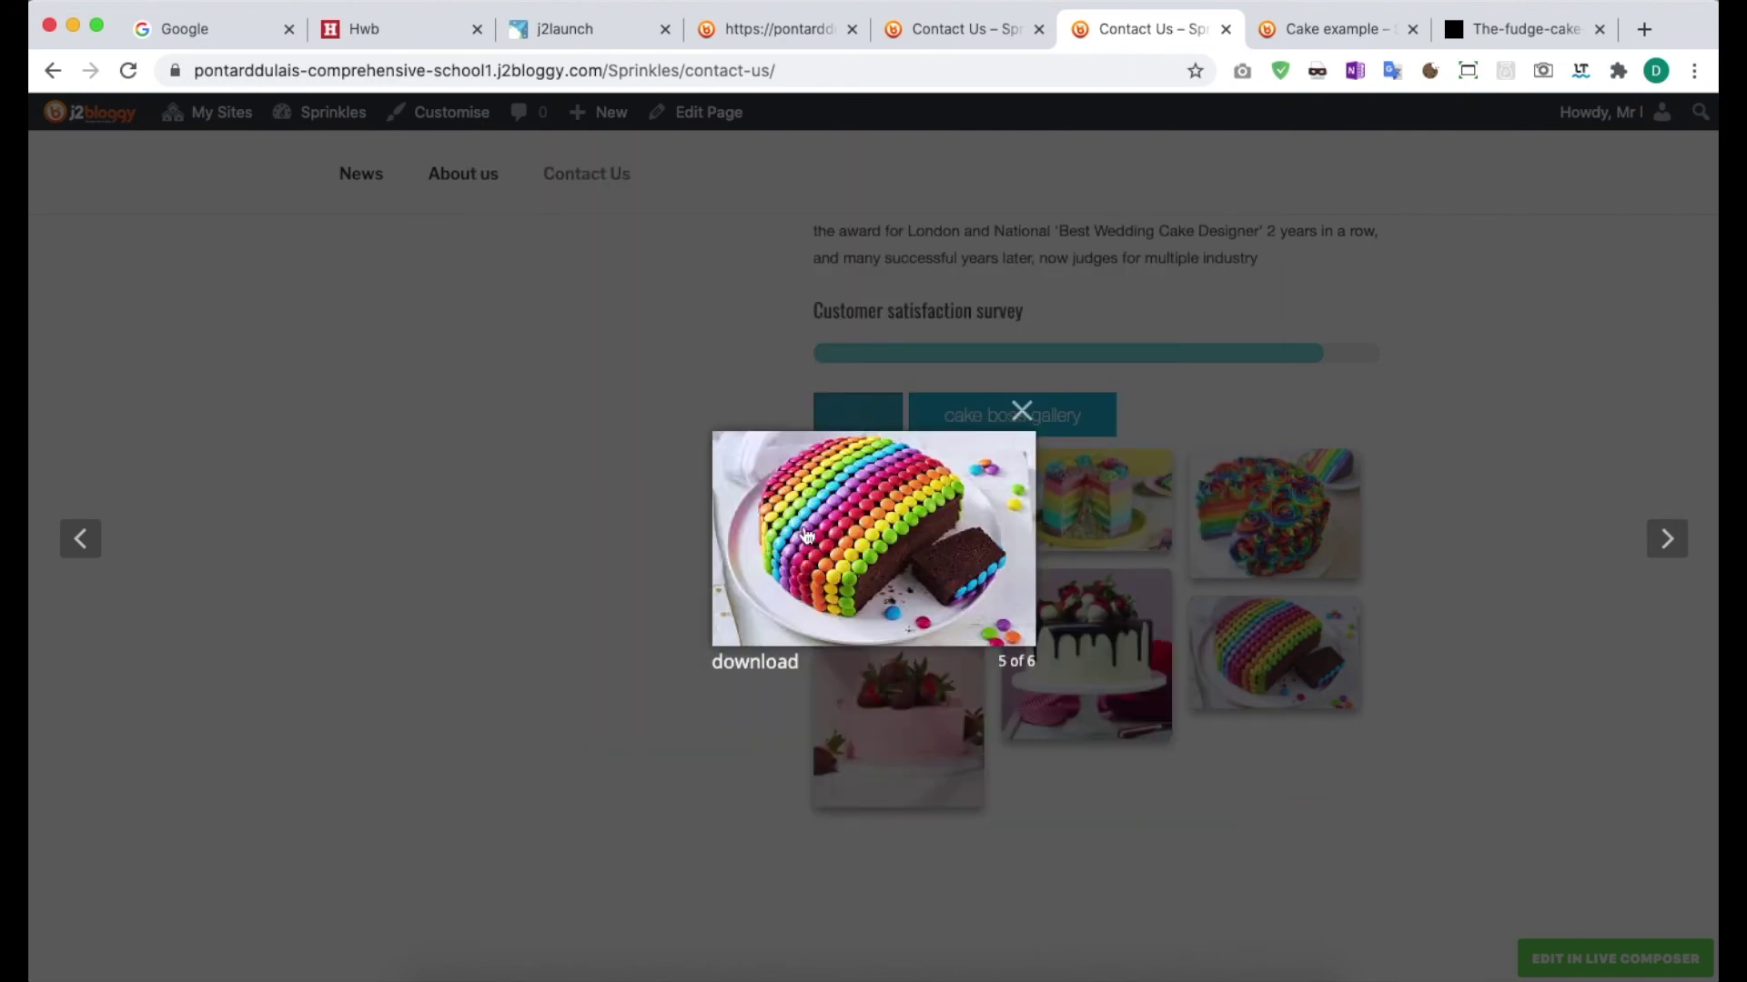
pyautogui.click(934, 535)
pyautogui.click(1142, 239)
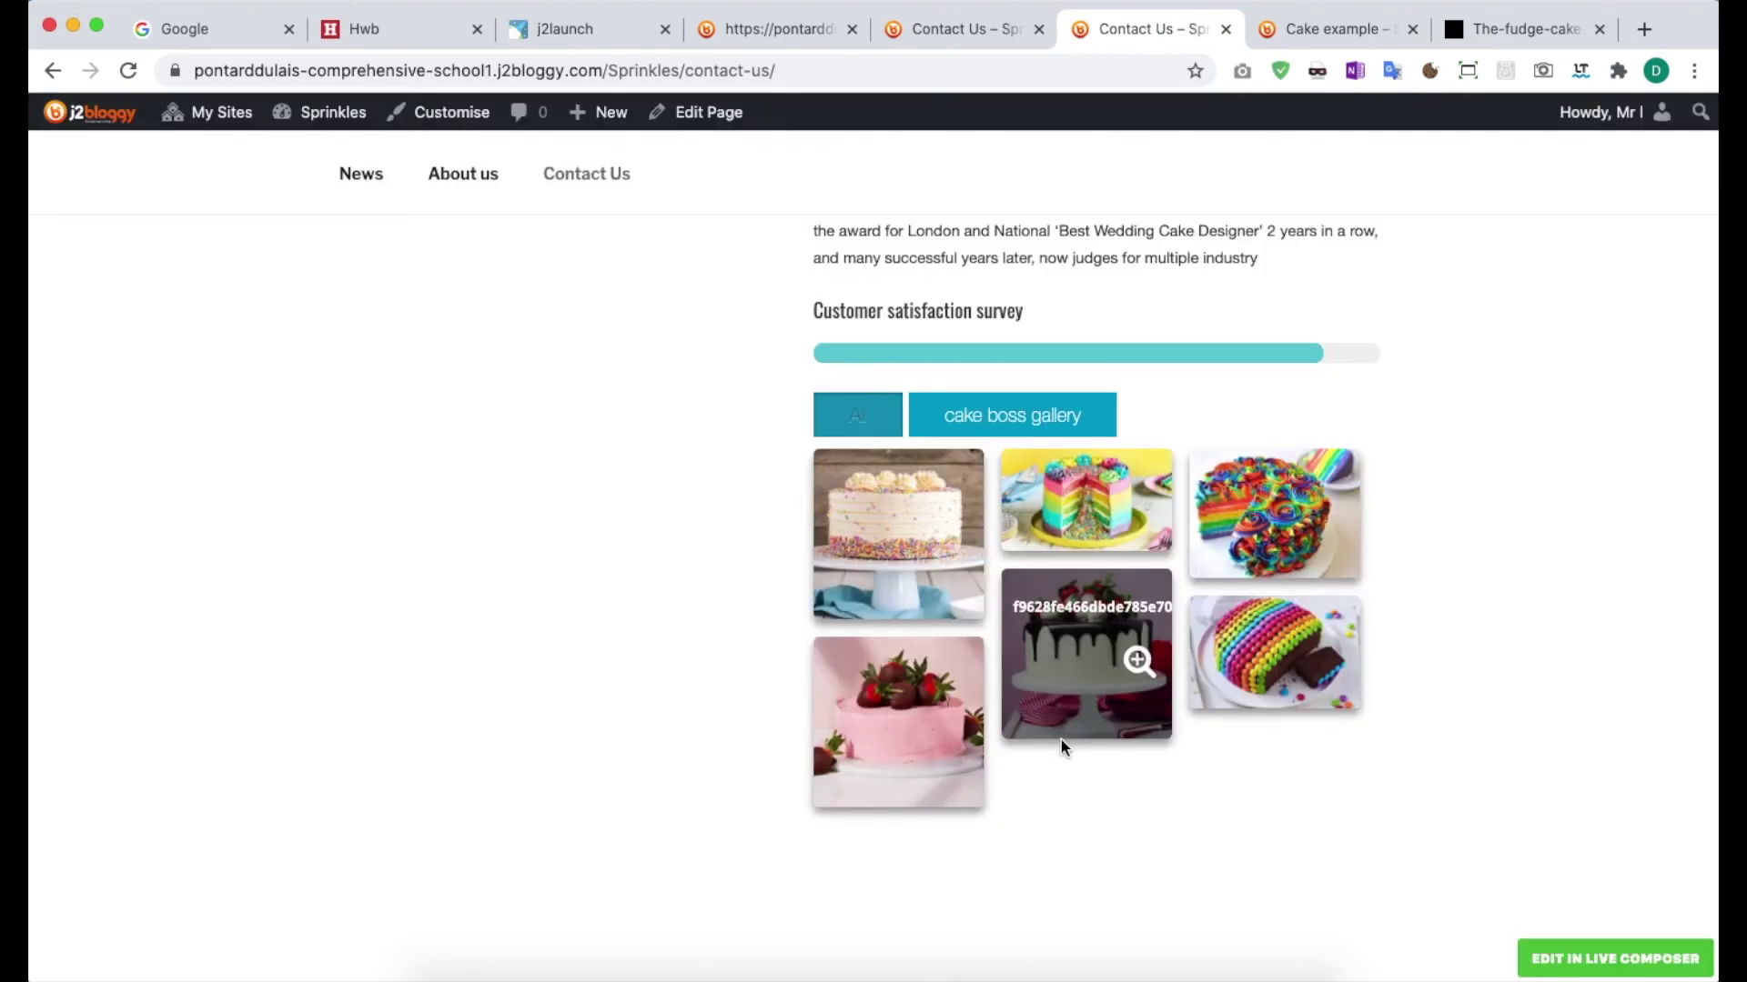
pyautogui.scroll(2, 591, 428)
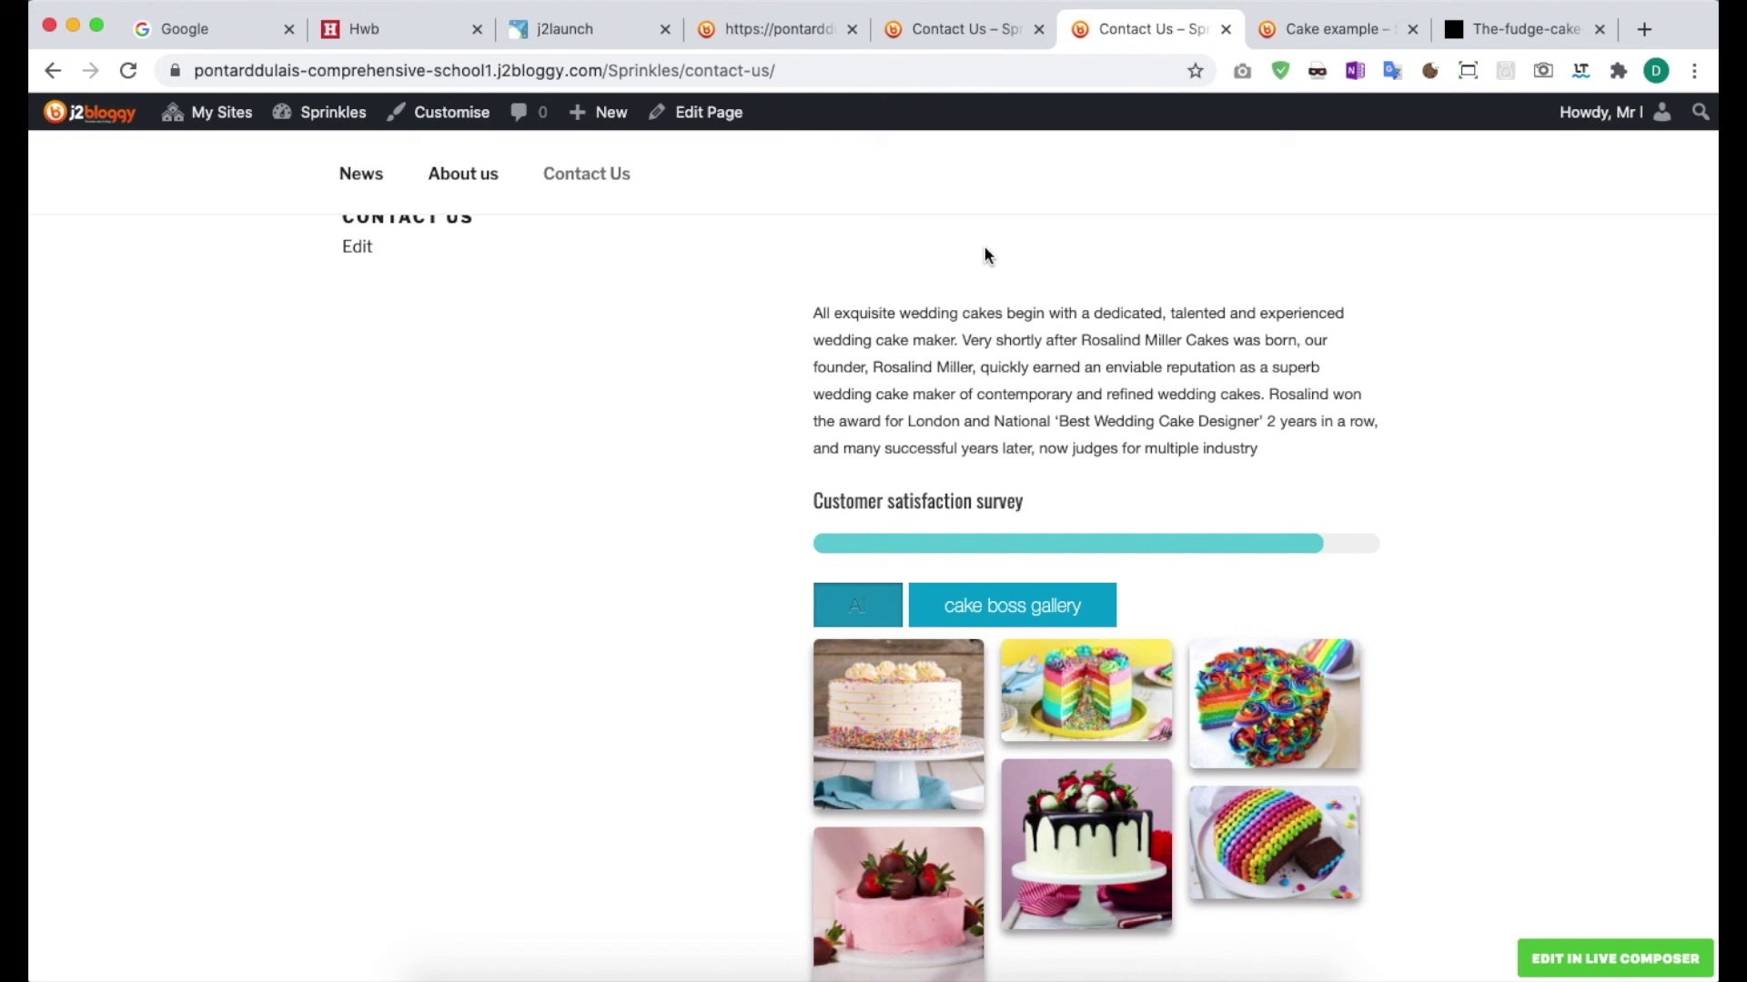
pyautogui.scroll(2, 847, 459)
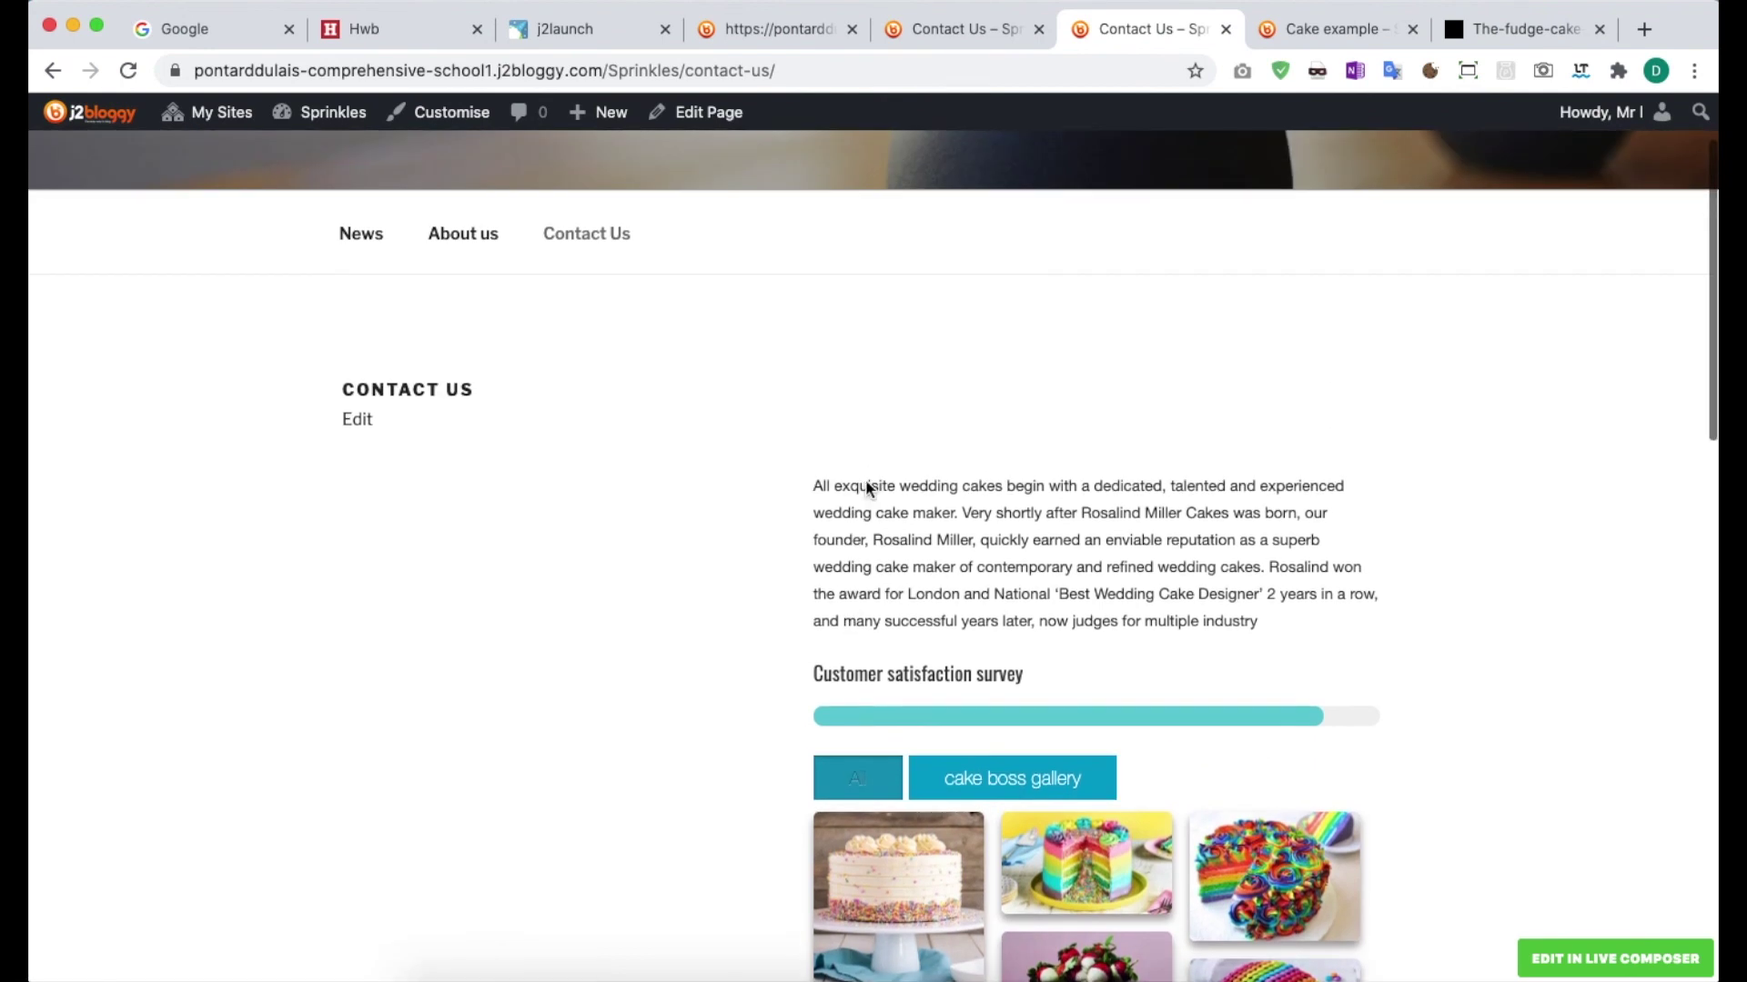
pyautogui.scroll(-2, 1159, 557)
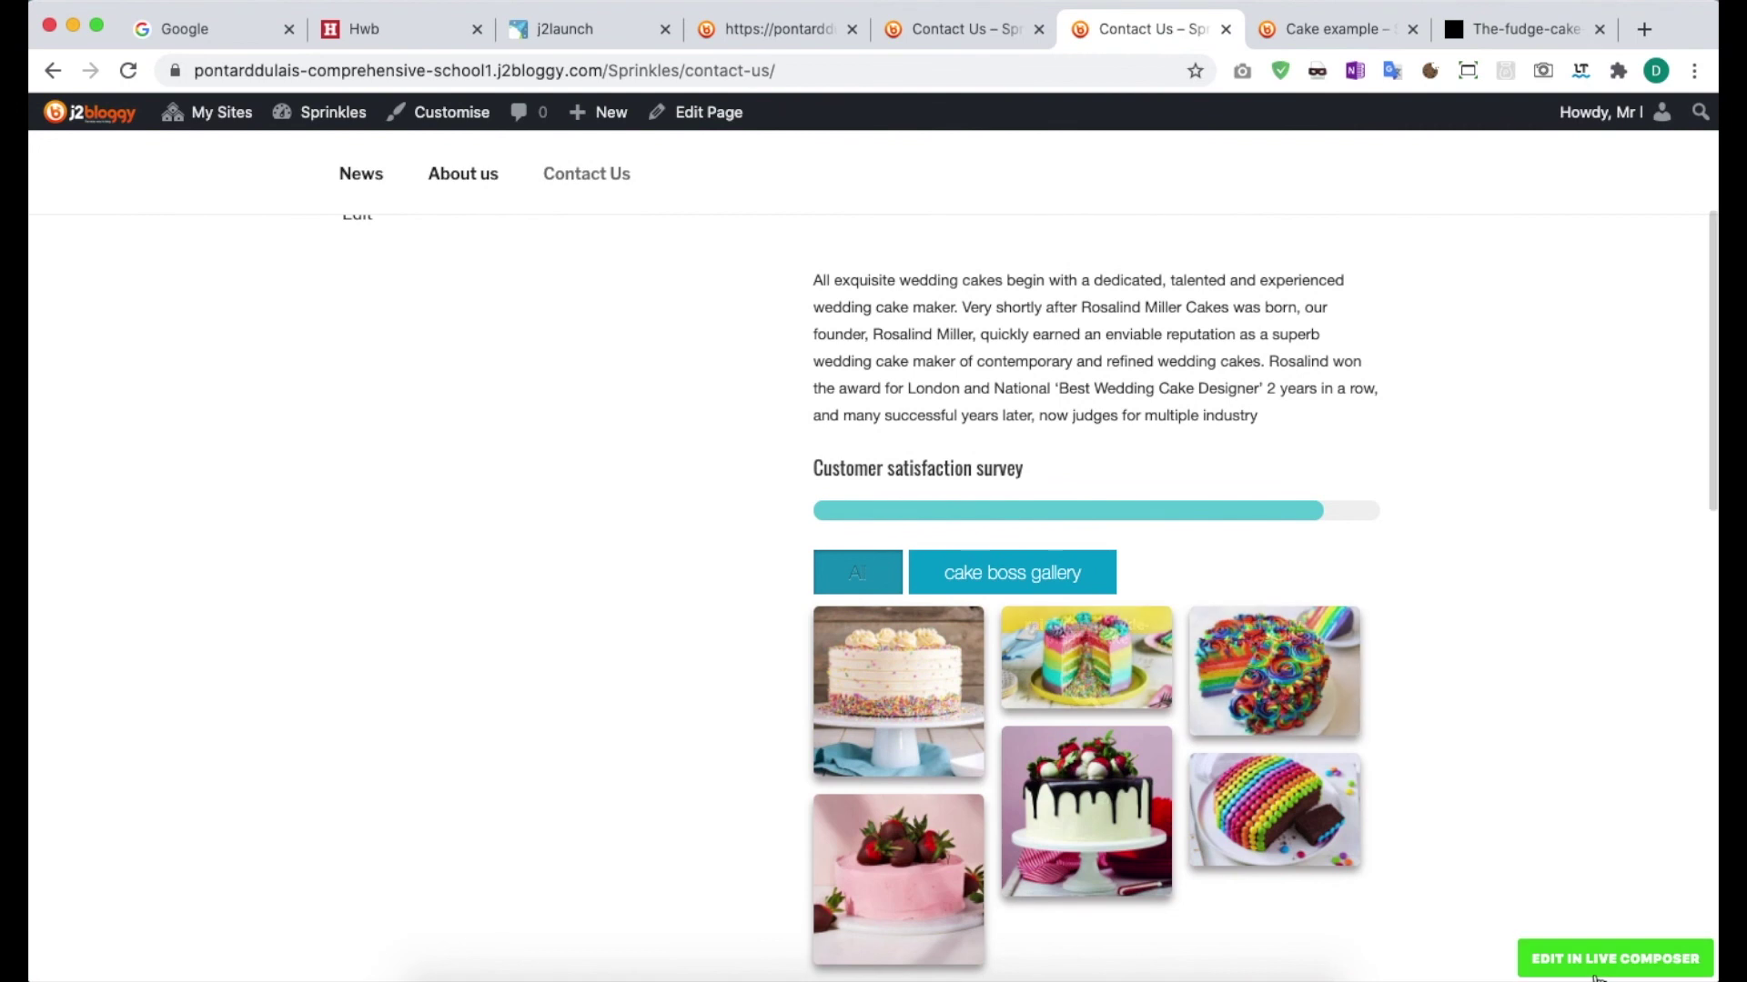